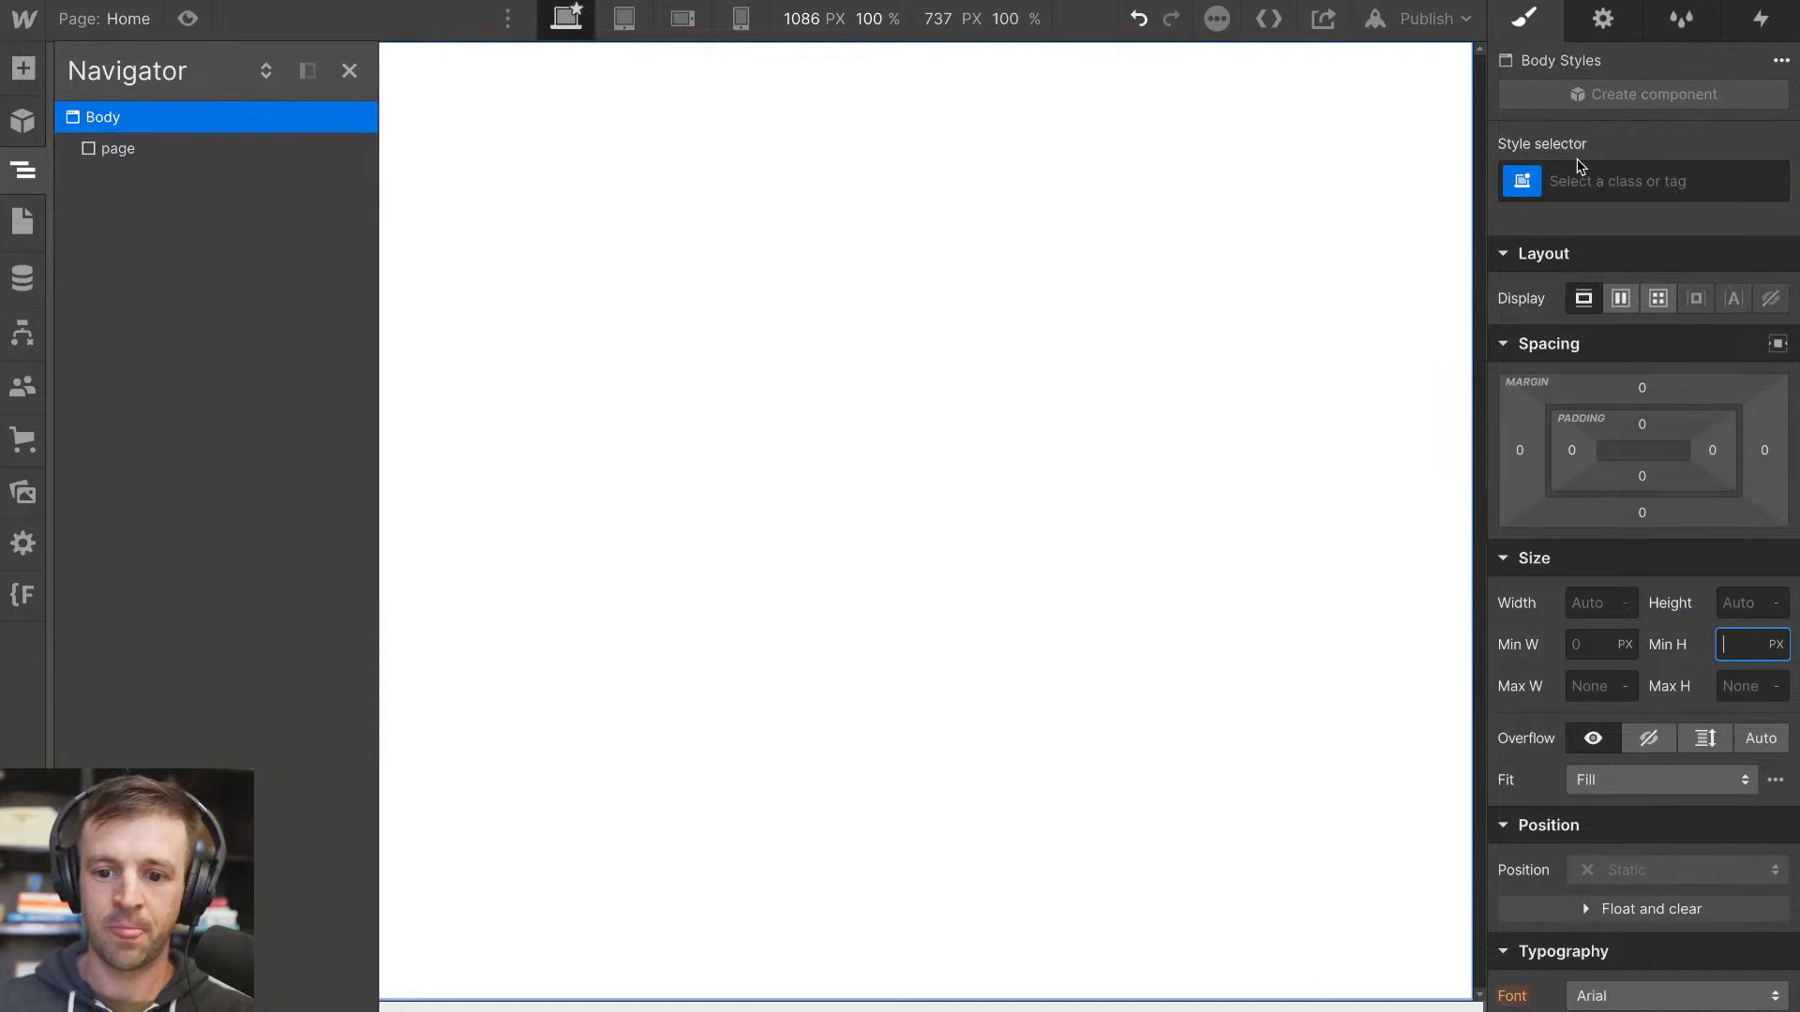
# Set the background color of the Body (All Pages) tag to black with hex 000
pyautogui.click(1599, 328)
pyautogui.scroll(-1, 1633, 461)
pyautogui.scroll(-5, 1633, 461)
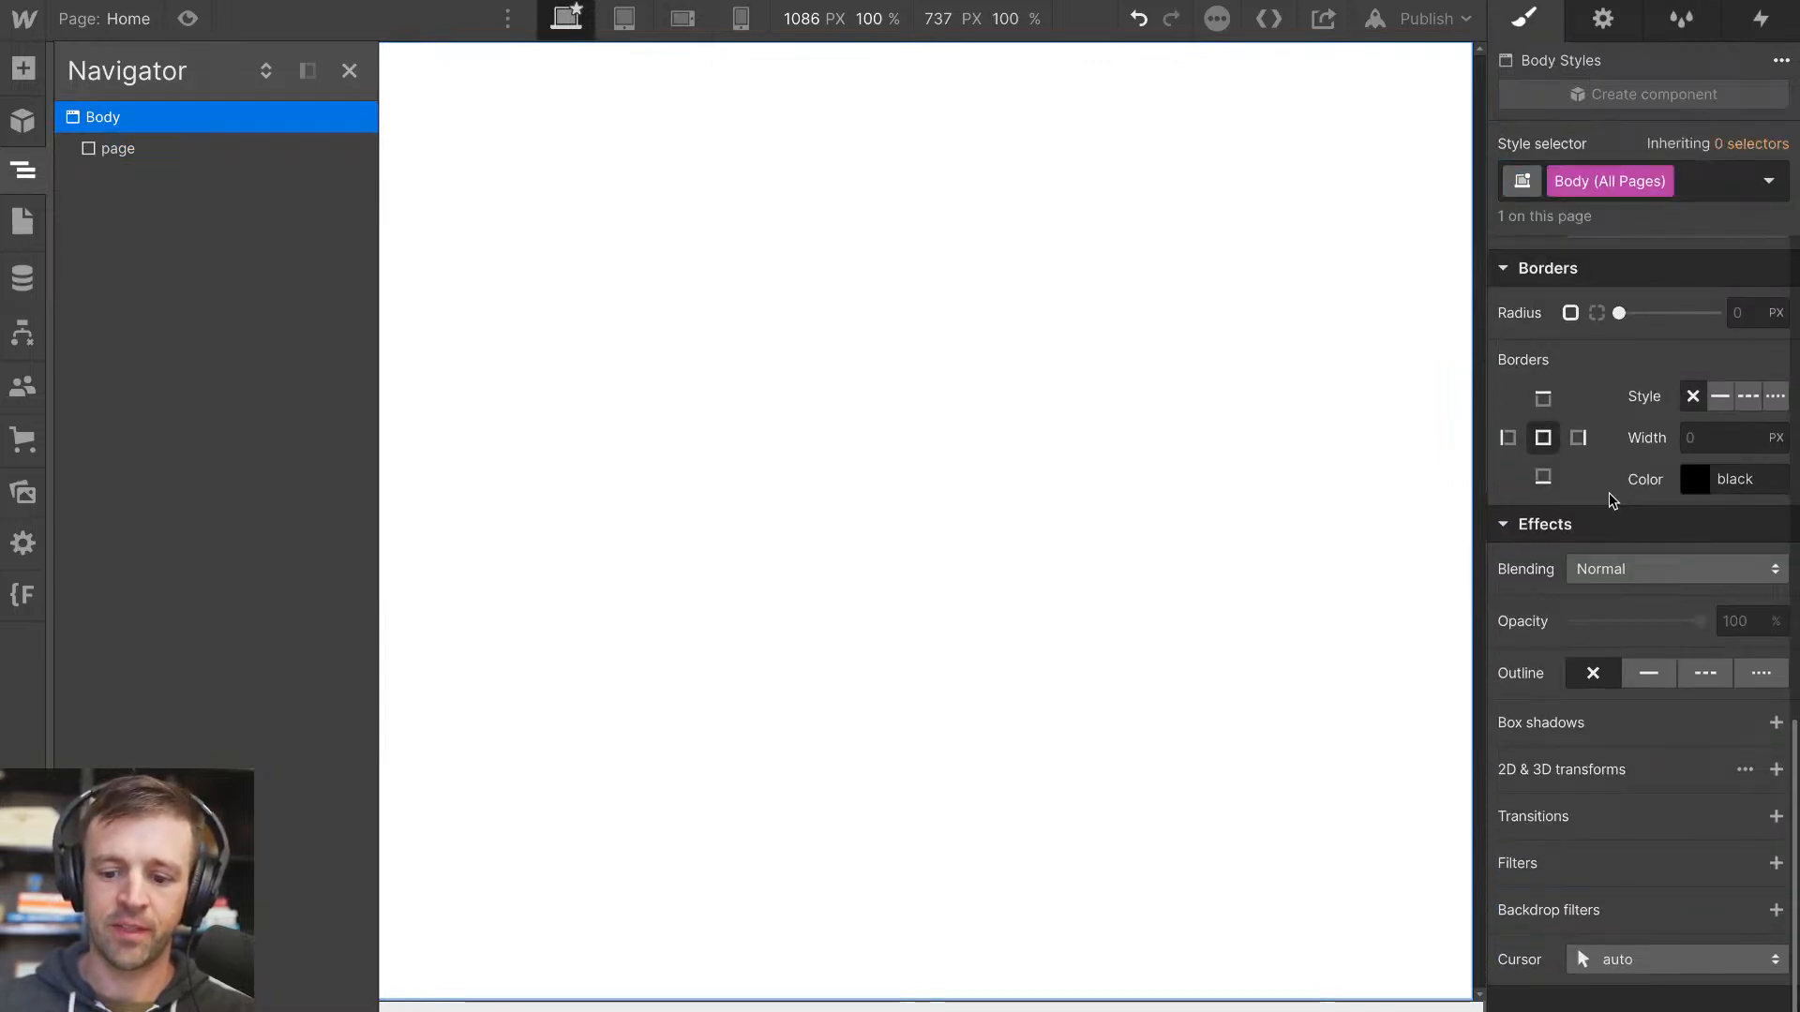
pyautogui.scroll(4, 1618, 497)
pyautogui.click(1545, 497)
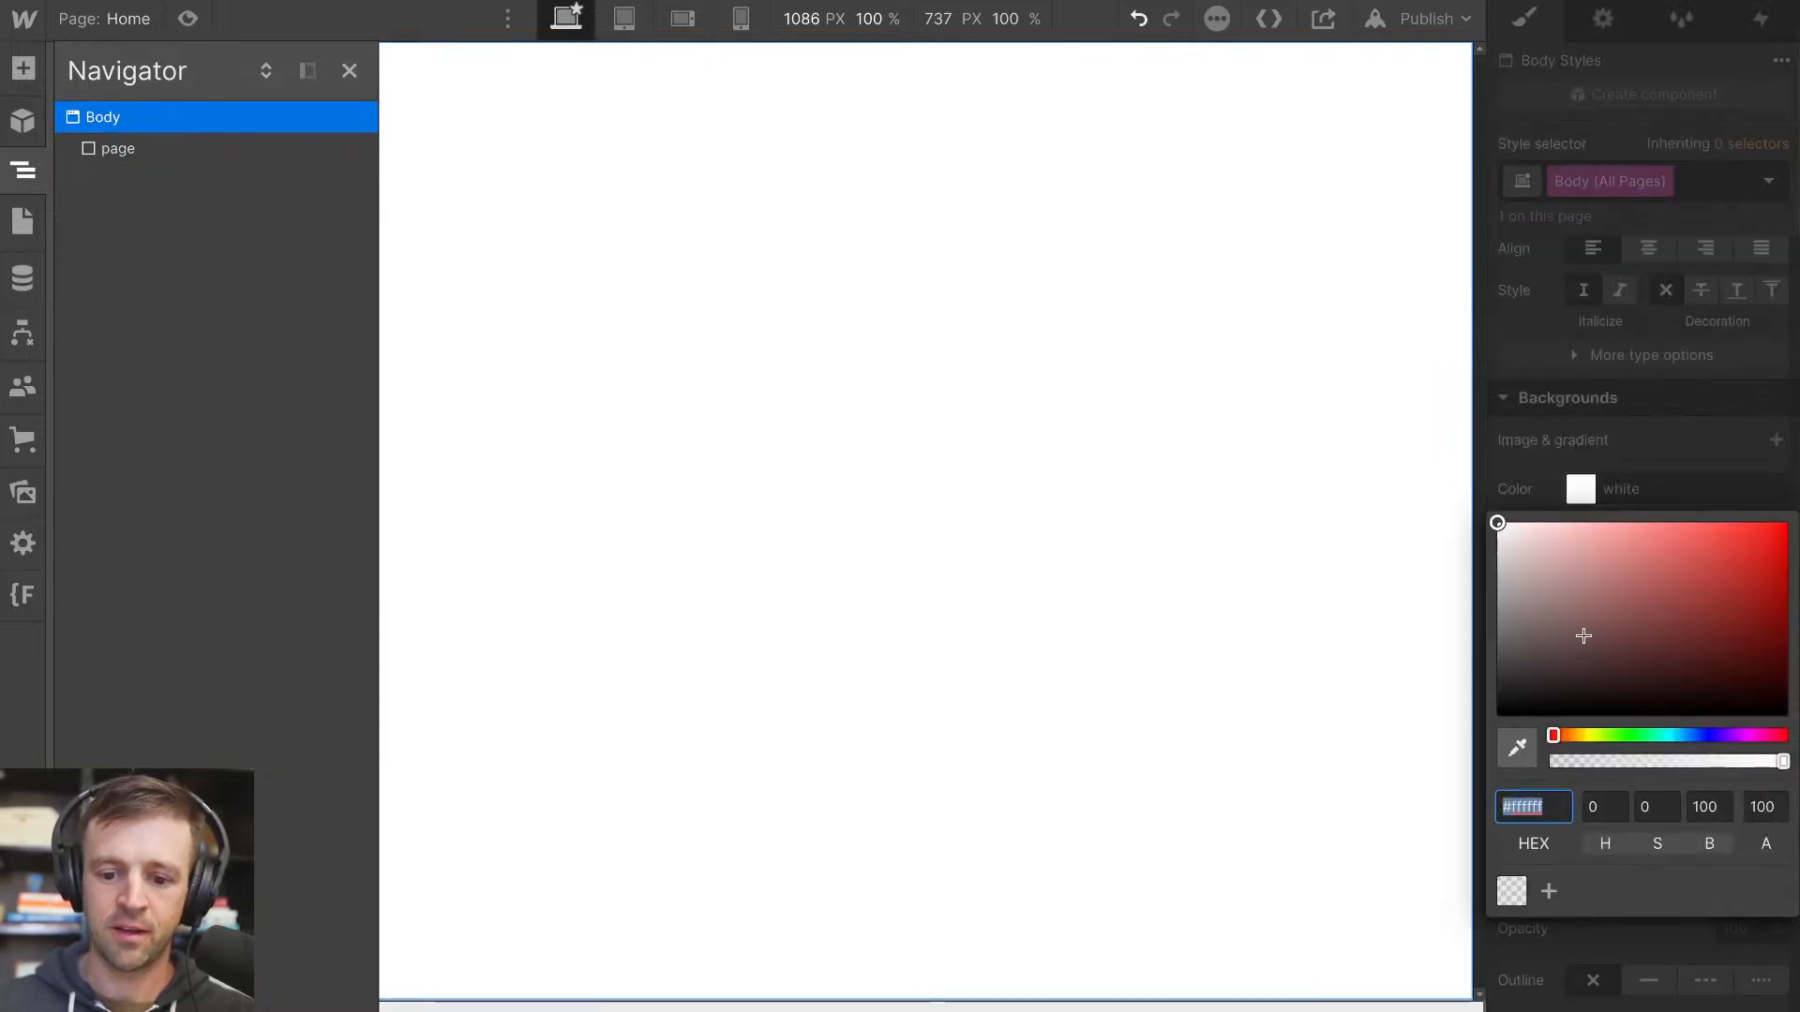
pyautogui.write('000')
pyautogui.click(1683, 408)
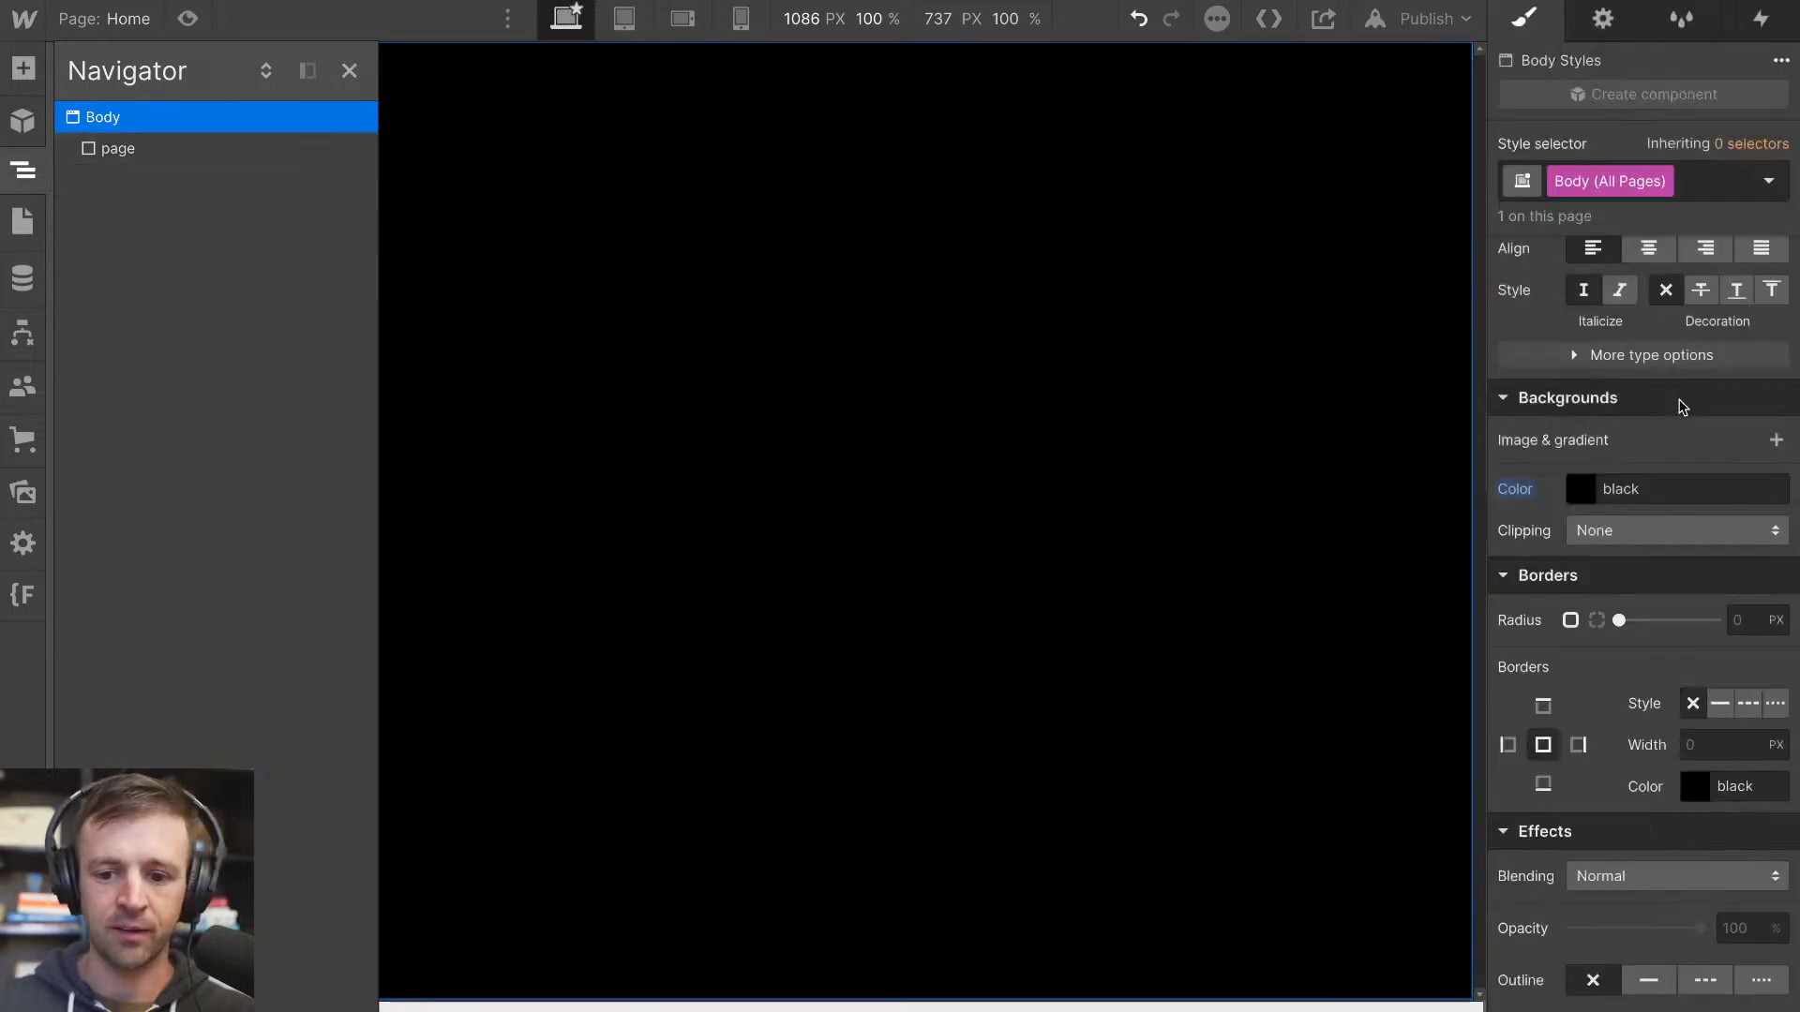
# Set the Body (All Pages) typography to the system-ui font with size 1 rem and line height 1
pyautogui.scroll(3, 1678, 403)
pyautogui.click(1642, 362)
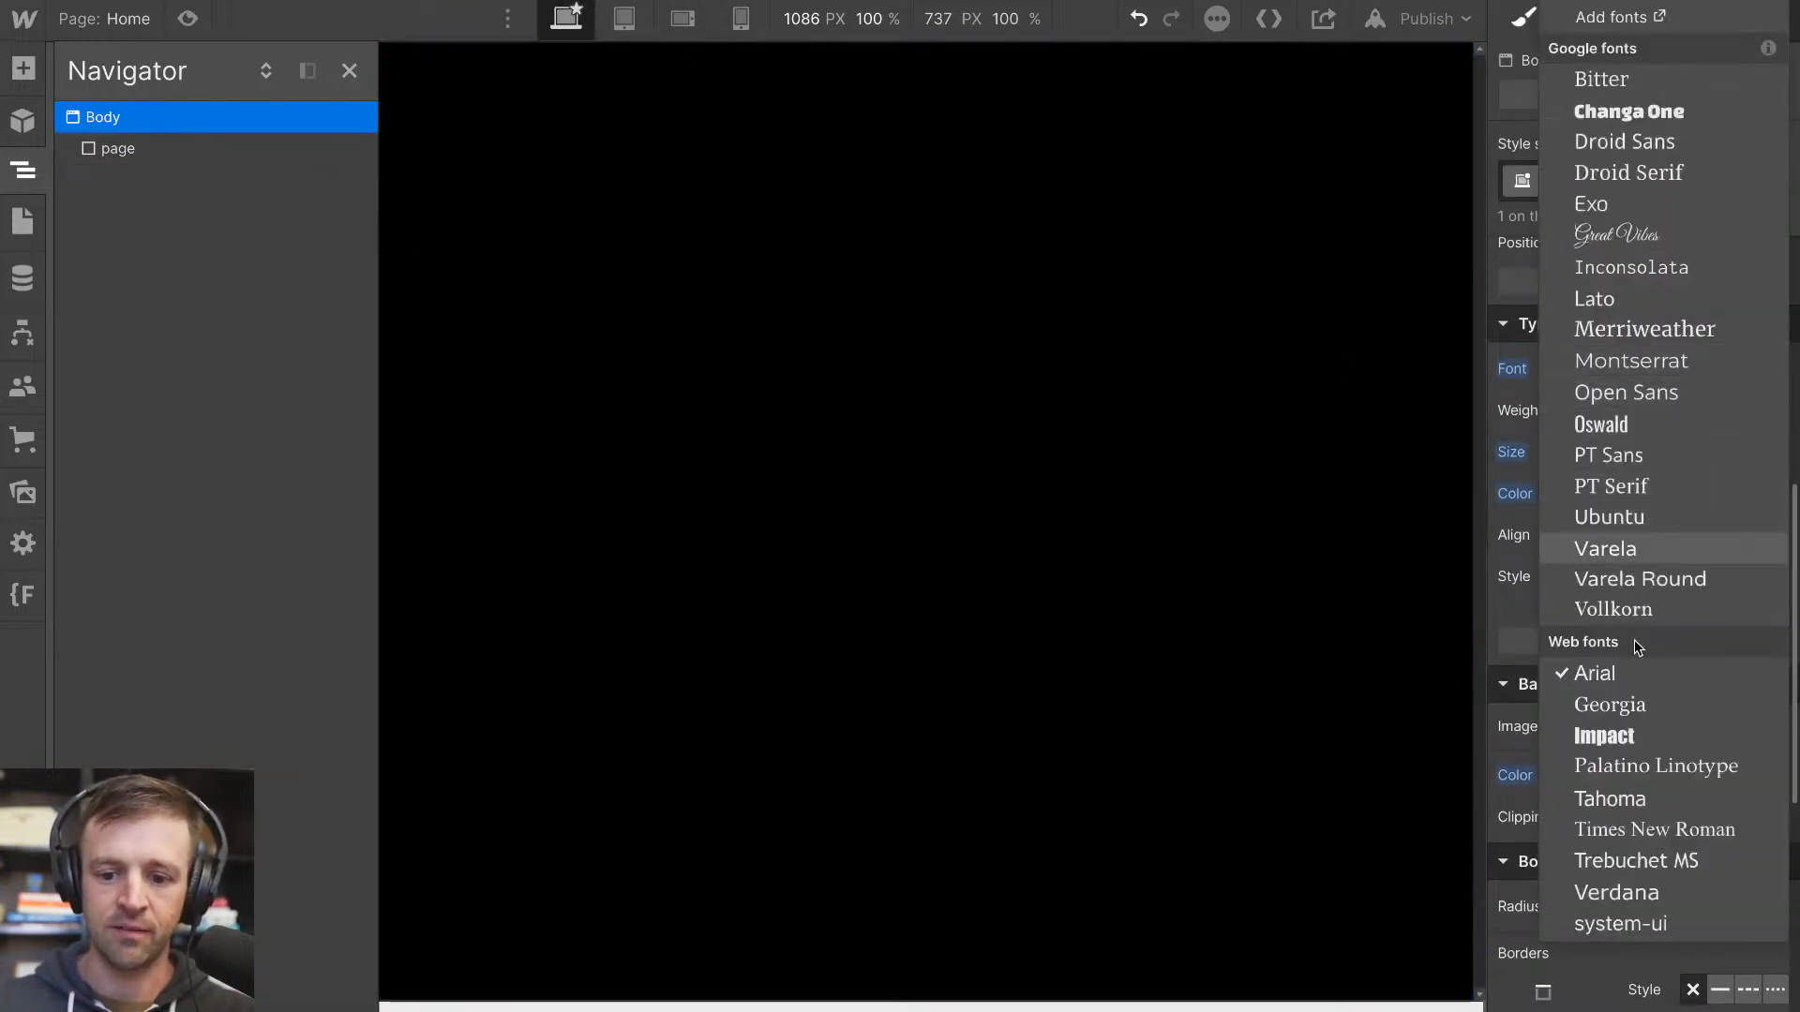
pyautogui.click(1621, 924)
pyautogui.write('1')
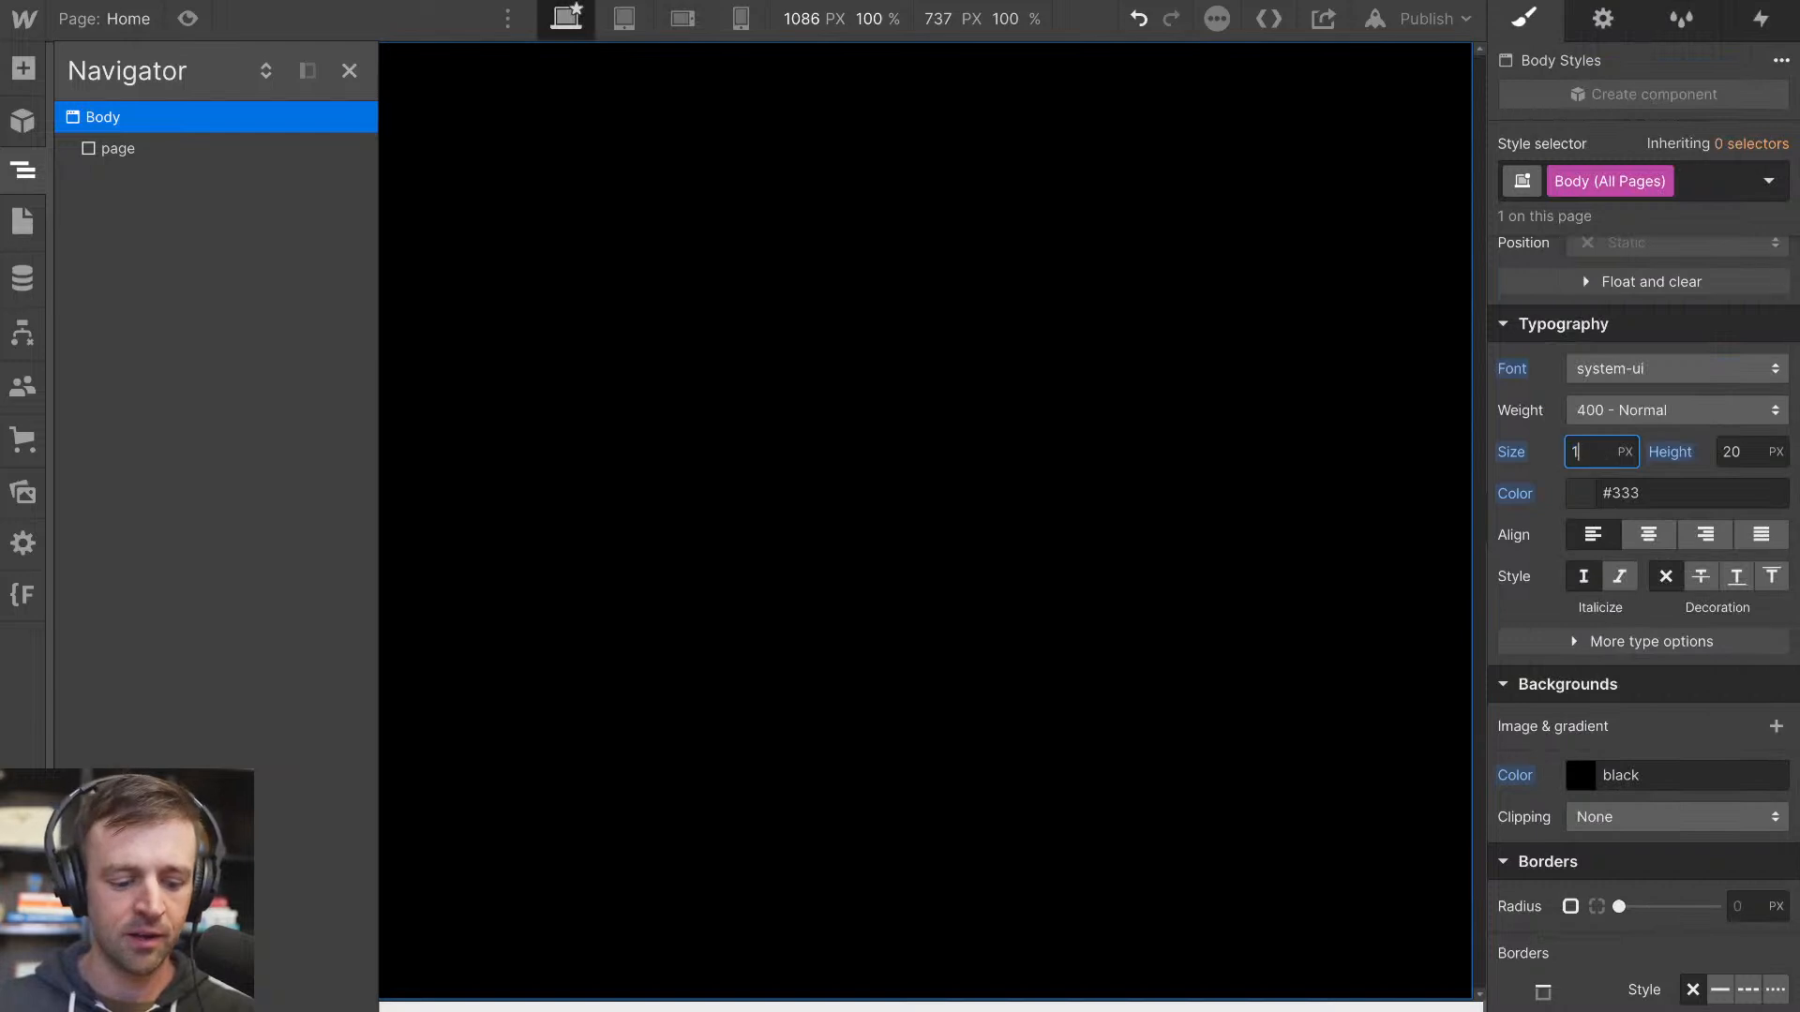
pyautogui.click(1755, 452)
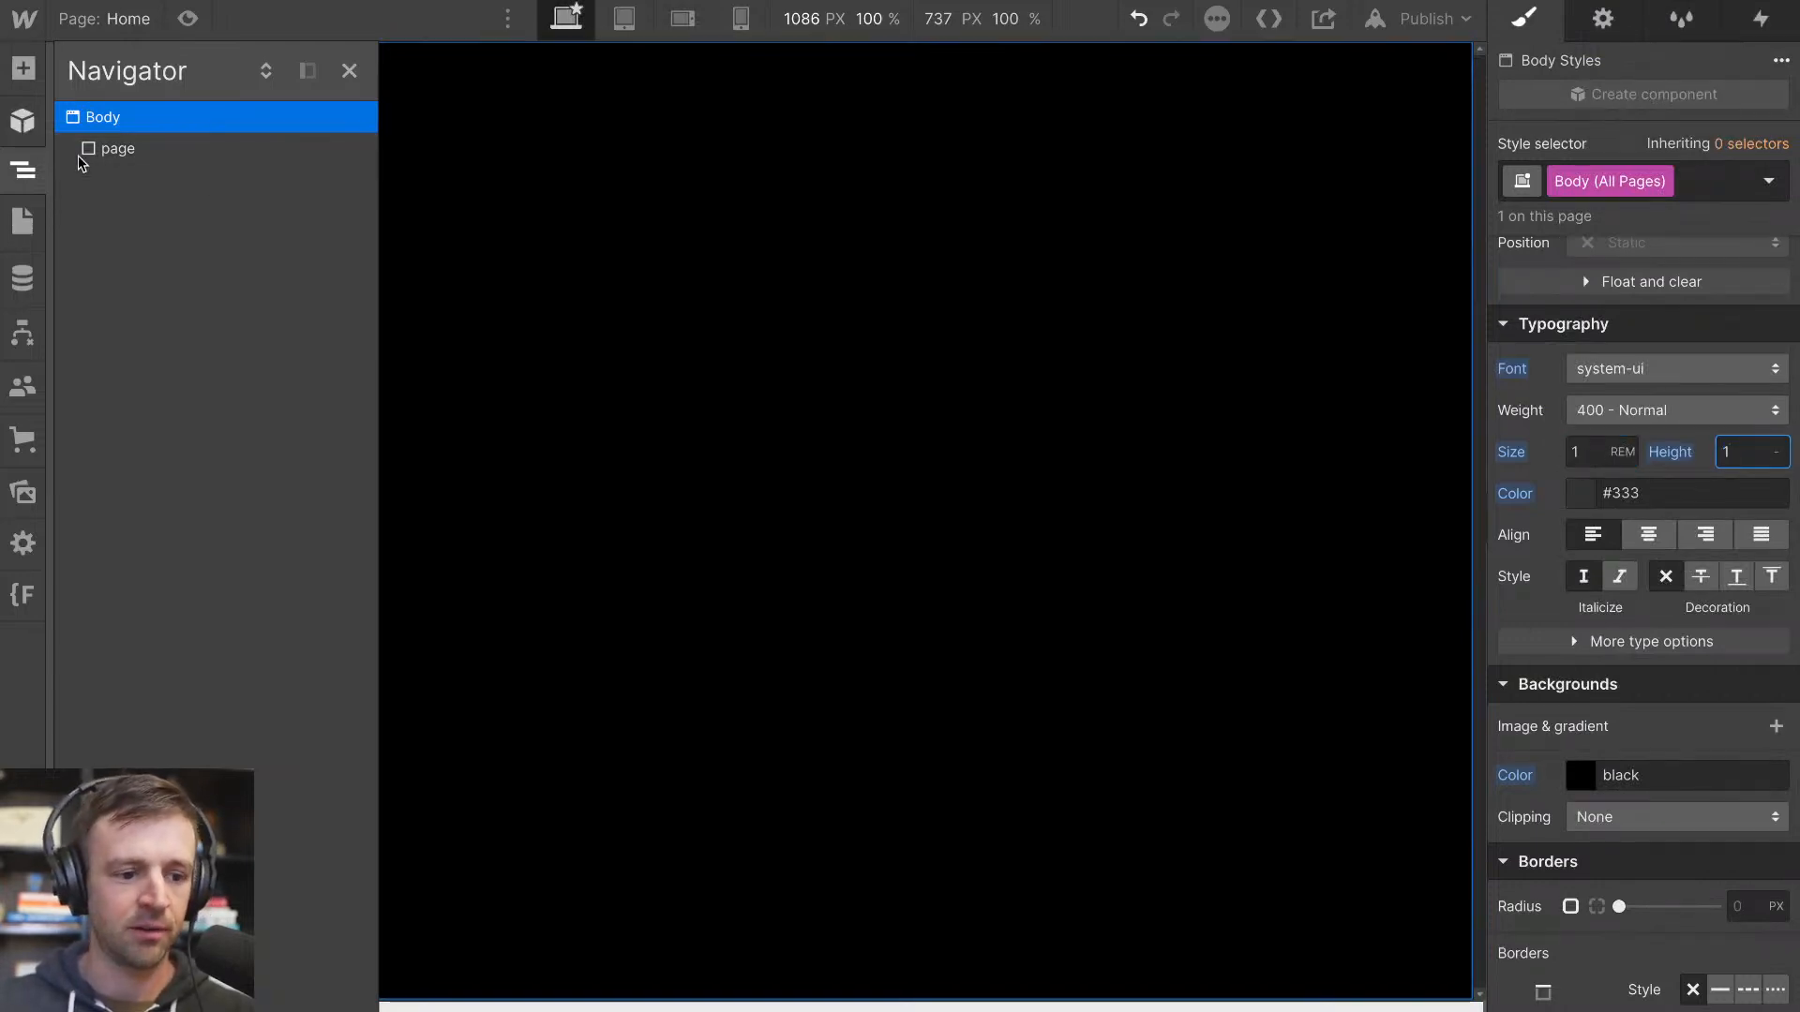
# Set the Body (All Pages) text color to white
pyautogui.click(1578, 496)
pyautogui.moveTo(1569, 594); pyautogui.dragTo(1430, 499)
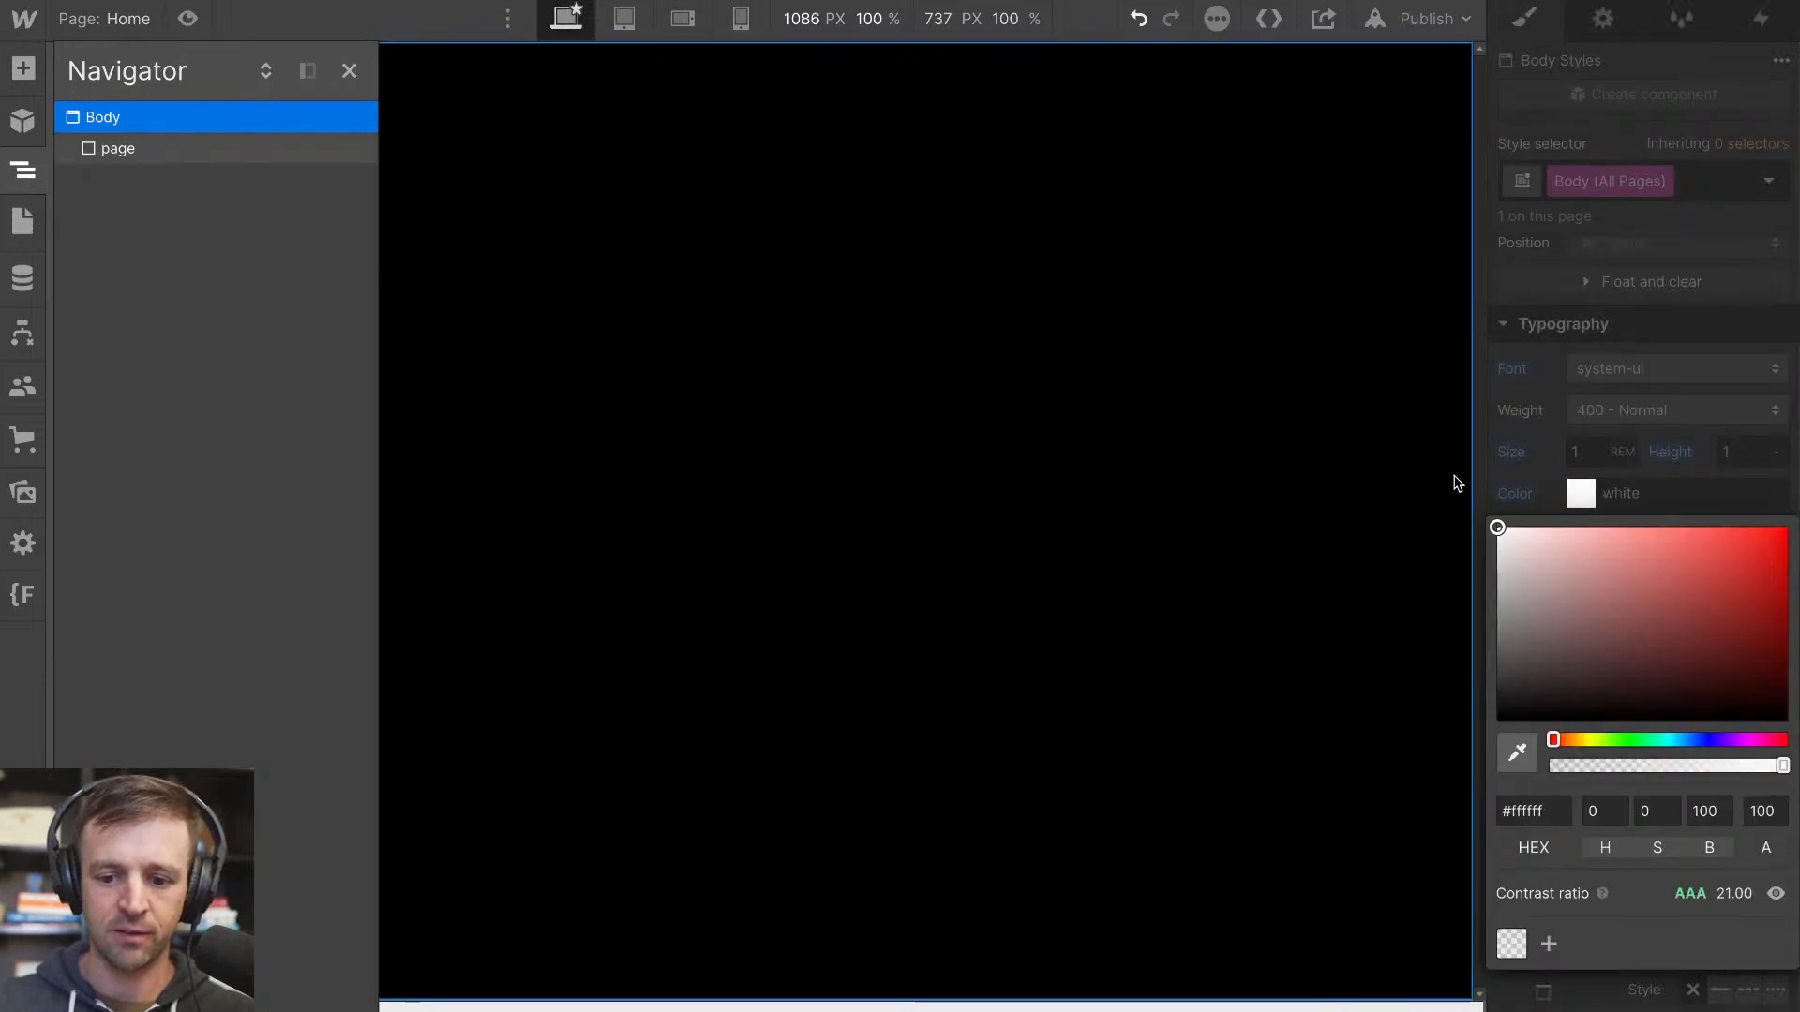
pyautogui.click(1551, 454)
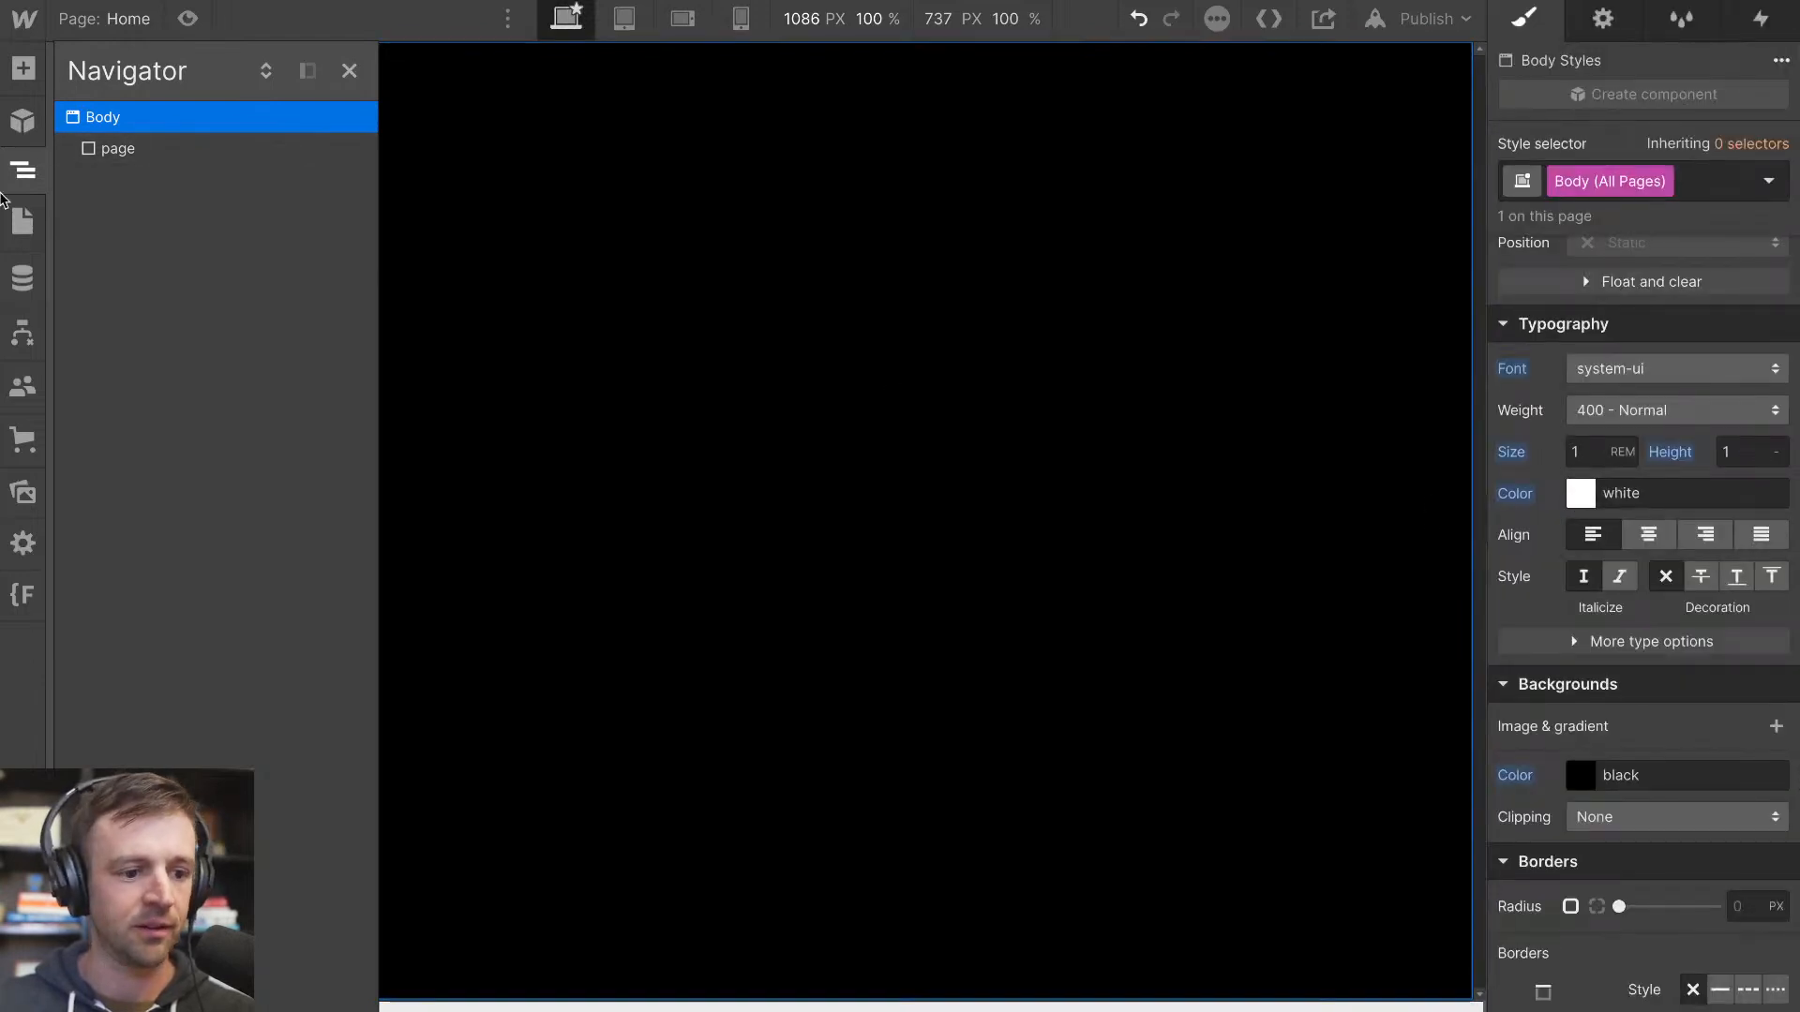
# Add a div block to the body below the page element
pyautogui.click(15, 75)
pyautogui.moveTo(109, 520); pyautogui.dragTo(139, 178)
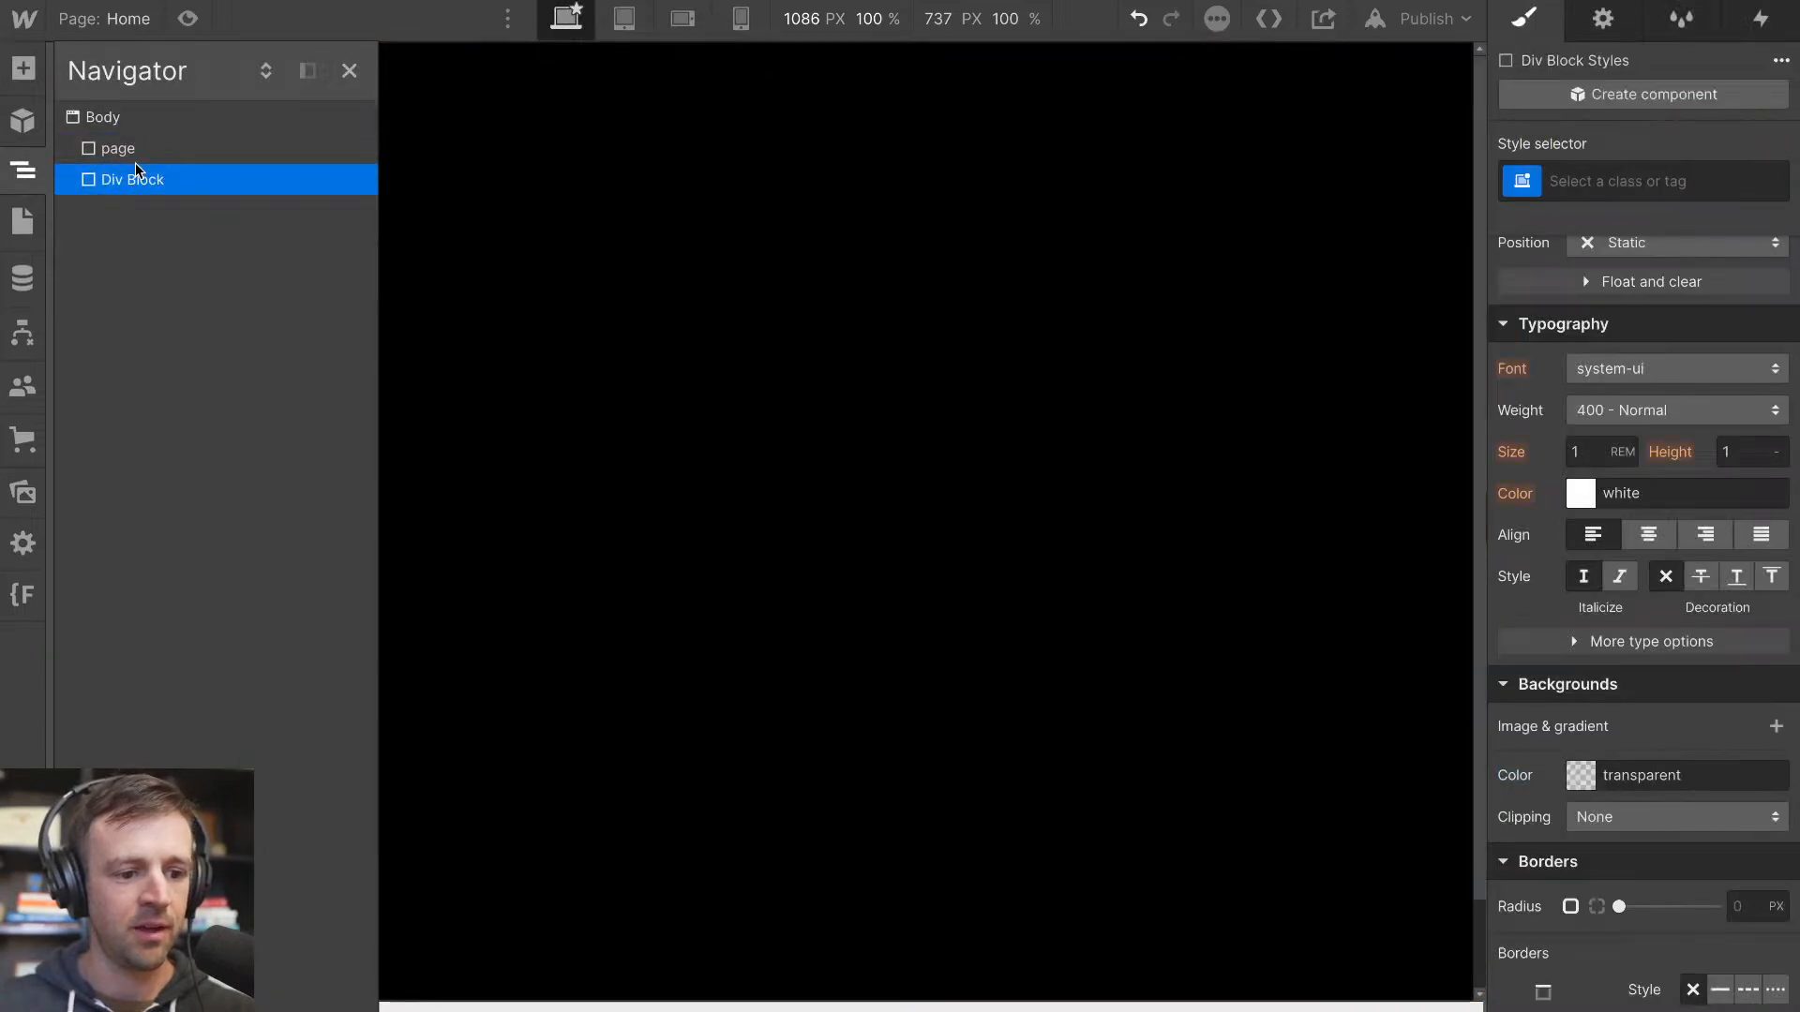
# Make the page element a vertical flex container with its children centered in both alignment and justification
pyautogui.click(137, 159)
pyautogui.scroll(5, 1640, 422)
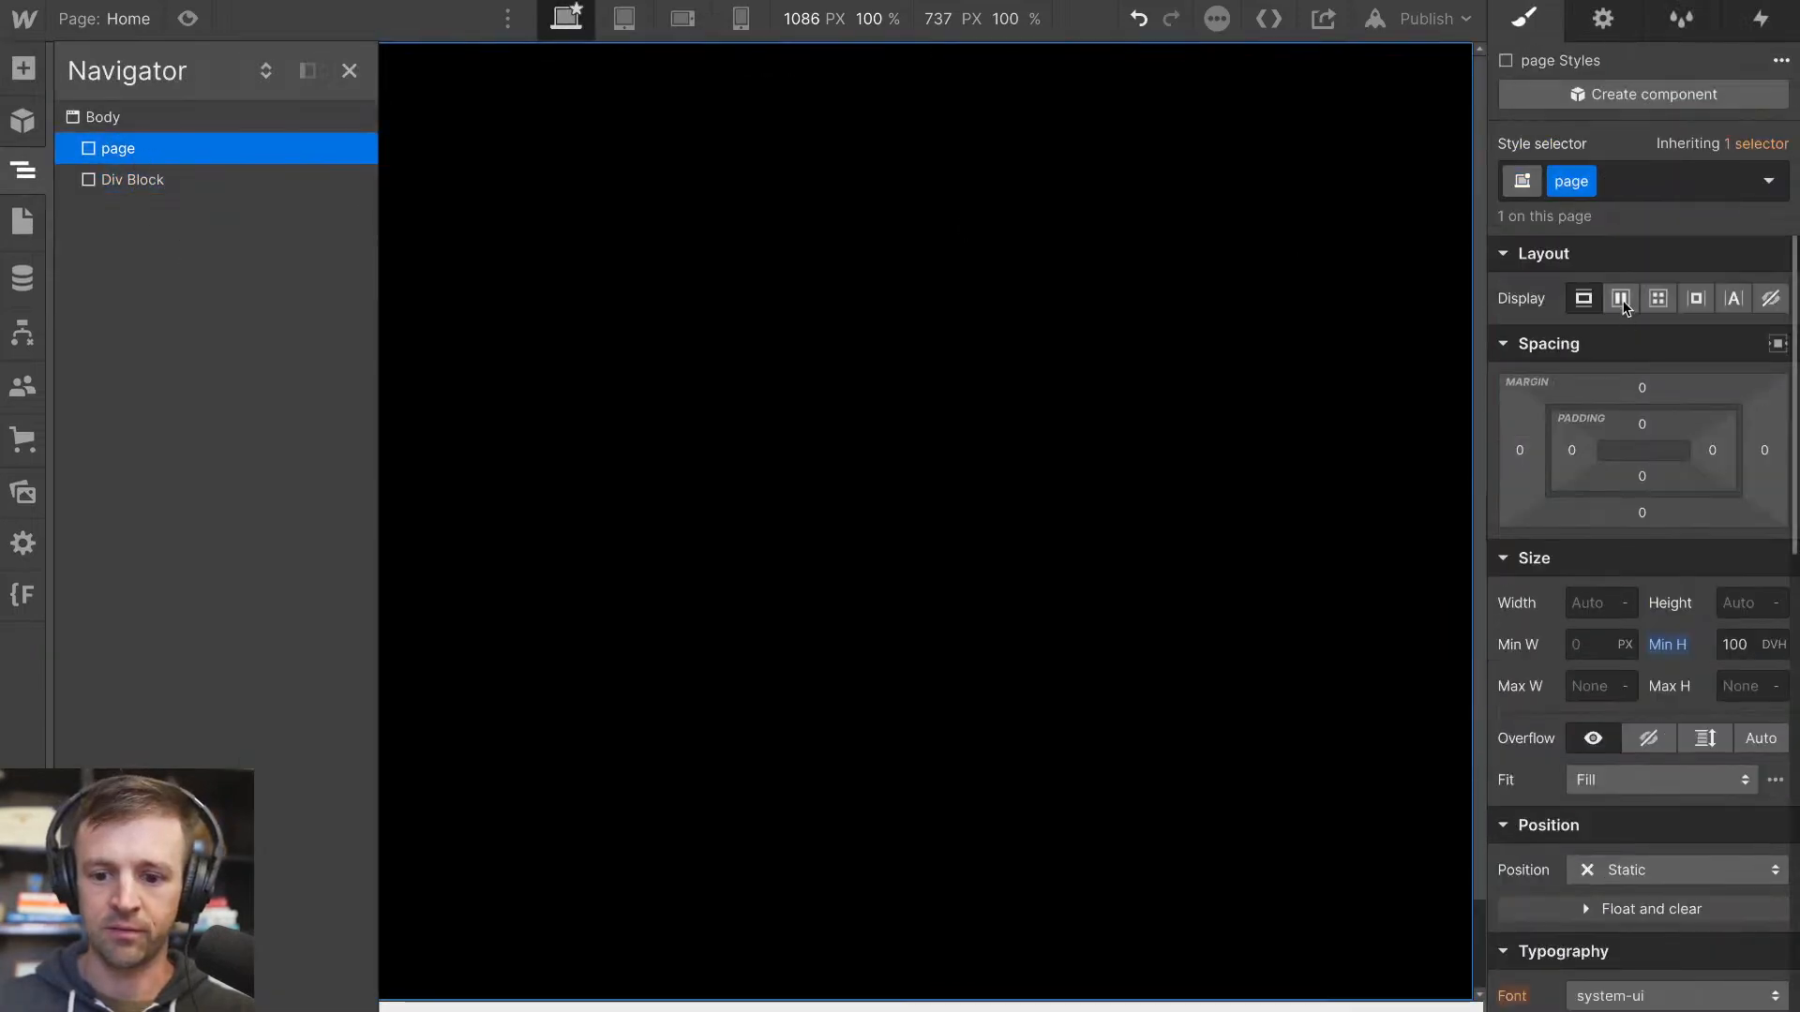
pyautogui.click(1620, 298)
pyautogui.click(1679, 361)
pyautogui.click(1632, 394)
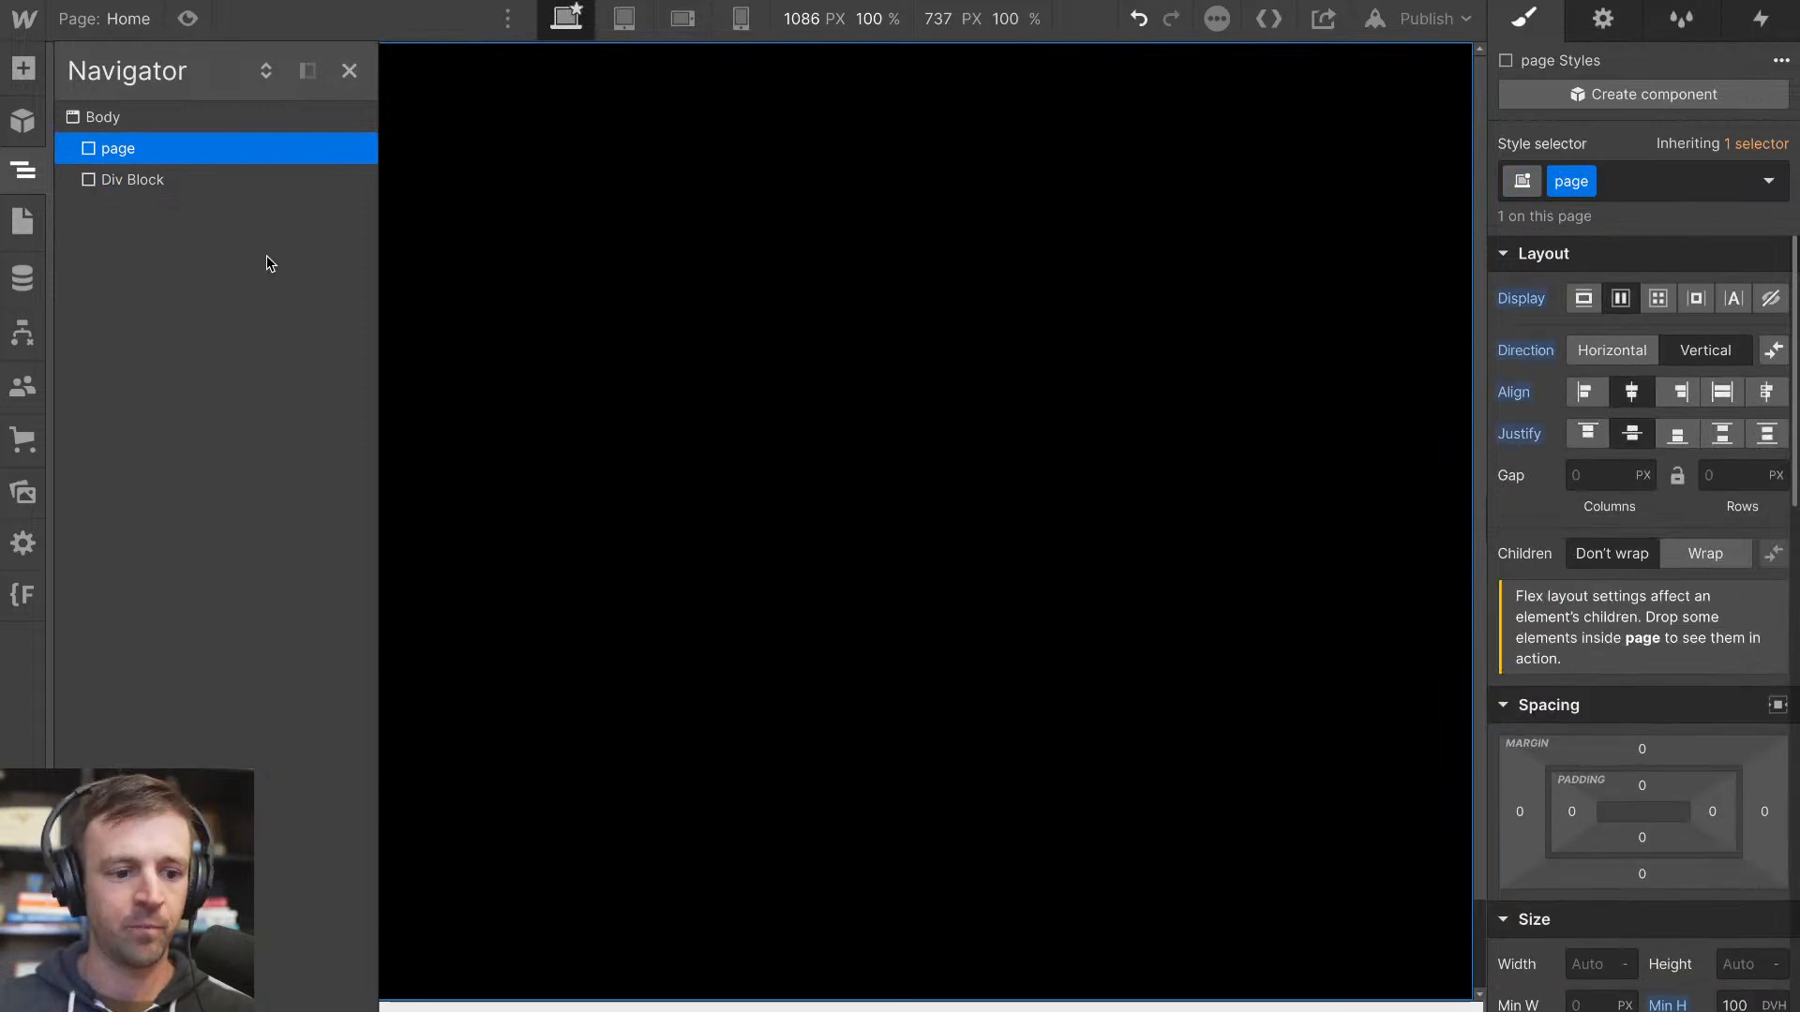
# Nest the div block inside the page element, and delete it
pyautogui.moveTo(131, 187); pyautogui.dragTo(126, 159)
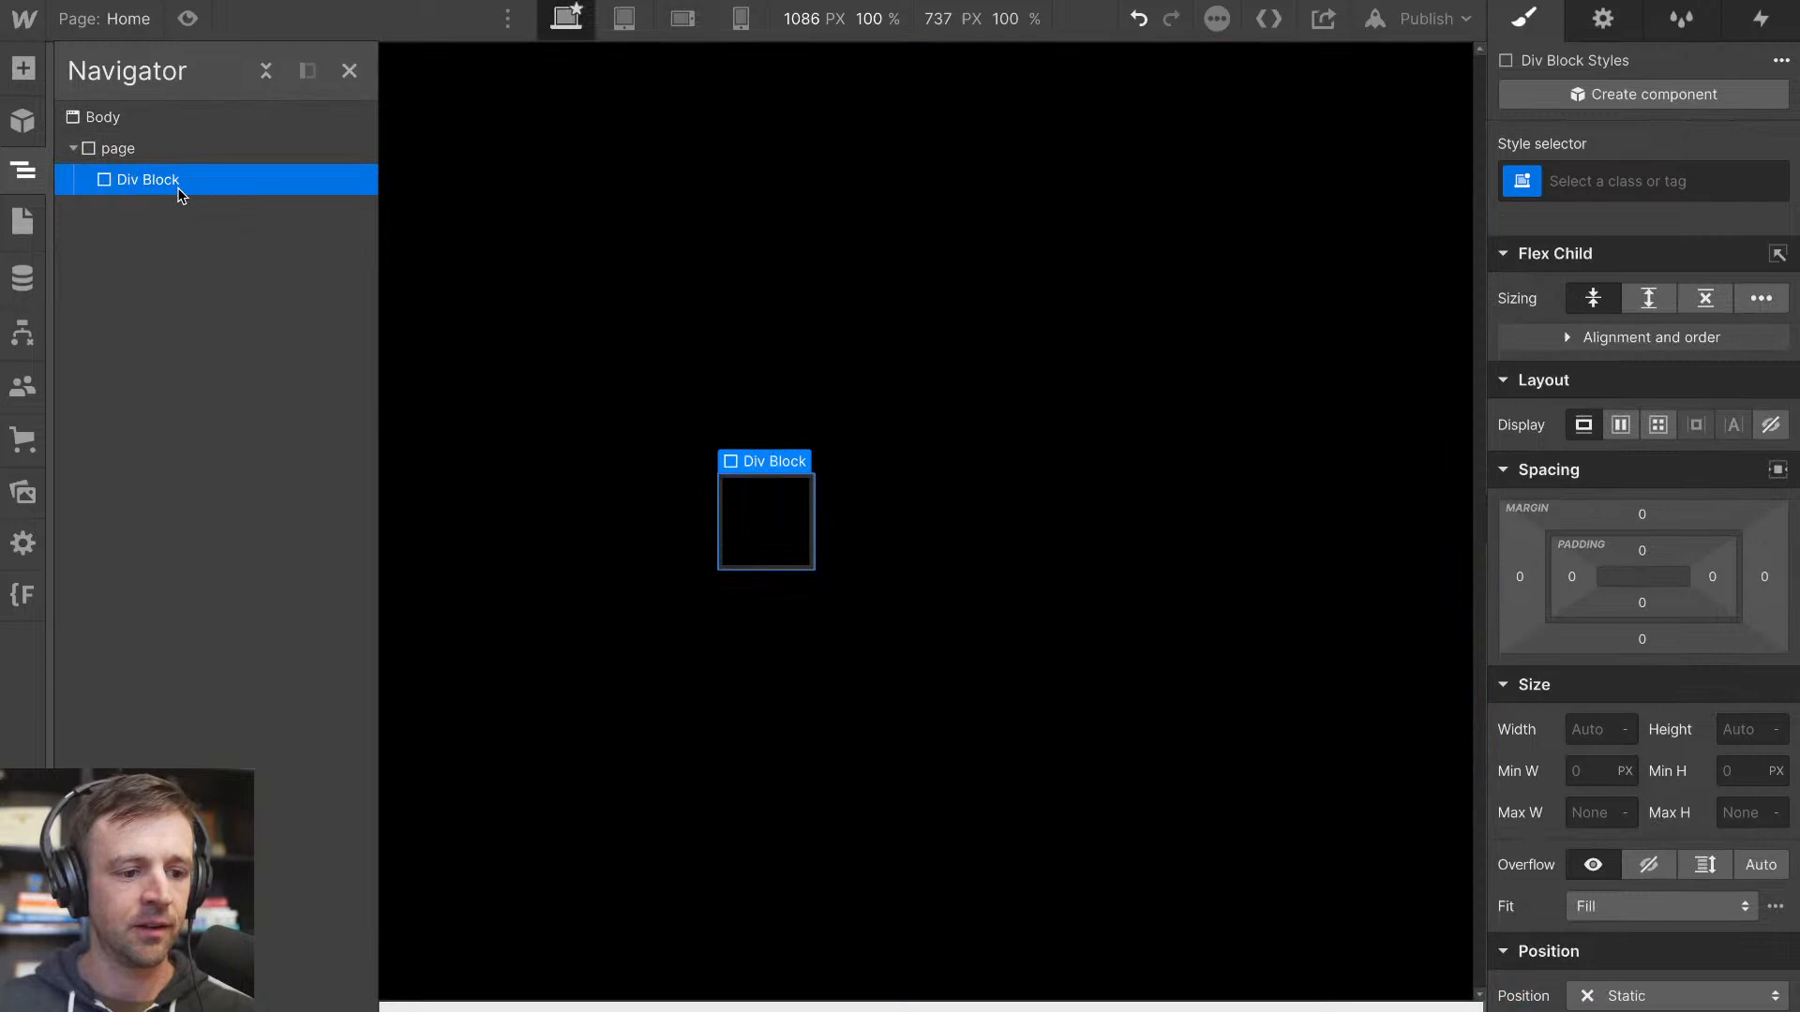
pyautogui.press('Delete')
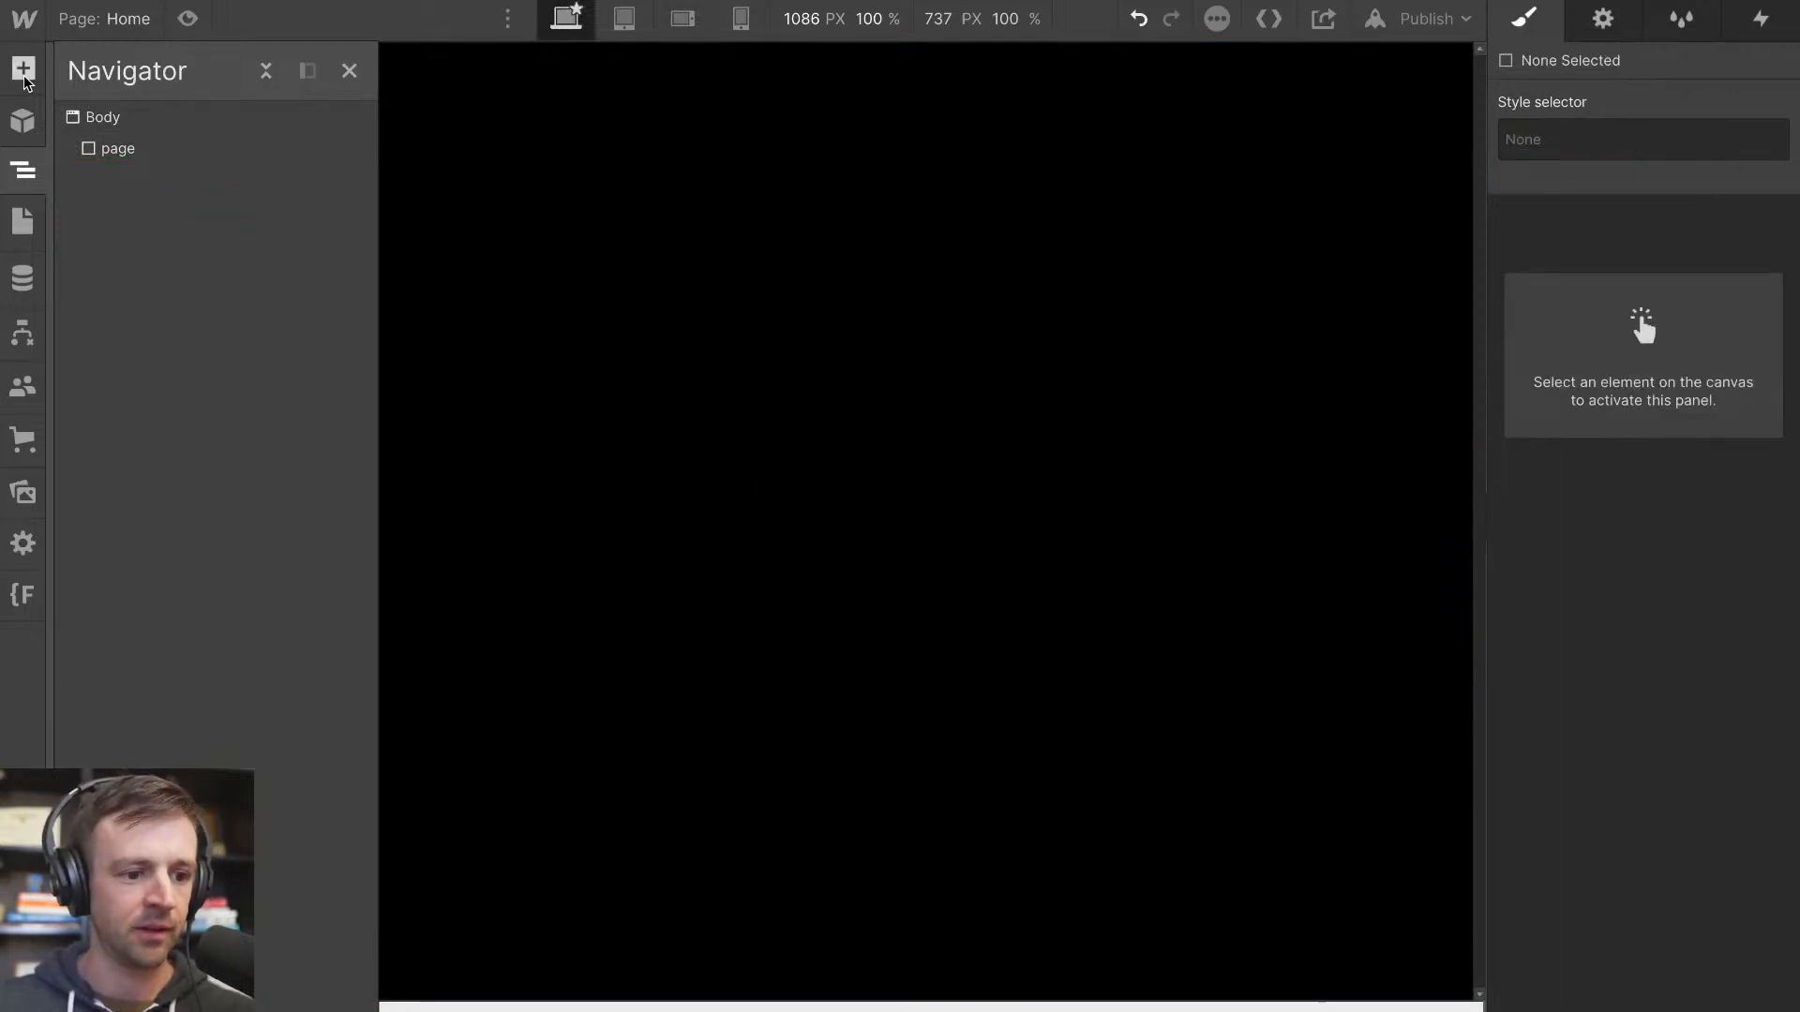
# Add a link block and nest it inside the page element
pyautogui.hotkey('ctrl', 'e')
pyautogui.write('link')
pyautogui.press('Down')
pyautogui.press('Up')
pyautogui.press('Return')
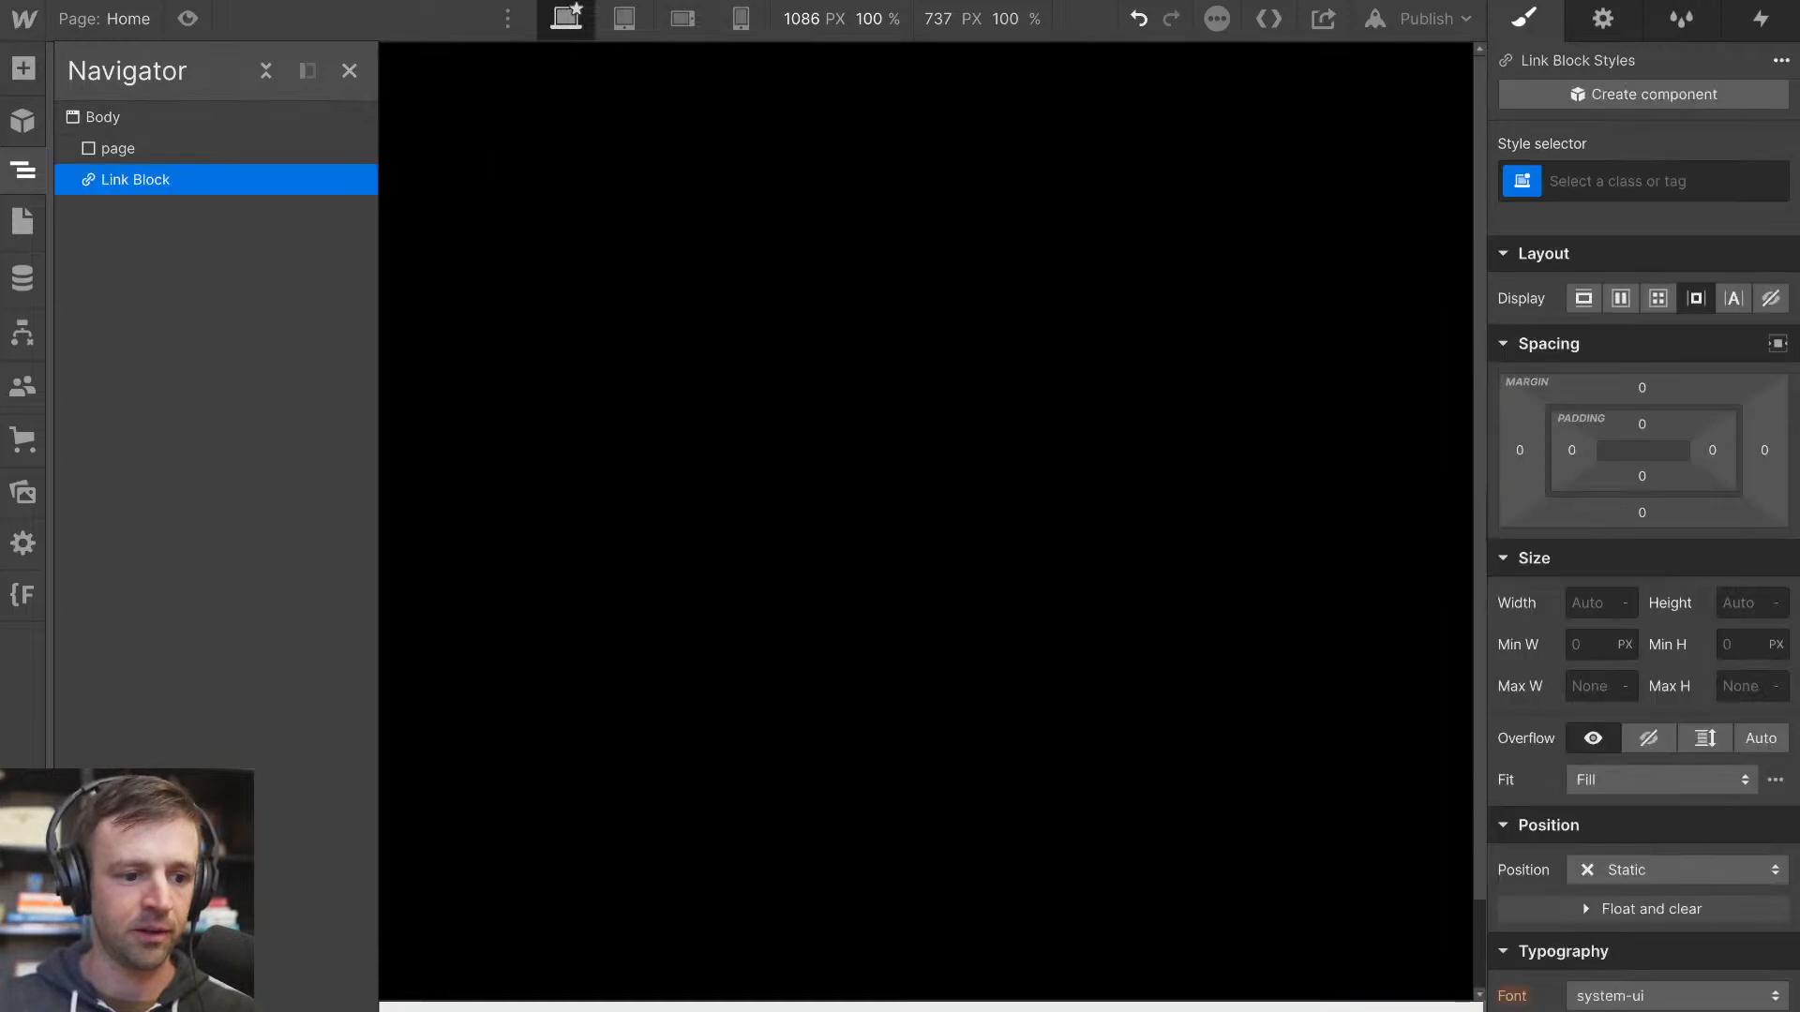
pyautogui.moveTo(122, 197); pyautogui.dragTo(172, 185)
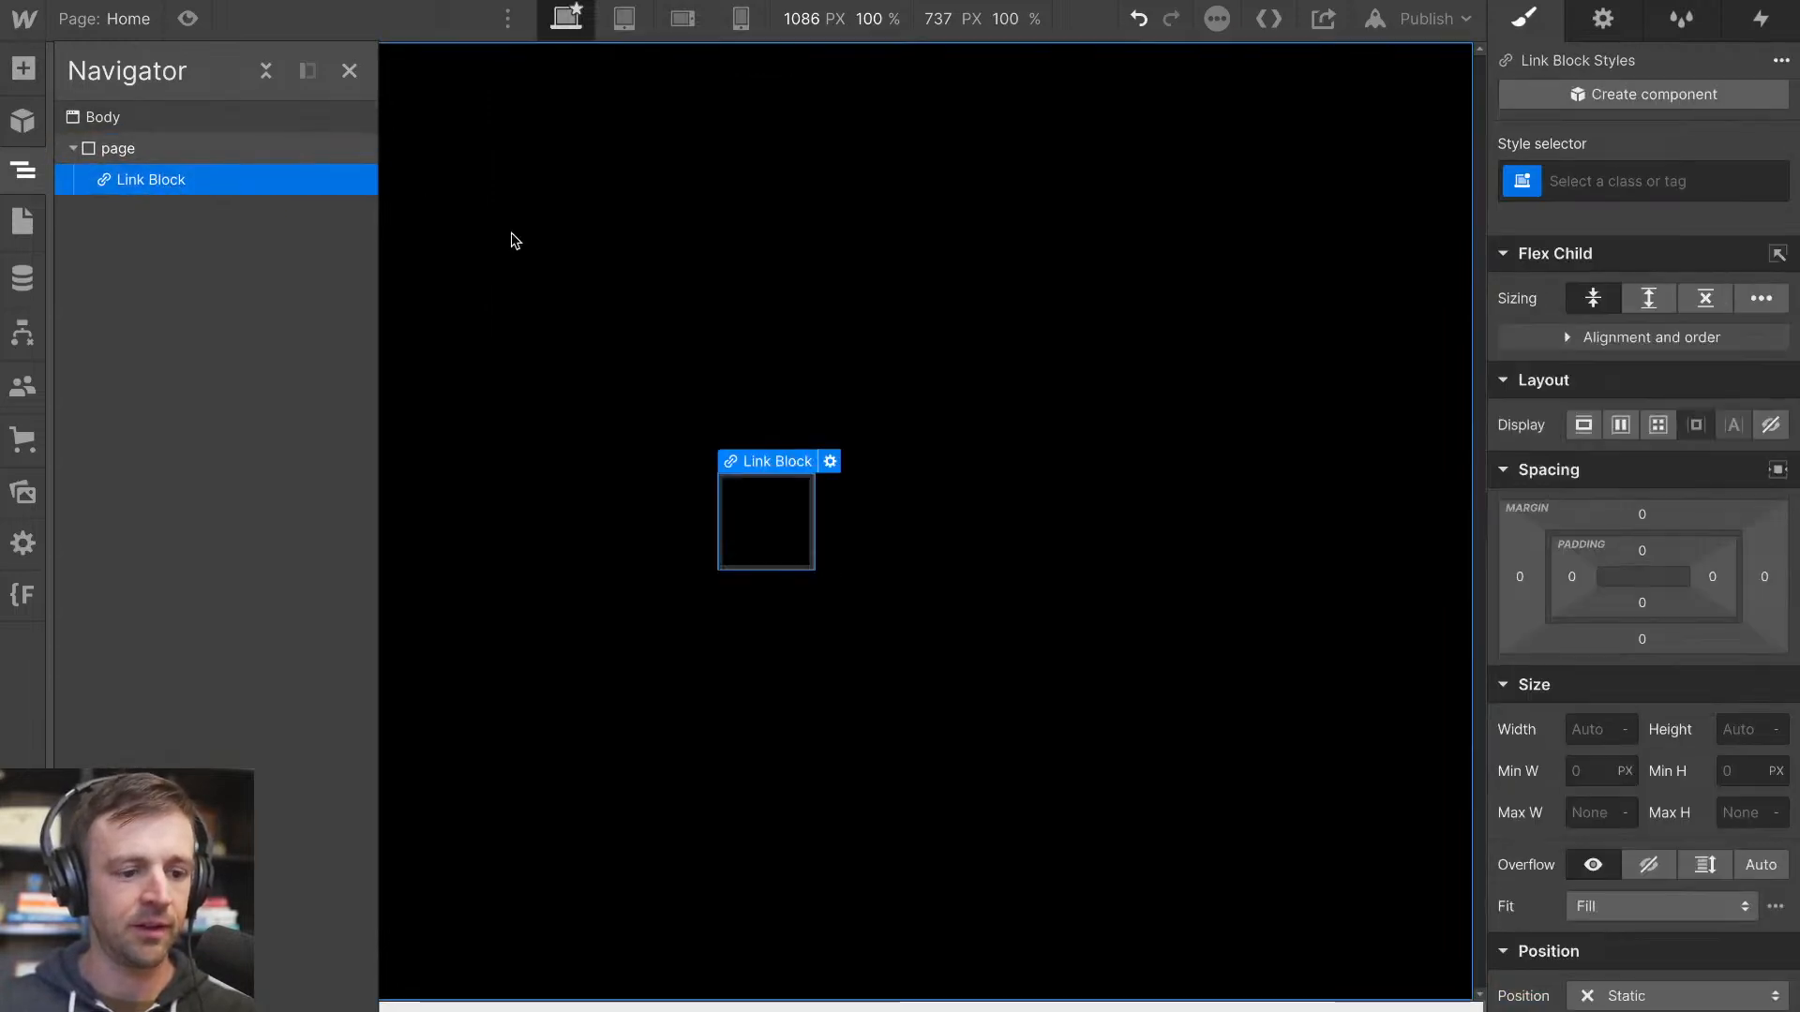
# Add a text block inside the link block and replace its text with BUTTON
pyautogui.click(24, 71)
pyautogui.moveTo(107, 928); pyautogui.dragTo(775, 530)
pyautogui.doubleClick(767, 521)
pyautogui.write('BUTTON')
pyautogui.click(787, 549)
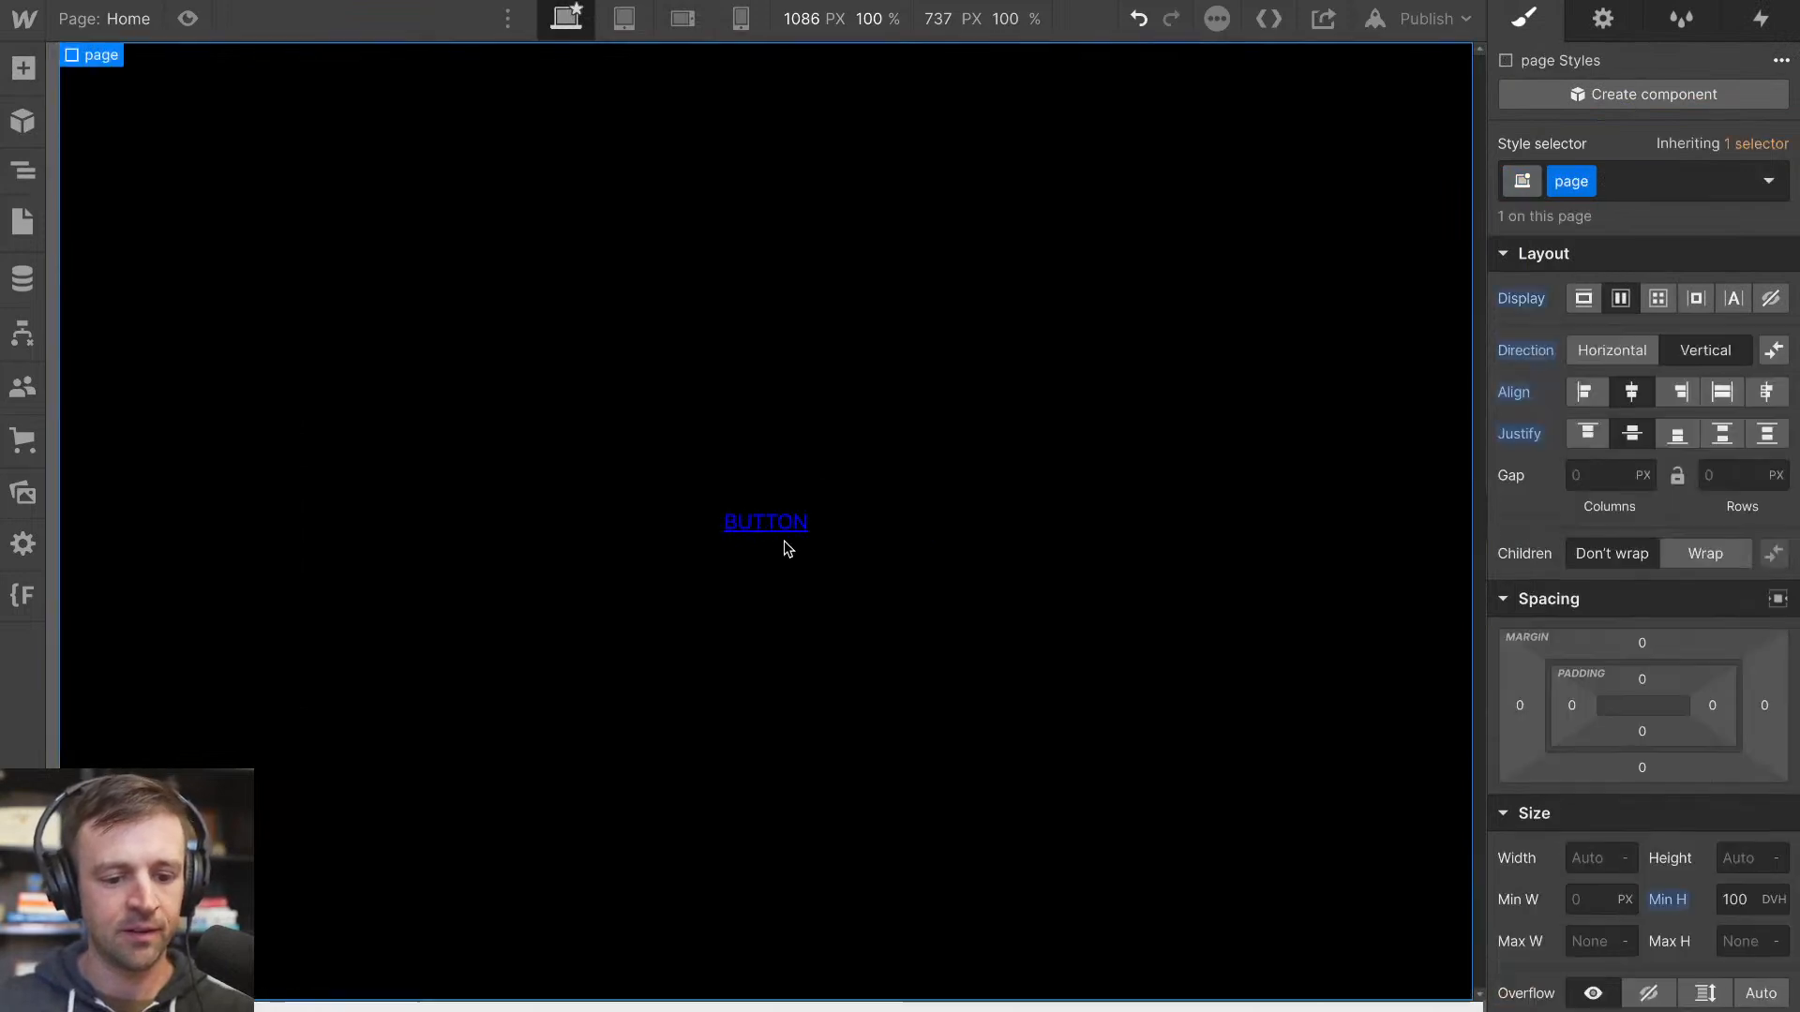
# Set the link block's left and right padding to 2em
pyautogui.click(24, 172)
pyautogui.click(138, 186)
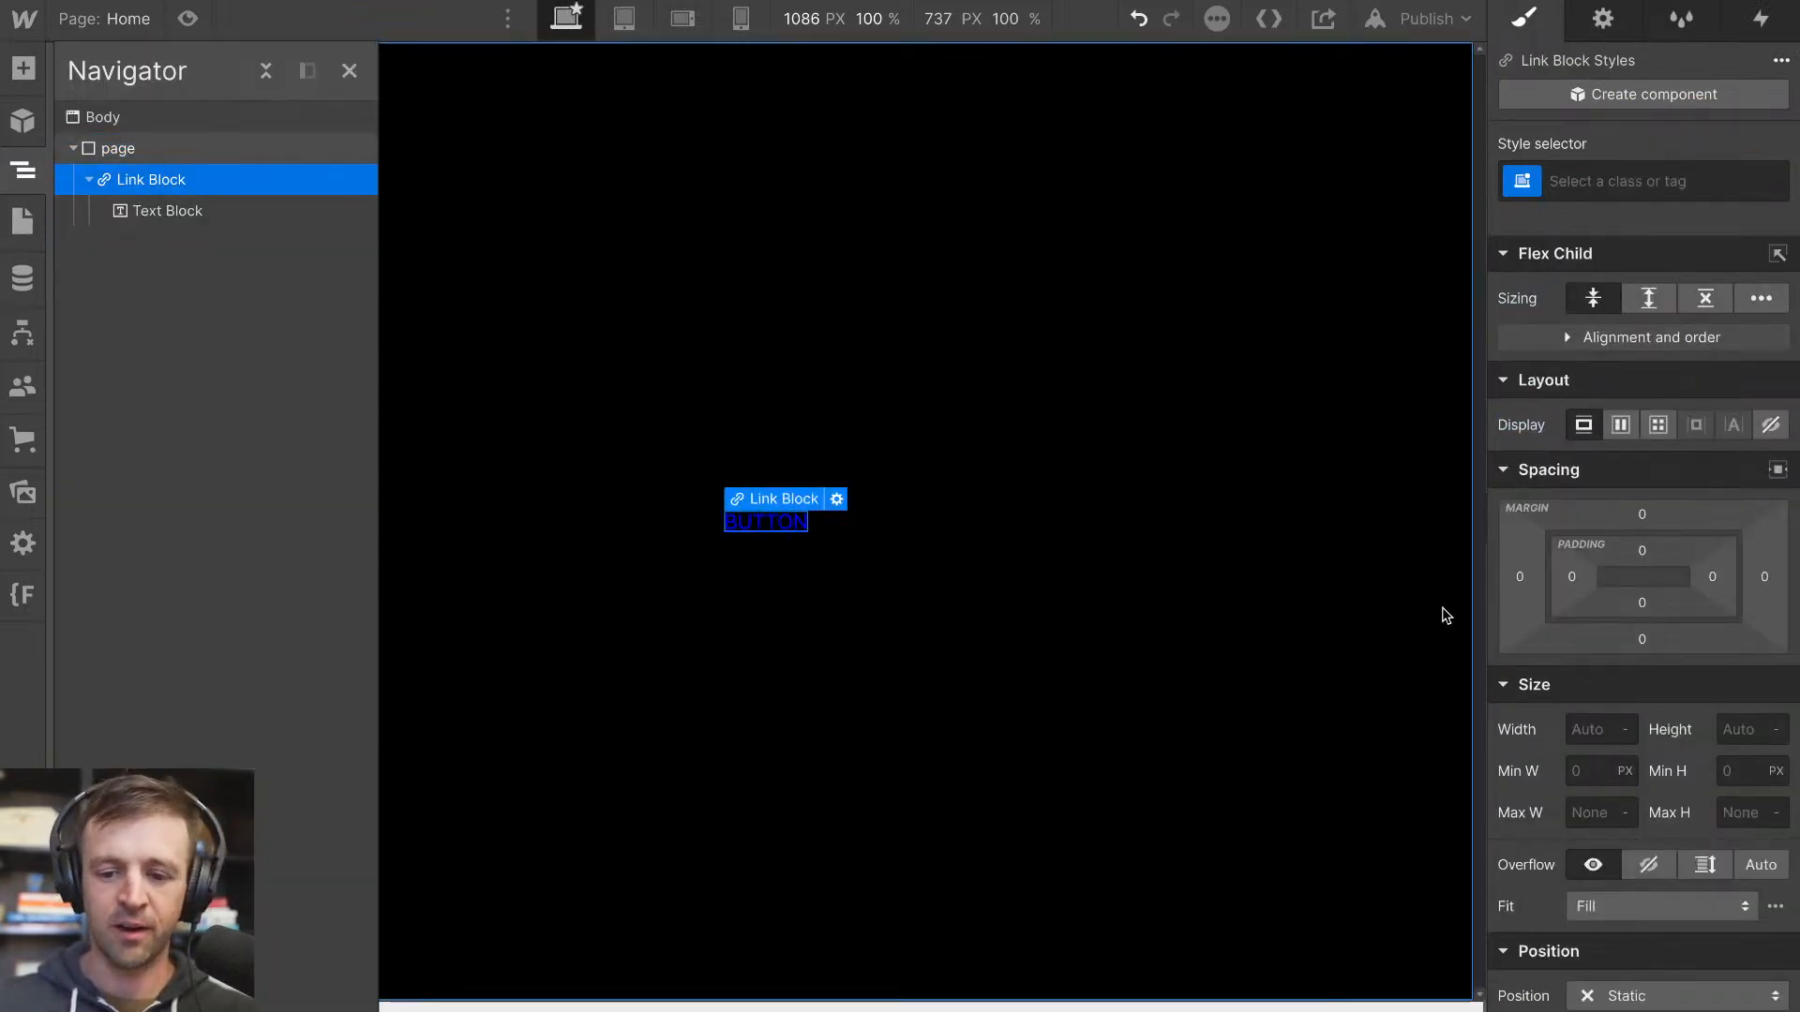
pyautogui.click(1572, 575)
pyautogui.write('1em')
pyautogui.press('Return')
pyautogui.click(1572, 576)
pyautogui.write('2em')
pyautogui.press('Return')
pyautogui.click(1710, 578)
pyautogui.write('2em')
pyautogui.press('Return')
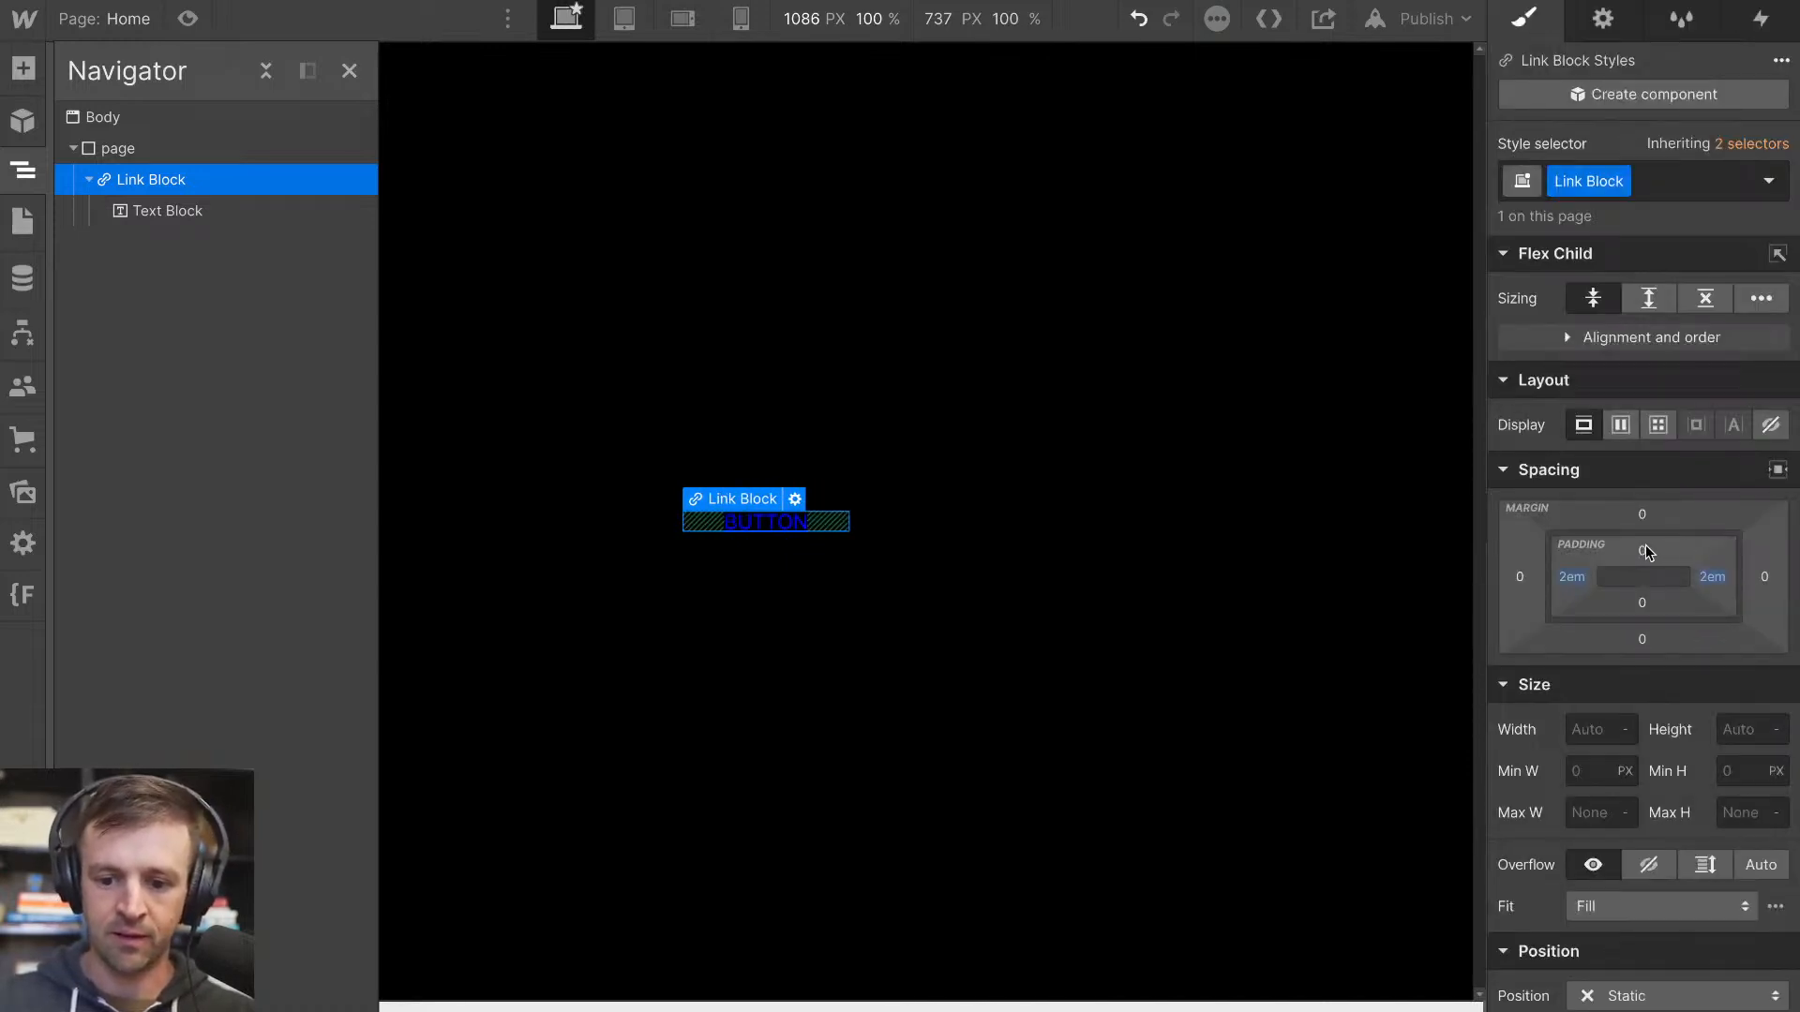
# Set the link block's top and bottom padding to 1em
pyautogui.click(1642, 552)
pyautogui.write('1em')
pyautogui.press('Return')
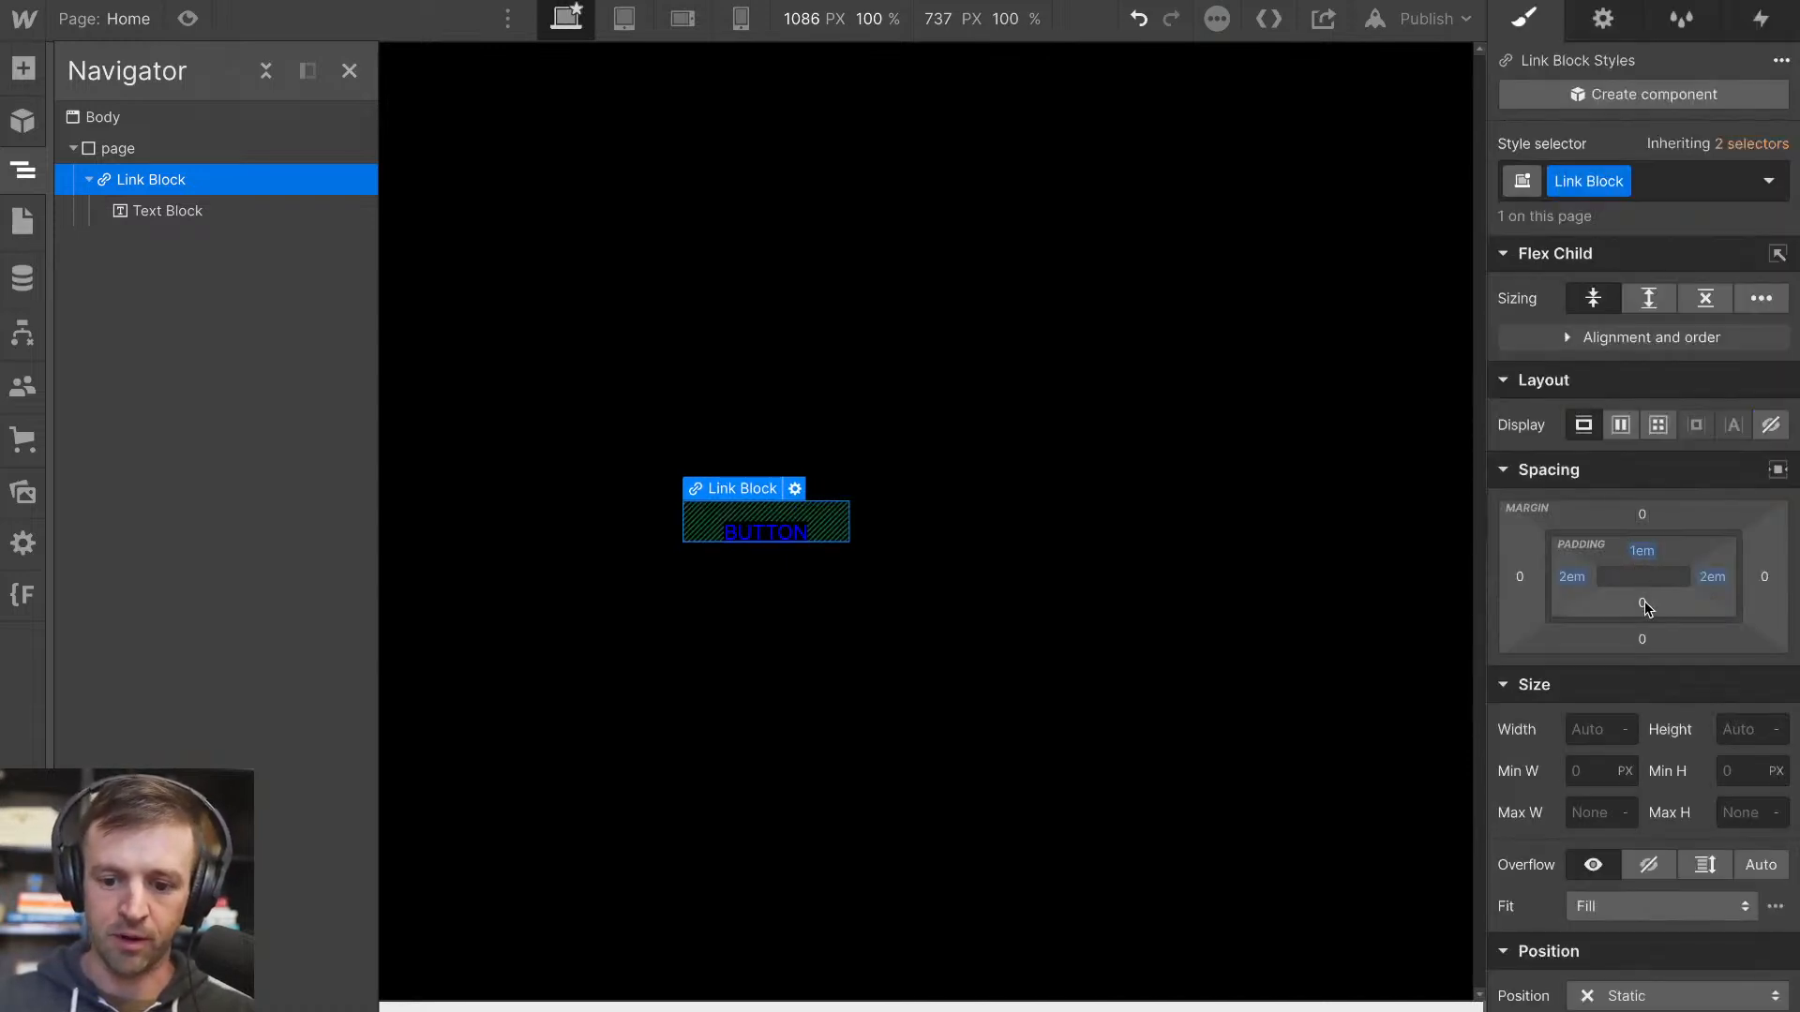
pyautogui.click(1641, 603)
pyautogui.write('1em')
pyautogui.press('Return')
# Set the BUTTON text block's font size to 1.7 rem and its weight to 600 - Semi Bold
pyautogui.click(734, 525)
pyautogui.scroll(-3, 1618, 753)
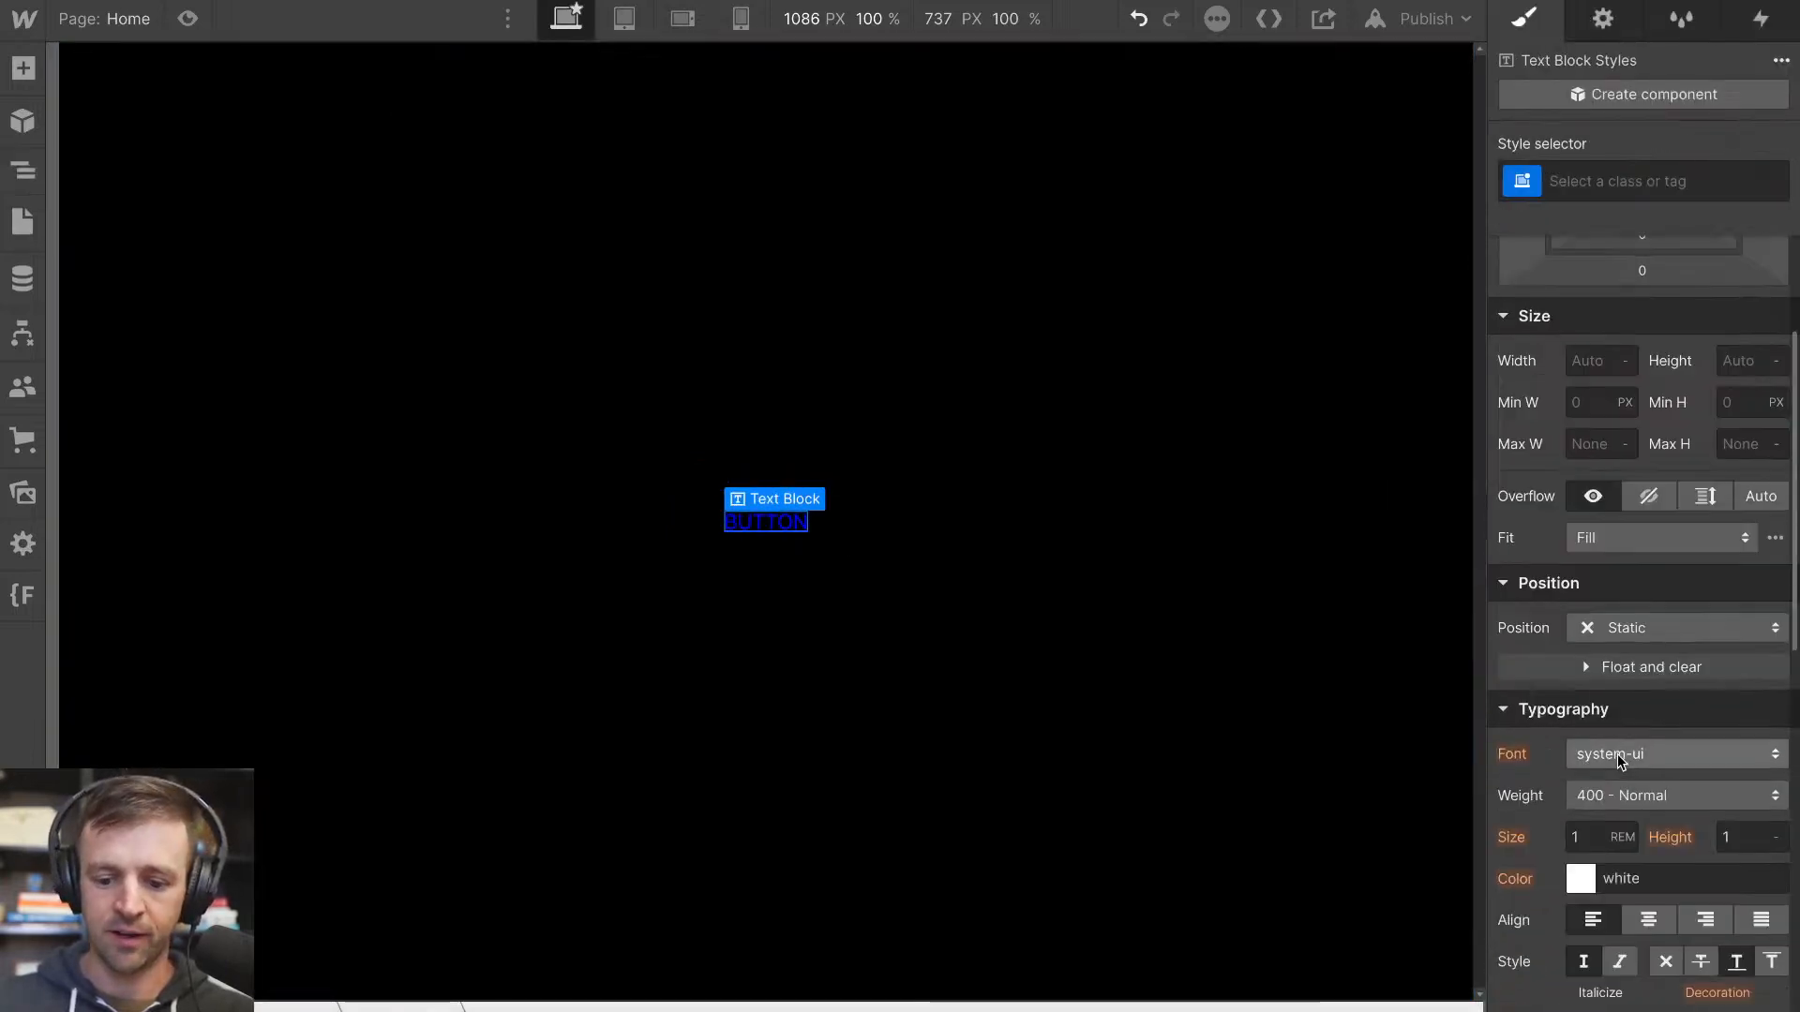
pyautogui.click(1588, 804)
pyautogui.write('2')
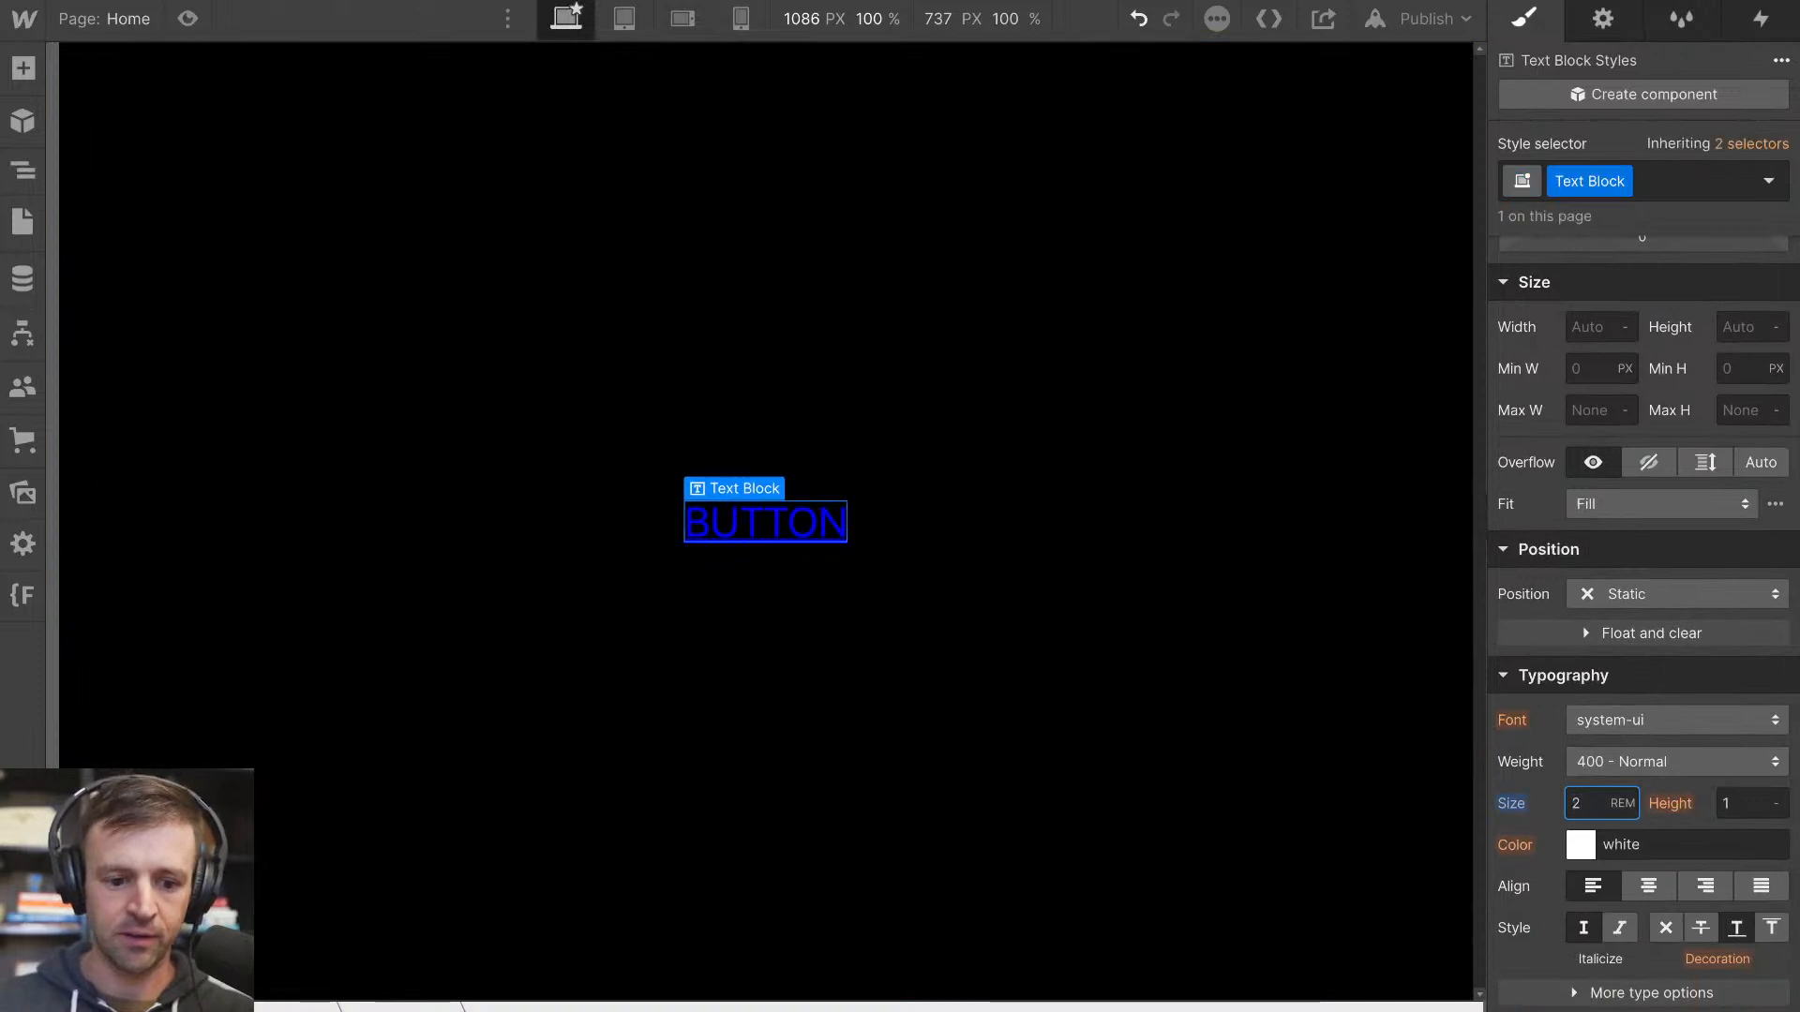
pyautogui.press('BackSpace')
pyautogui.write('1.7')
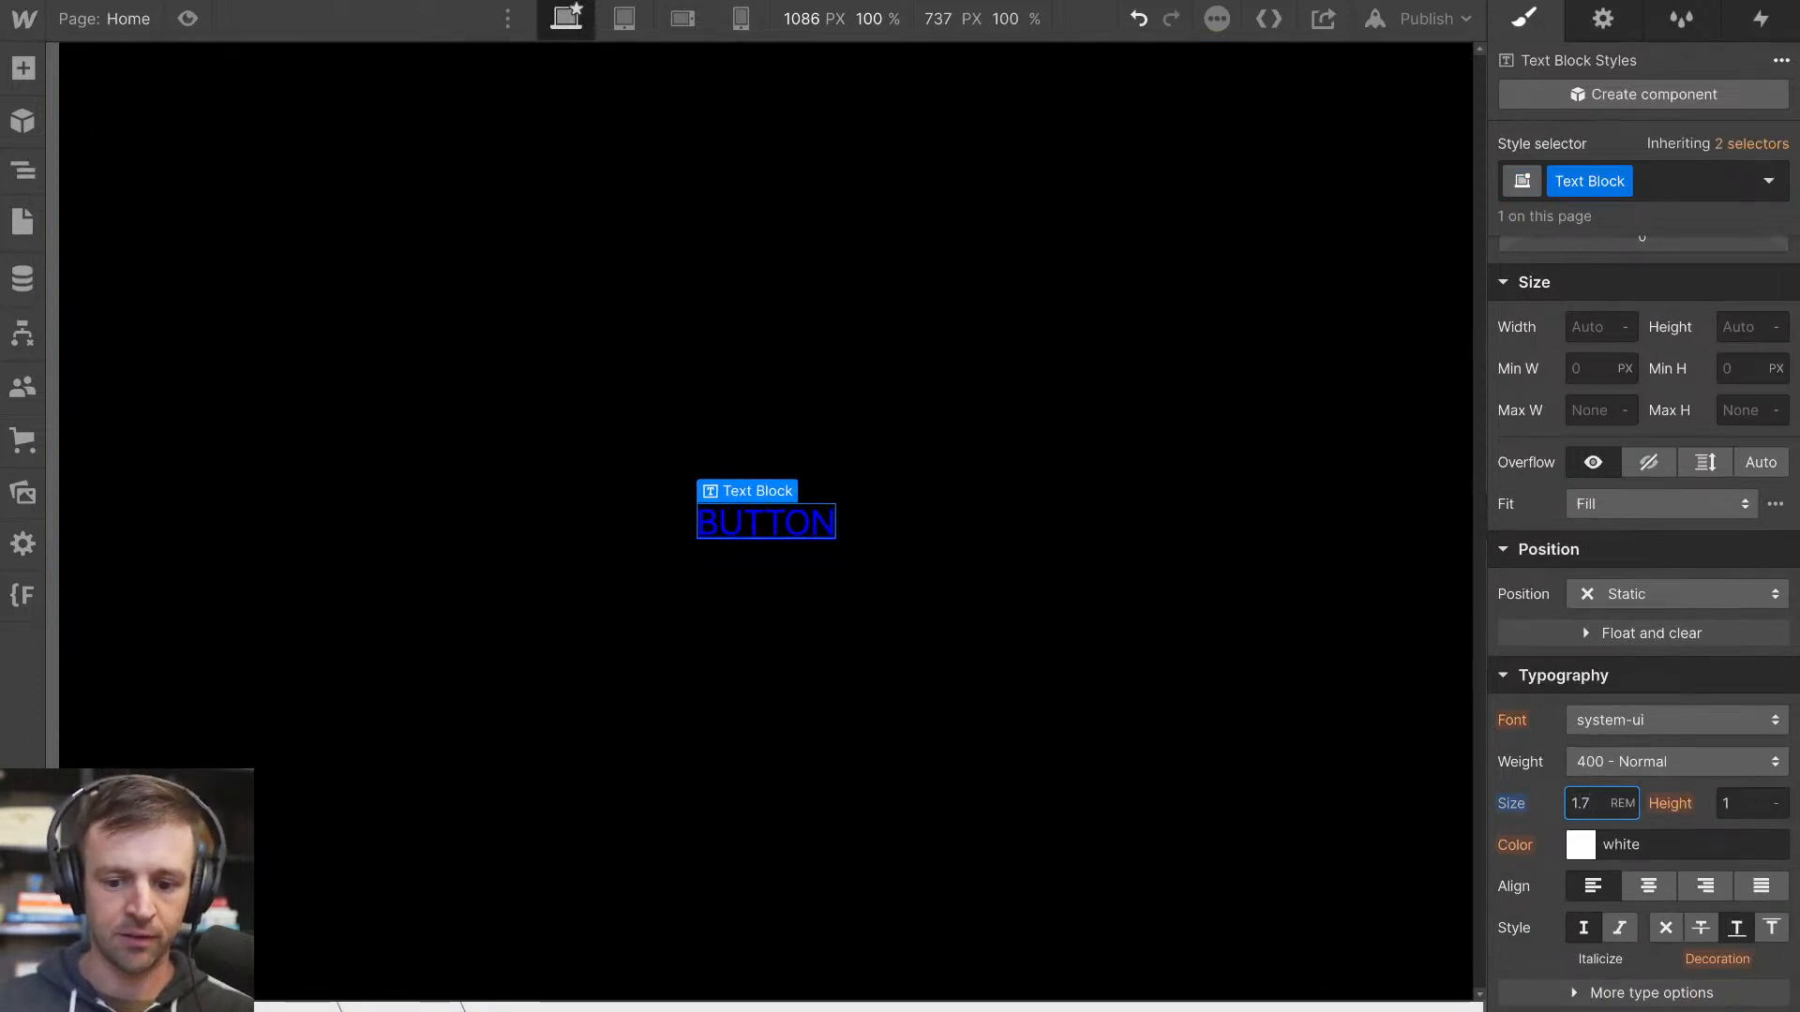
pyautogui.click(1640, 761)
pyautogui.click(1644, 831)
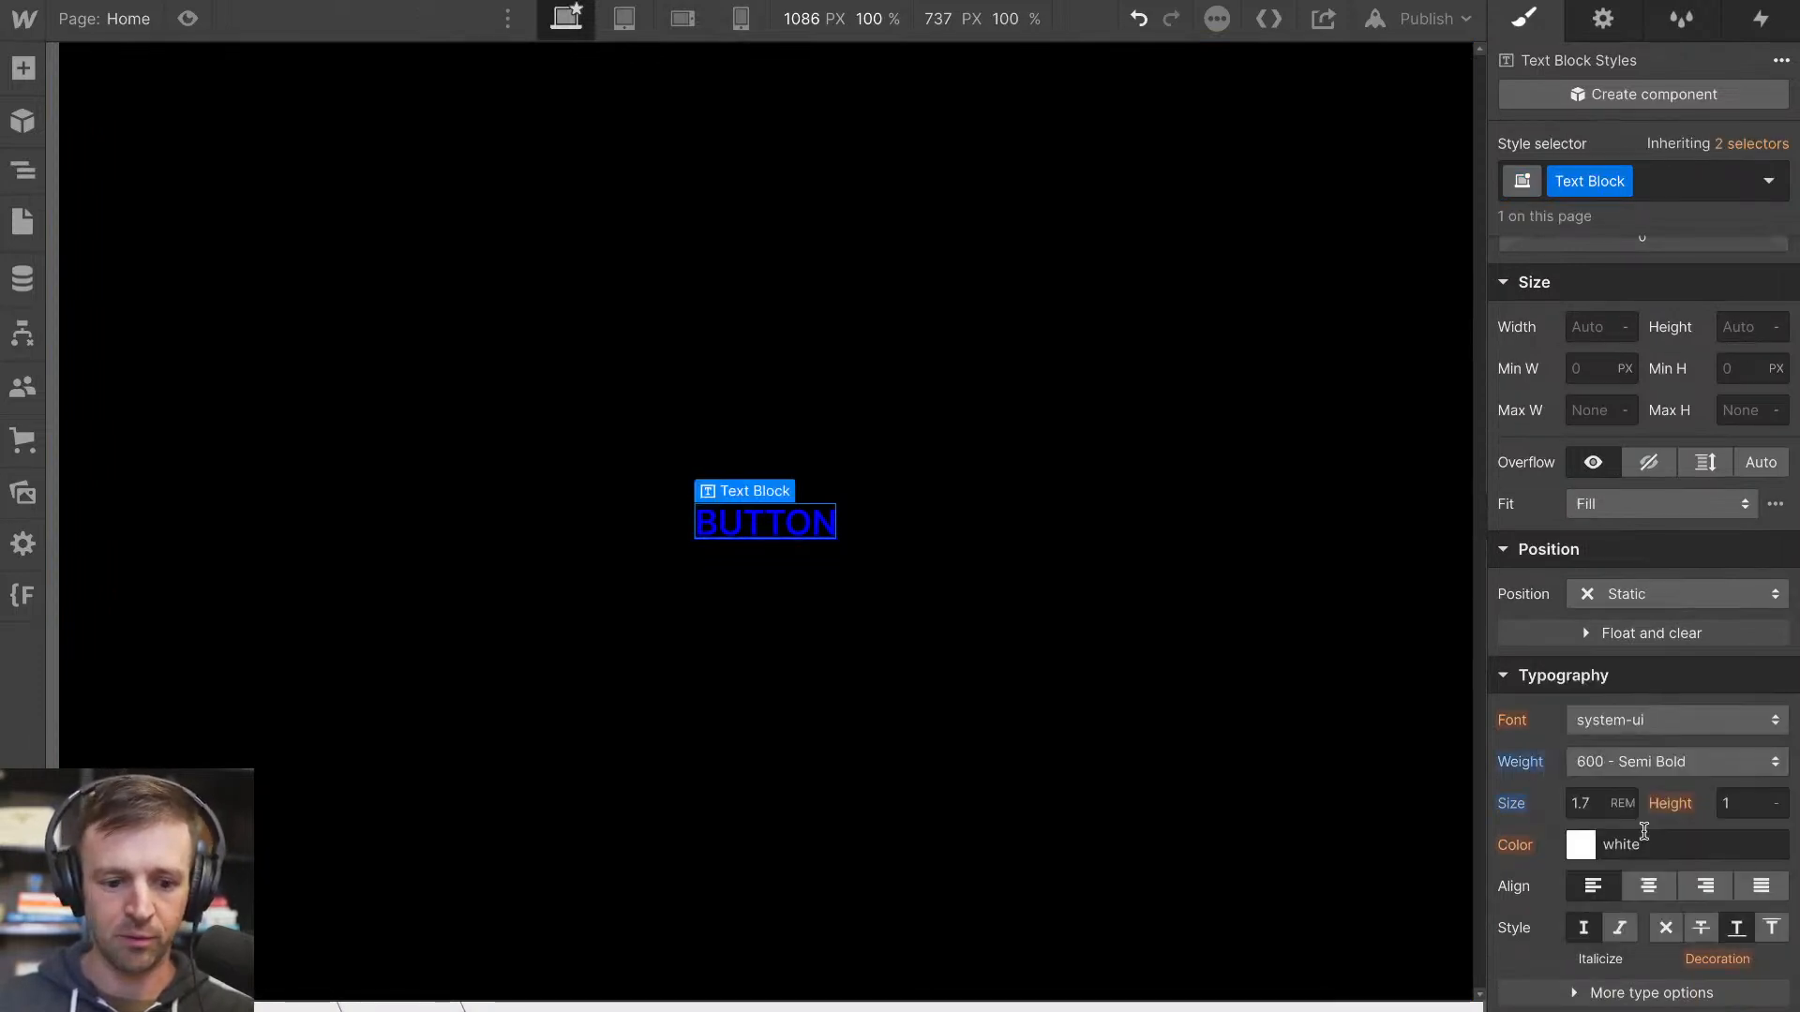
# Try to remove the underline from the BUTTON text block, and undo the change
pyautogui.click(1656, 941)
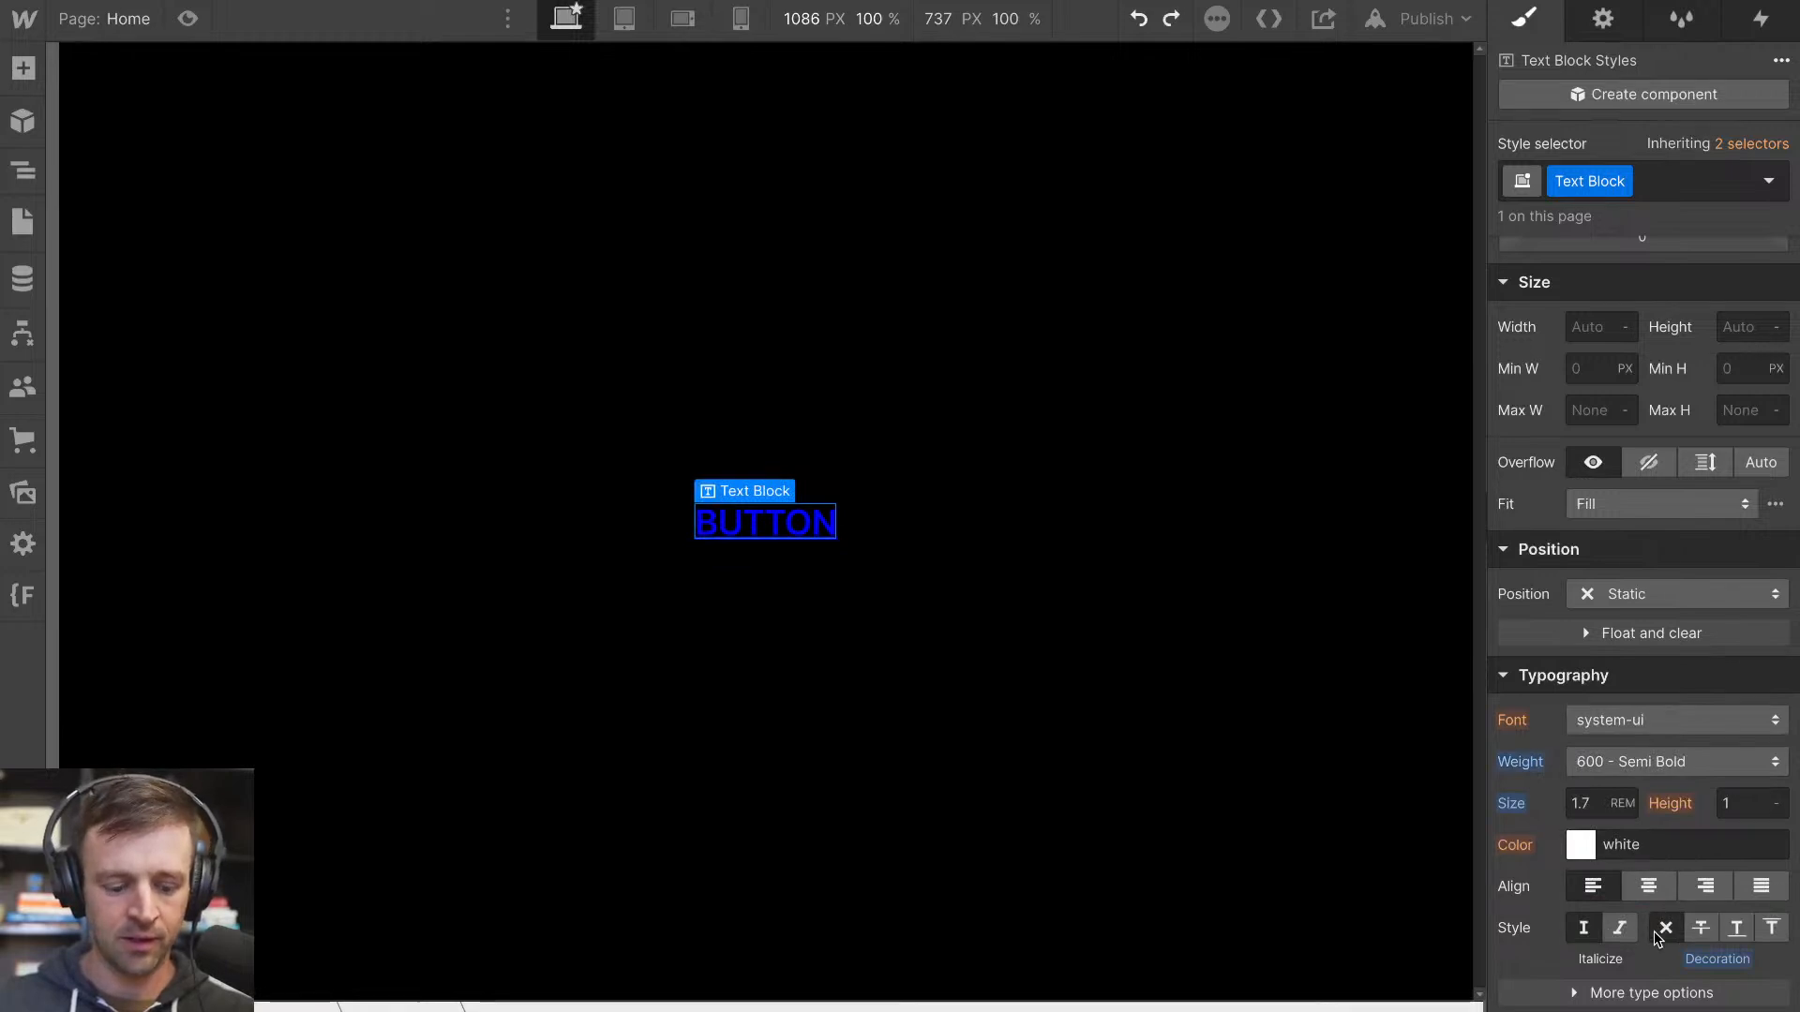
pyautogui.hotkey('ctrl', 'z')
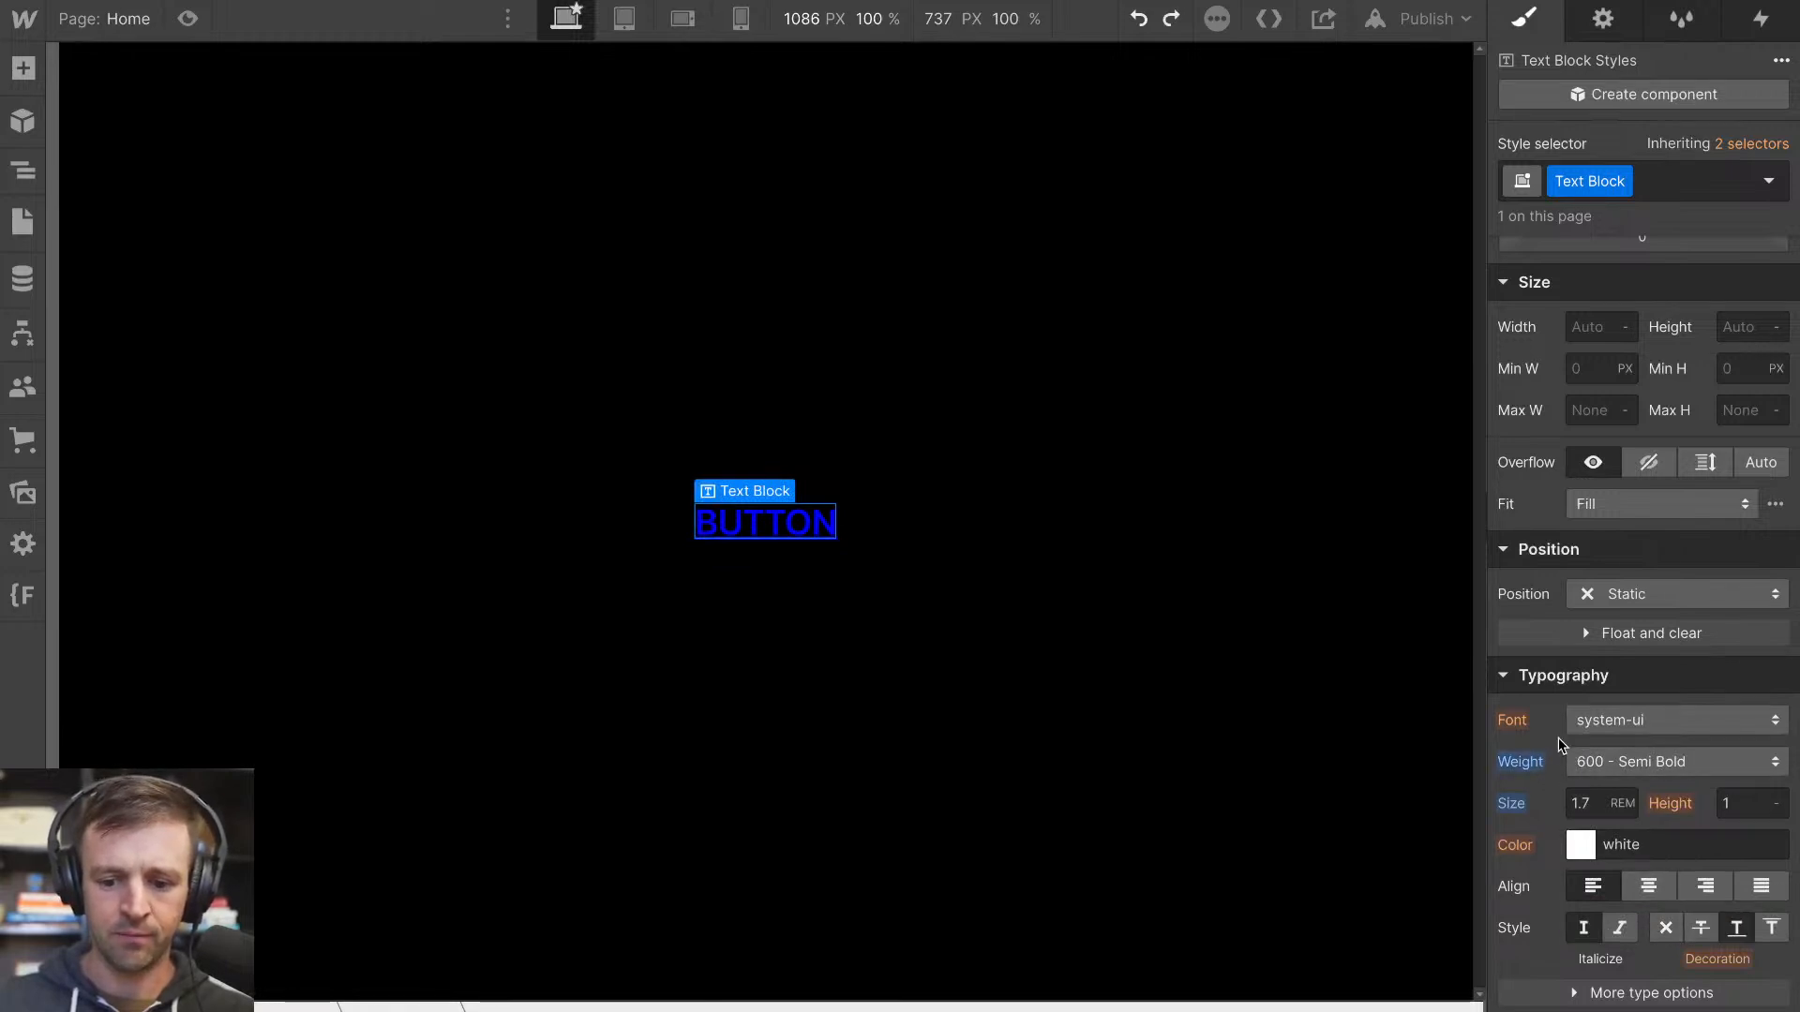
# Remove the text decoration from the link block and set its text color to white
pyautogui.scroll(-1, 1598, 838)
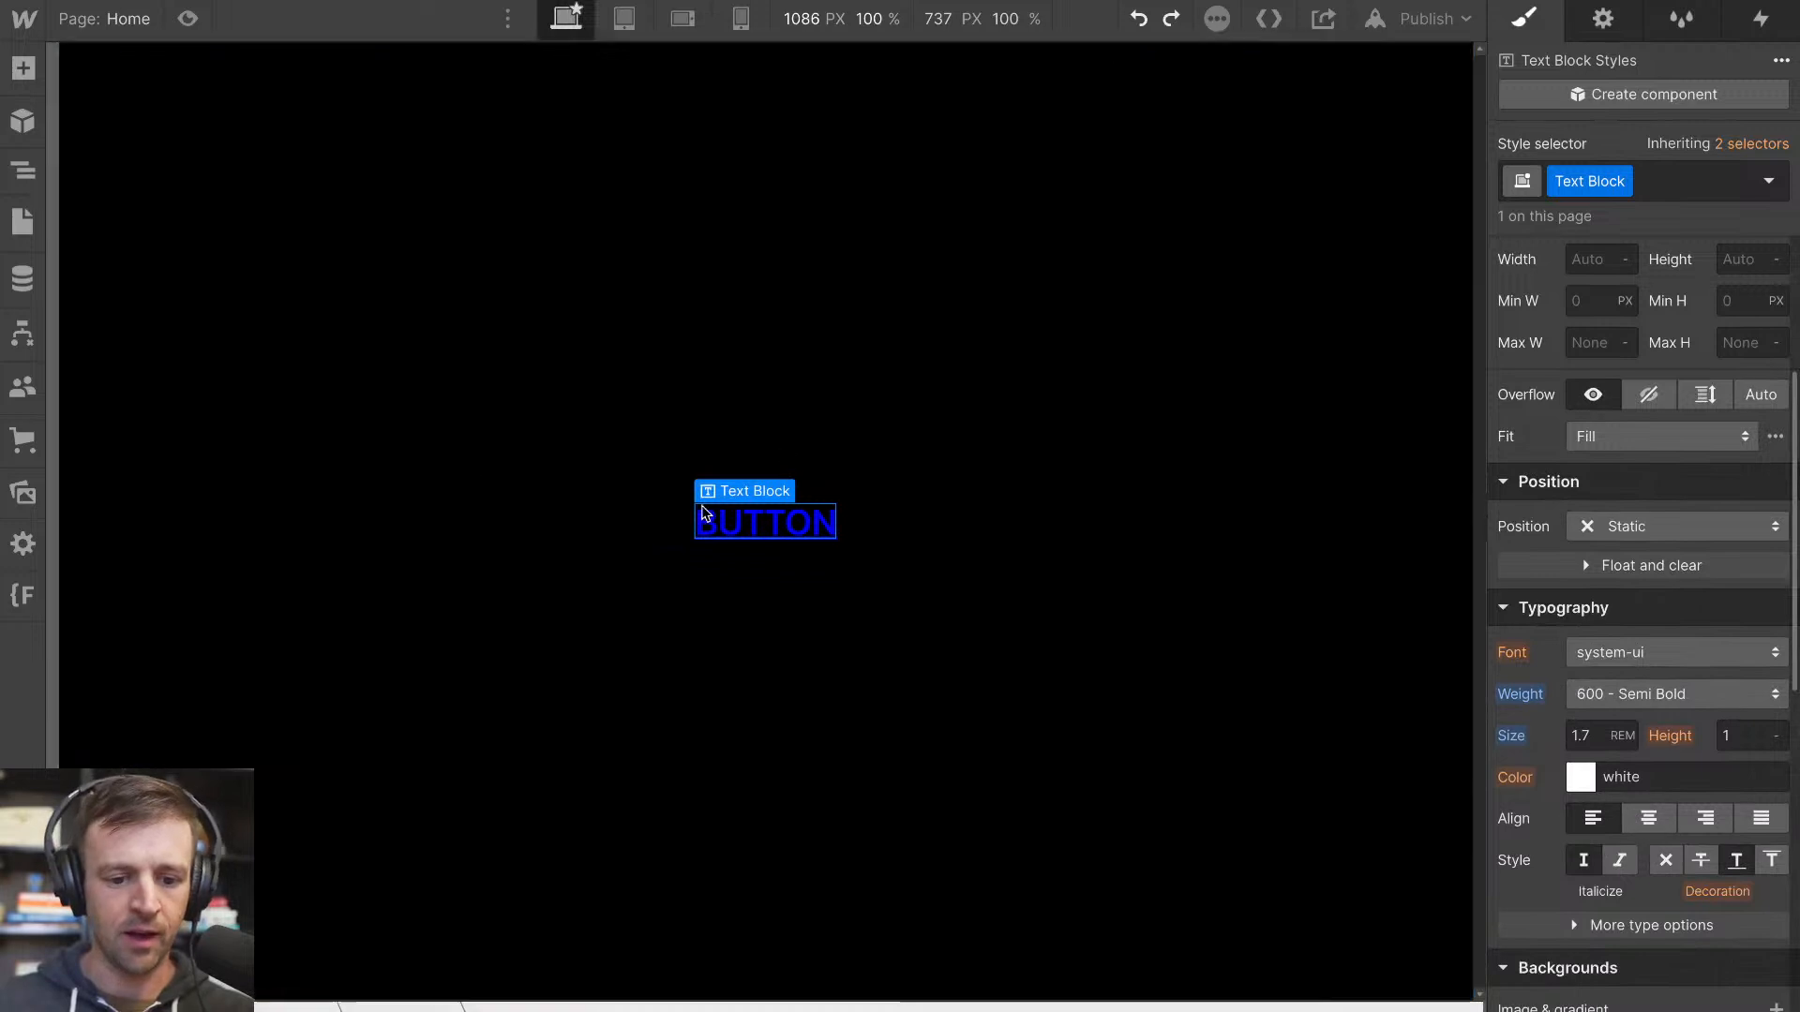
pyautogui.press('z')
pyautogui.click(162, 187)
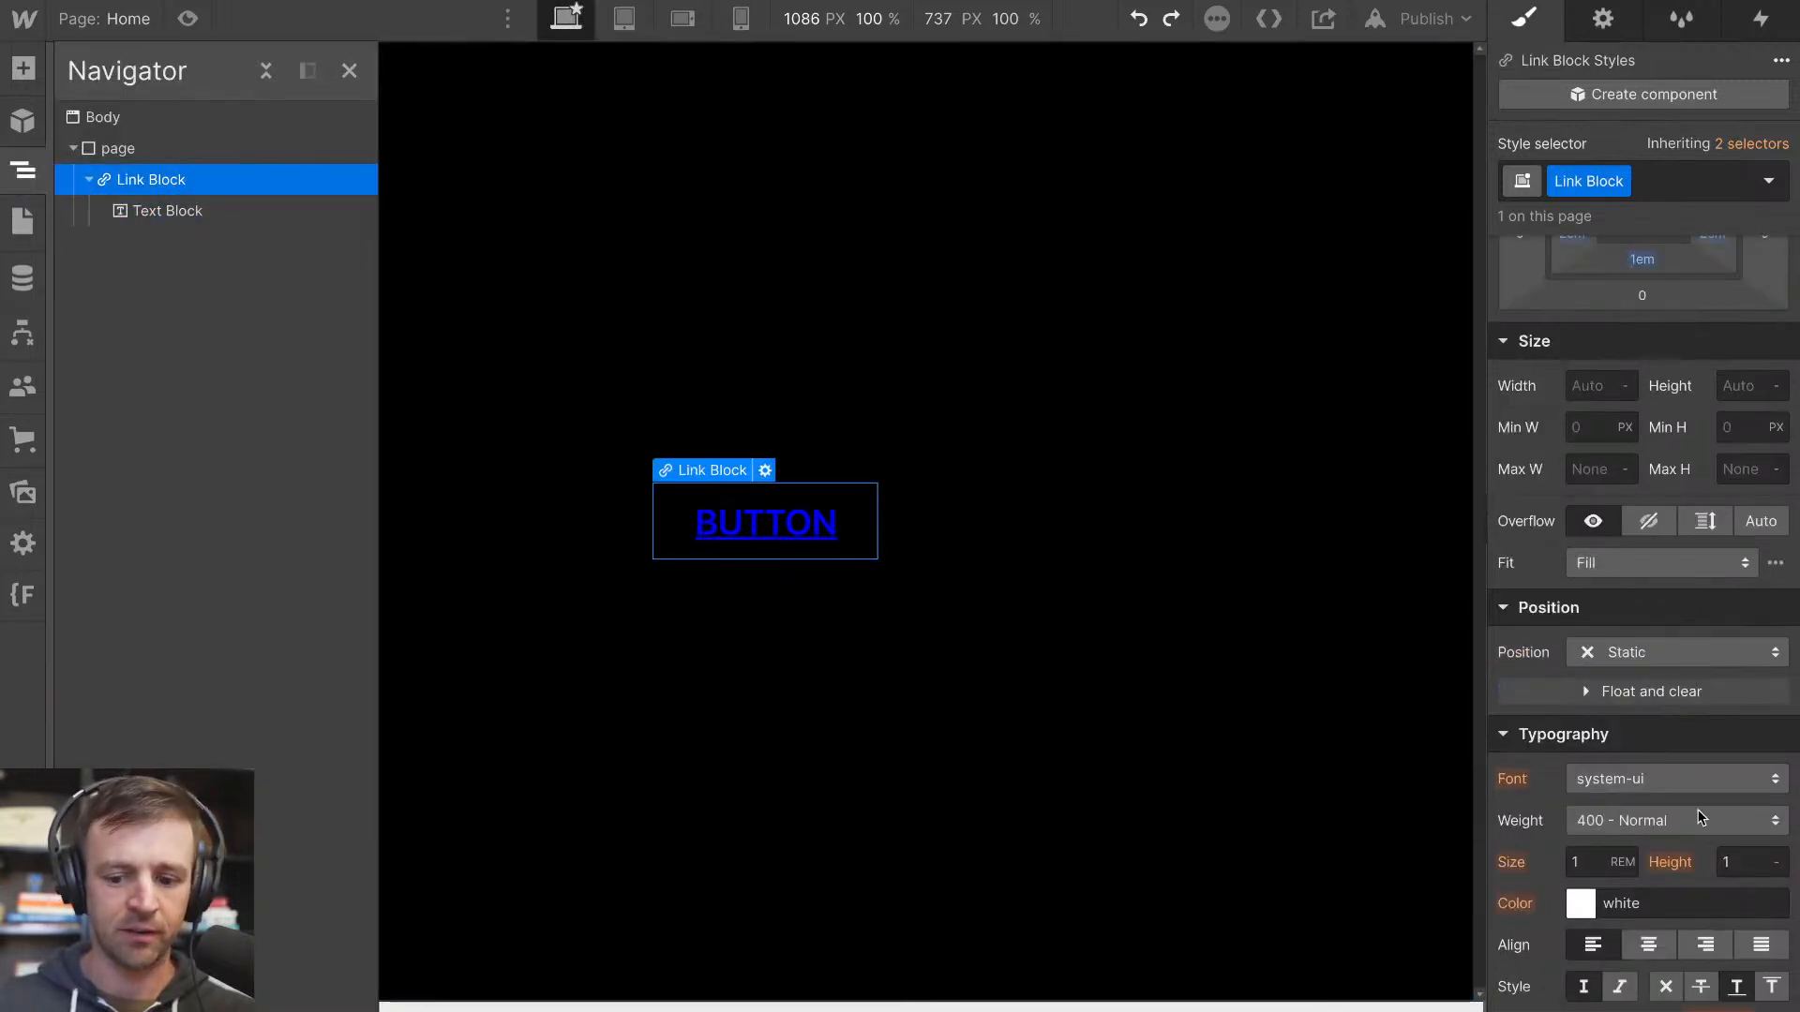
pyautogui.click(1665, 988)
pyautogui.scroll(-1, 1658, 904)
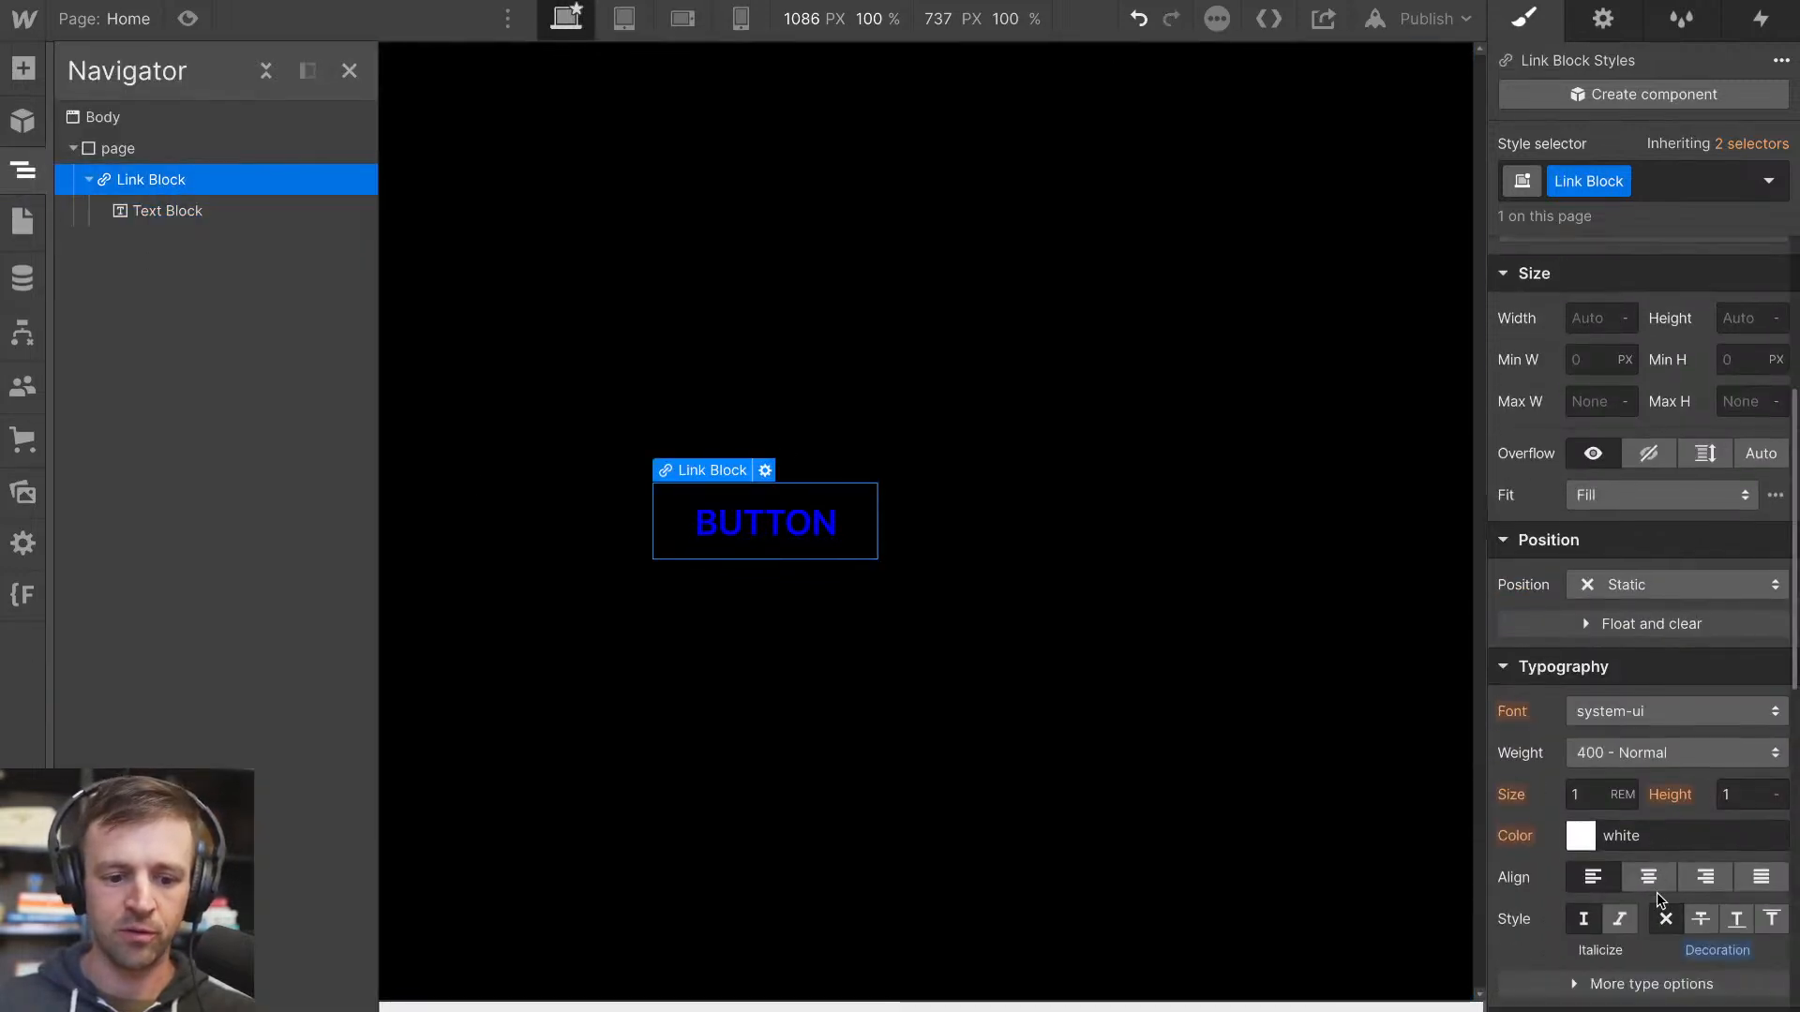
pyautogui.click(1581, 835)
pyautogui.click(1498, 372)
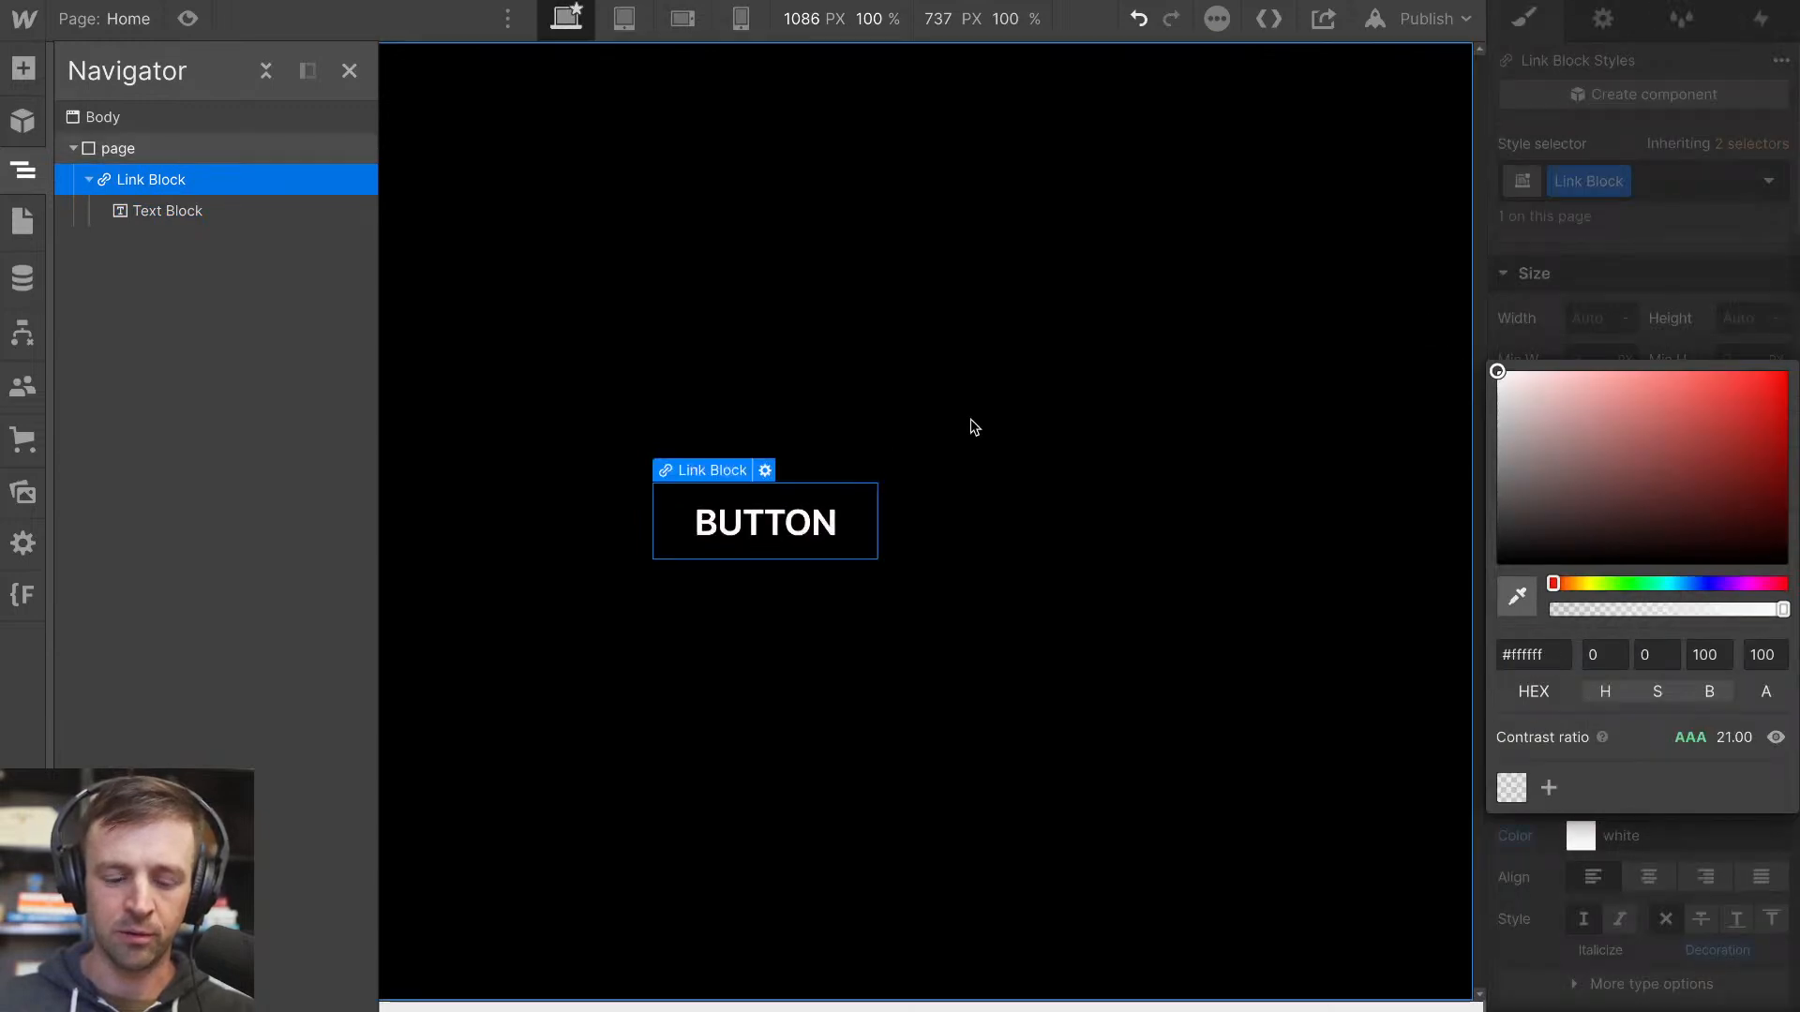
pyautogui.click(1639, 323)
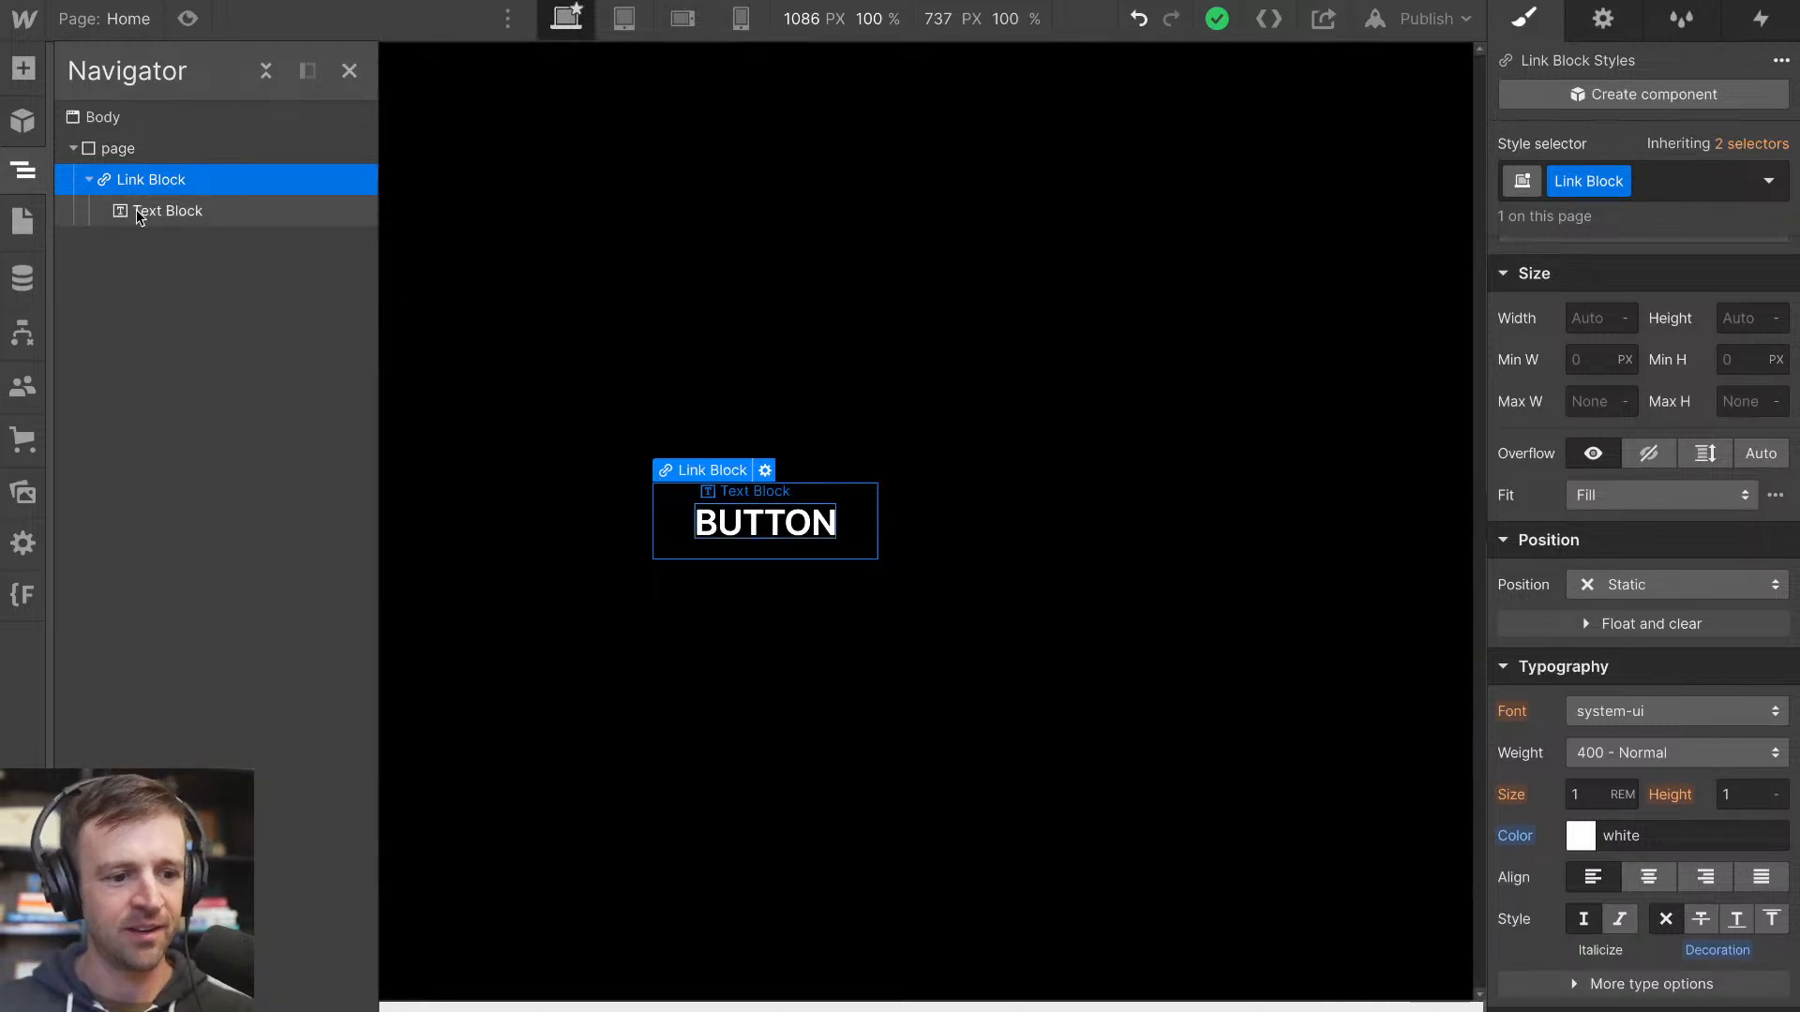
# Set the link block's position to Relative
pyautogui.scroll(4, 1593, 413)
pyautogui.scroll(-5, 1584, 440)
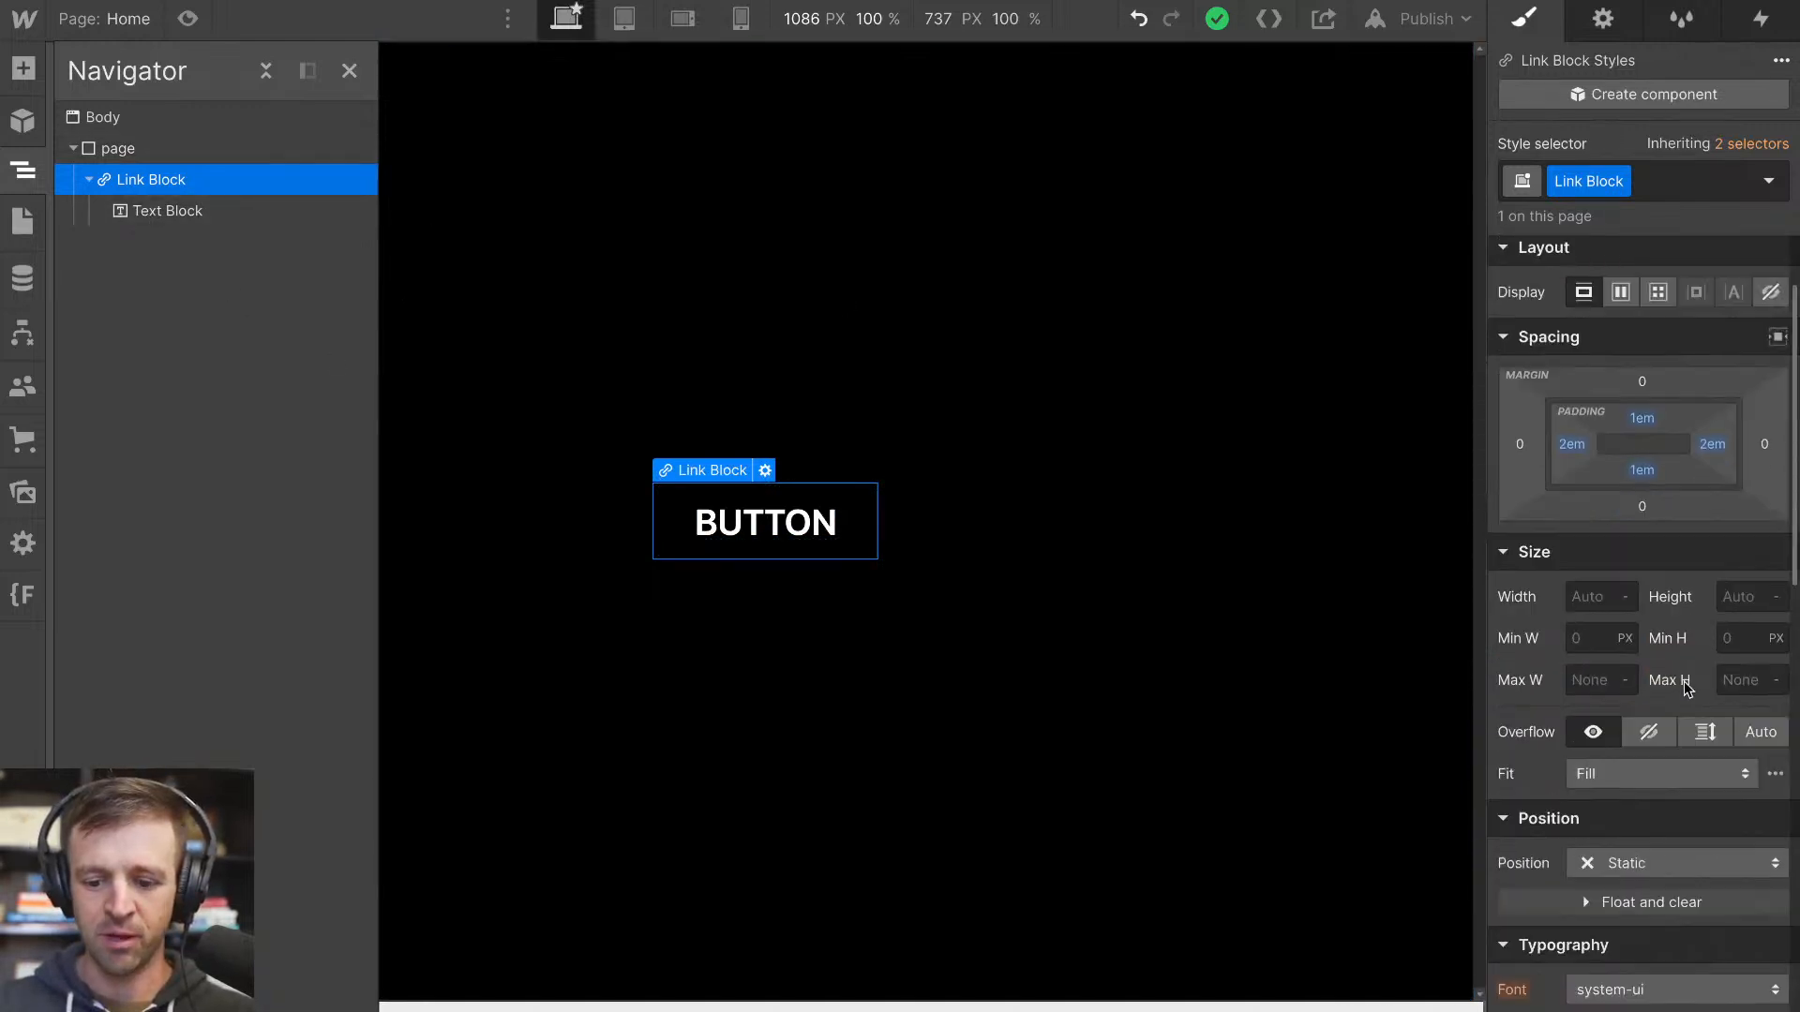
pyautogui.click(1626, 522)
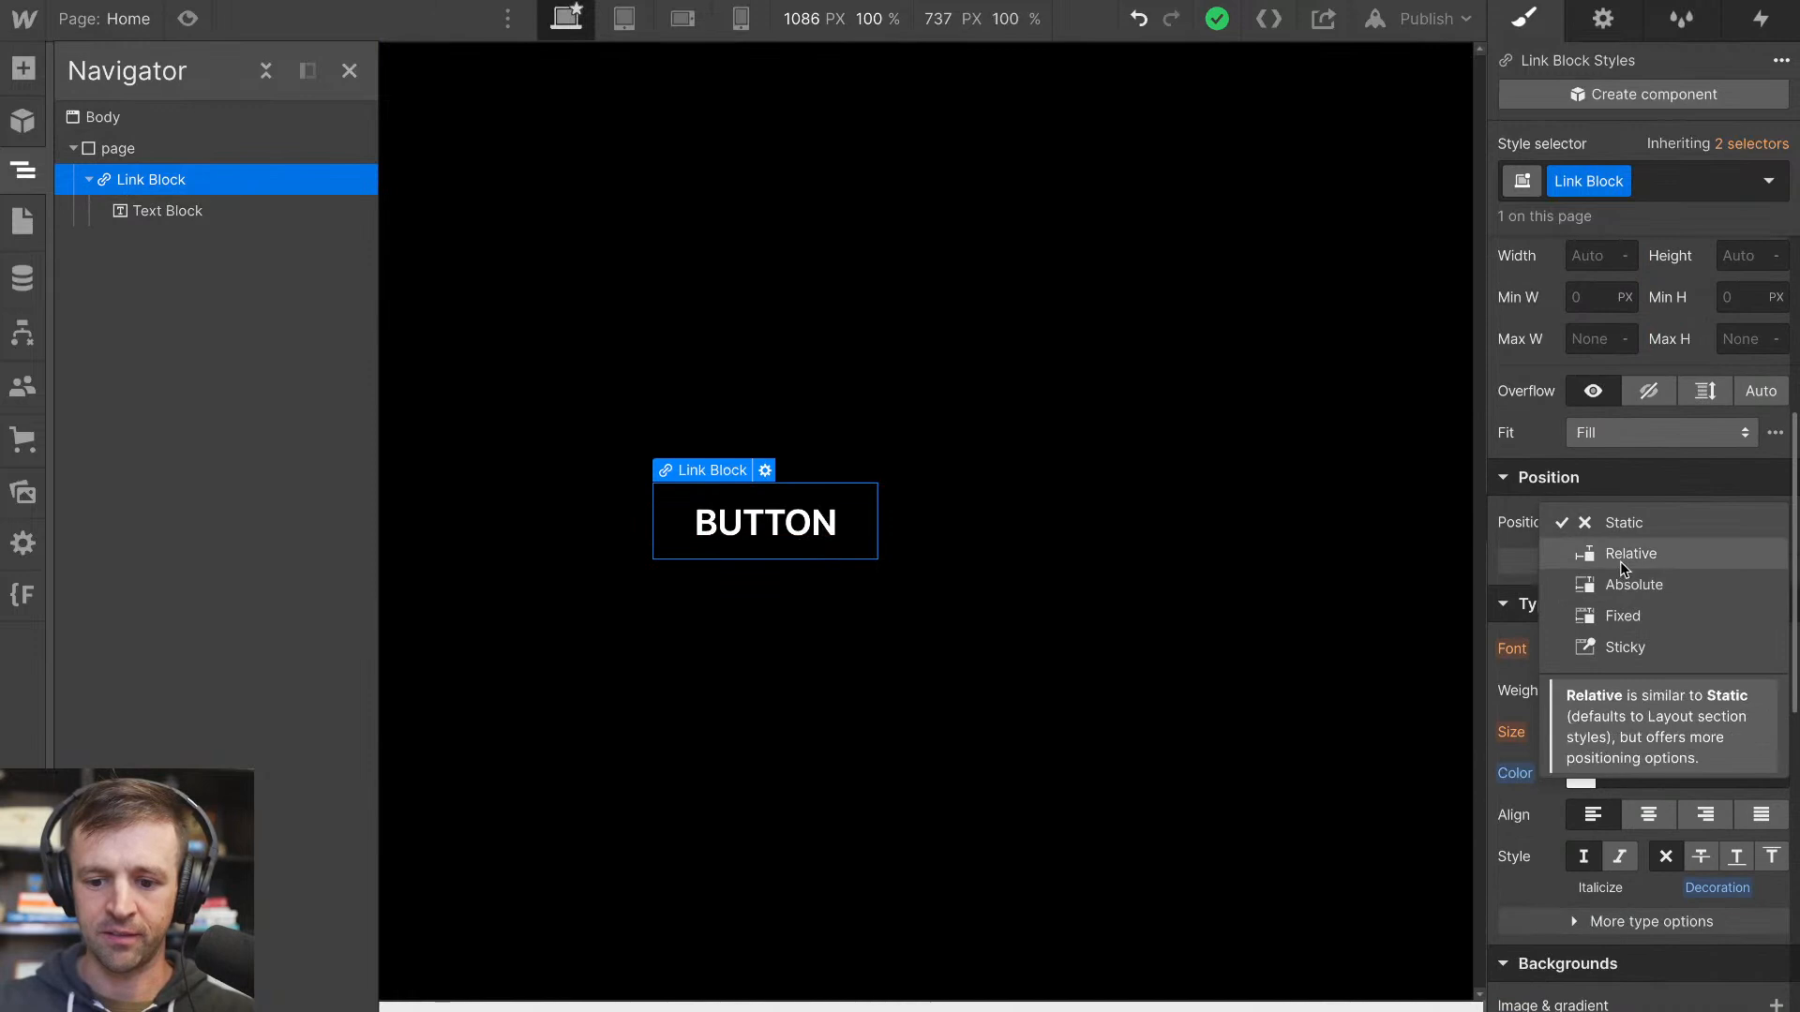
pyautogui.click(1620, 562)
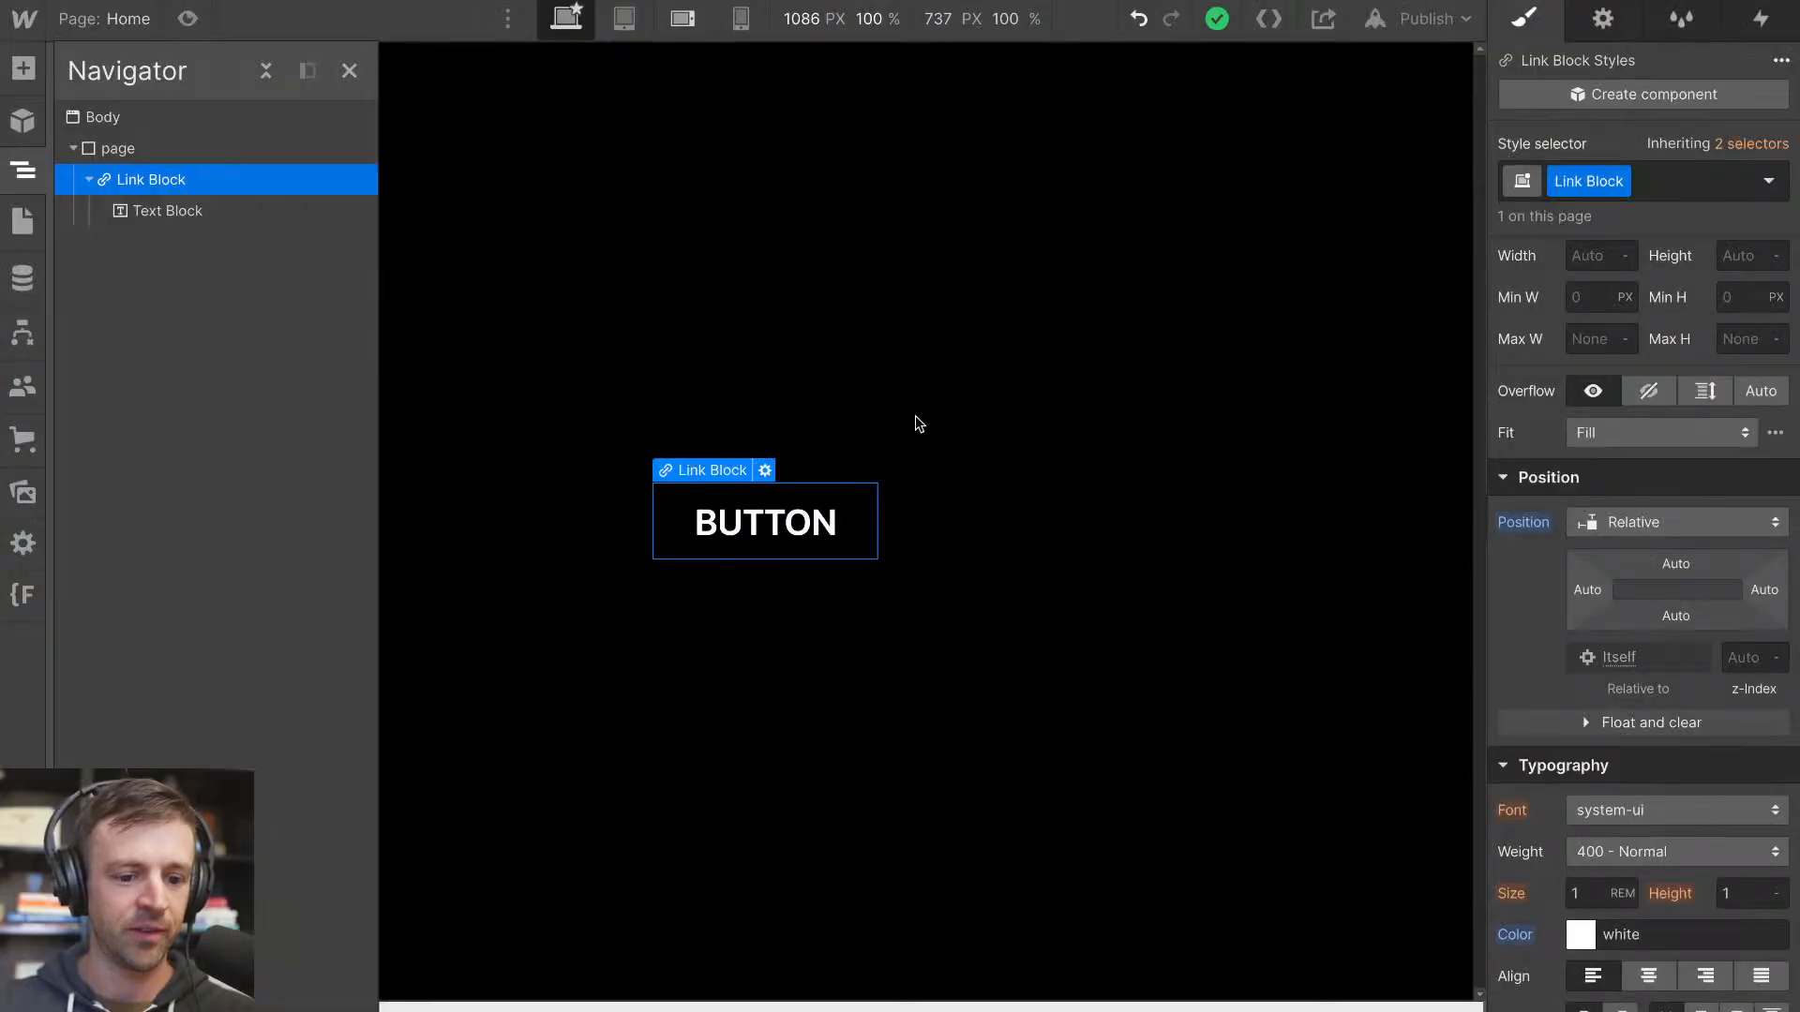
pyautogui.click(832, 534)
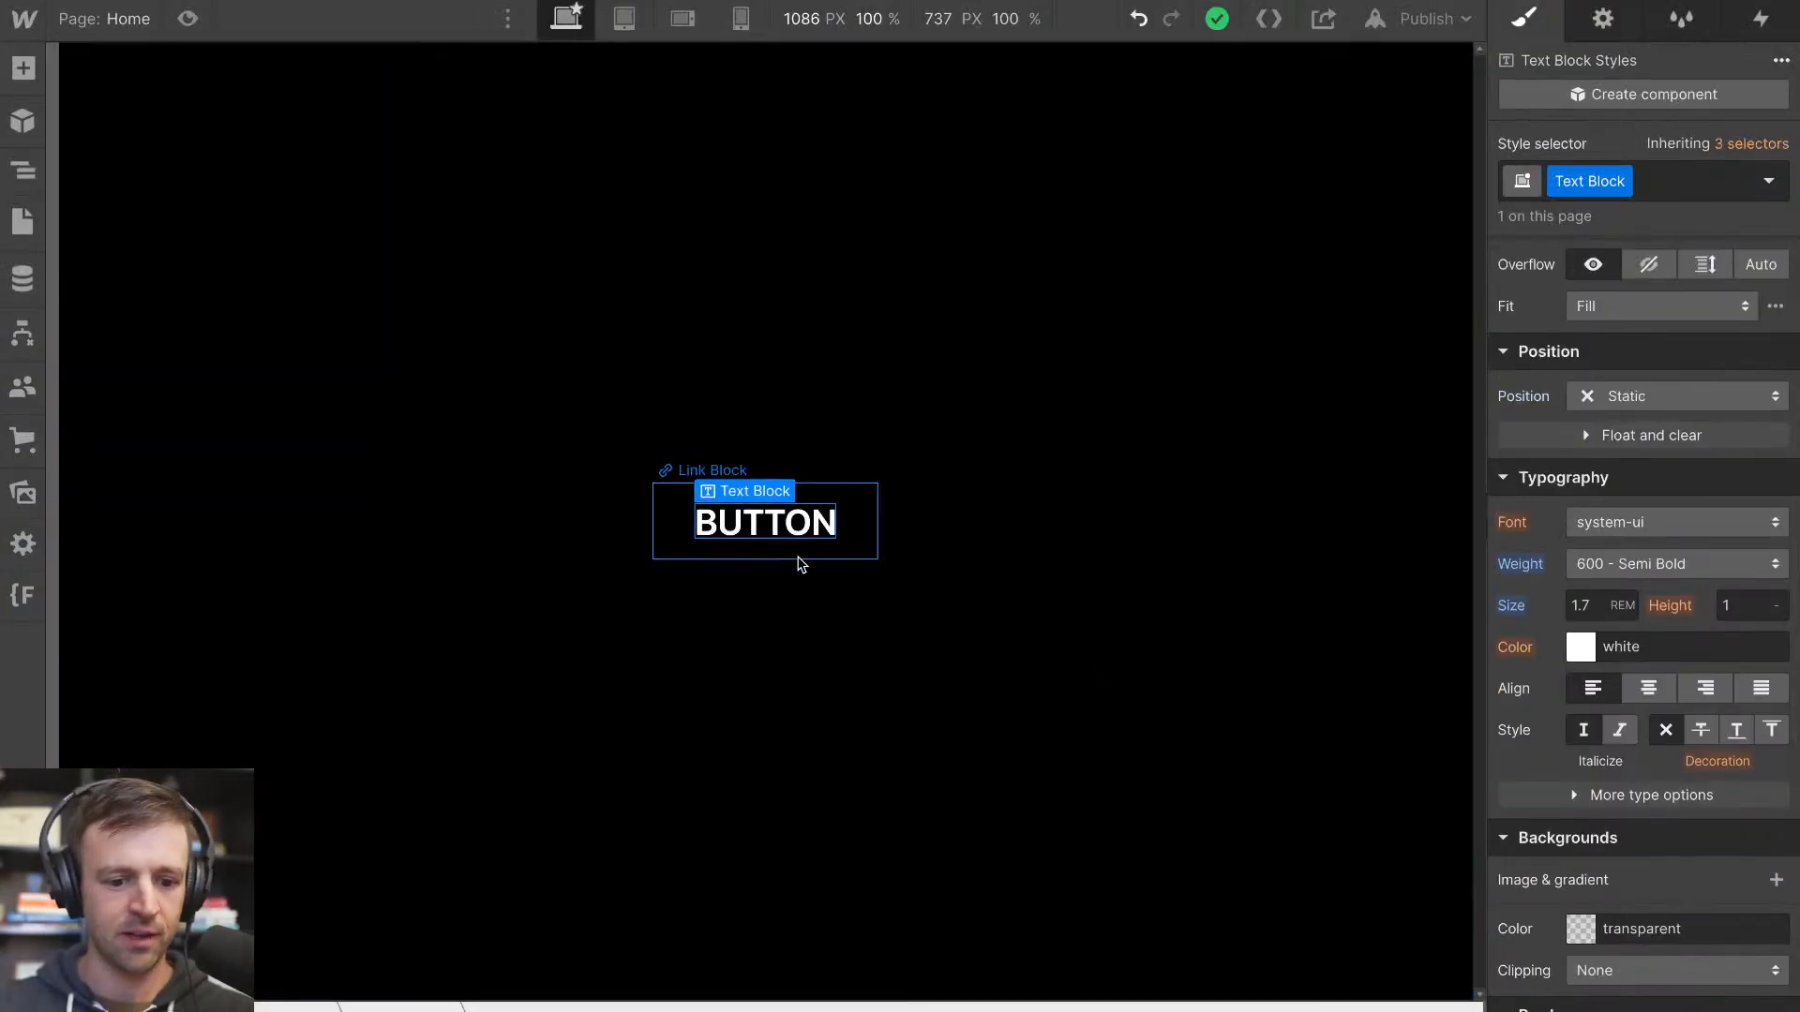
pyautogui.click(796, 556)
pyautogui.press('z')
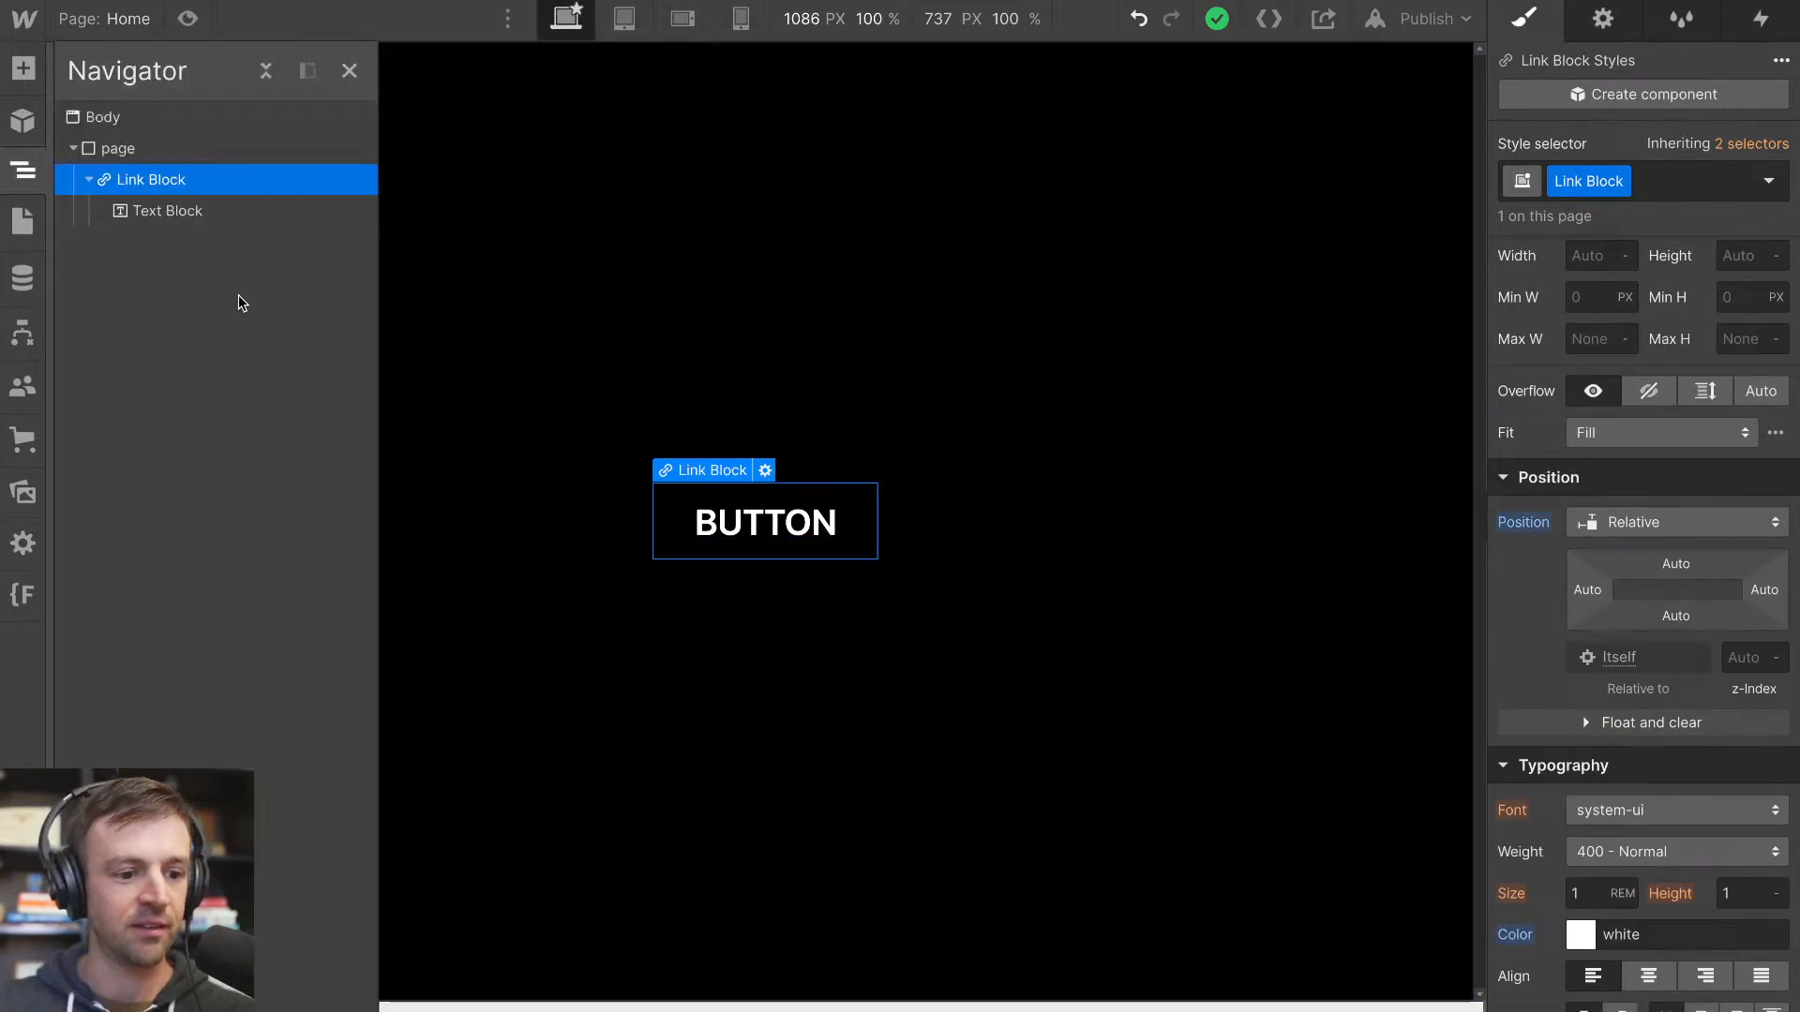
# Add a div block inside the link block above the BUTTON text block and give it the class shades-wrapper
pyautogui.click(149, 212)
pyautogui.click(23, 67)
pyautogui.moveTo(107, 511); pyautogui.dragTo(167, 210)
pyautogui.click(1596, 181)
pyautogui.write('shades-wrapper')
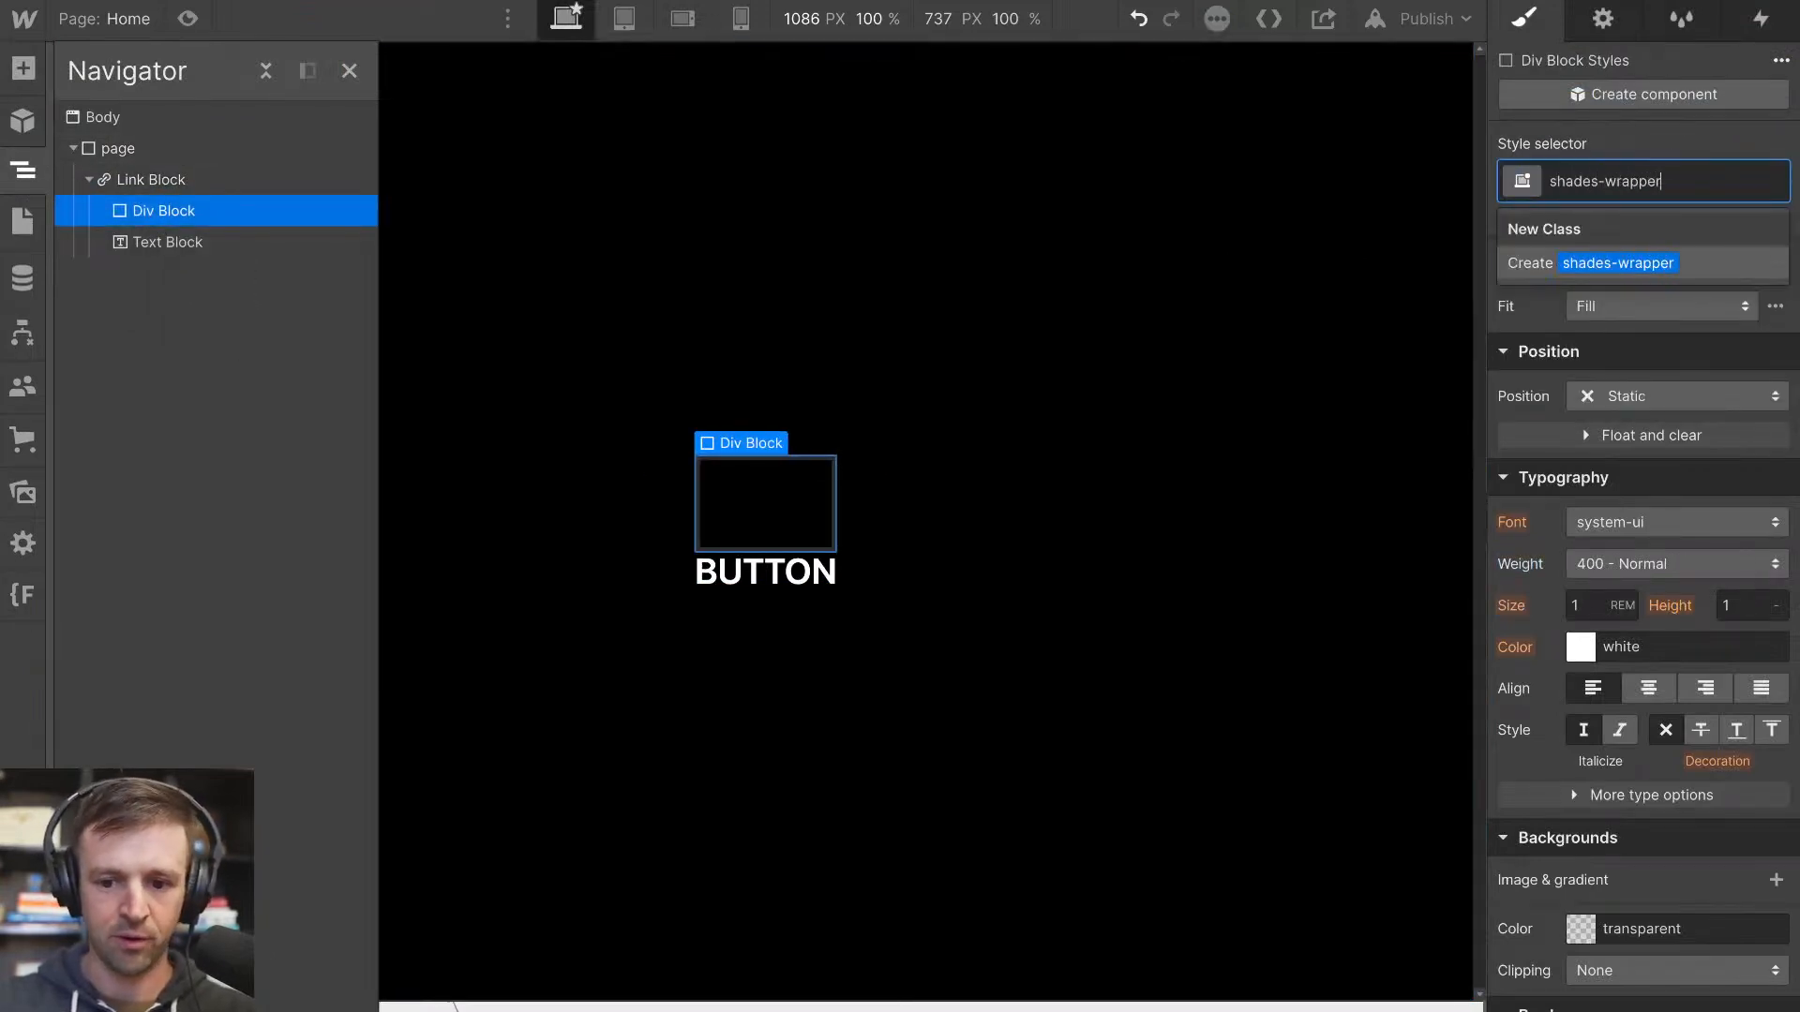
pyautogui.press('Return')
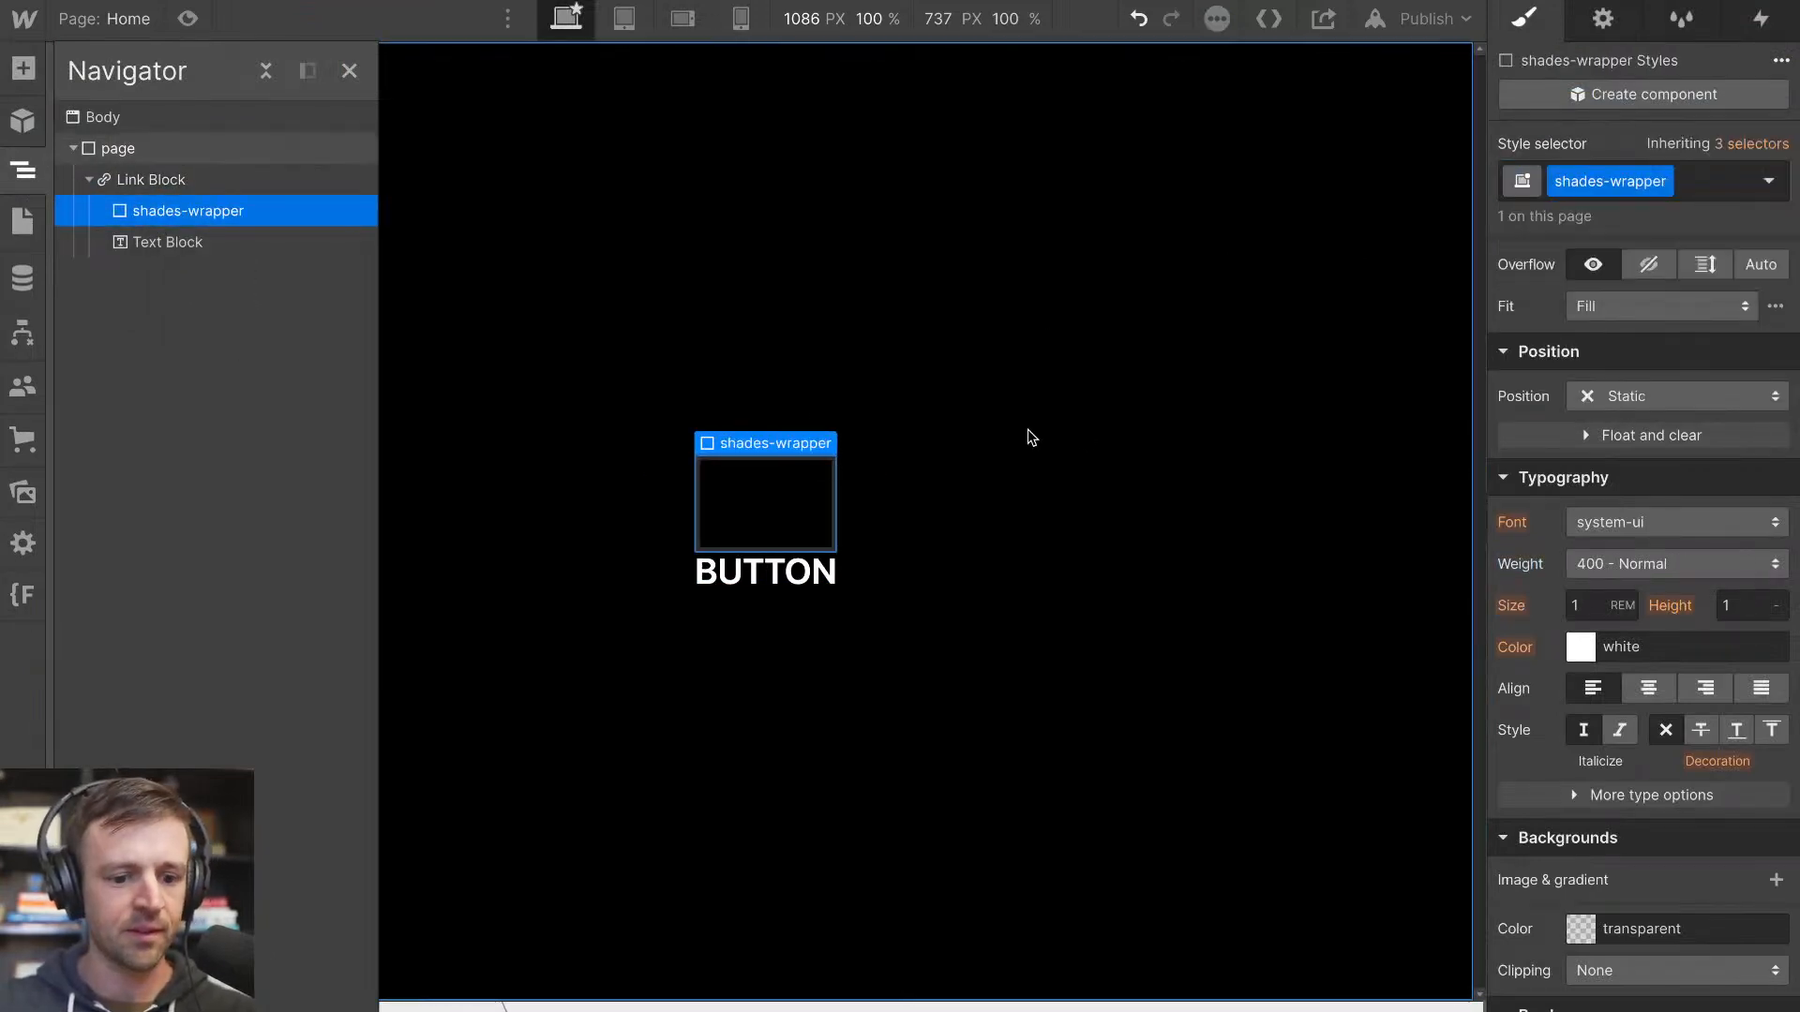
# Set the shades-wrapper's position to Absolute, covering the whole link block with 0% offsets on all sides
pyautogui.scroll(1, 1654, 509)
pyautogui.click(1678, 428)
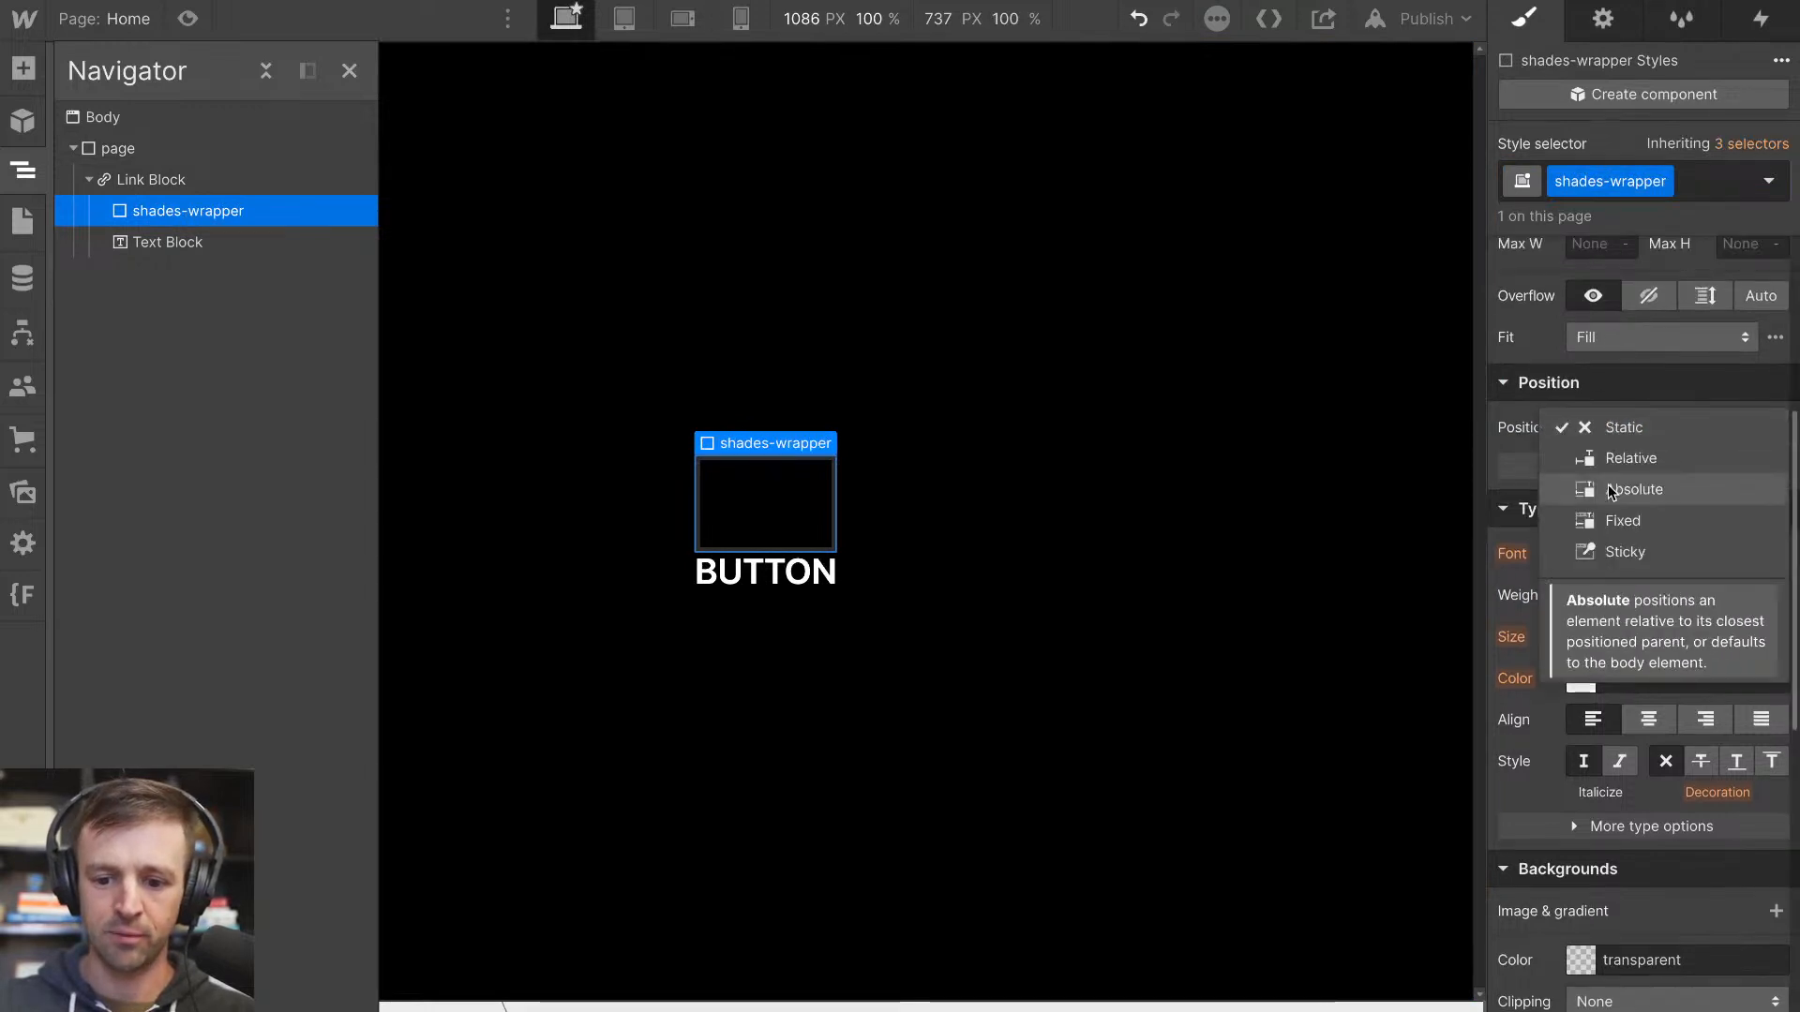
pyautogui.click(1635, 488)
pyautogui.click(1777, 466)
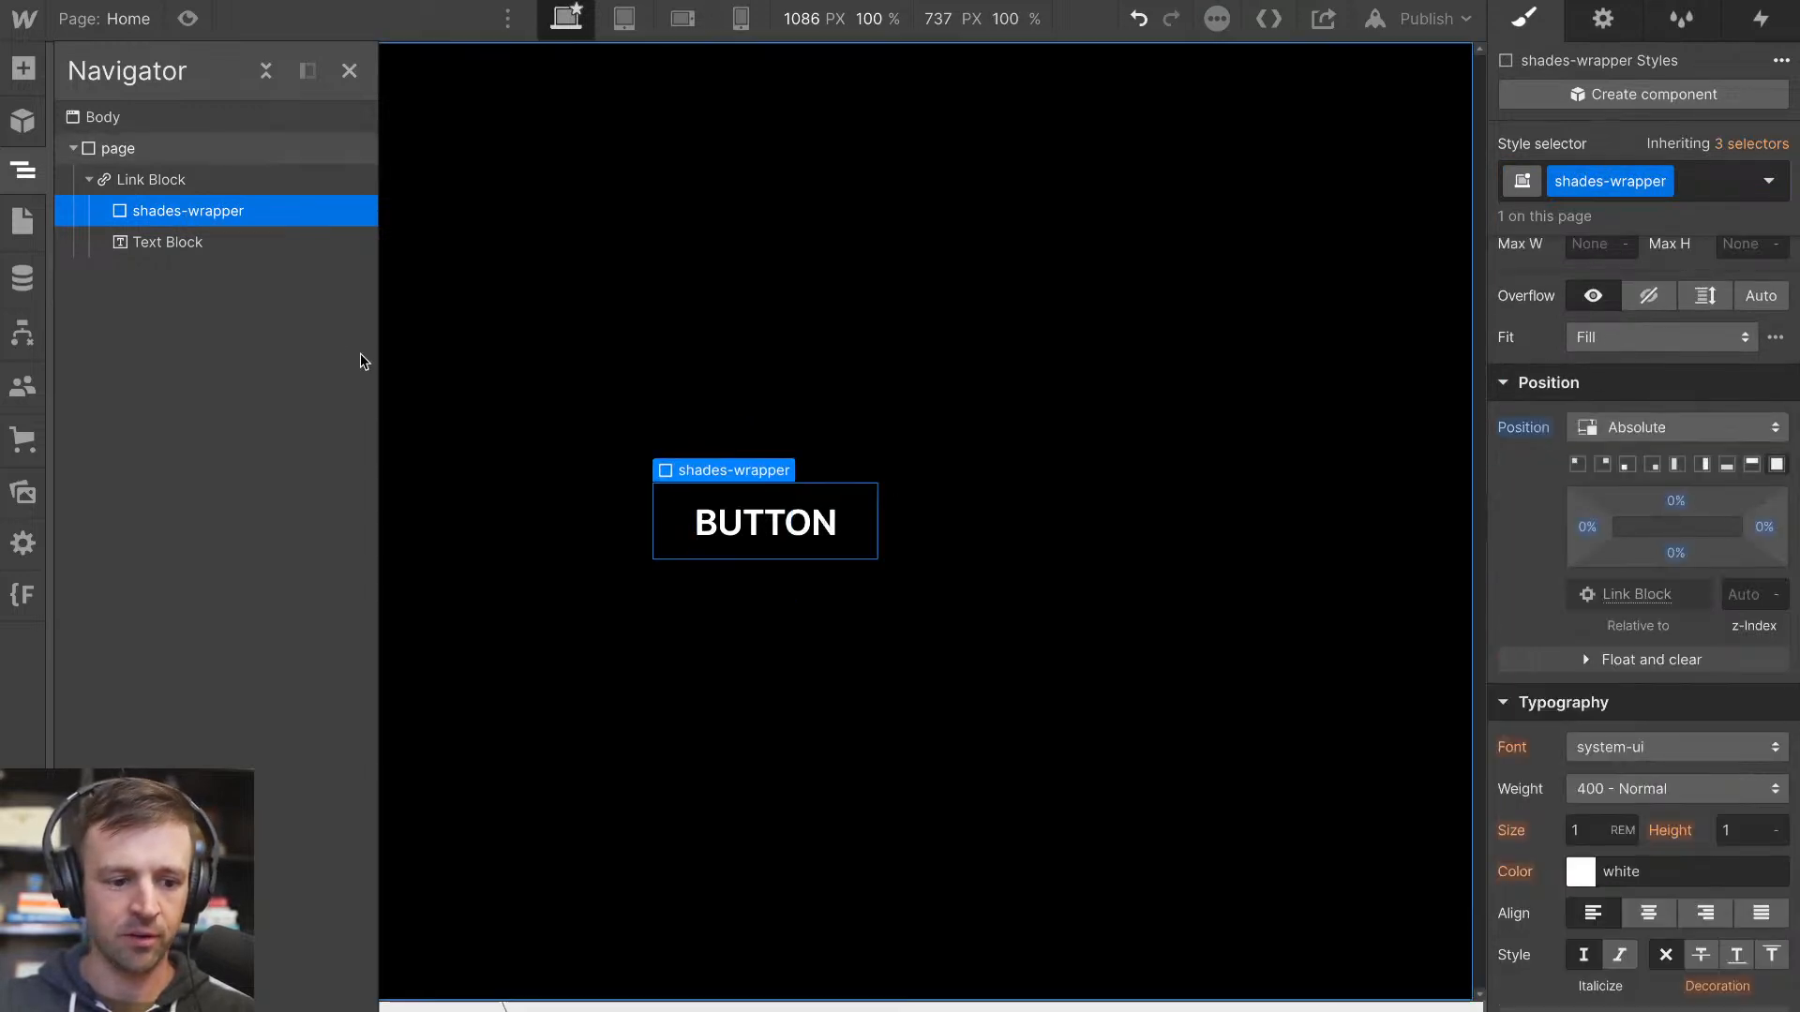
# Make the shades-wrapper a vertical flex layout with its children stretched across and justified to the start
pyautogui.scroll(5, 1603, 282)
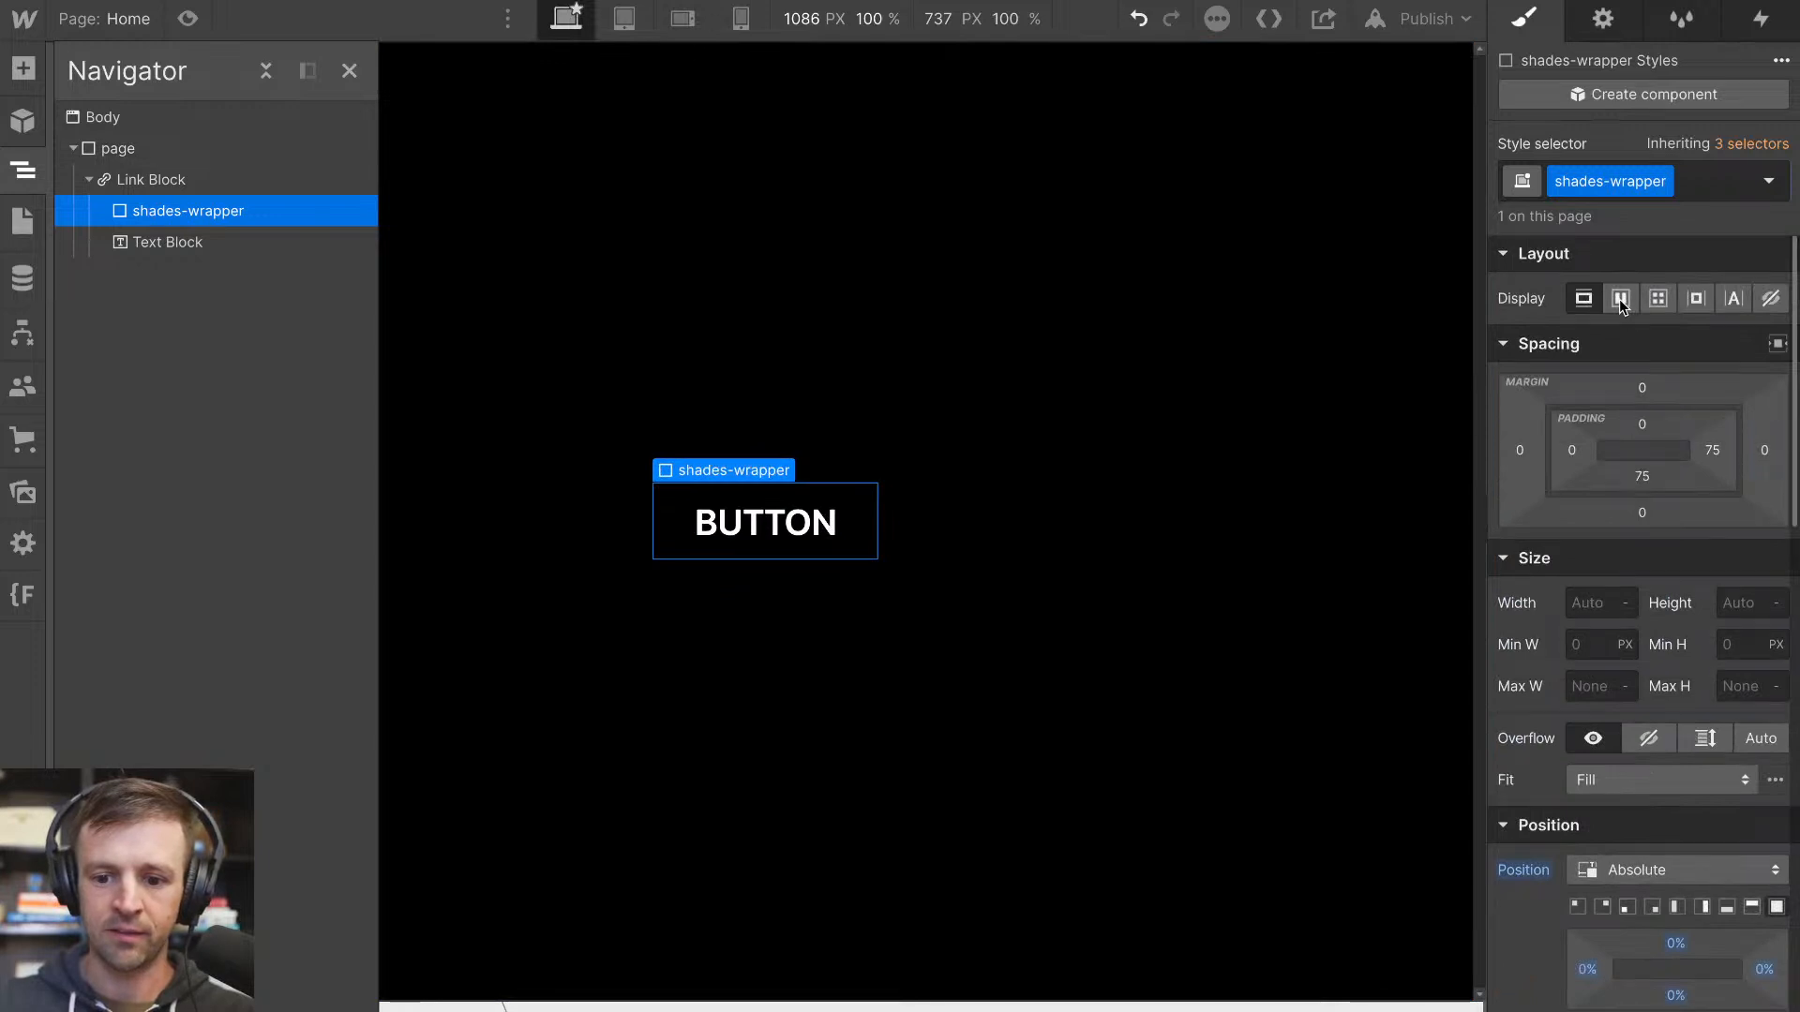
pyautogui.click(1619, 298)
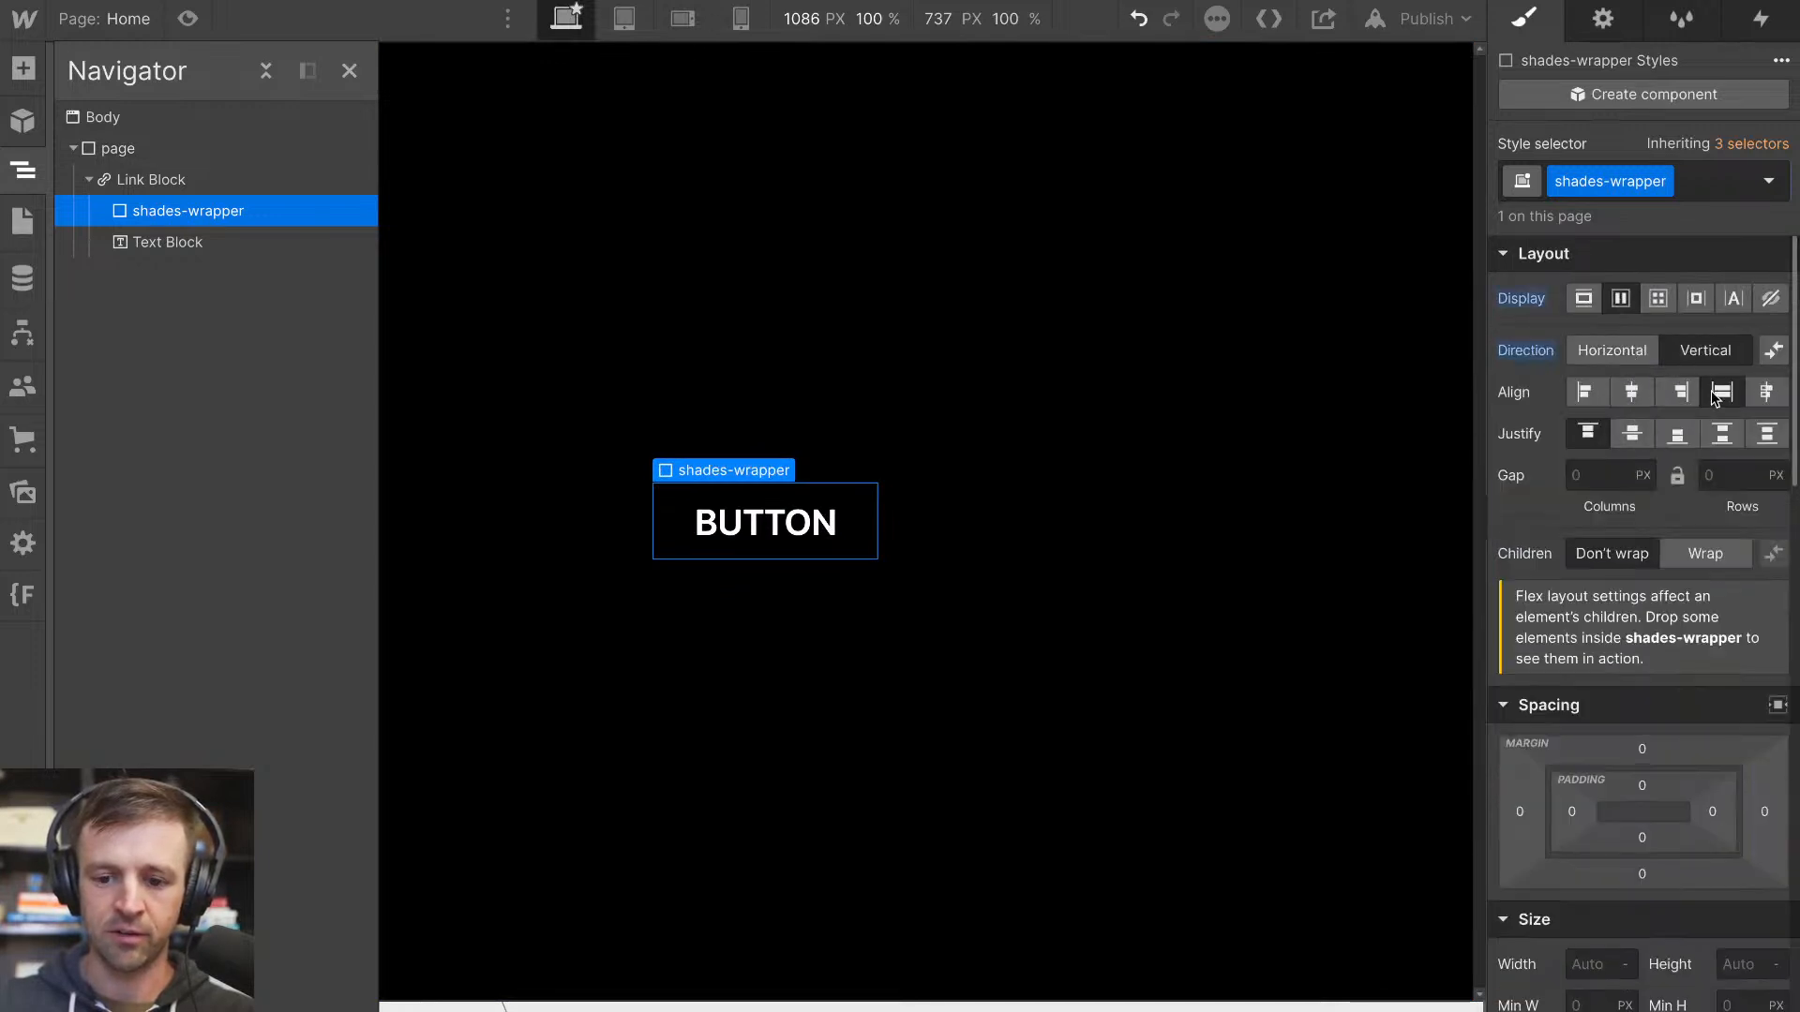
pyautogui.click(1723, 394)
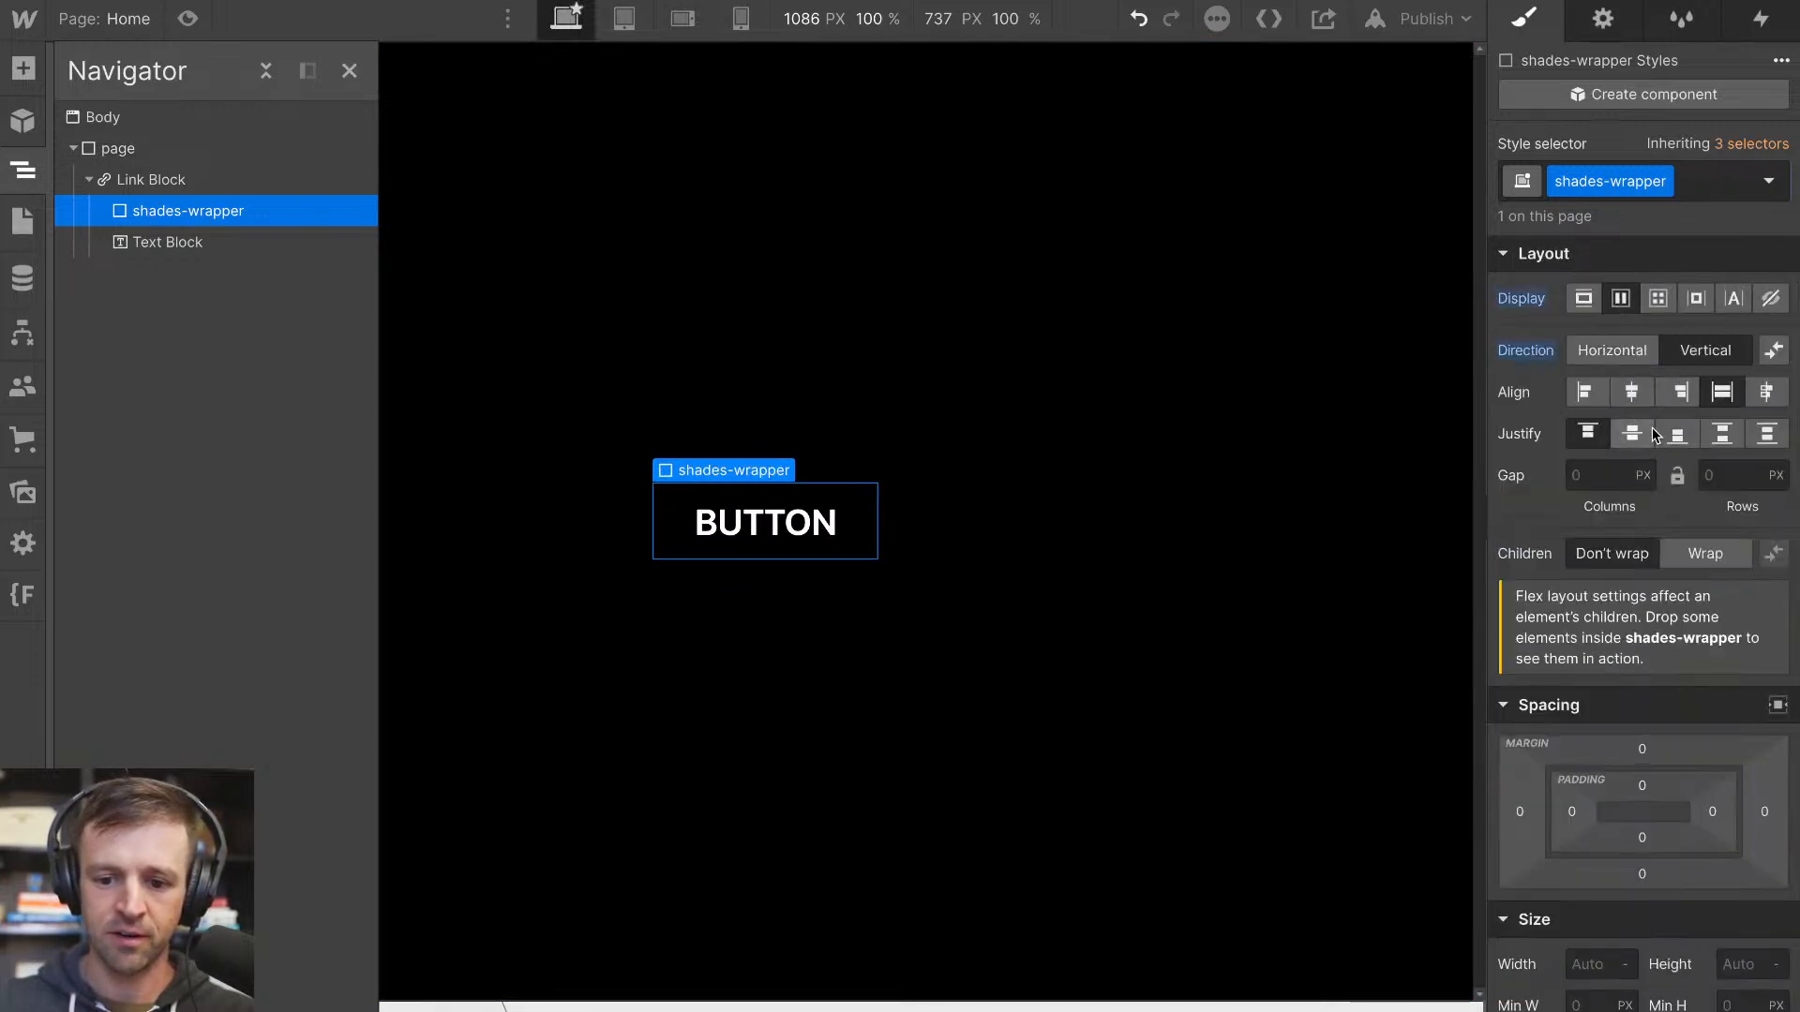
pyautogui.click(1599, 434)
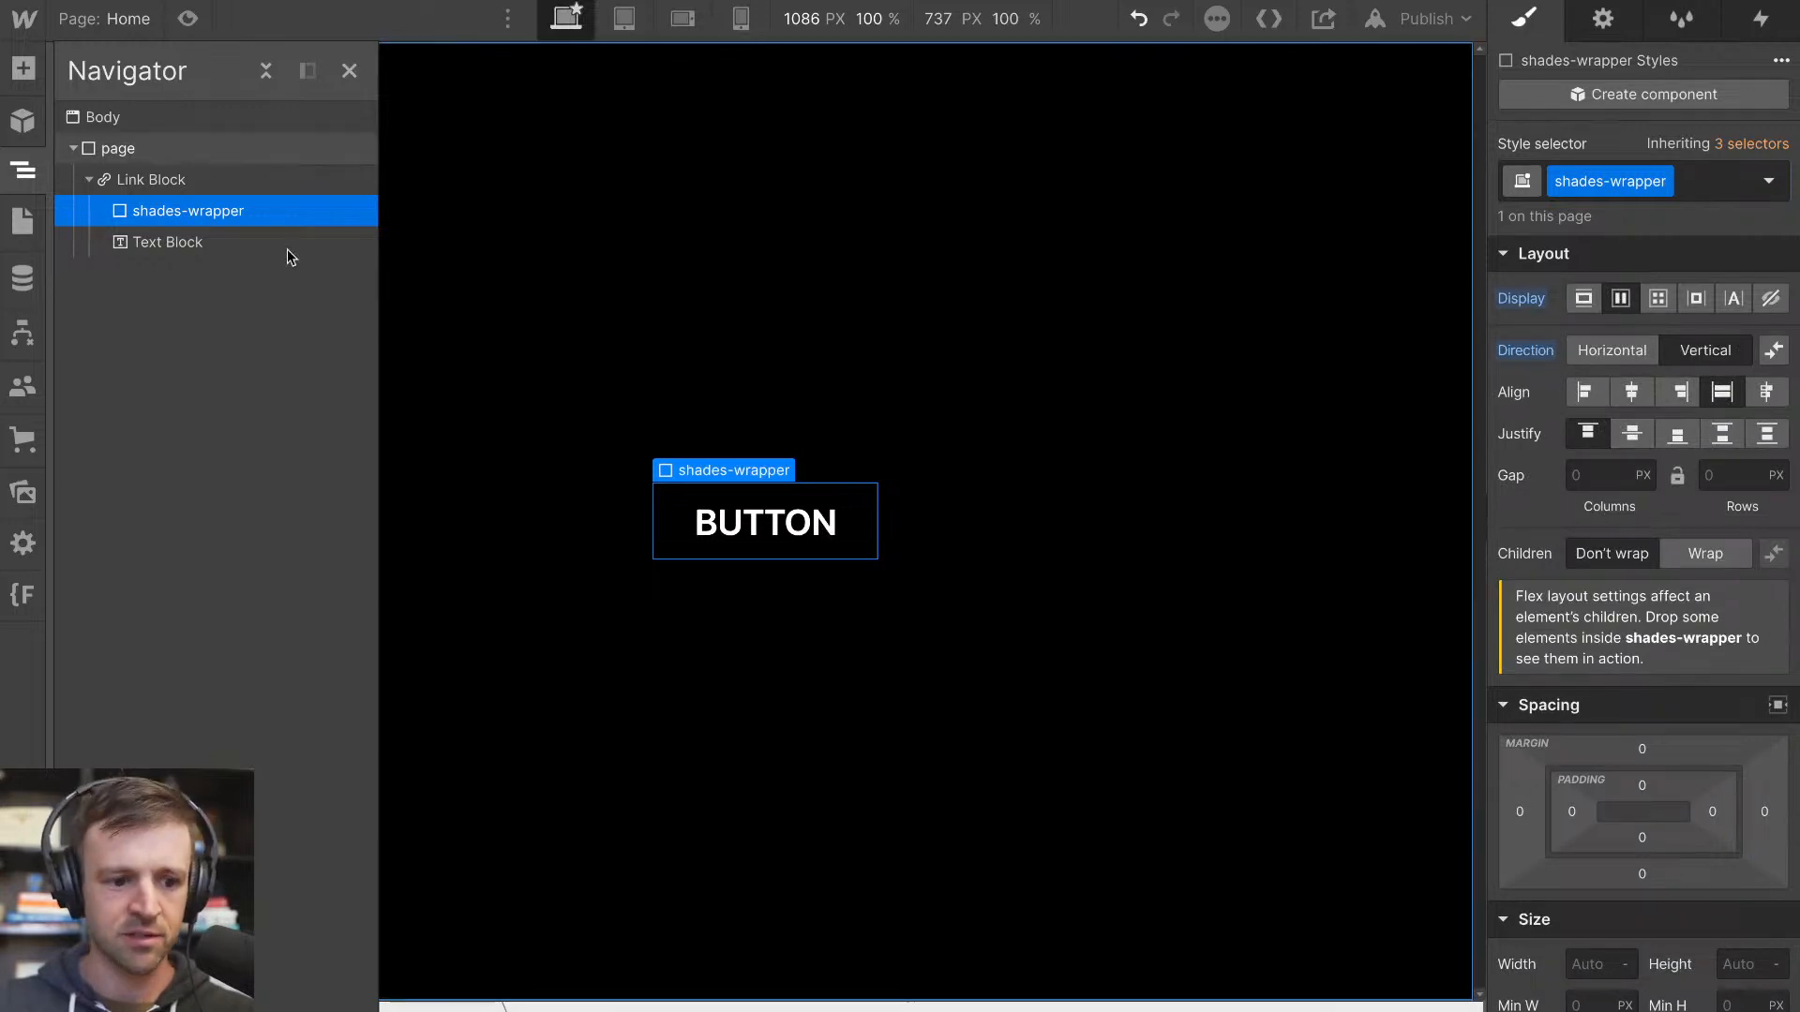
# Add a div block inside the shades-wrapper and give it the class shade
pyautogui.click(24, 68)
pyautogui.moveTo(81, 497); pyautogui.dragTo(278, 279)
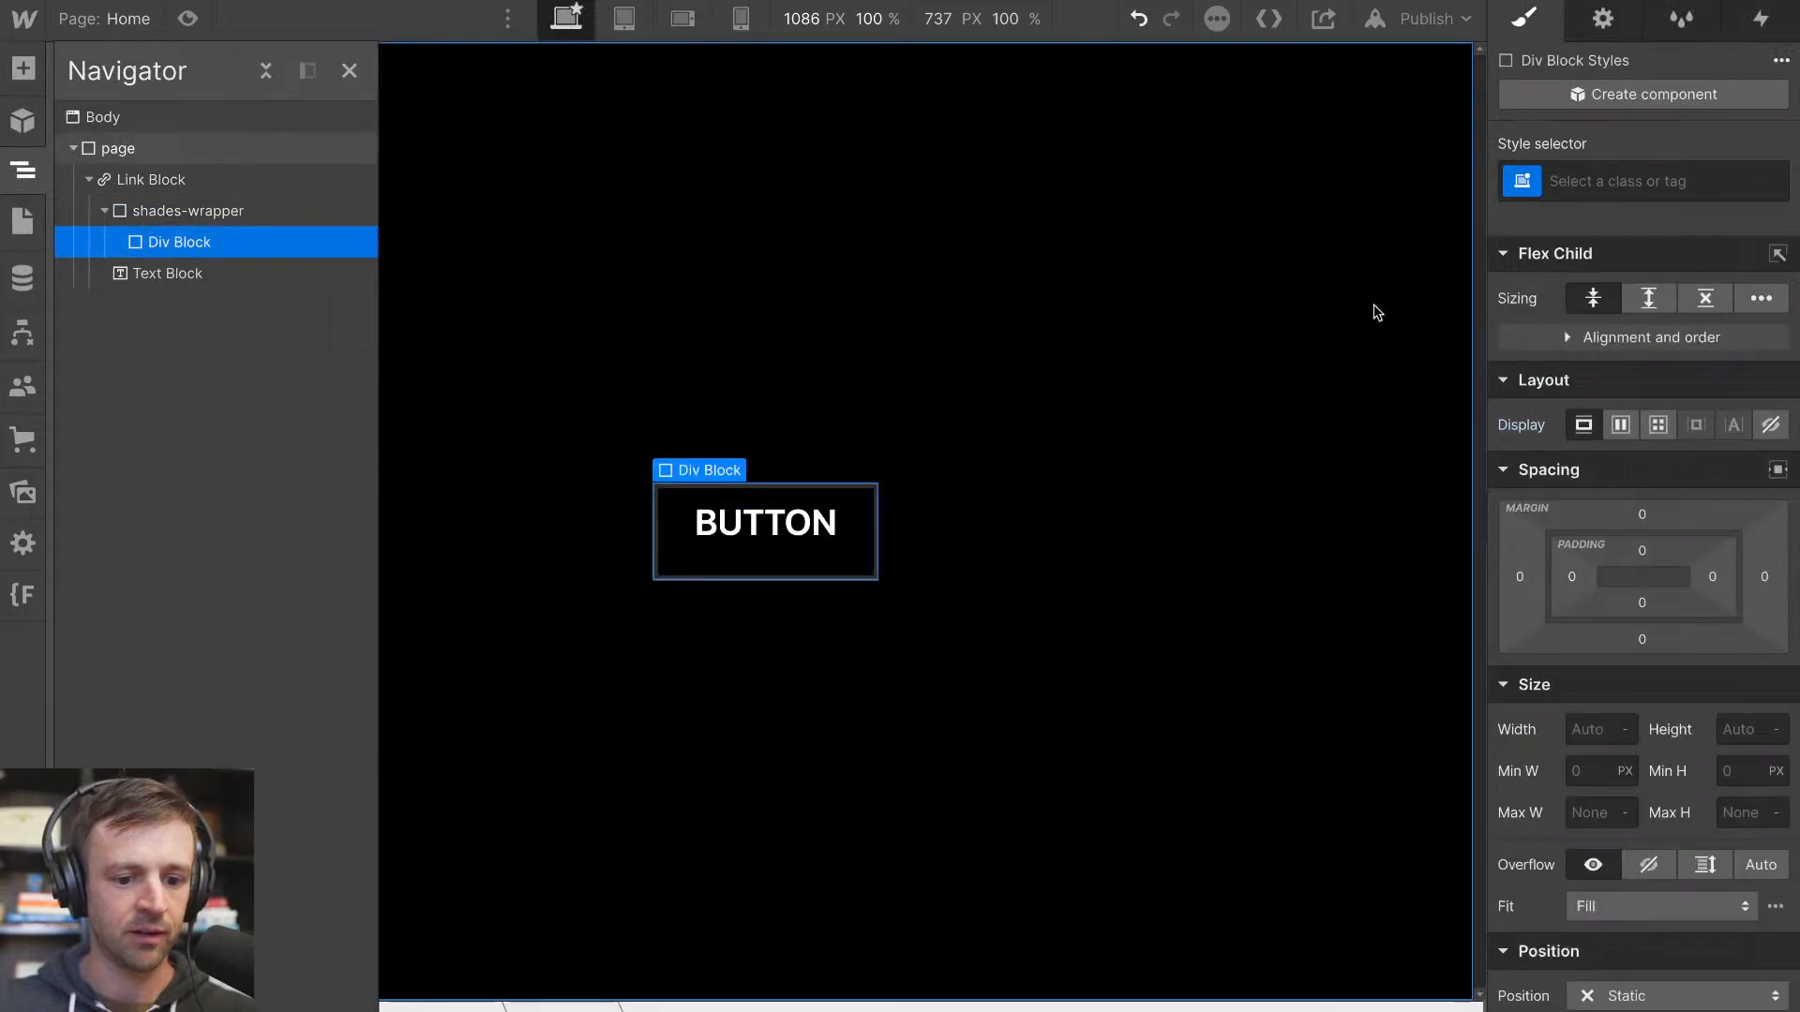
pyautogui.click(1636, 180)
pyautogui.write('shade')
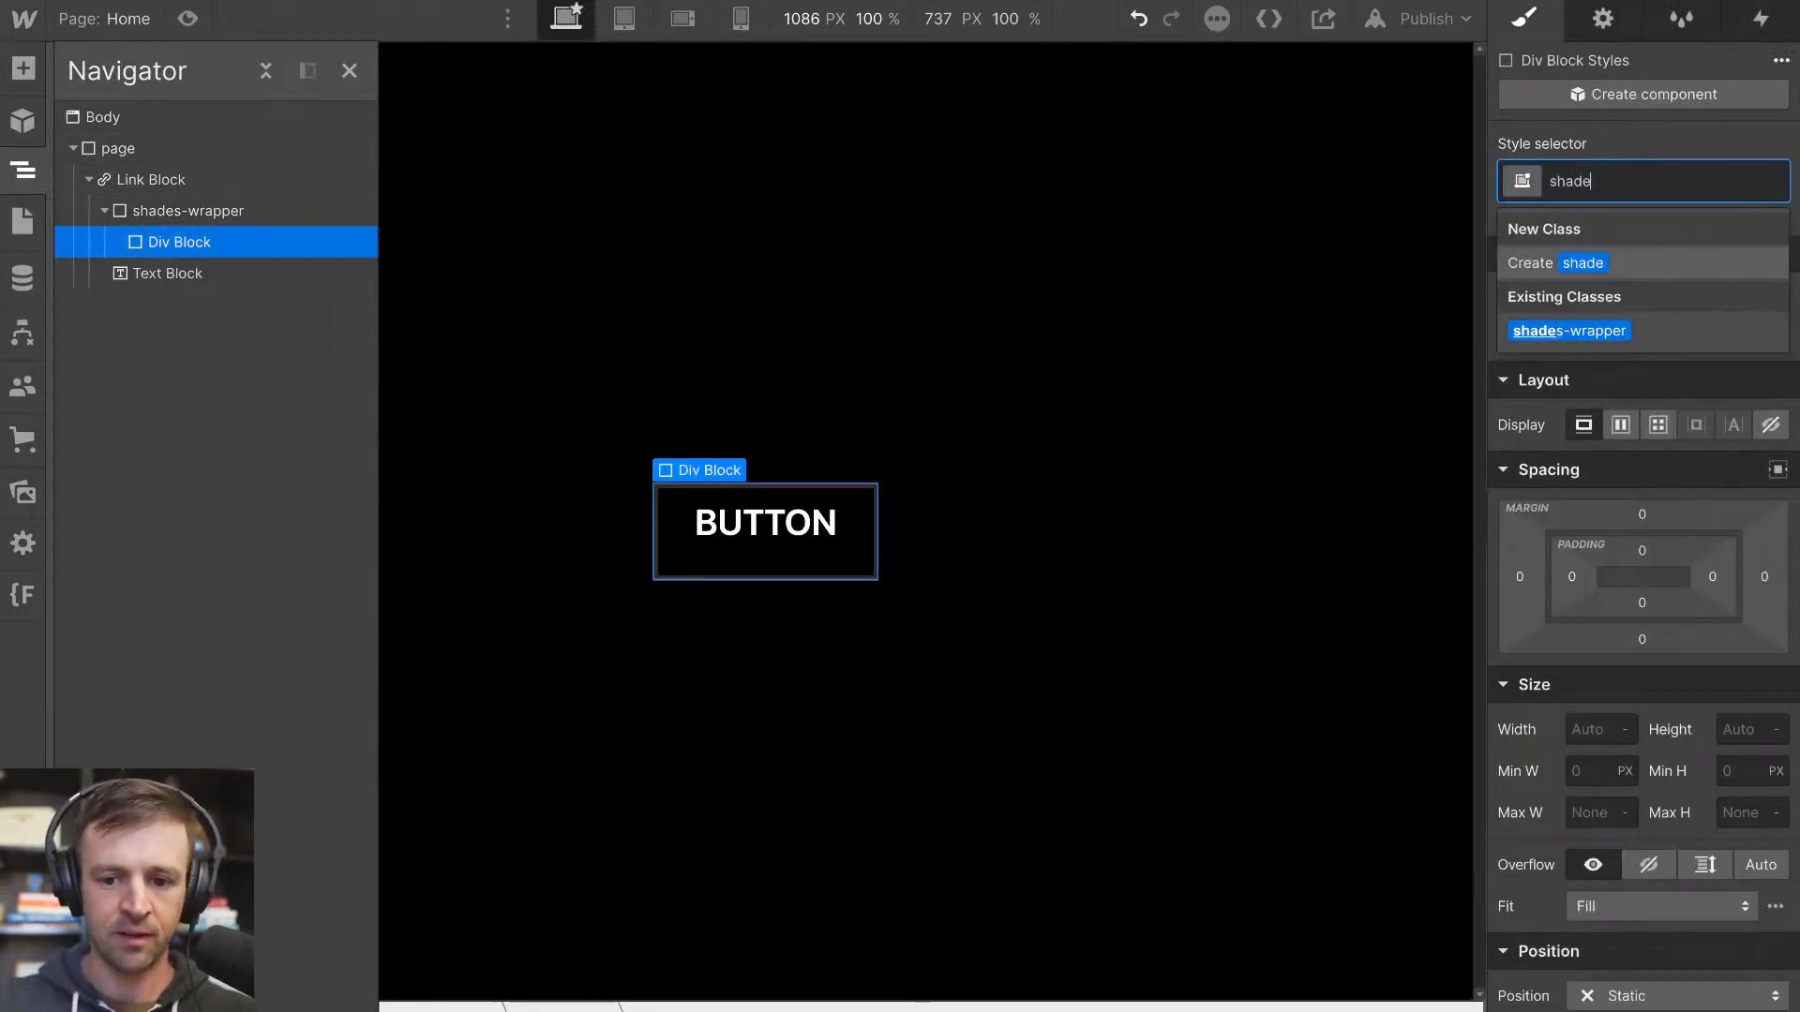
pyautogui.press('Return')
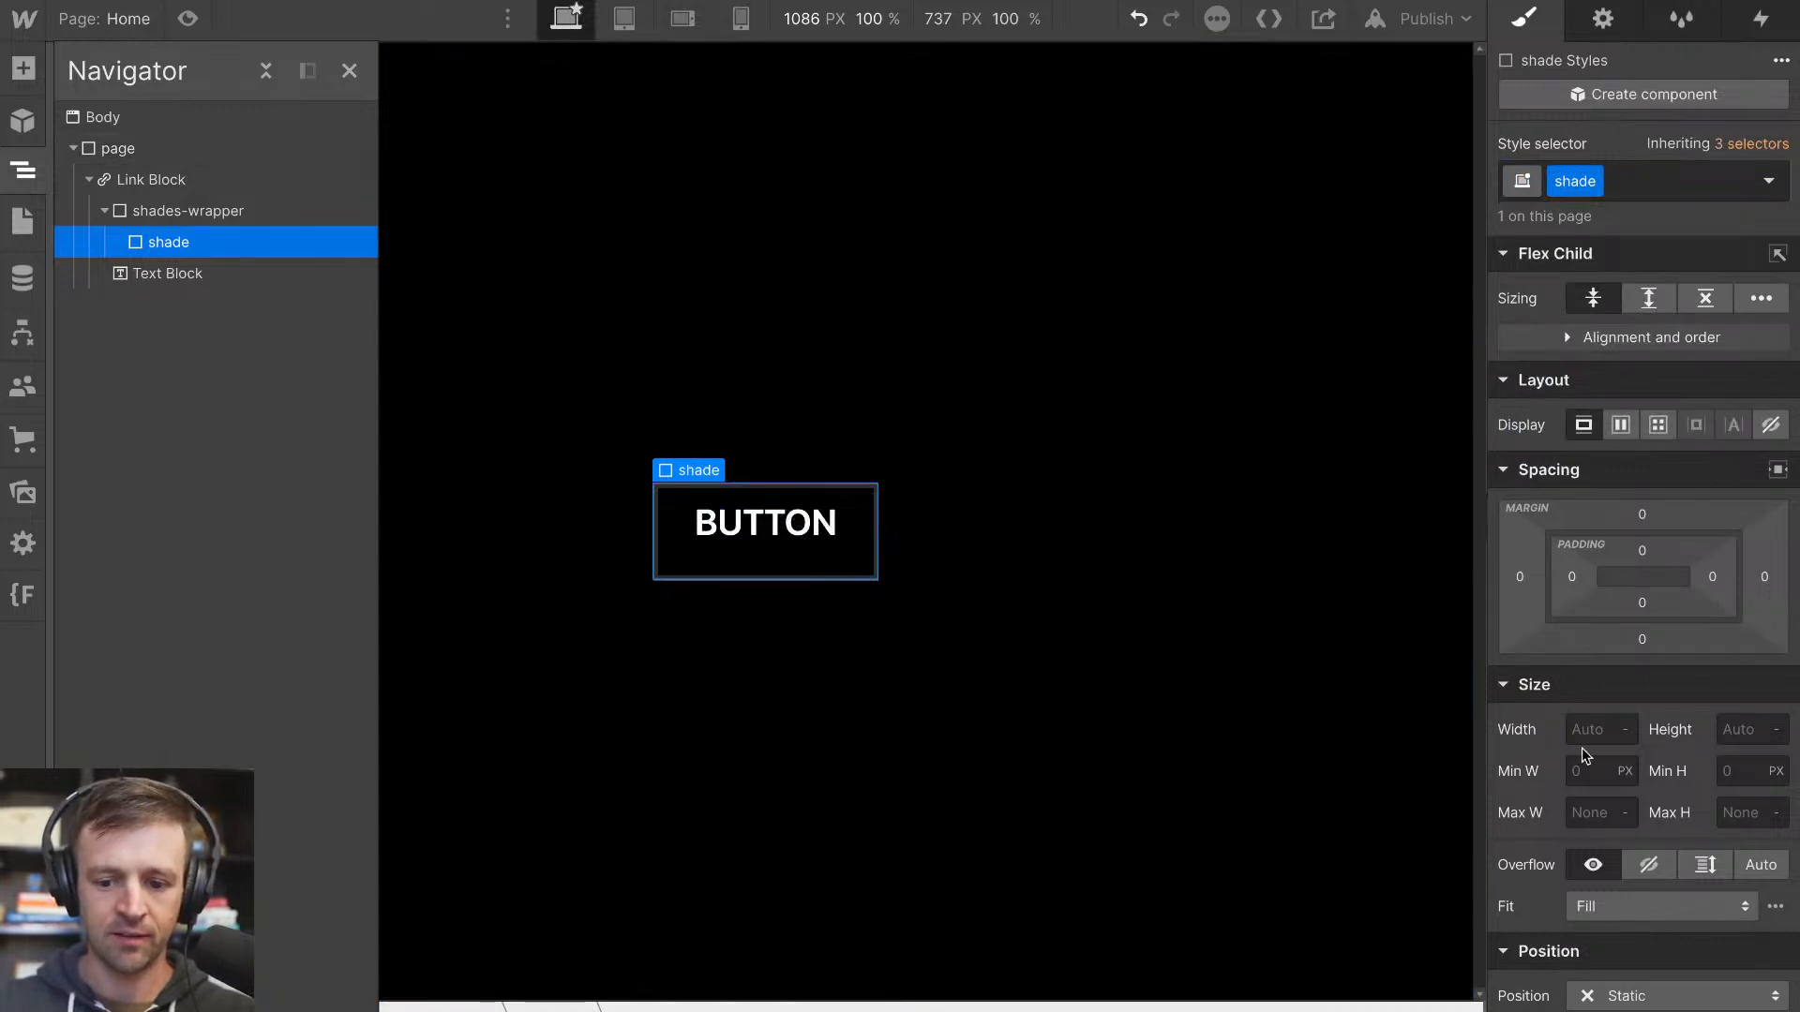
# Set the shade block's width to 100% and its flex child sizing to Grow if possible
pyautogui.write('100%')
pyautogui.press('Return')
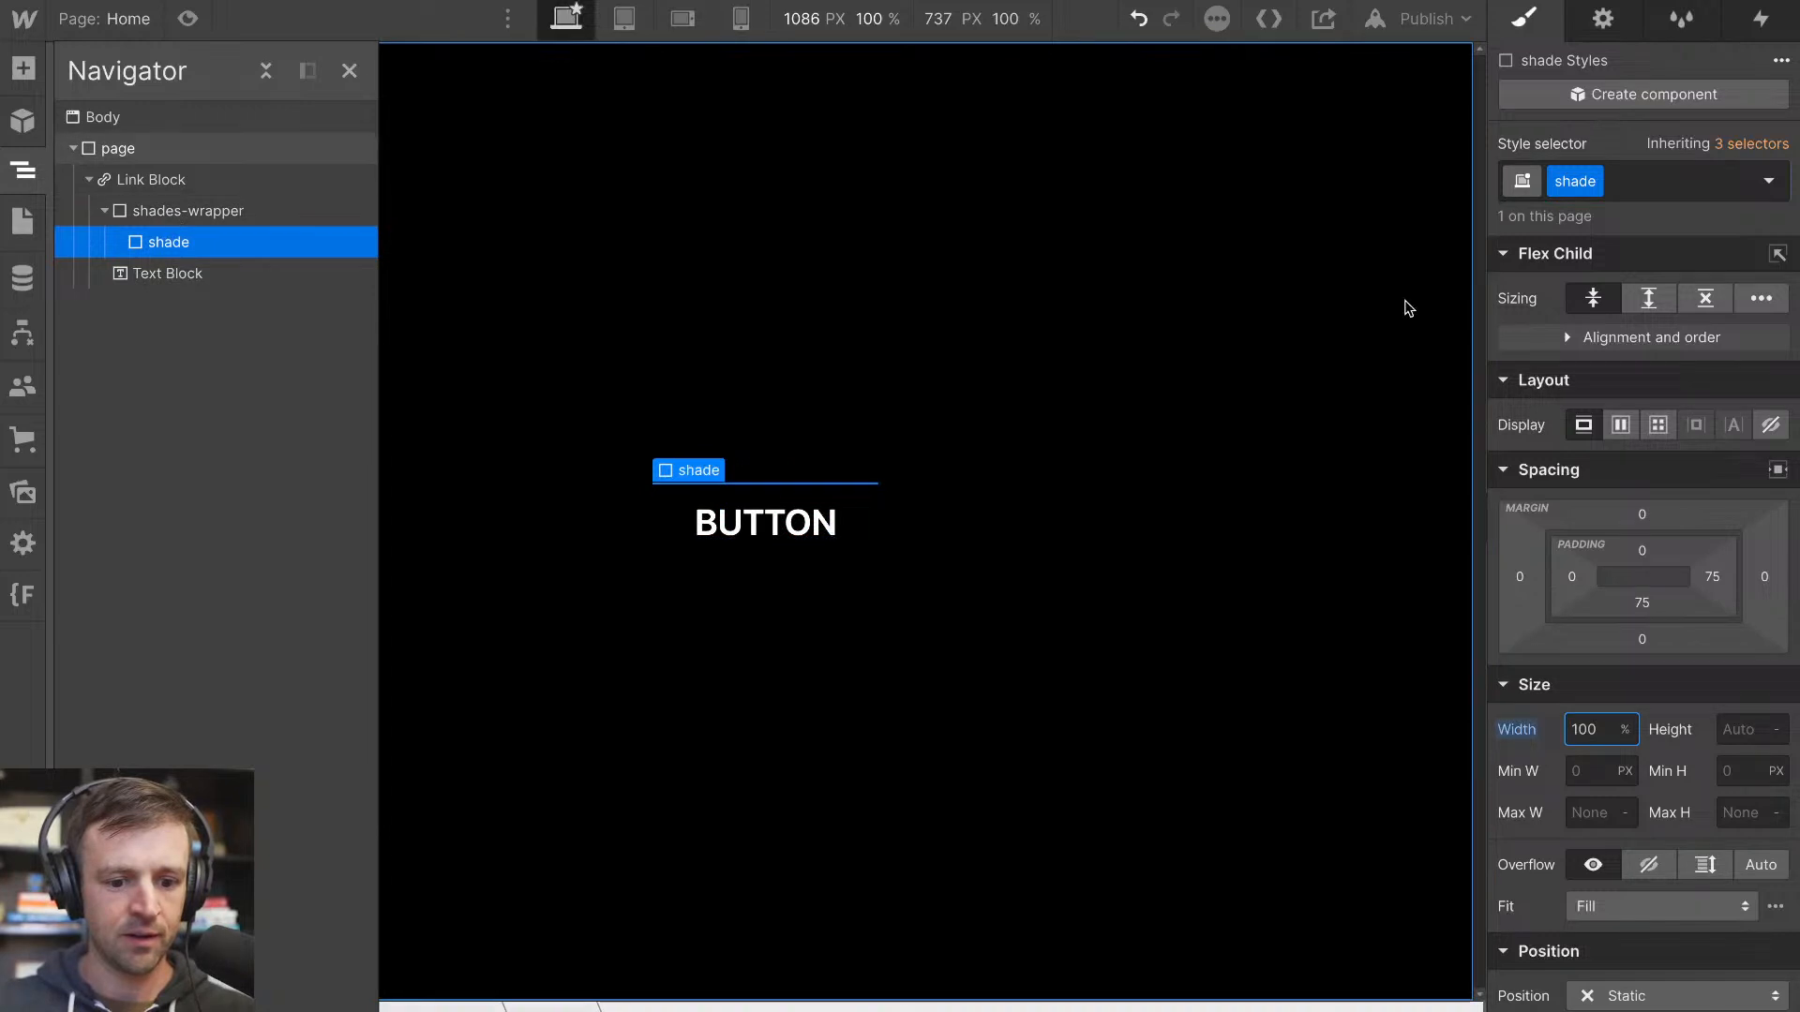
pyautogui.click(1659, 300)
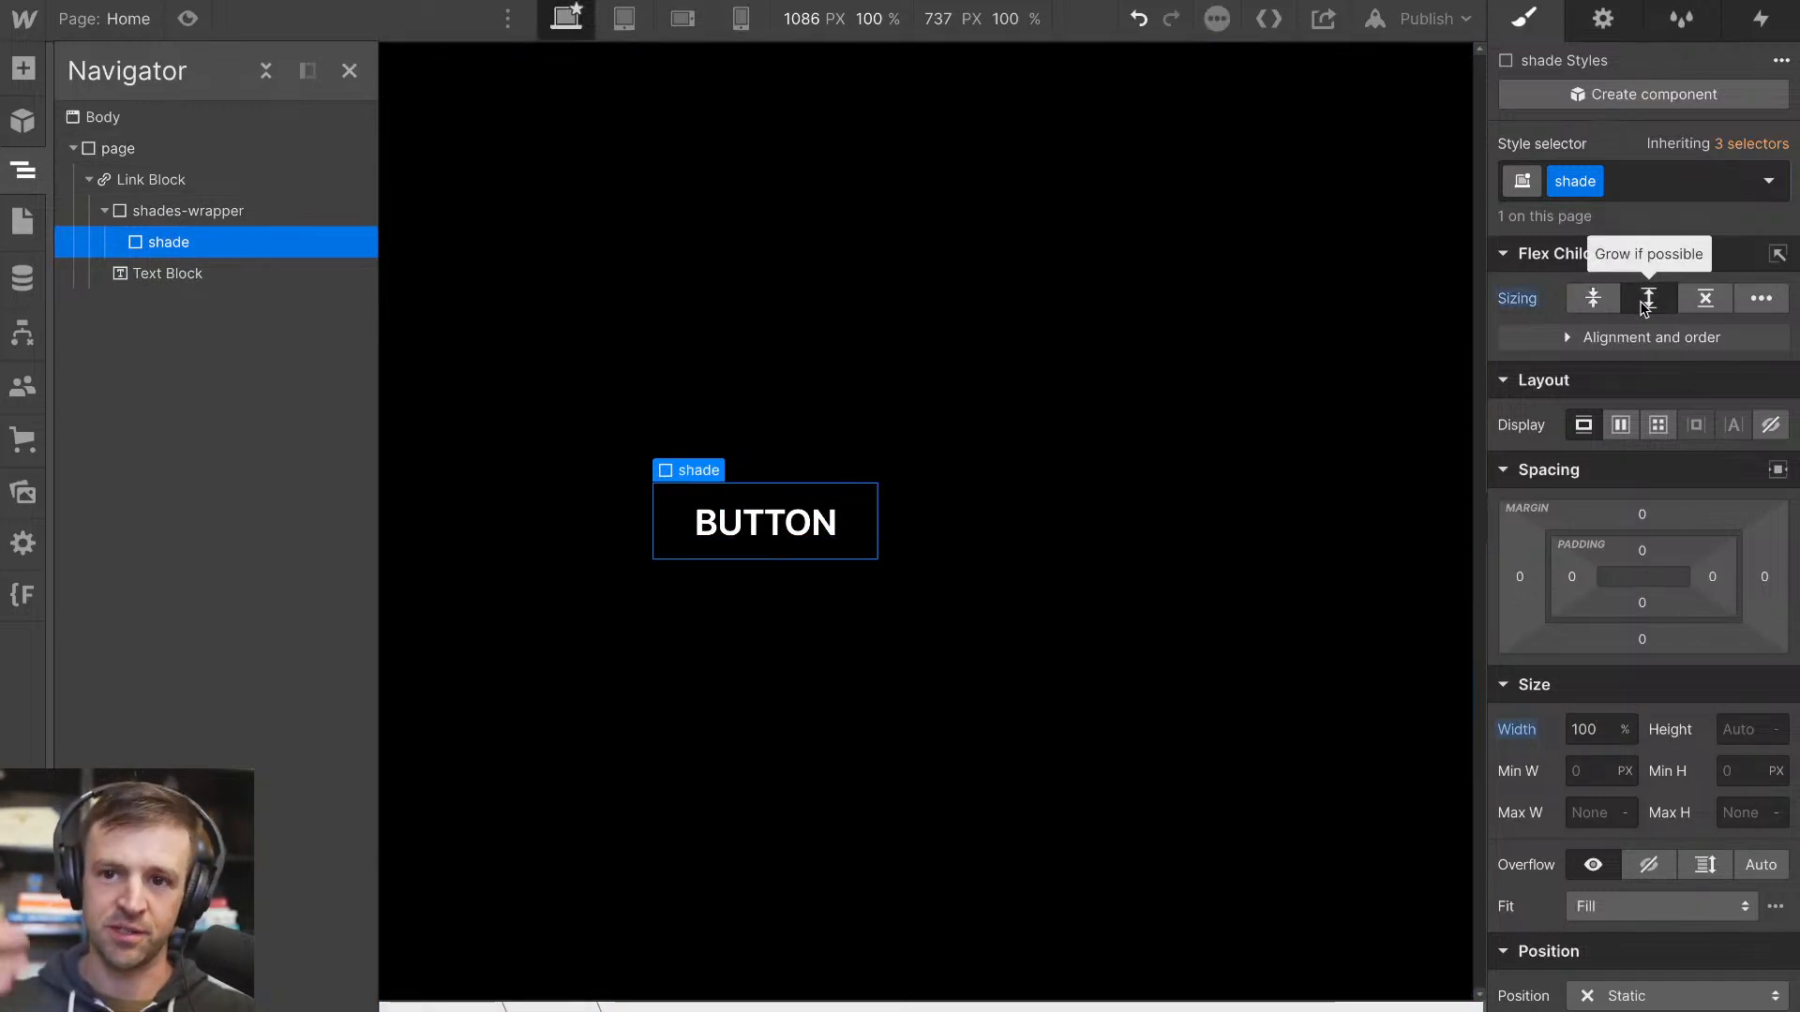
# Duplicate the shade block four times so that the shades-wrapper holds five shades
pyautogui.scroll(-5, 1590, 701)
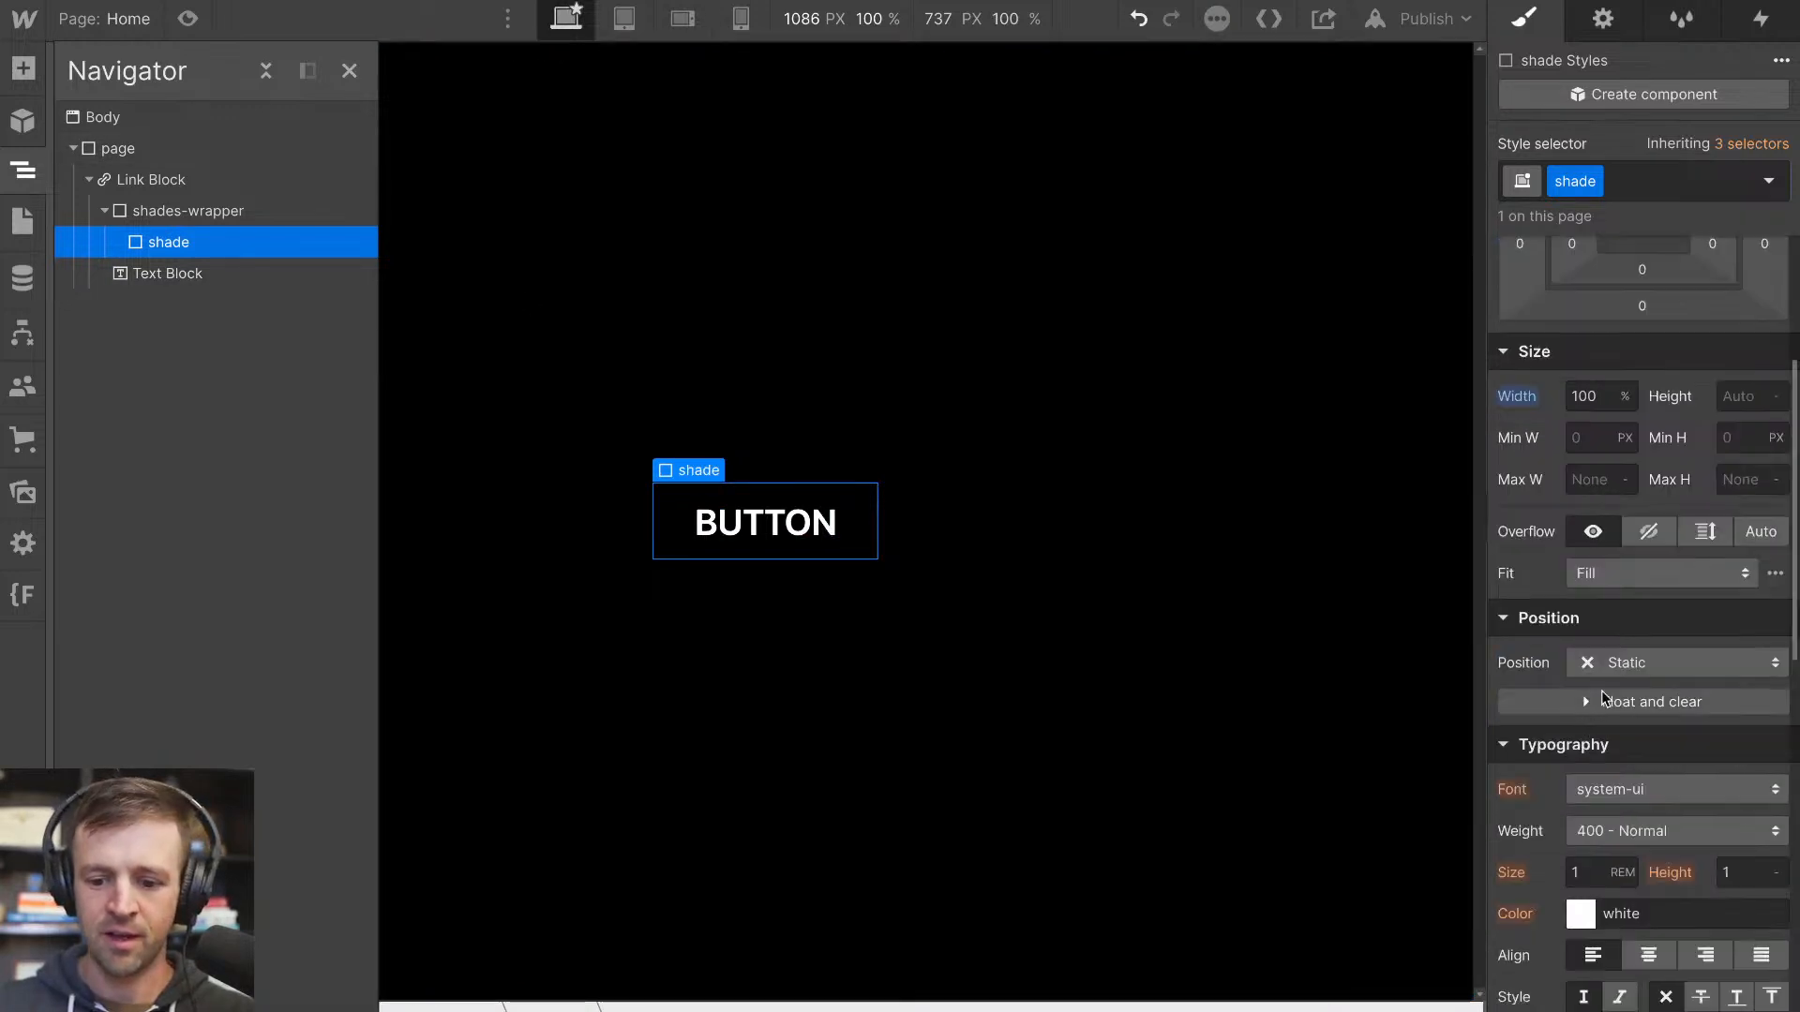
pyautogui.scroll(-2, 1624, 689)
pyautogui.scroll(-2, 1626, 712)
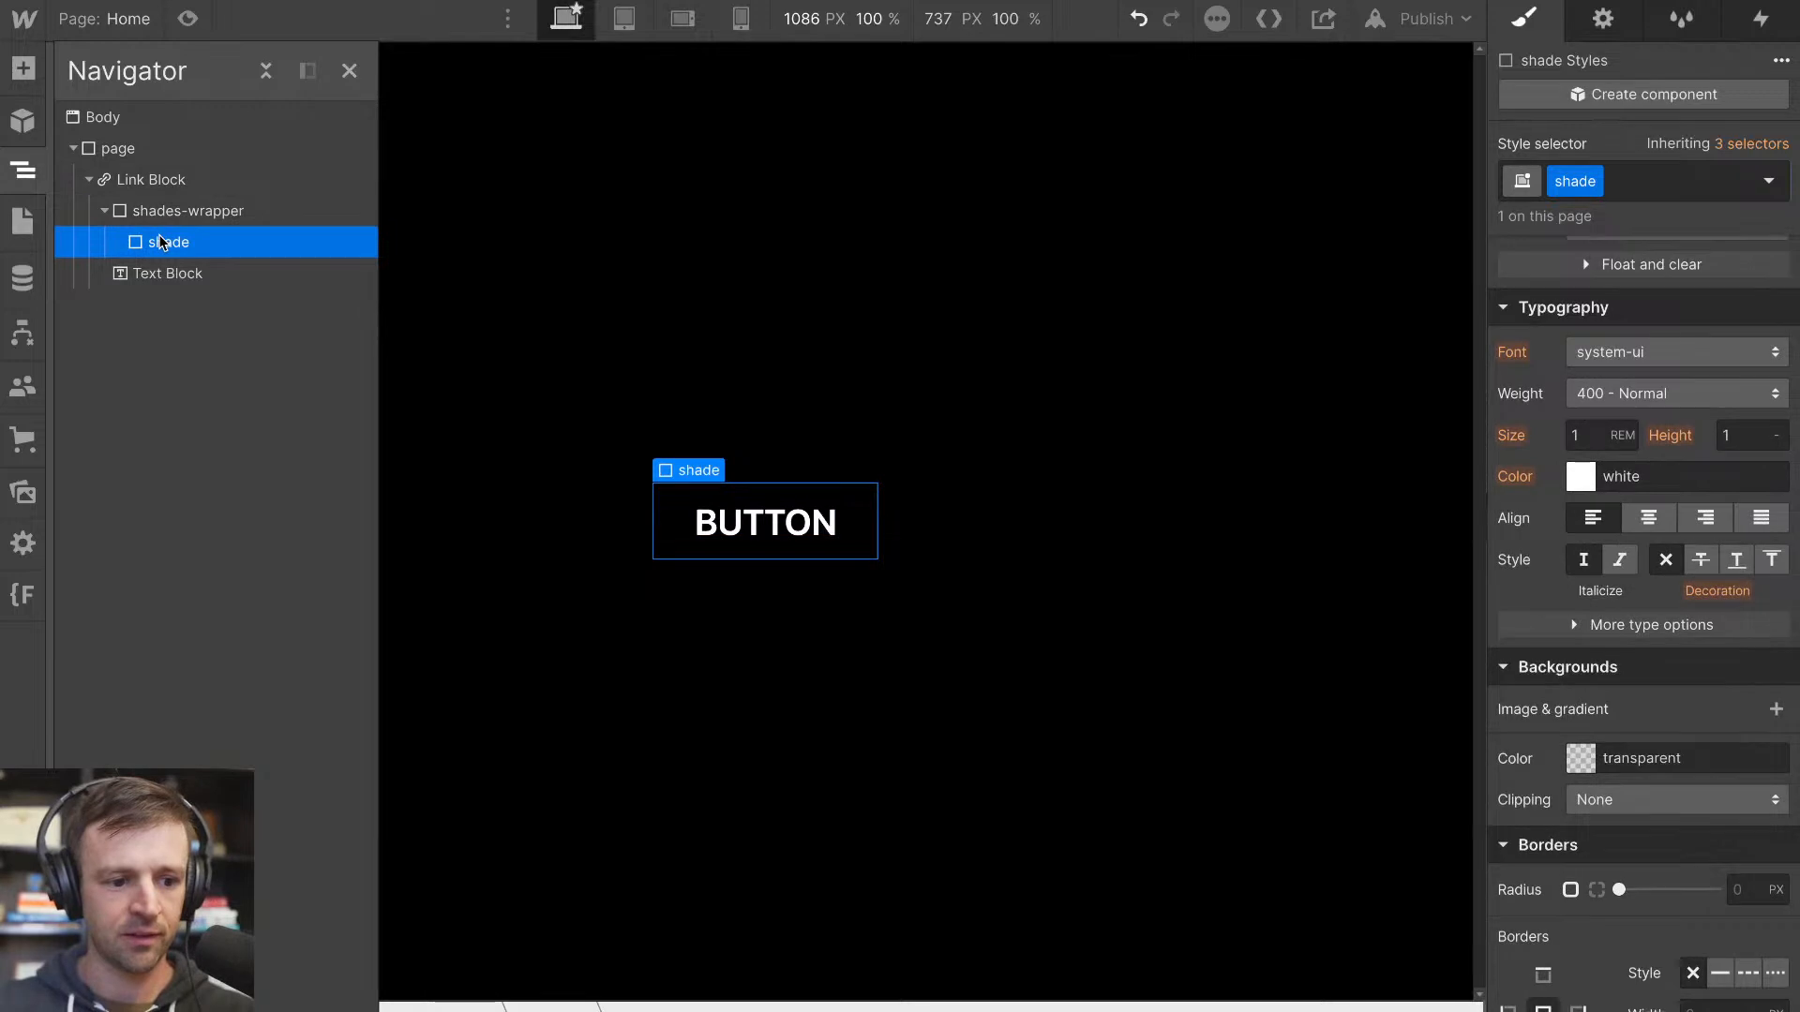
pyautogui.hotkey('ctrl', 'd')
pyautogui.hotkey('ctrl', 'd')
pyautogui.hotkey('ctrl', 'd')
pyautogui.hotkey('ctrl', 'd')
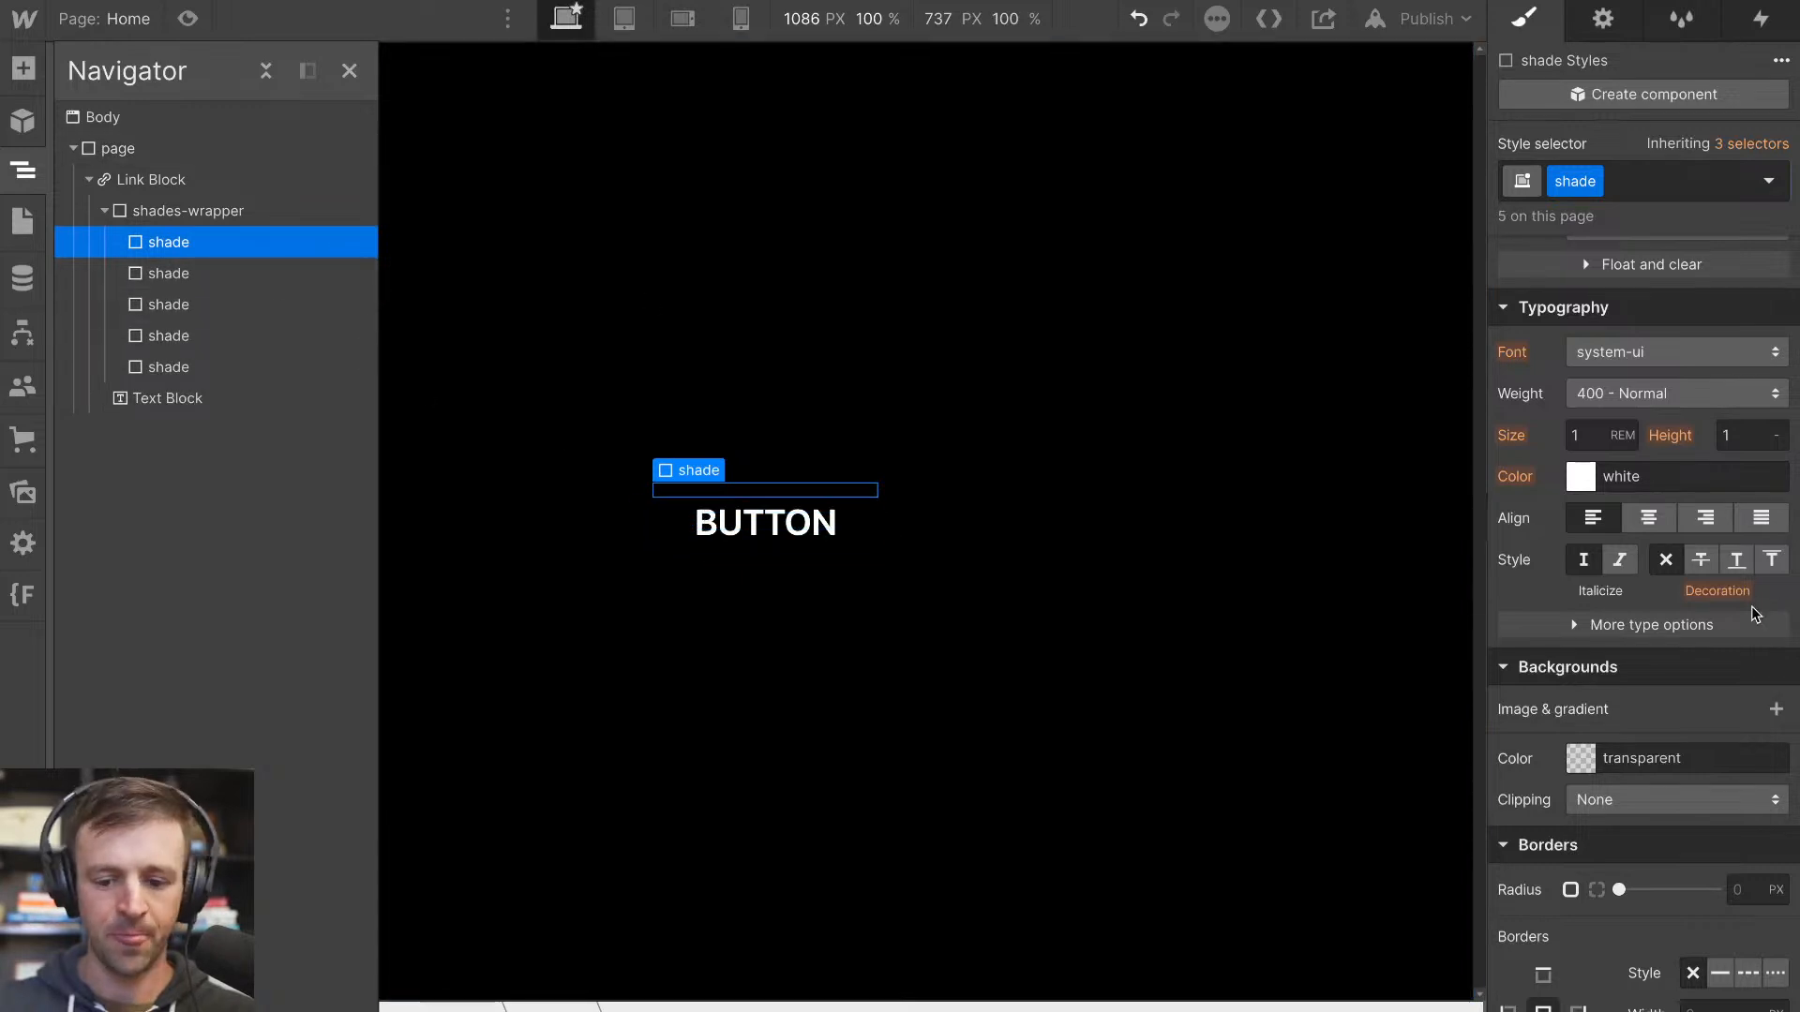
# Give the shade class a linear gradient background at 180 degrees with its first stop in dark brown #461e02
pyautogui.click(1776, 712)
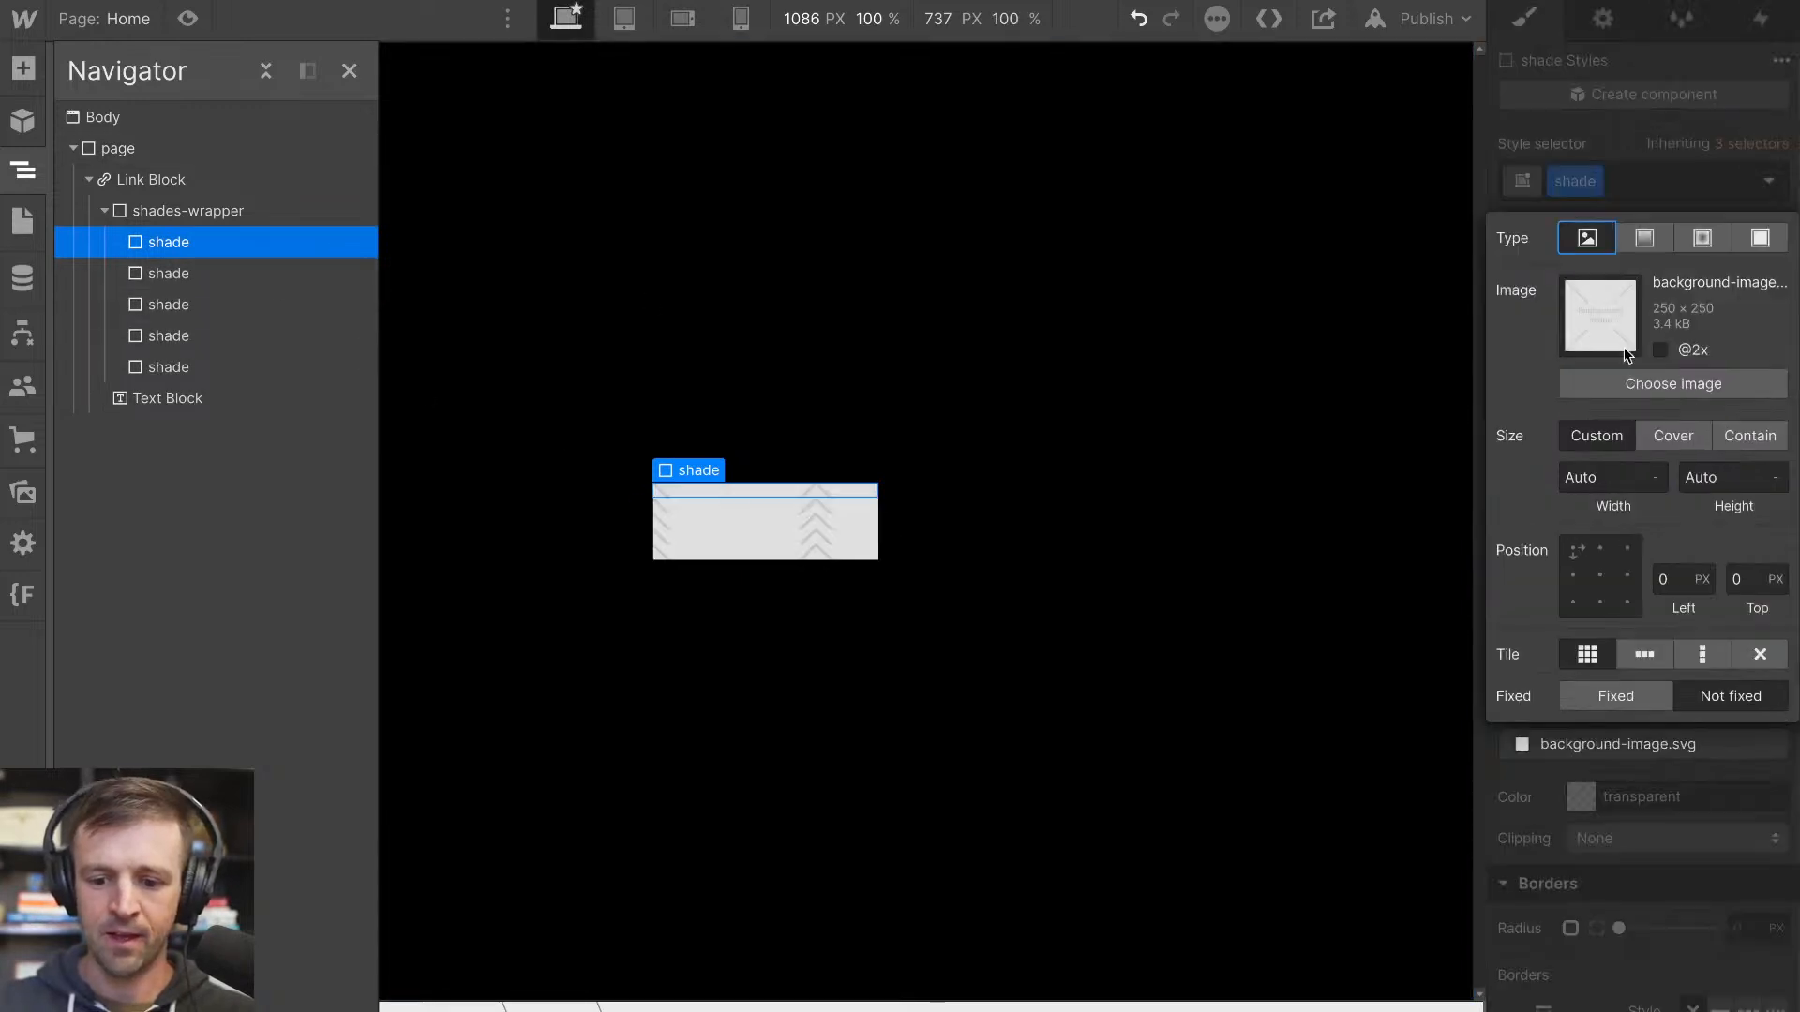
pyautogui.click(1640, 243)
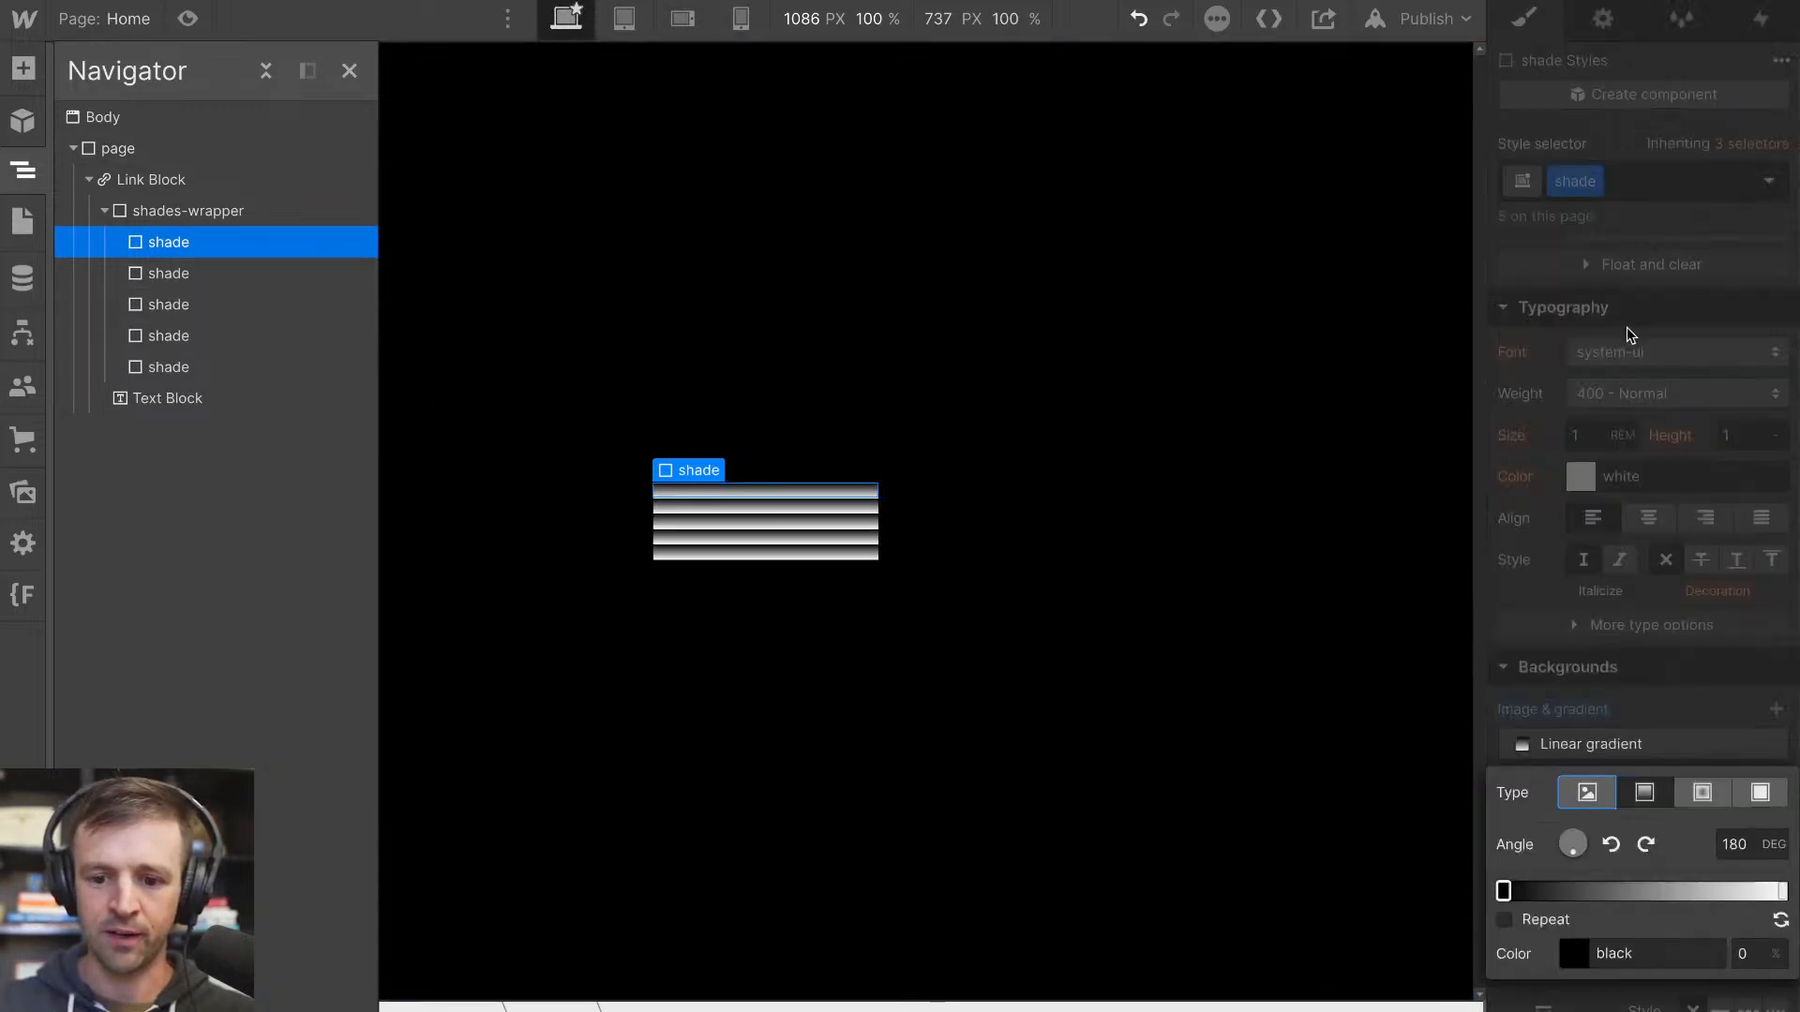
pyautogui.click(1503, 891)
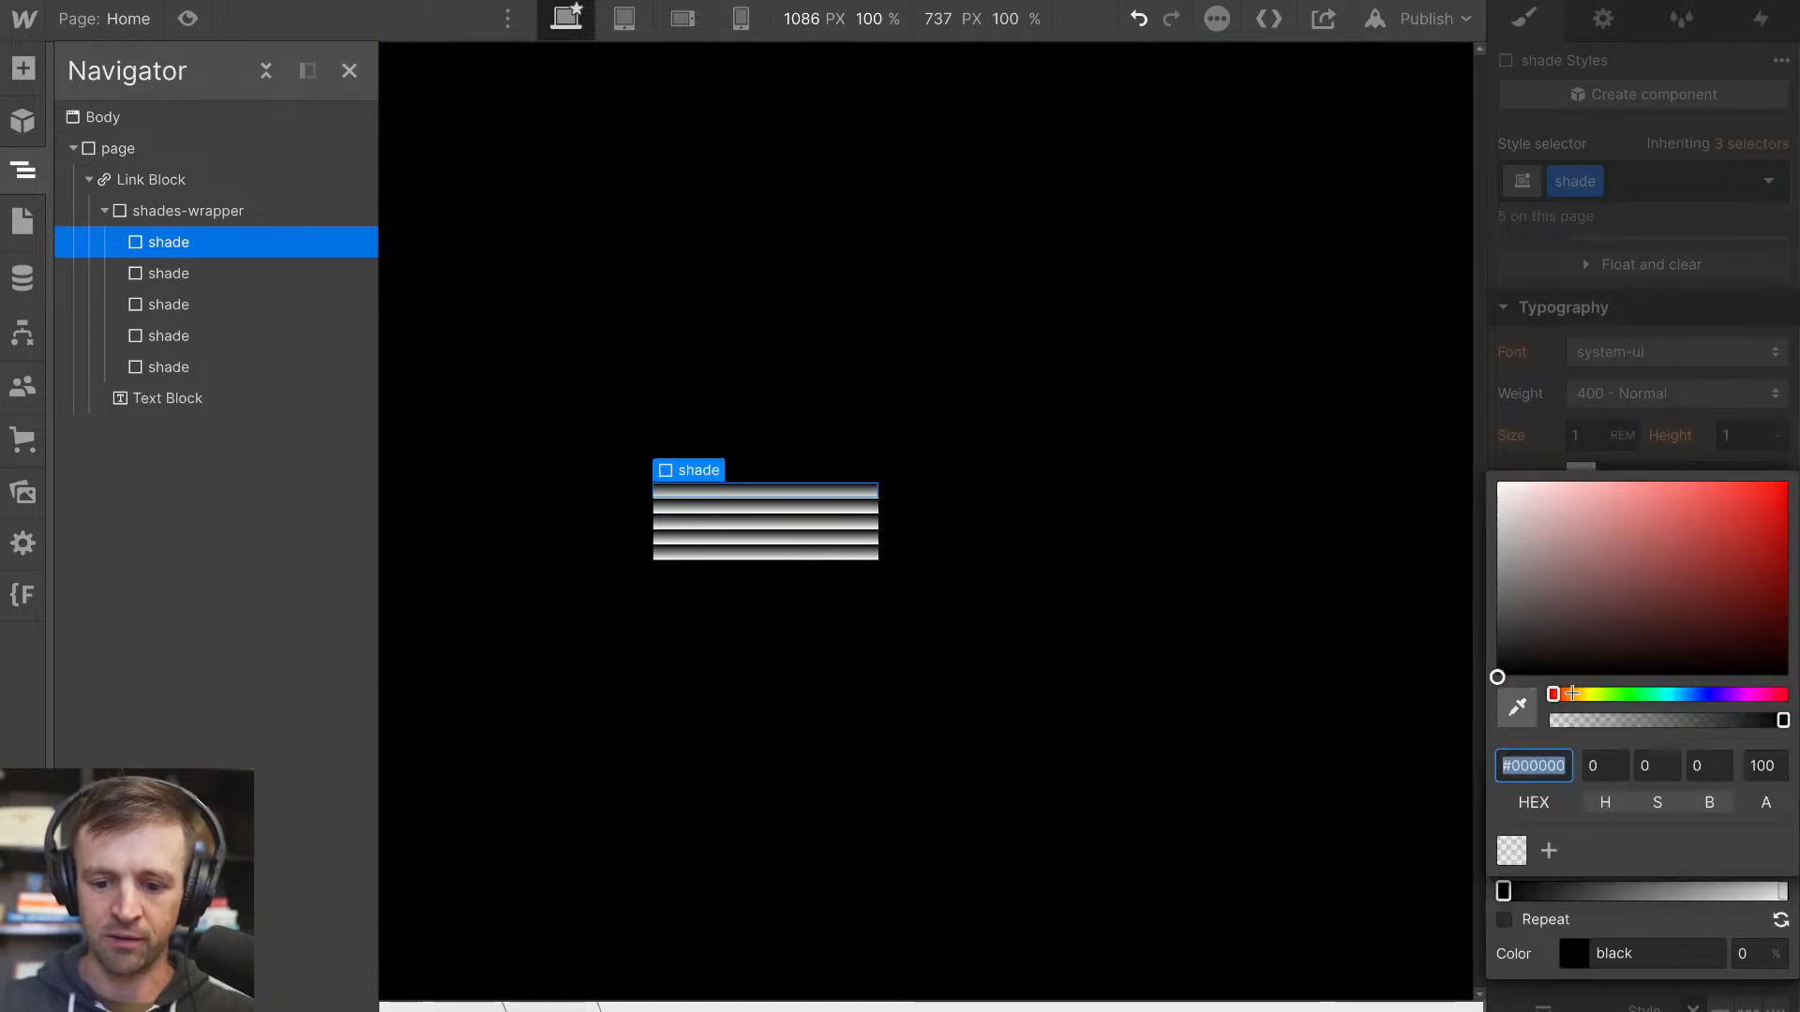
pyautogui.click(1572, 693)
pyautogui.click(1788, 607)
pyautogui.moveTo(1789, 607); pyautogui.dragTo(1779, 624)
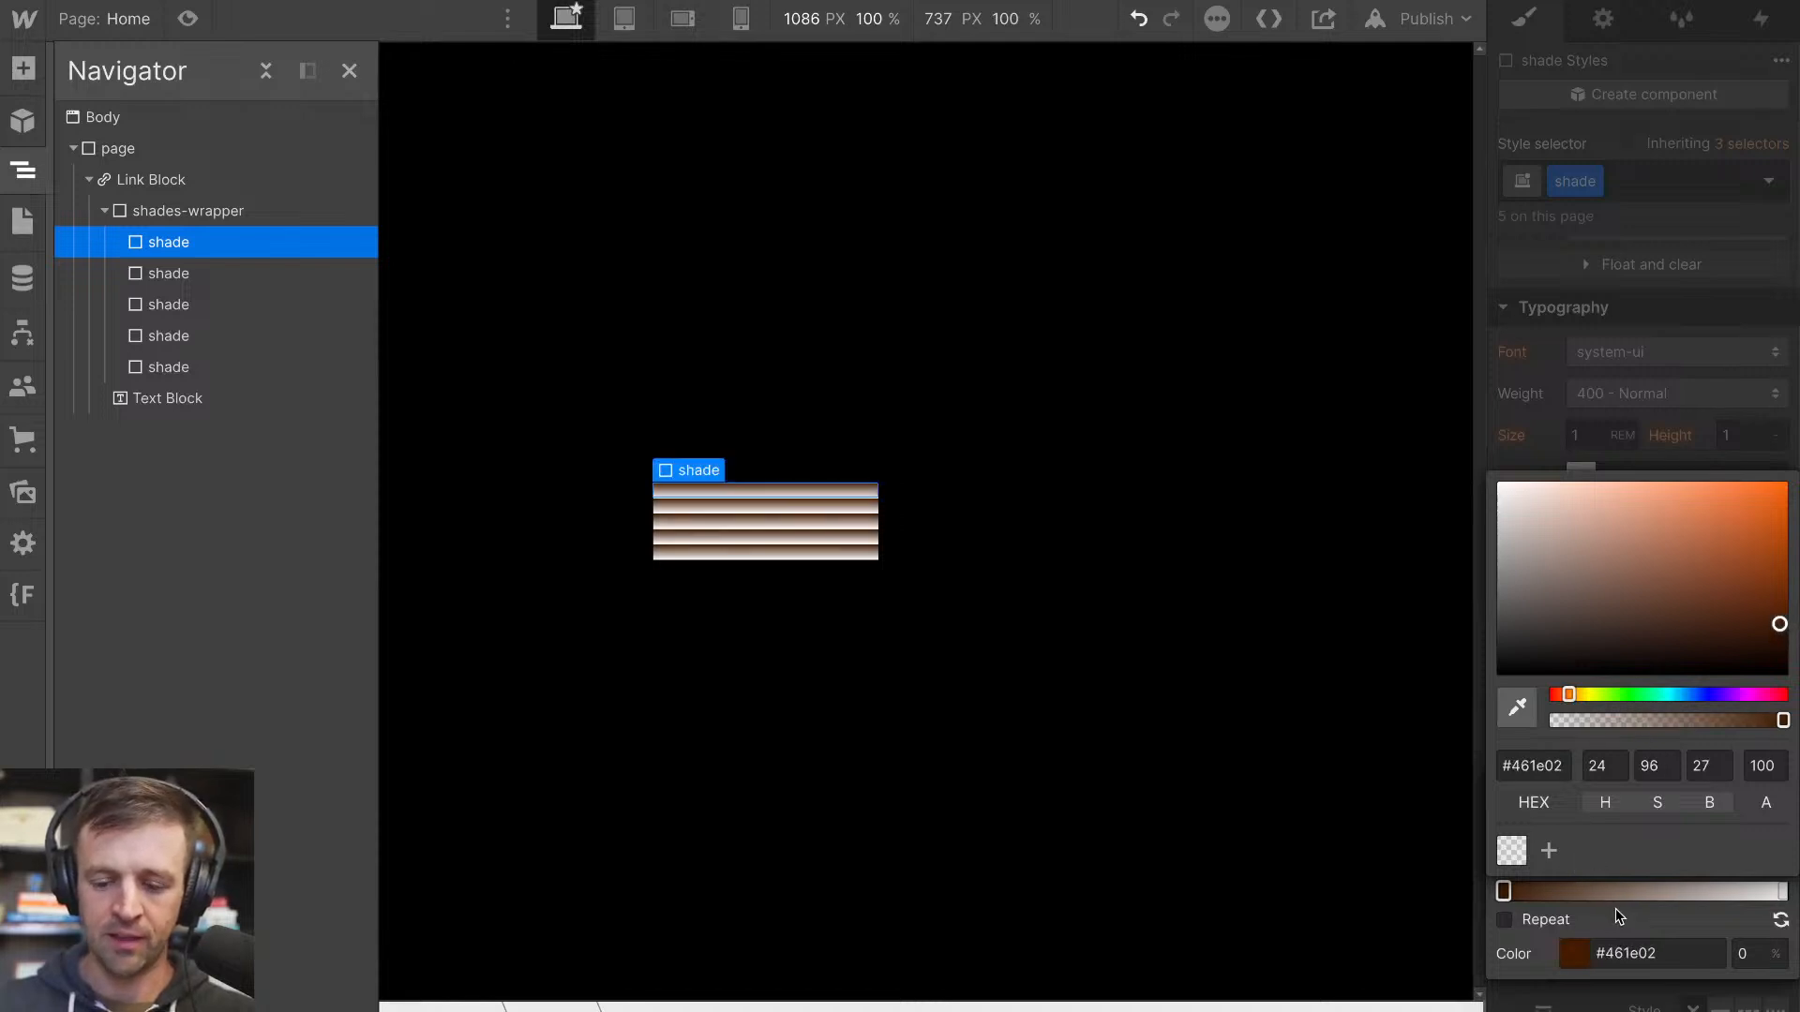
# Sample the shade's brown for the gradient's end stop and lighten it to #6f3815
pyautogui.click(1782, 890)
pyautogui.click(1516, 708)
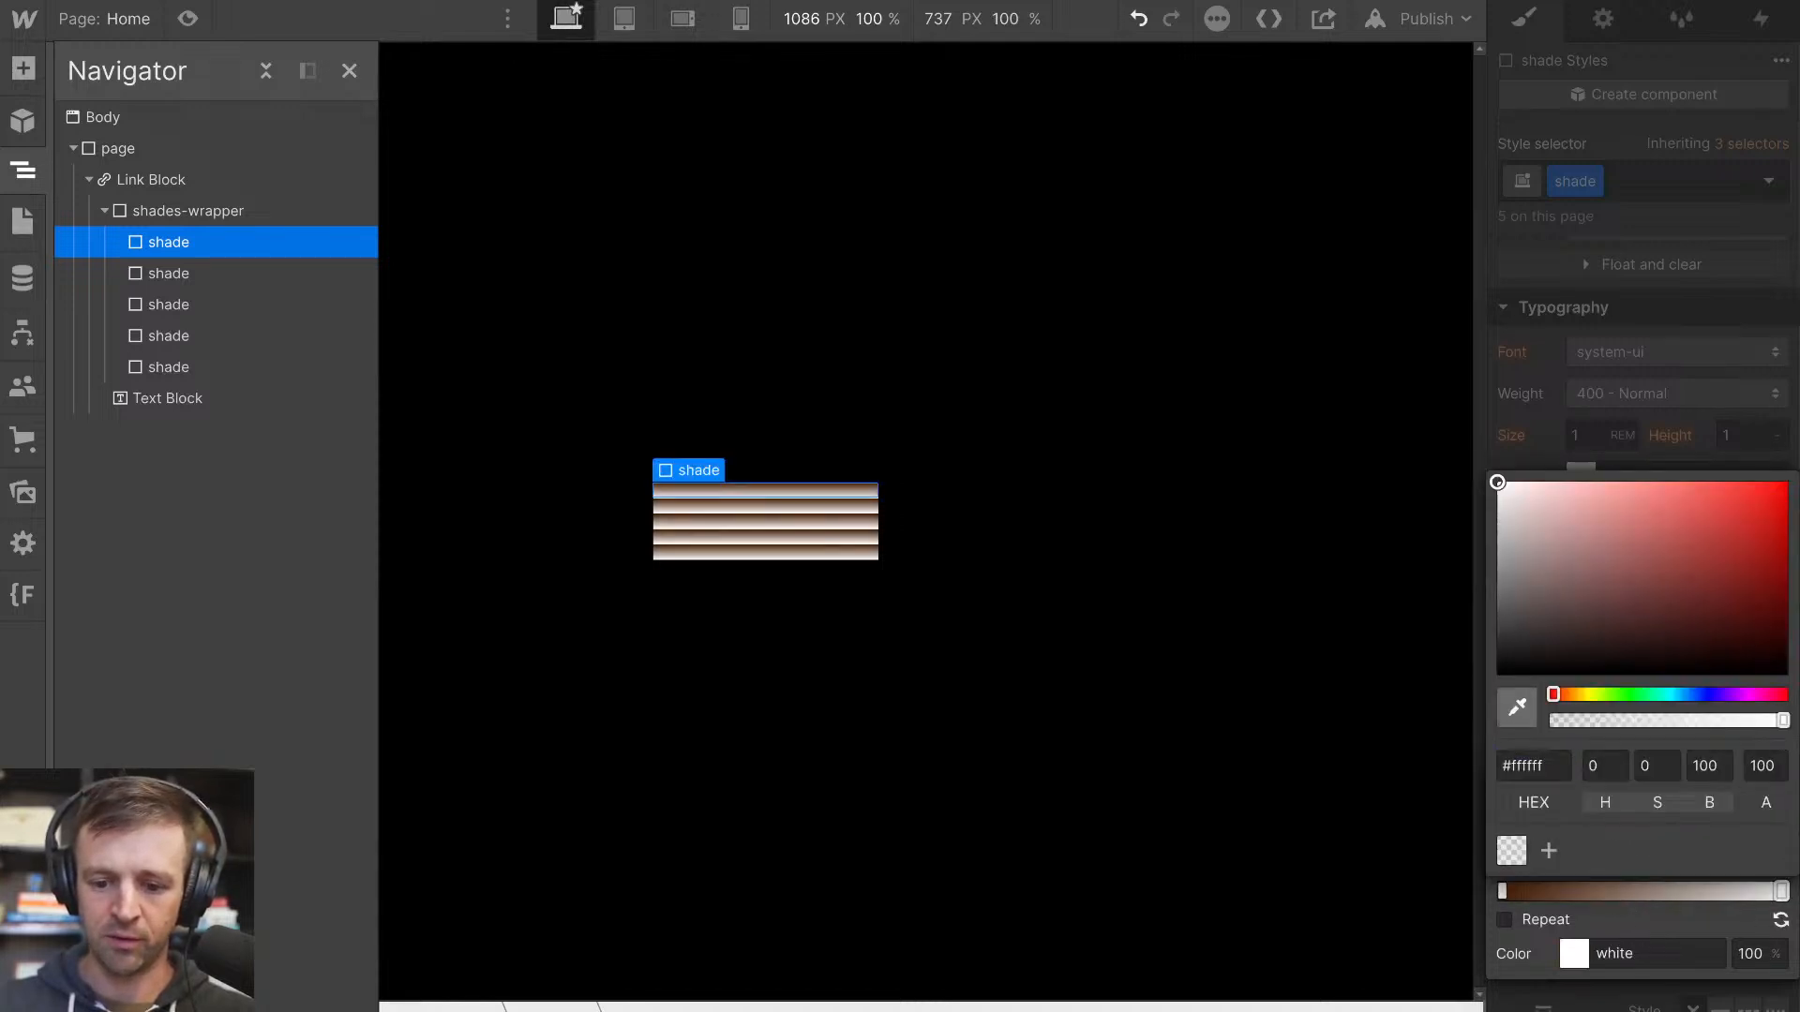
pyautogui.click(815, 486)
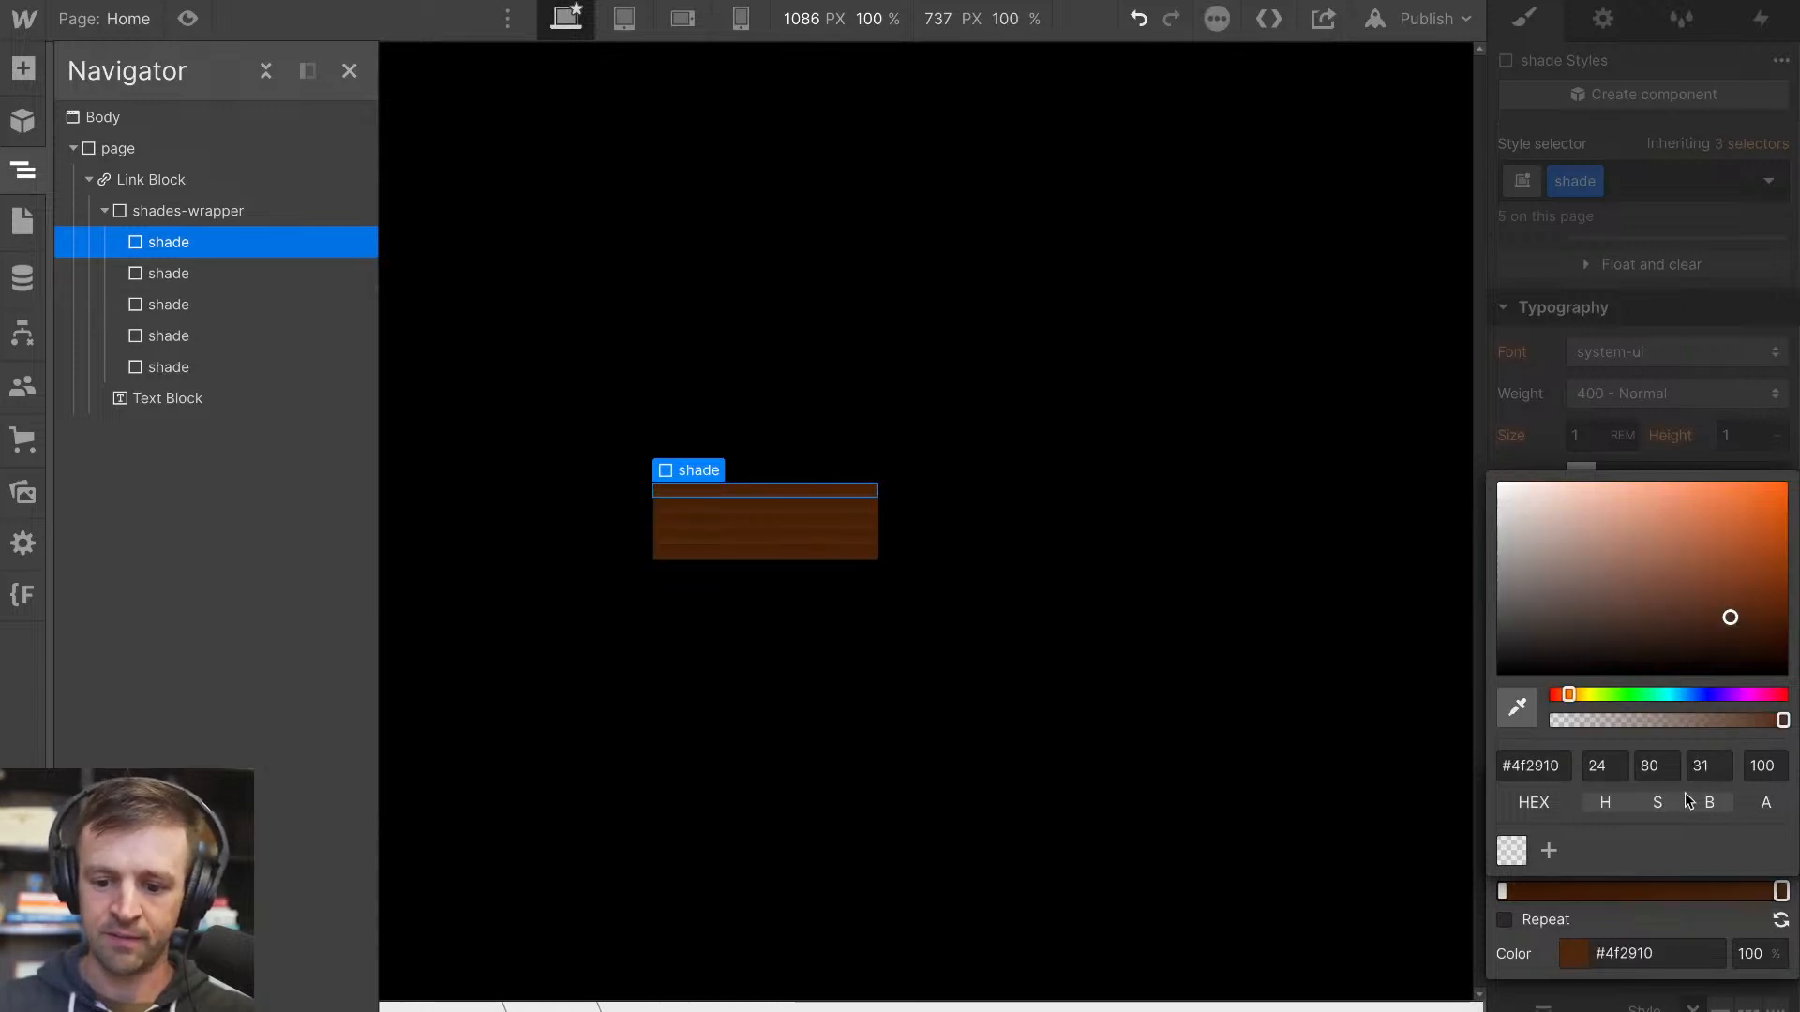
pyautogui.moveTo(1729, 618)
pyautogui.mouseDown()
pyautogui.moveTo(1736, 588)
pyautogui.moveTo(1719, 586)
pyautogui.mouseUp()
pyautogui.moveTo(1720, 591)
pyautogui.mouseDown()
pyautogui.moveTo(1707, 582)
pyautogui.moveTo(1733, 572)
pyautogui.moveTo(1734, 593)
pyautogui.mouseUp()
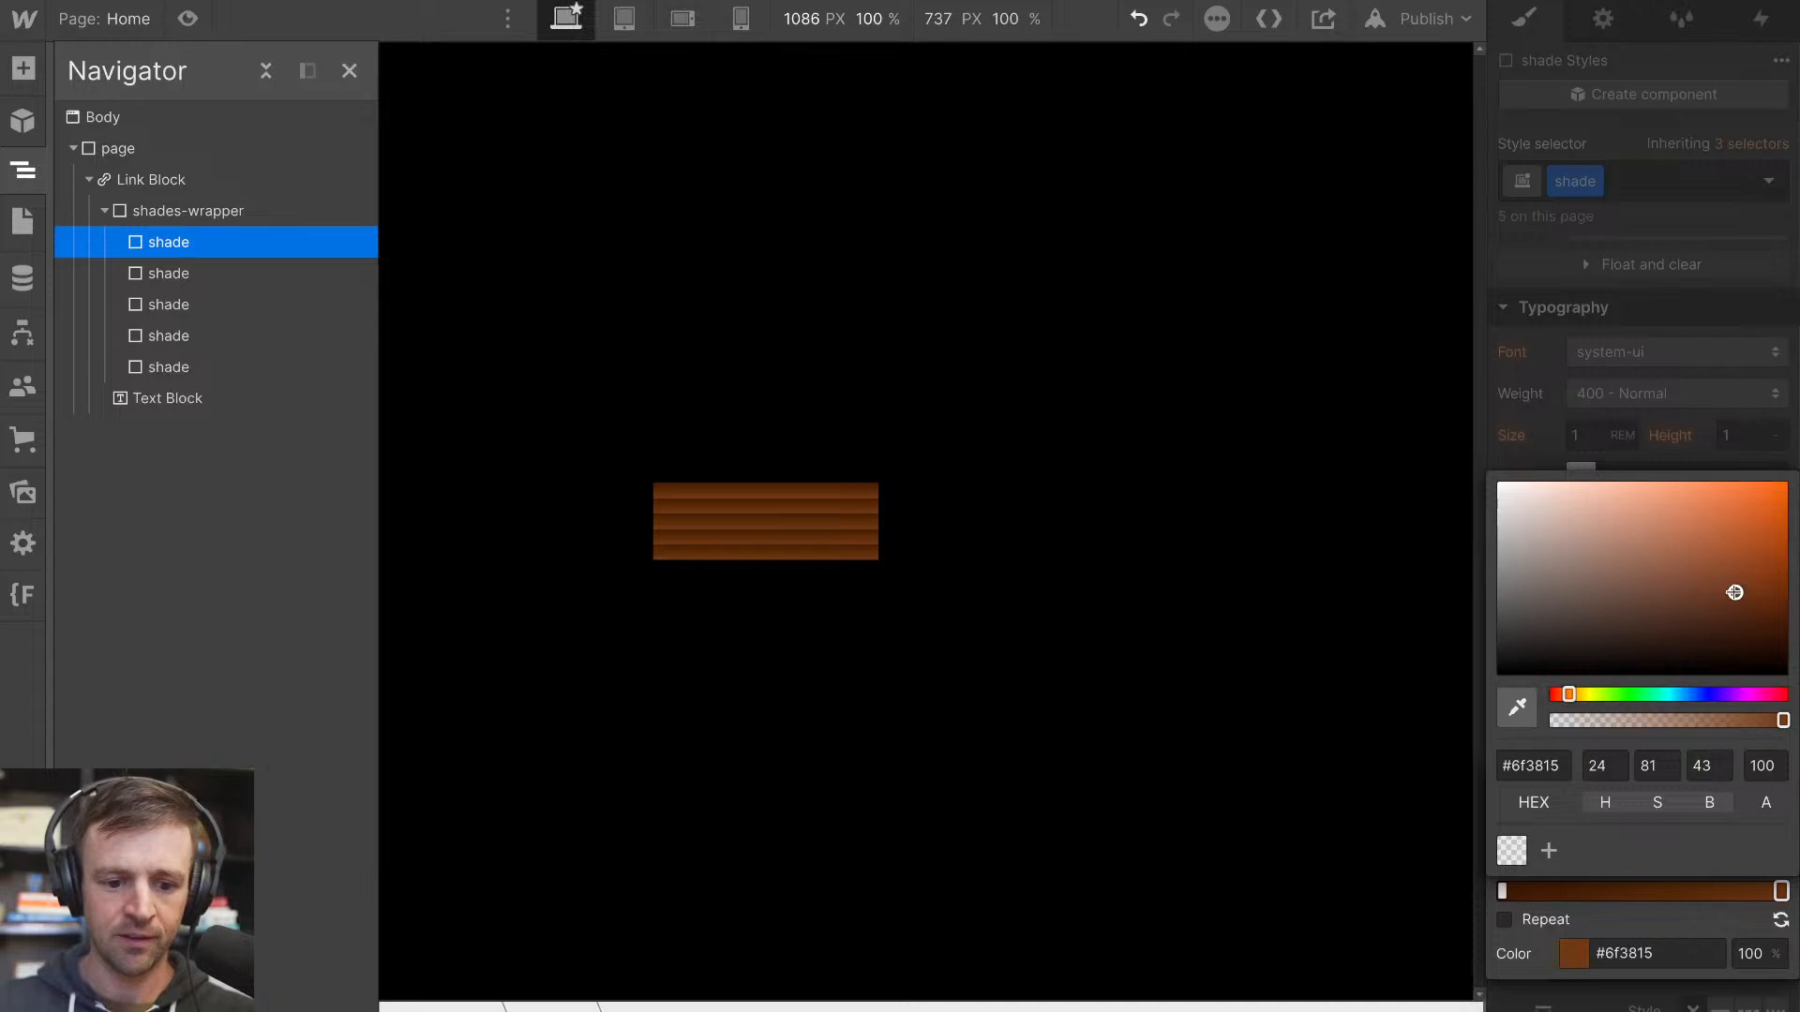
pyautogui.click(1722, 399)
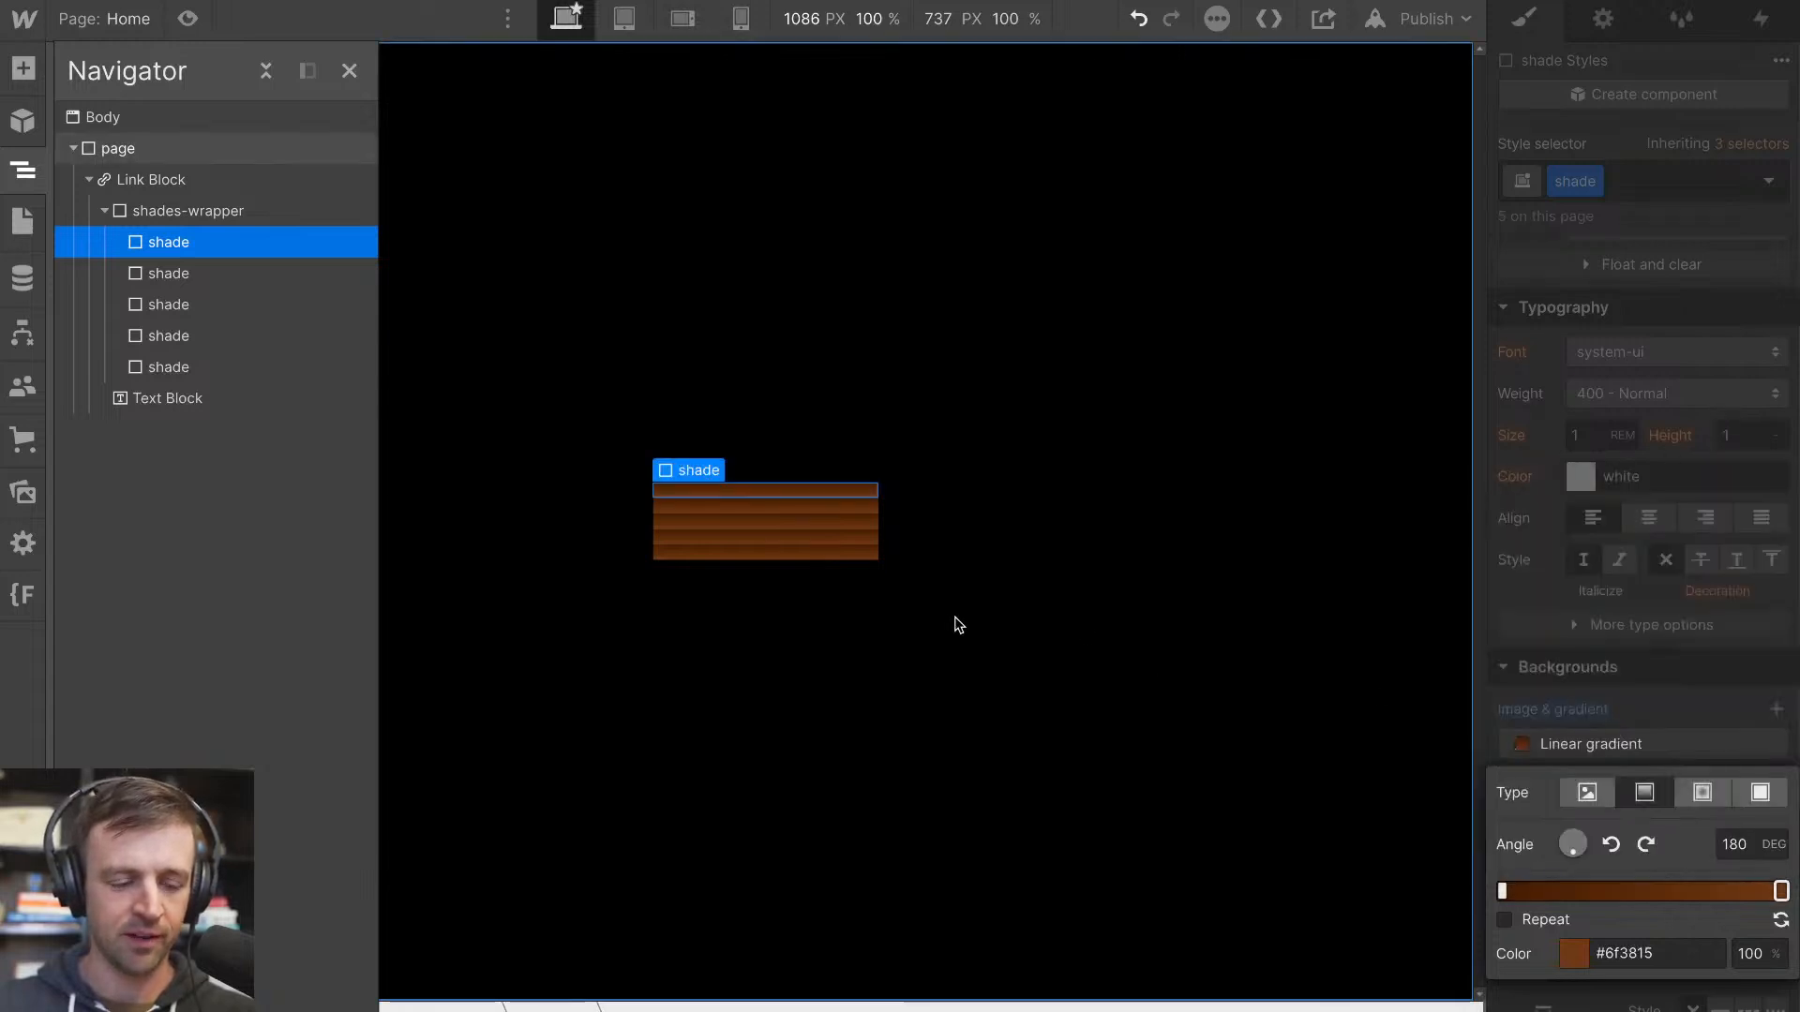
# Collapse the shades-wrapper's children and set the BUTTON text block's position to Relative, placing it above the shades
pyautogui.click(144, 212)
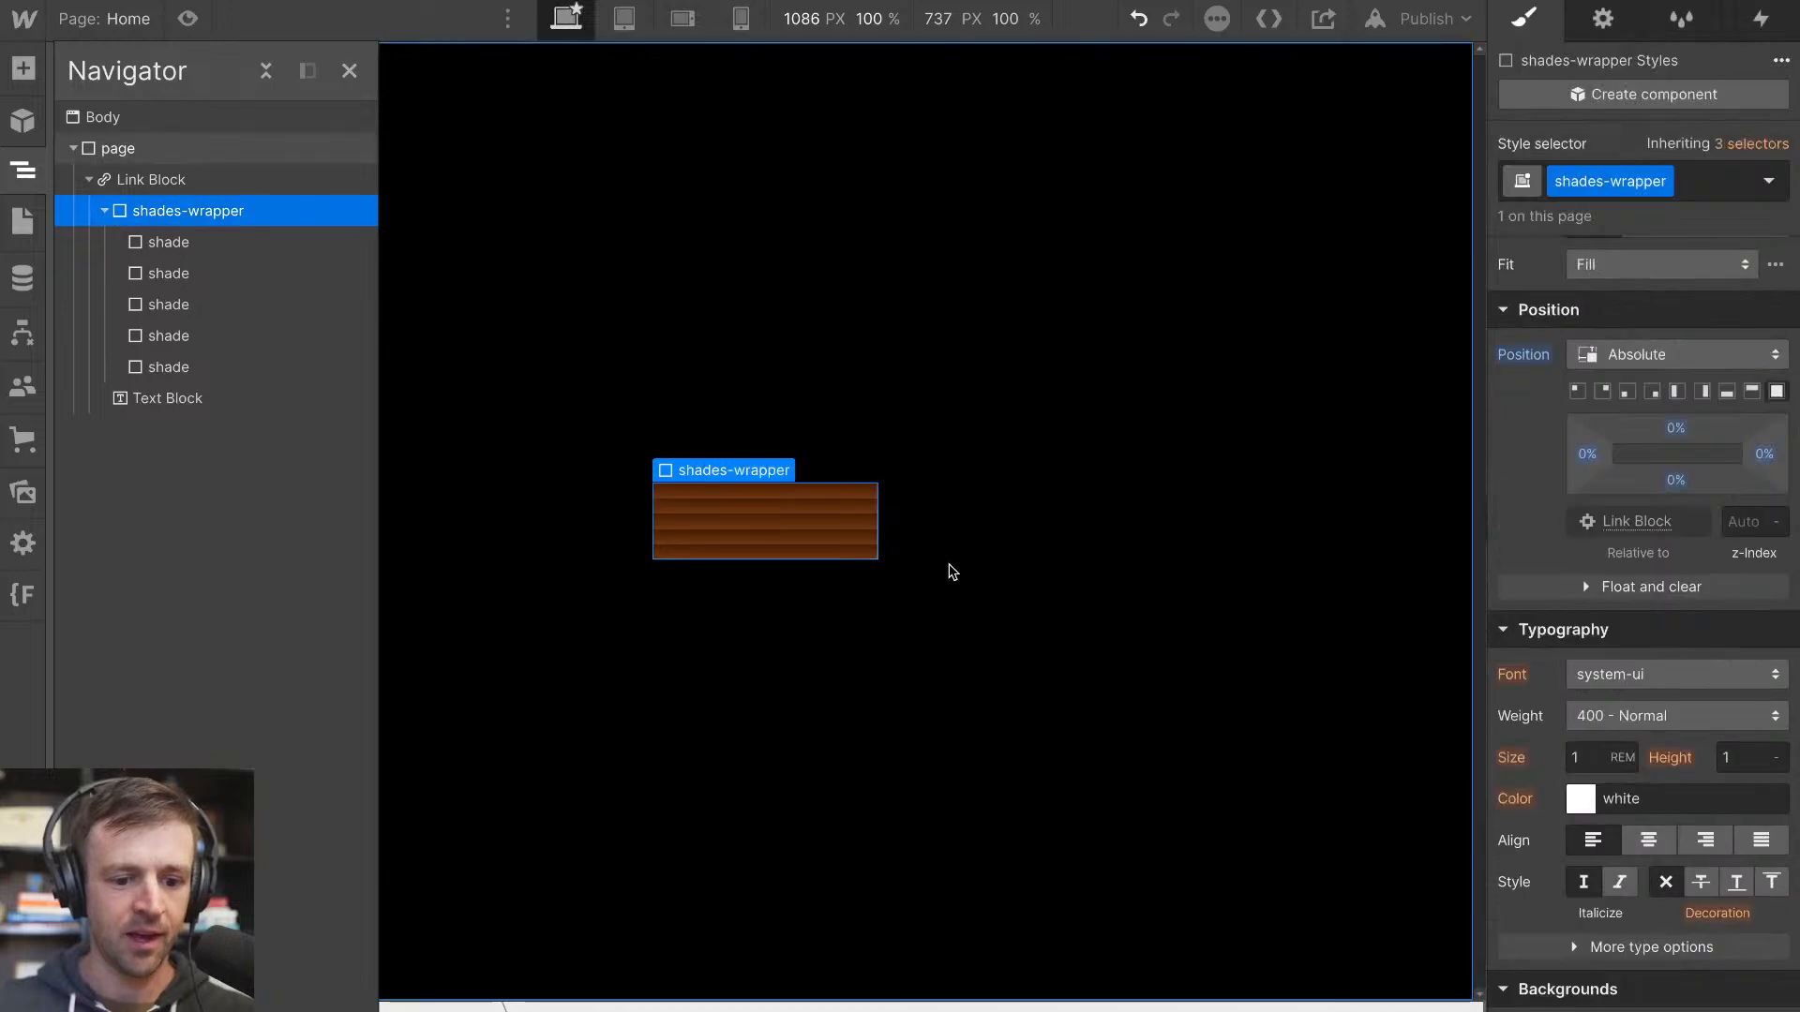
pyautogui.click(104, 211)
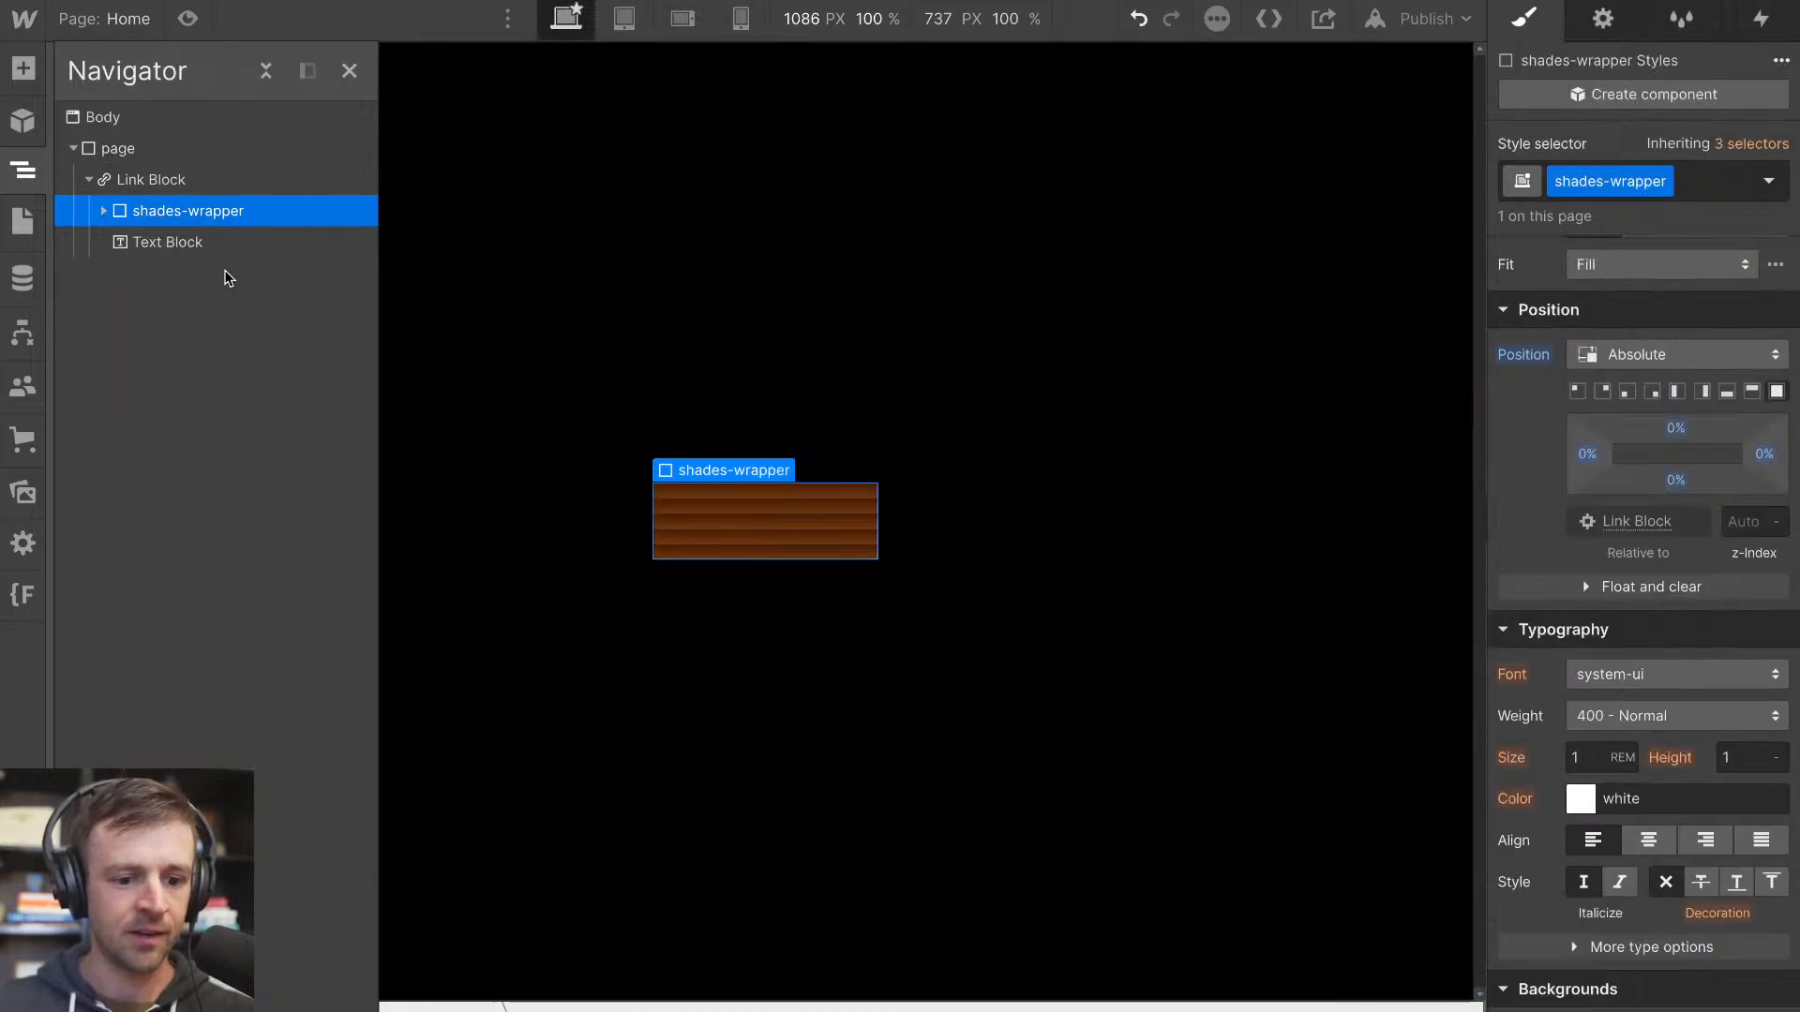
pyautogui.click(187, 242)
pyautogui.scroll(6, 1724, 553)
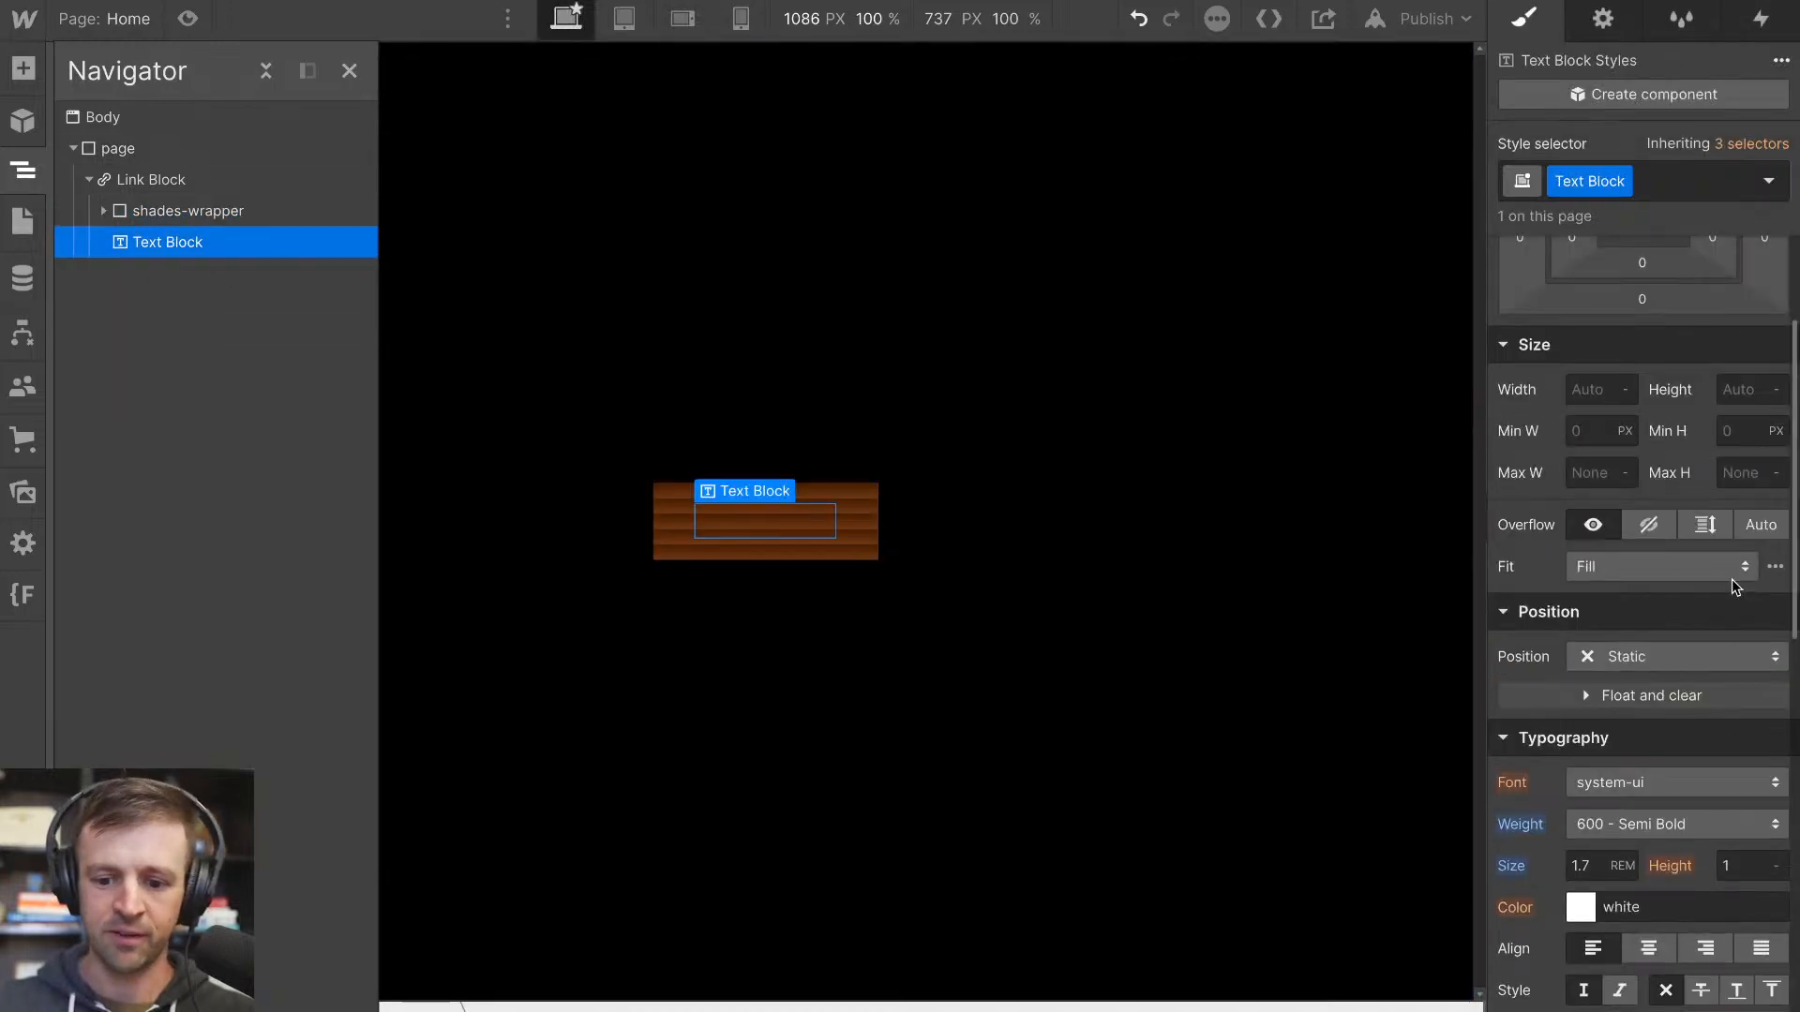
pyautogui.click(1677, 656)
pyautogui.click(1647, 691)
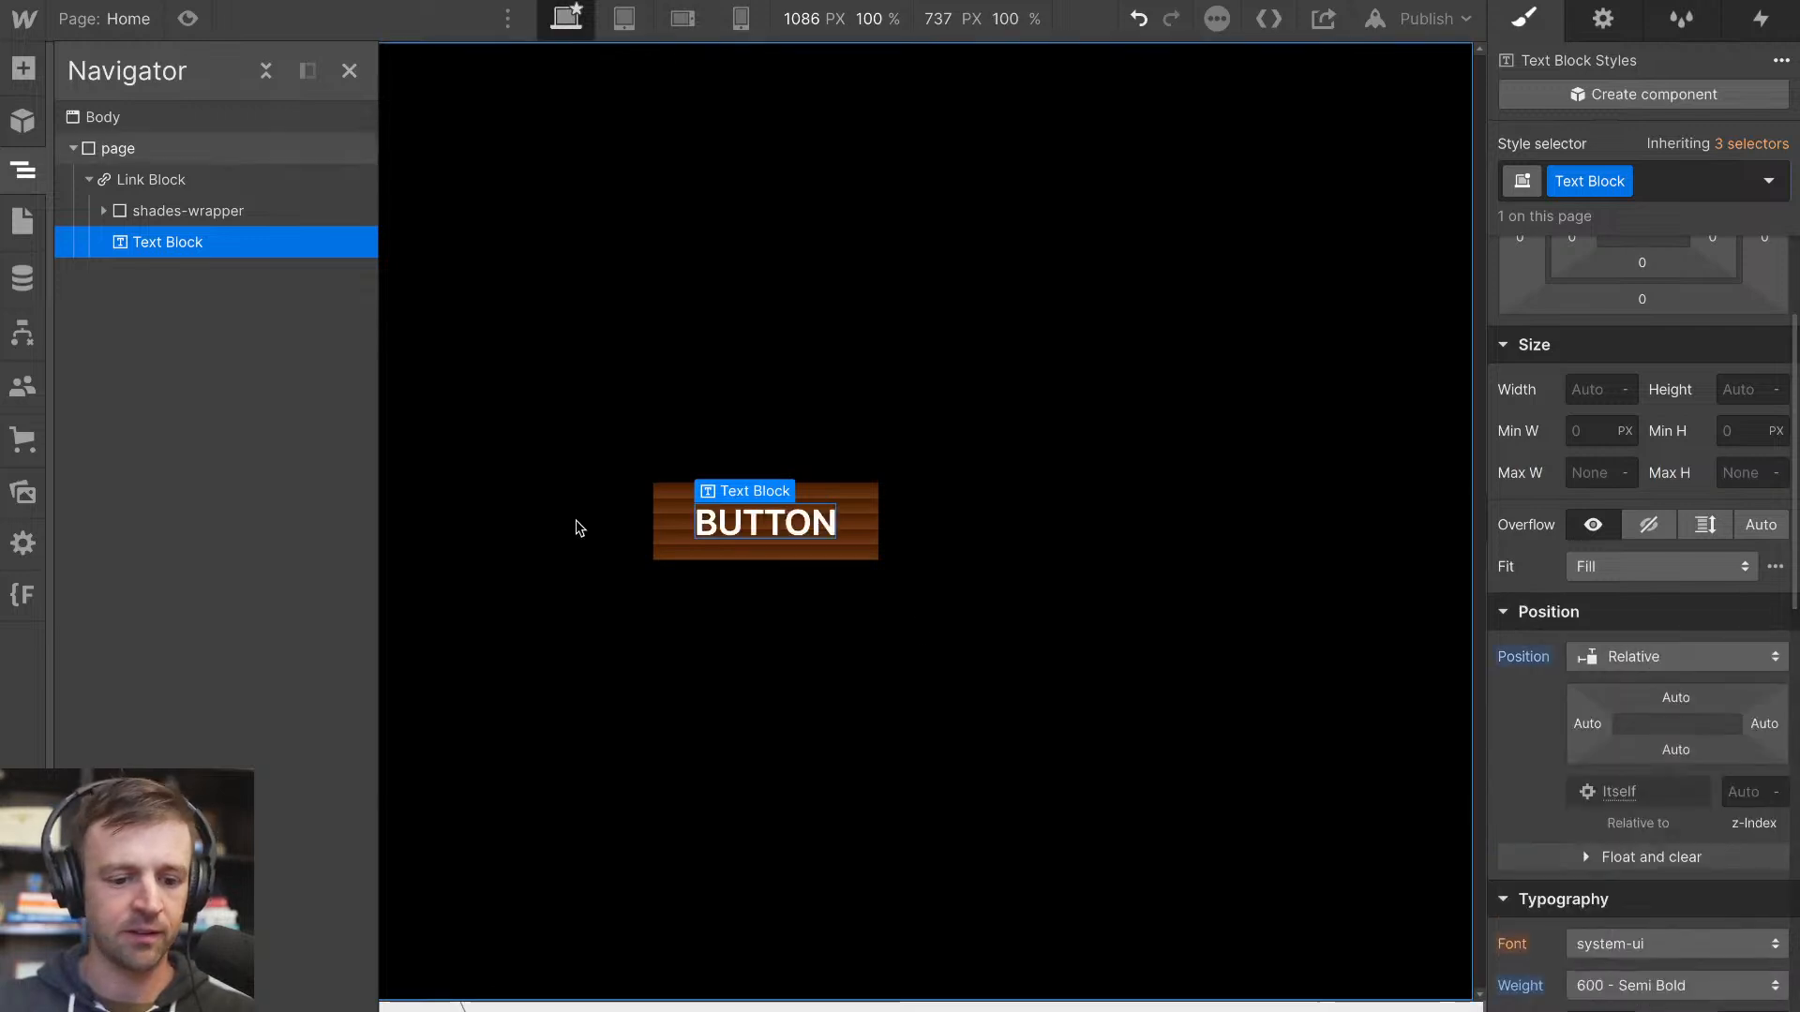
# Try a Scale transform with unlinked axes on the shade class, and remove the transform
pyautogui.click(187, 216)
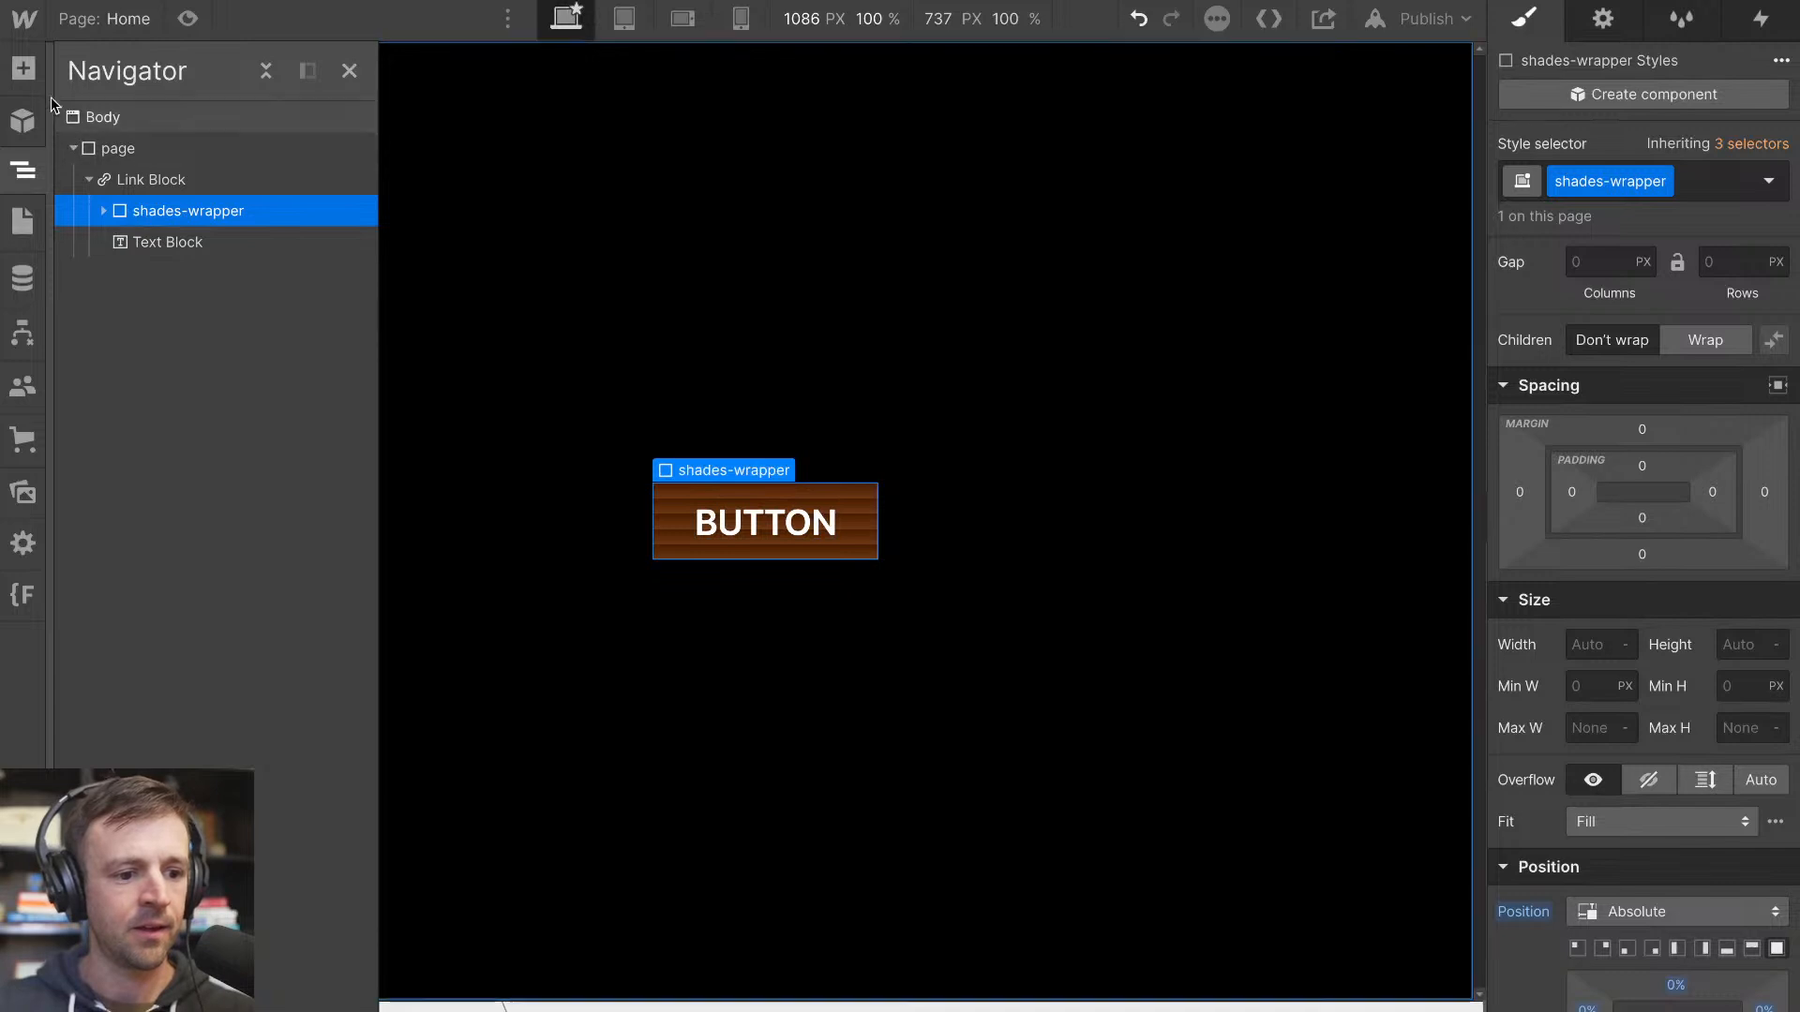
pyautogui.click(98, 211)
pyautogui.click(169, 242)
pyautogui.scroll(-5, 1729, 670)
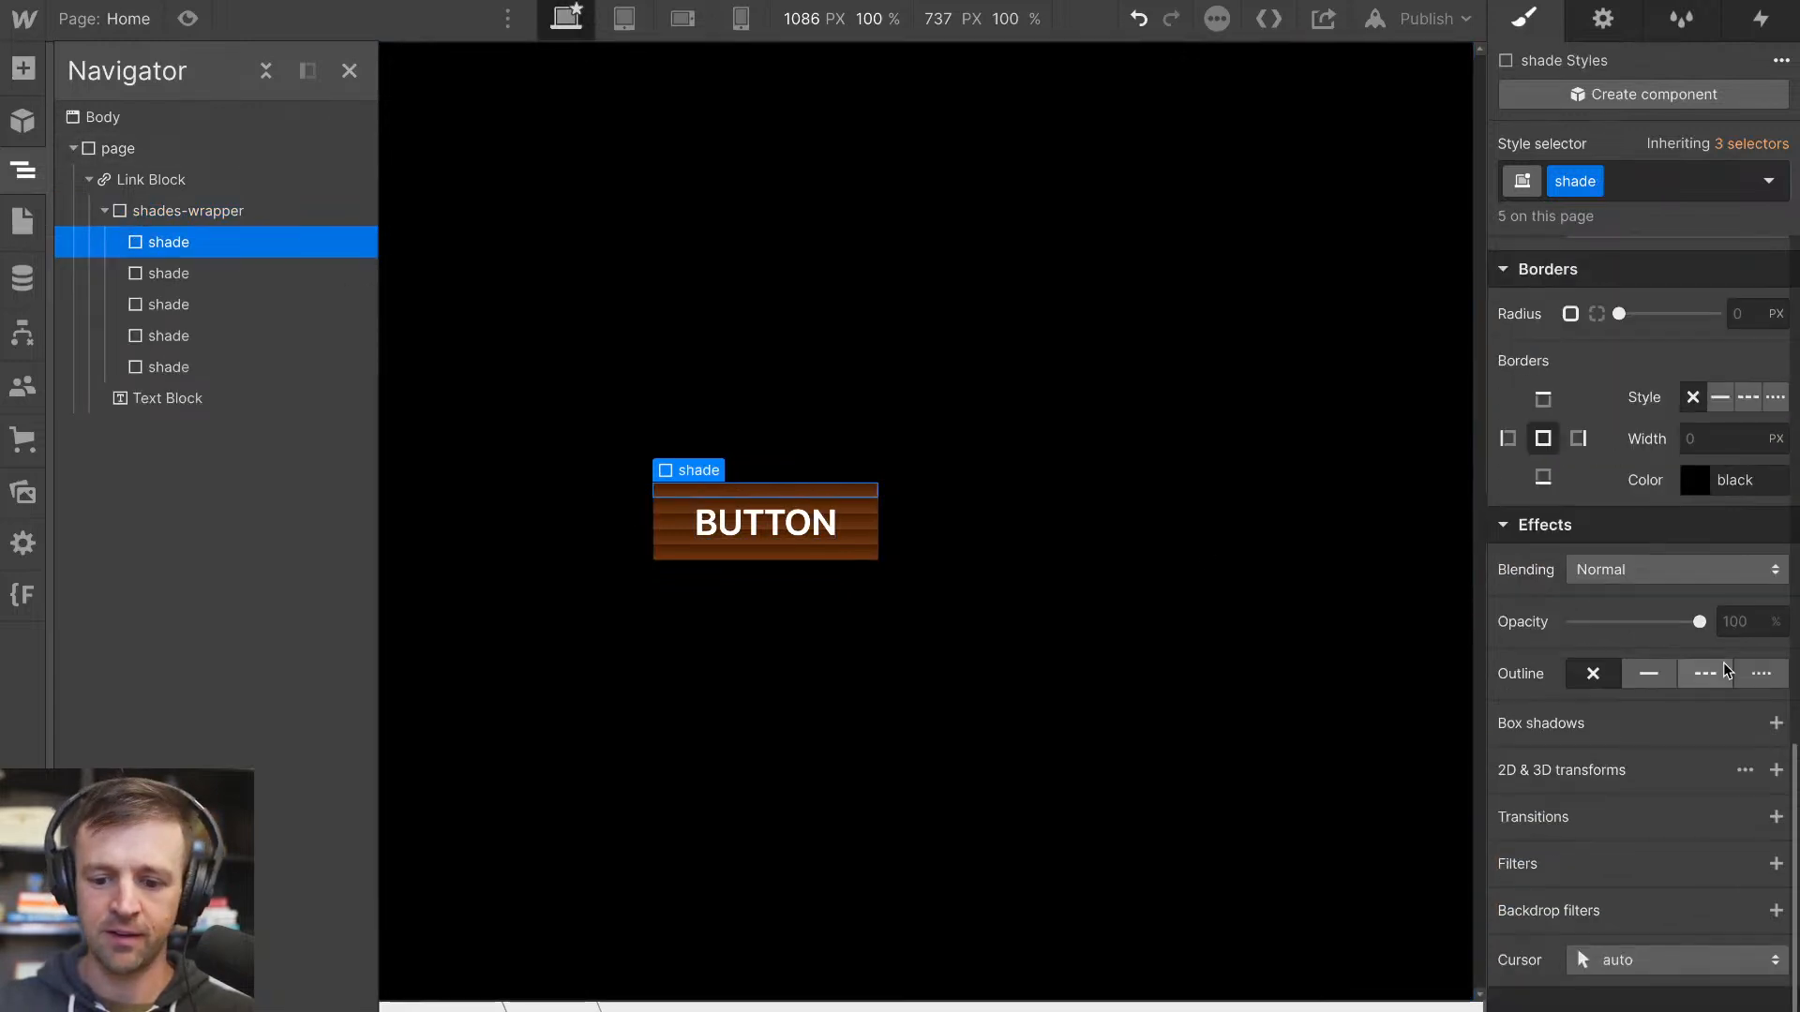
pyautogui.click(1776, 769)
pyautogui.click(1637, 864)
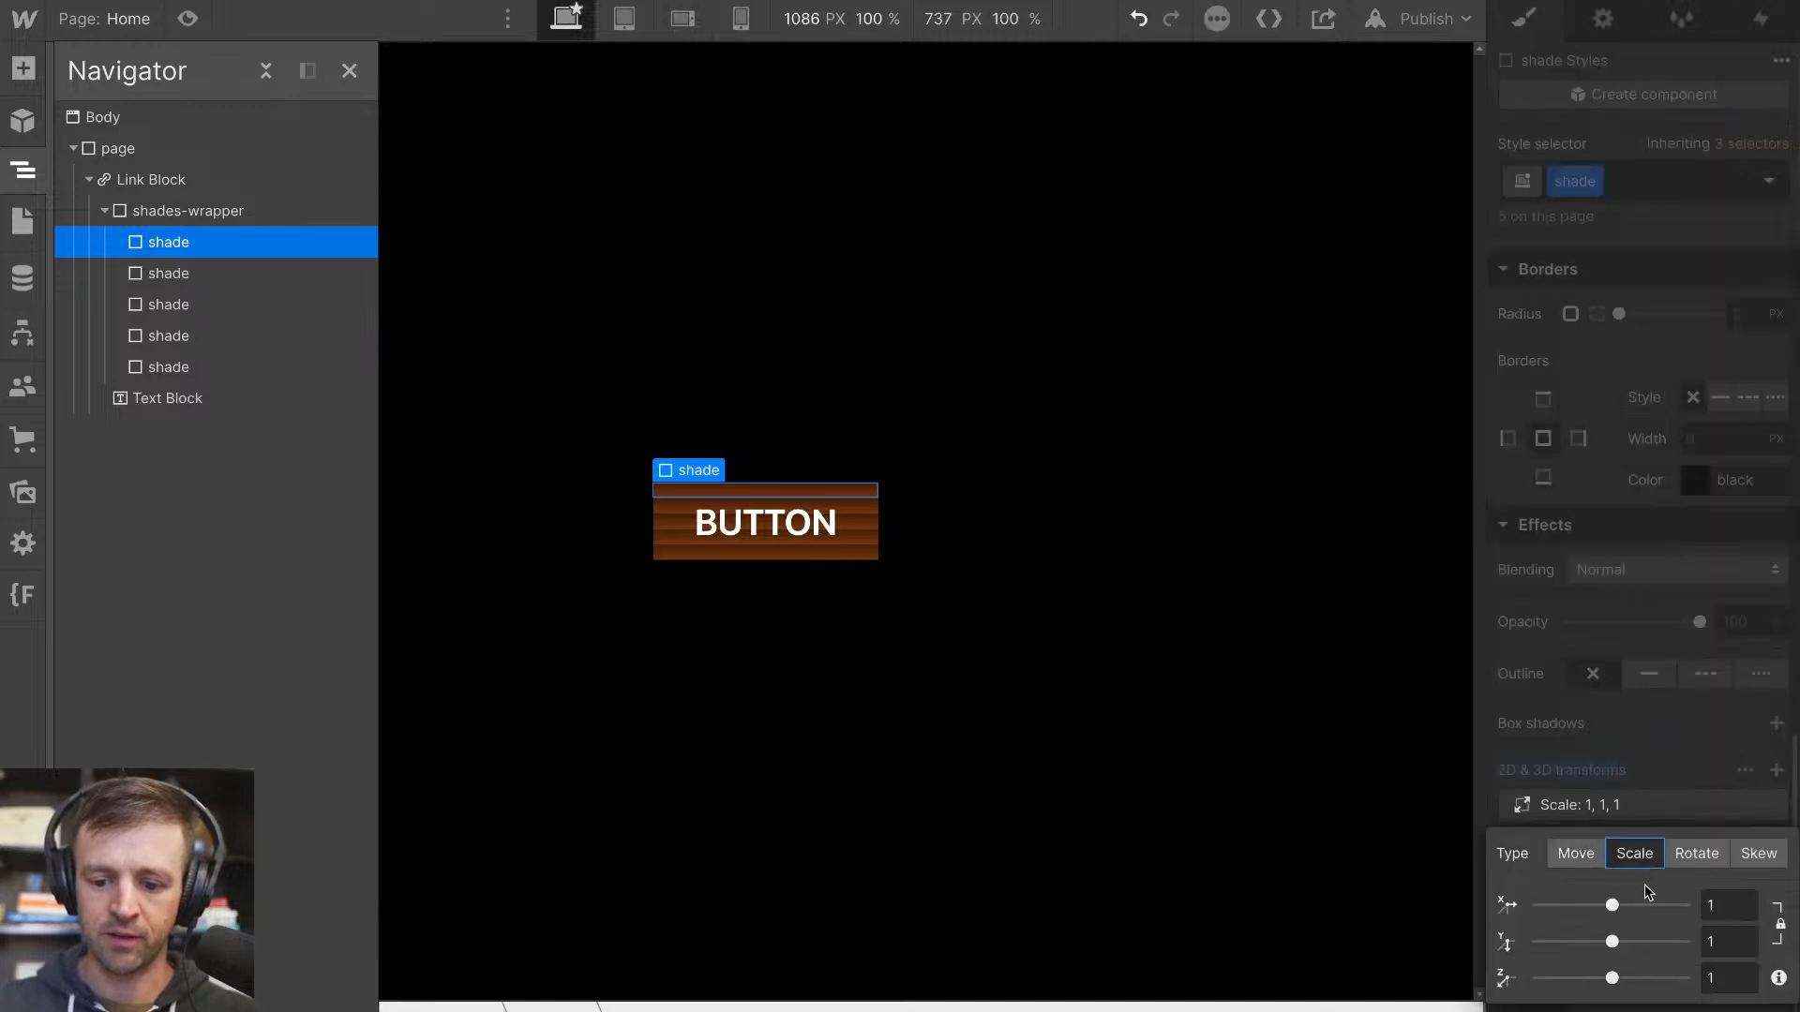
pyautogui.click(1780, 926)
pyautogui.moveTo(1611, 941)
pyautogui.mouseDown()
pyautogui.moveTo(1538, 939)
pyautogui.moveTo(1611, 938)
pyautogui.mouseUp()
pyautogui.click(1743, 712)
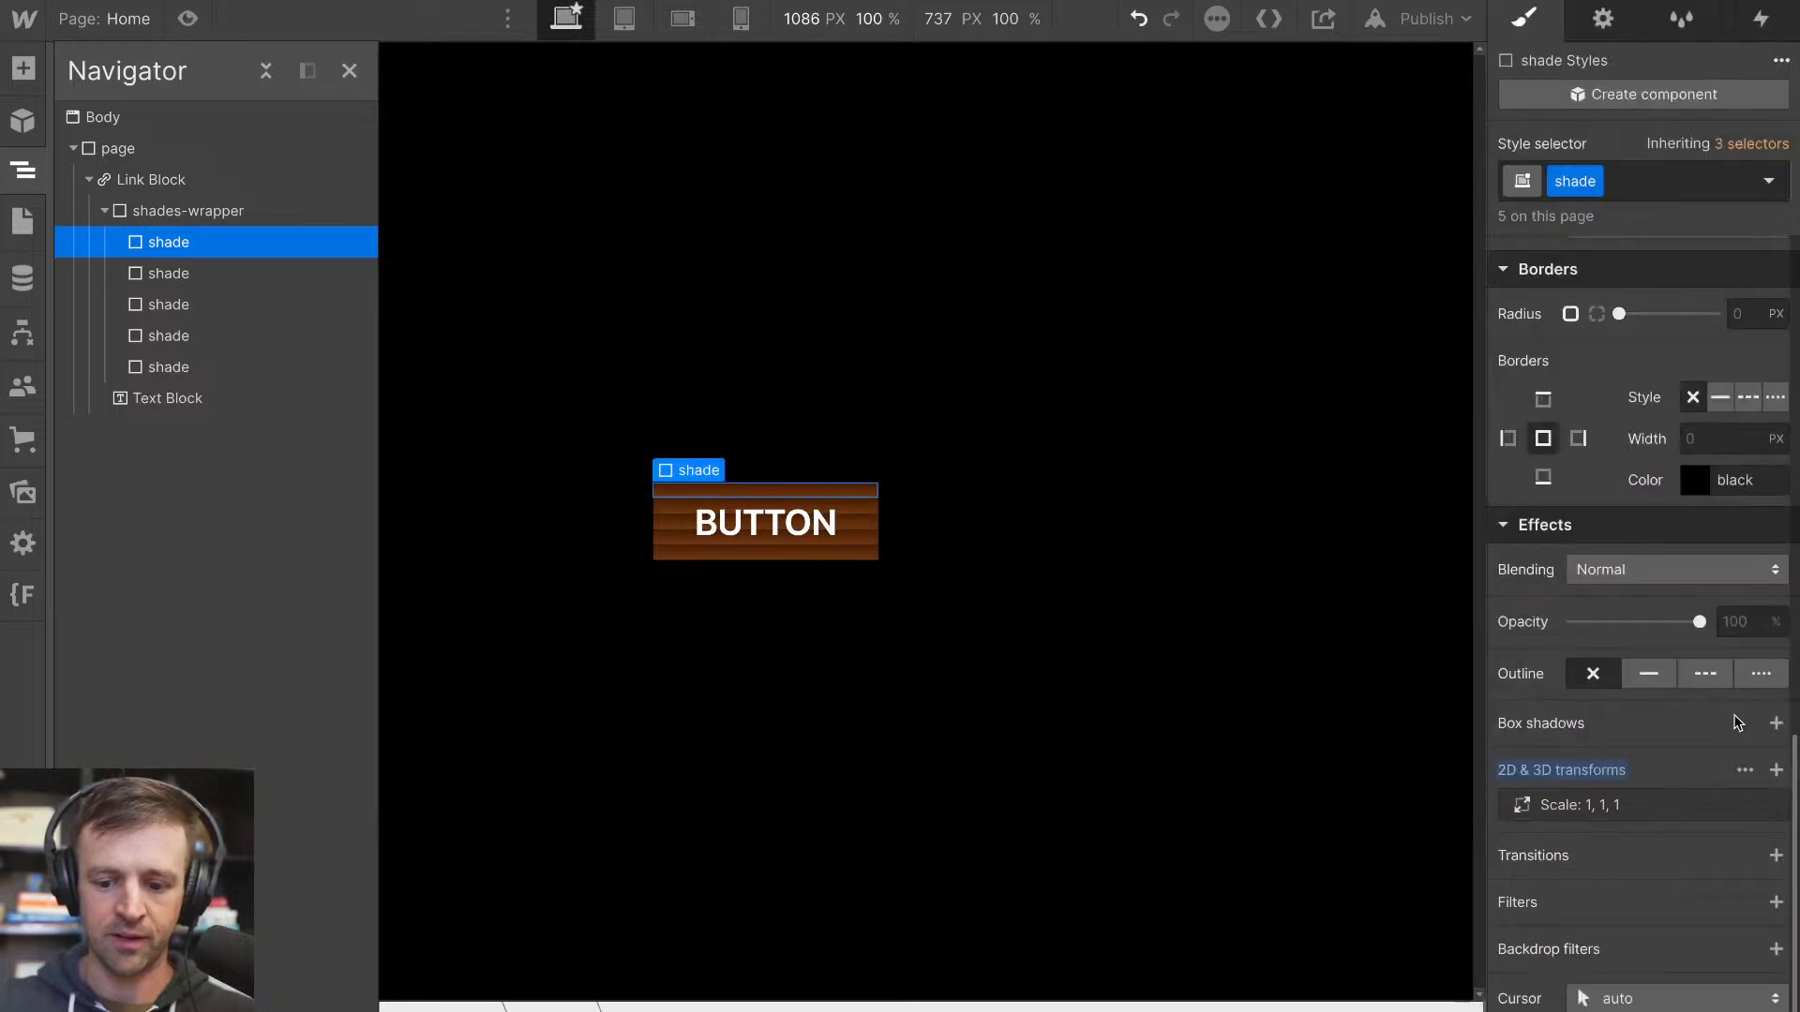
pyautogui.keyDown('alt'); pyautogui.click(1548, 767); pyautogui.keyUp('alt')
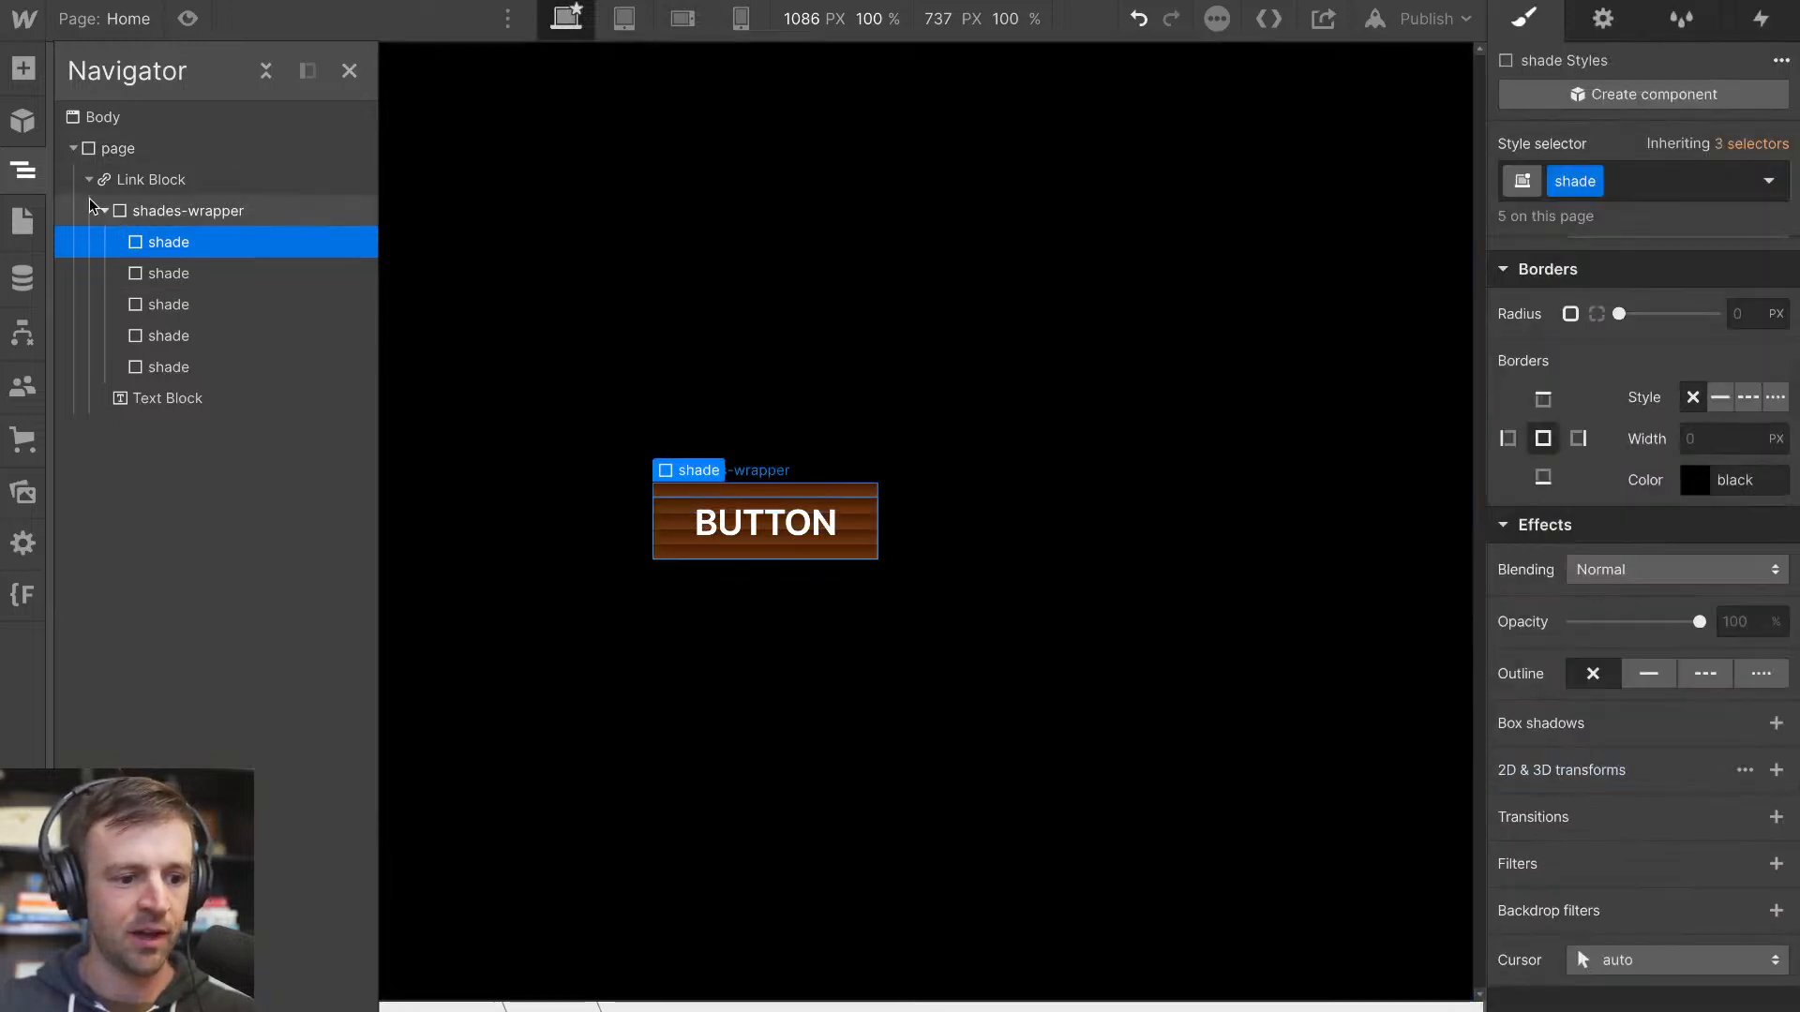
# Add a Div Block as the first child of the Link Block, above shades-wrapper, and give it the class light
pyautogui.click(23, 68)
pyautogui.moveTo(104, 506); pyautogui.dragTo(155, 199)
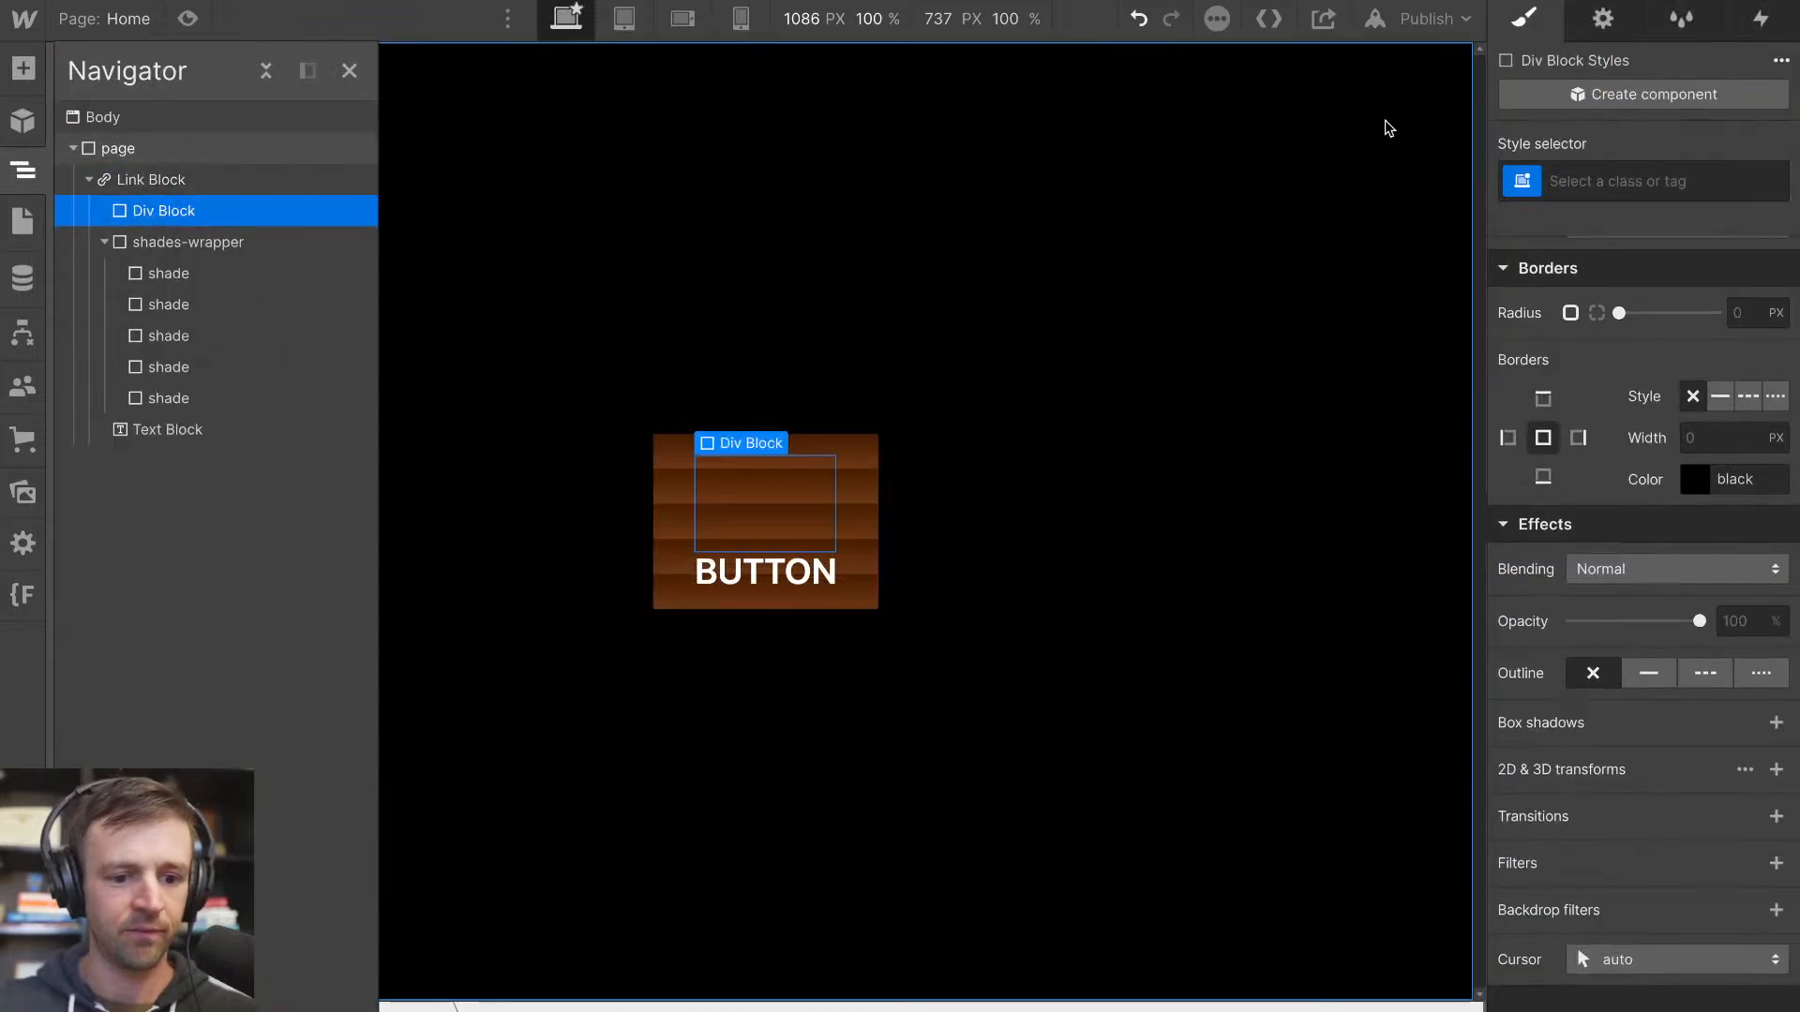
pyautogui.press('super+Return')
pyautogui.write('light')
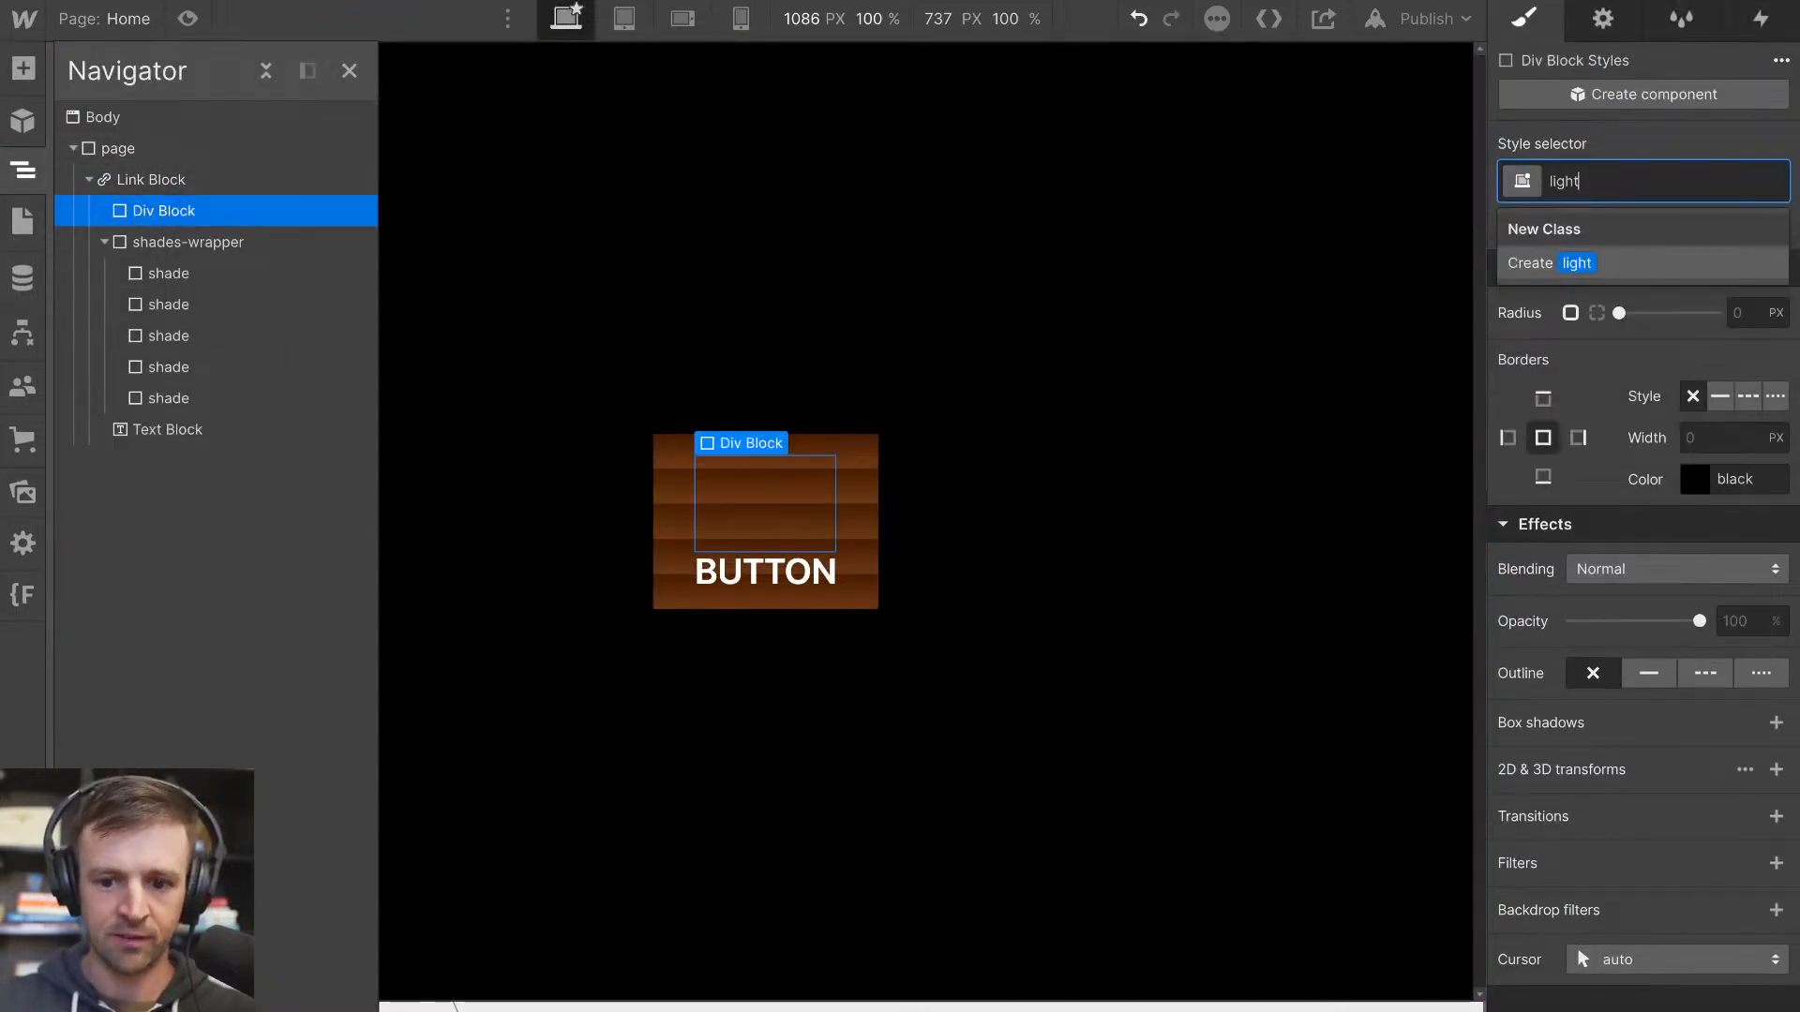
pyautogui.press('Return')
# Check the shade elements inside the shades-wrapper and collapse their list in the element tree
pyautogui.click(104, 242)
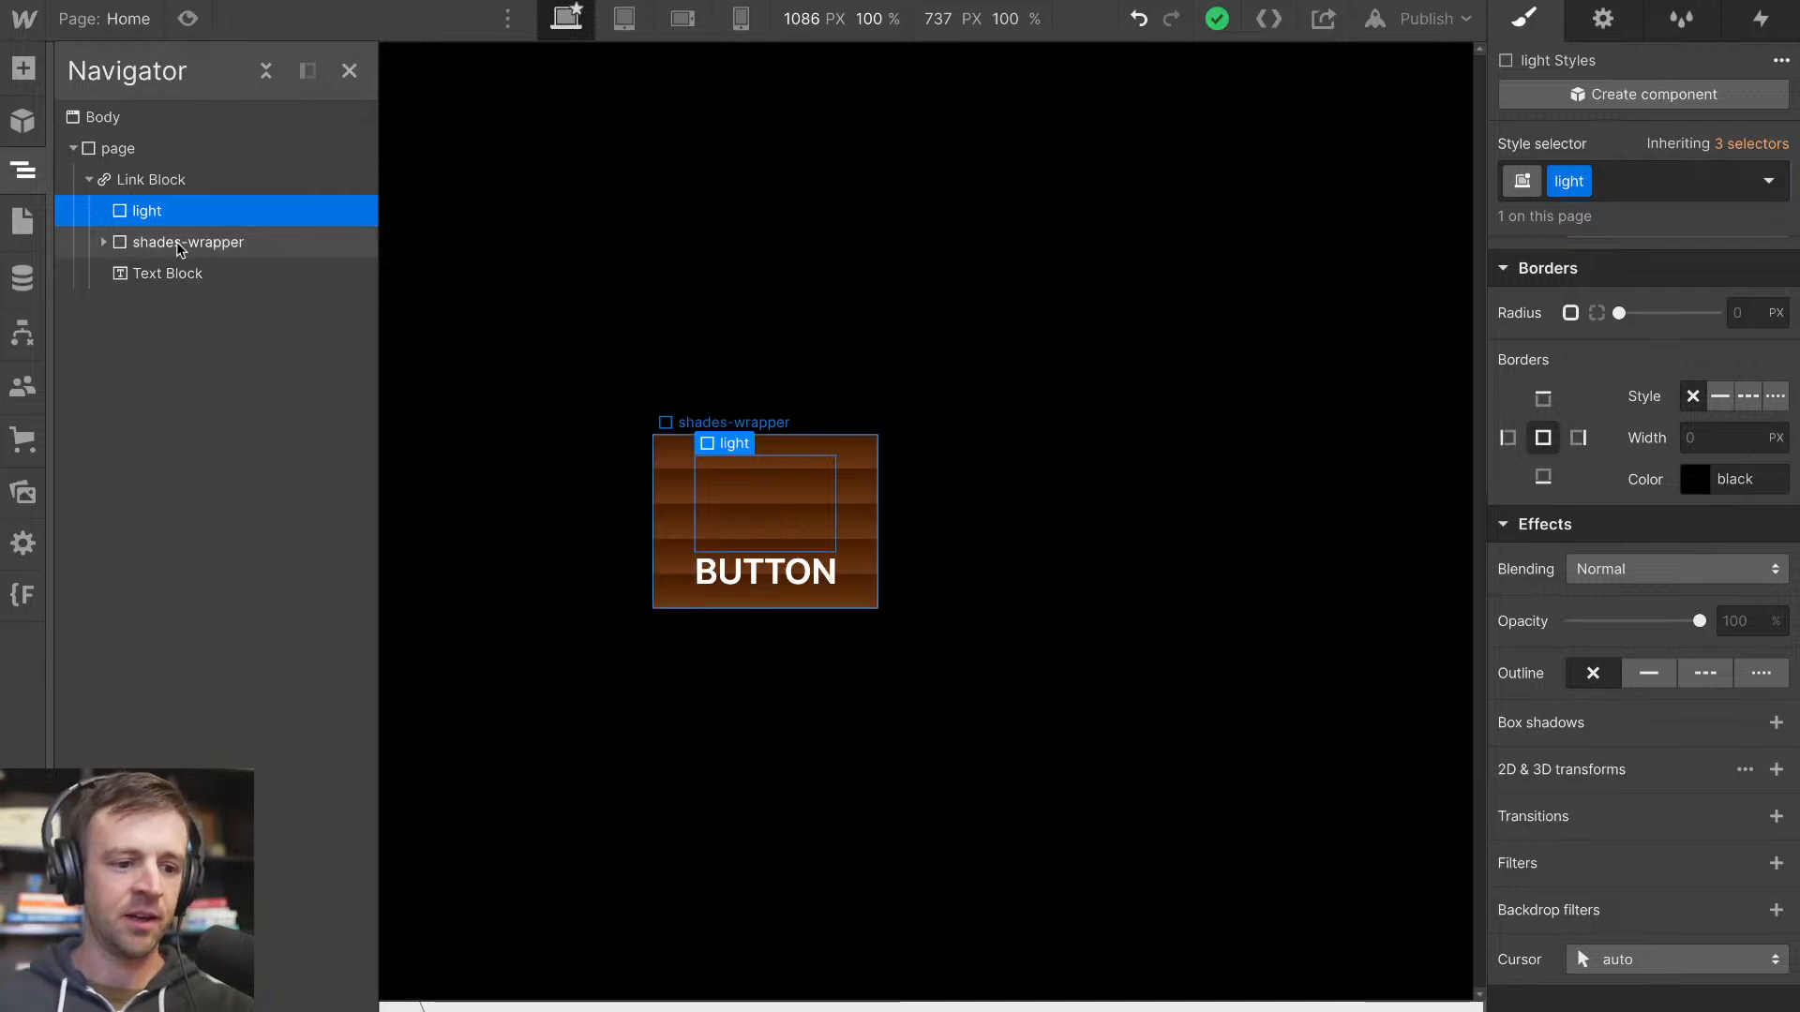
pyautogui.click(178, 243)
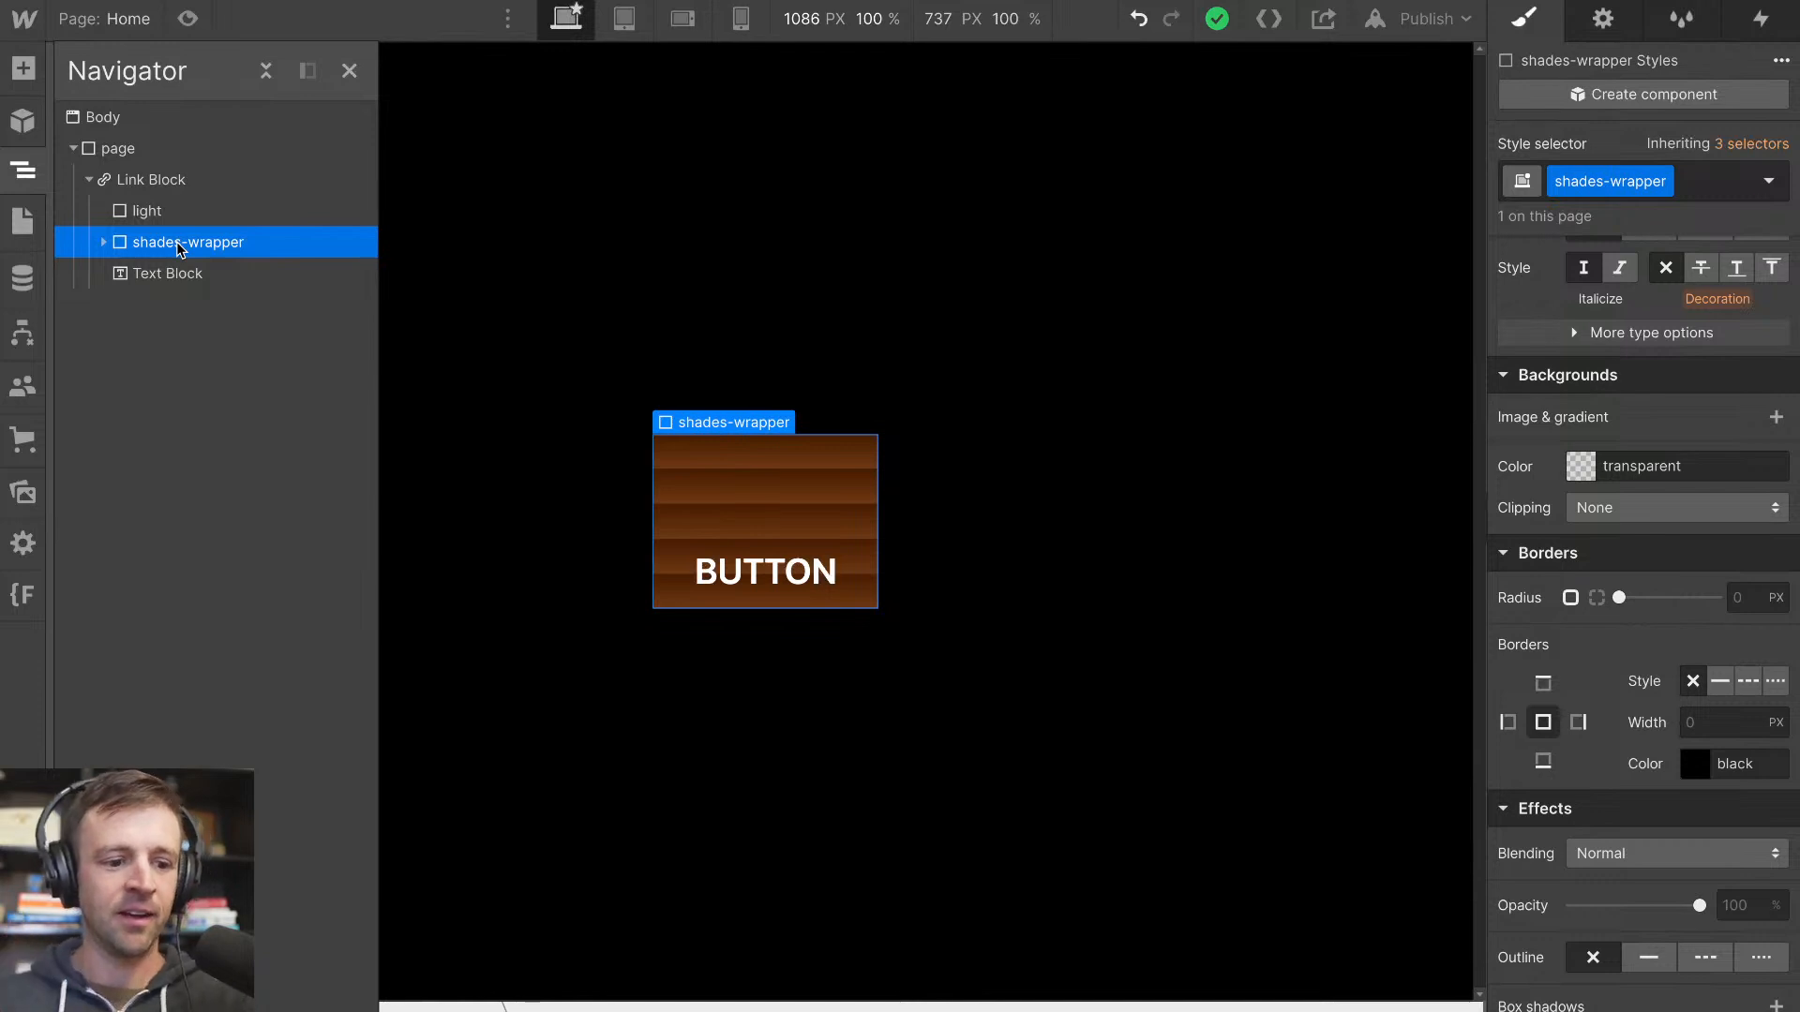
pyautogui.click(104, 243)
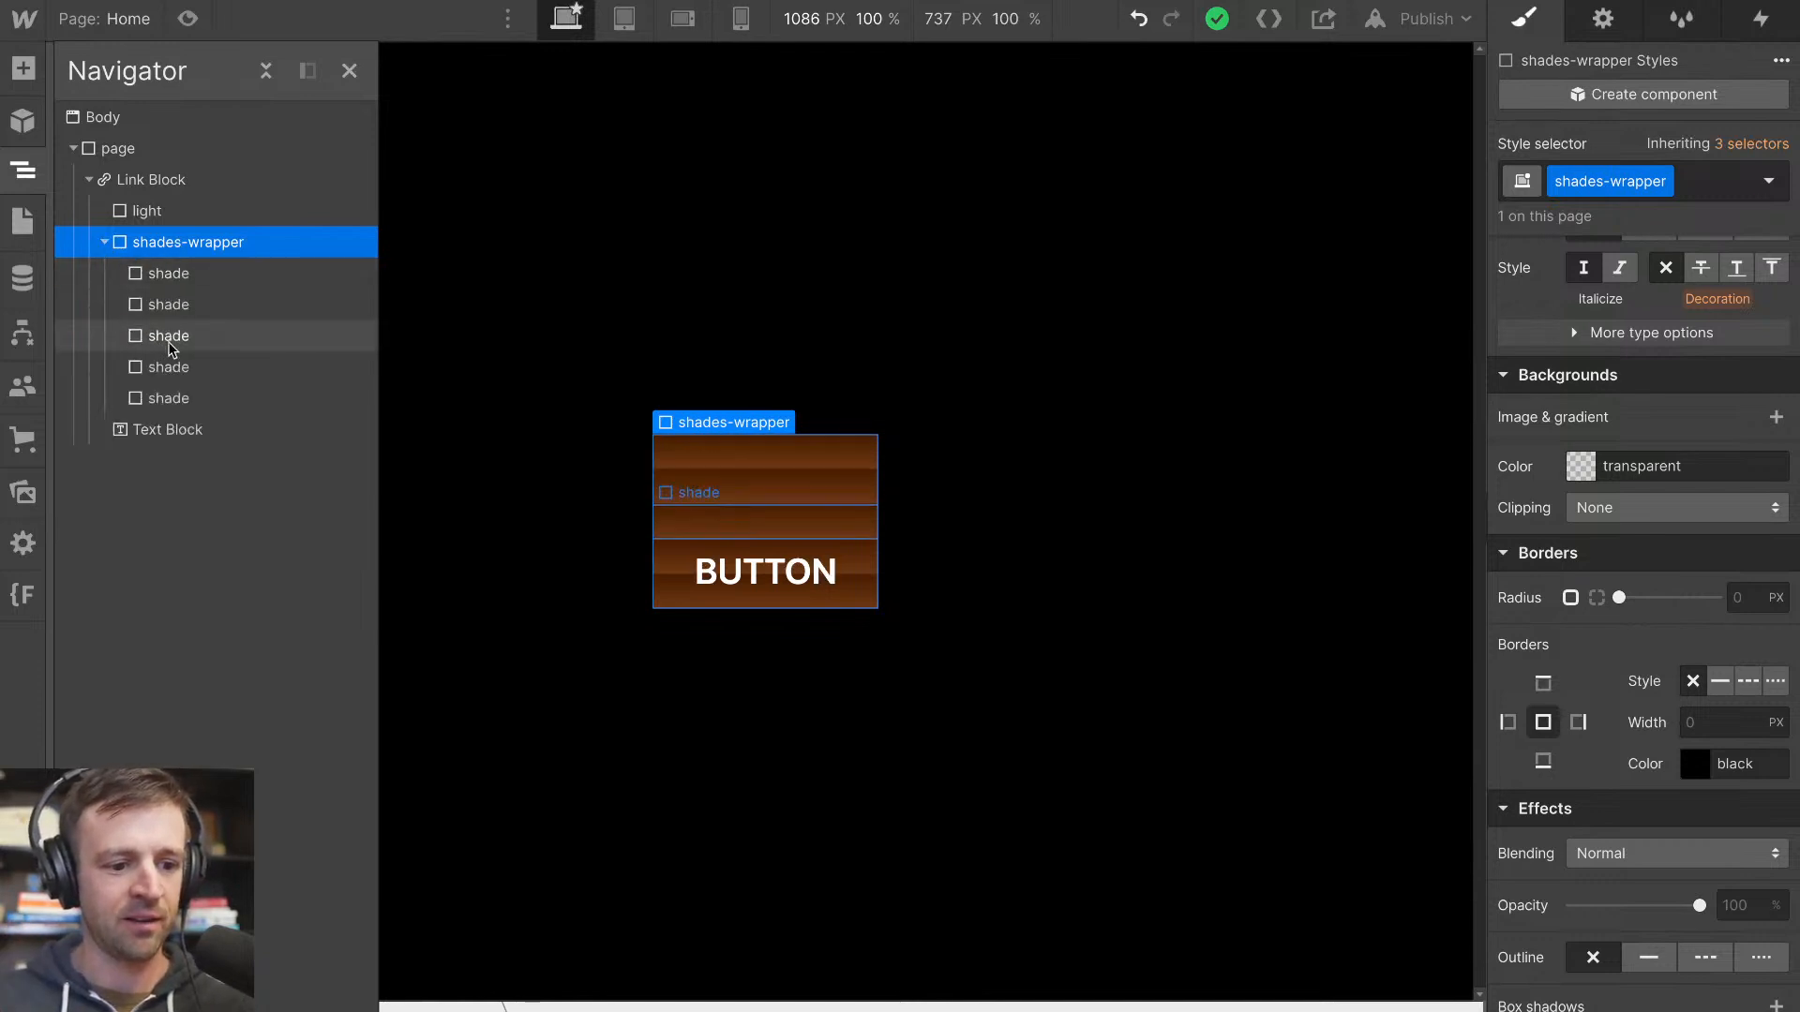
pyautogui.click(105, 244)
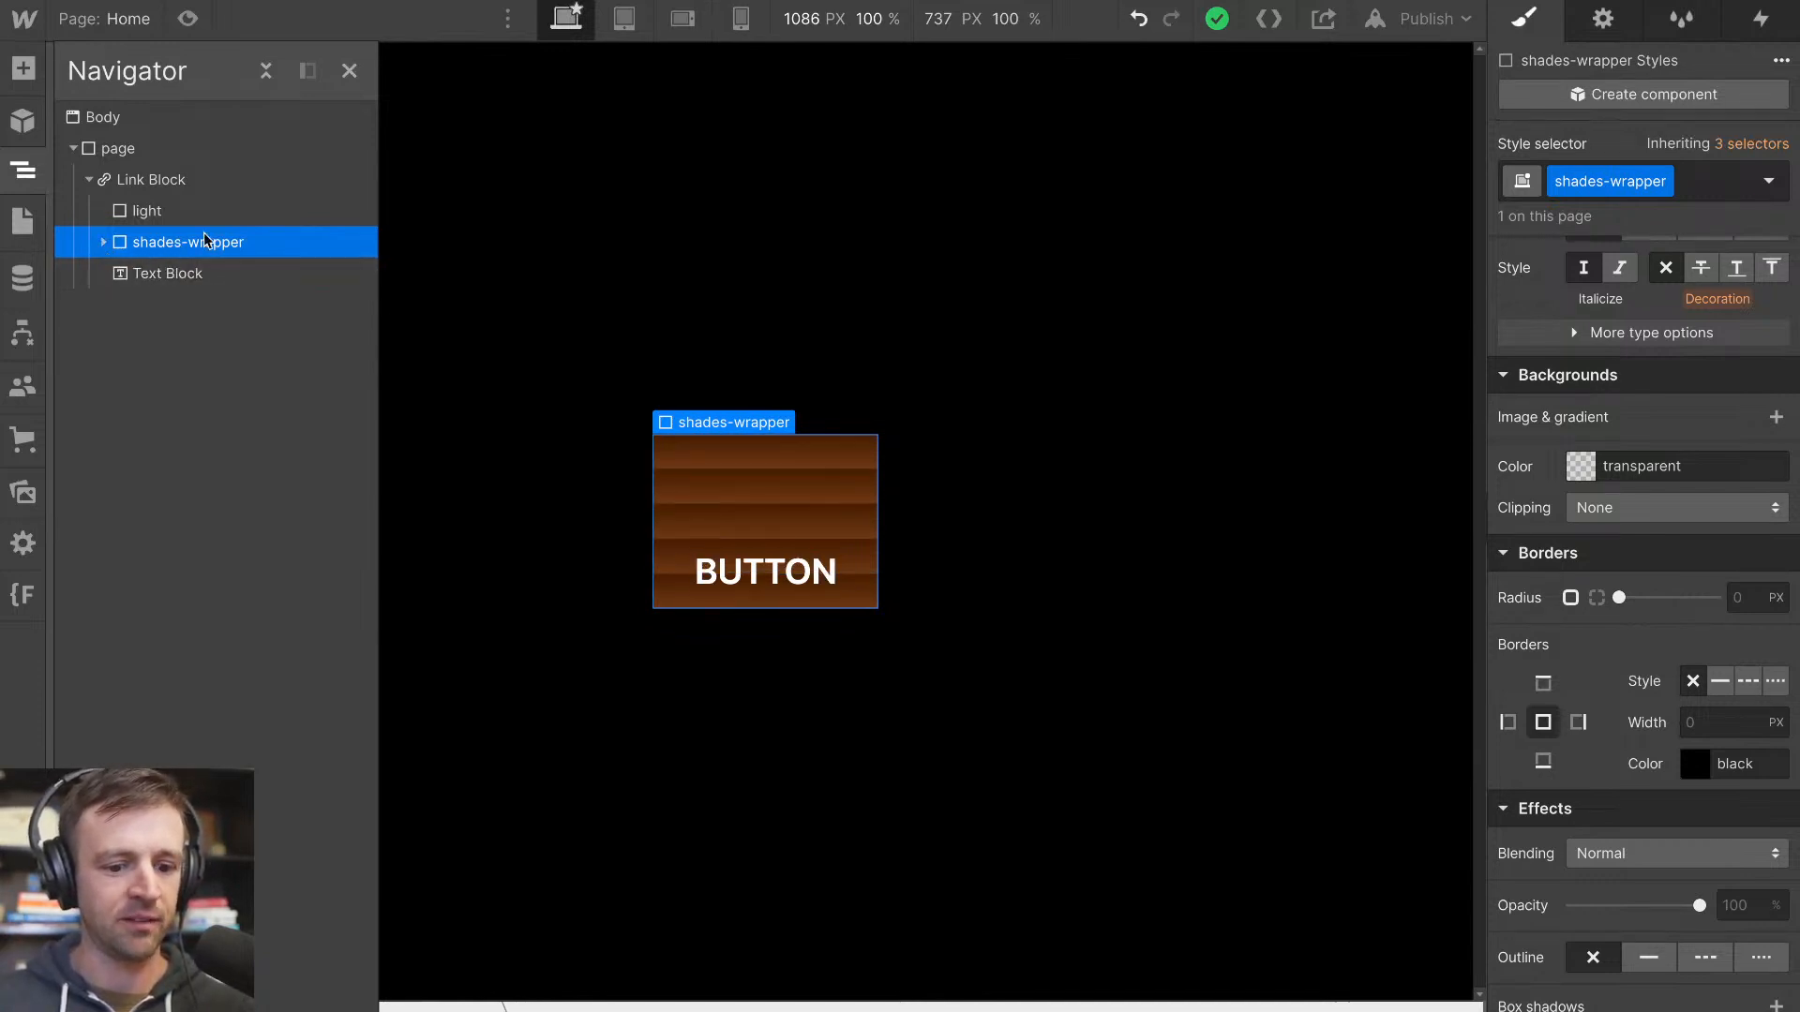
# Set the light element's position to Absolute, filling the Link Block with 0% offsets on all sides
pyautogui.click(177, 211)
pyautogui.scroll(10, 1664, 394)
pyautogui.scroll(-1, 1654, 600)
pyautogui.click(1633, 806)
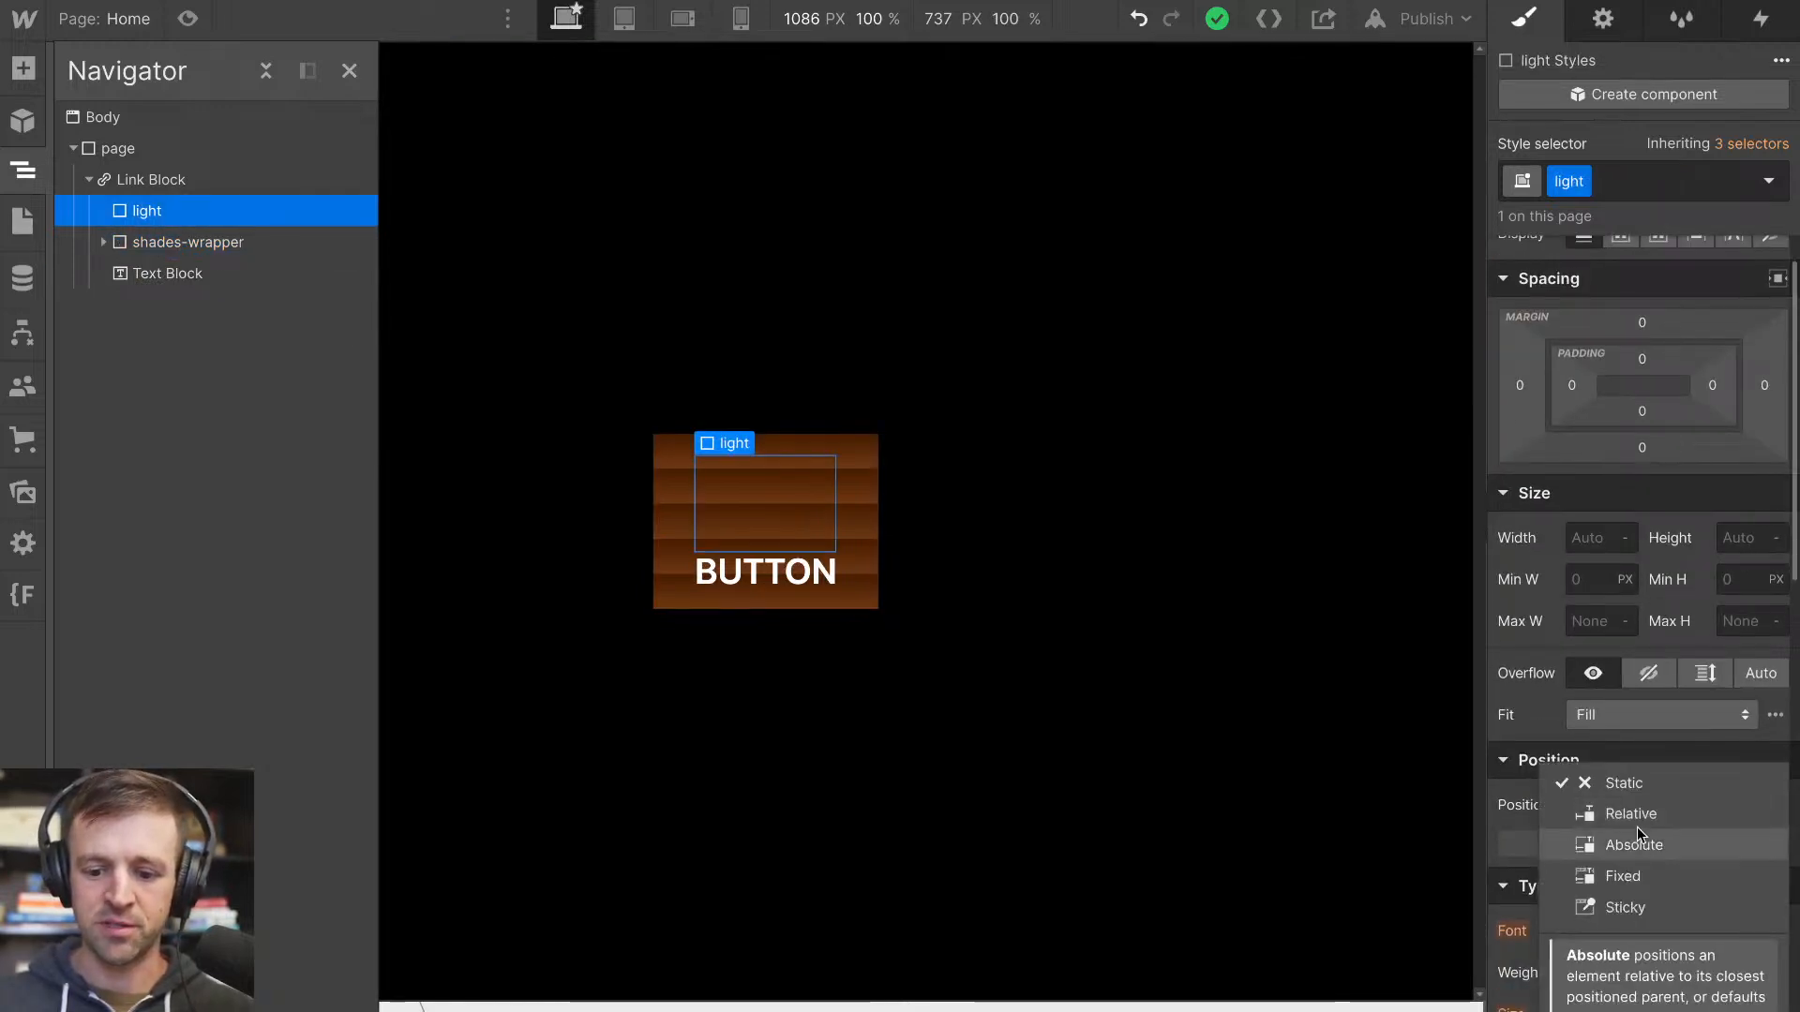
pyautogui.click(1636, 844)
pyautogui.click(1767, 842)
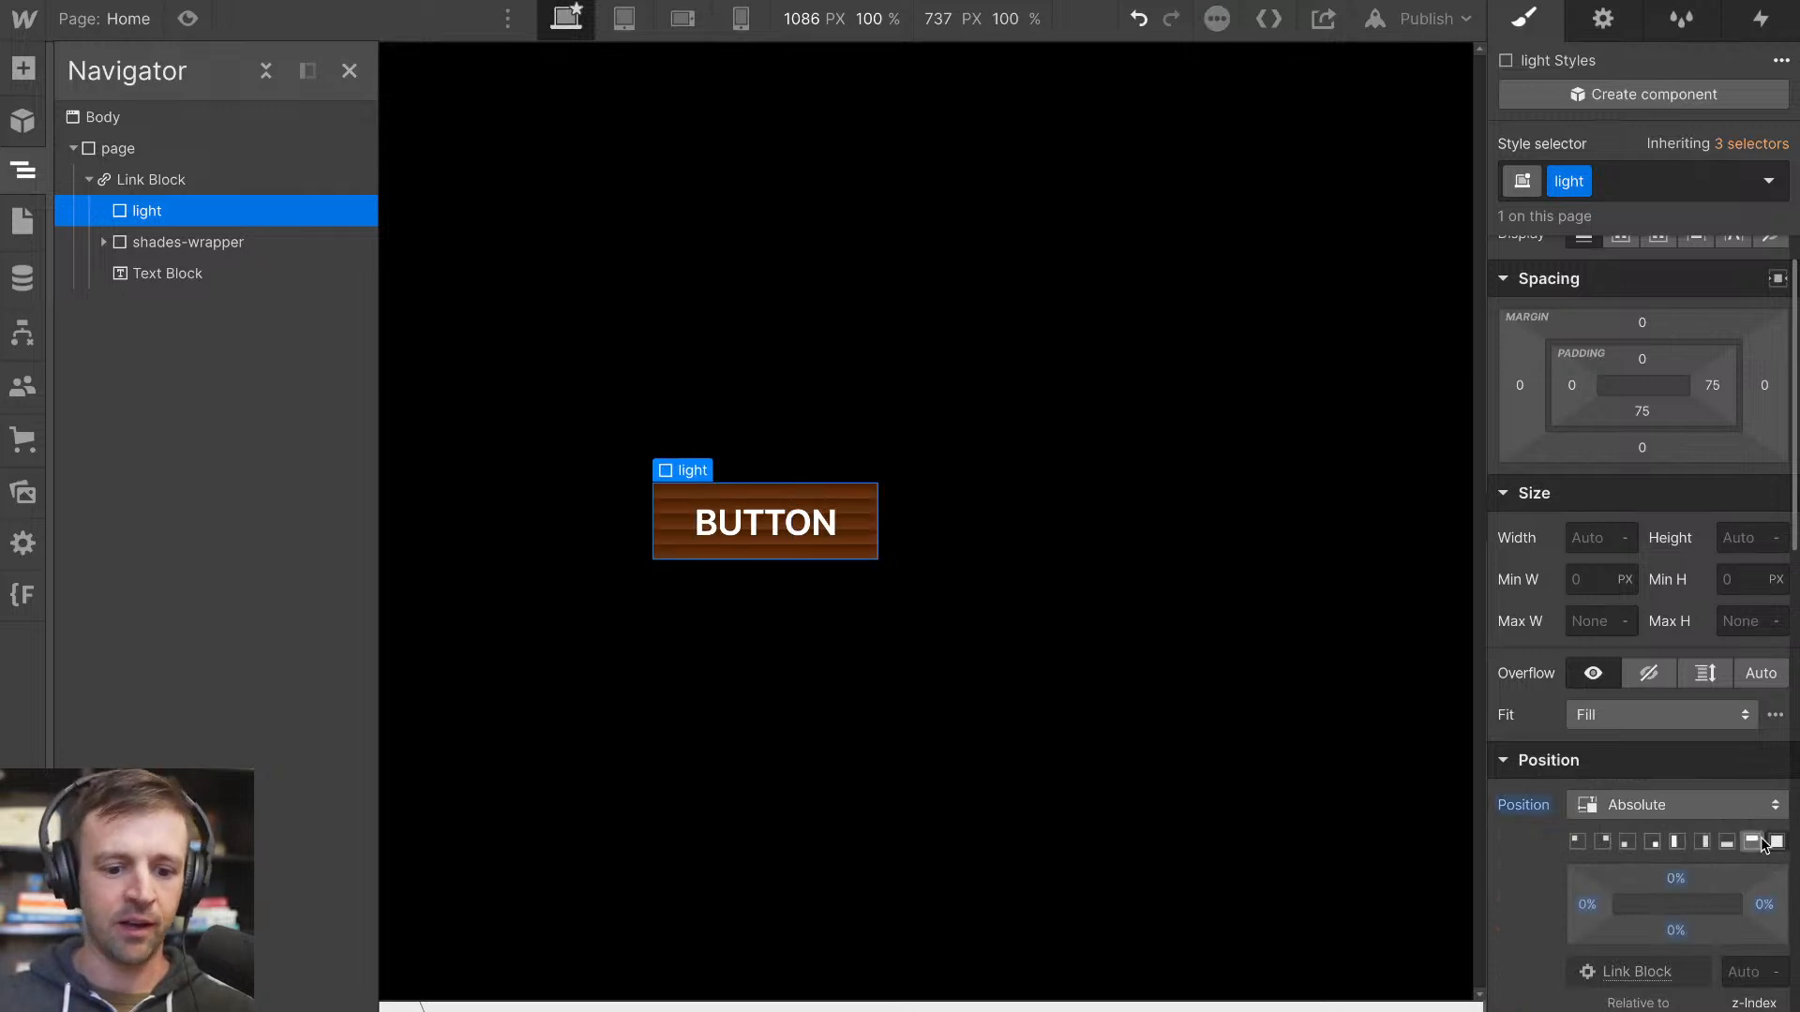
# Shift the hue of the light element's background colour to a warm orange-yellow
pyautogui.scroll(-8, 1597, 719)
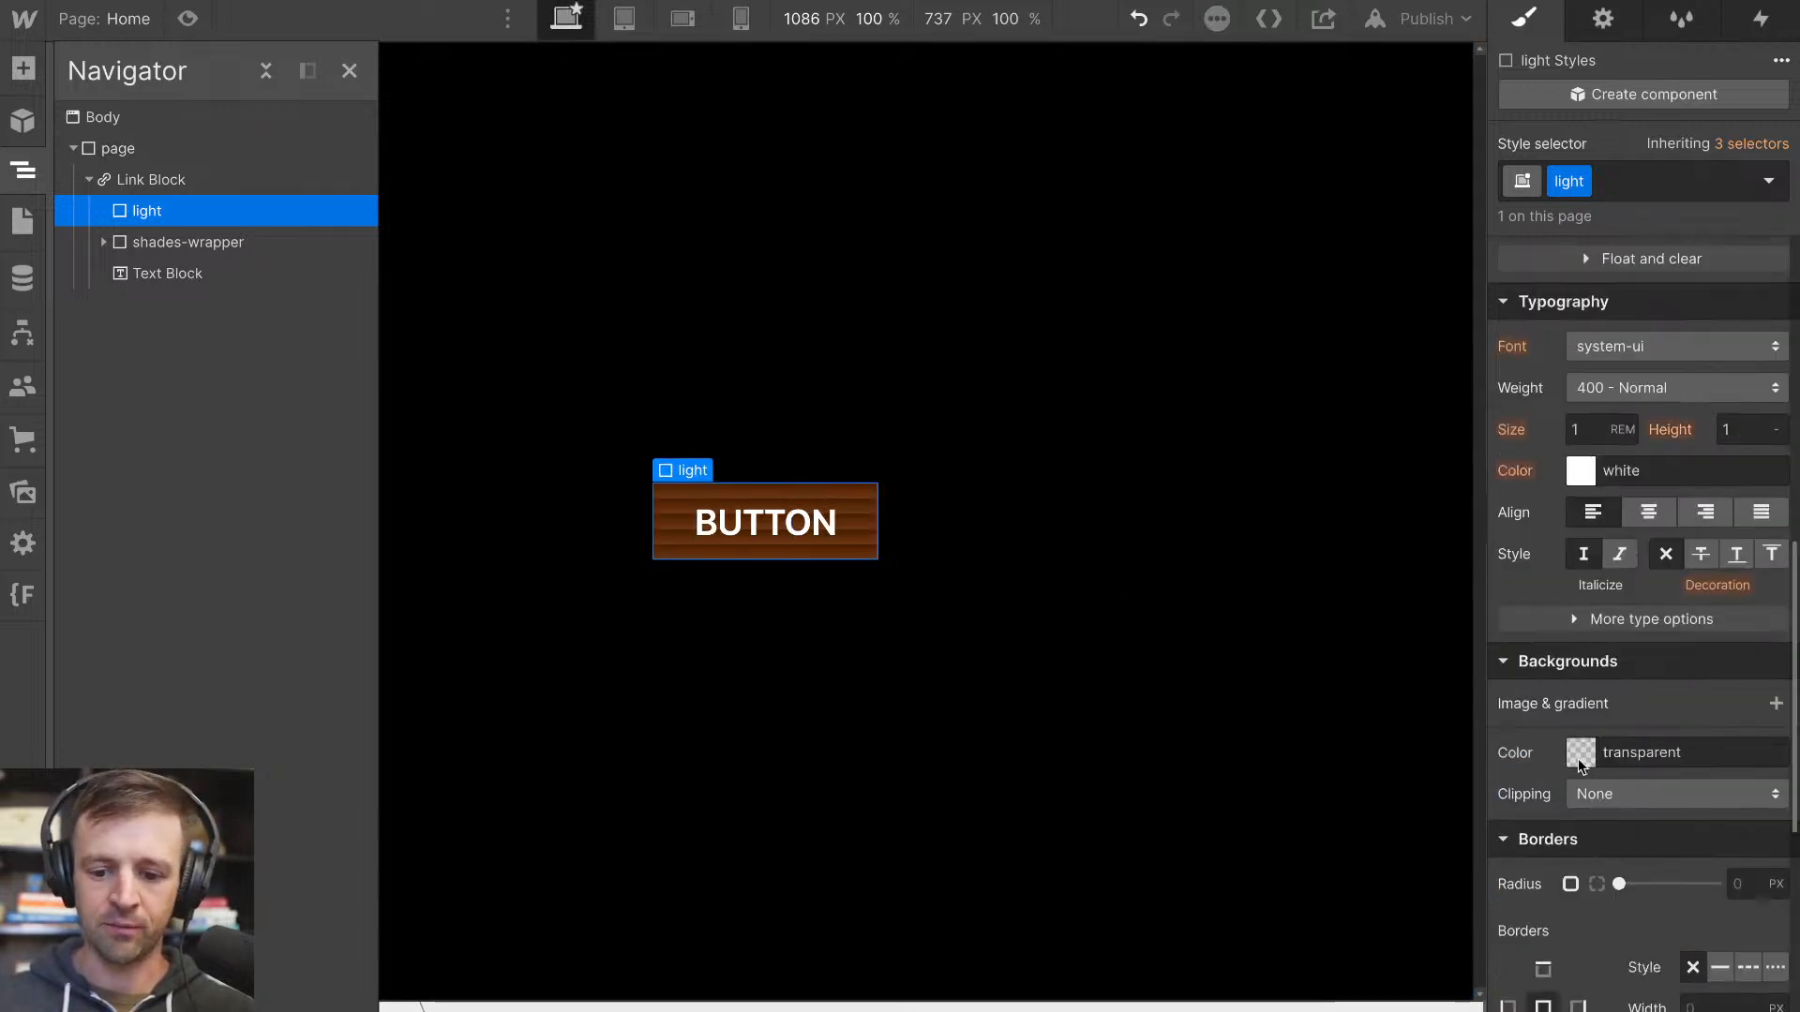
pyautogui.click(1580, 753)
pyautogui.click(1586, 550)
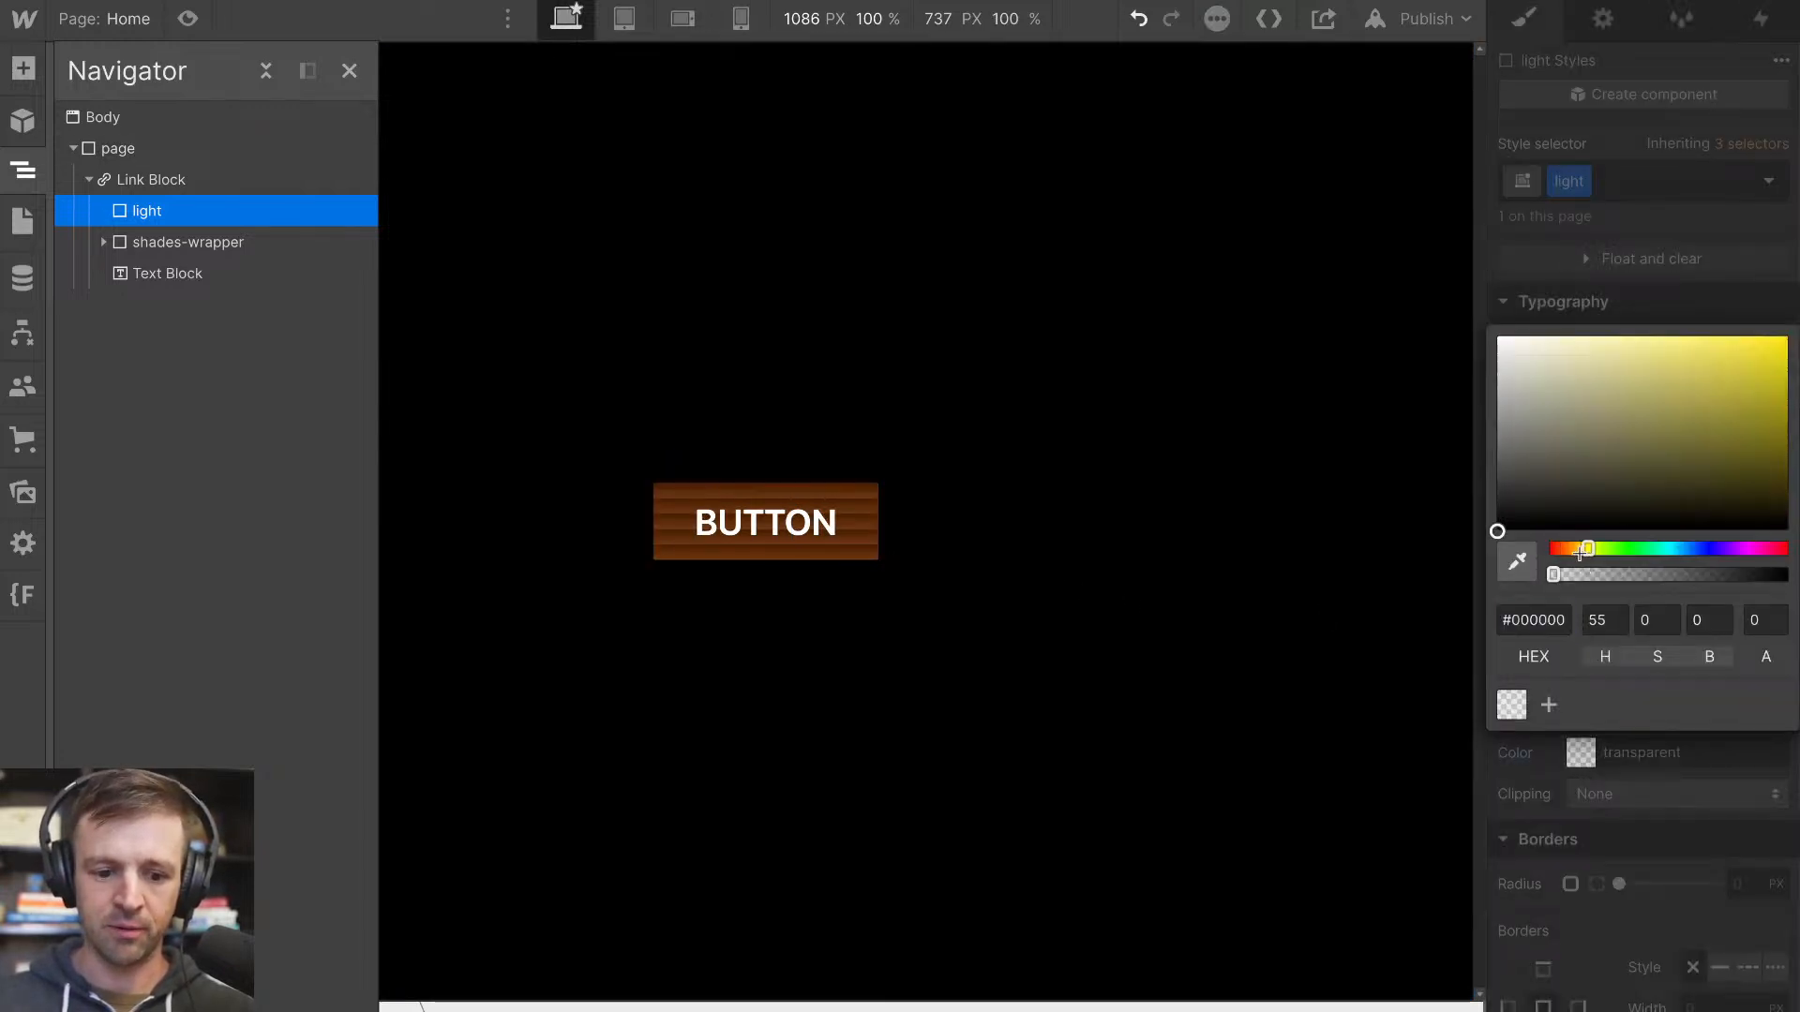
pyautogui.moveTo(1582, 554); pyautogui.dragTo(1578, 554)
pyautogui.click(1612, 299)
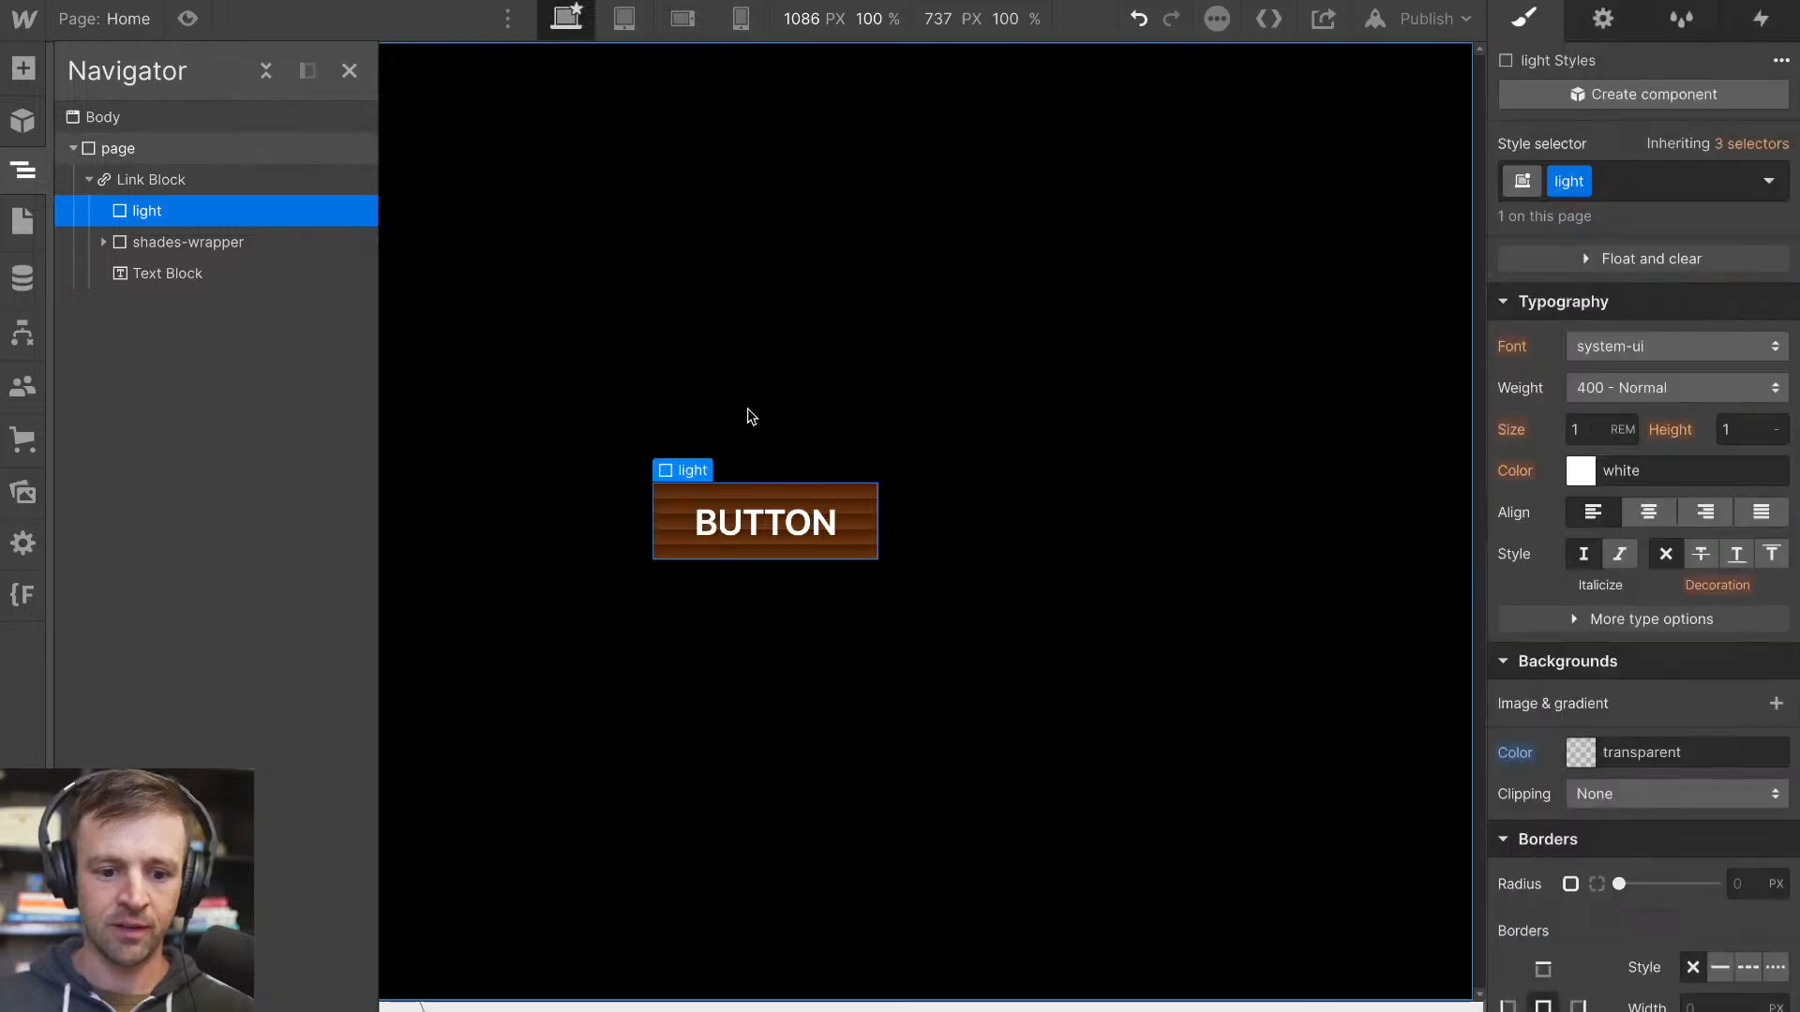
# Add a Scale transform to the shade class and reduce its vertical scale so gaps open between the shades
pyautogui.click(727, 487)
pyautogui.scroll(6, 1759, 484)
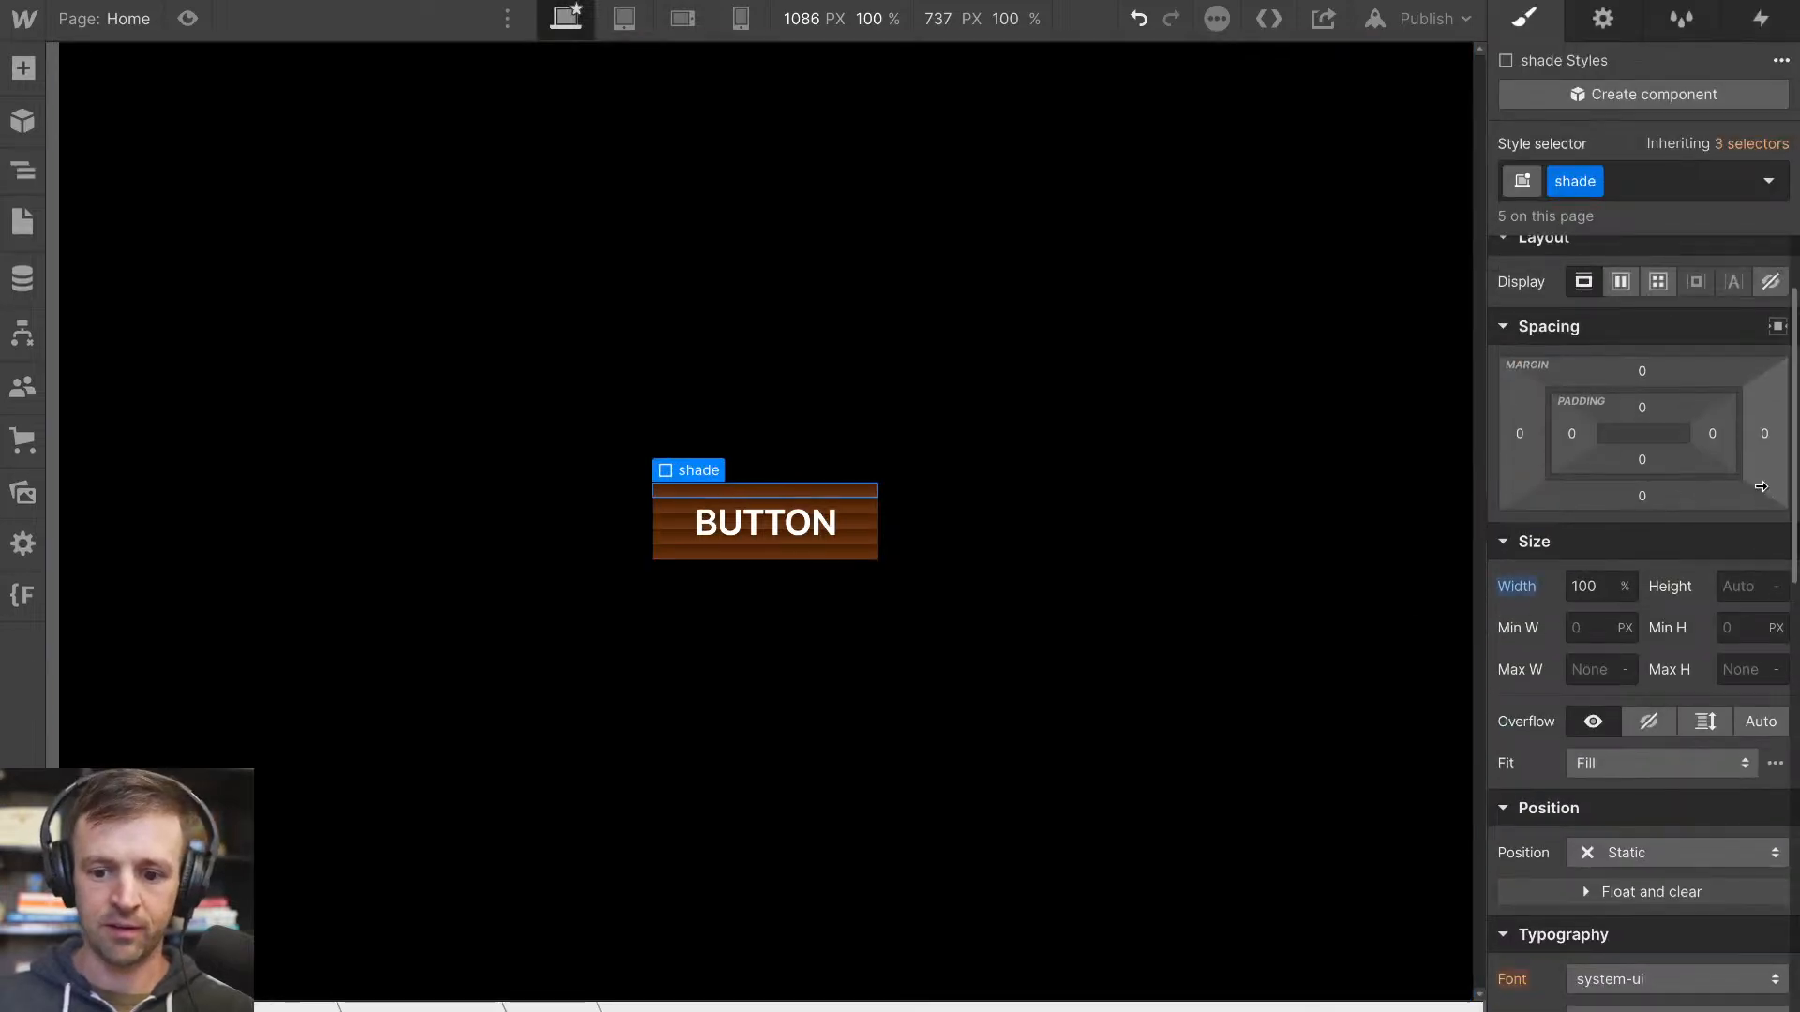
pyautogui.scroll(-10, 1760, 487)
pyautogui.click(1775, 770)
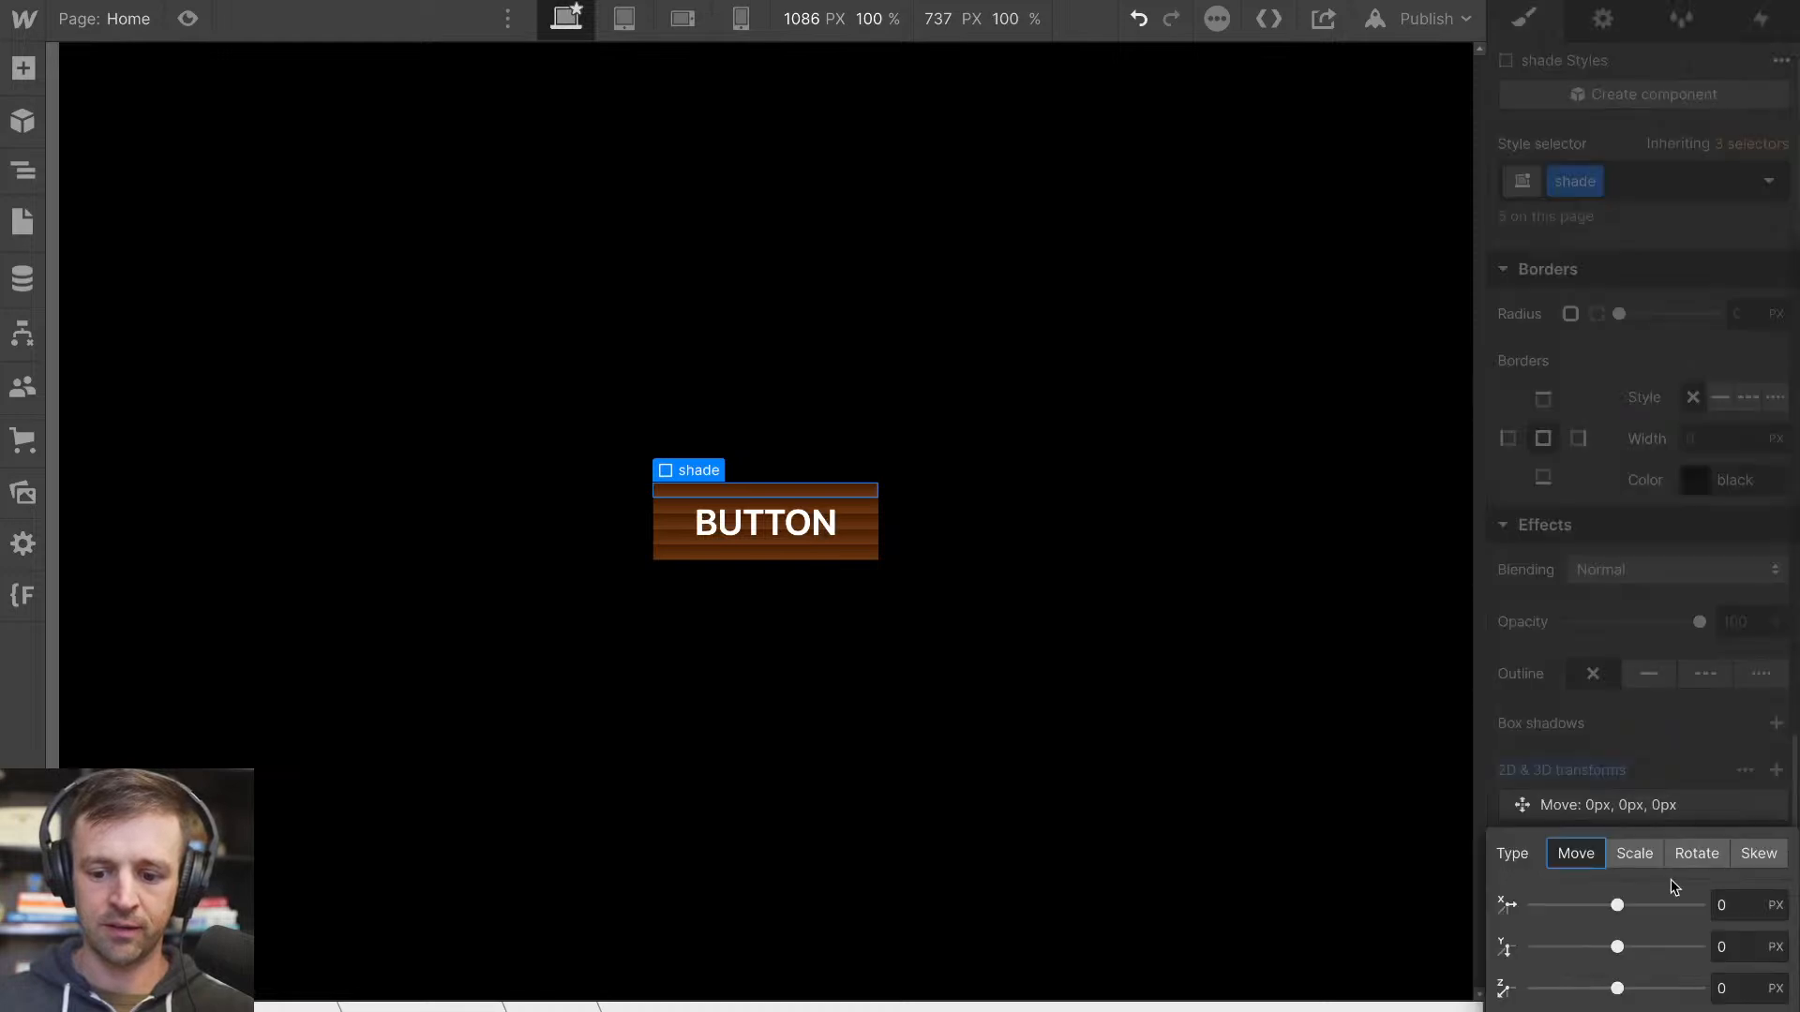
pyautogui.click(1633, 854)
pyautogui.moveTo(1612, 942); pyautogui.dragTo(1583, 941)
pyautogui.click(264, 278)
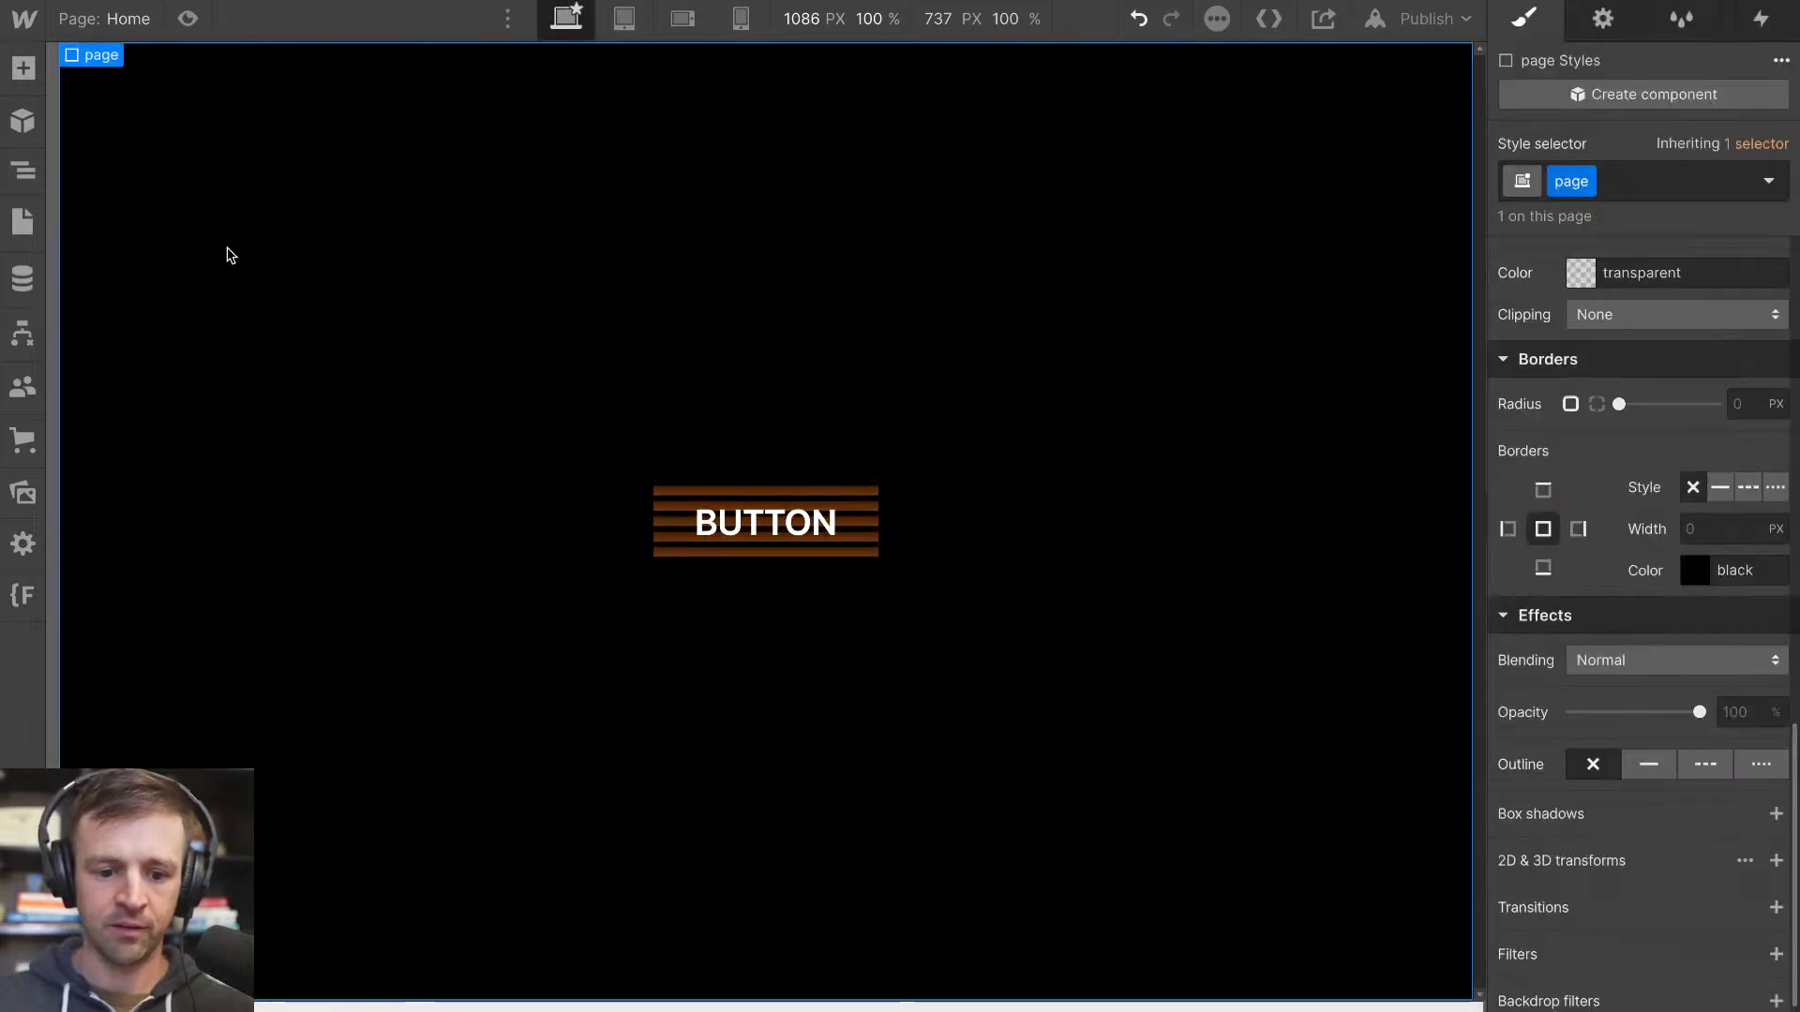
# Set the light element's background colour to the opaque warm off-white #fff8e6
pyautogui.click(22, 170)
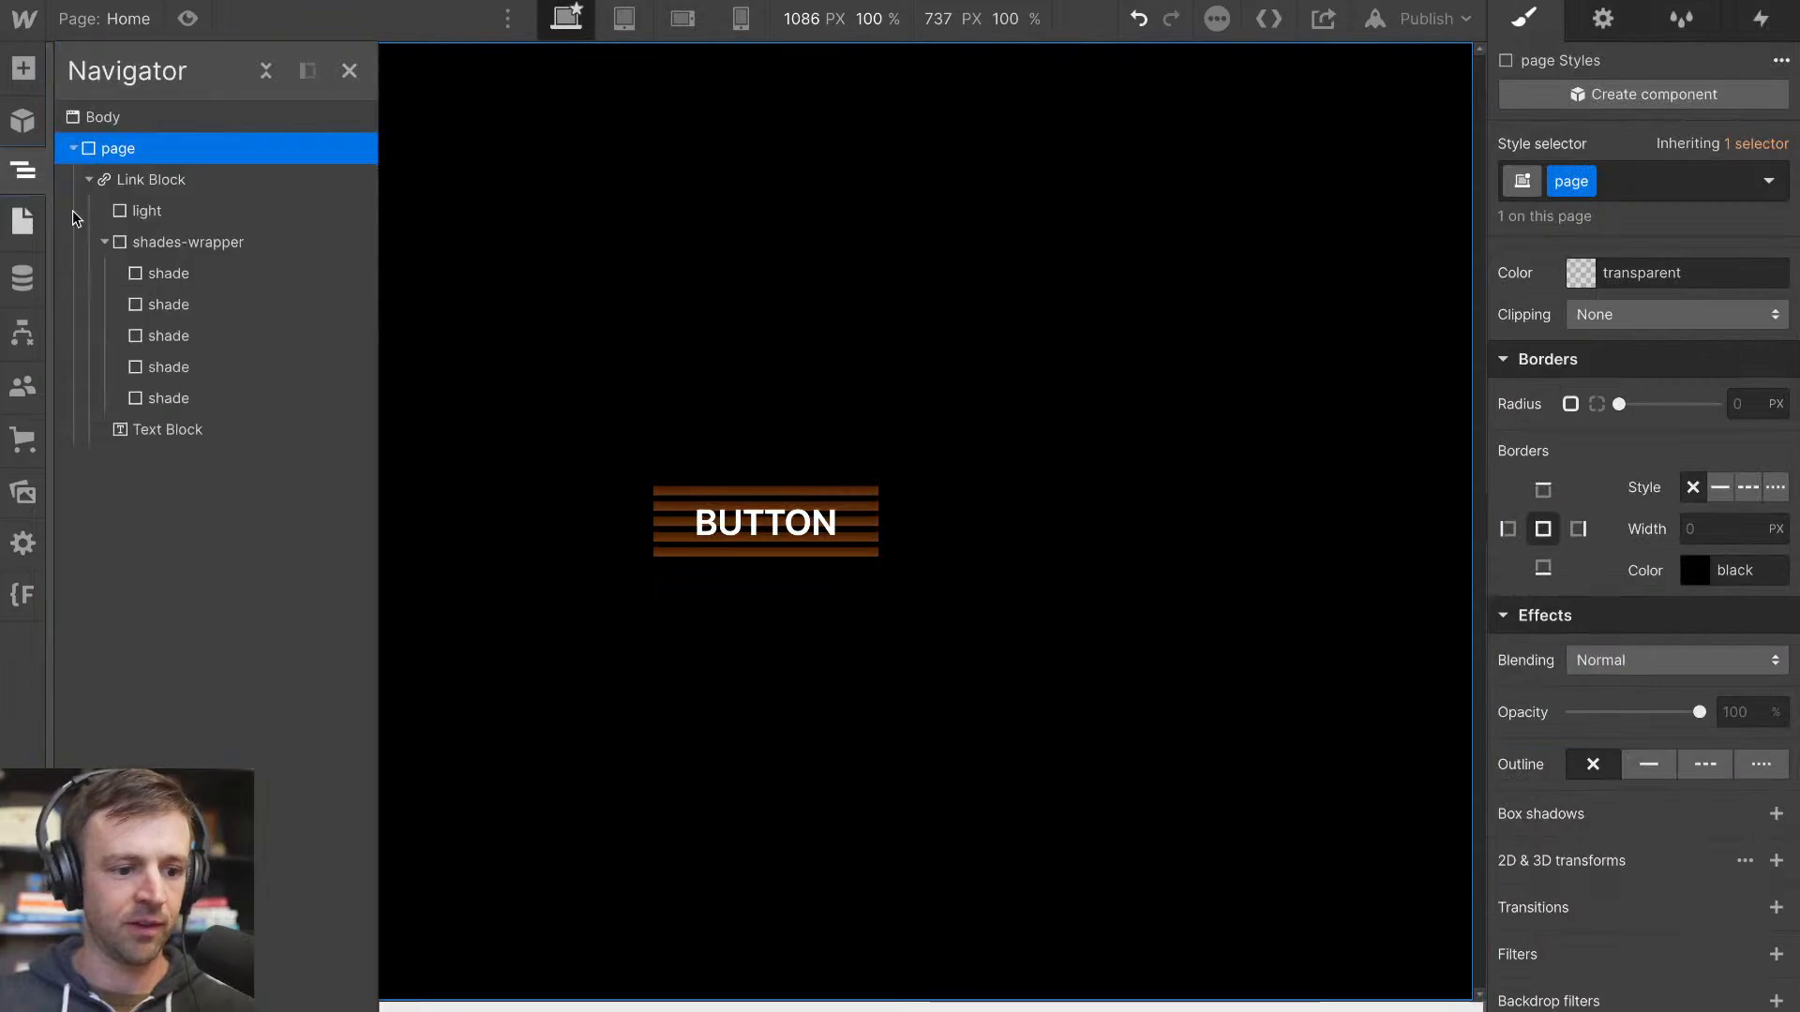
pyautogui.click(147, 211)
pyautogui.scroll(-1, 1593, 624)
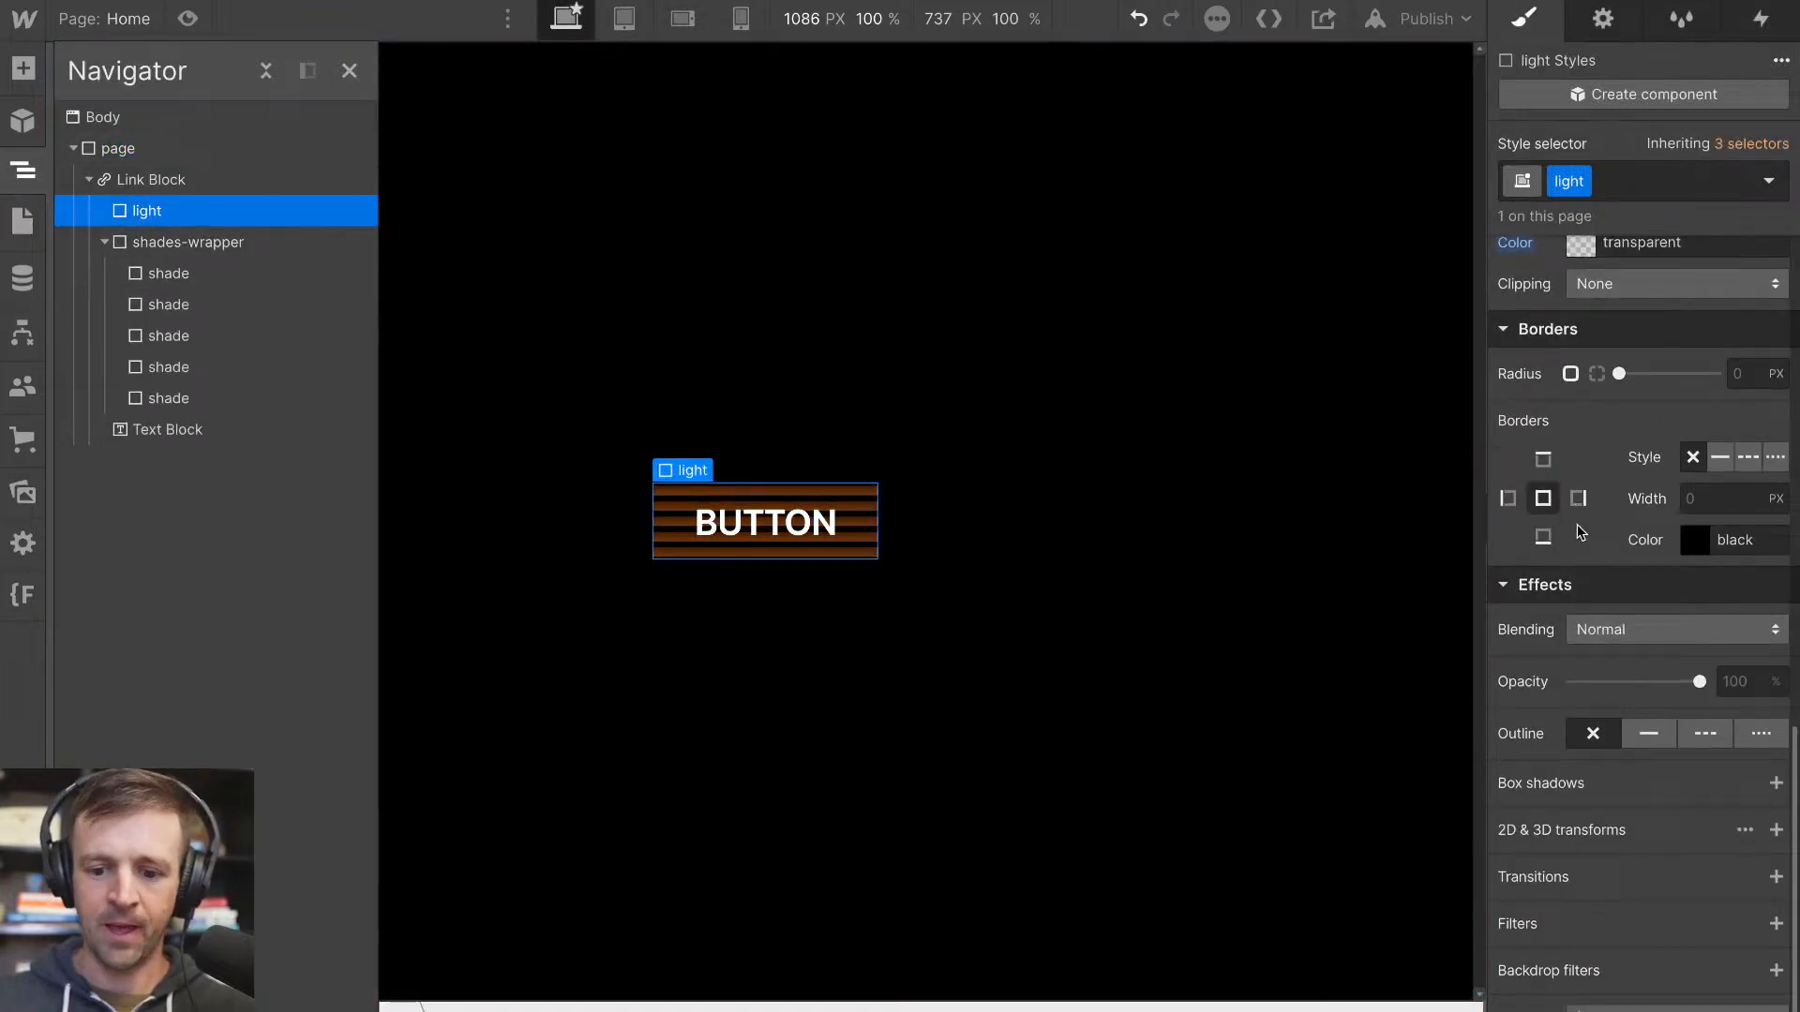
pyautogui.scroll(5, 1571, 508)
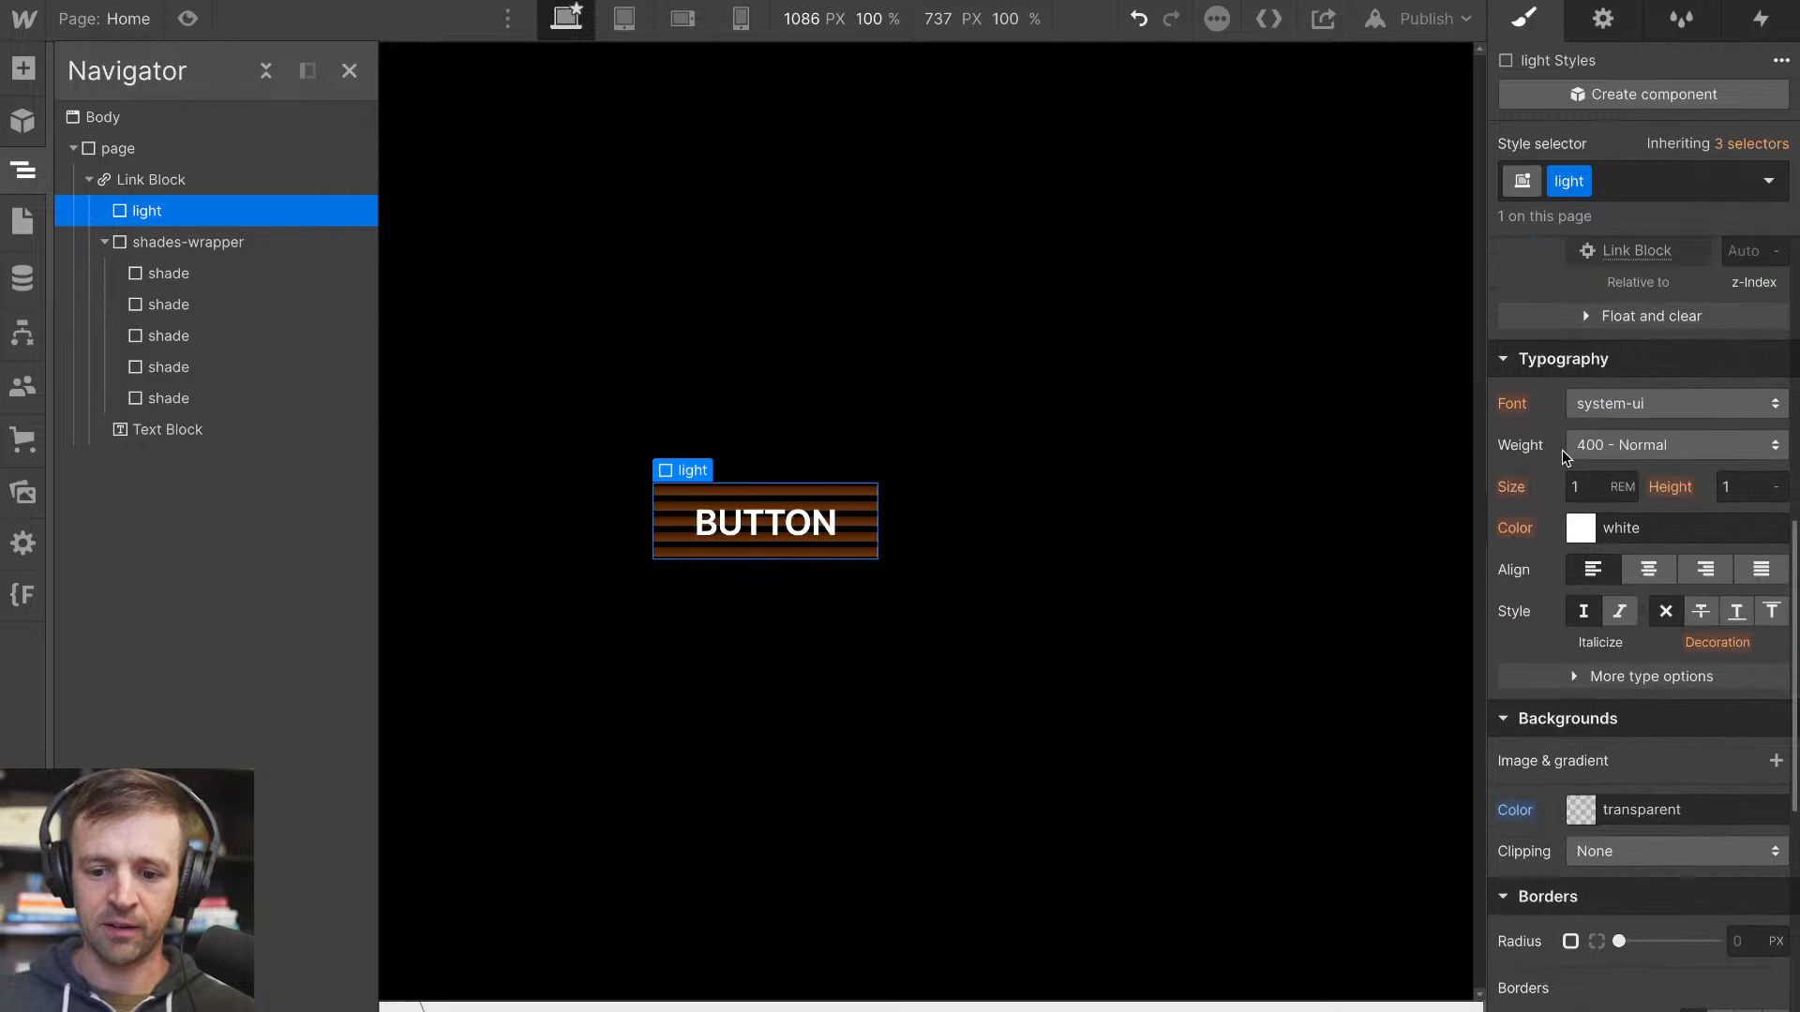
pyautogui.click(1582, 814)
pyautogui.moveTo(1629, 517); pyautogui.dragTo(1523, 370)
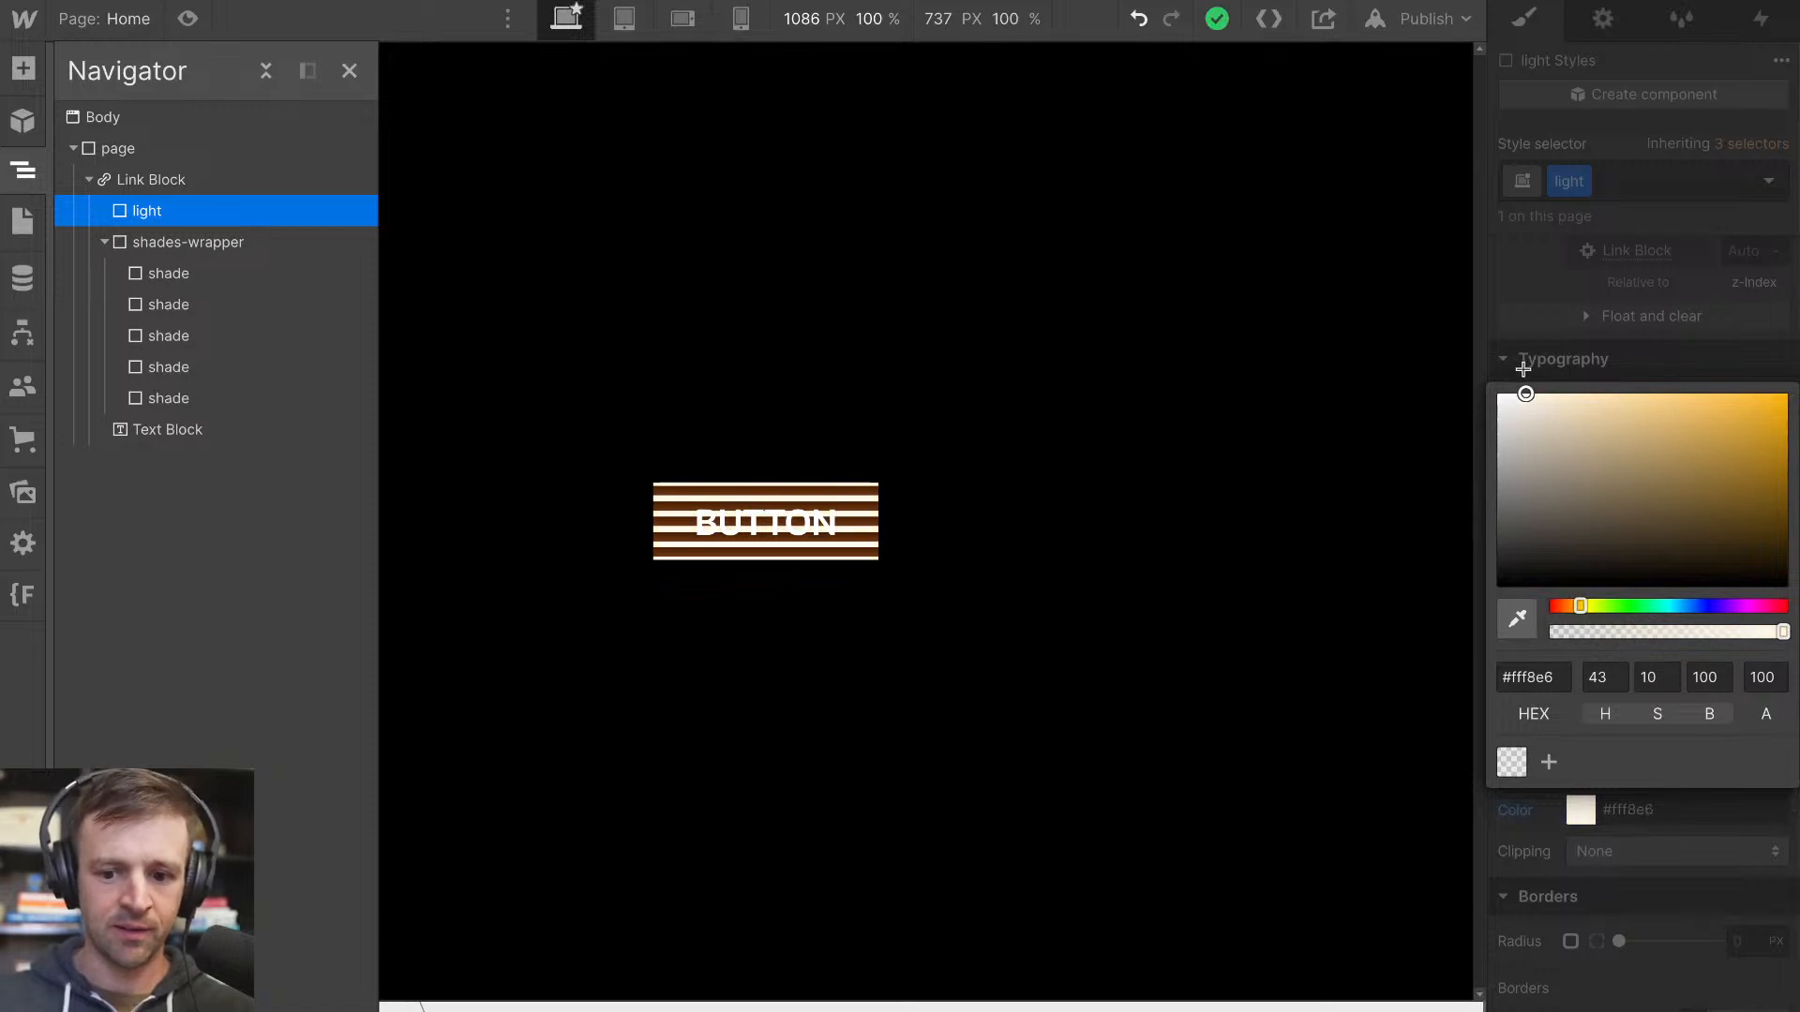
pyautogui.click(1557, 352)
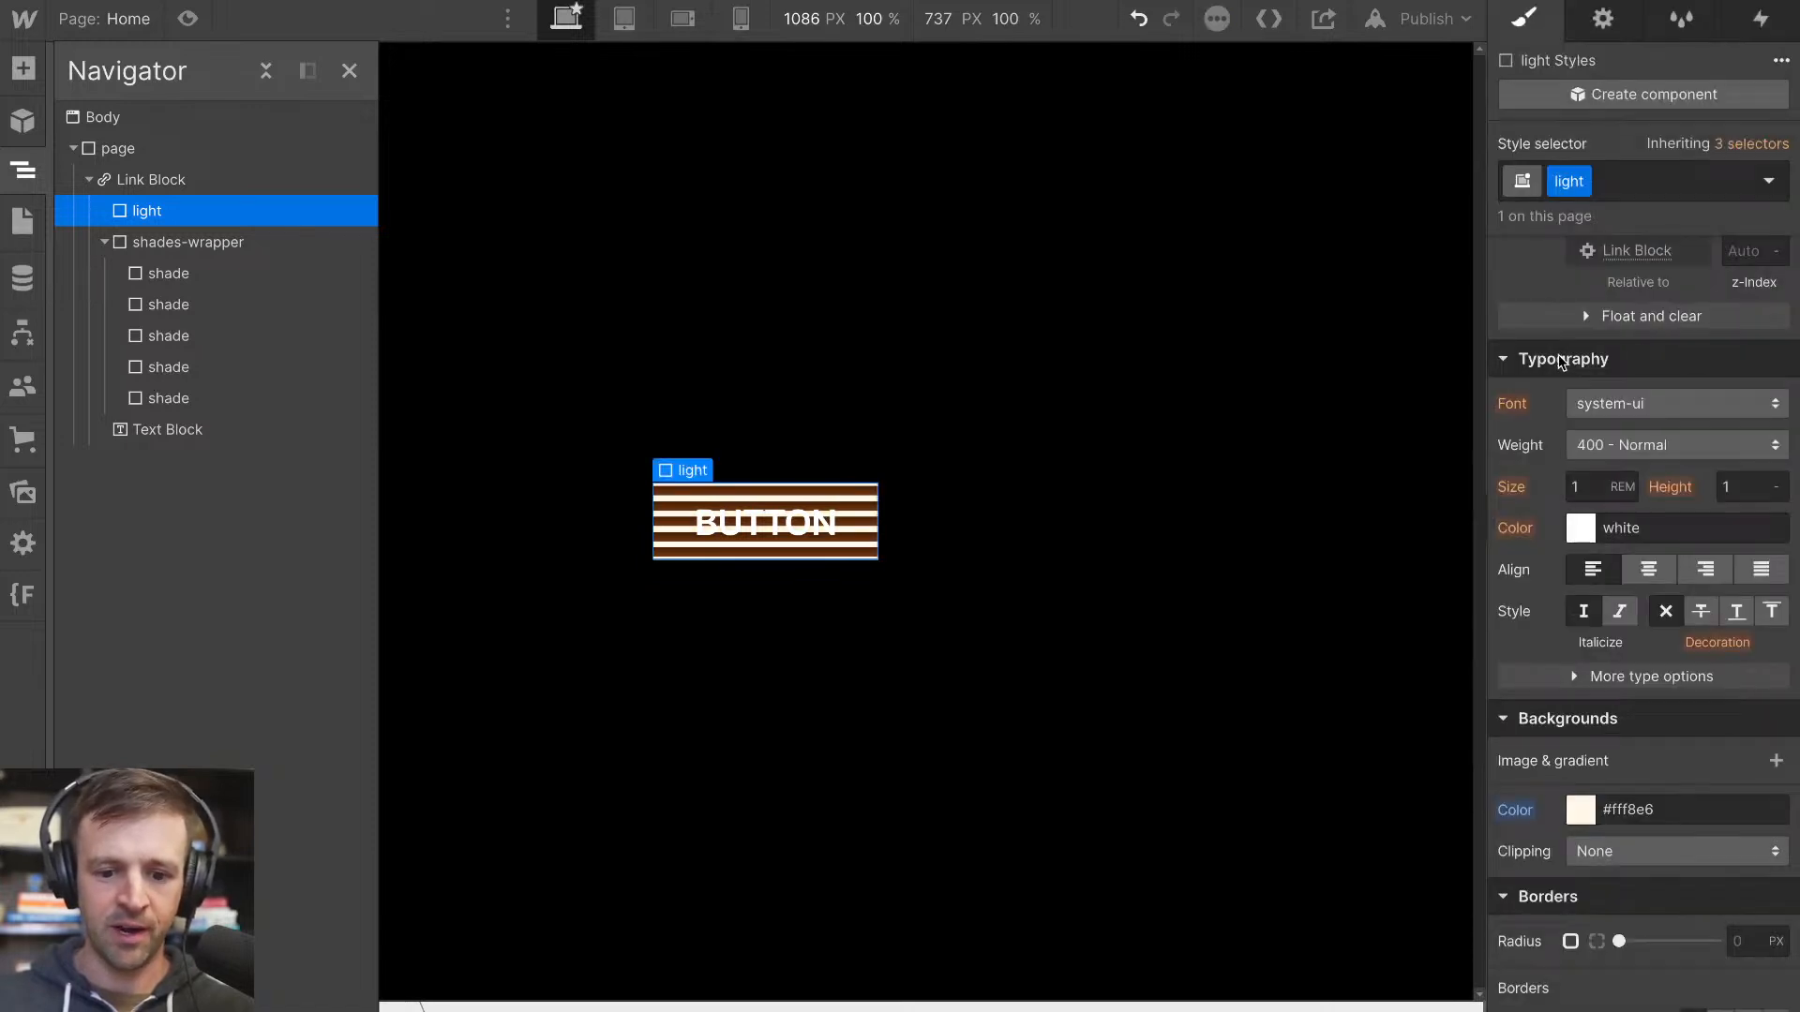
# Collapse the shades-wrapper's children in the element tree
pyautogui.scroll(2, 1629, 474)
pyautogui.scroll(-2, 1629, 632)
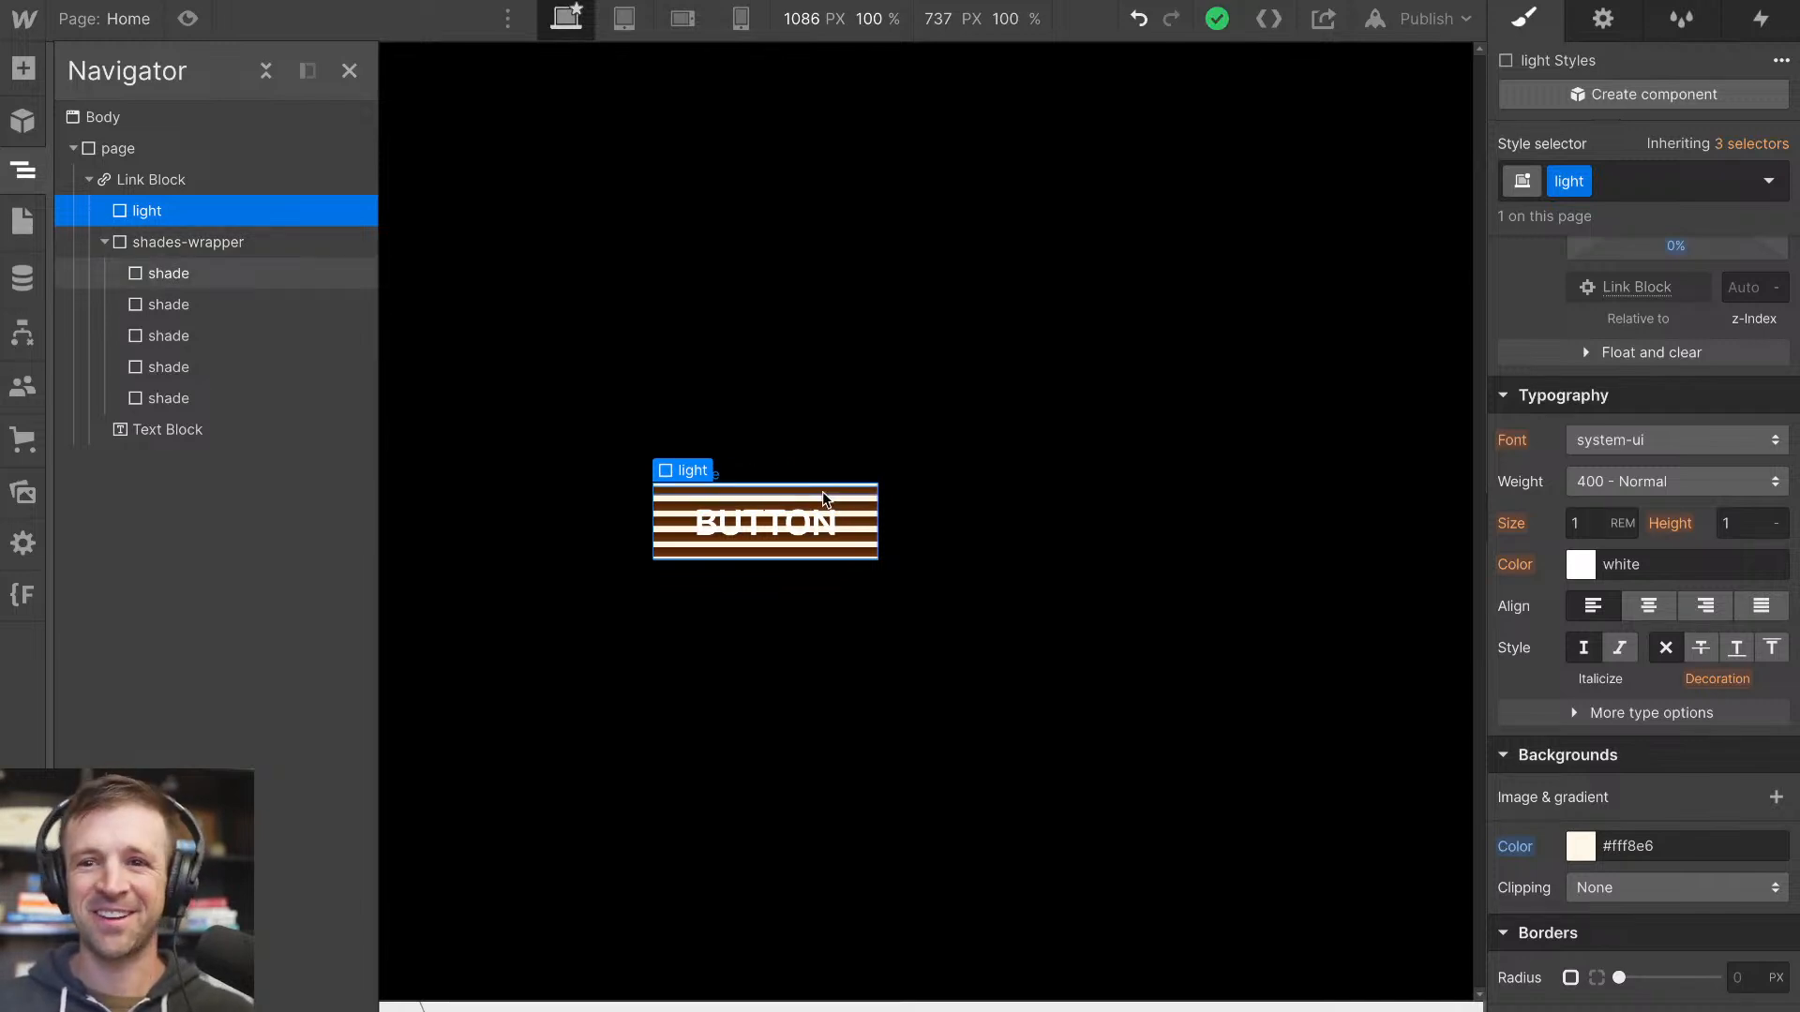
pyautogui.click(105, 243)
pyautogui.click(105, 243)
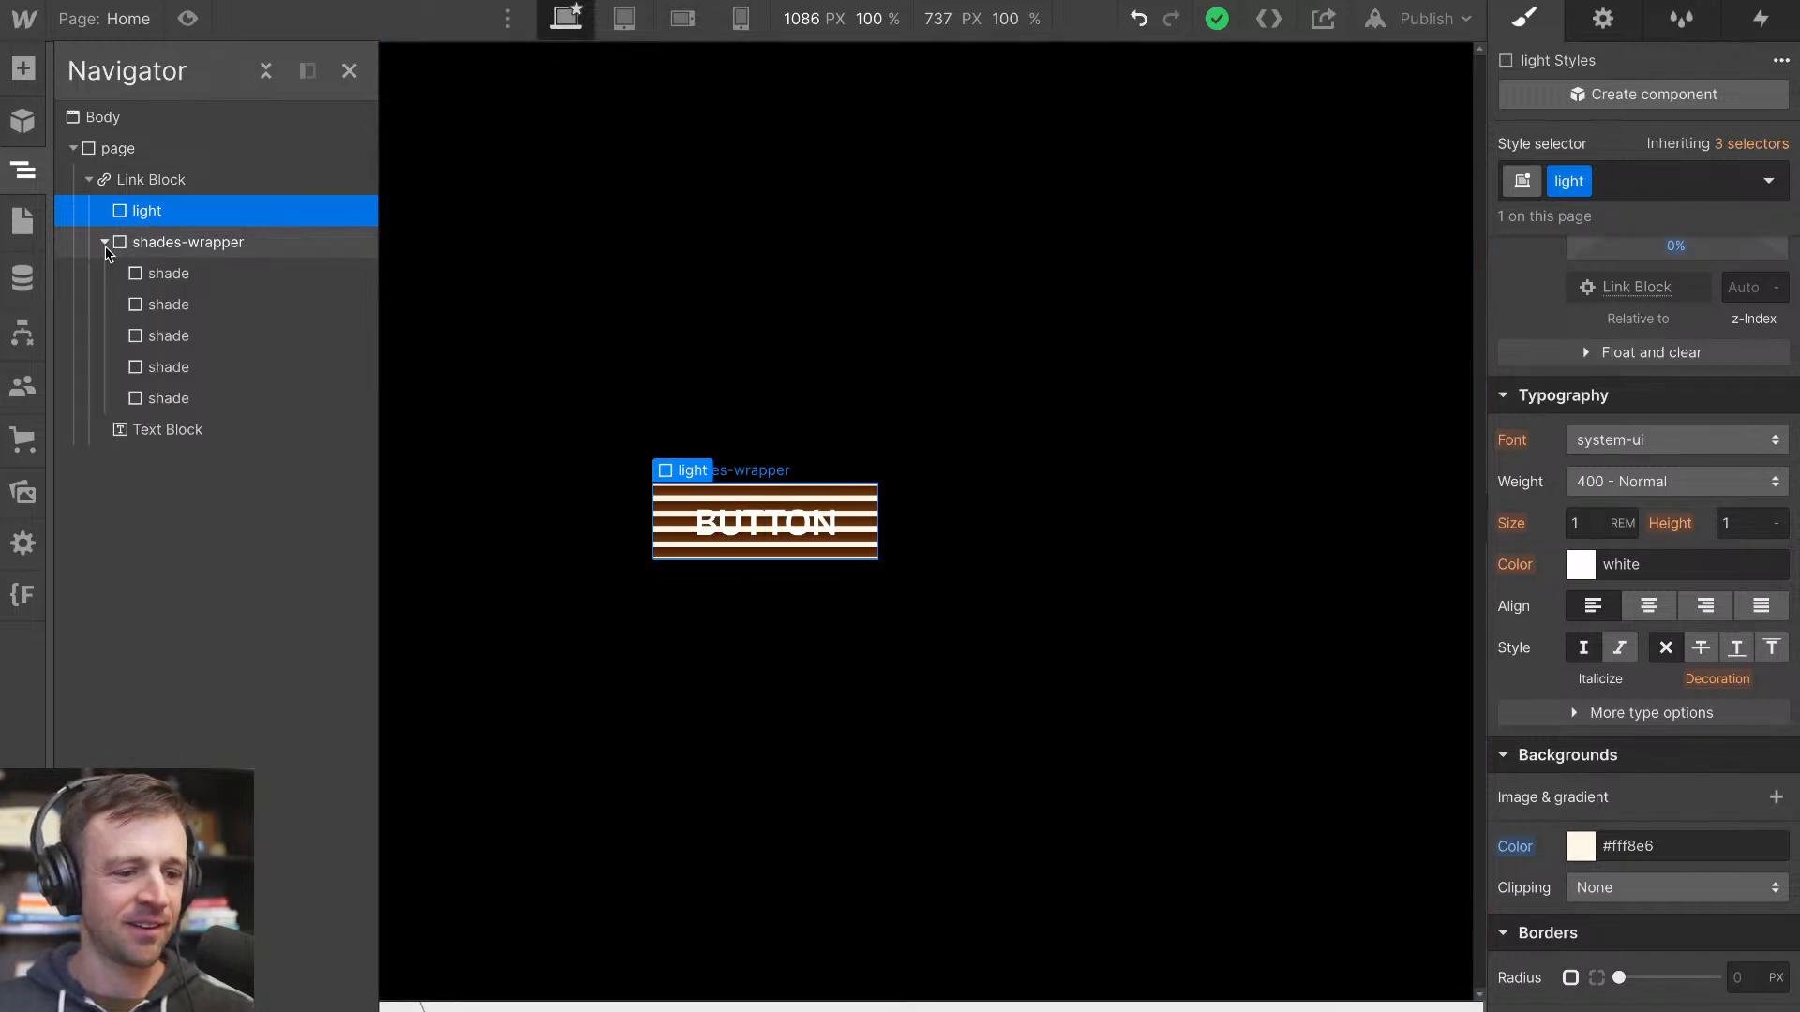
pyautogui.click(105, 245)
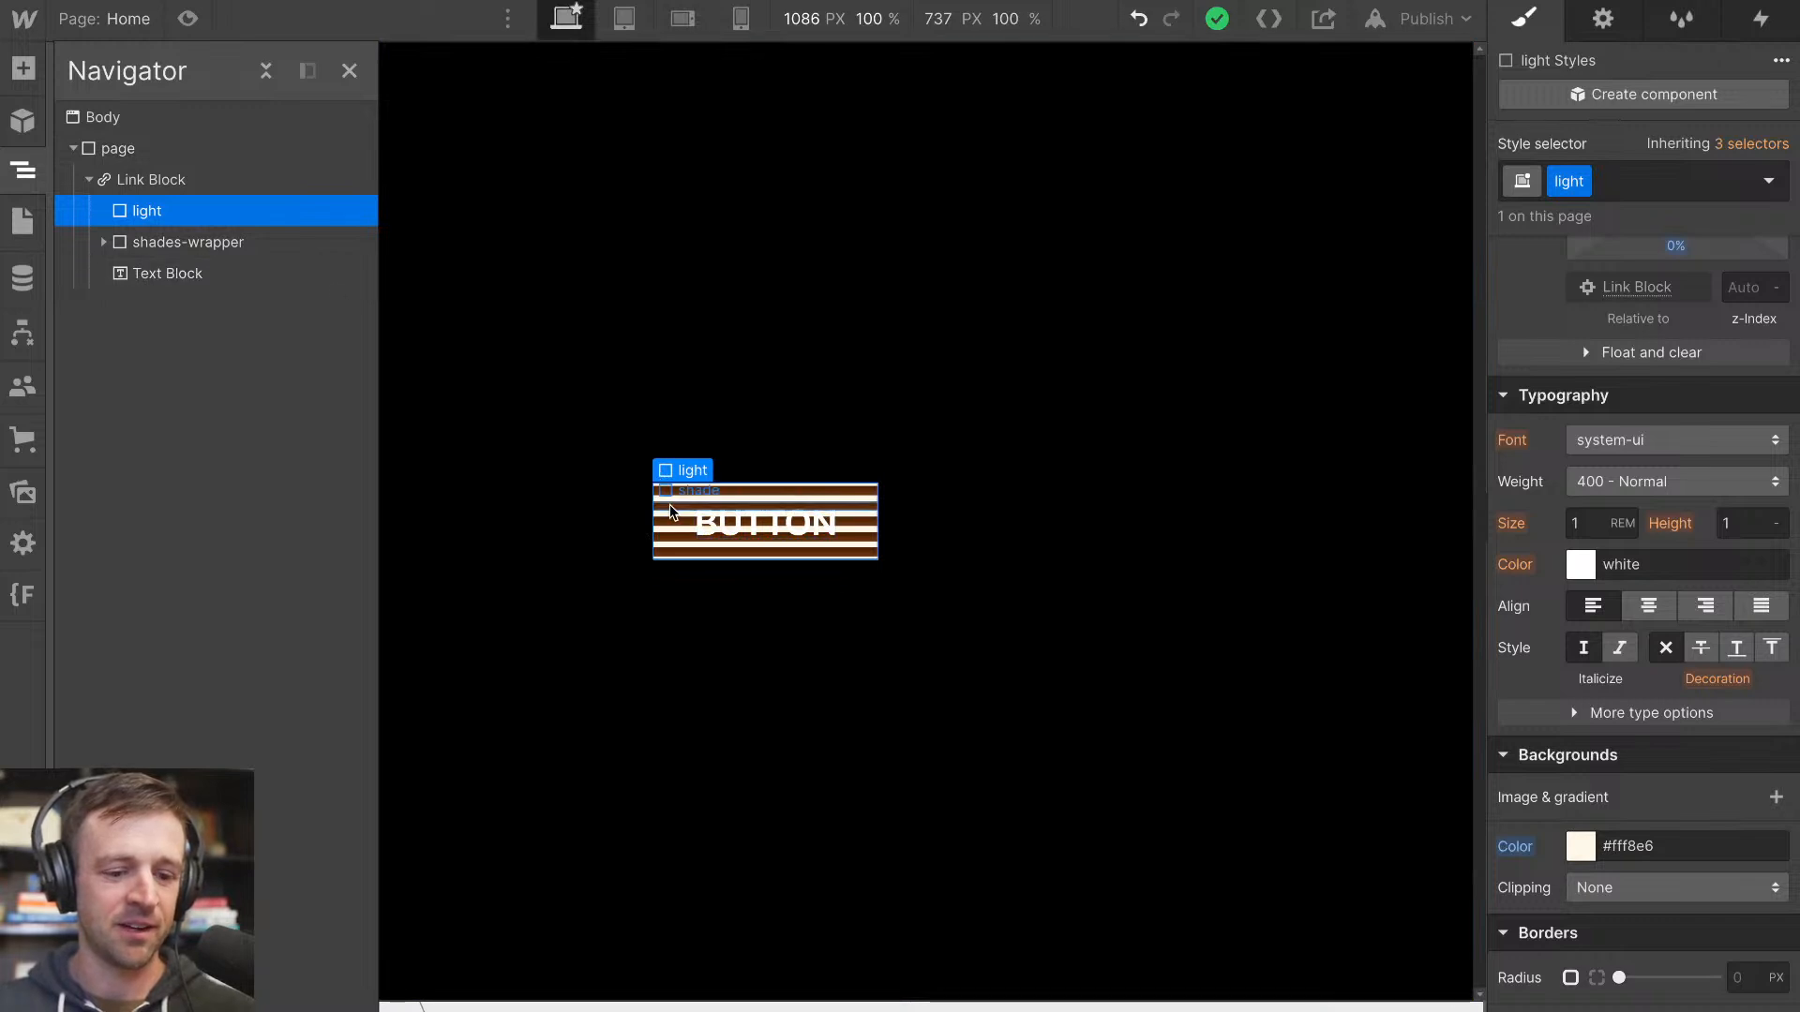
# Add a Div Block above the light element in the Link Block and give it the class glow
pyautogui.click(24, 69)
pyautogui.moveTo(109, 523); pyautogui.dragTo(187, 221)
pyautogui.click(1654, 188)
pyautogui.write('glow')
pyautogui.press('Return')
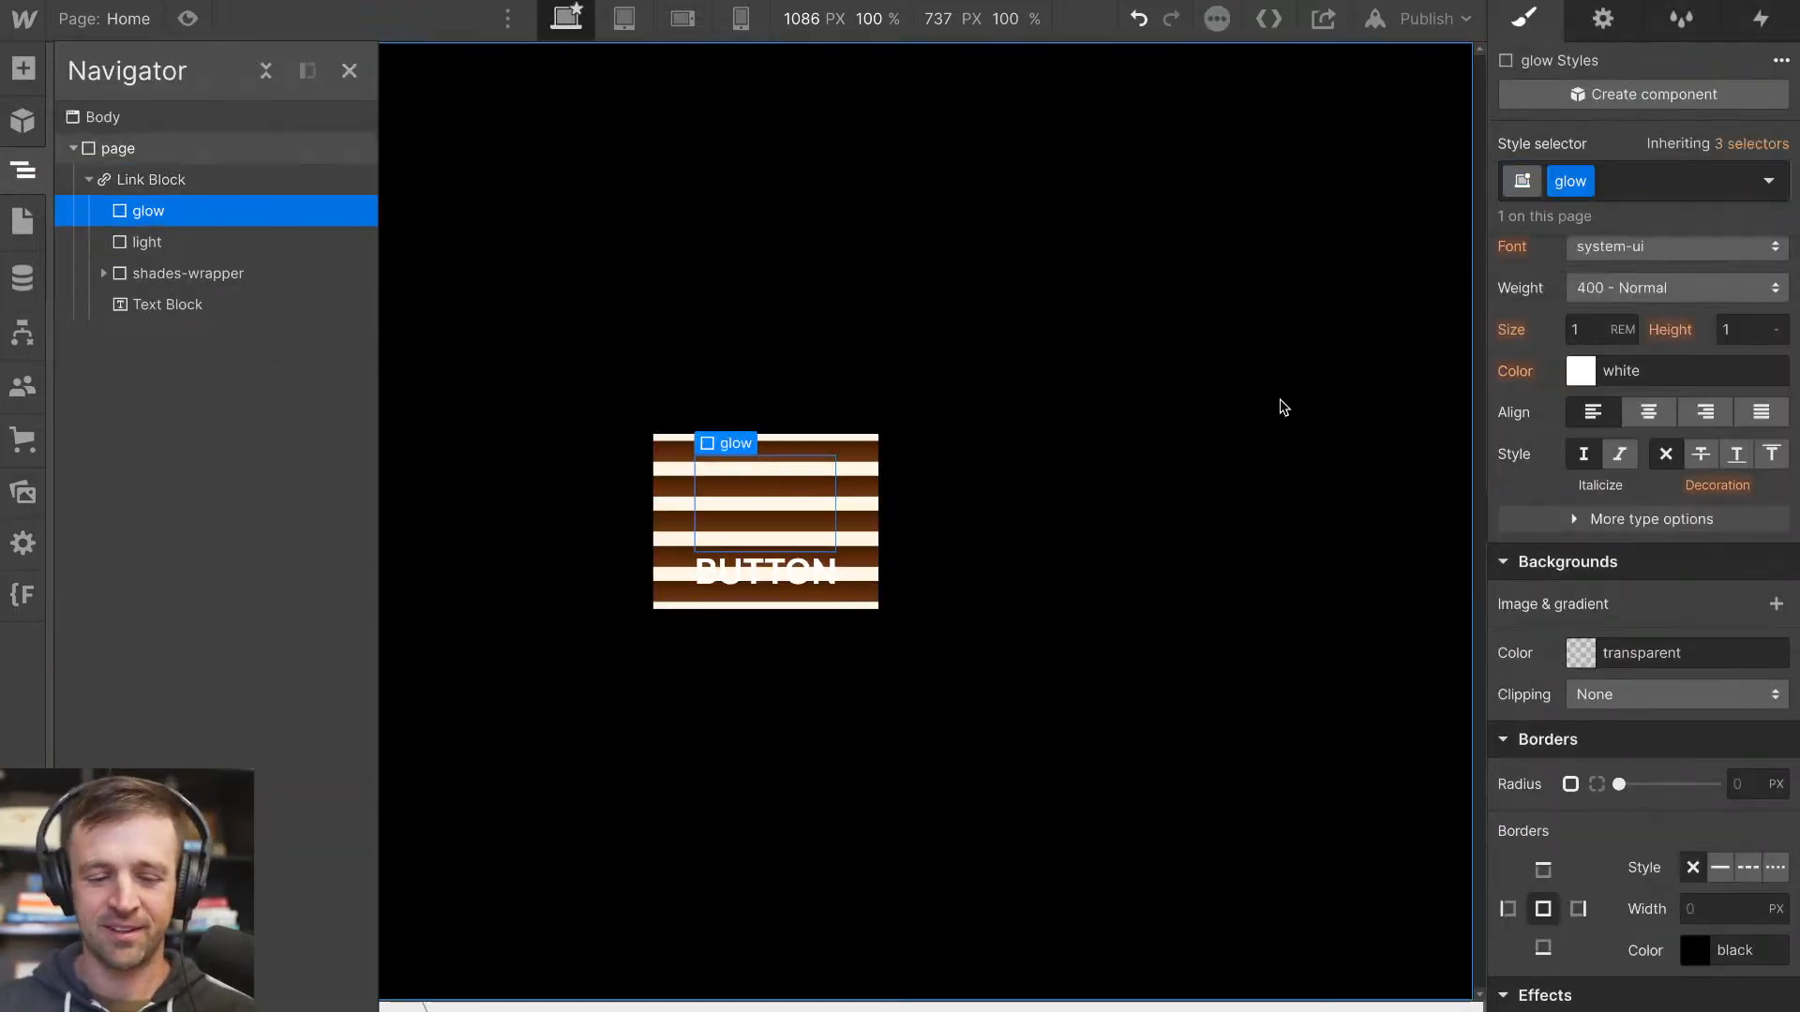
# Set the glow element's position to Absolute with 0% offsets on all four sides of the Link Block
pyautogui.scroll(8, 1675, 524)
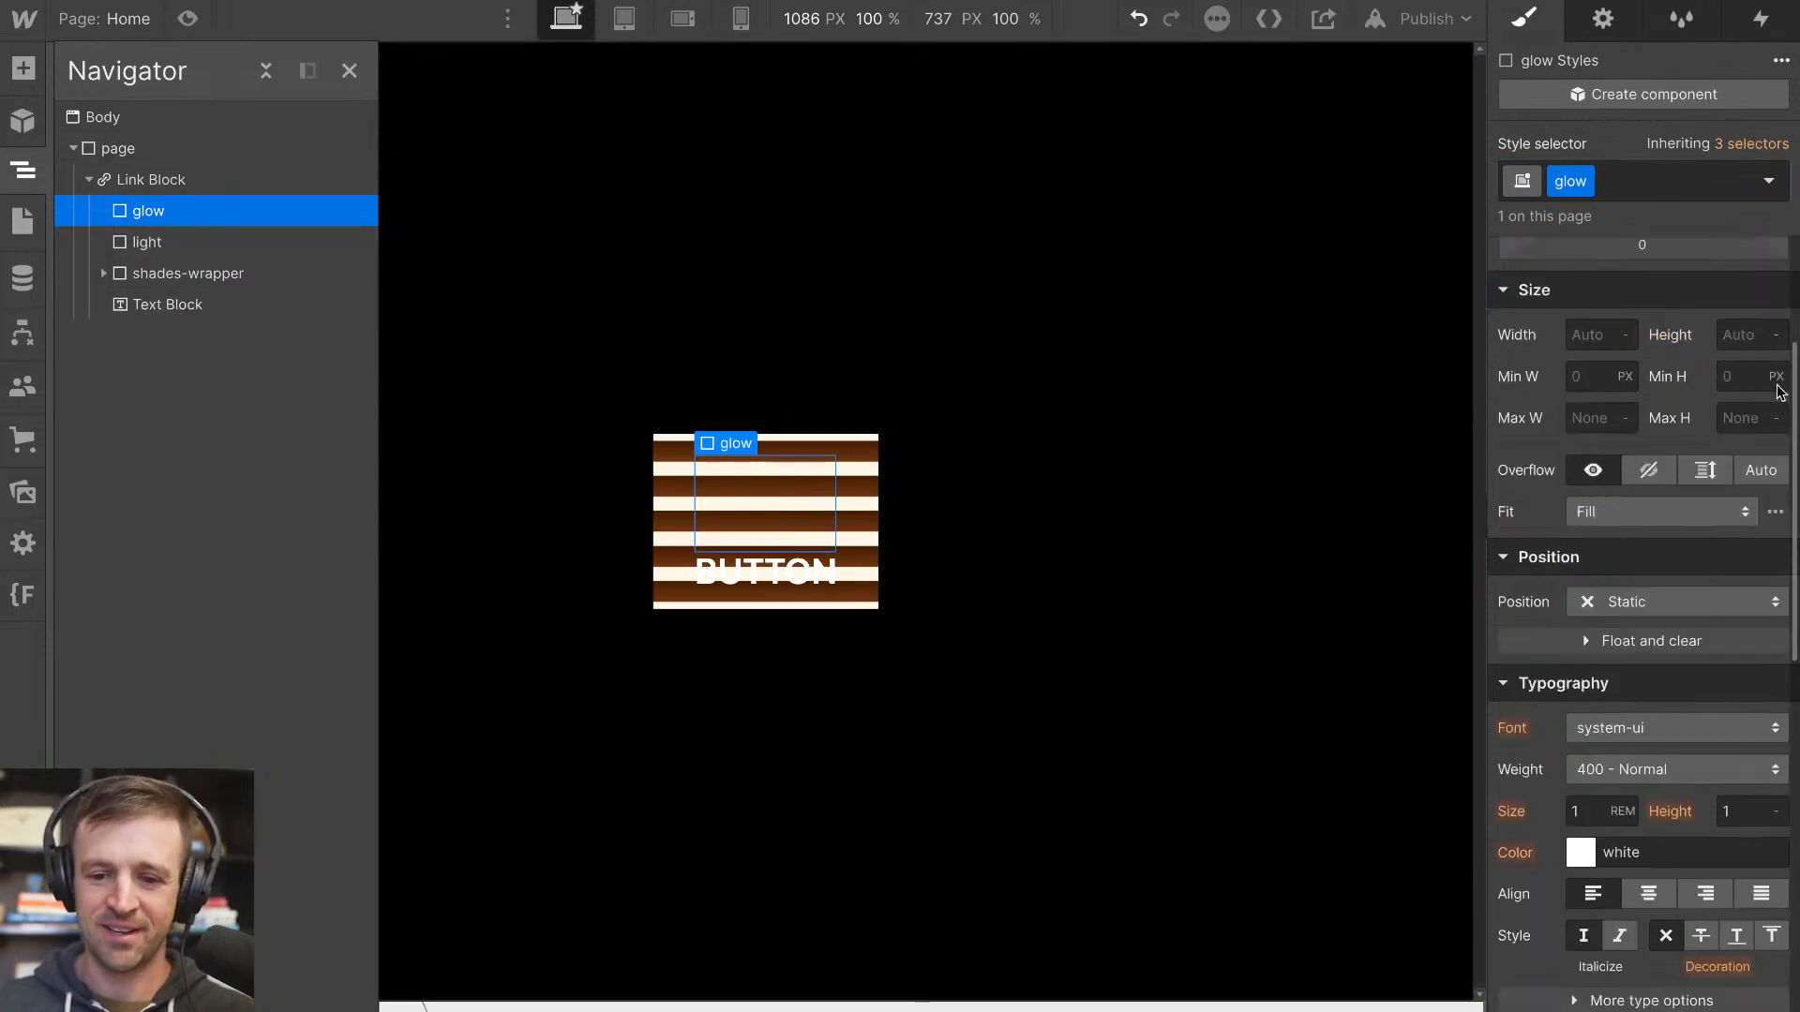
pyautogui.click(1654, 870)
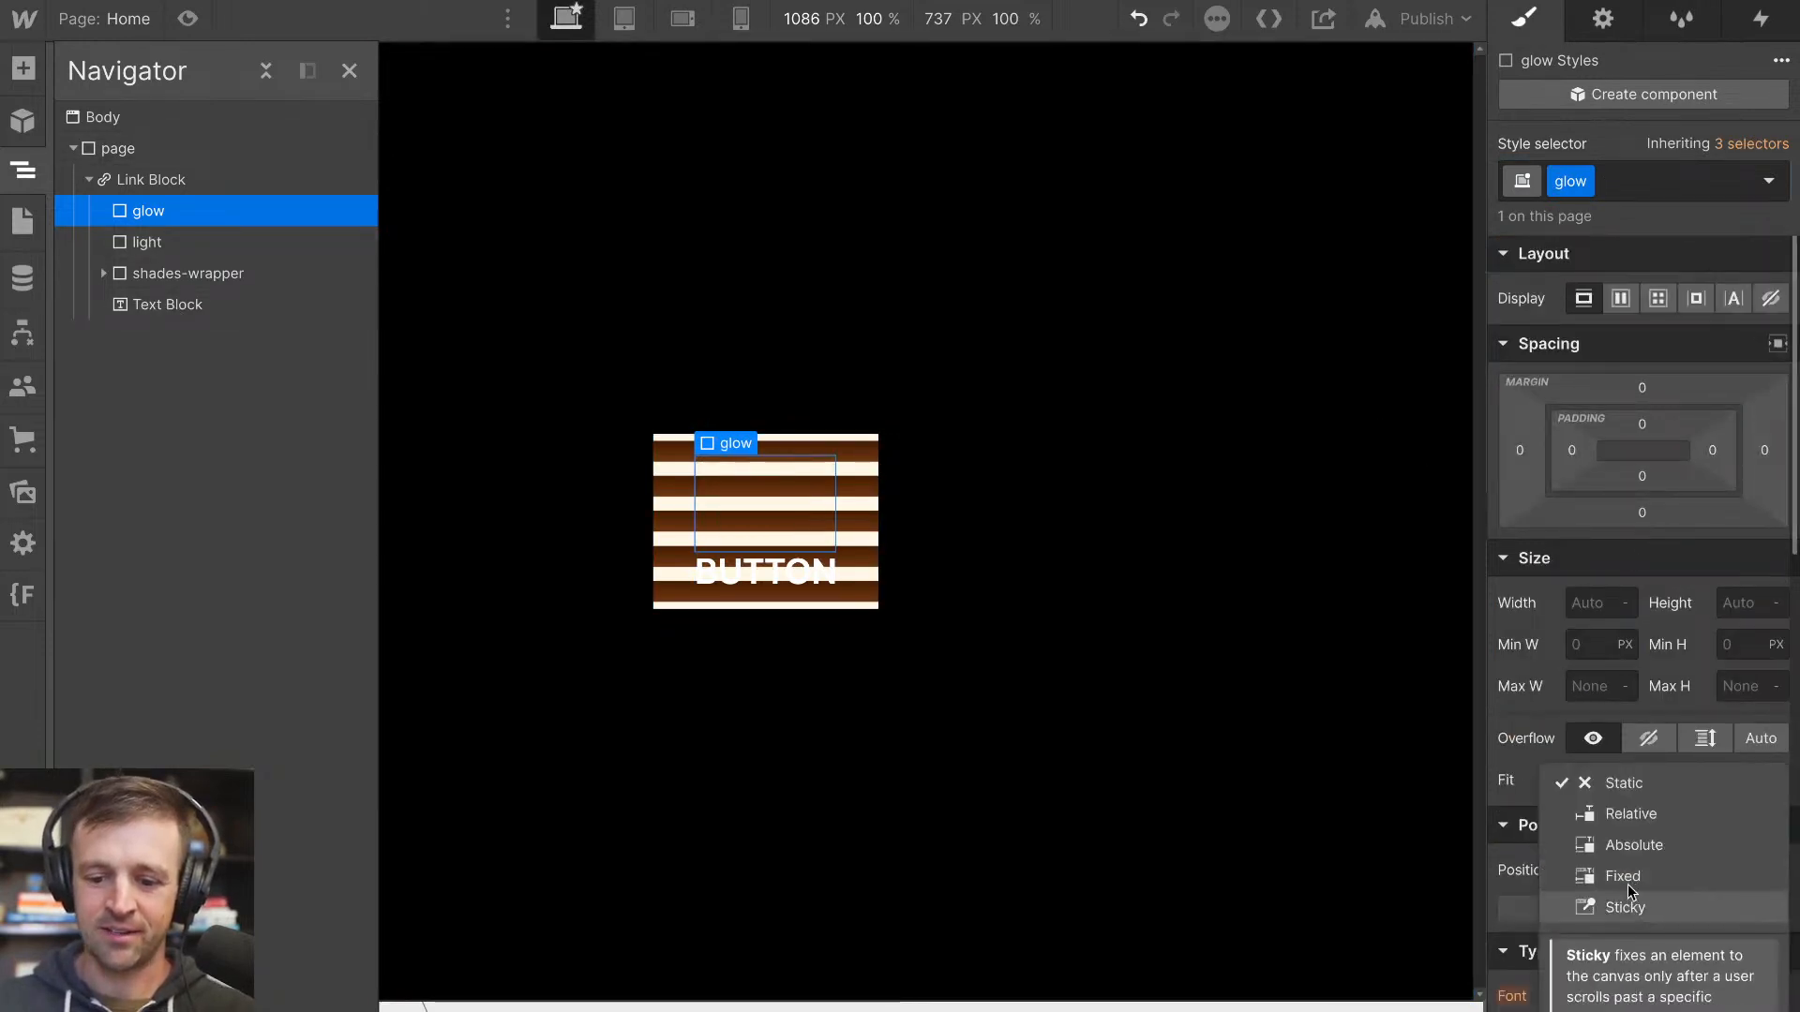
pyautogui.click(1611, 843)
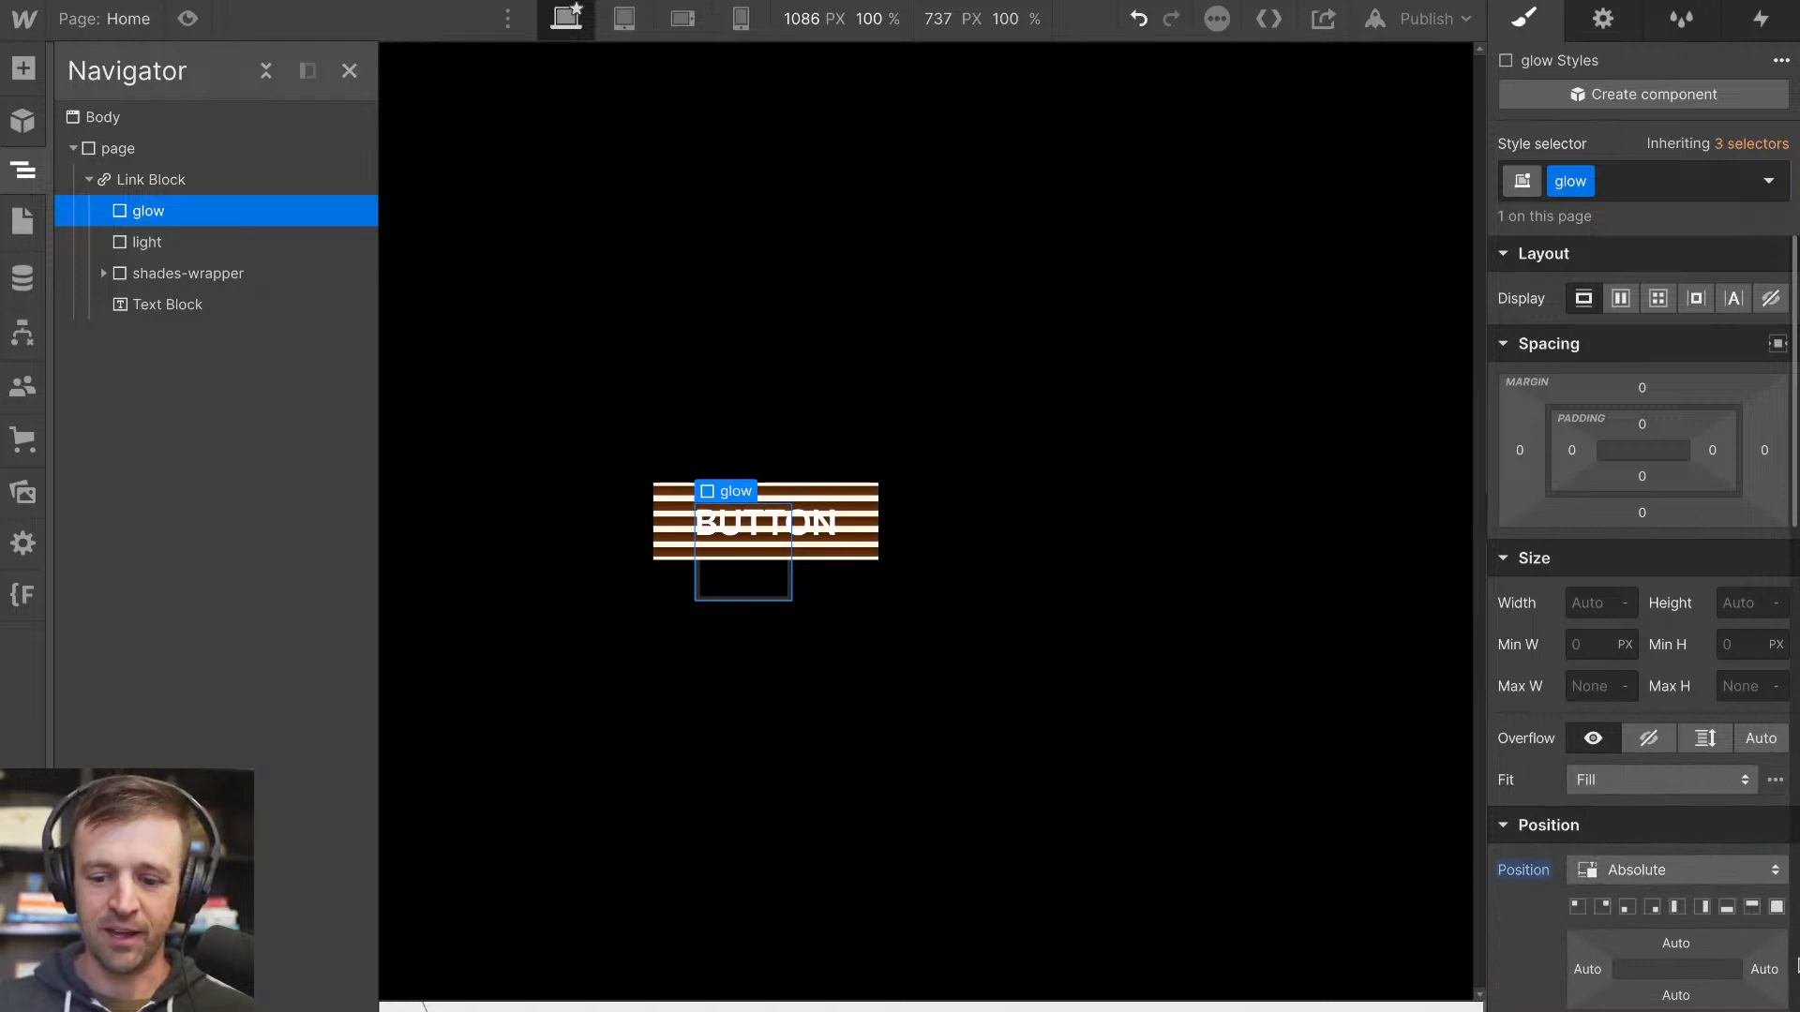
pyautogui.click(1776, 906)
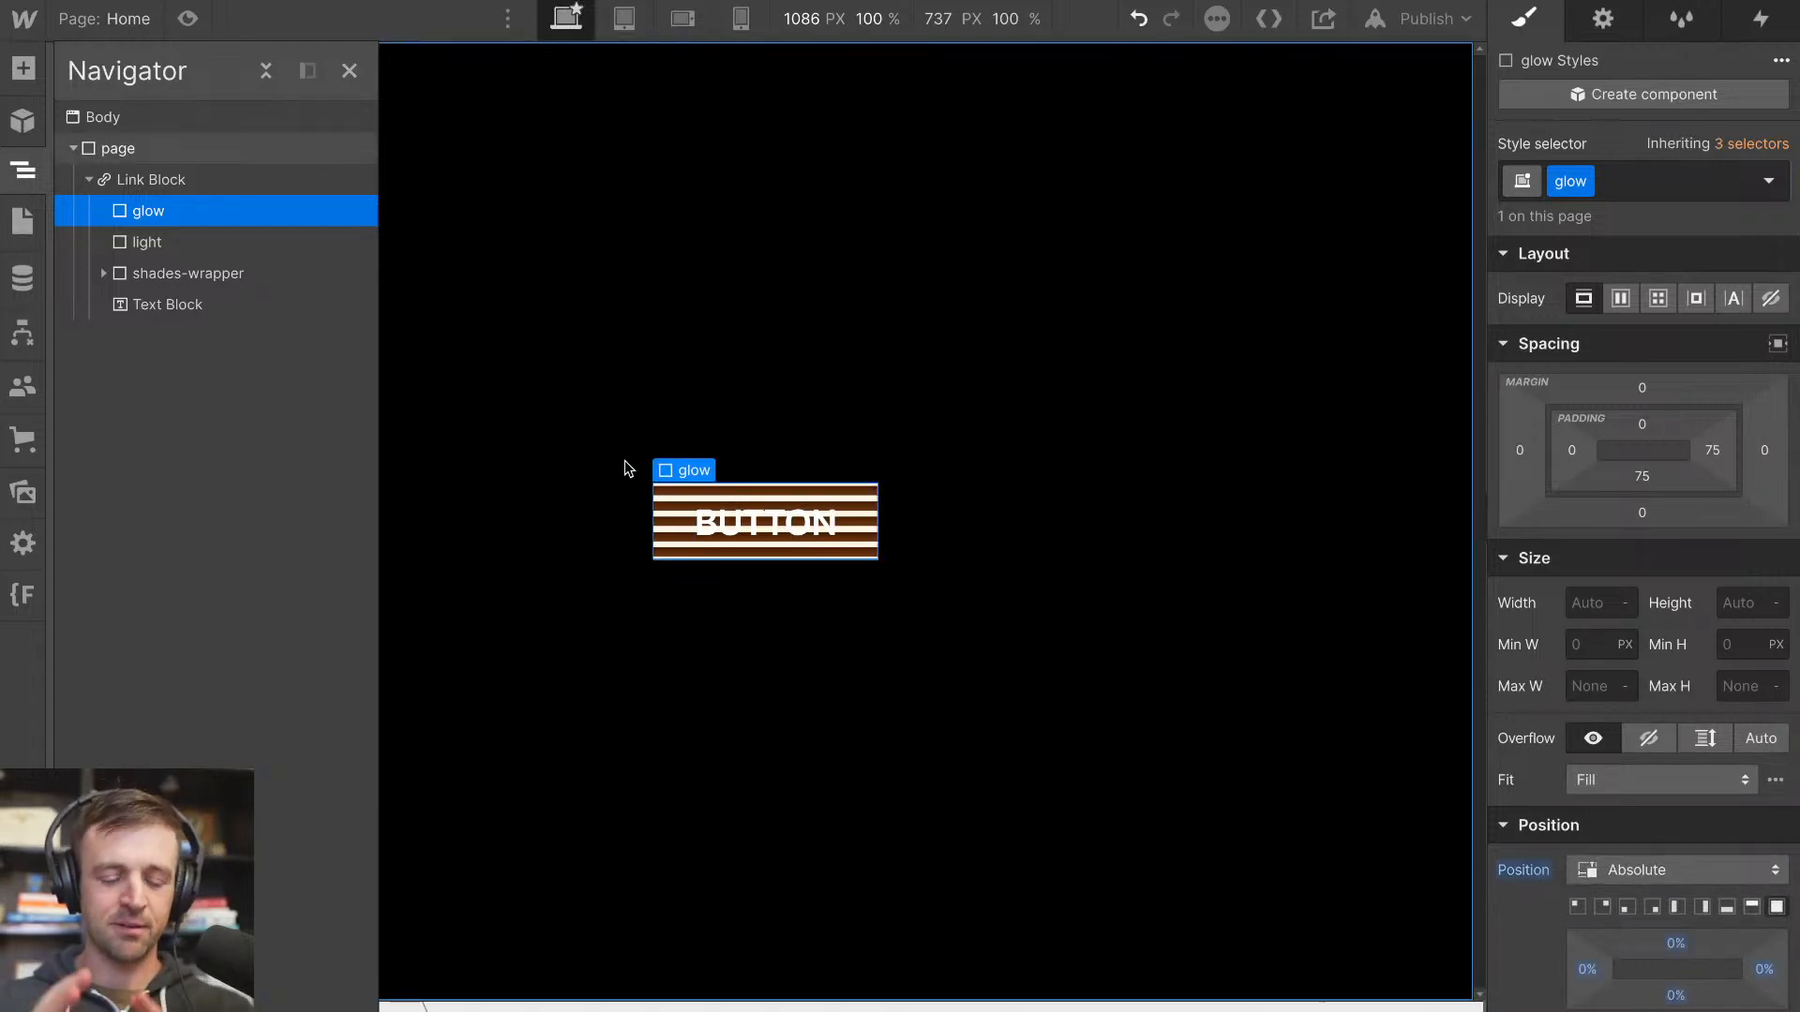
# Set the glow element's width and height to 200% each
pyautogui.click(1595, 599)
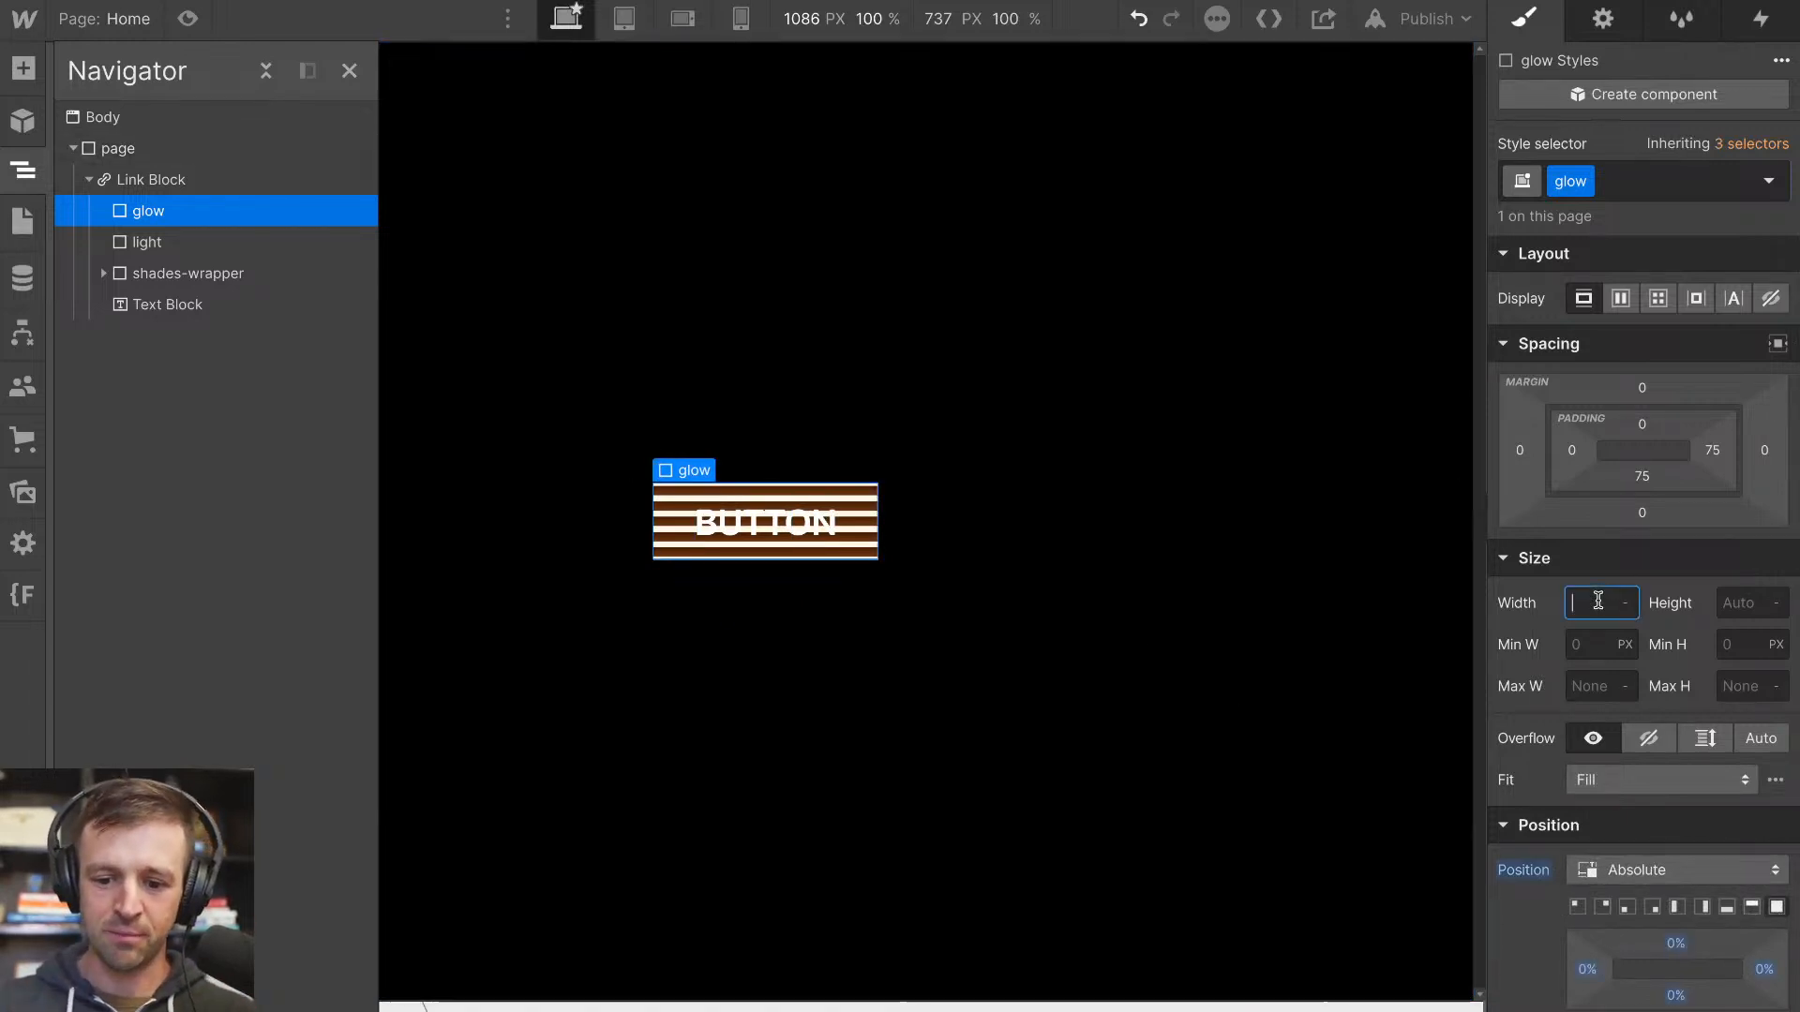
pyautogui.write('200%')
pyautogui.click(1730, 606)
pyautogui.write('200%')
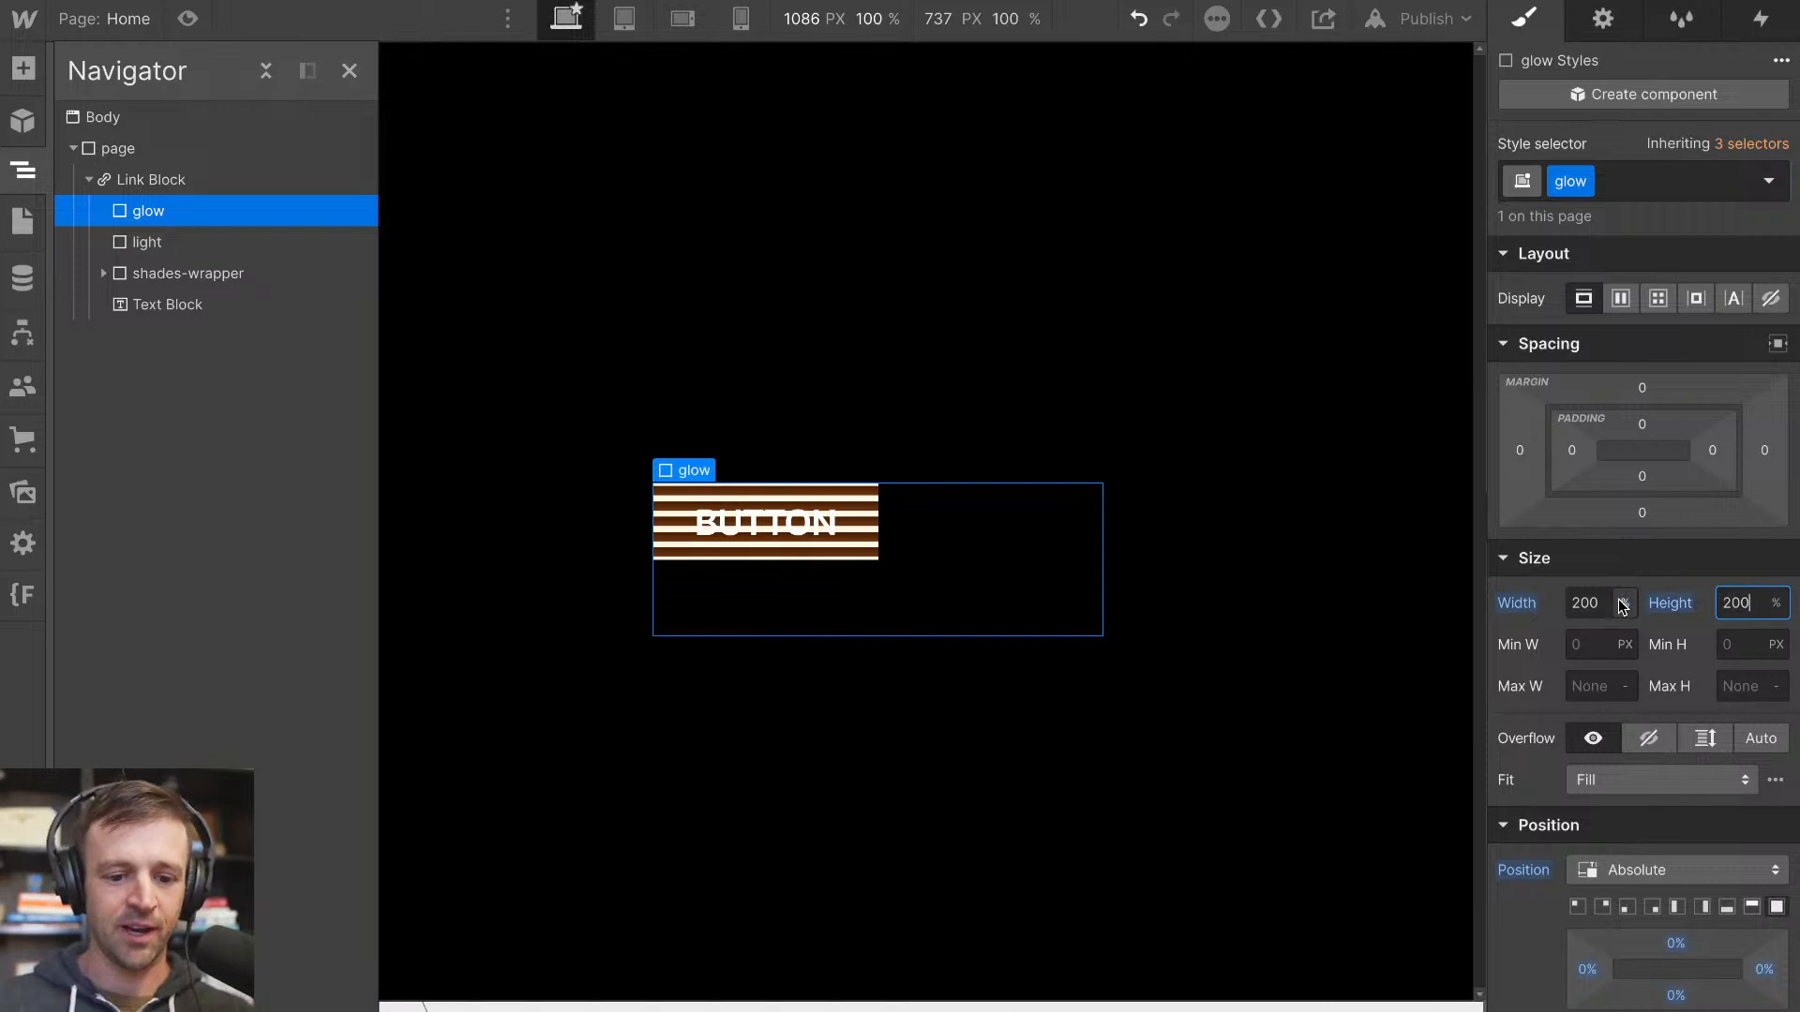
# Centre the glow element around the button with a Move transform of -25% on X and -25% on Y
pyautogui.scroll(-10, 1608, 646)
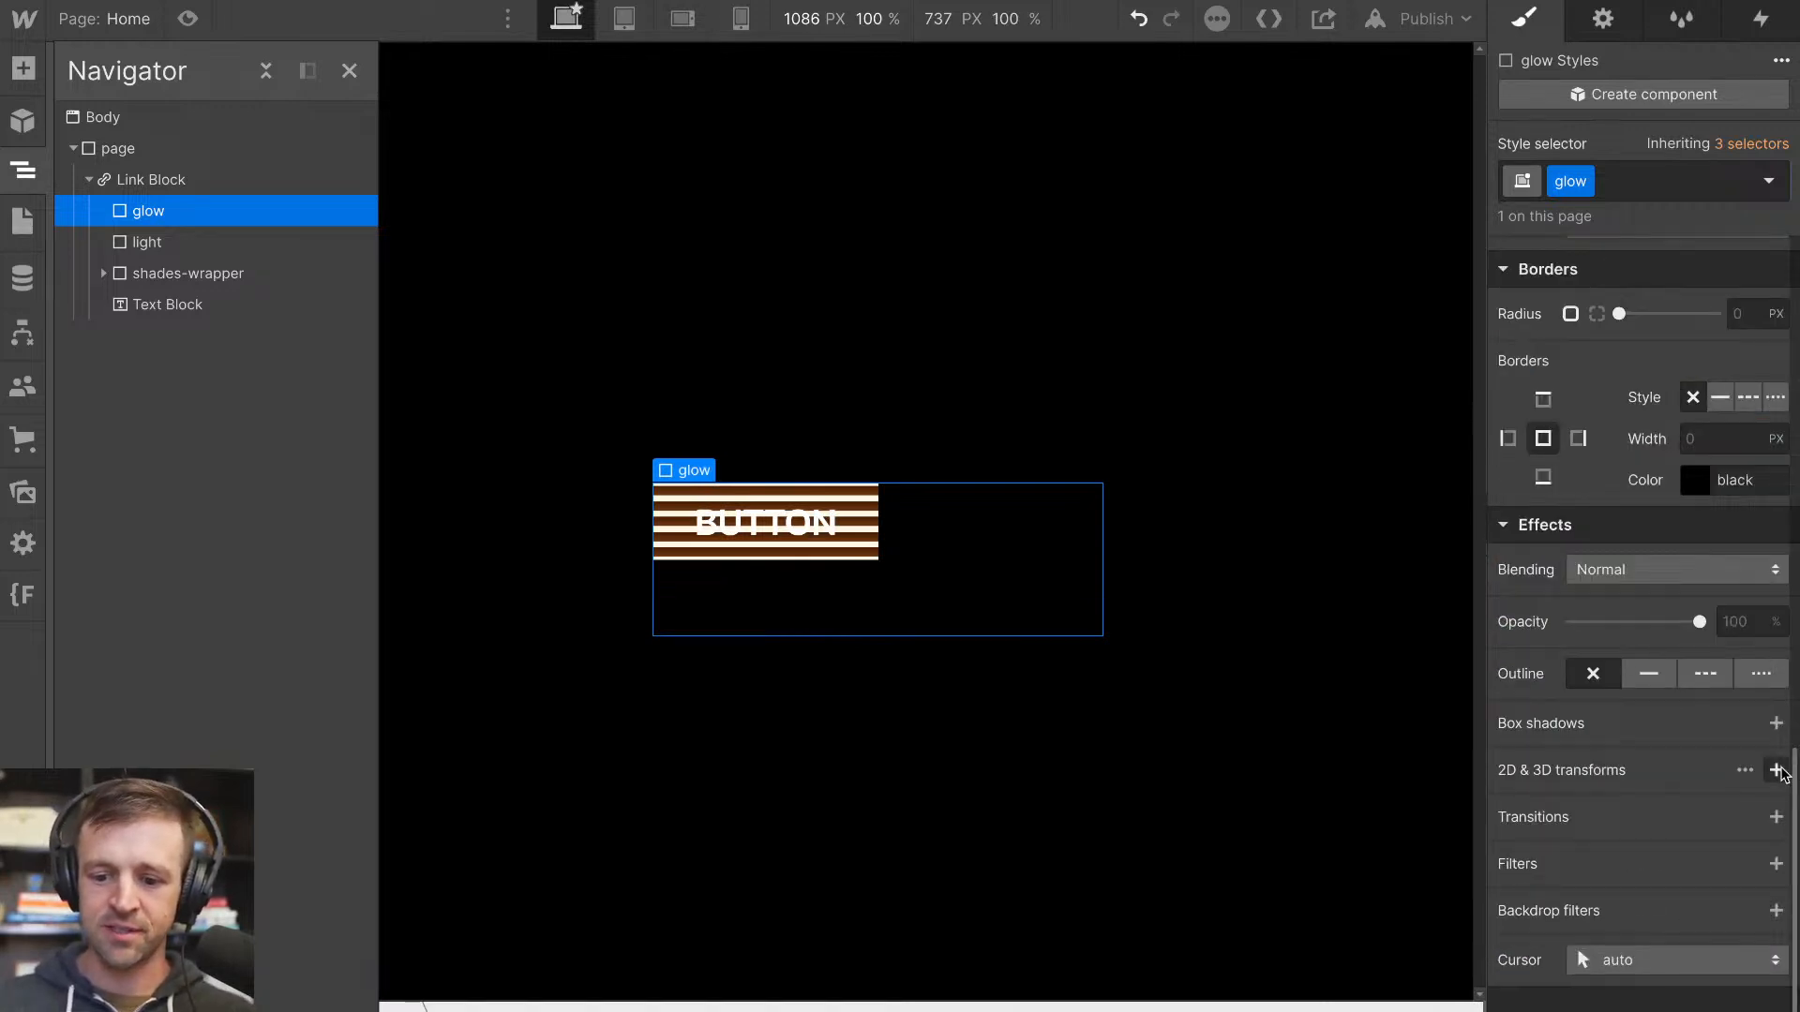
pyautogui.click(1776, 770)
pyautogui.click(1741, 907)
pyautogui.write('-')
pyautogui.press('Return')
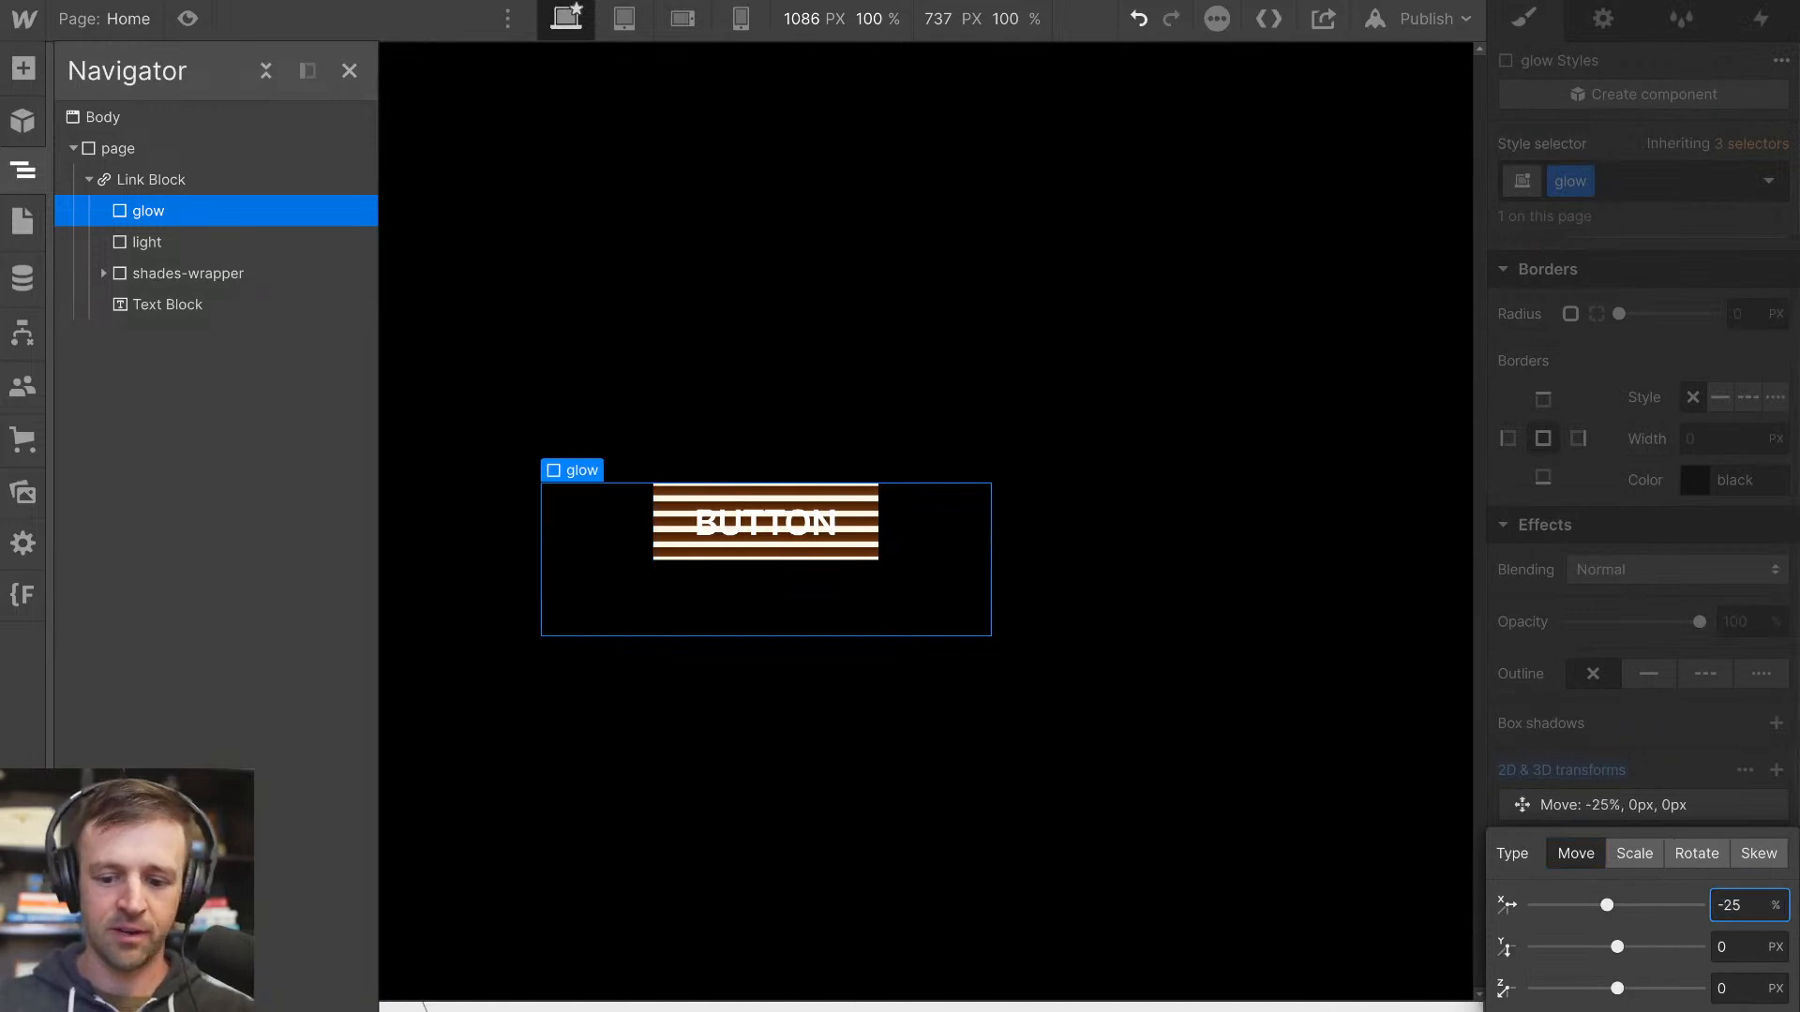
pyautogui.click(1751, 953)
pyautogui.write('-25%')
pyautogui.press('Return')
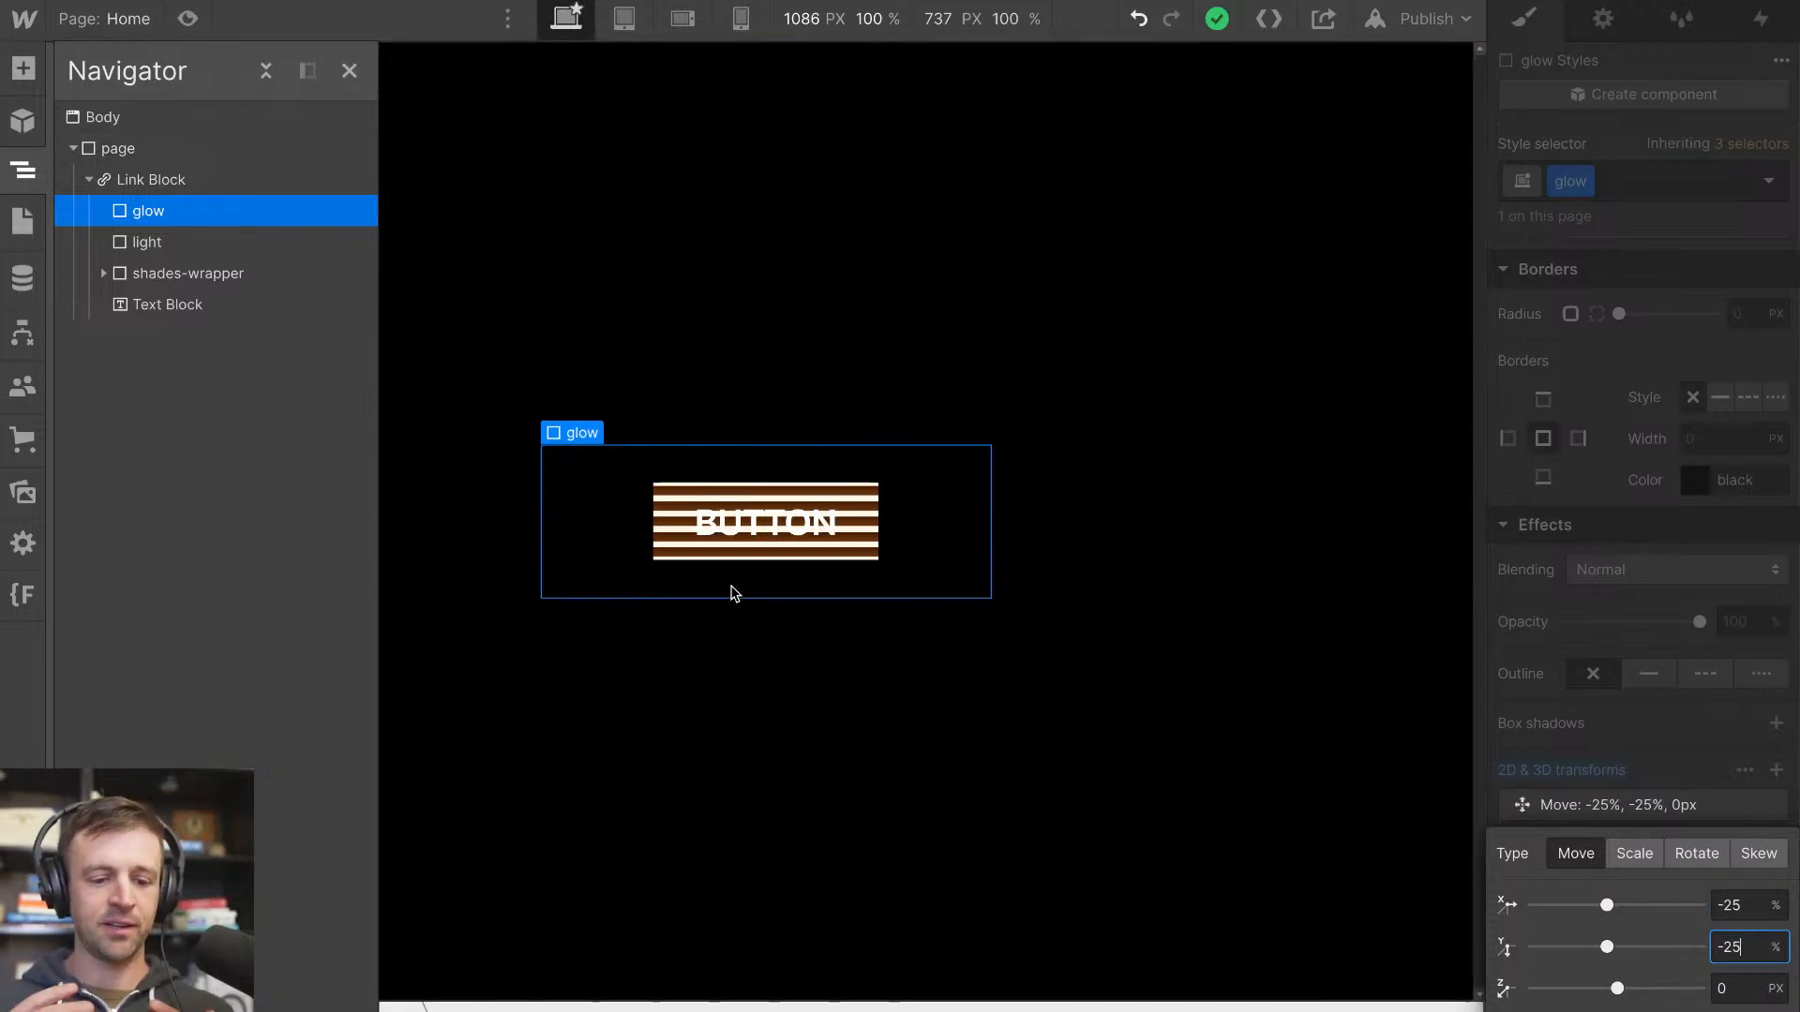
pyautogui.click(1486, 723)
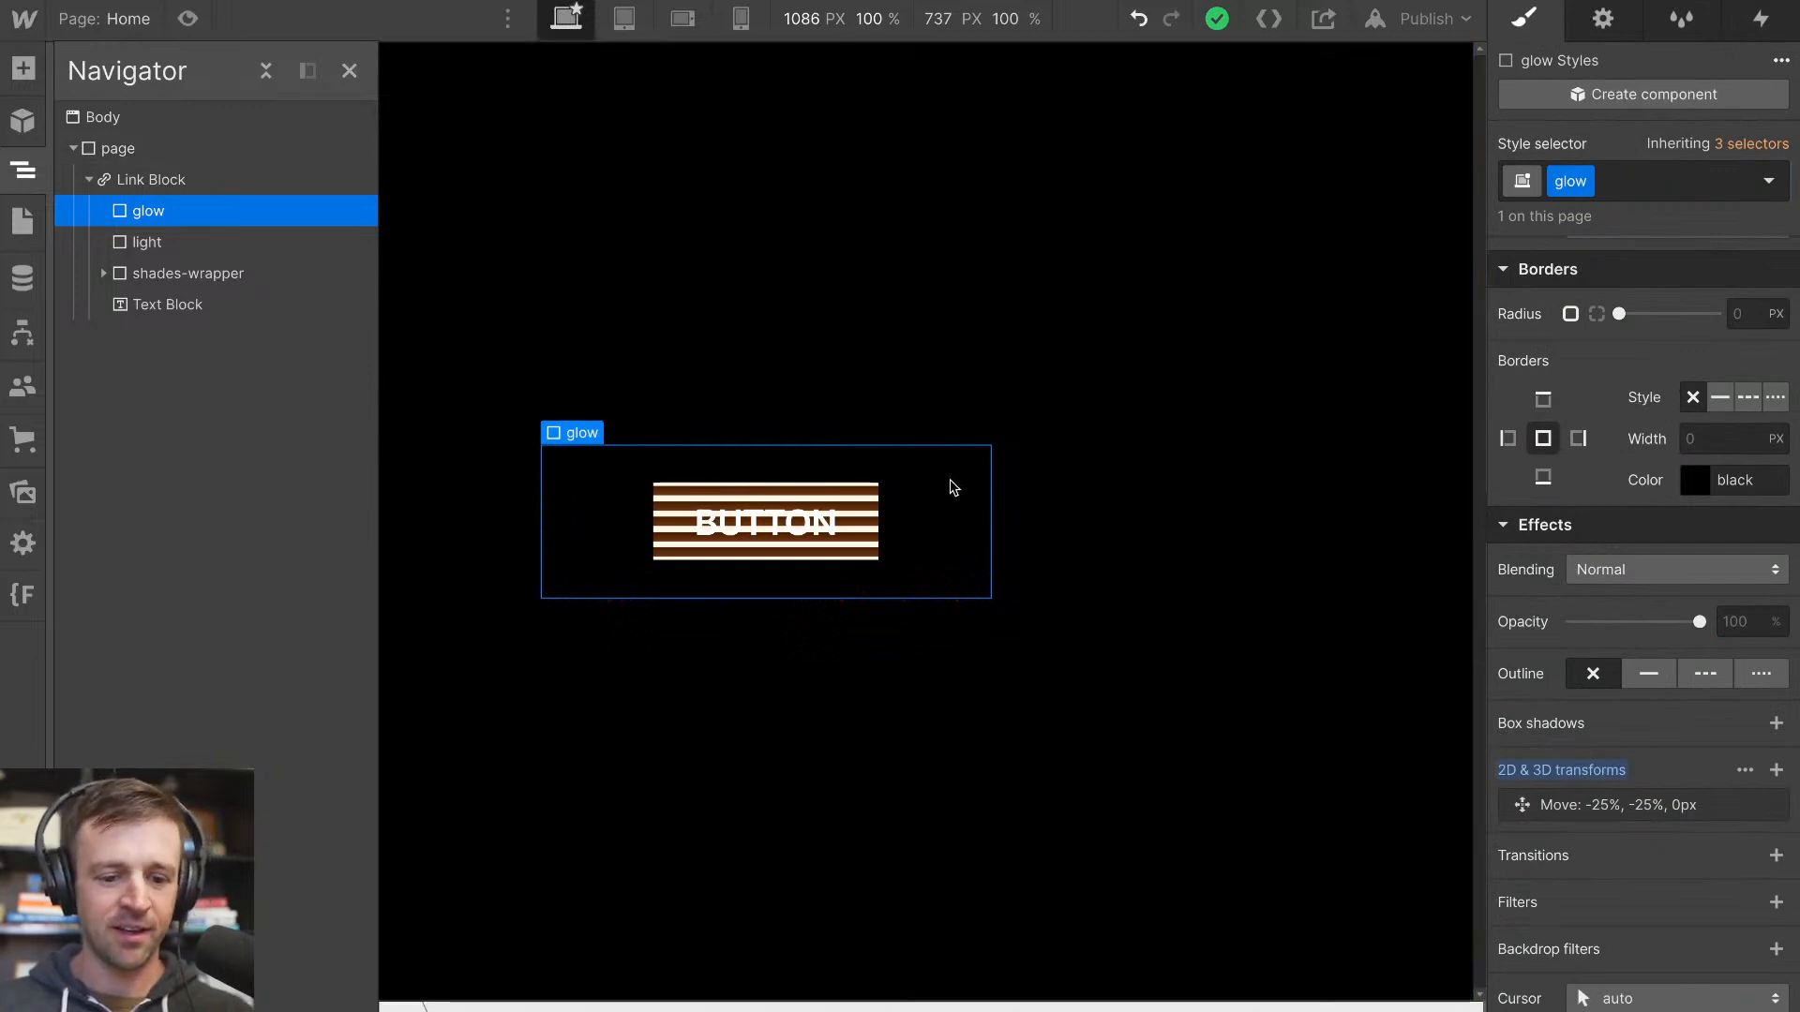
# Set the glow element's background colour to the warm cream #f0e6d4 sampled from the button
pyautogui.scroll(6, 1618, 530)
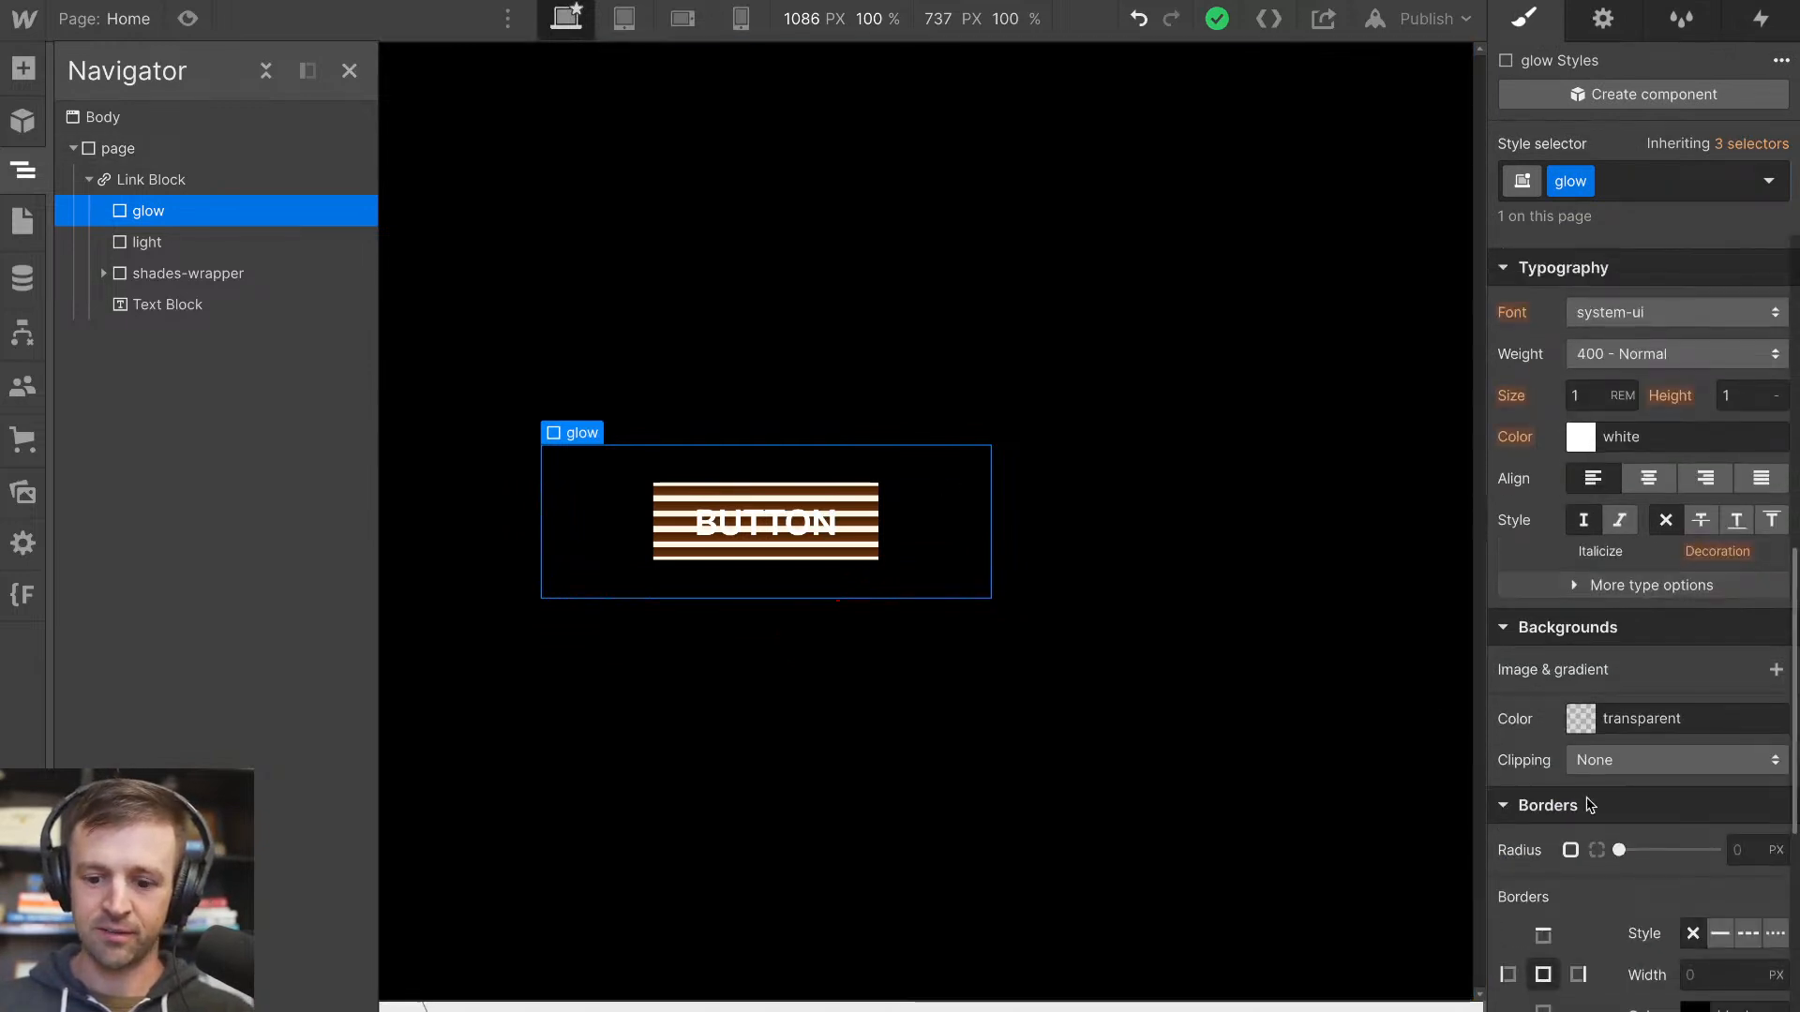
pyautogui.click(1584, 728)
pyautogui.click(1515, 536)
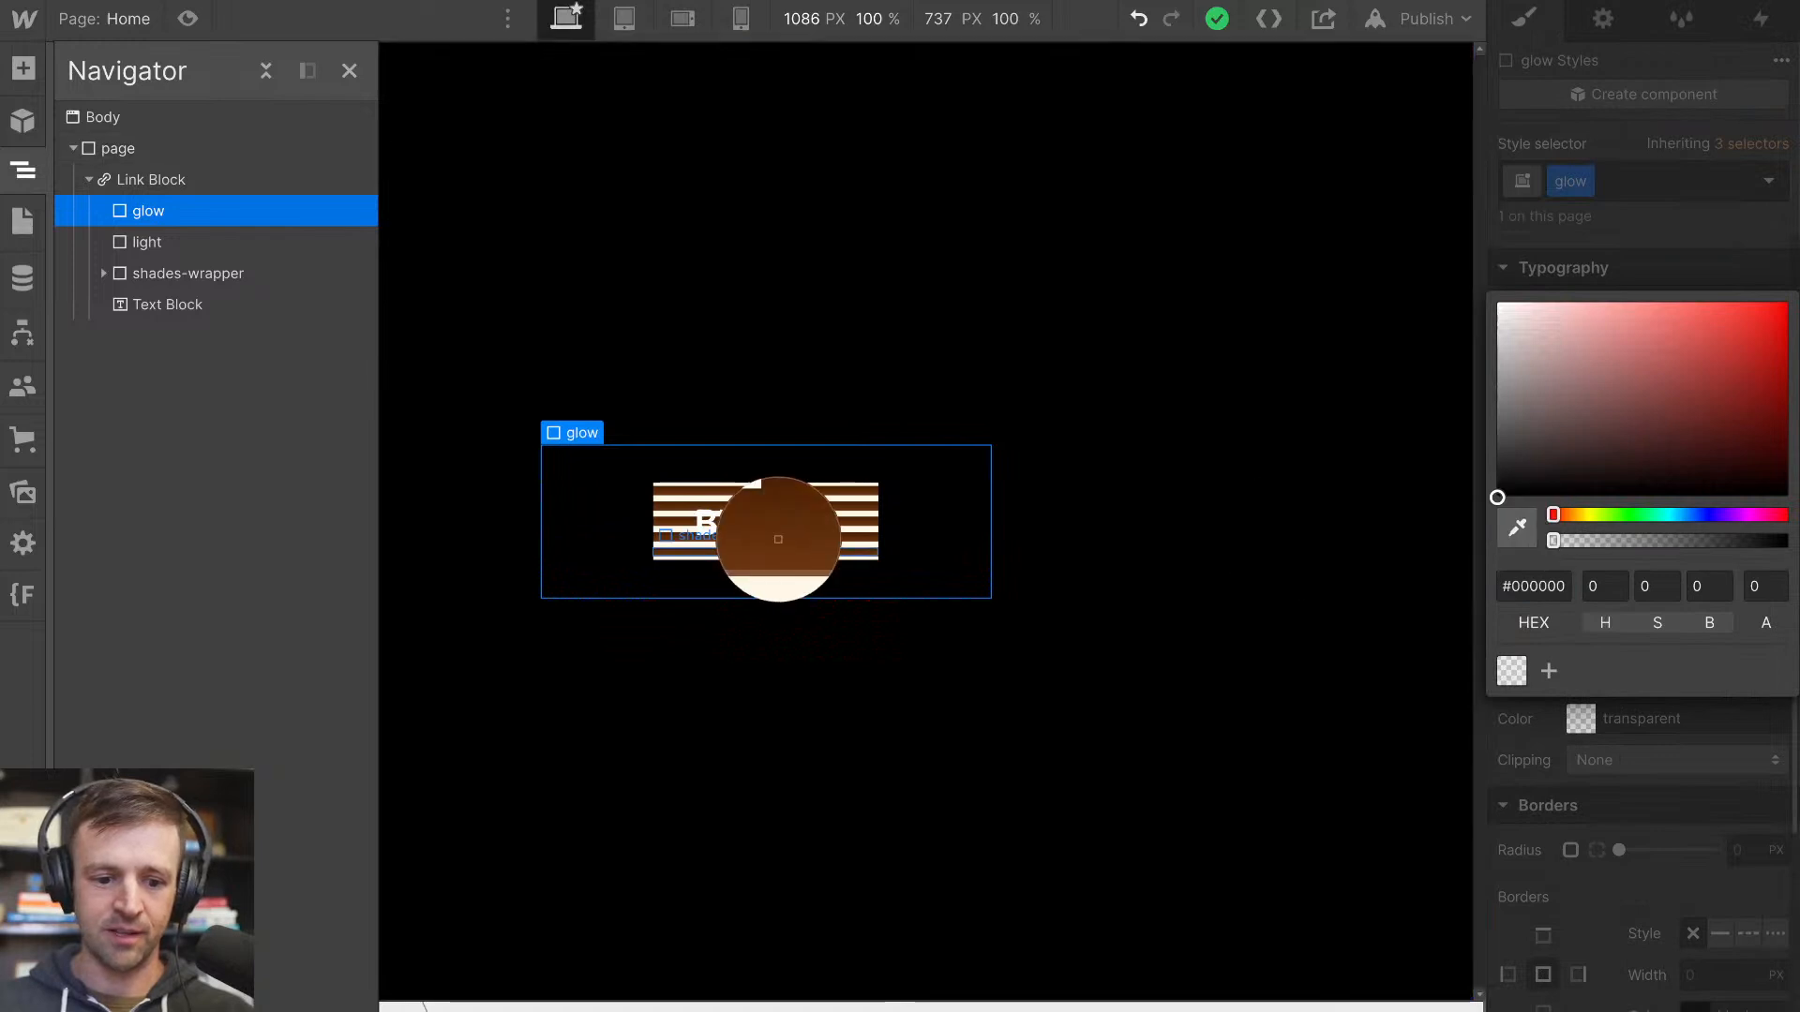
pyautogui.click(806, 536)
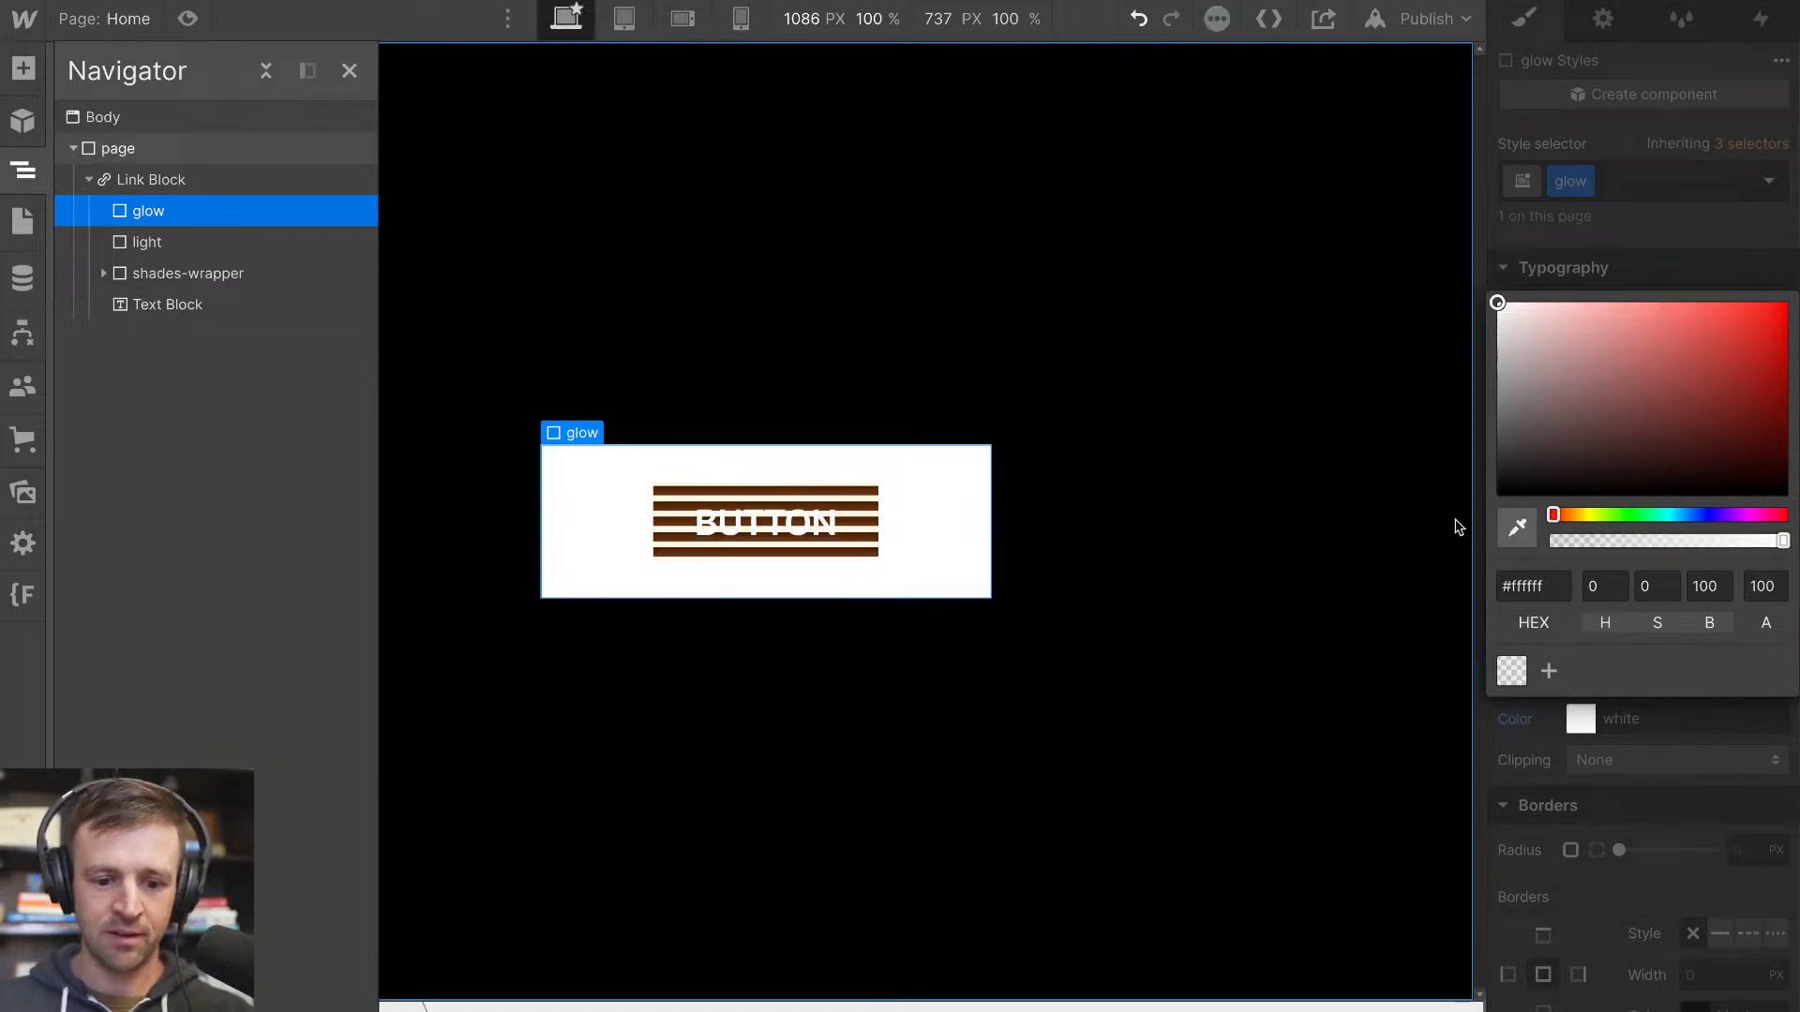
pyautogui.click(1516, 528)
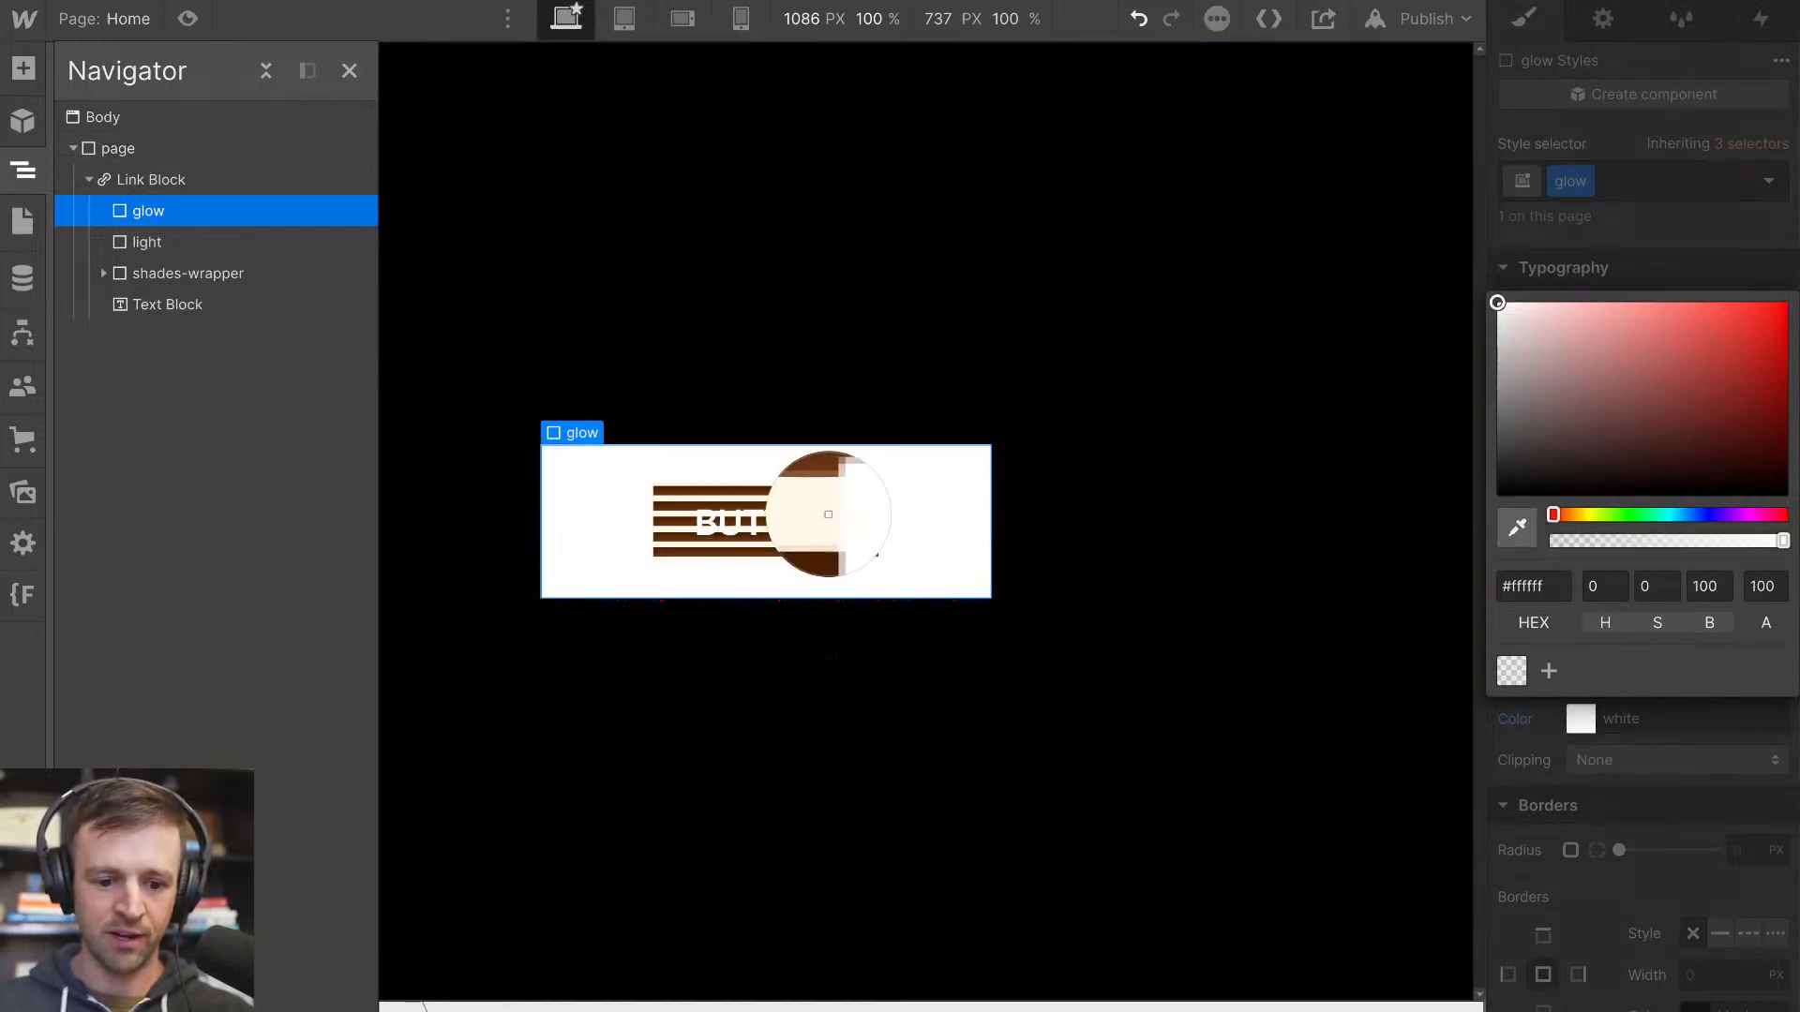
pyautogui.click(824, 516)
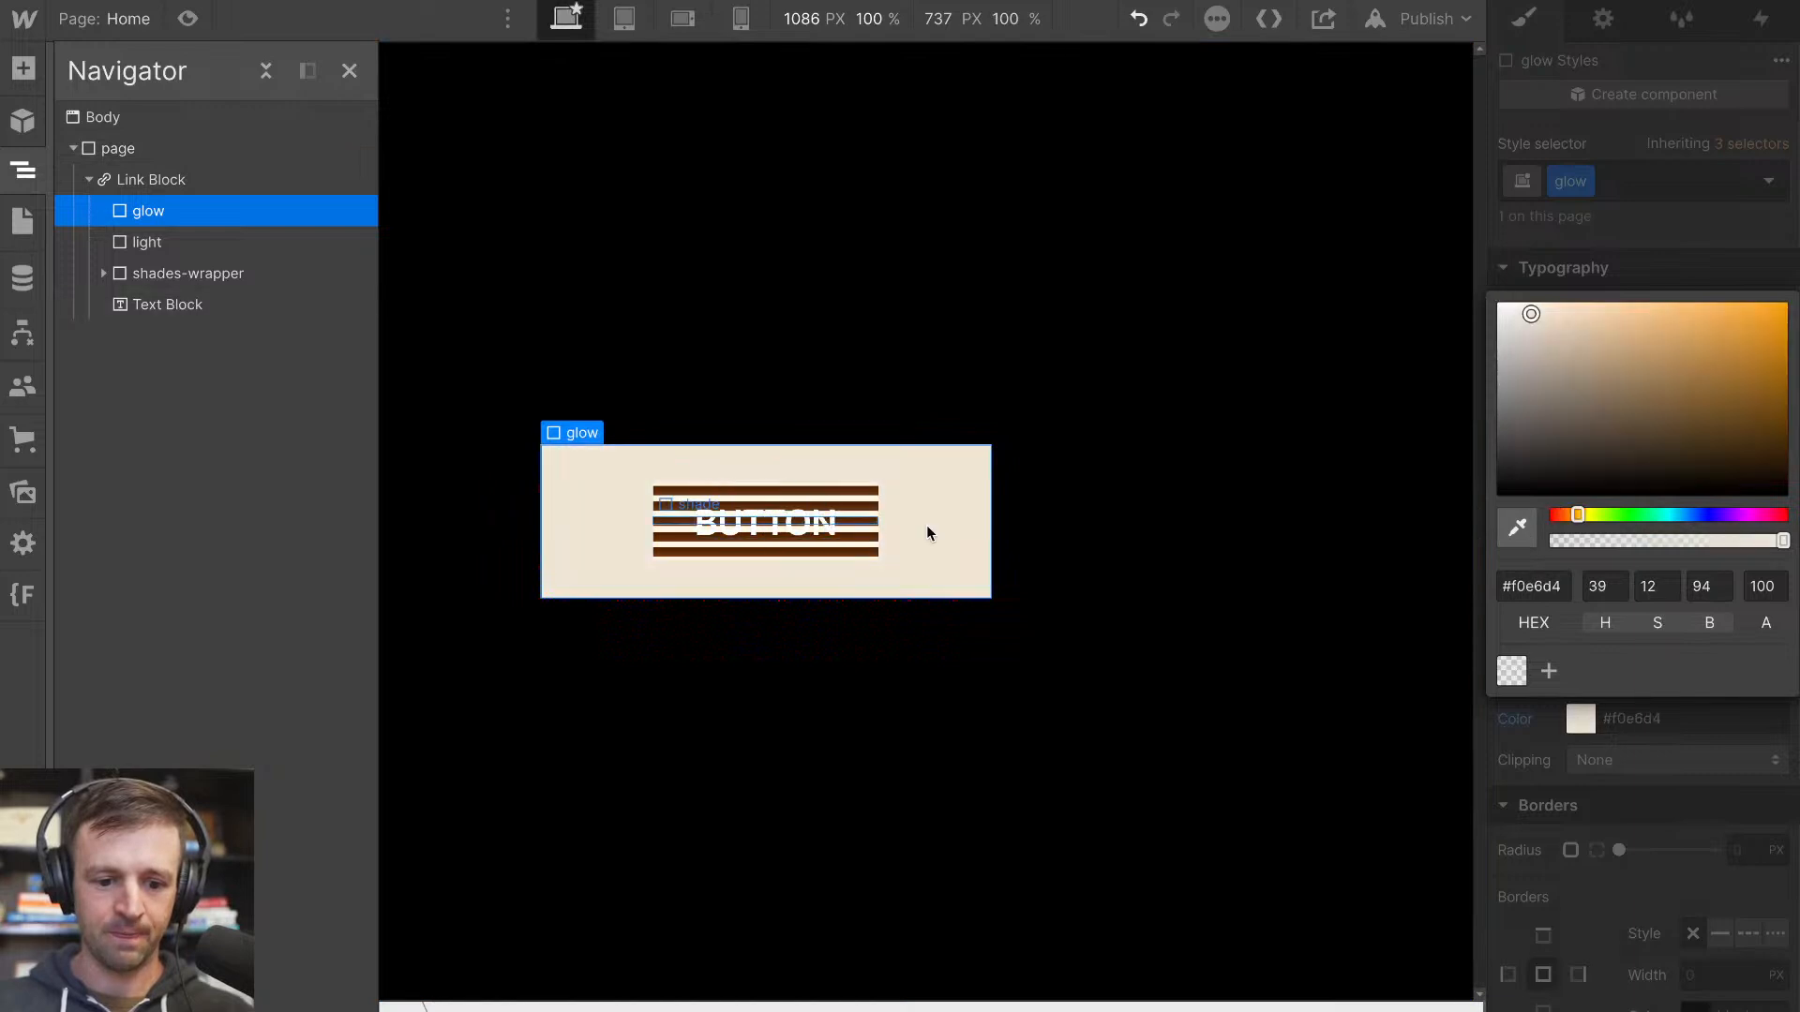
pyautogui.click(1601, 740)
# Round the glow element's corners with a border radius of 50 VW
pyautogui.scroll(-2, 1627, 765)
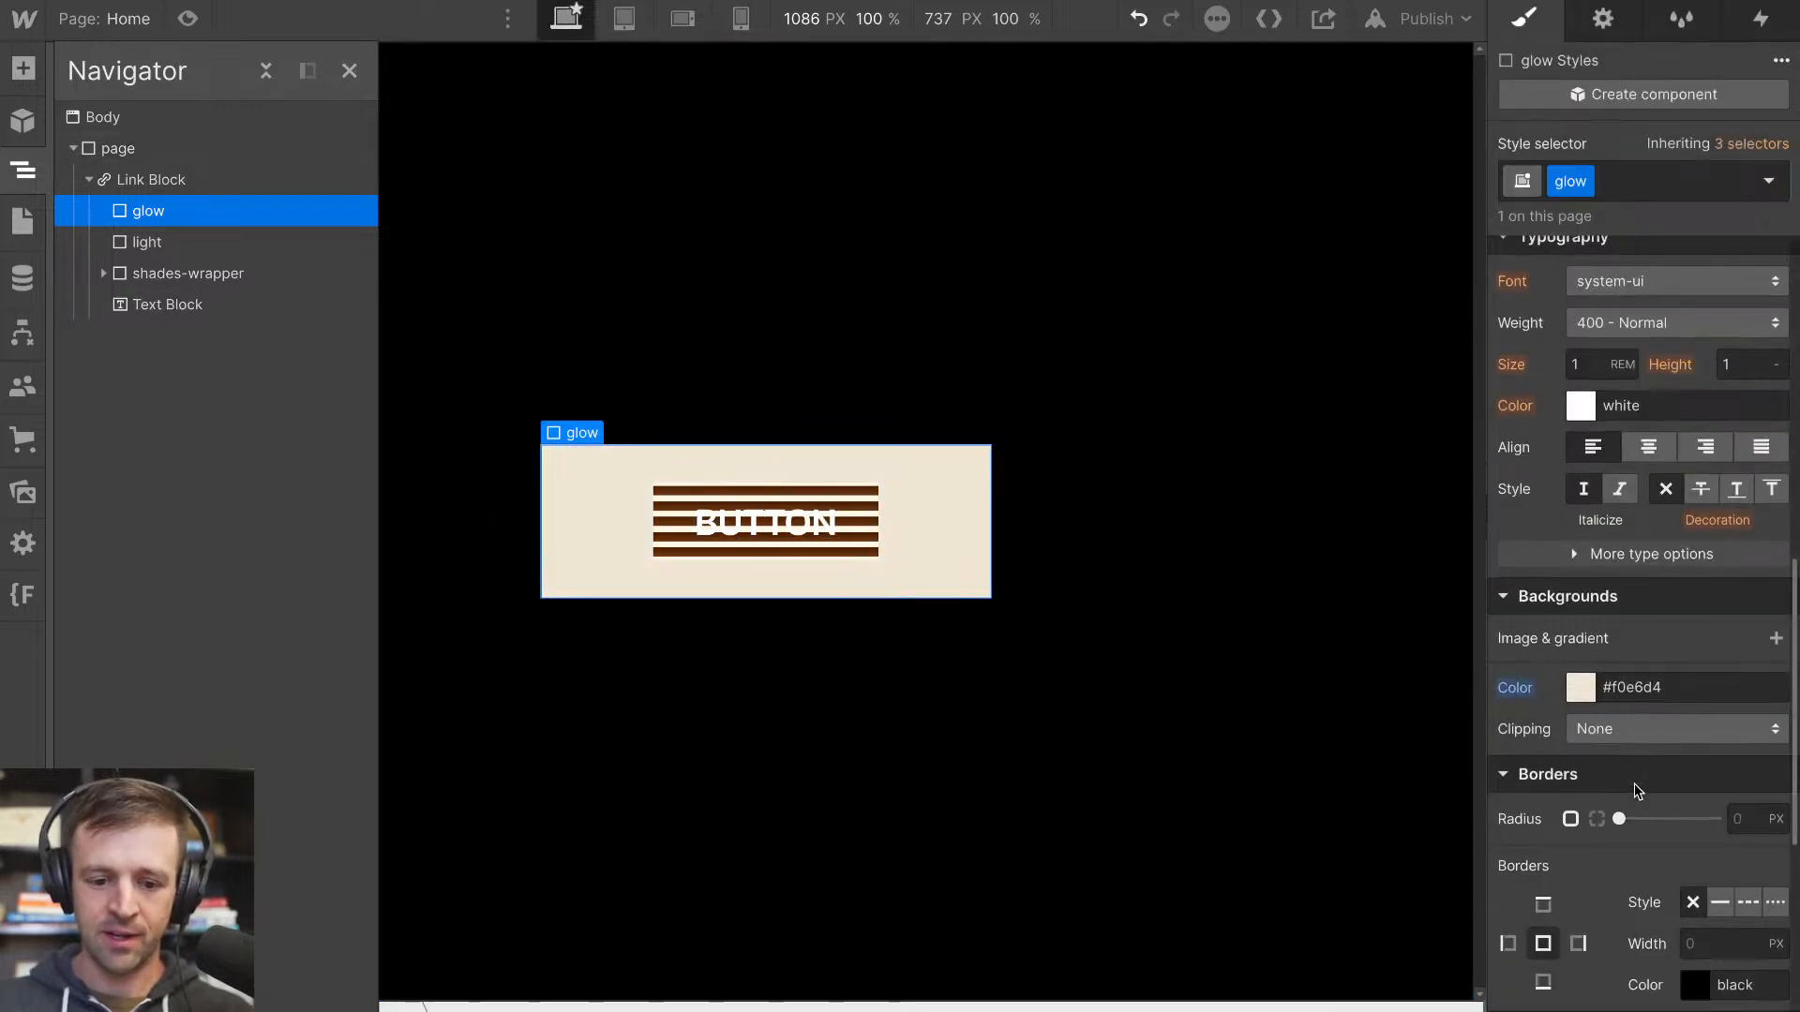
pyautogui.click(1752, 718)
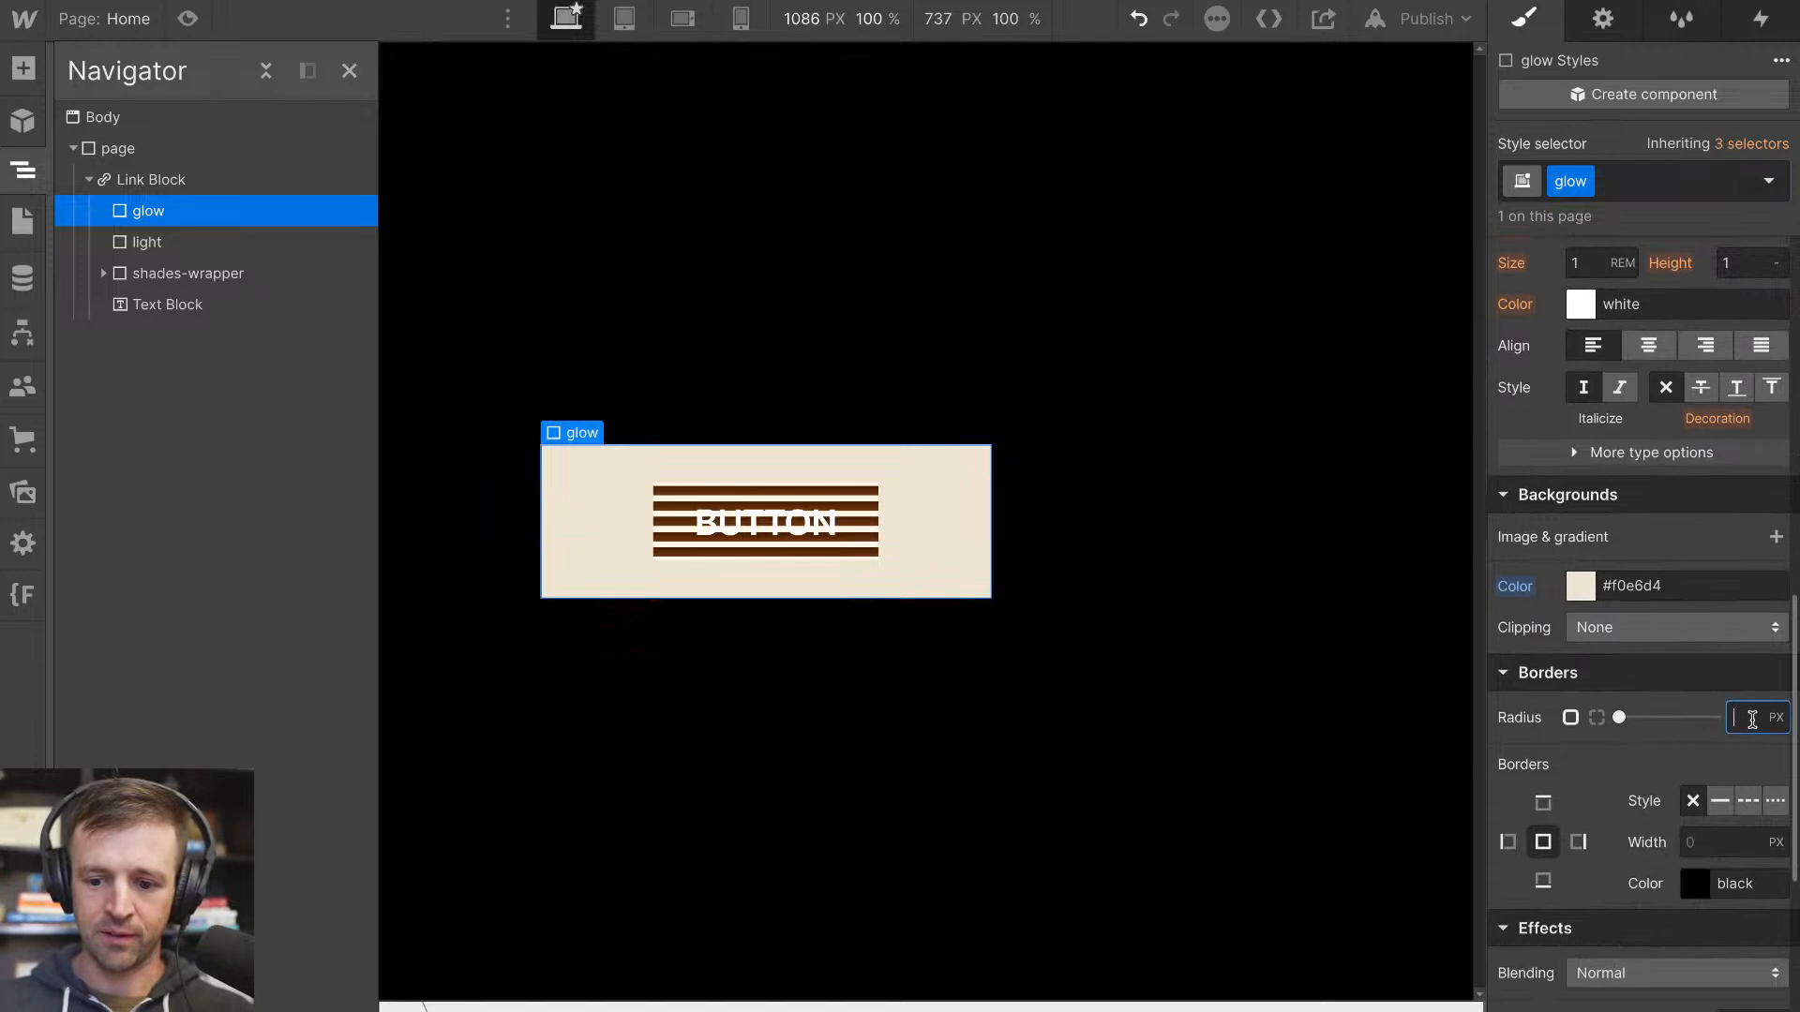
pyautogui.write('50vw')
pyautogui.press('Return')
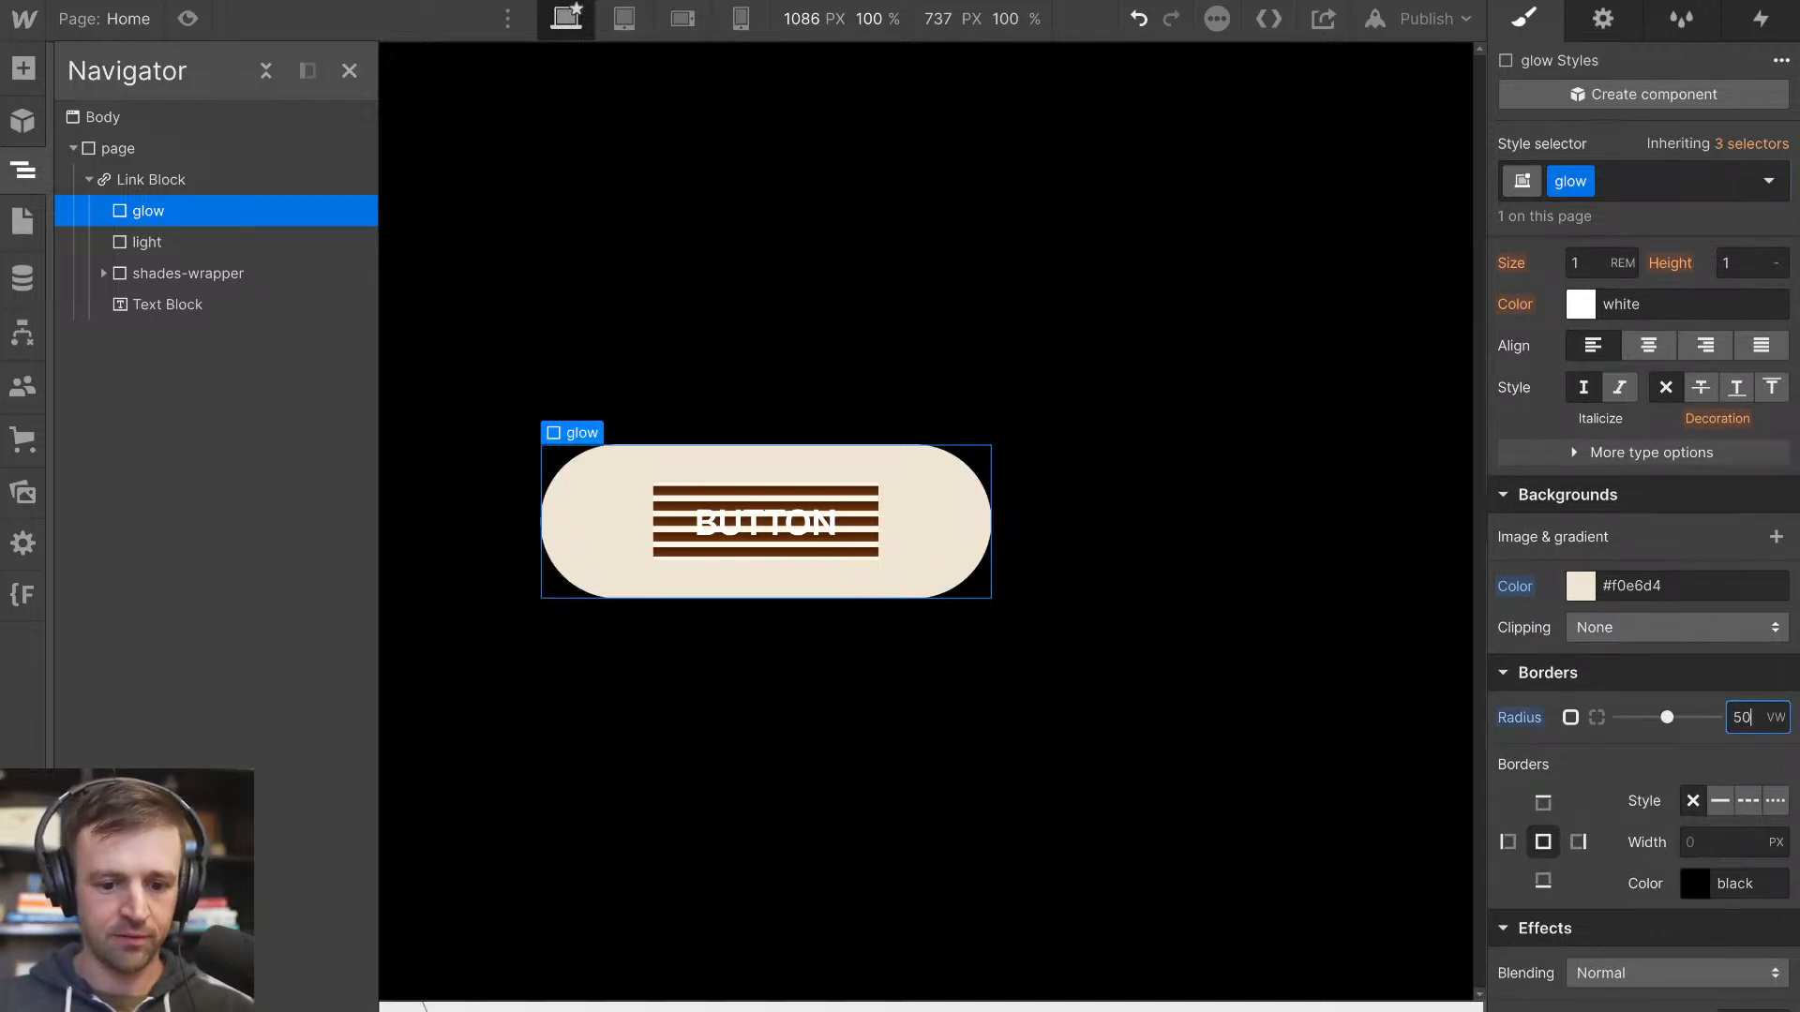
# Add a Blur filter with a radius of 120 px to the glow element
pyautogui.scroll(-5, 1709, 761)
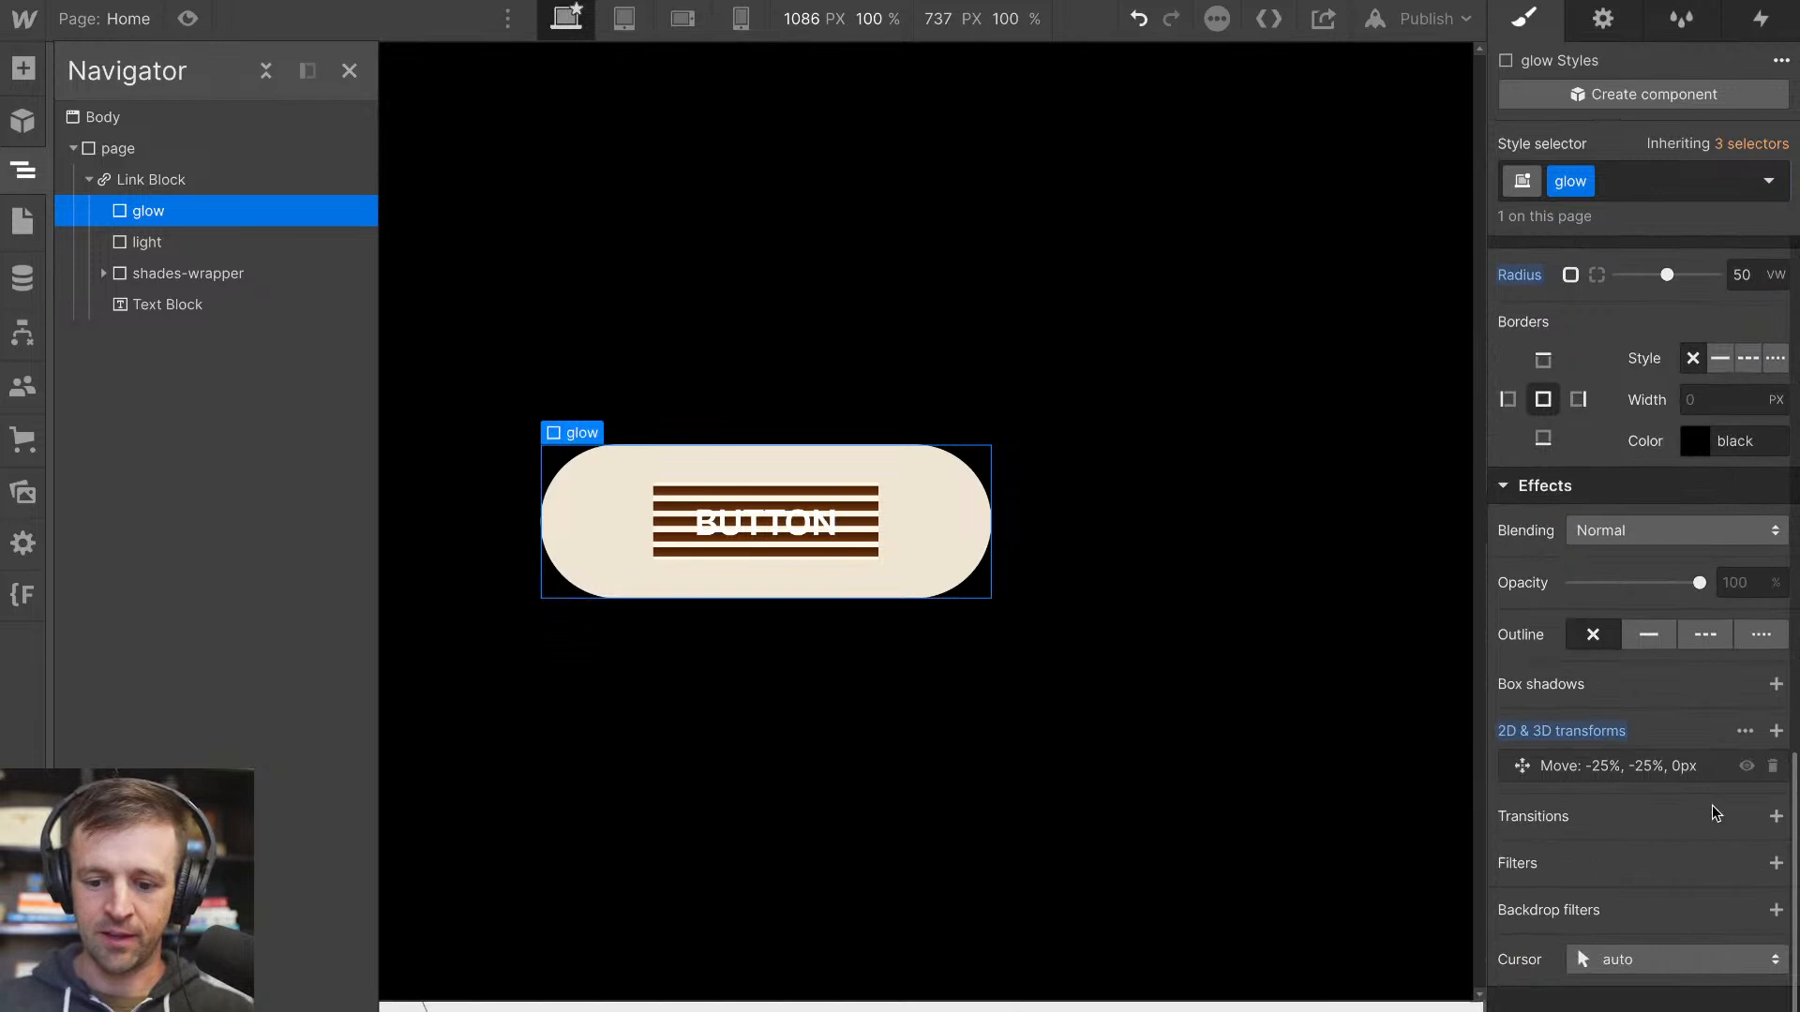
pyautogui.click(1775, 863)
pyautogui.moveTo(1597, 997); pyautogui.dragTo(1694, 998)
pyautogui.click(1729, 998)
pyautogui.write('100')
pyautogui.press('Return')
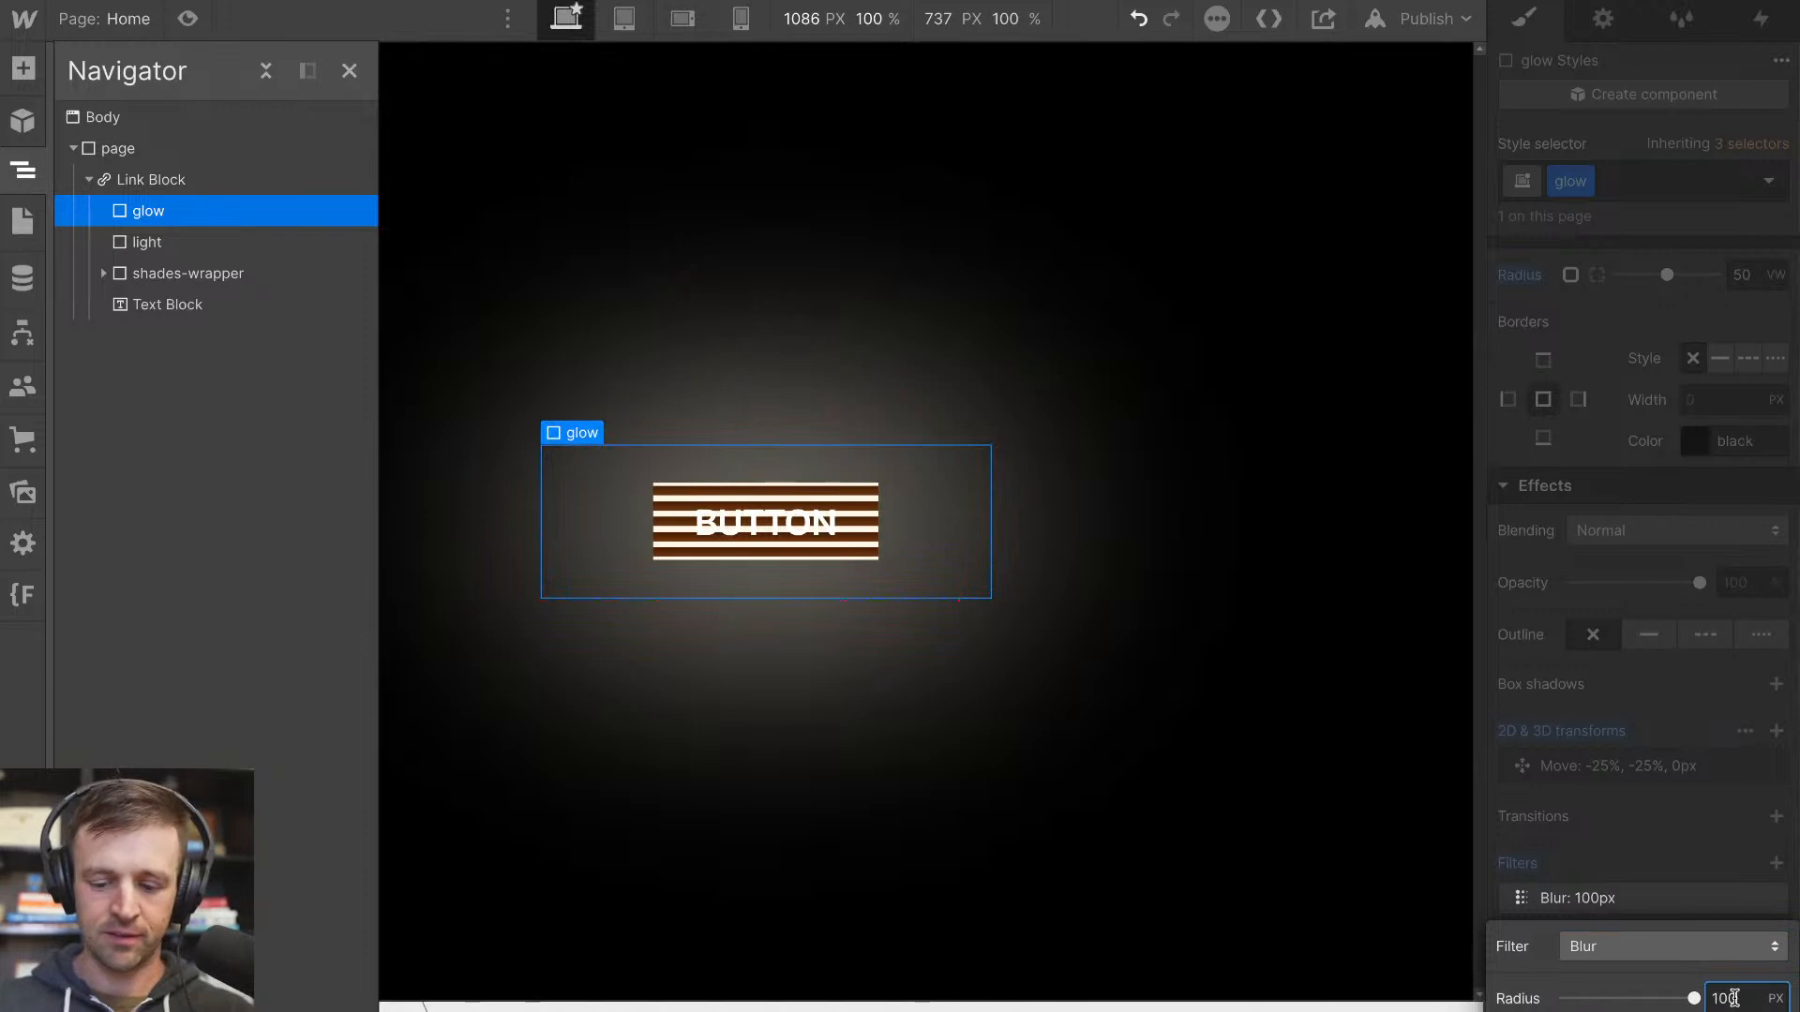
pyautogui.hotkey('shift', 'Up')
pyautogui.hotkey('shift', 'Up')
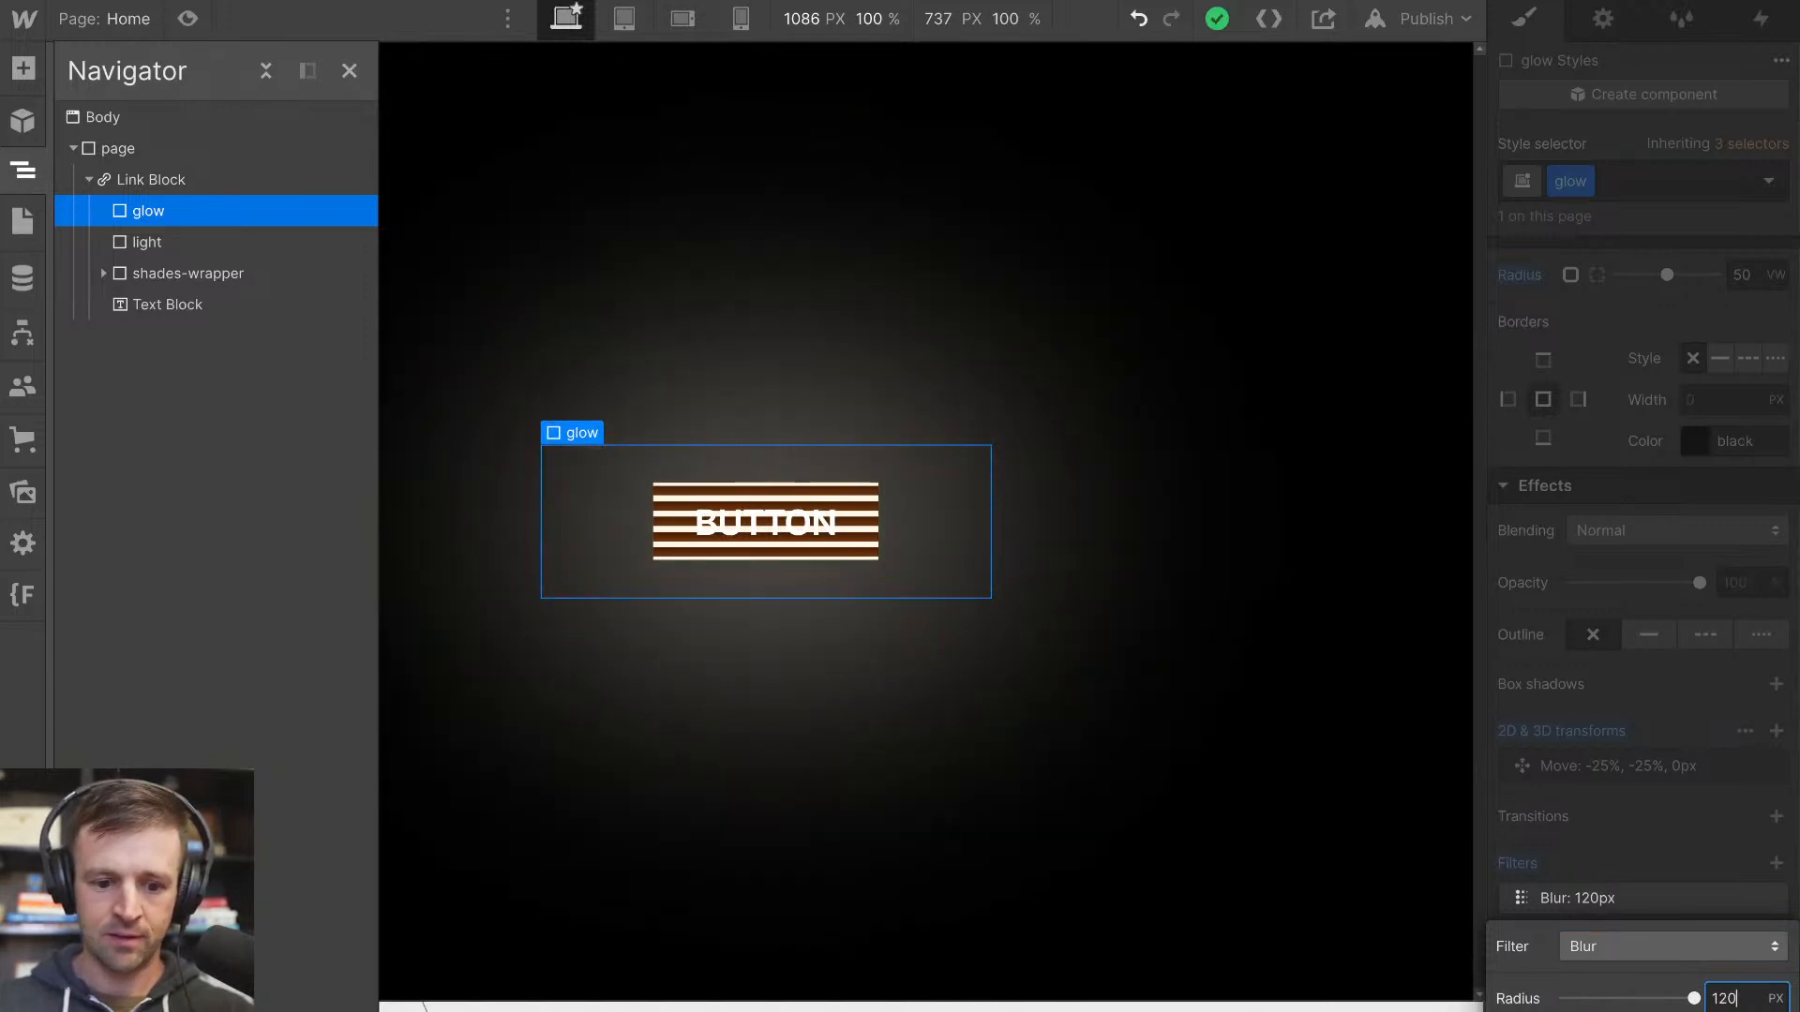
pyautogui.hotkey('shift', 'Up')
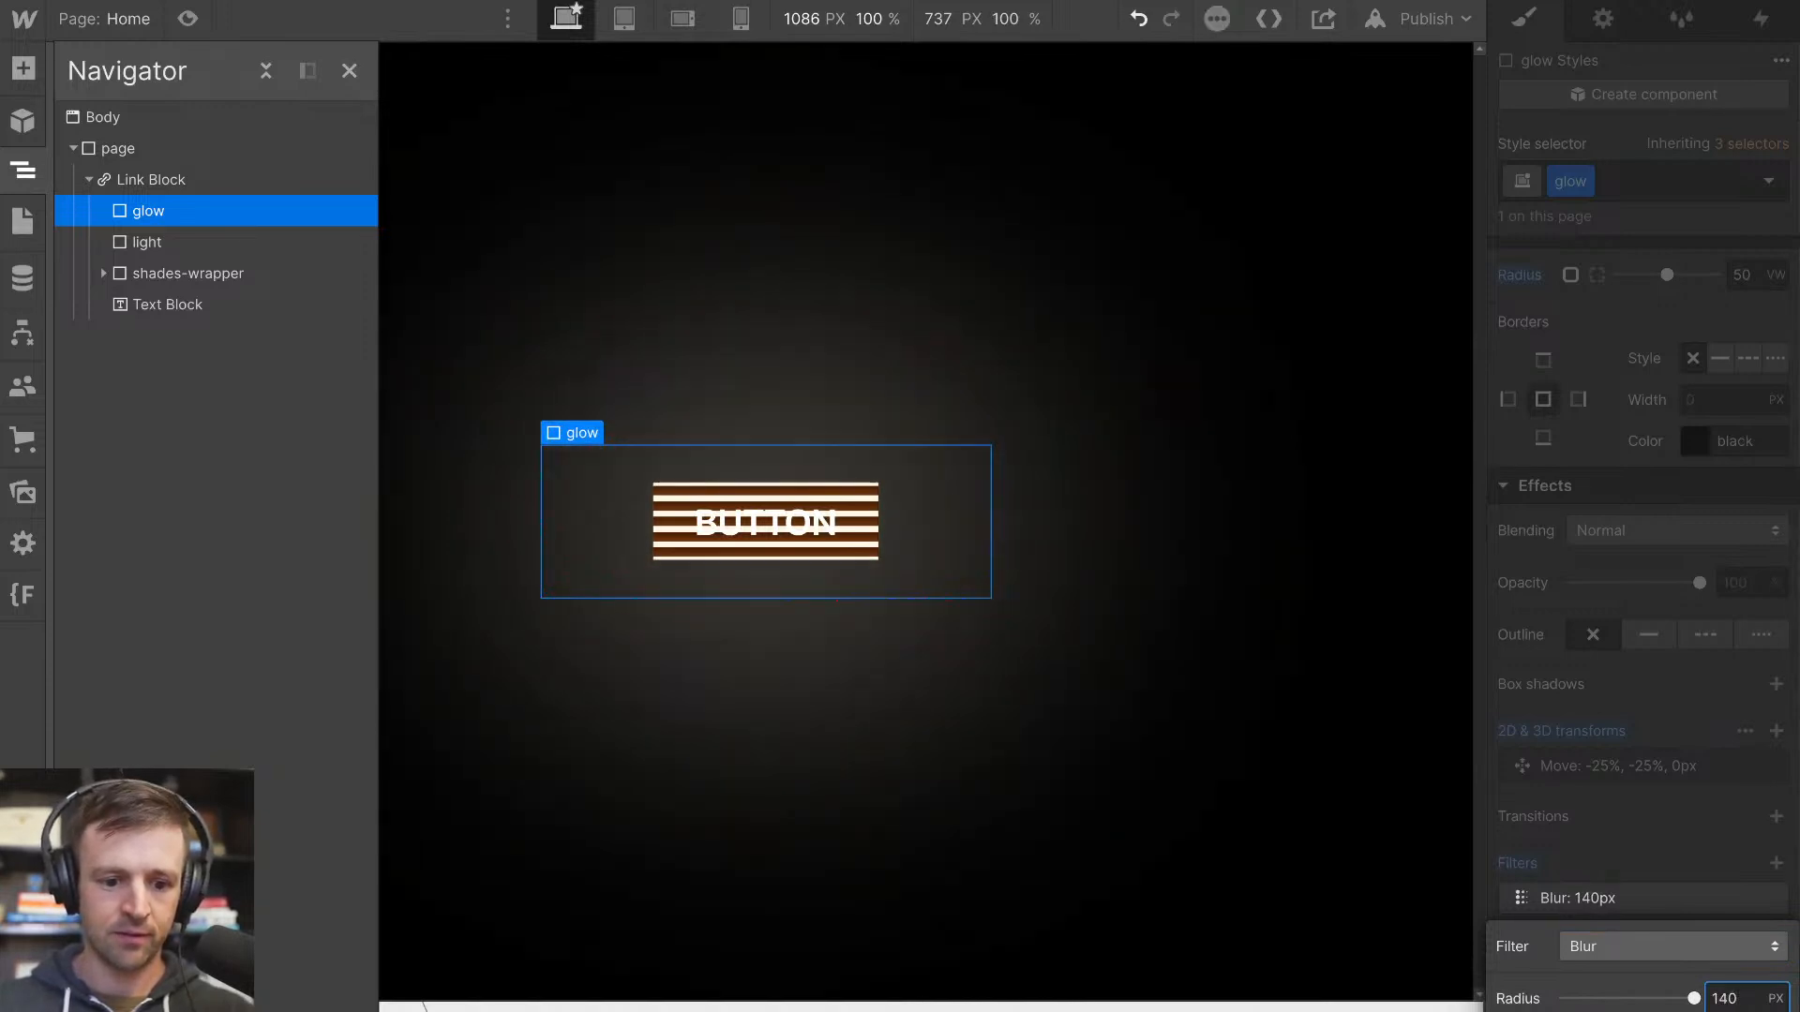
pyautogui.hotkey('shift', 'Down')
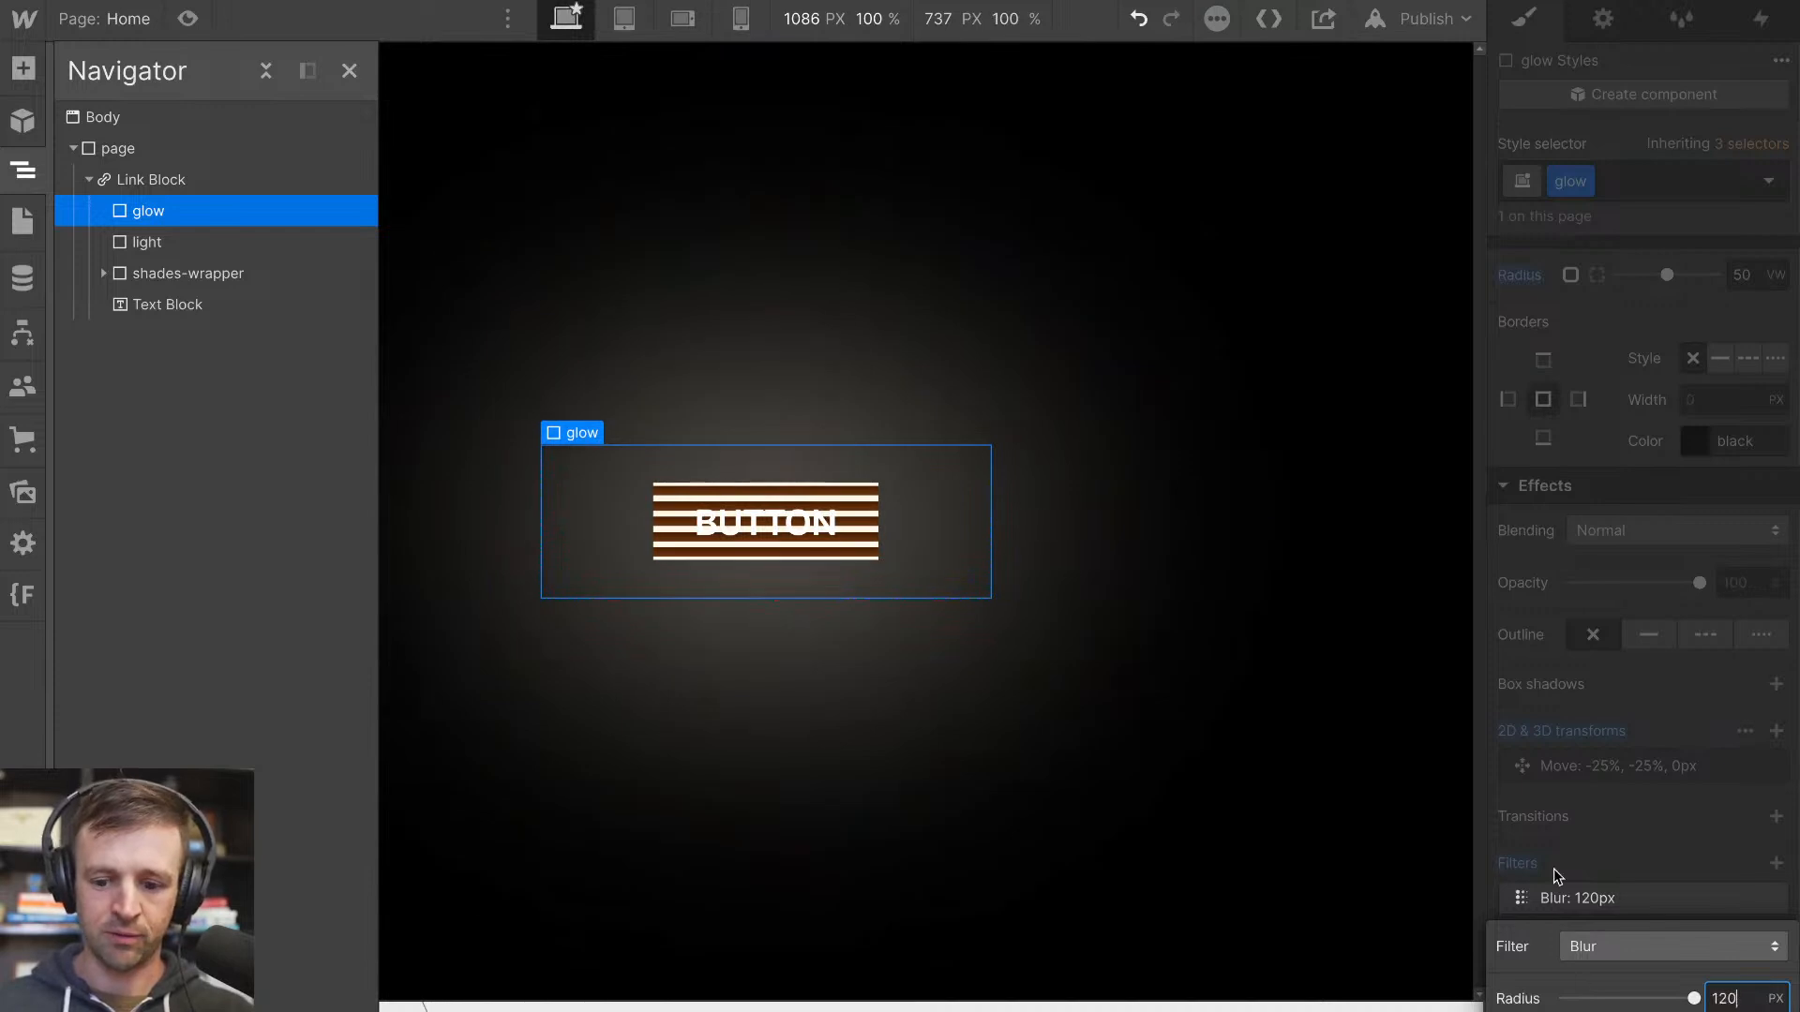
pyautogui.click(1029, 567)
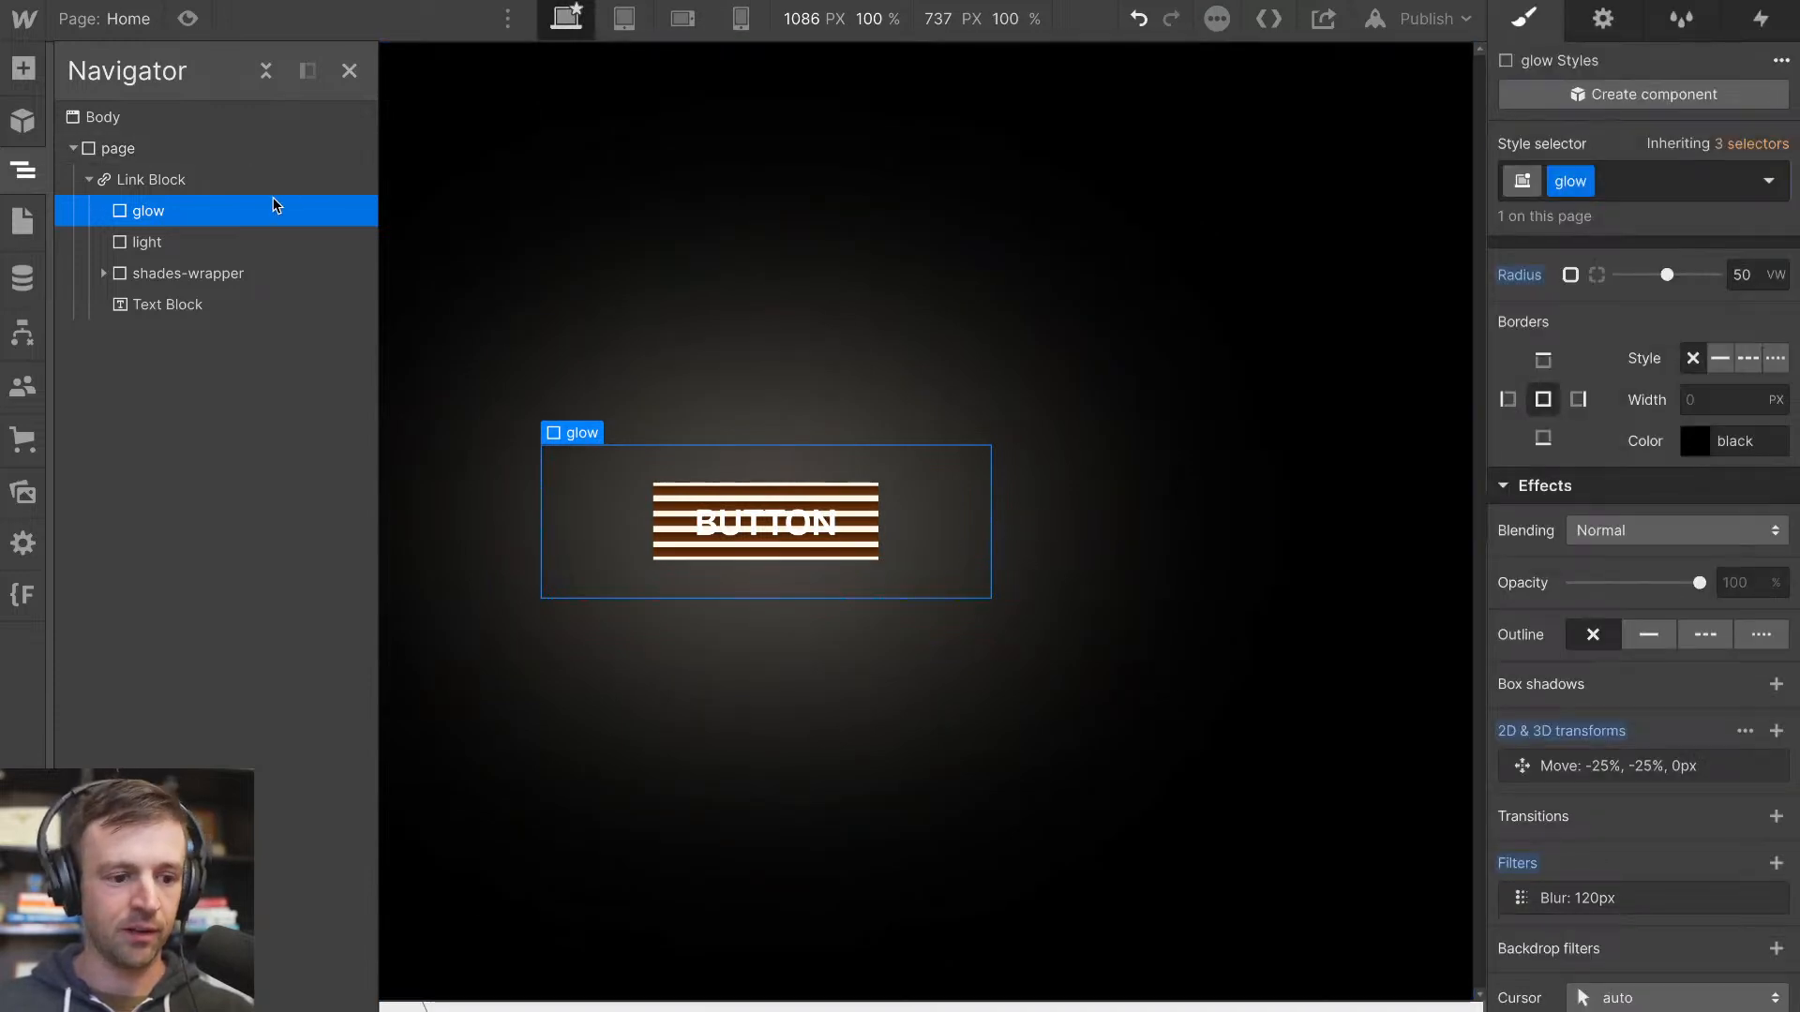
# Reduce the glow element's height to 100%
pyautogui.scroll(12, 1634, 345)
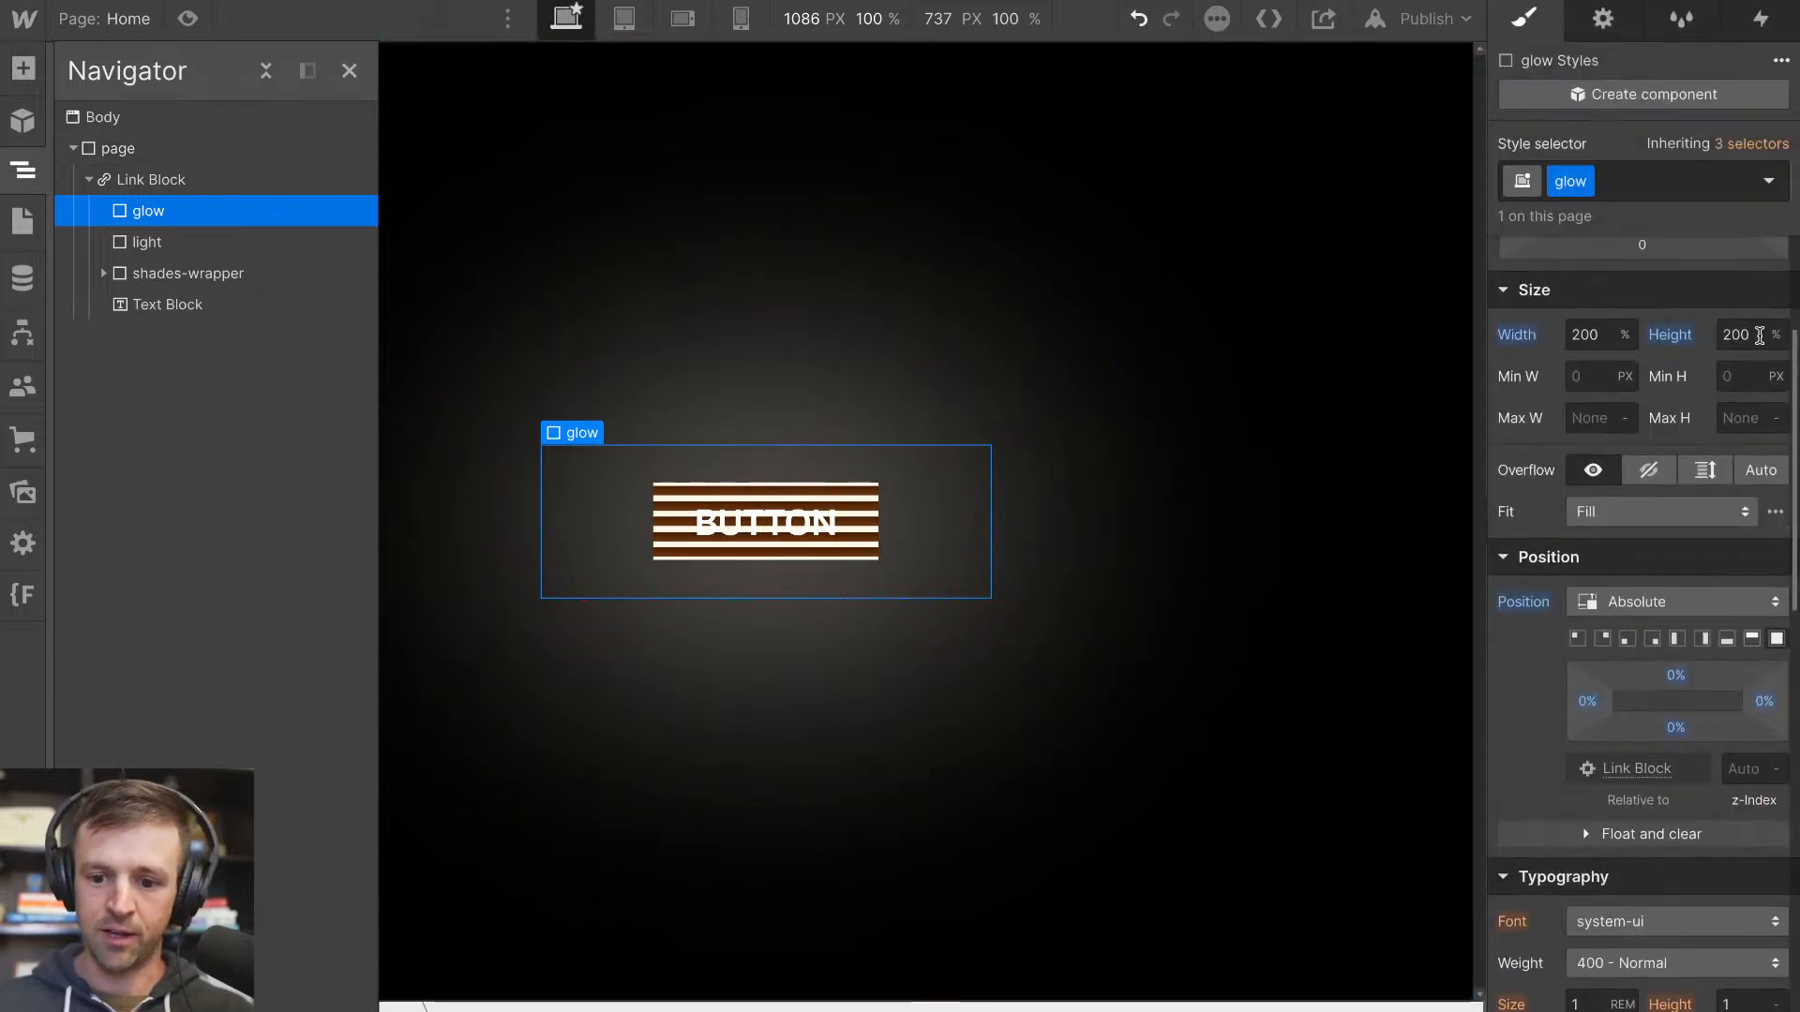
pyautogui.click(1736, 334)
pyautogui.write('100')
pyautogui.press('Return')
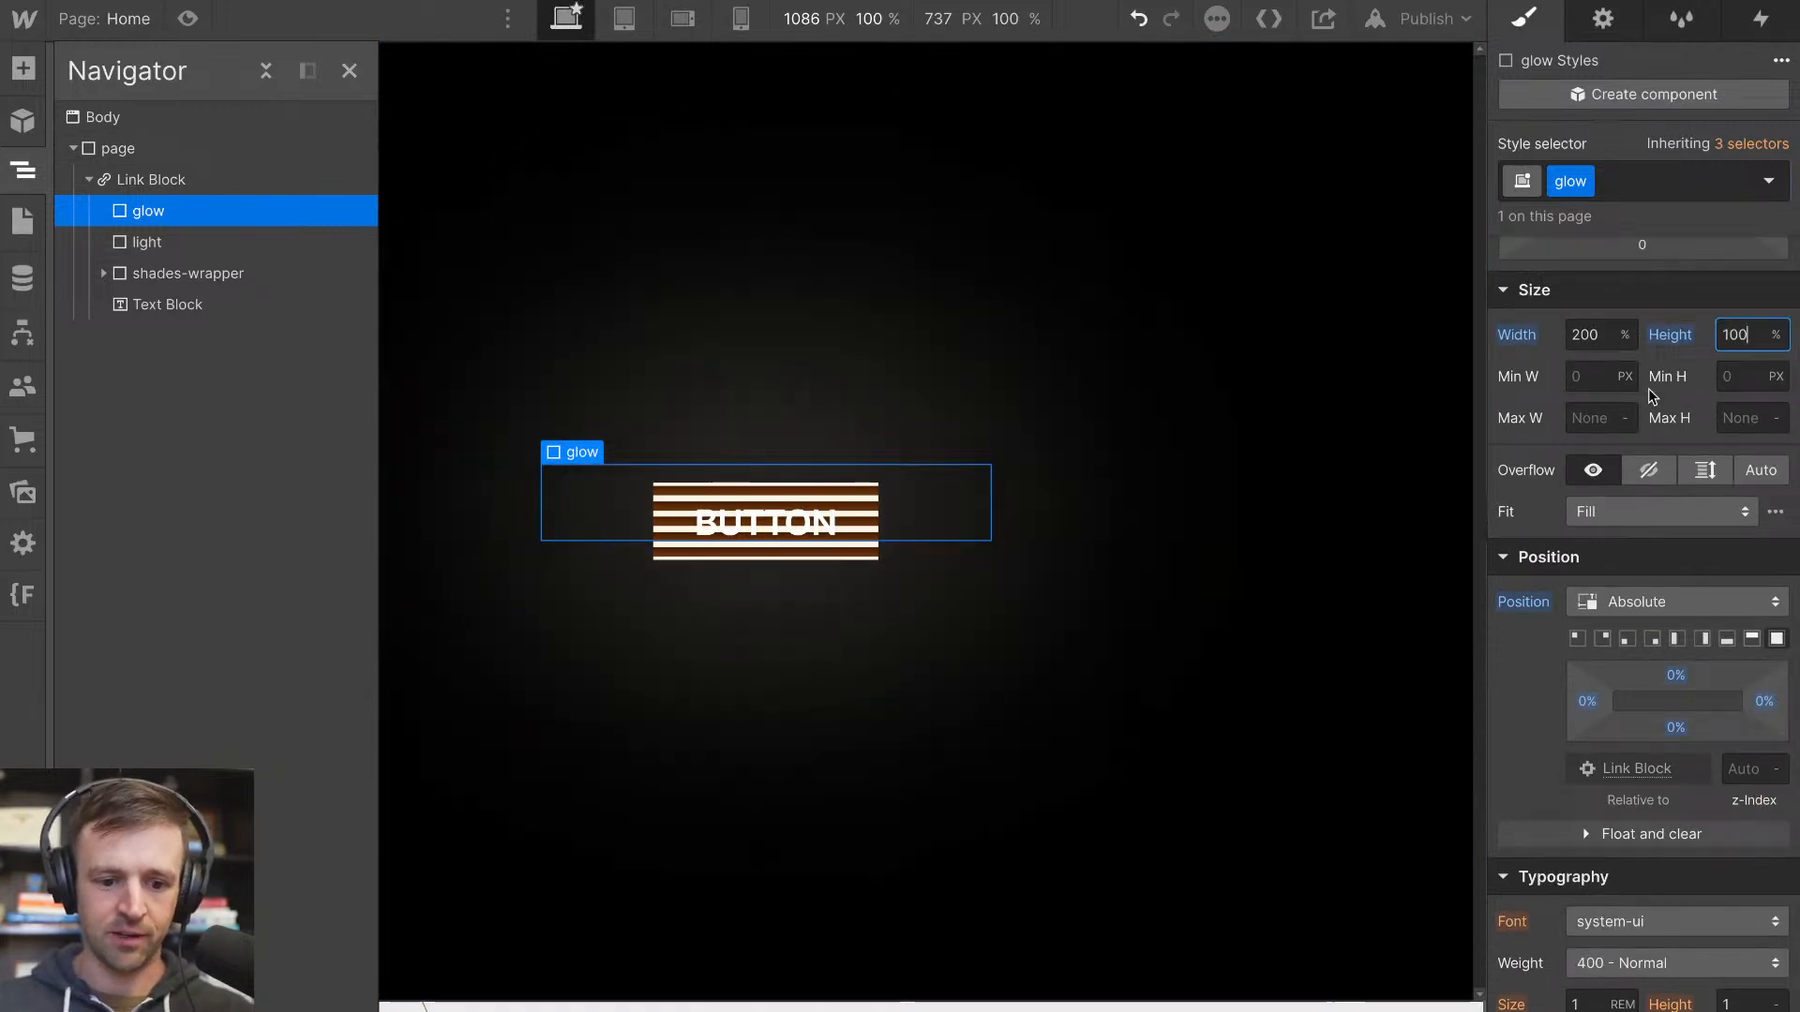
# Set the Y value of the glow element's Move transform to 0%
pyautogui.scroll(-12, 1650, 563)
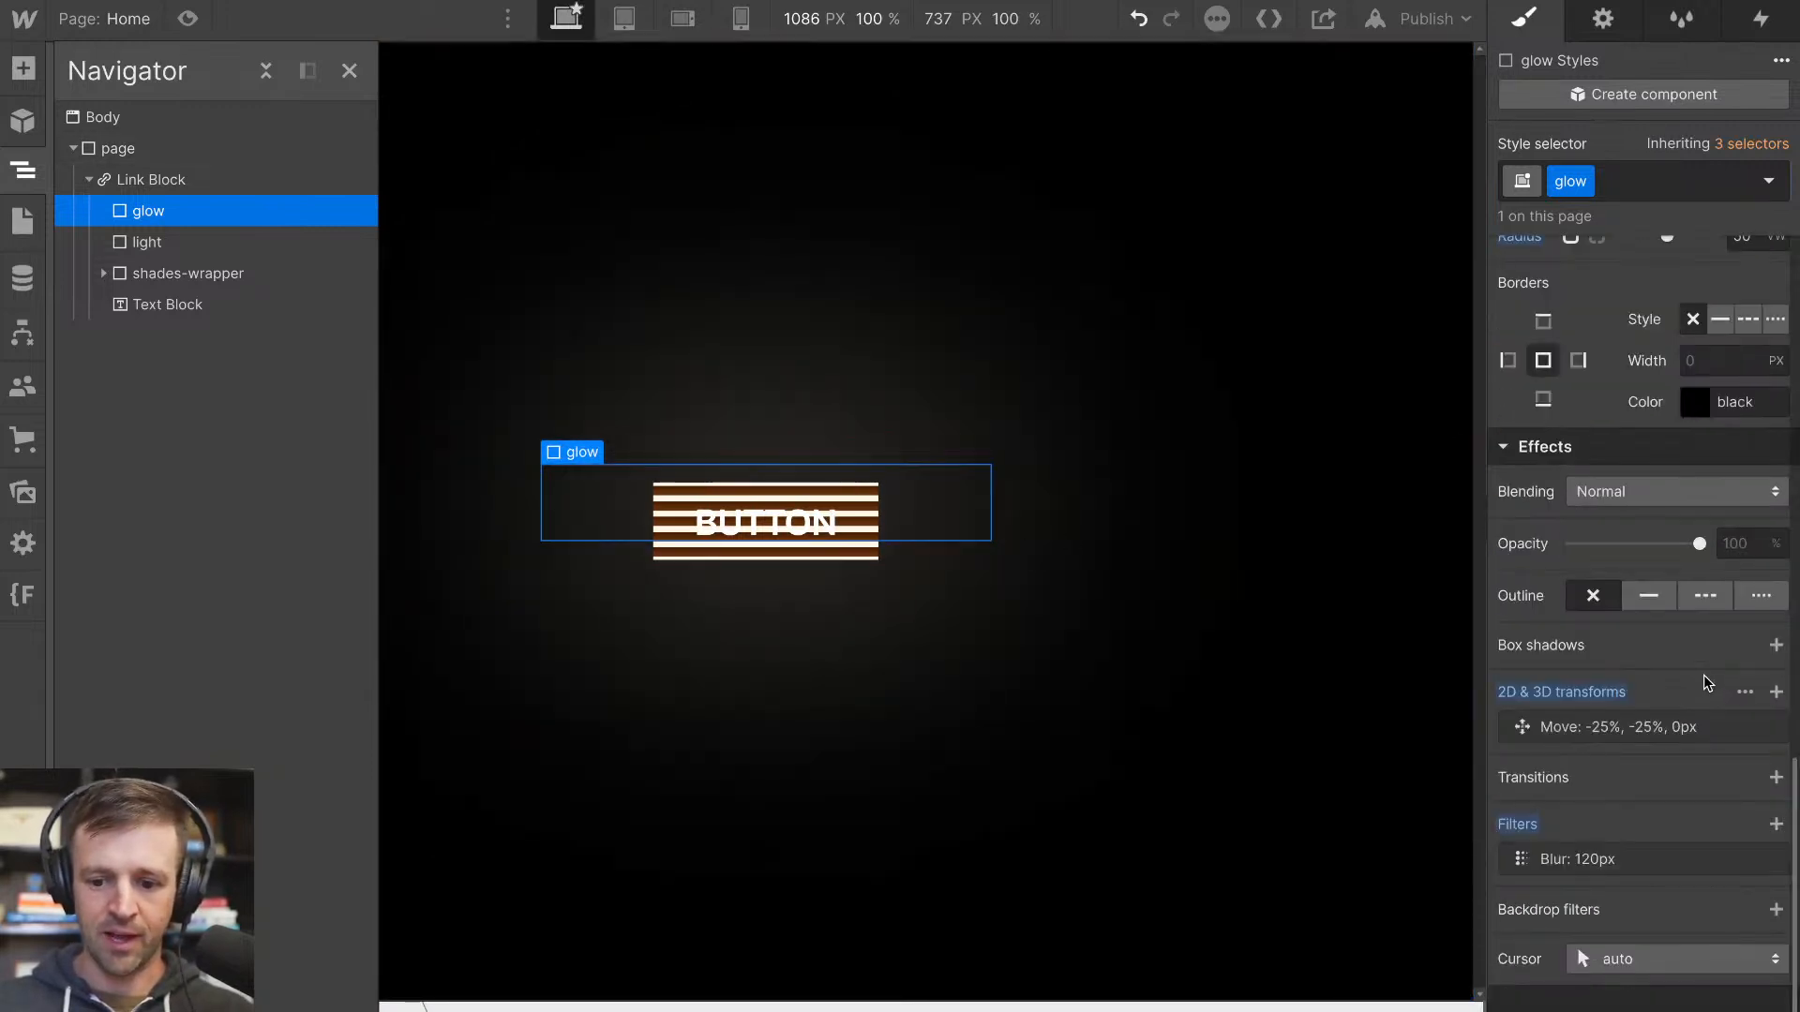
pyautogui.click(1599, 694)
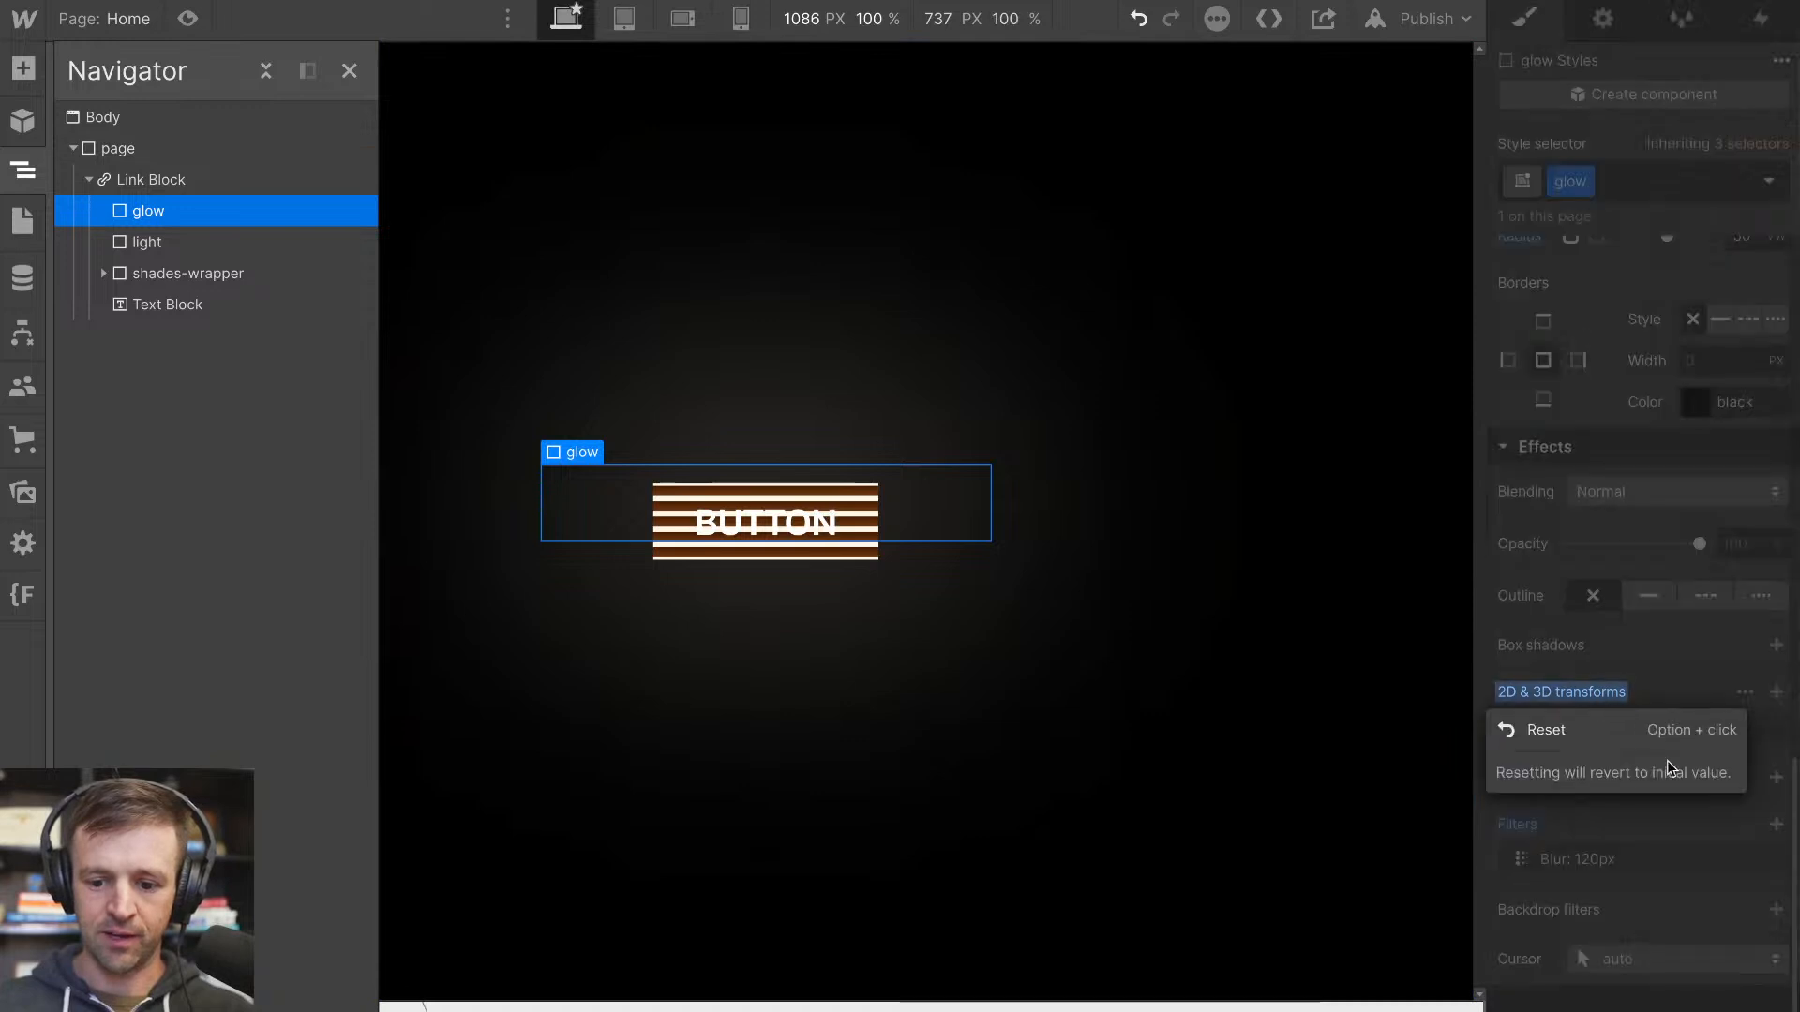
pyautogui.click(1657, 681)
pyautogui.click(1684, 728)
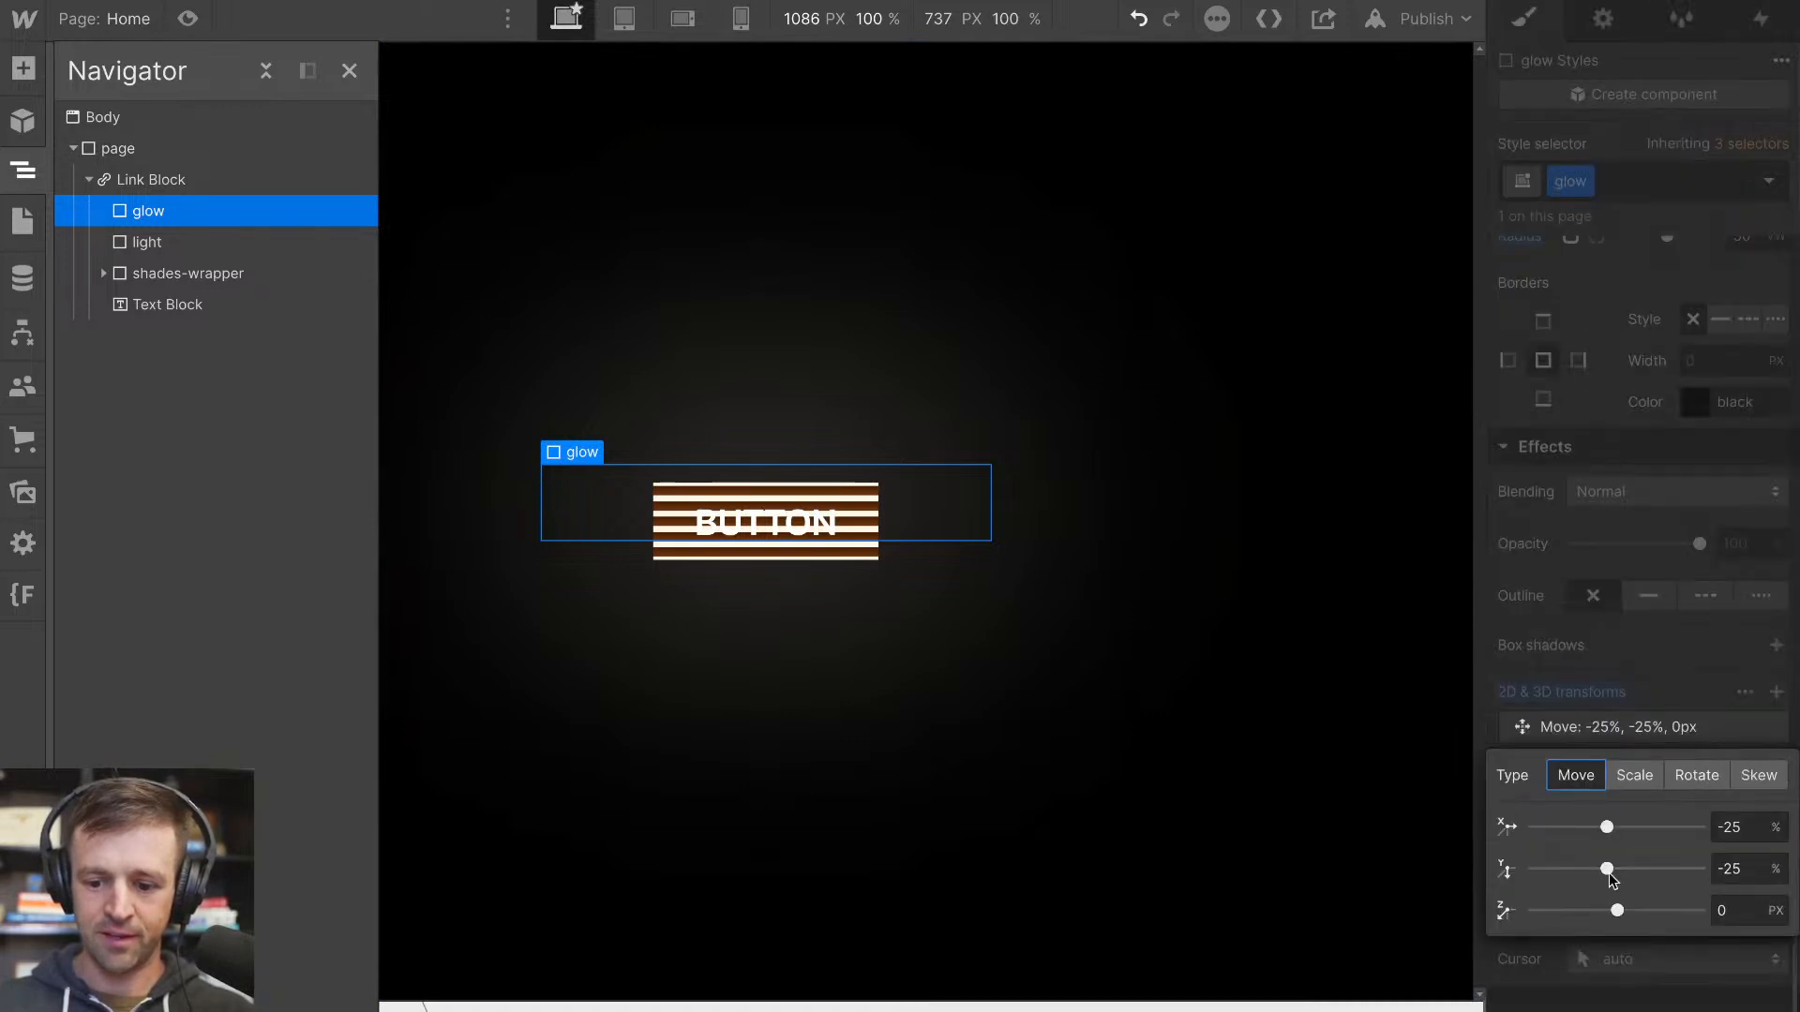
pyautogui.click(1774, 870)
pyautogui.click(1667, 884)
pyautogui.click(1749, 872)
pyautogui.write('0')
pyautogui.click(928, 580)
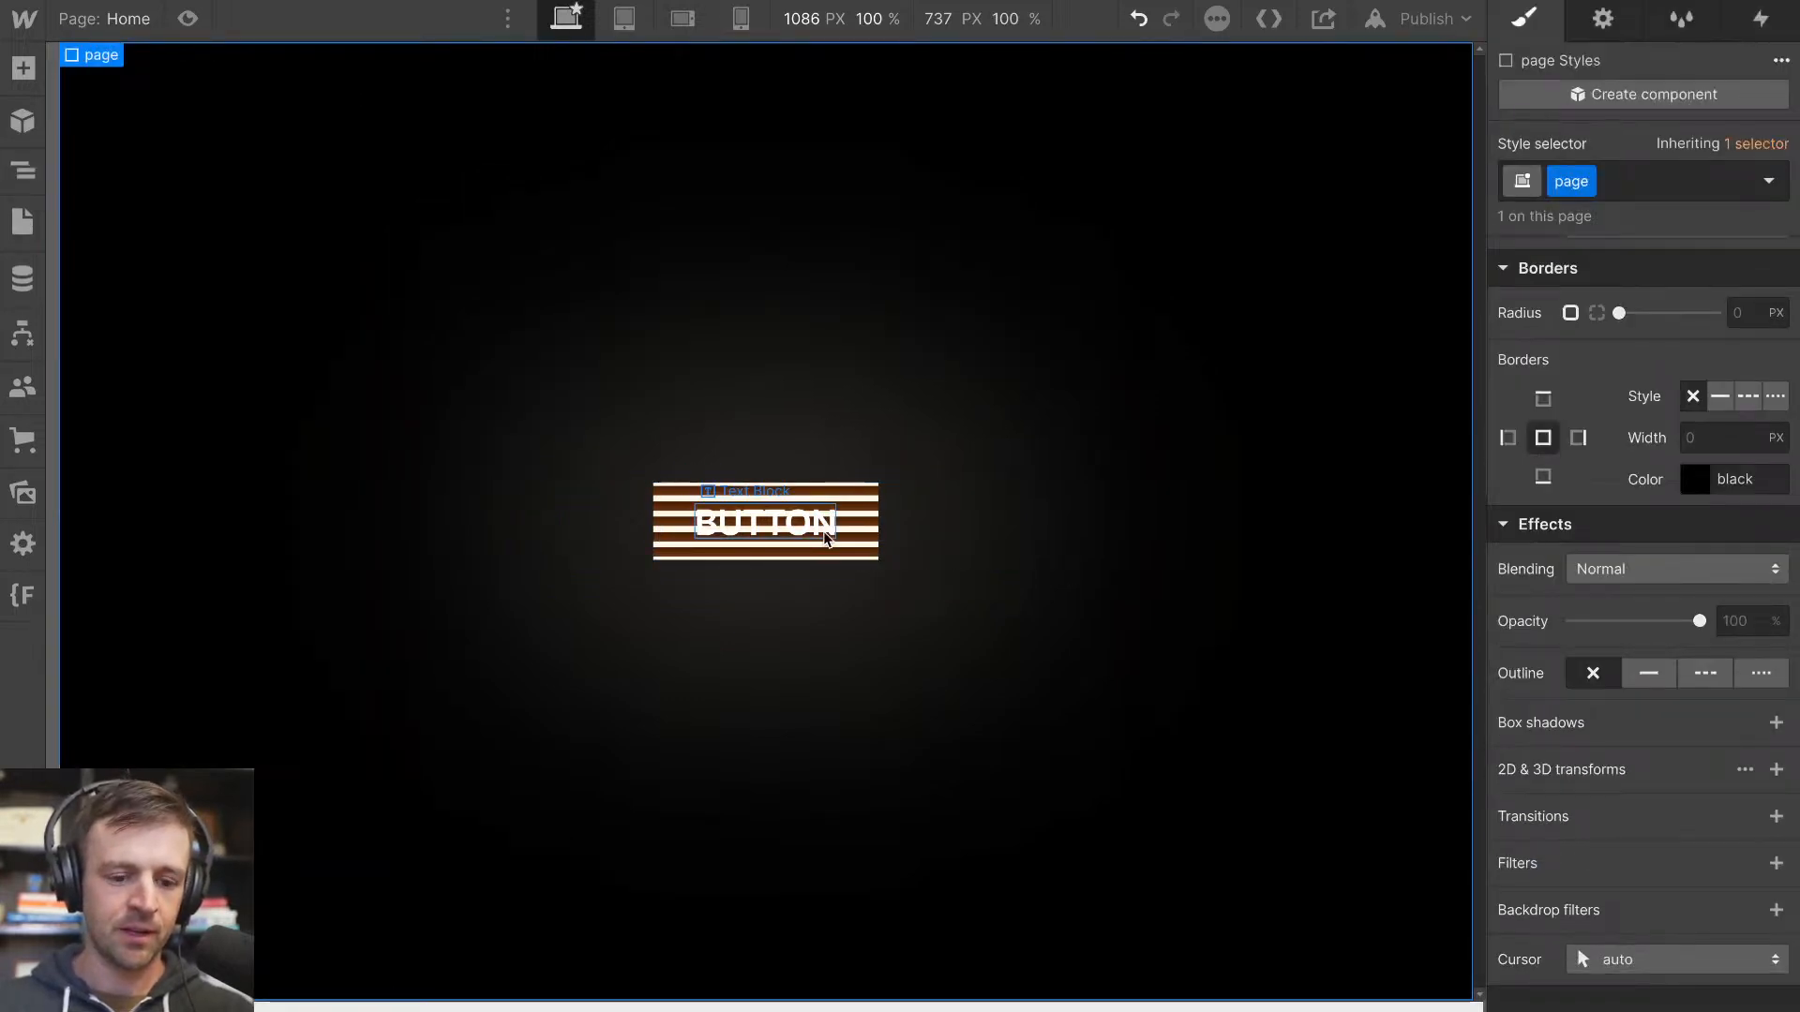
# Give the Link Block a border radius of 24 px and set its overflow to hidden
pyautogui.click(23, 171)
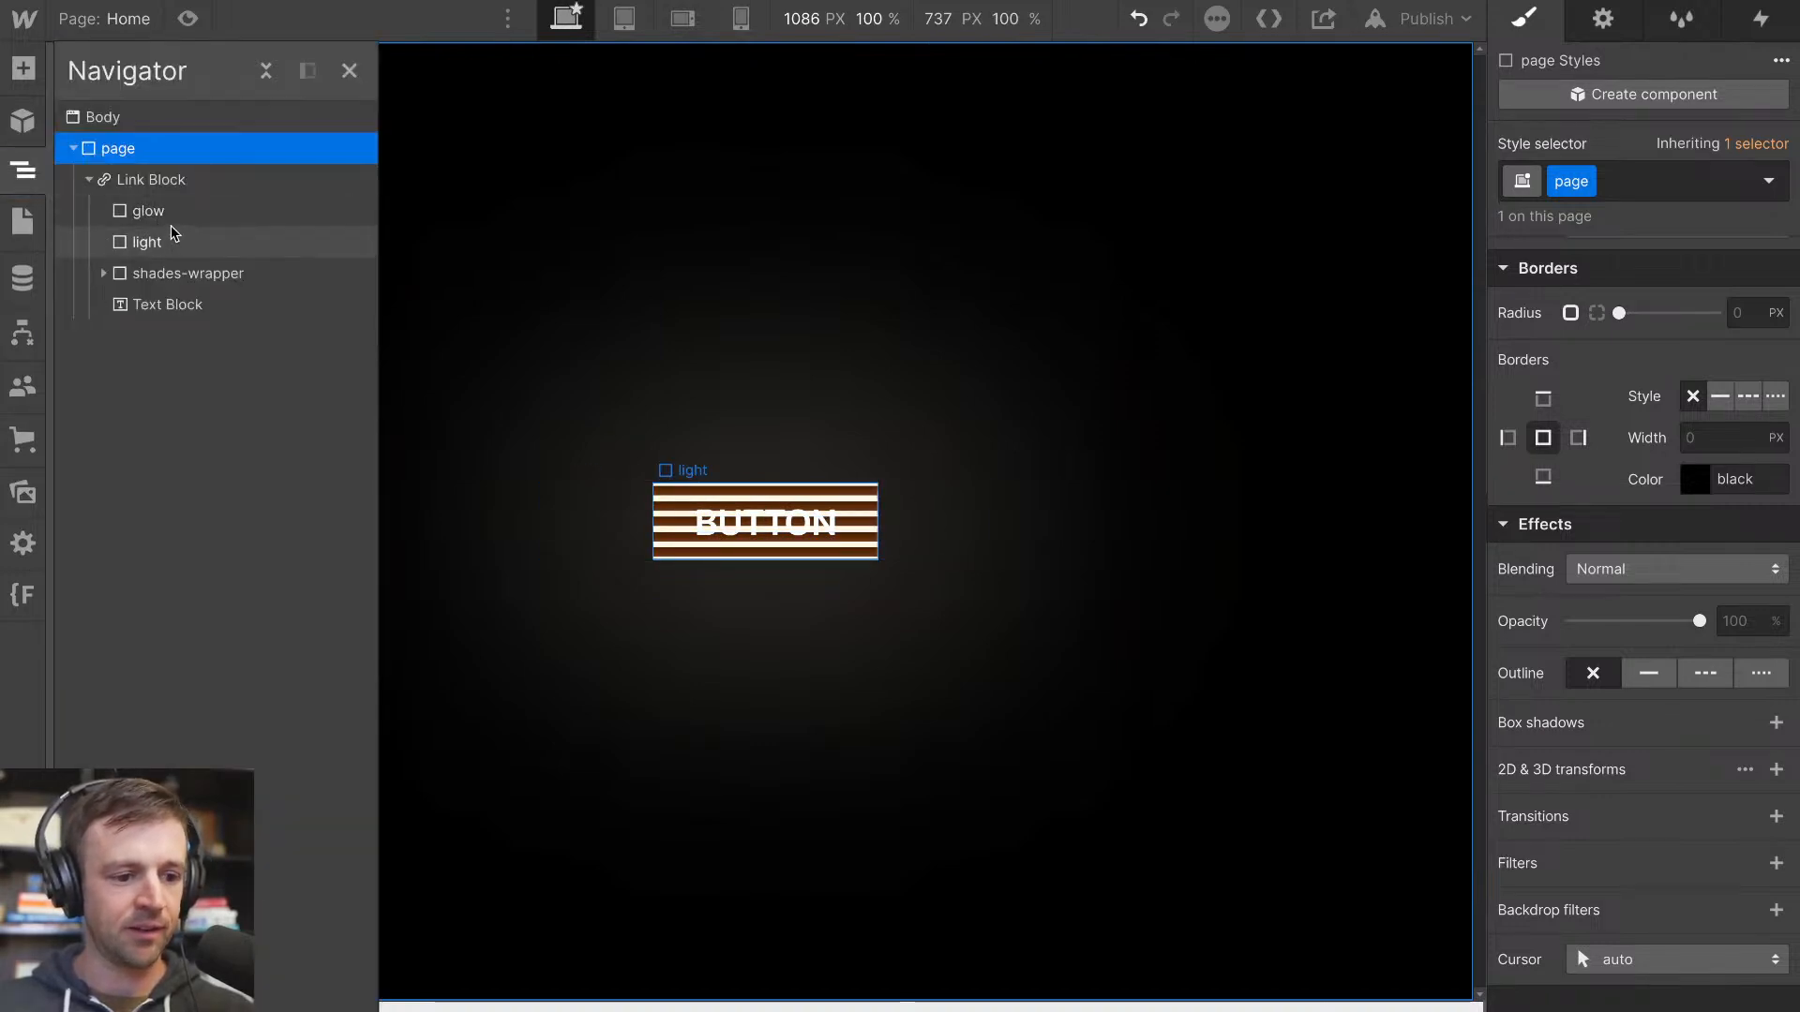
pyautogui.click(173, 180)
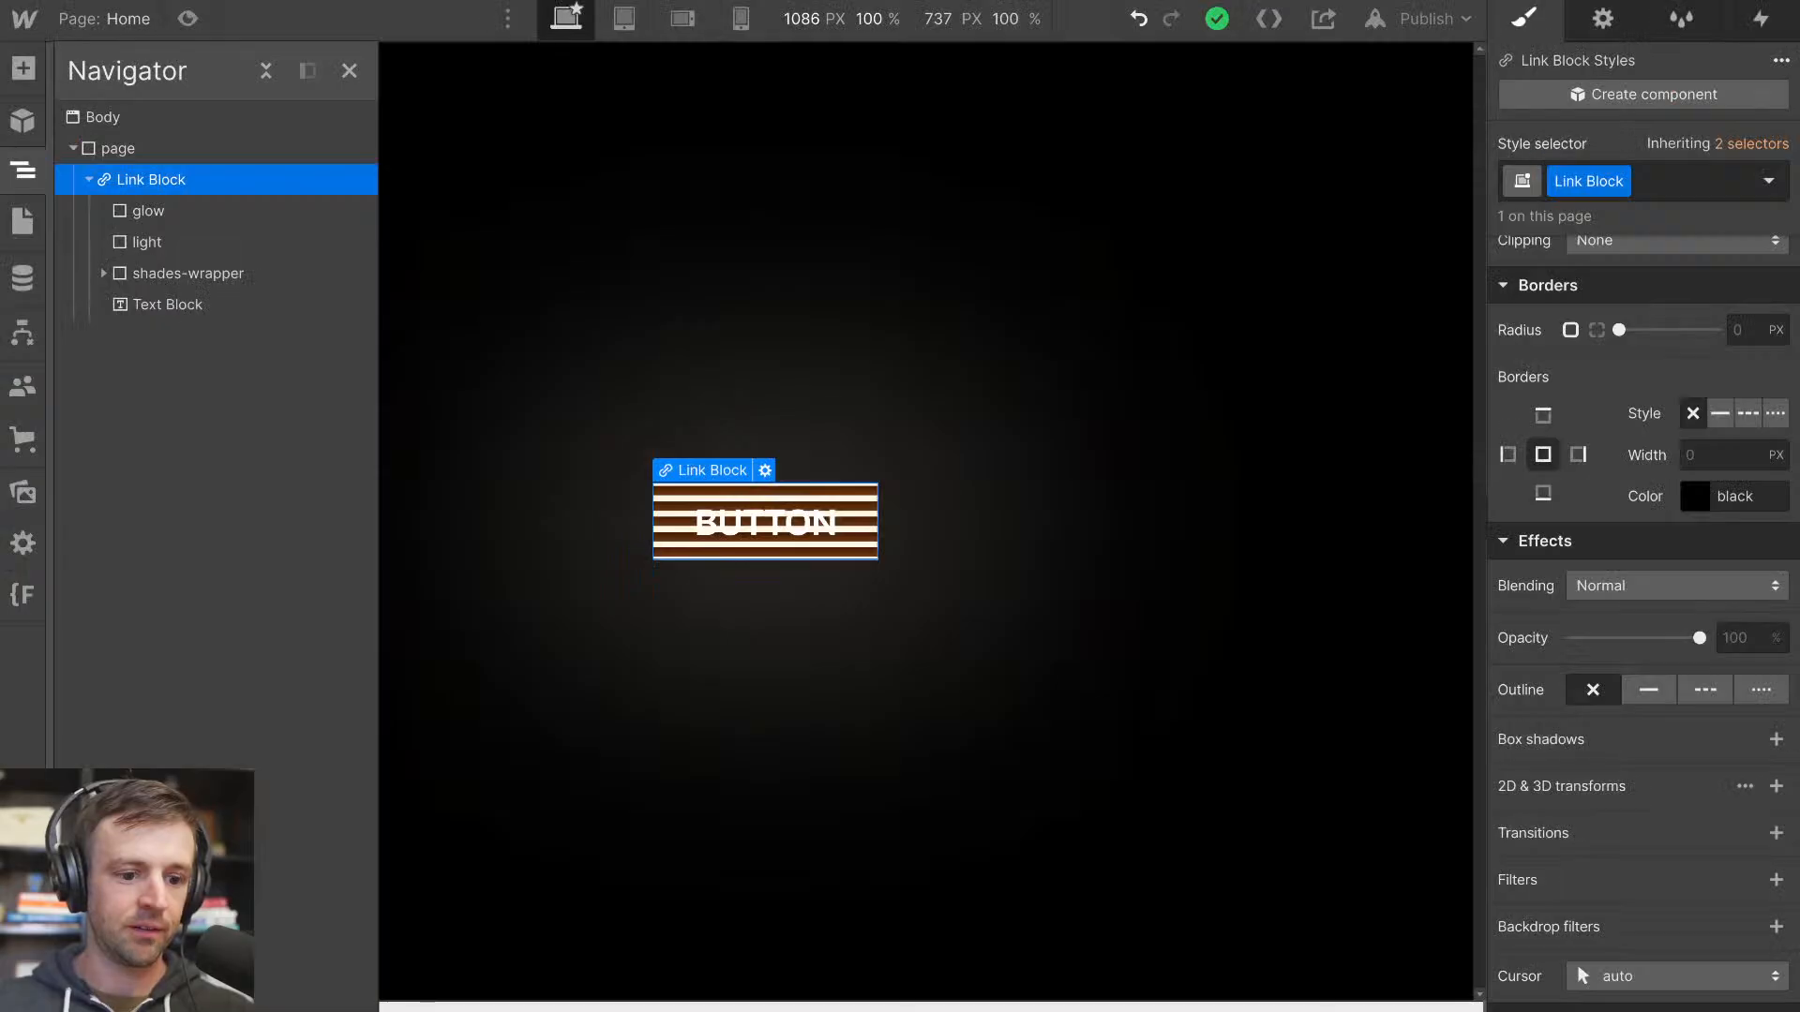
pyautogui.scroll(10, 1616, 325)
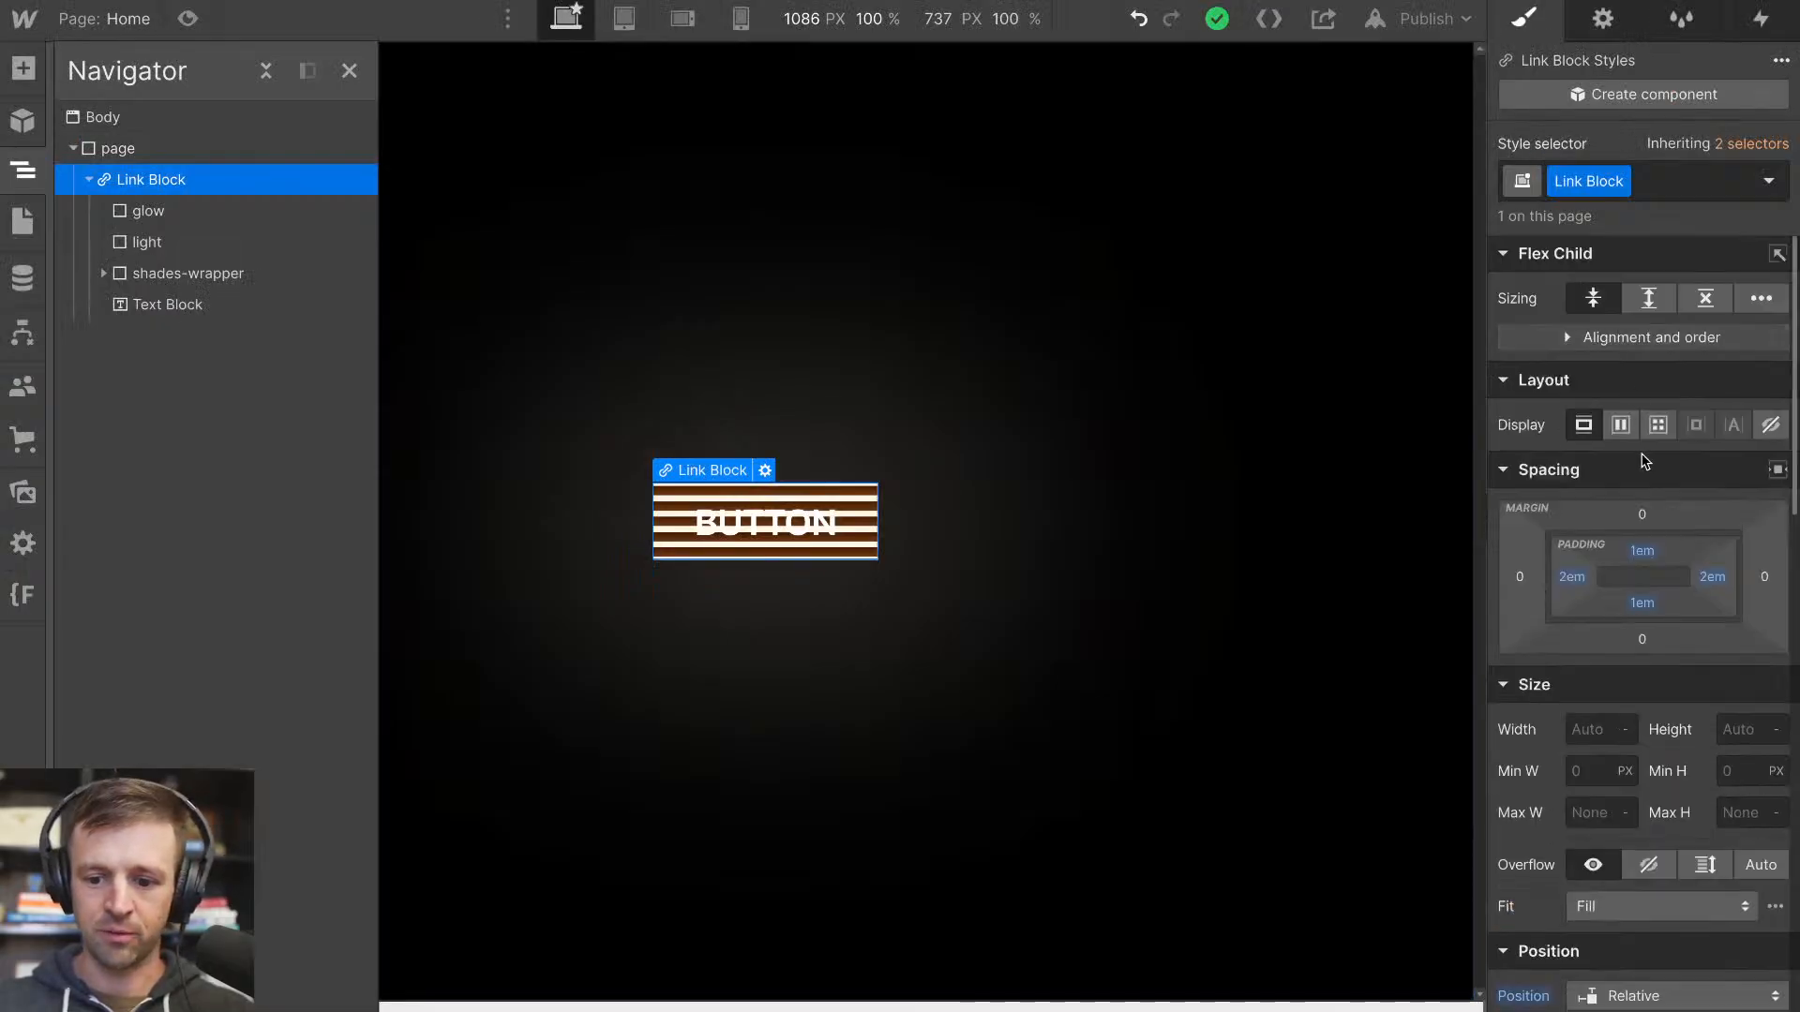
pyautogui.scroll(-10, 1650, 422)
pyautogui.scroll(1, 1687, 526)
pyautogui.click(1754, 380)
pyautogui.write('14')
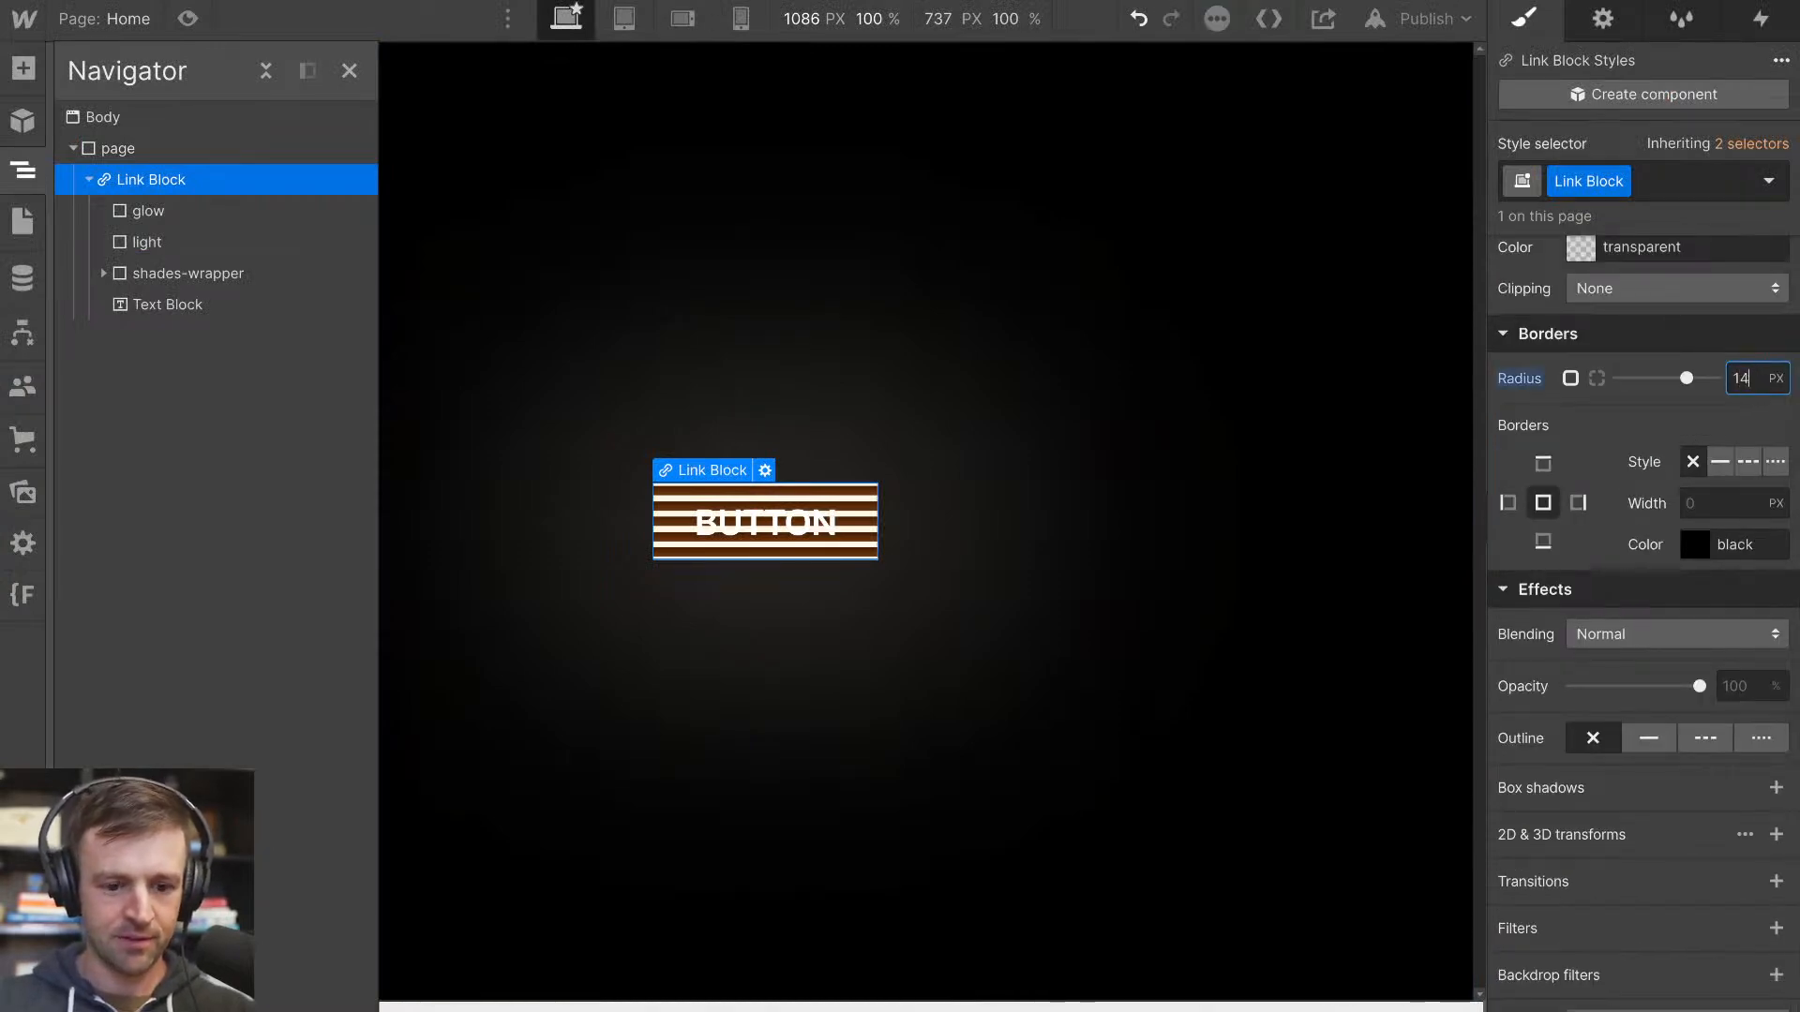
pyautogui.press('BackSpace')
pyautogui.press('BackSpace')
pyautogui.write('40')
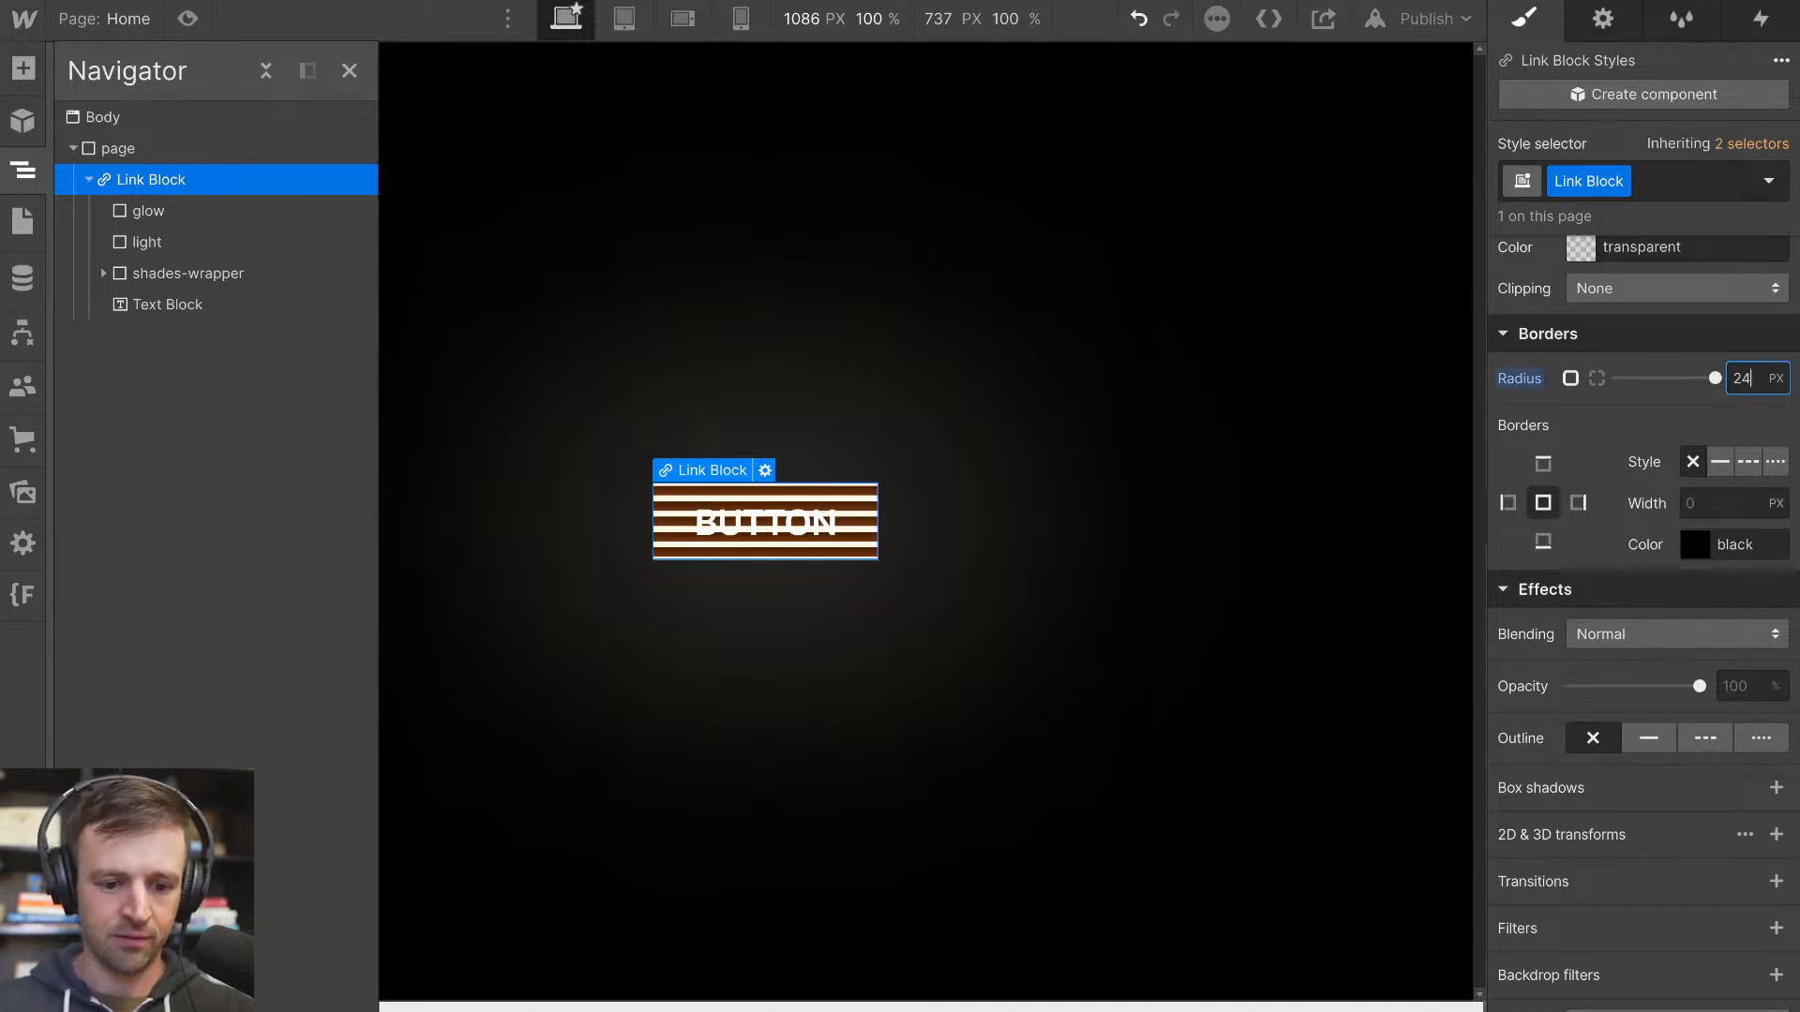
pyautogui.scroll(10, 1659, 487)
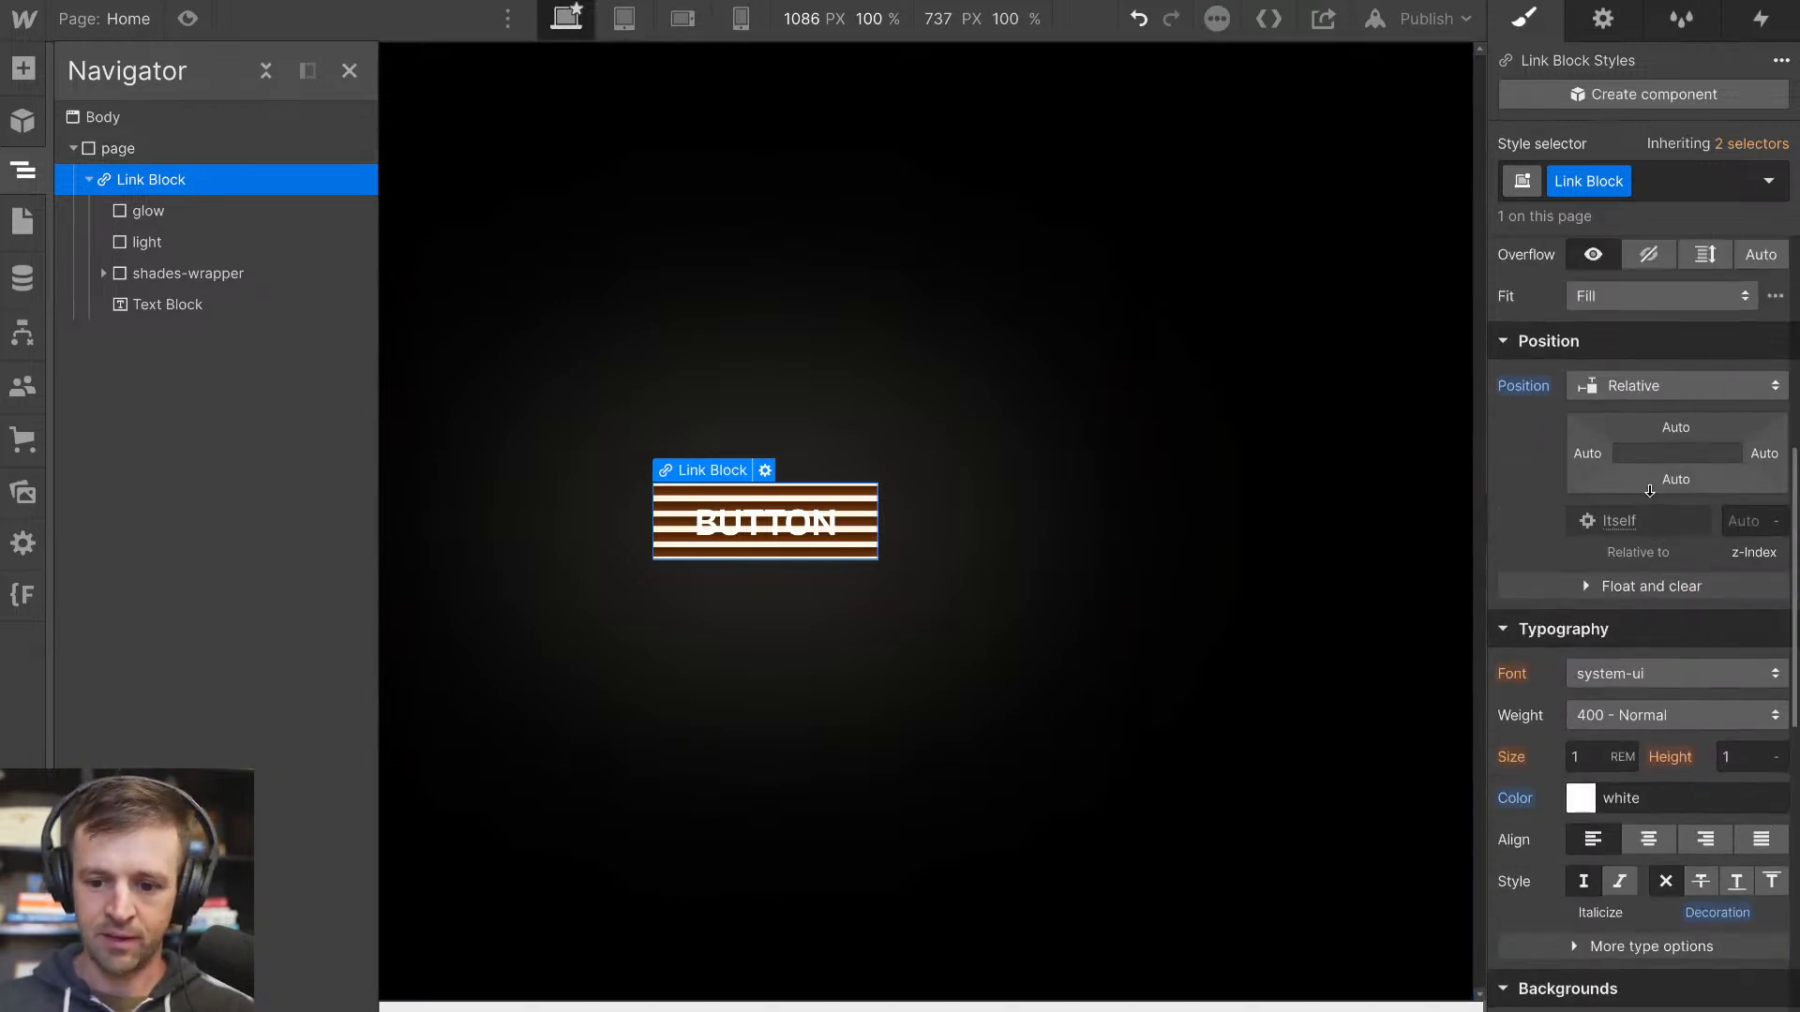
pyautogui.click(1648, 500)
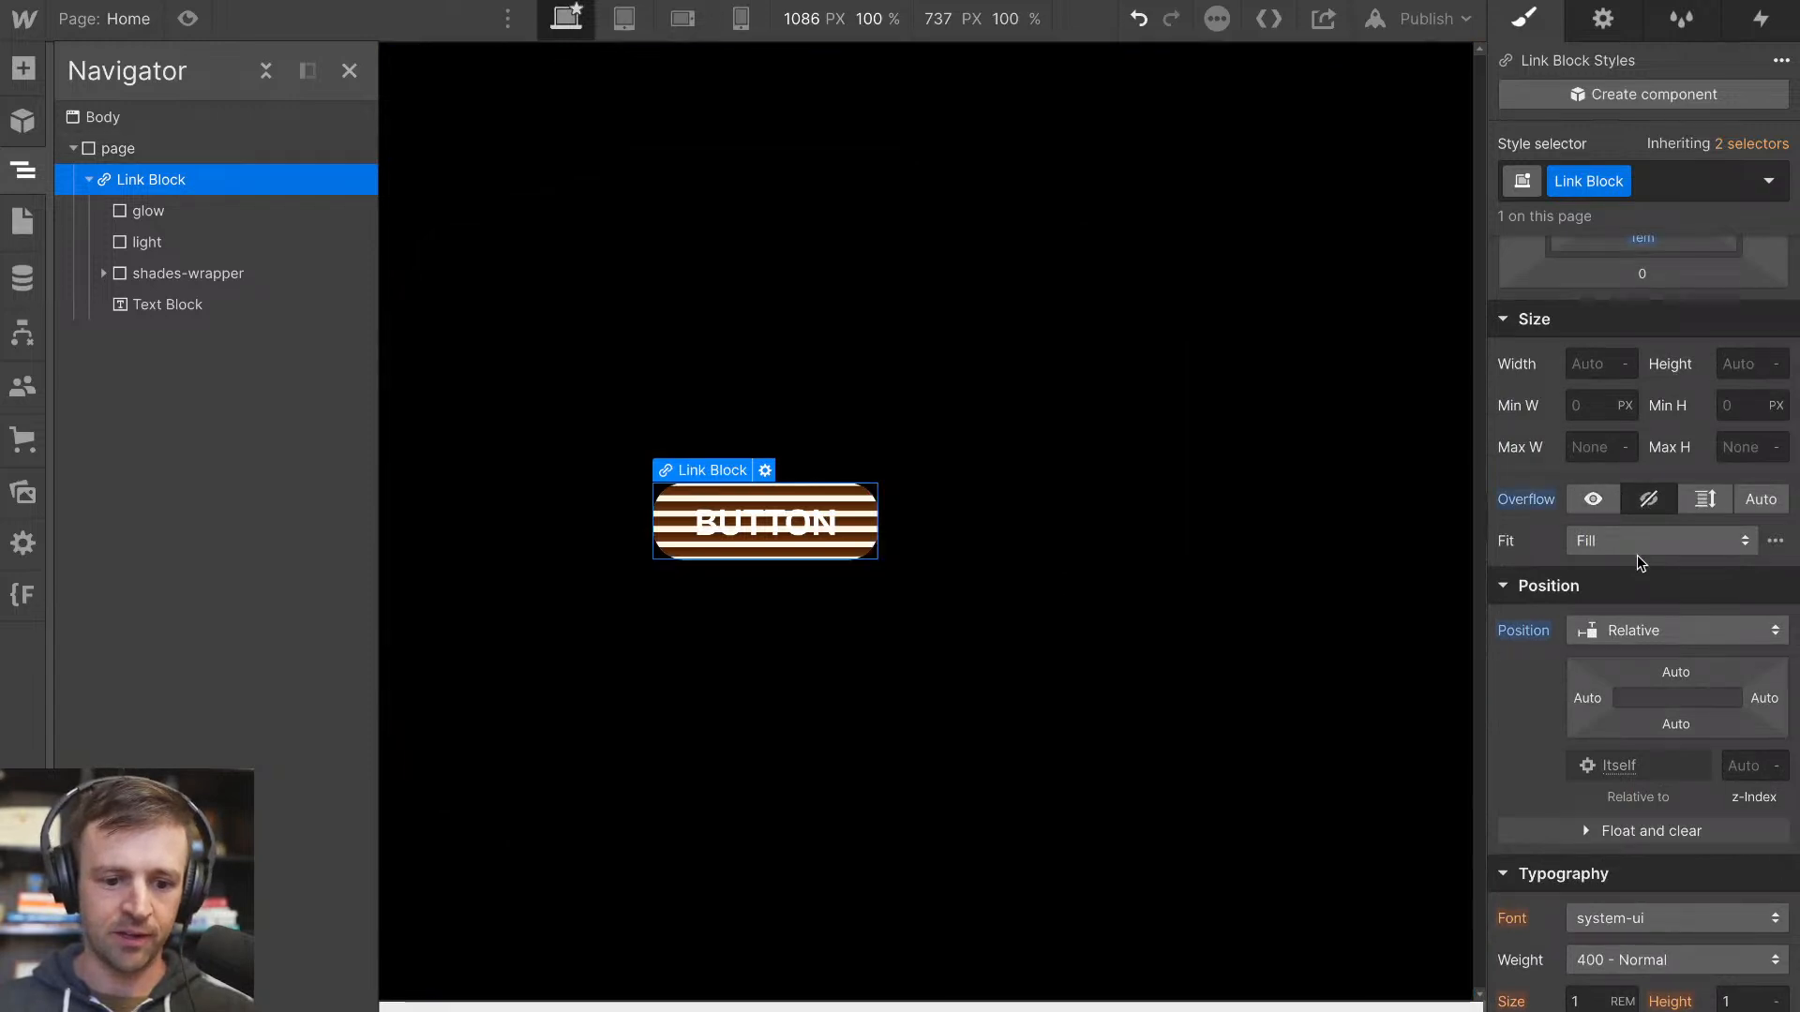
# Reduce the Link Block's border radius to 16 px
pyautogui.scroll(-6, 1649, 674)
pyautogui.click(1746, 371)
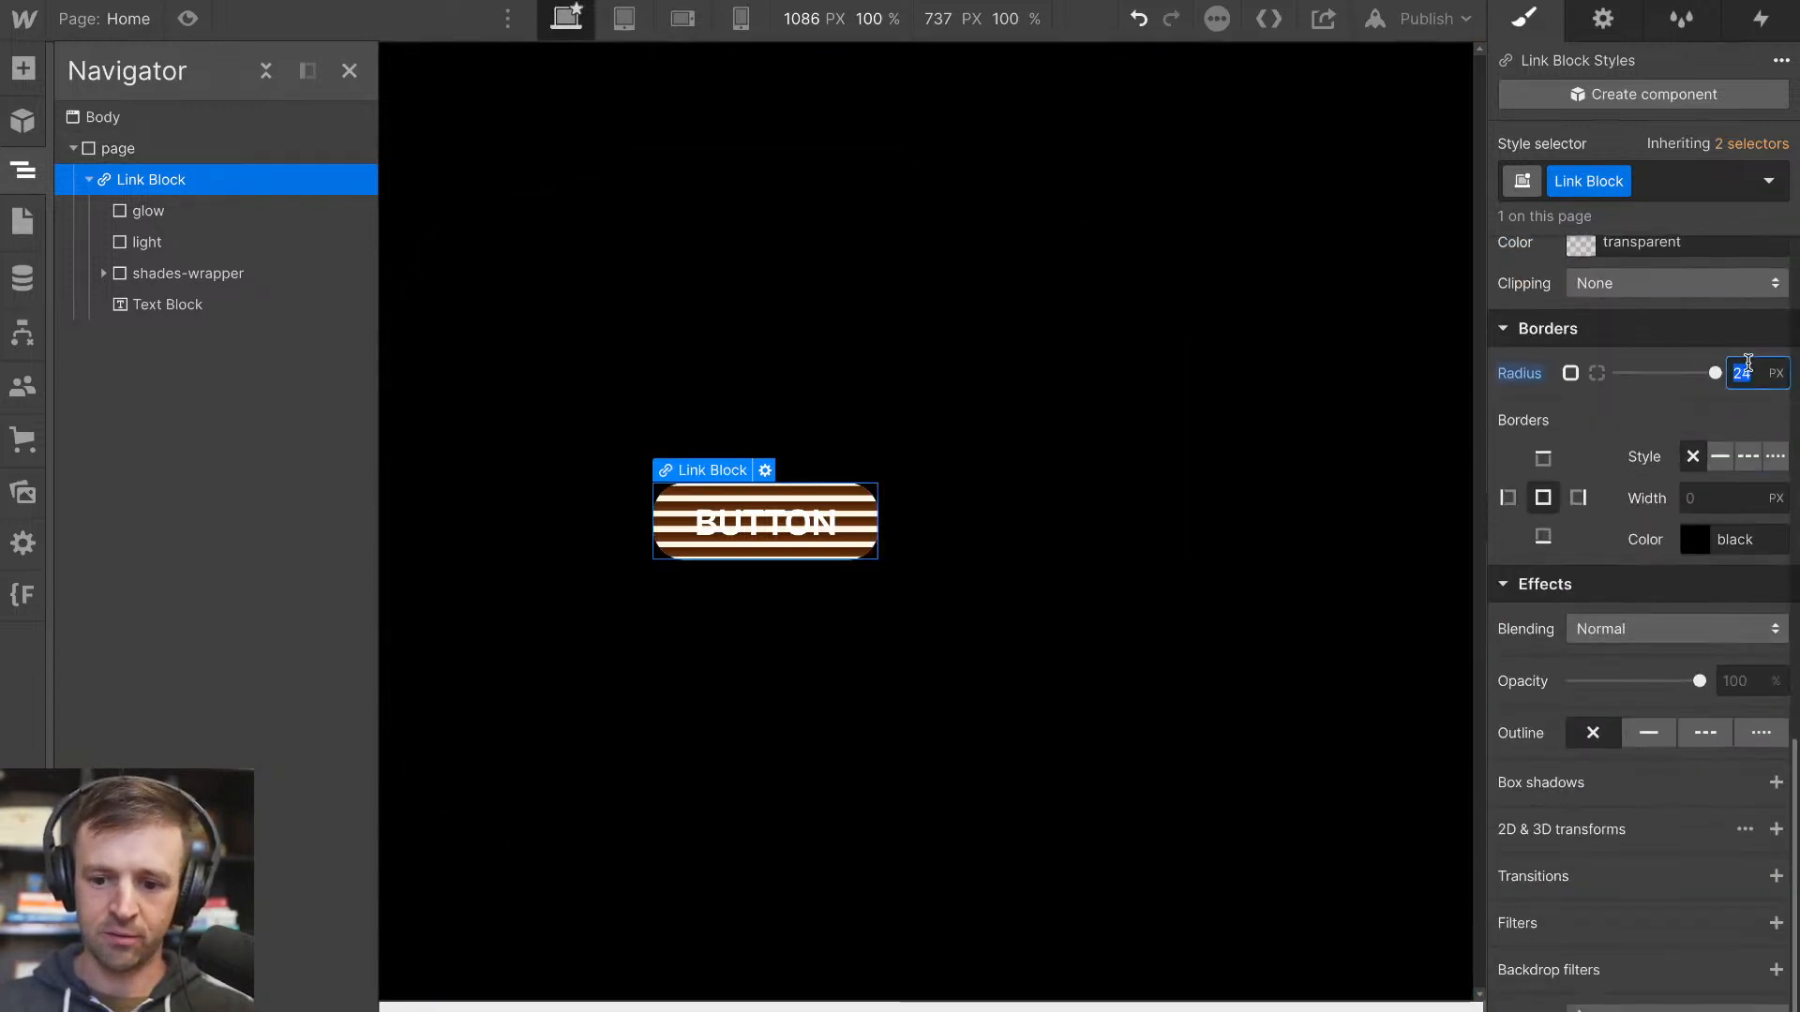
pyautogui.write('10')
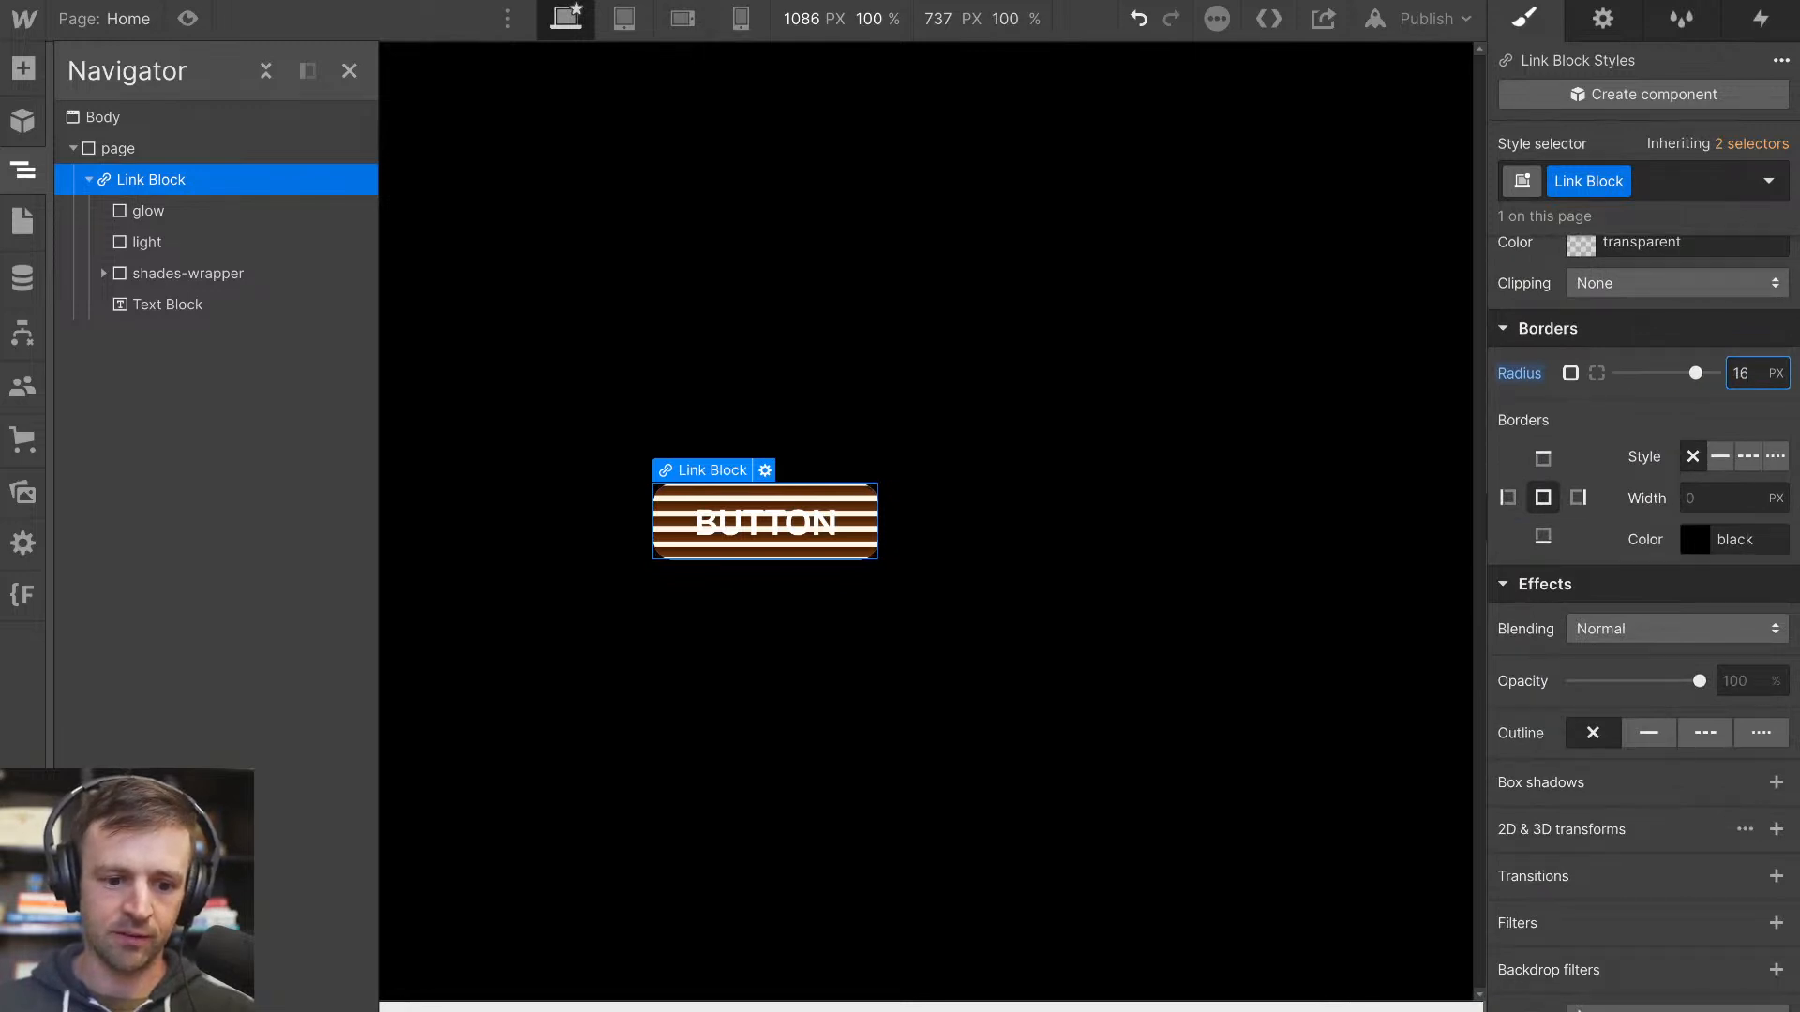
pyautogui.click(1152, 681)
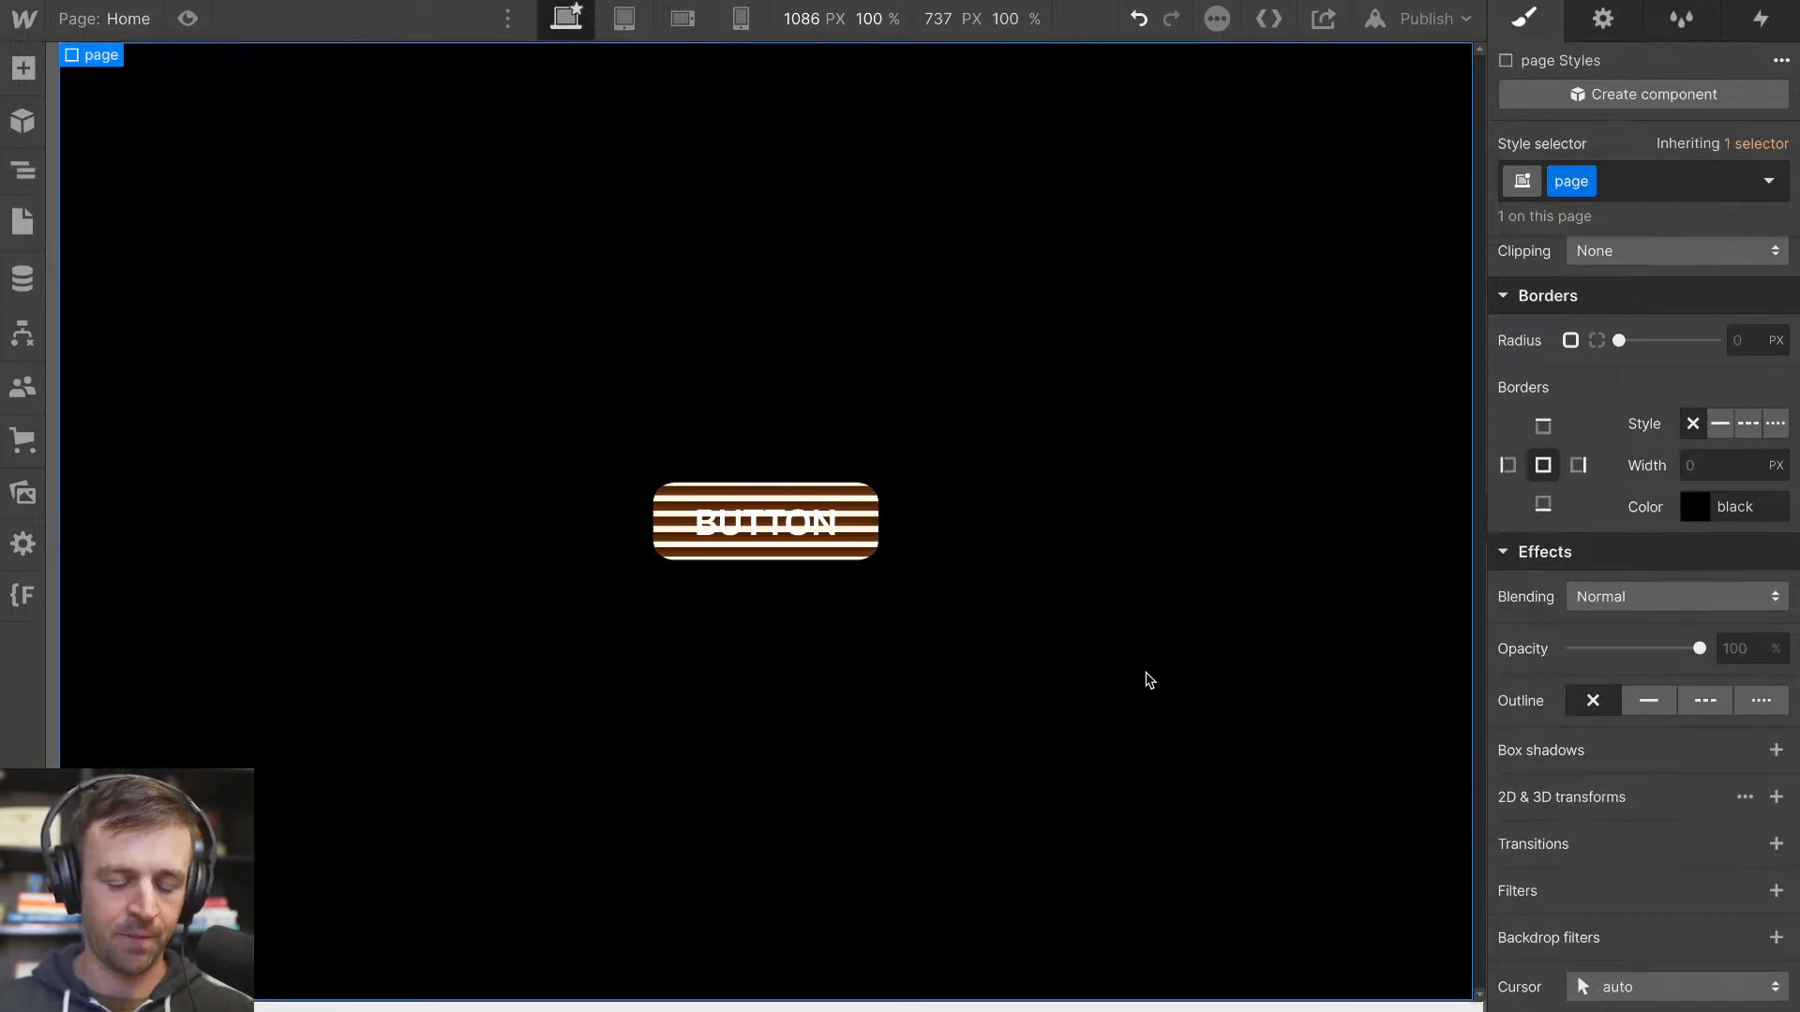
# Set the Link Block's overflow back to visible so the glow layer is not clipped
pyautogui.click(25, 165)
pyautogui.click(149, 218)
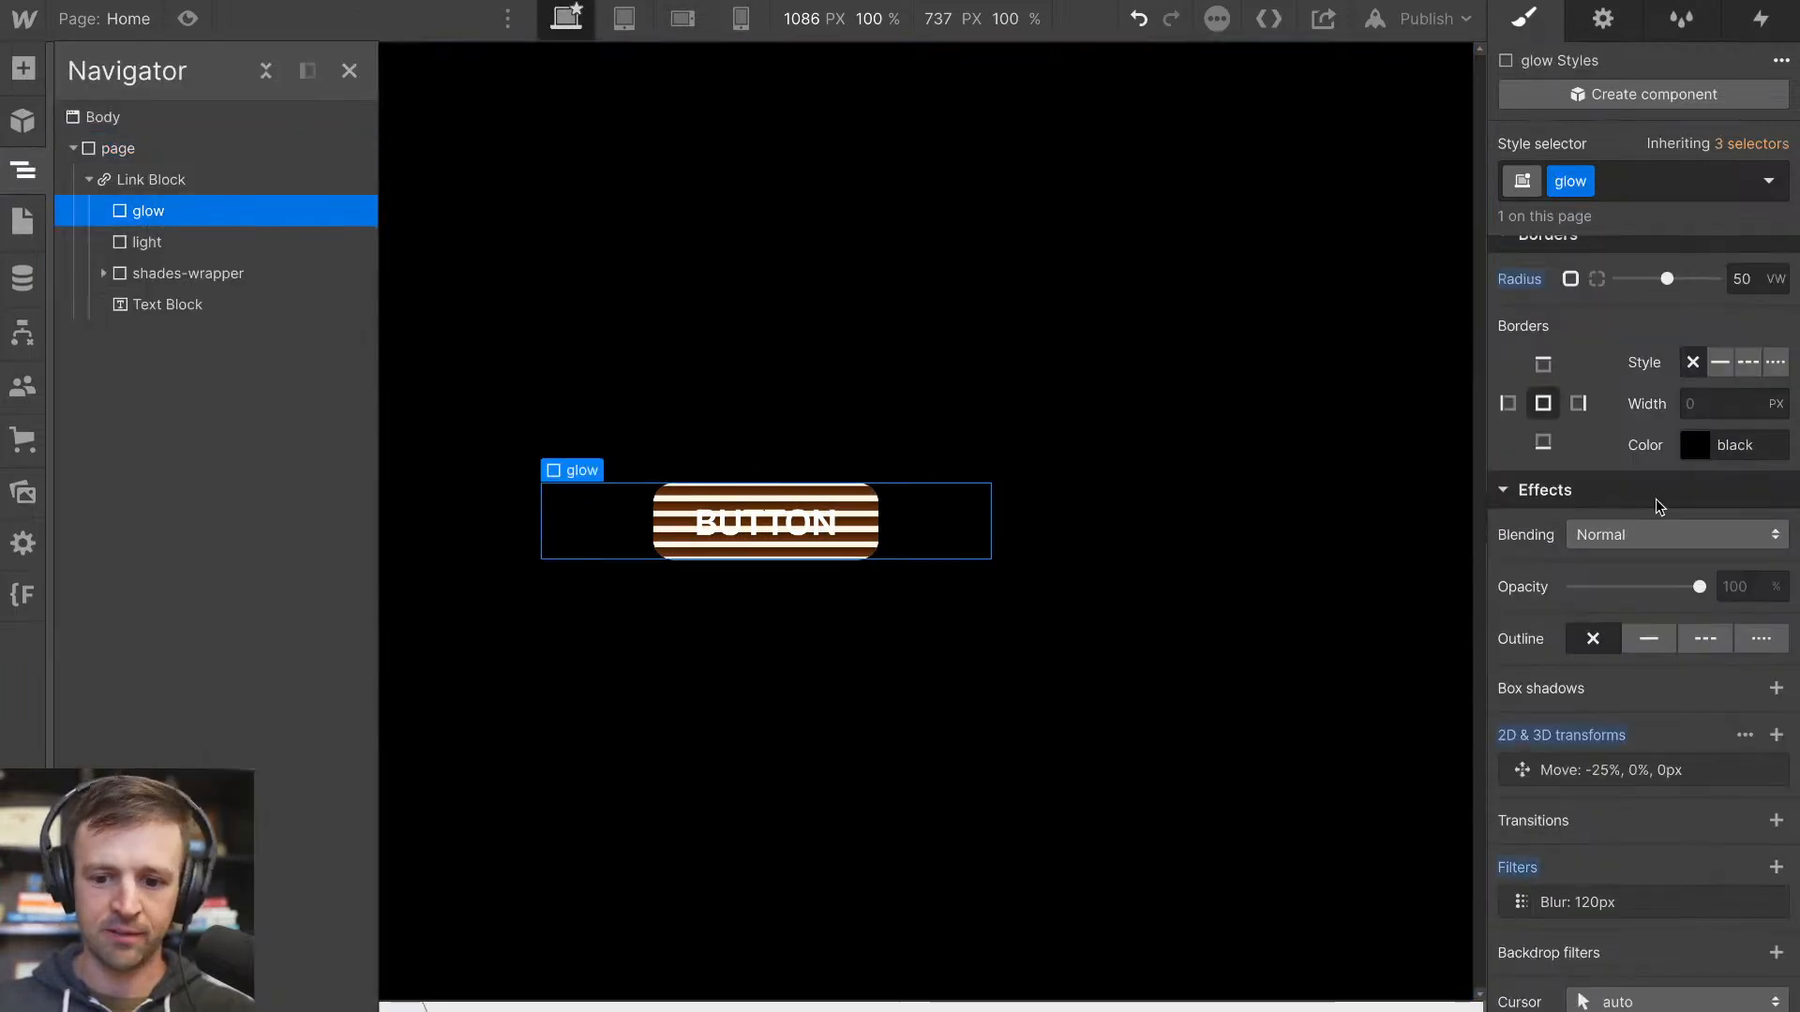
pyautogui.scroll(4, 1659, 506)
pyautogui.scroll(6, 1665, 504)
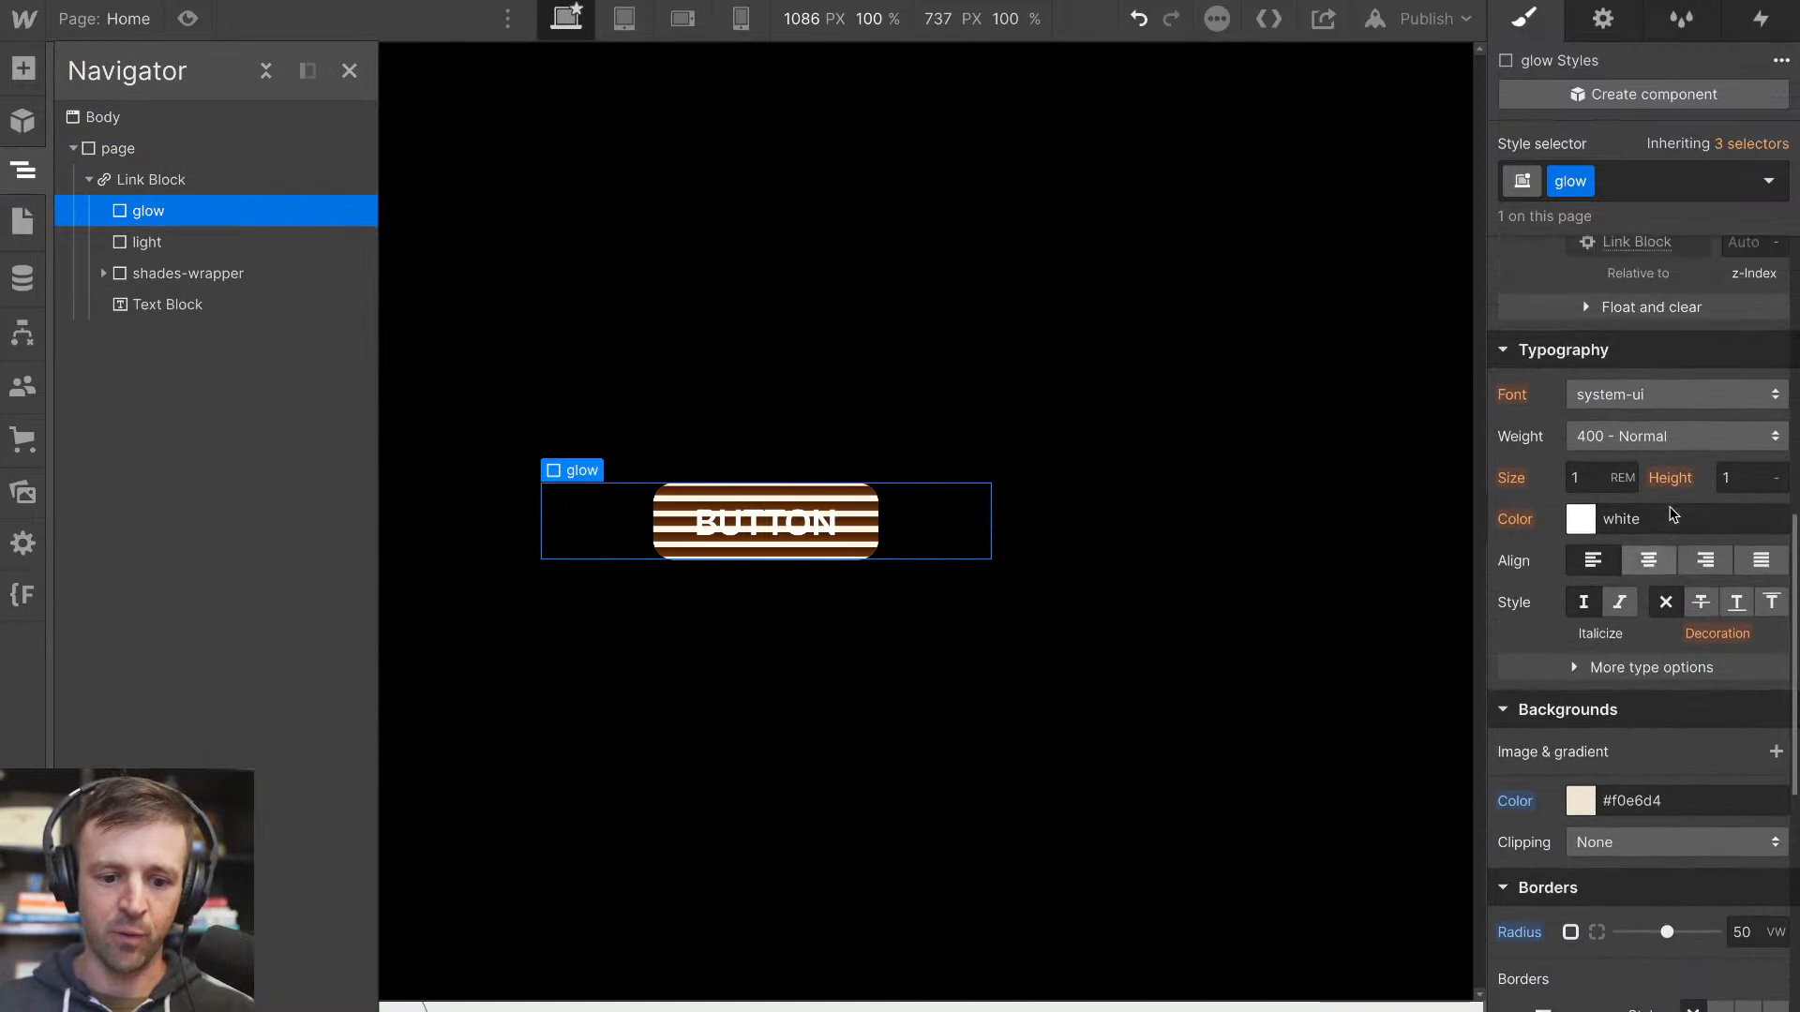
pyautogui.scroll(6, 1674, 514)
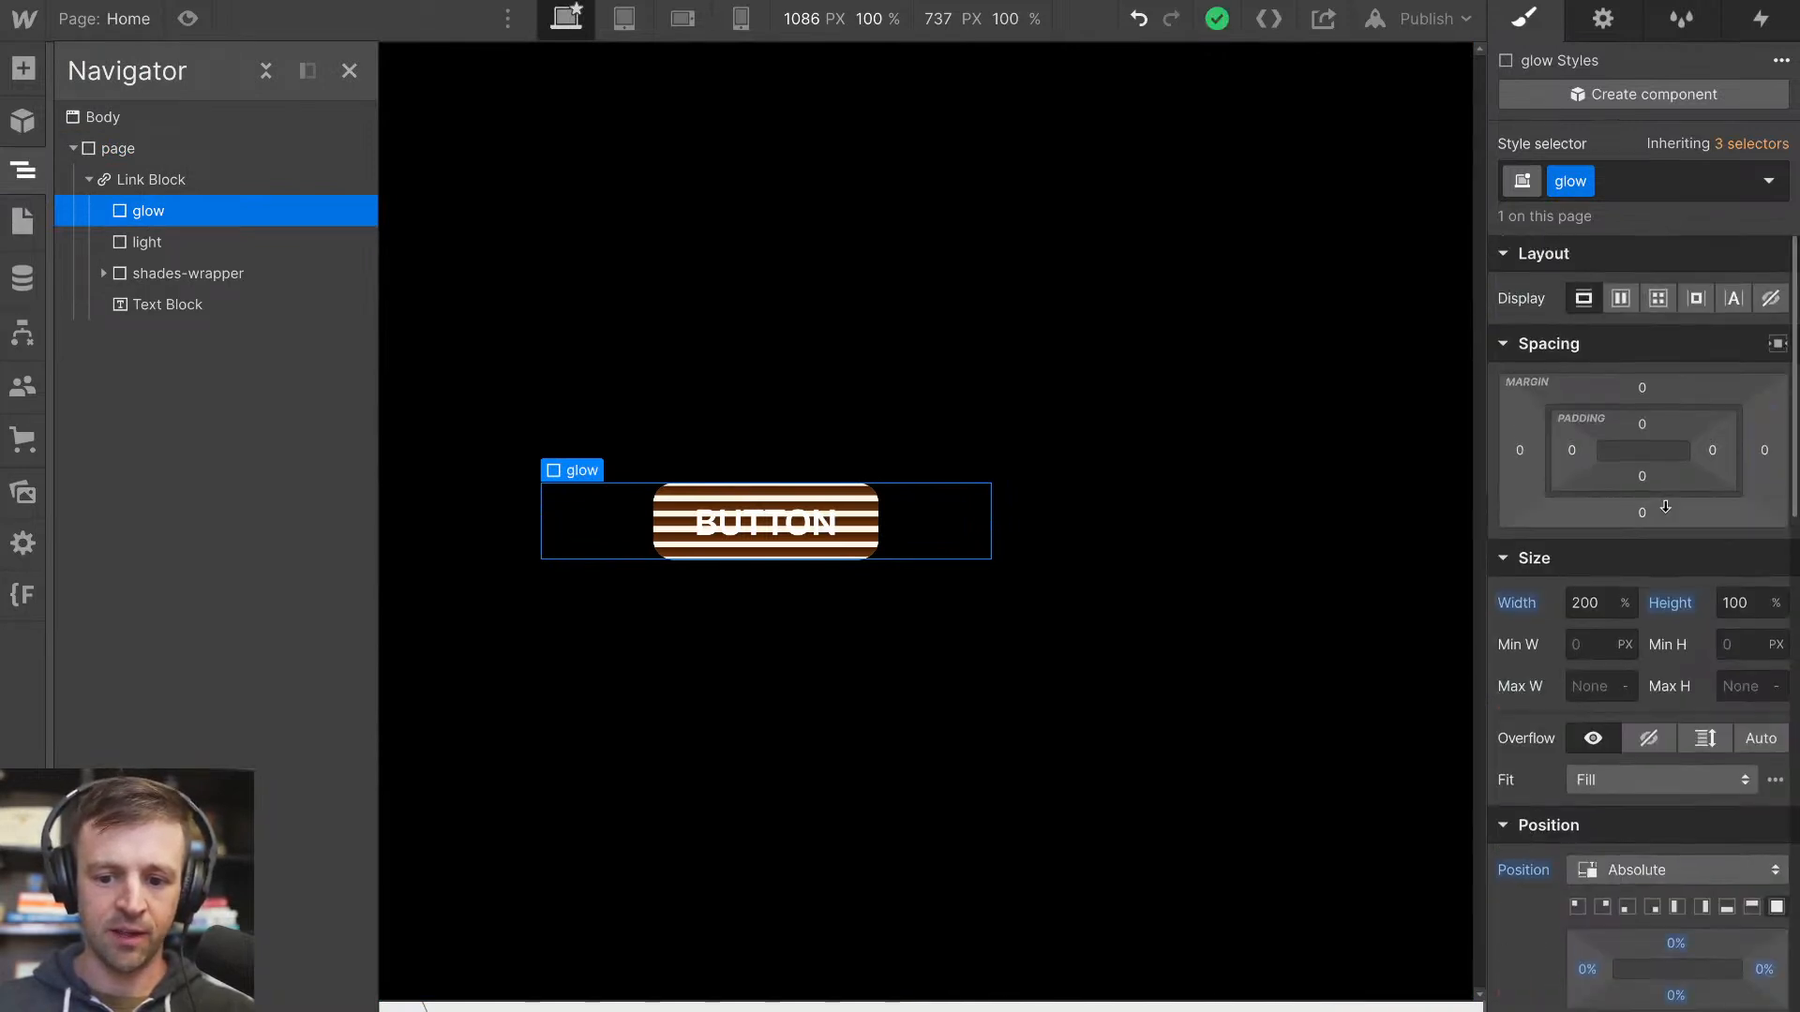
pyautogui.click(180, 188)
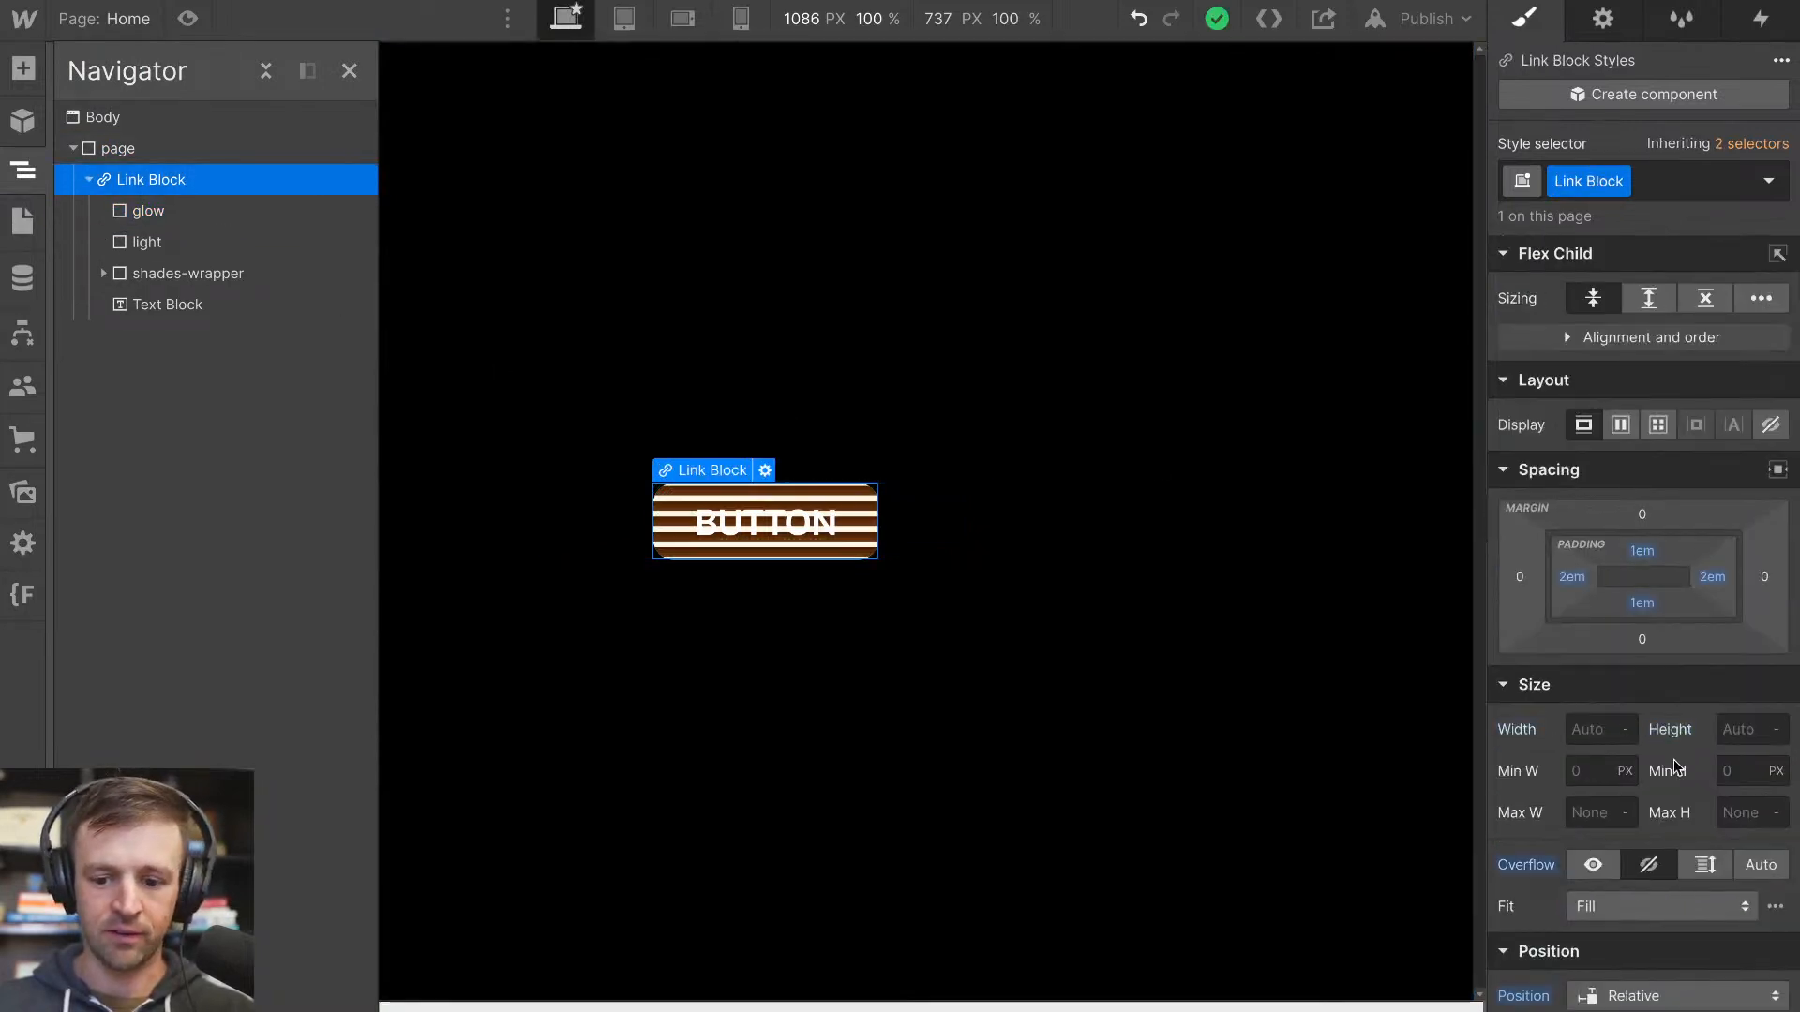
pyautogui.scroll(-1, 1652, 808)
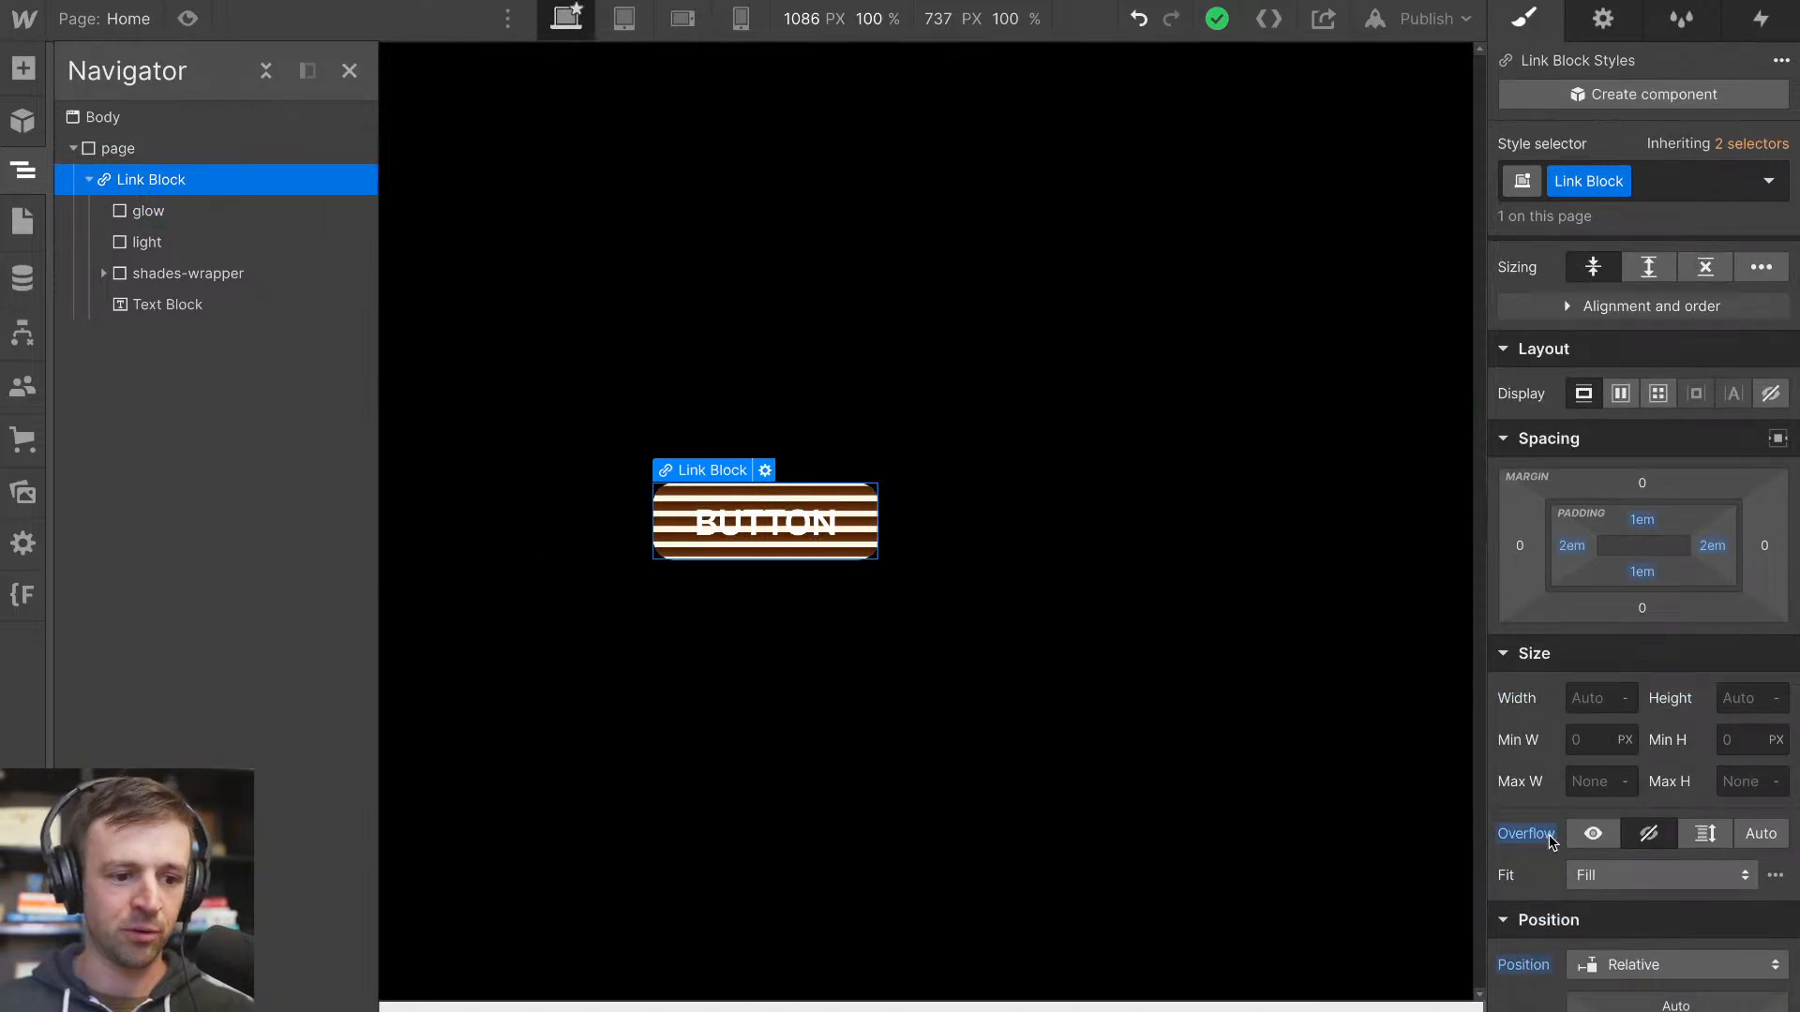
pyautogui.click(1593, 833)
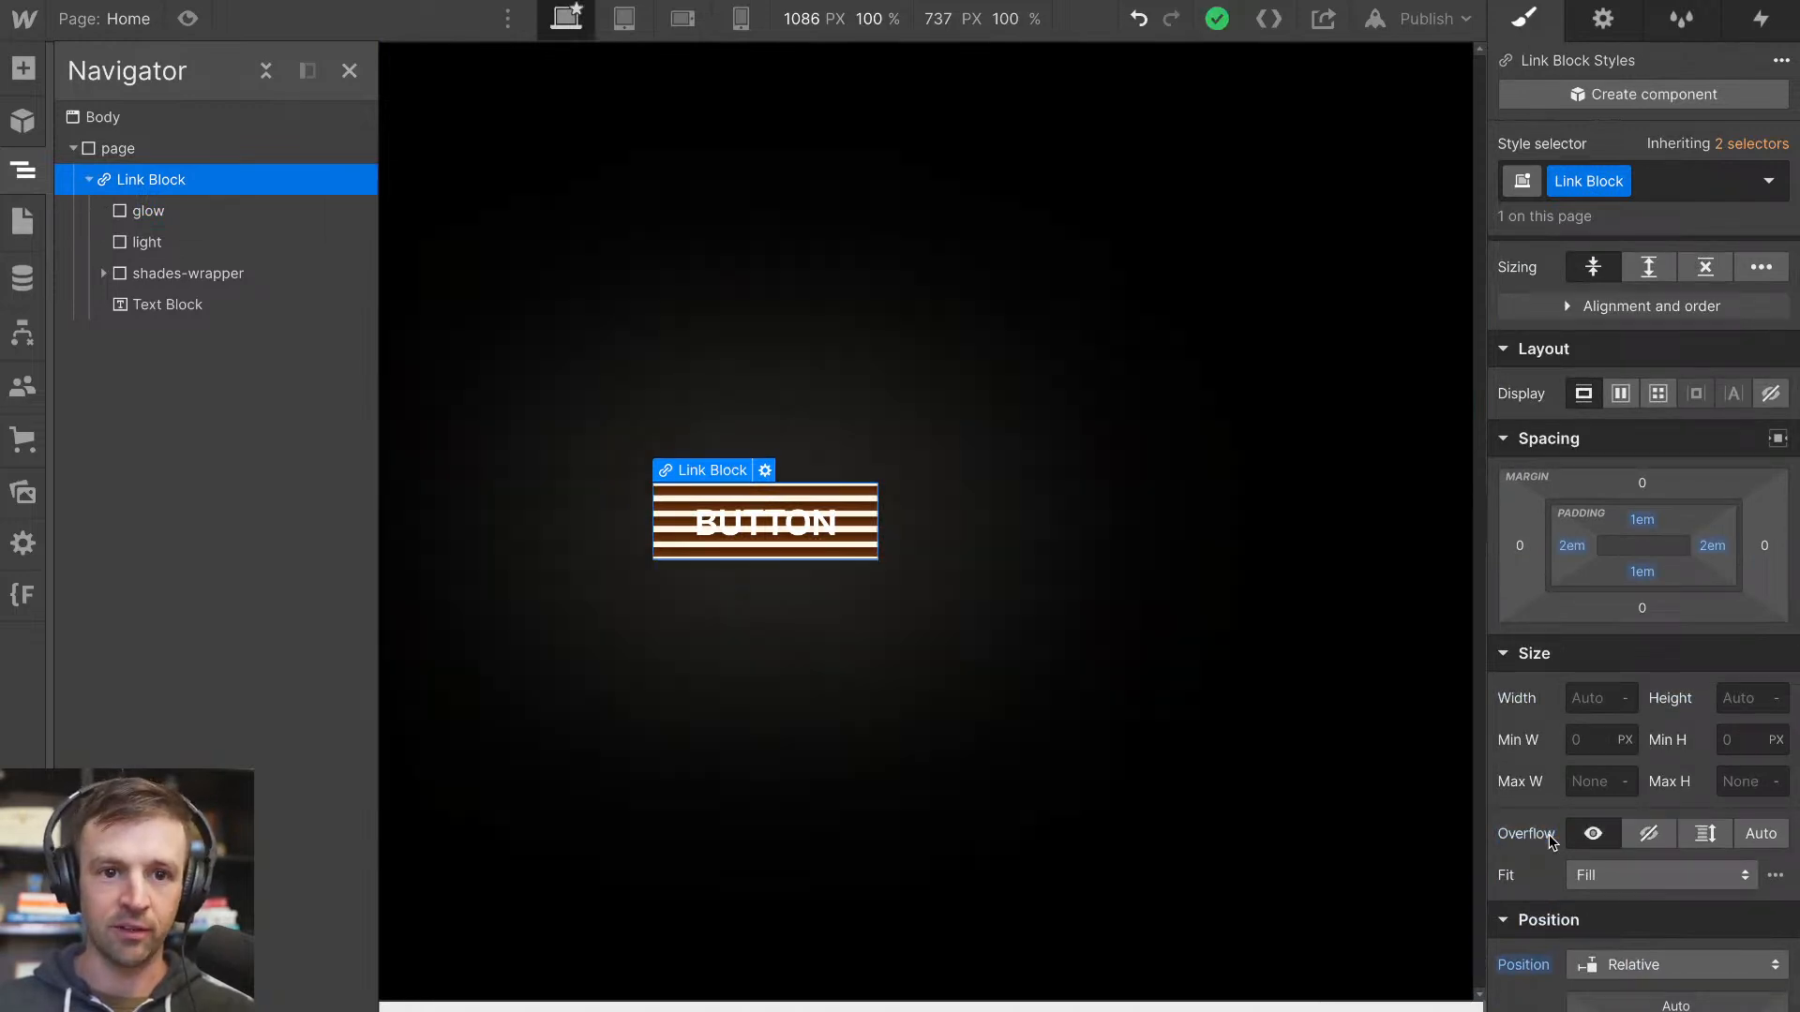
# Give the shades-wrapper a border radius of 16 px
pyautogui.click(248, 279)
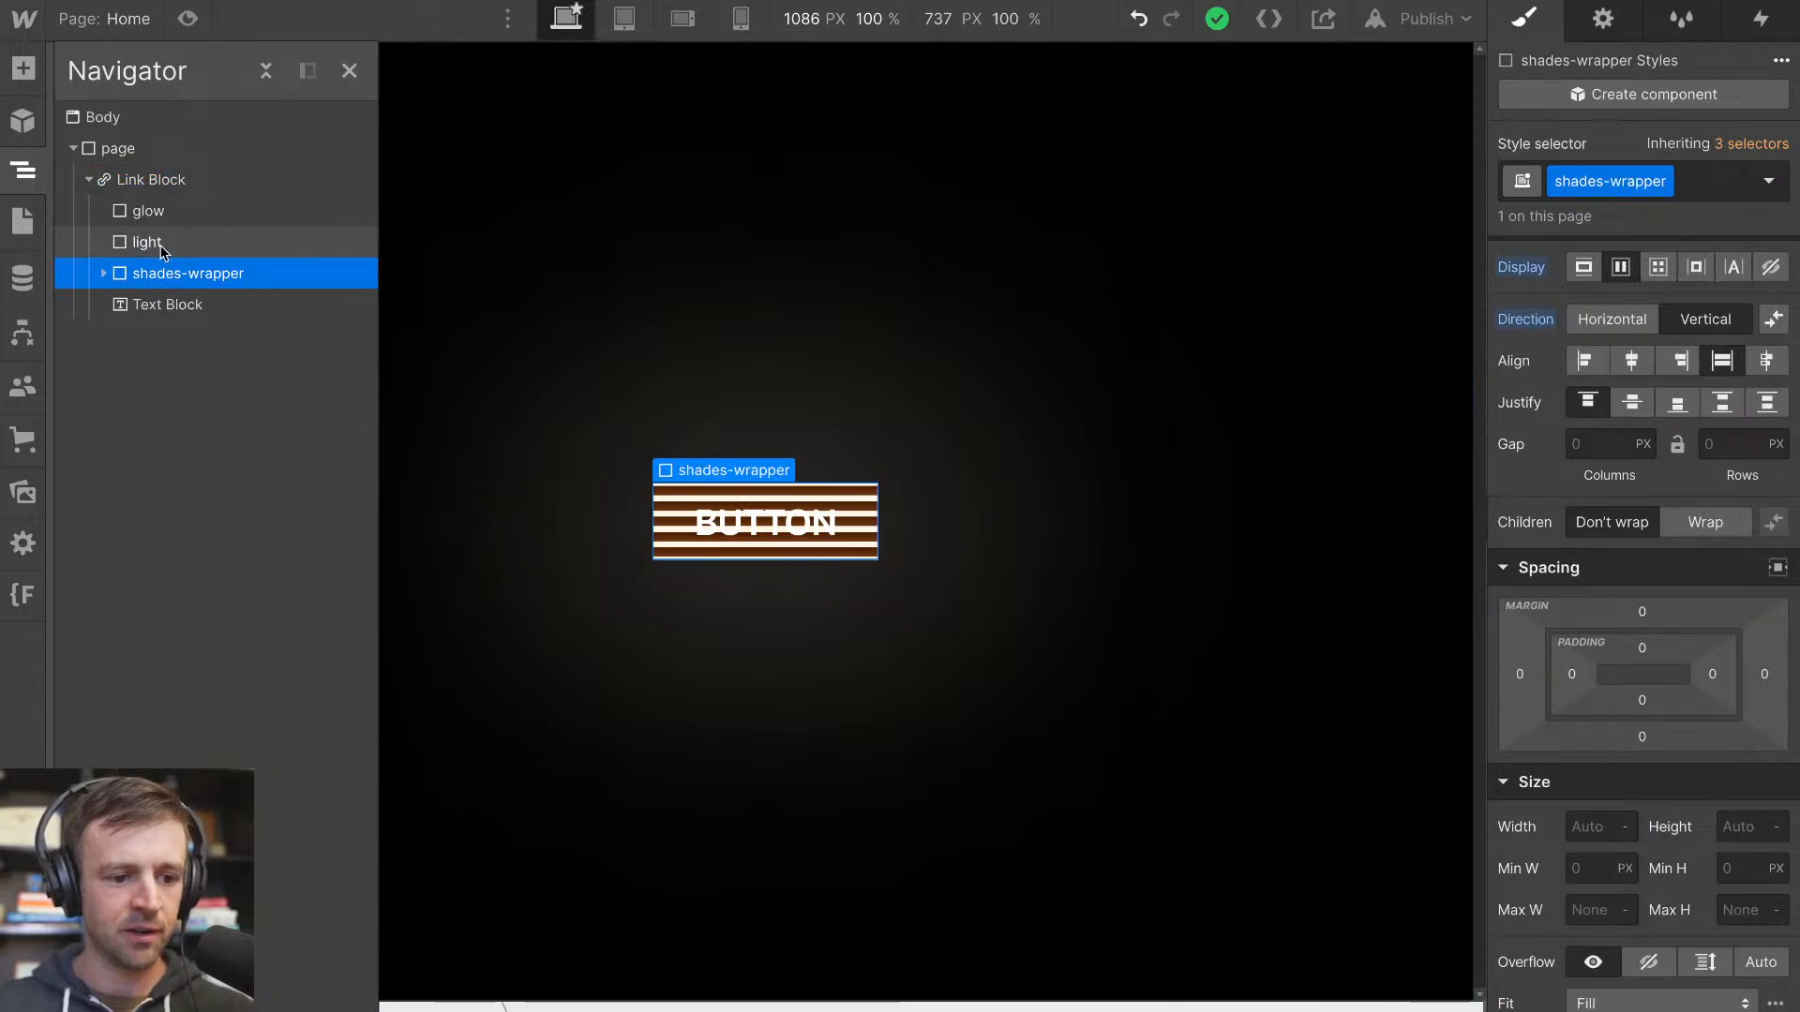
pyautogui.scroll(-3, 1641, 559)
pyautogui.scroll(-10, 1646, 554)
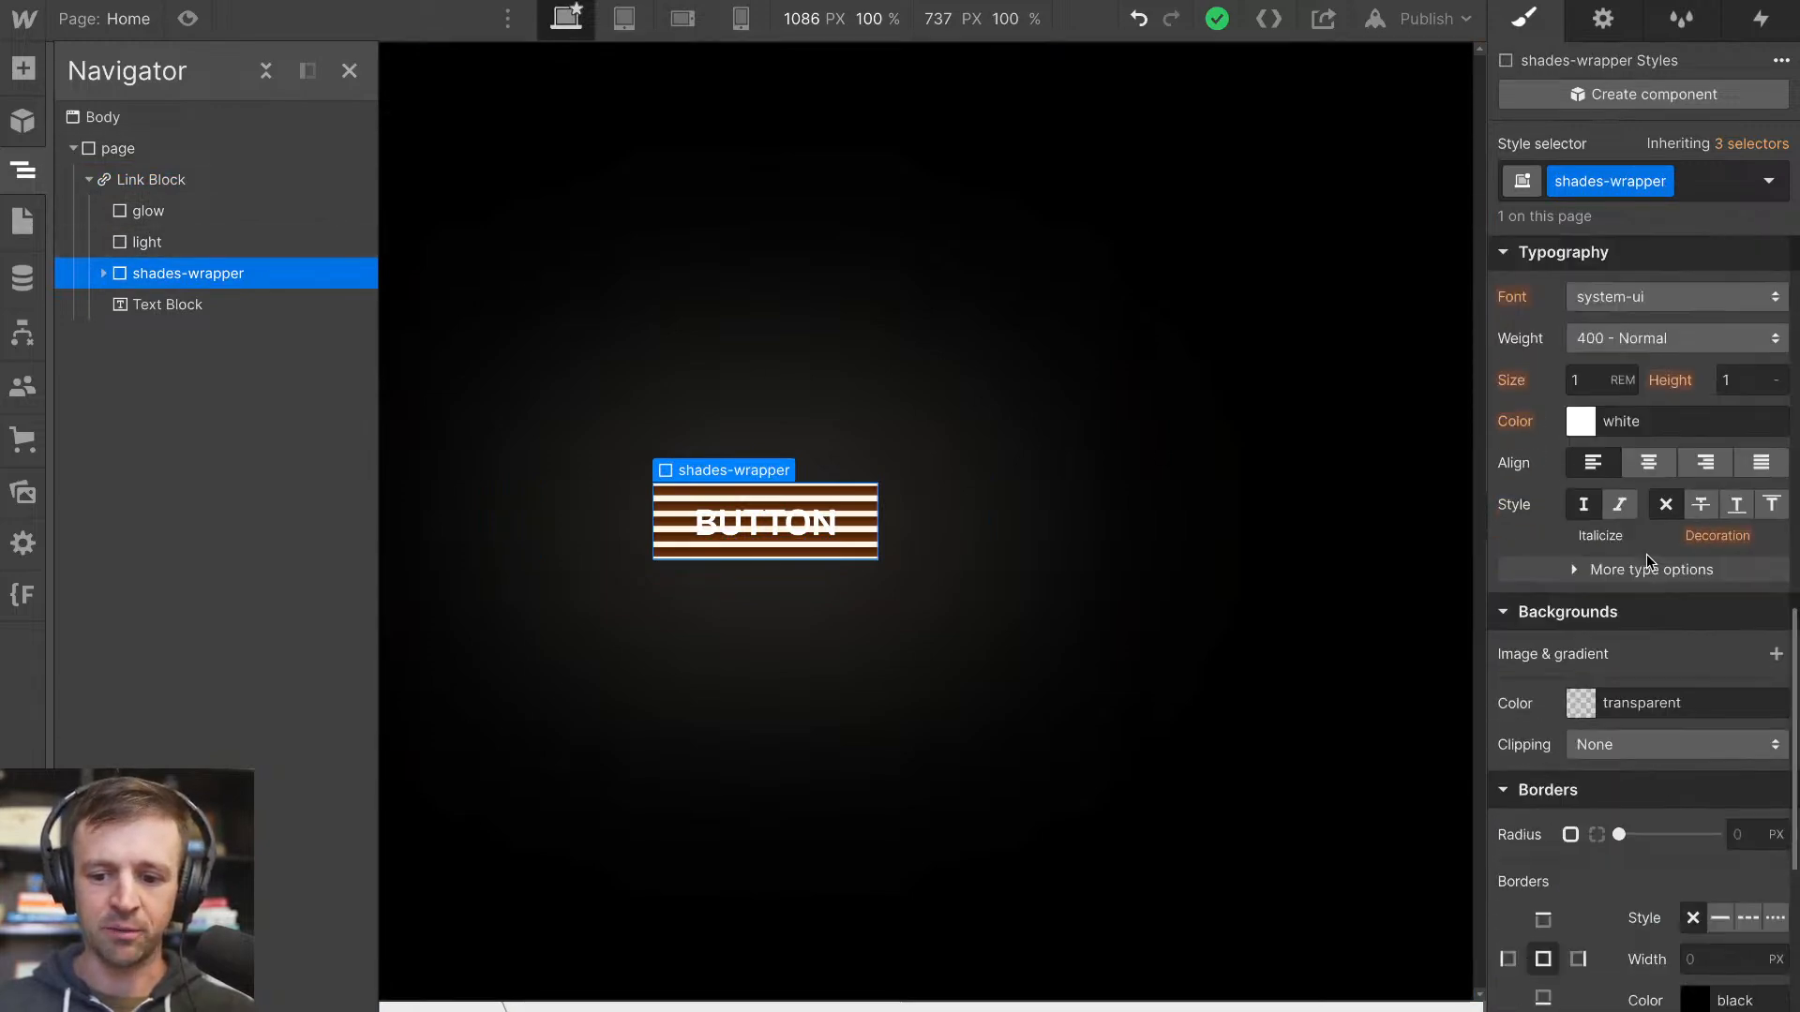
pyautogui.click(1743, 664)
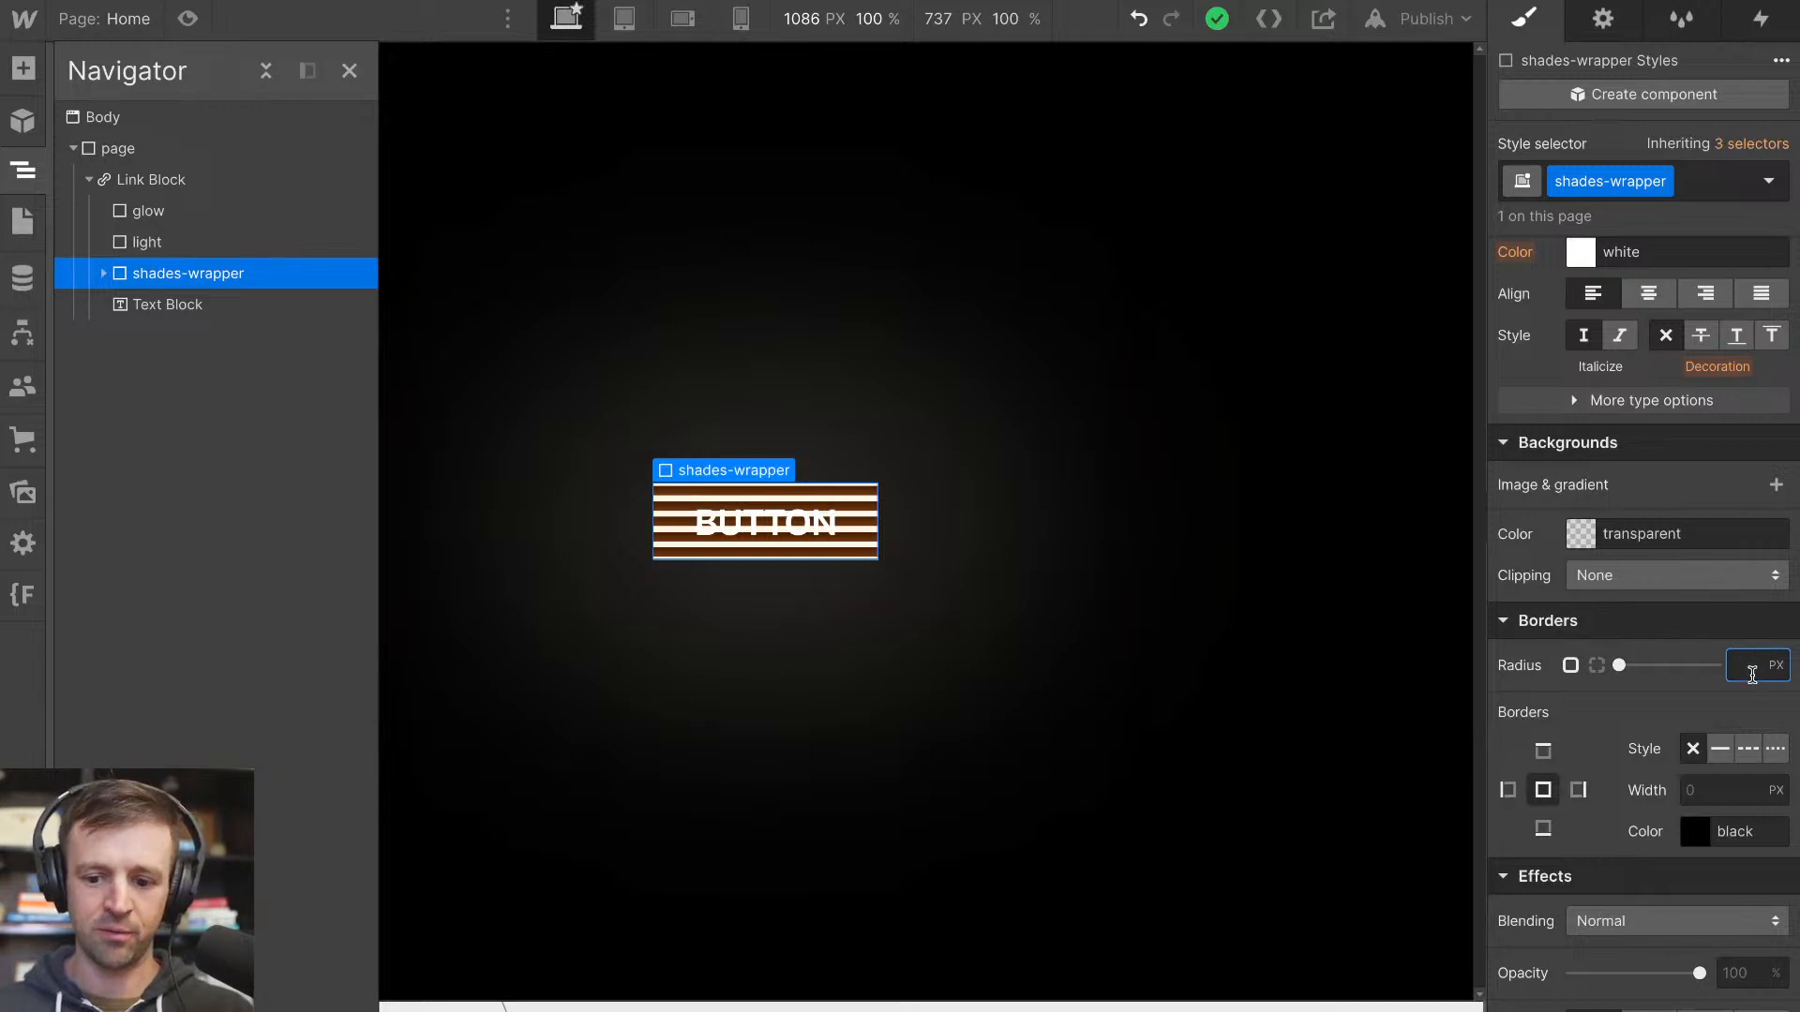
pyautogui.press('Return')
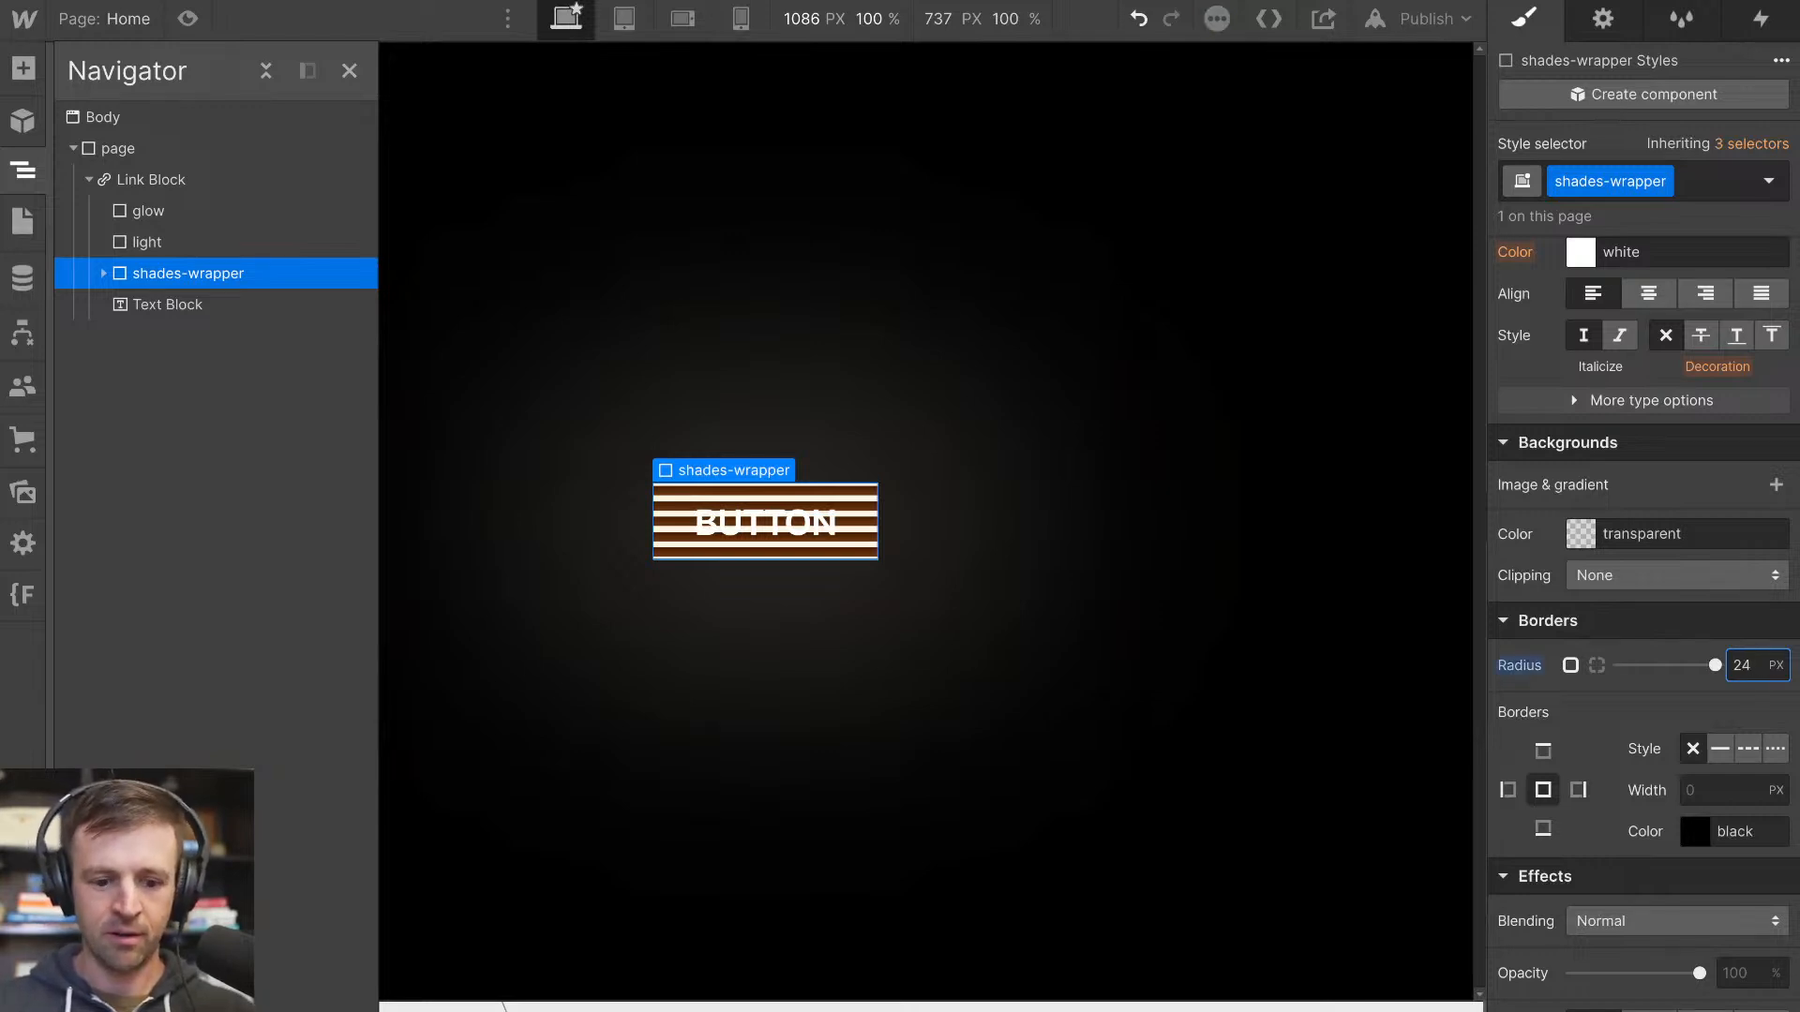
pyautogui.press('Return')
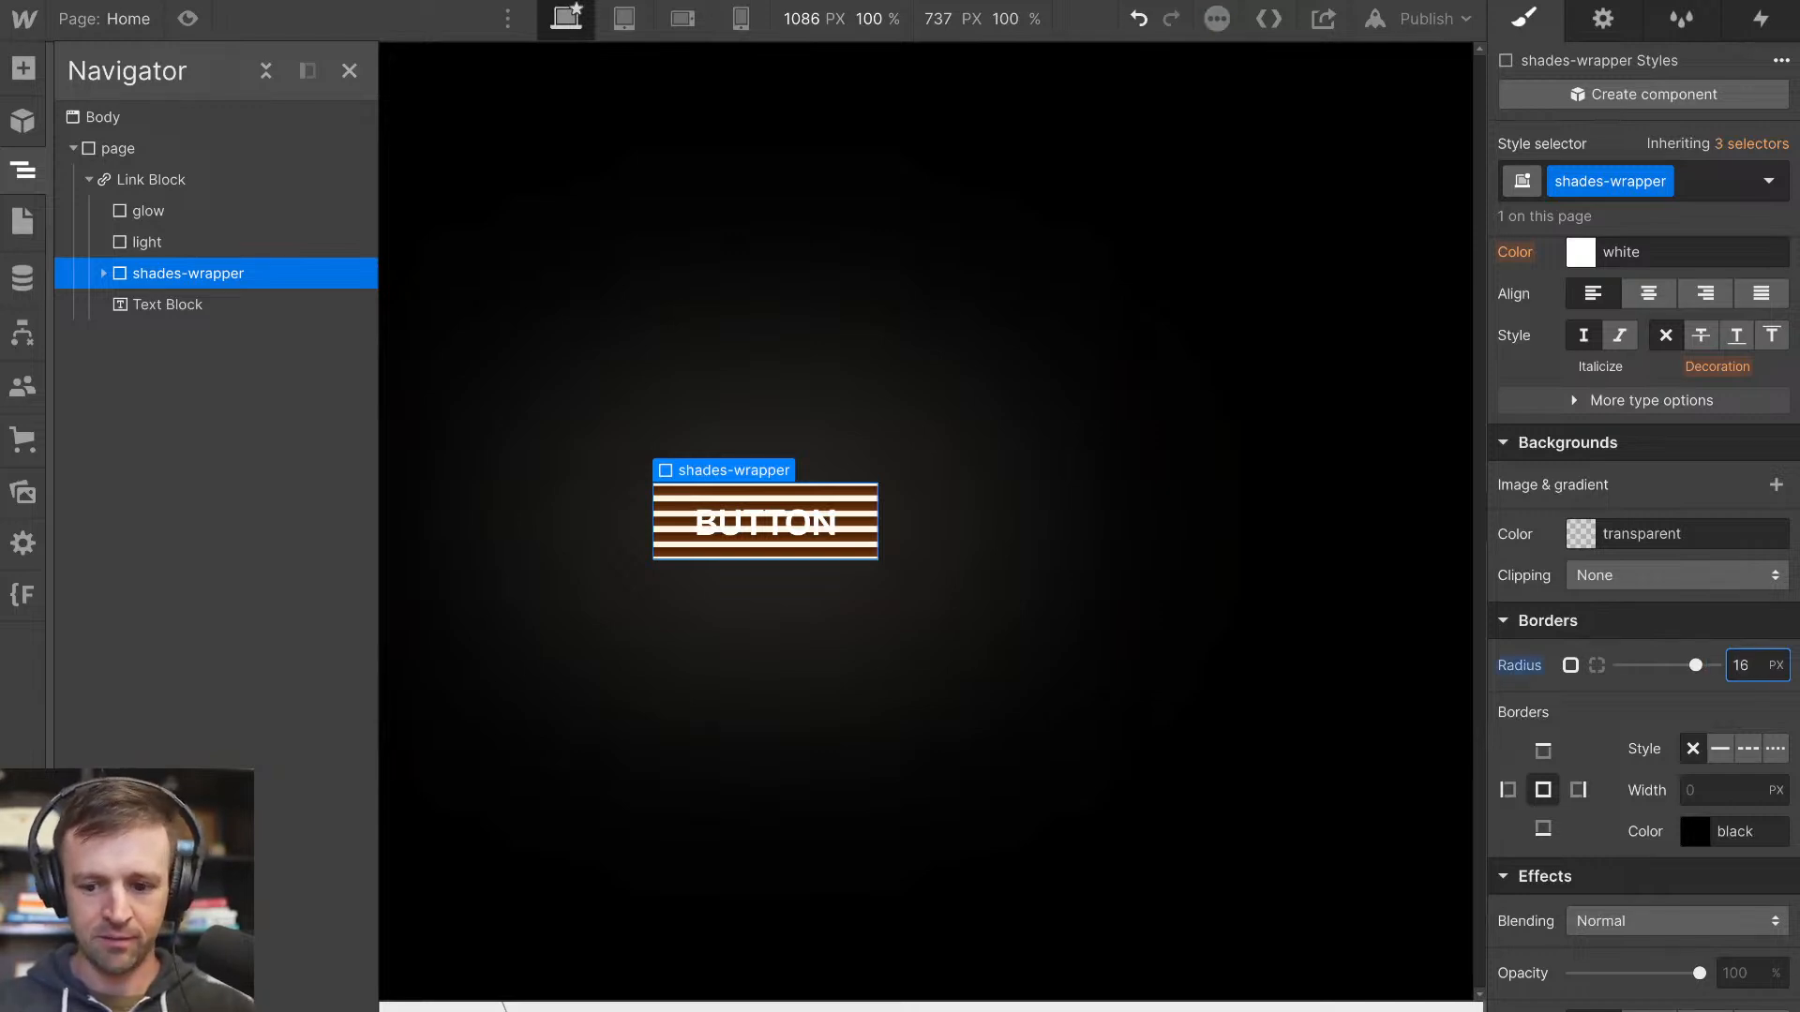
# Set the overflow of the shades-wrapper to hidden
pyautogui.scroll(10, 1678, 637)
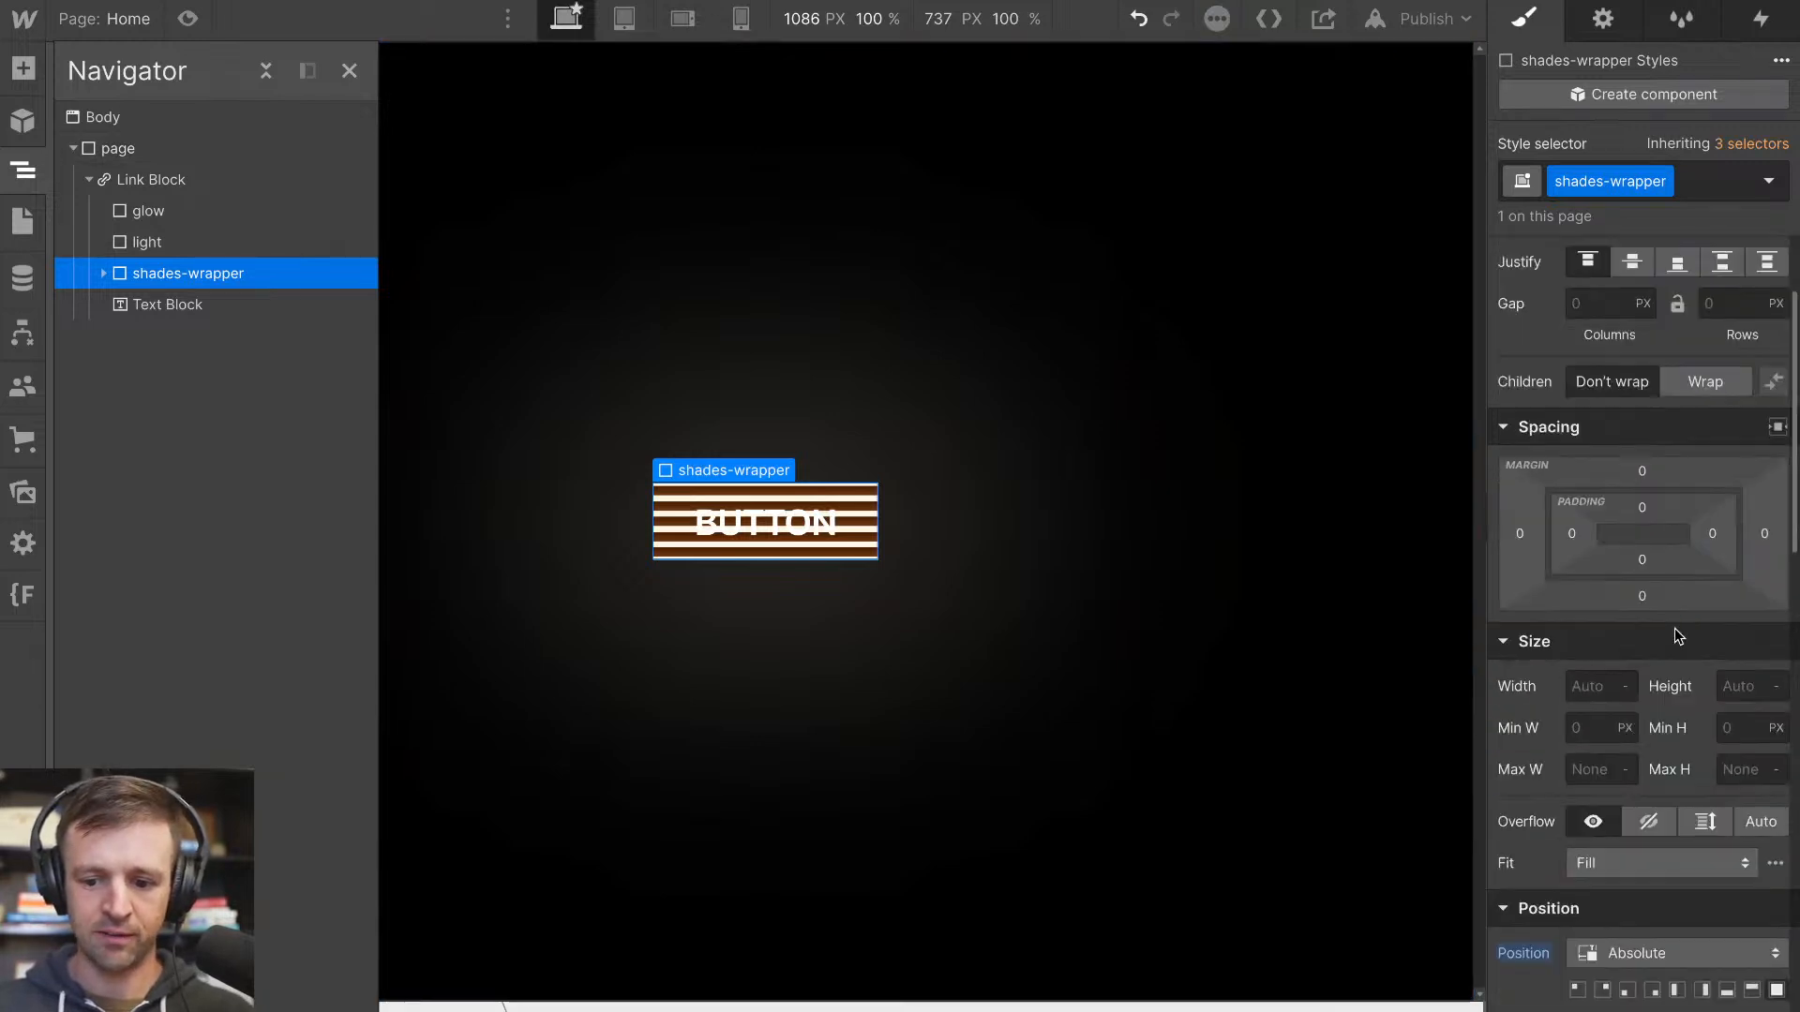
pyautogui.click(1644, 855)
pyautogui.click(1635, 800)
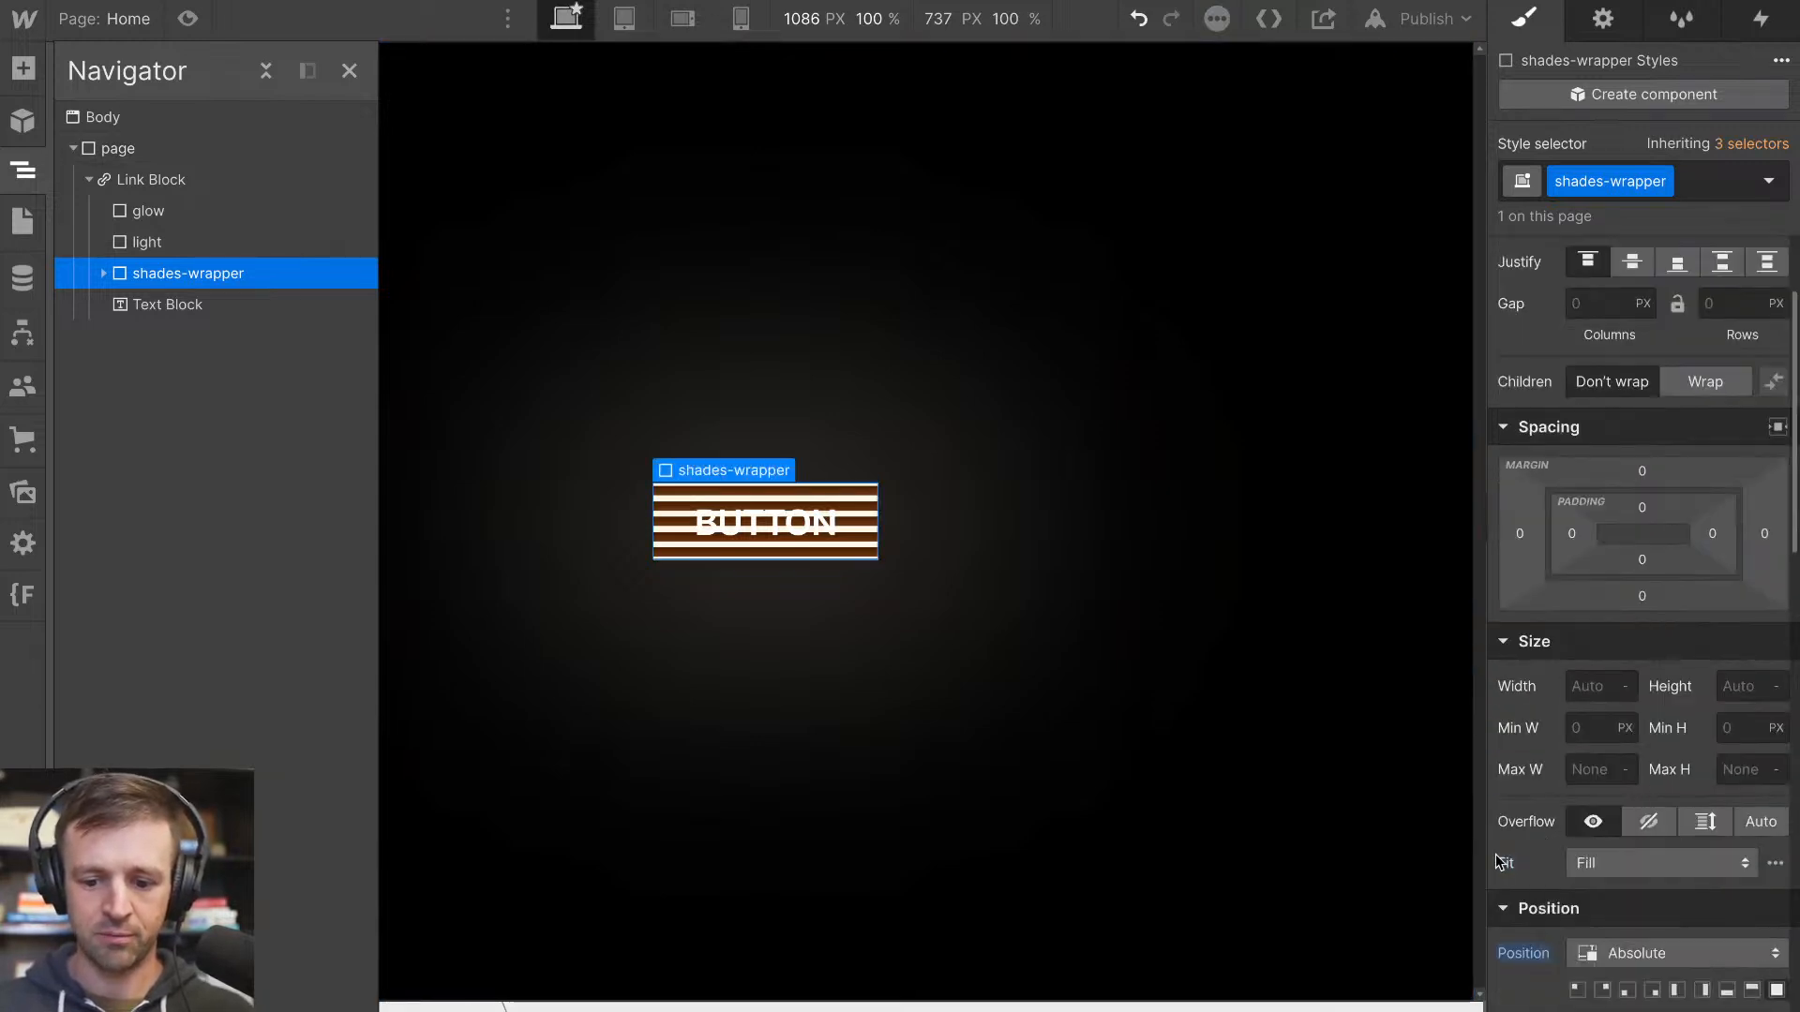
pyautogui.click(1646, 821)
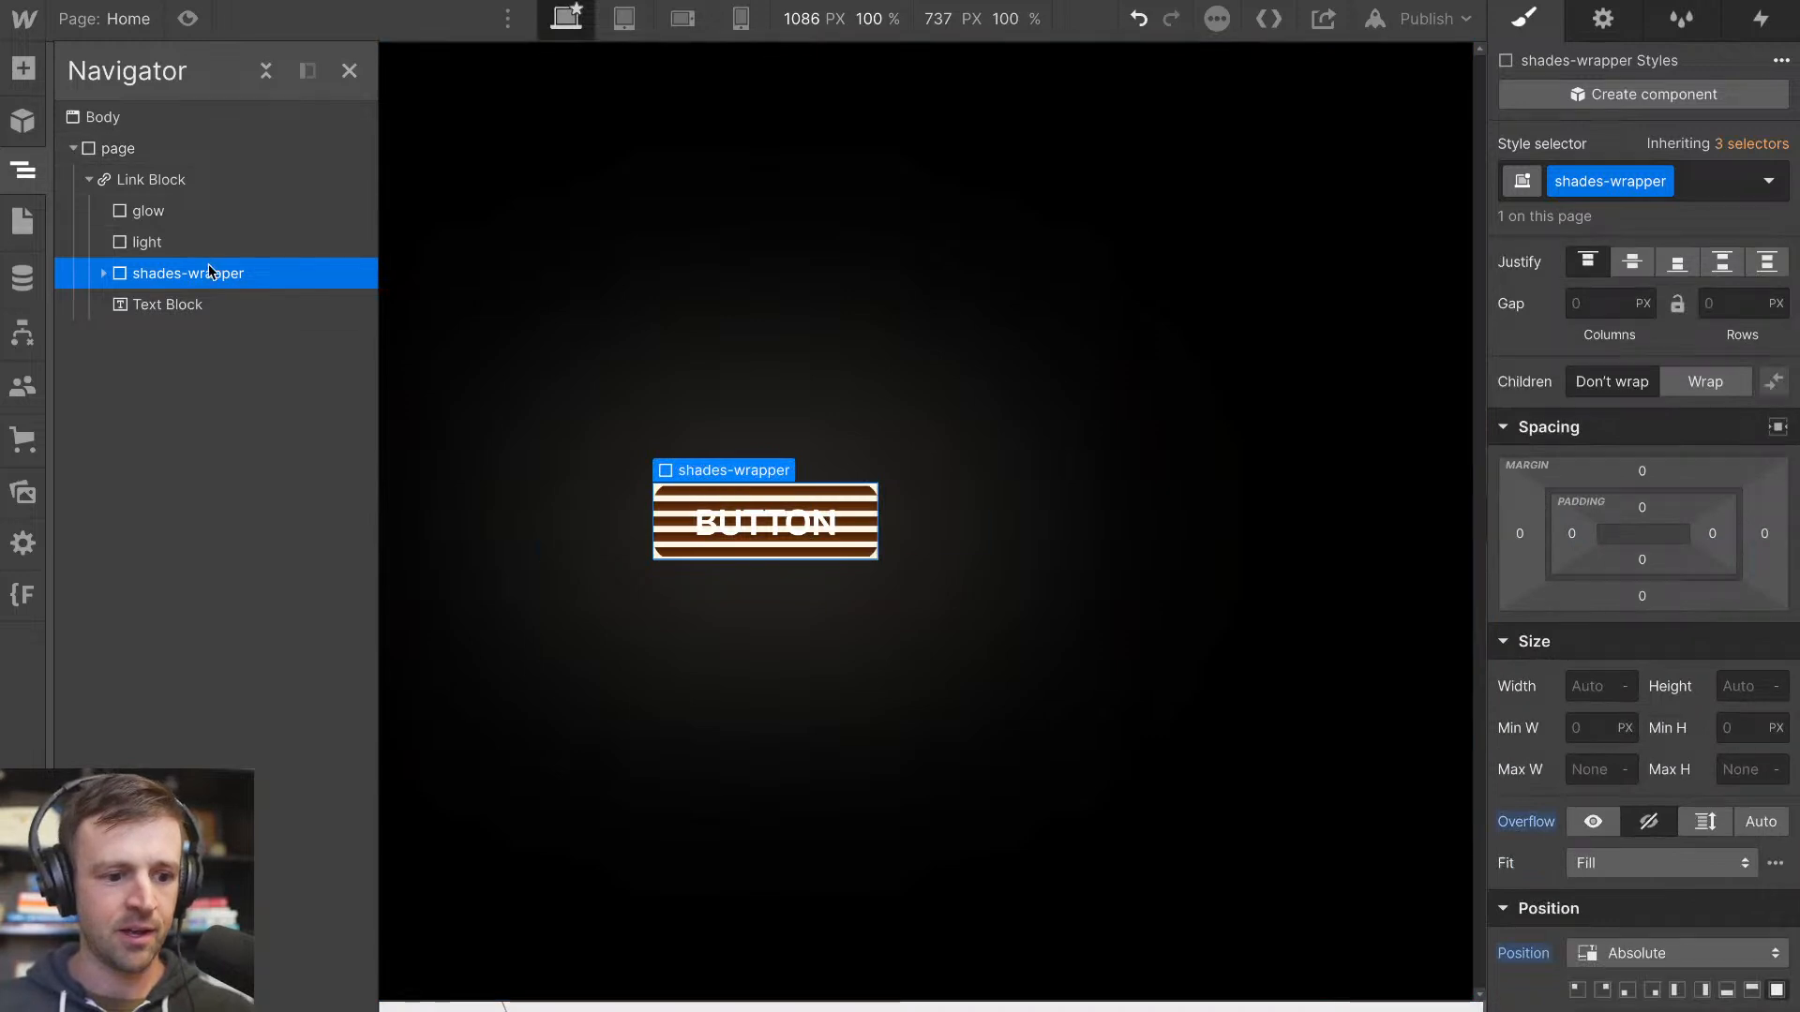
# Set the light element's overflow to hidden and its border radius to 16 px
pyautogui.click(174, 242)
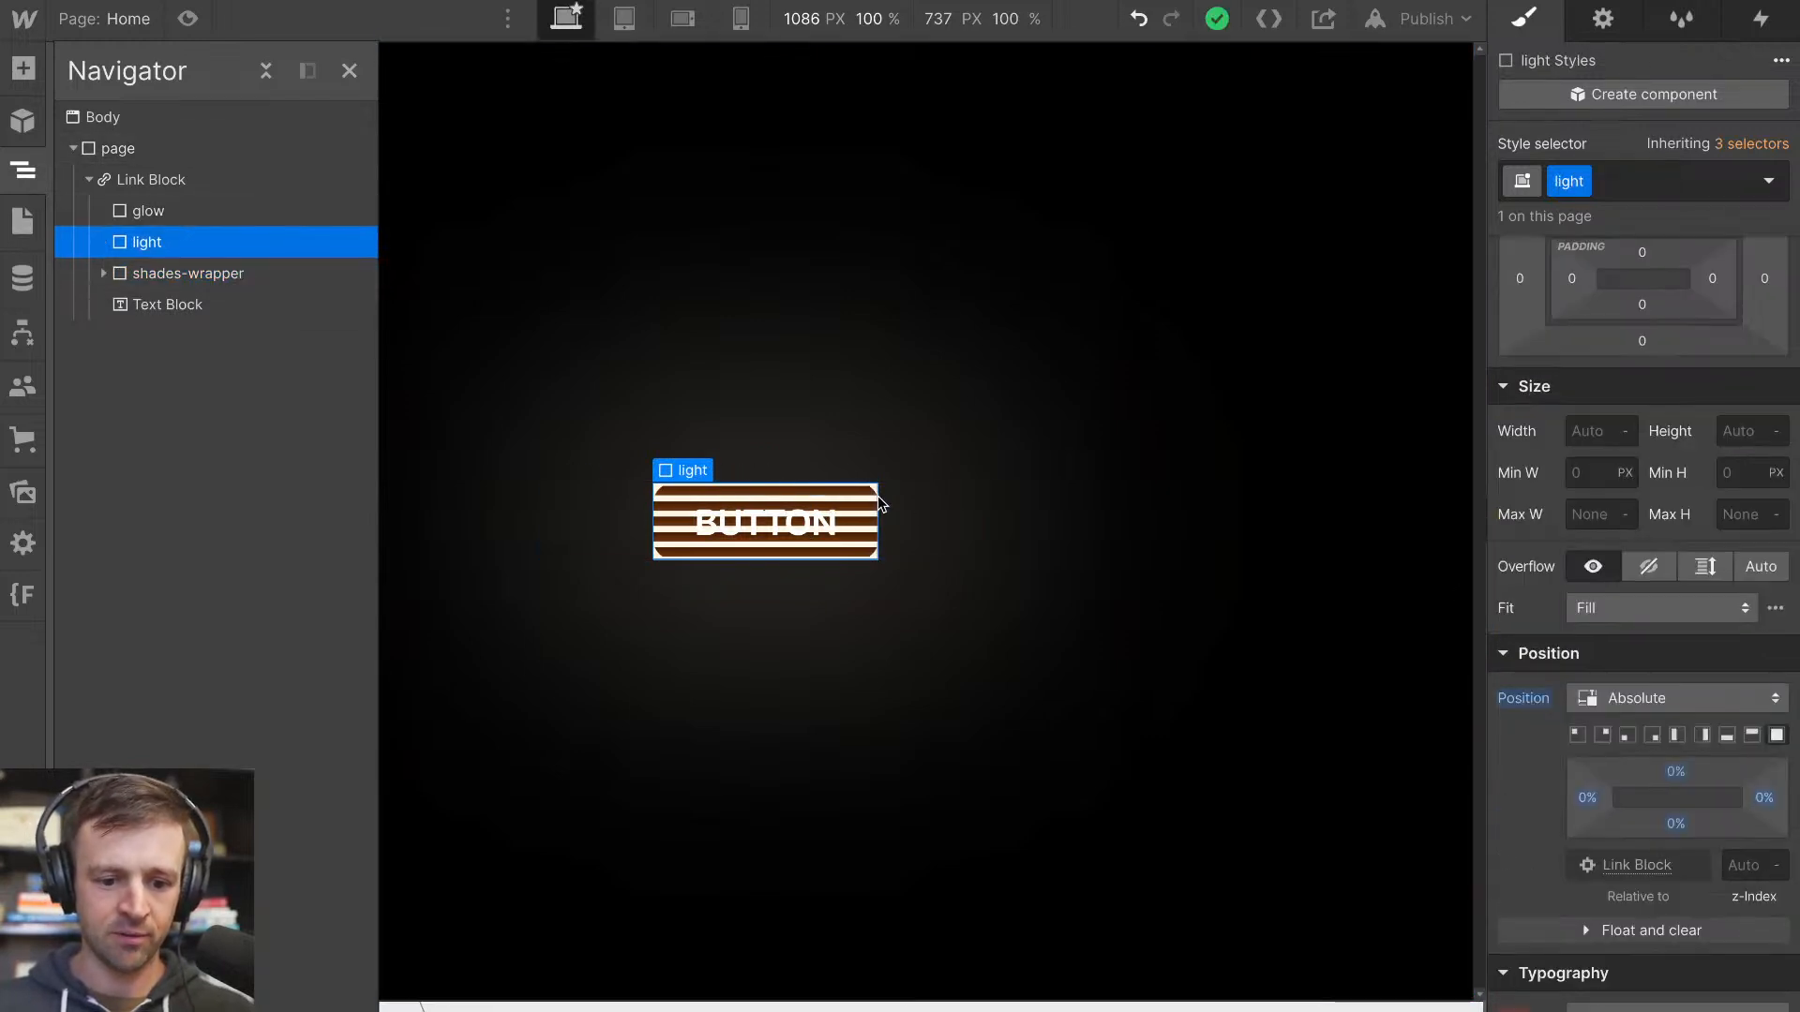
pyautogui.click(1645, 568)
pyautogui.scroll(-10, 1678, 644)
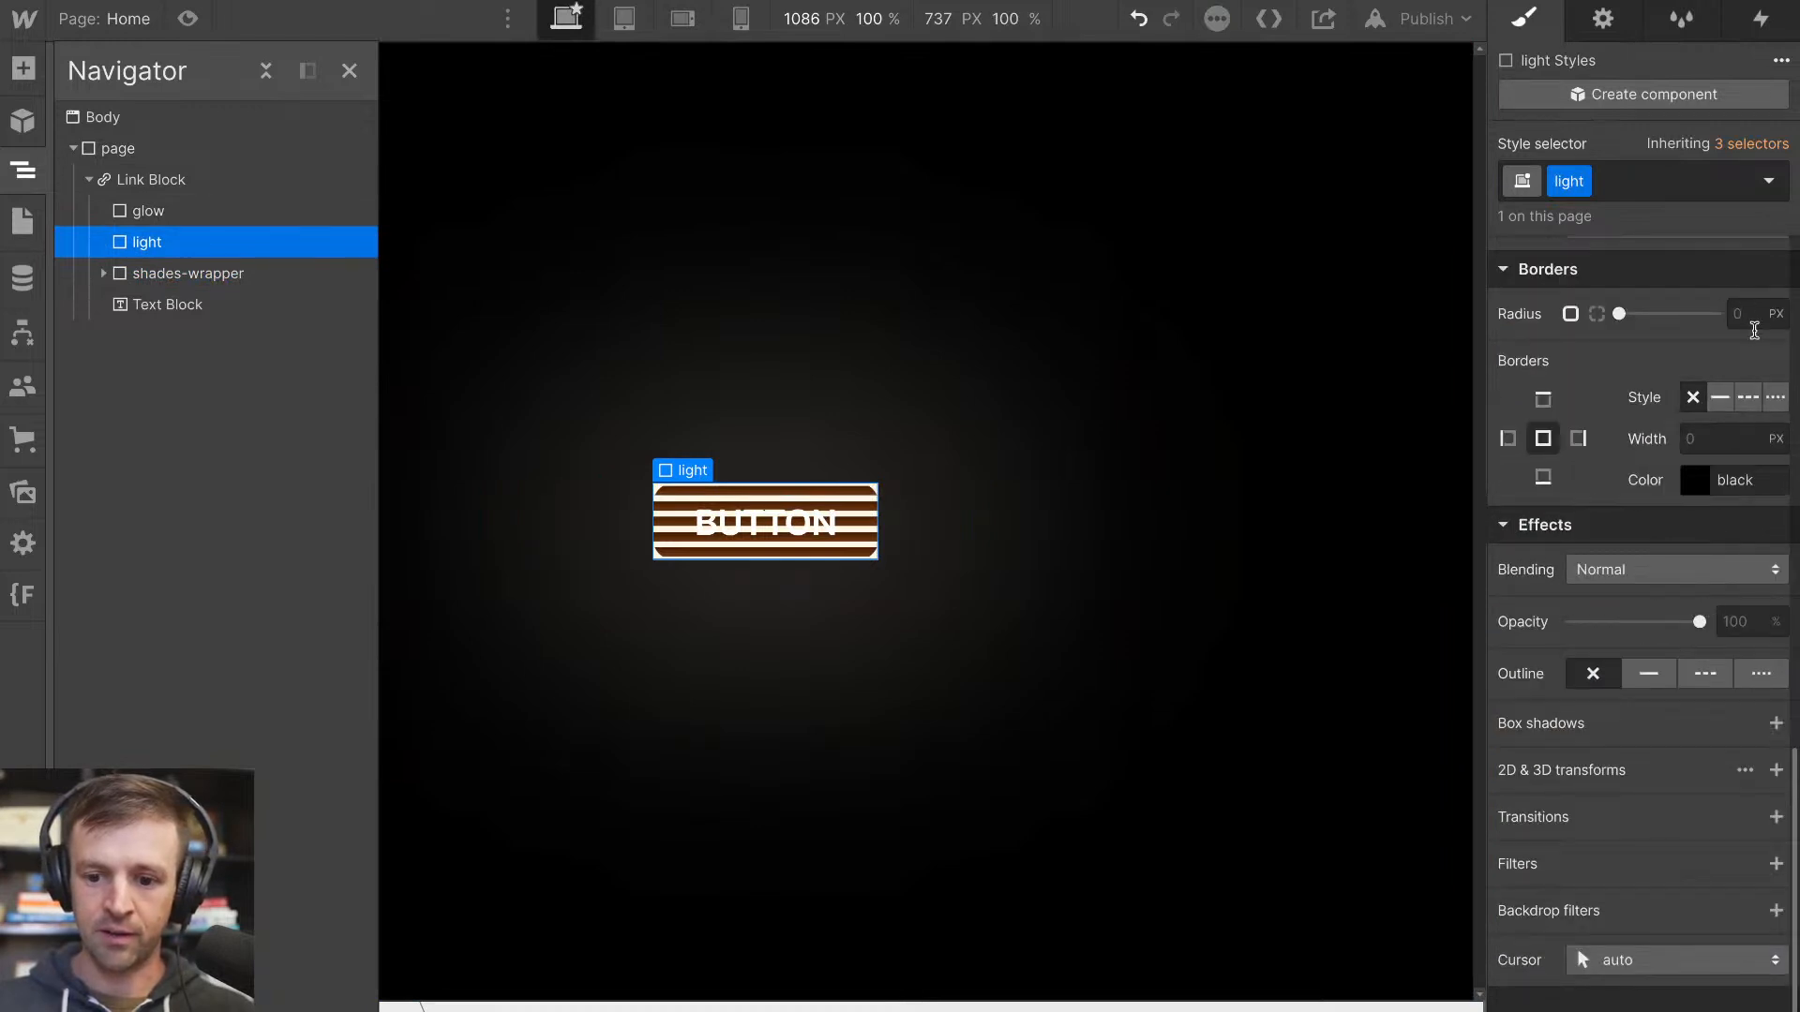
pyautogui.click(1745, 314)
pyautogui.write('16')
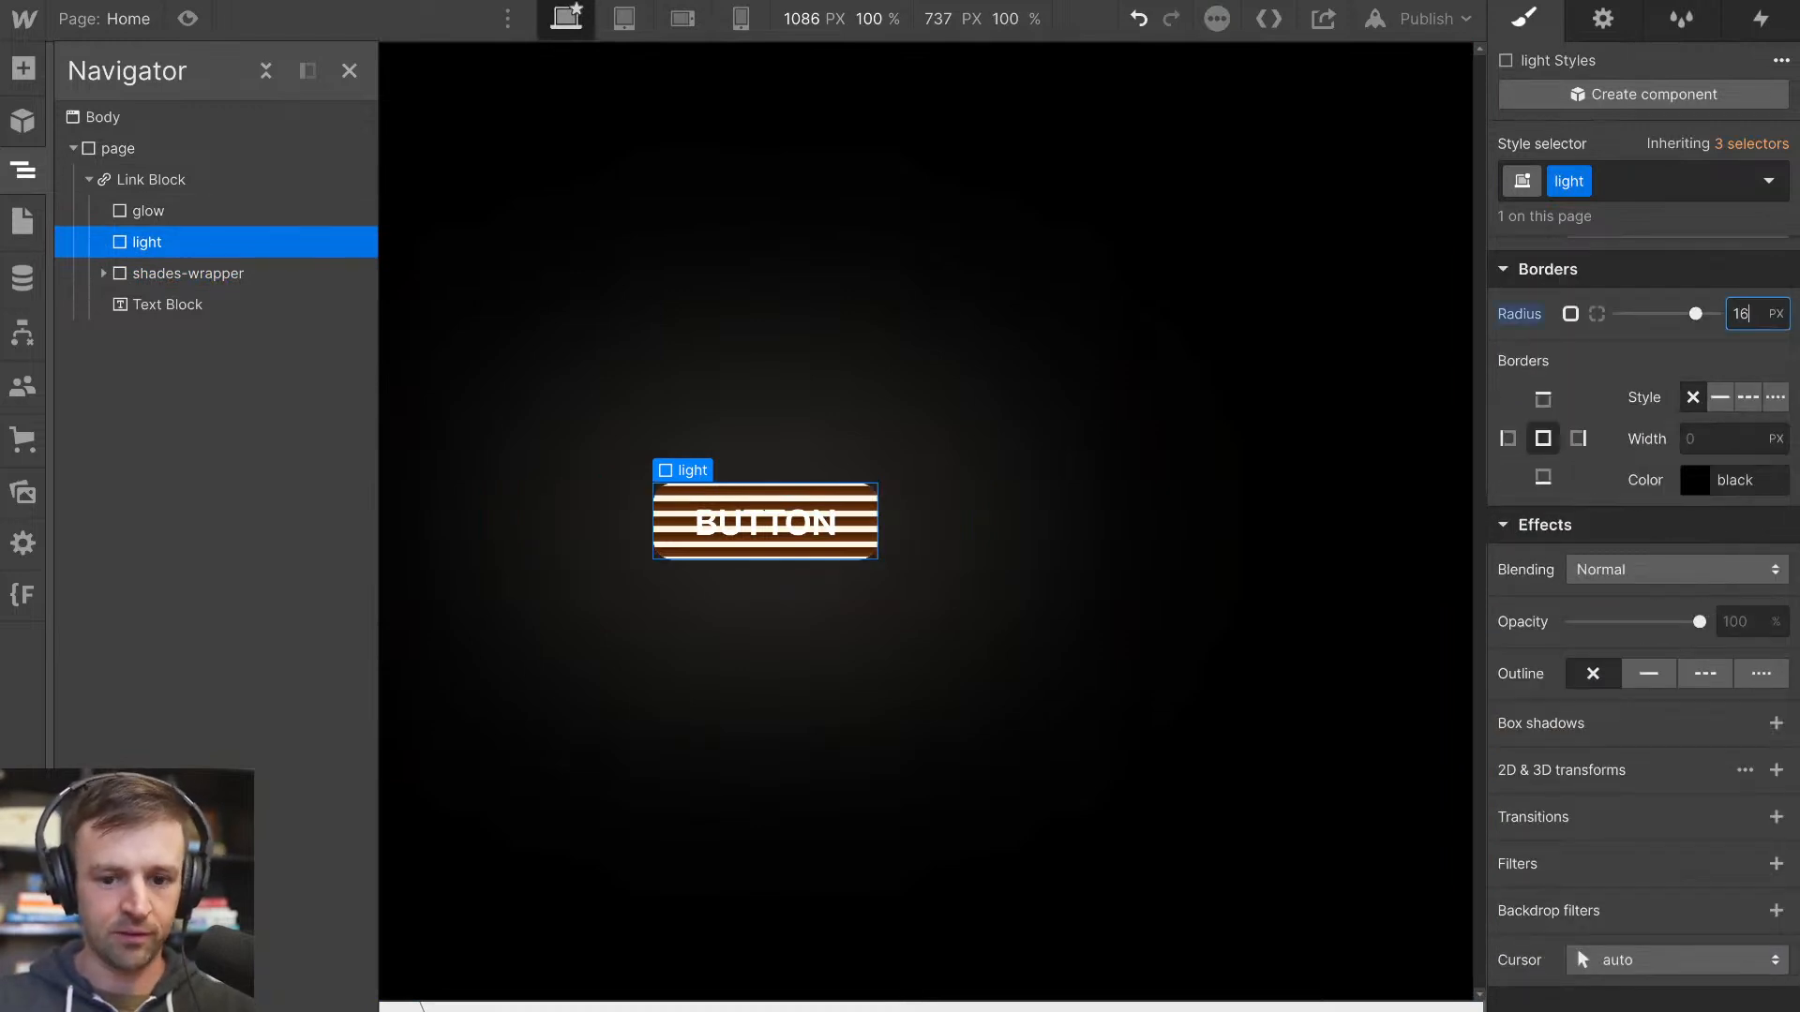
pyautogui.click(992, 518)
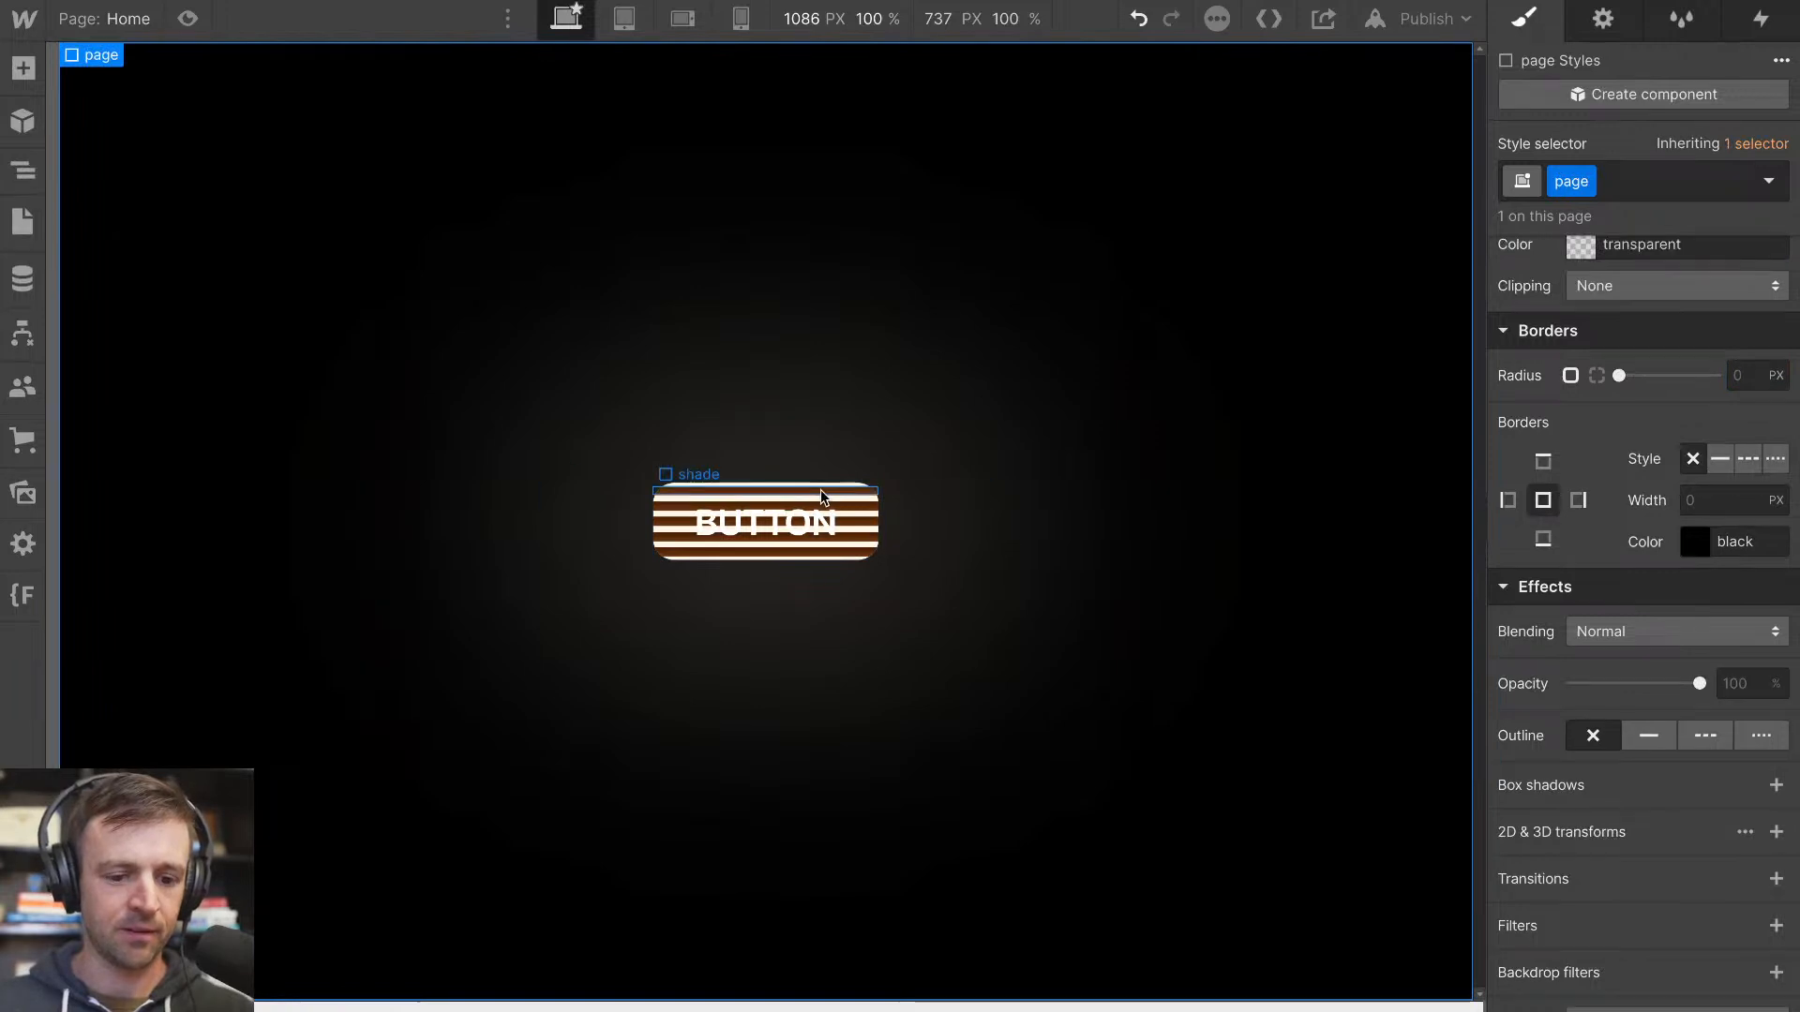
# Remove the Scale transform from the shade class using the first shade inside shades-wrapper
pyautogui.click(23, 170)
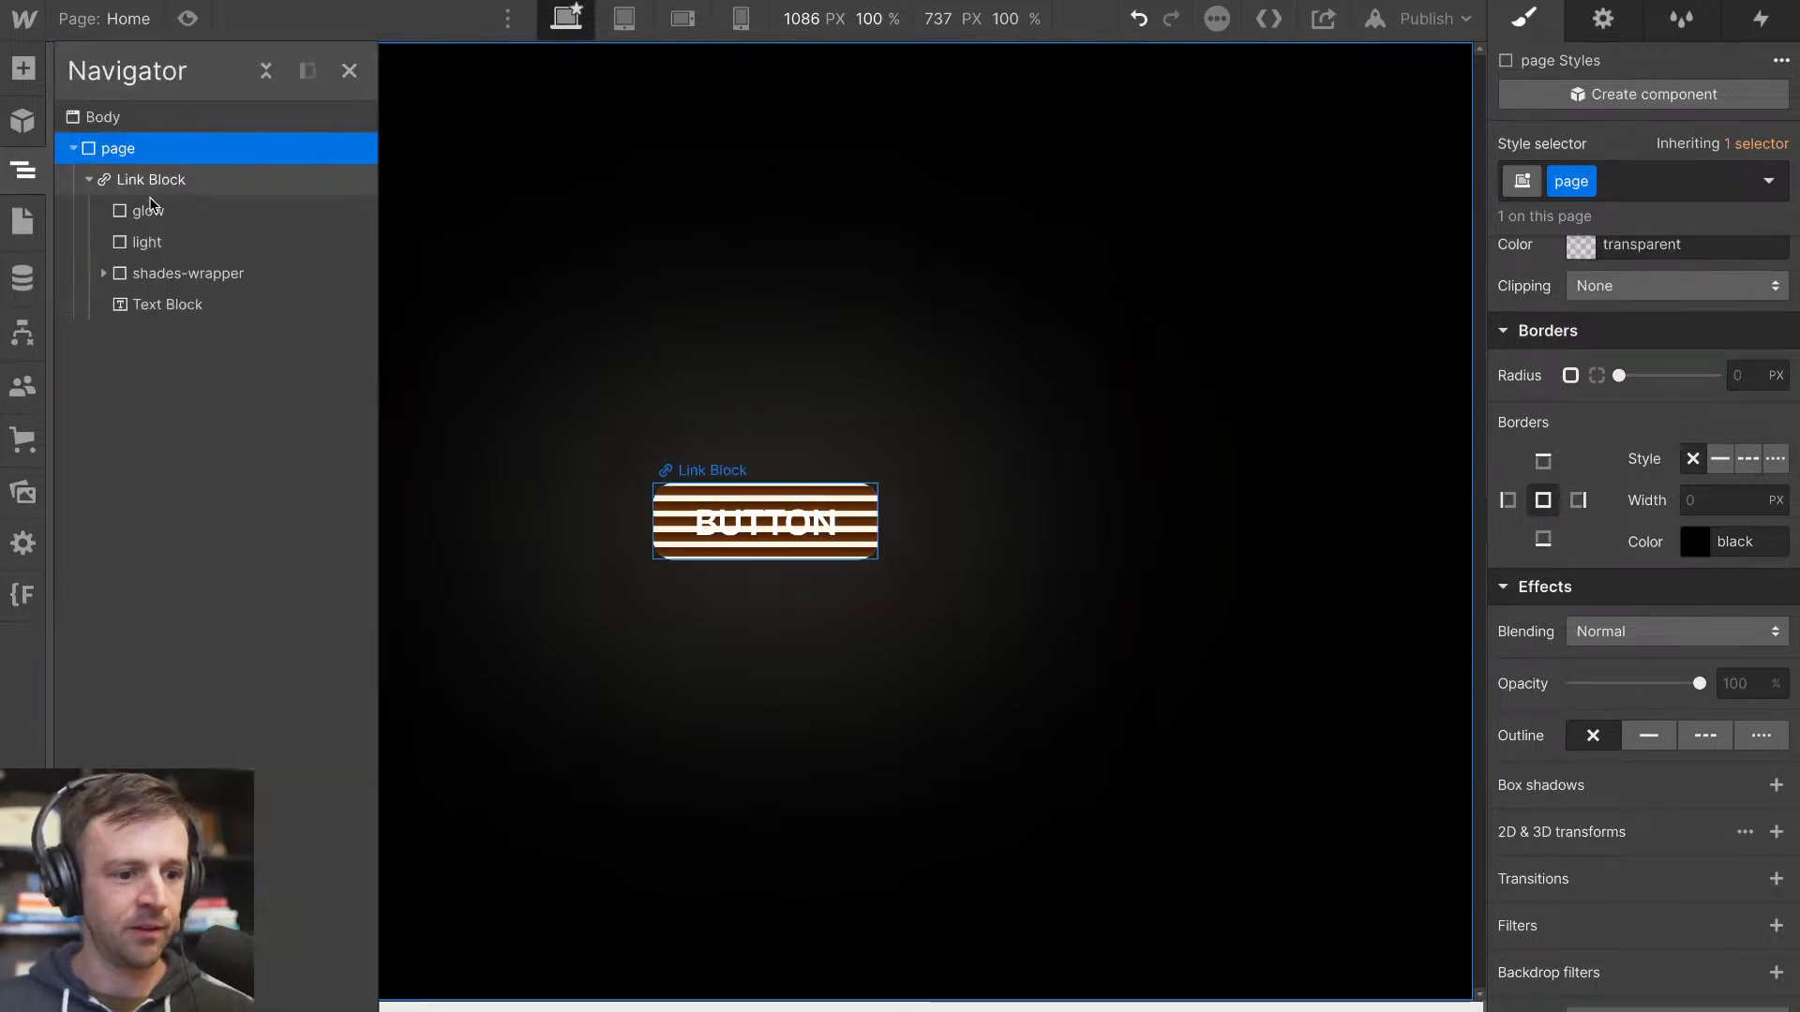
pyautogui.click(103, 273)
pyautogui.click(169, 304)
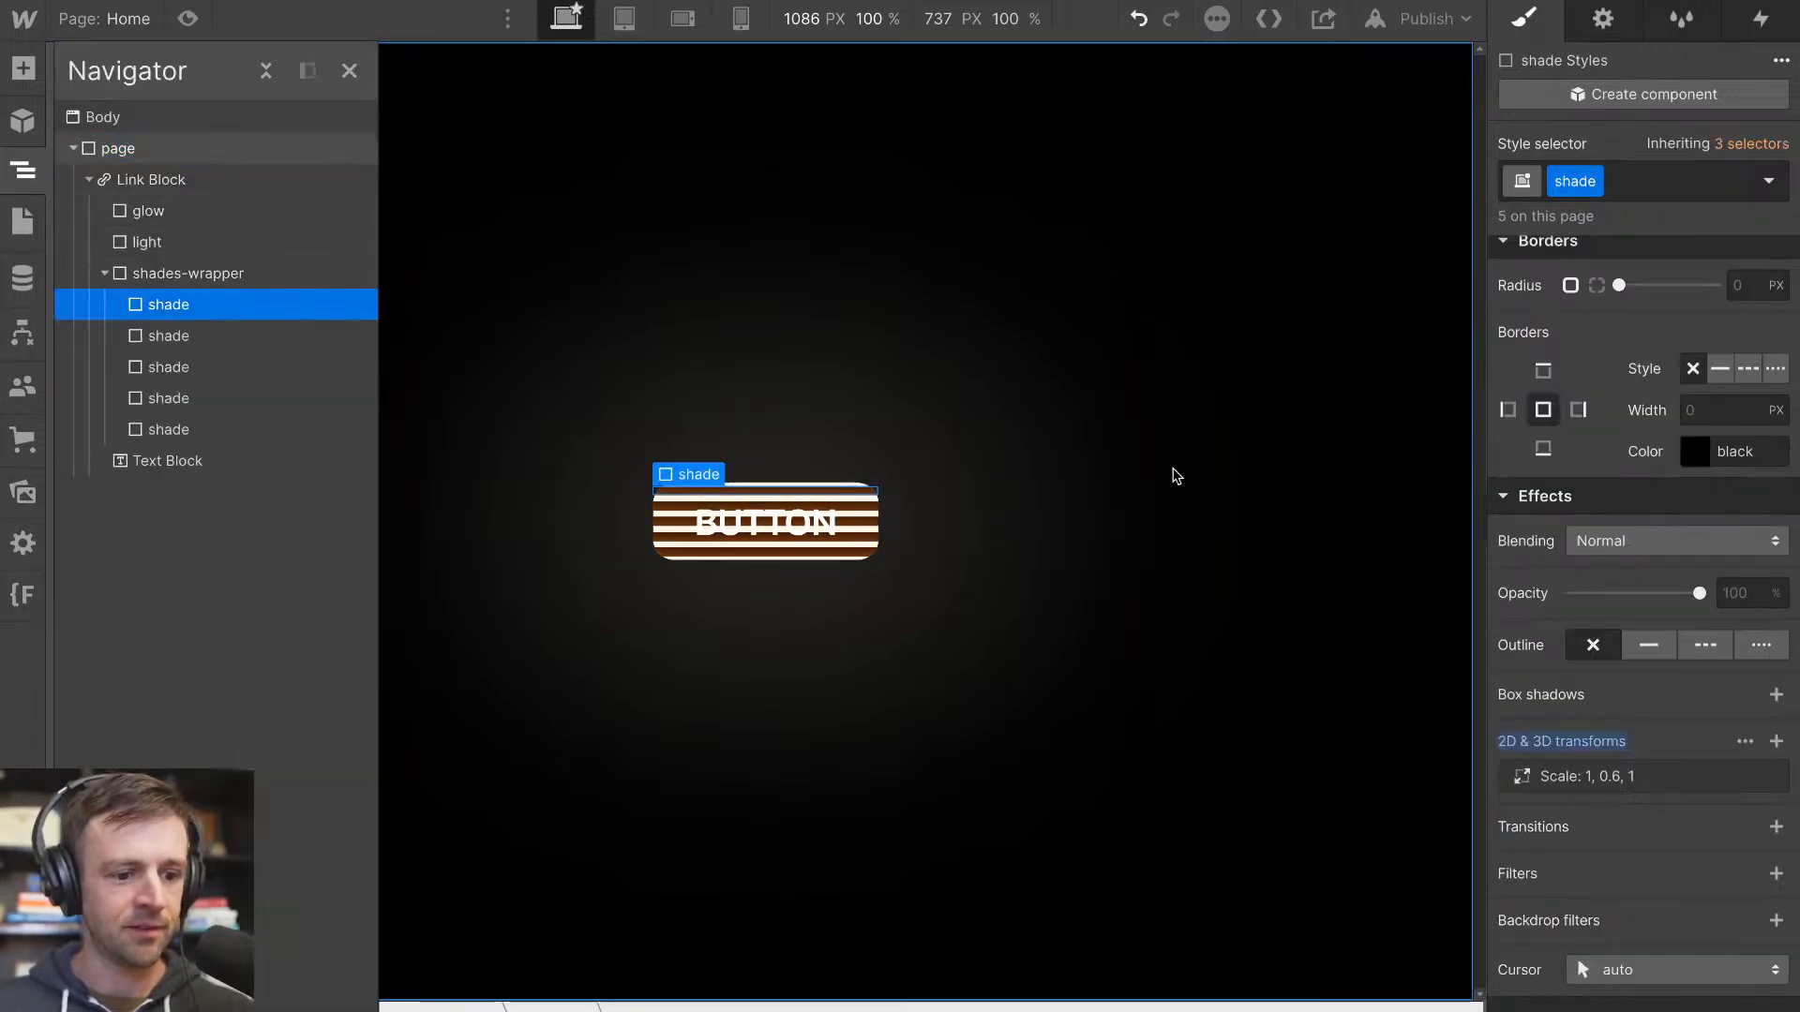
pyautogui.keyDown('alt'); pyautogui.click(1596, 731); pyautogui.keyUp('alt')
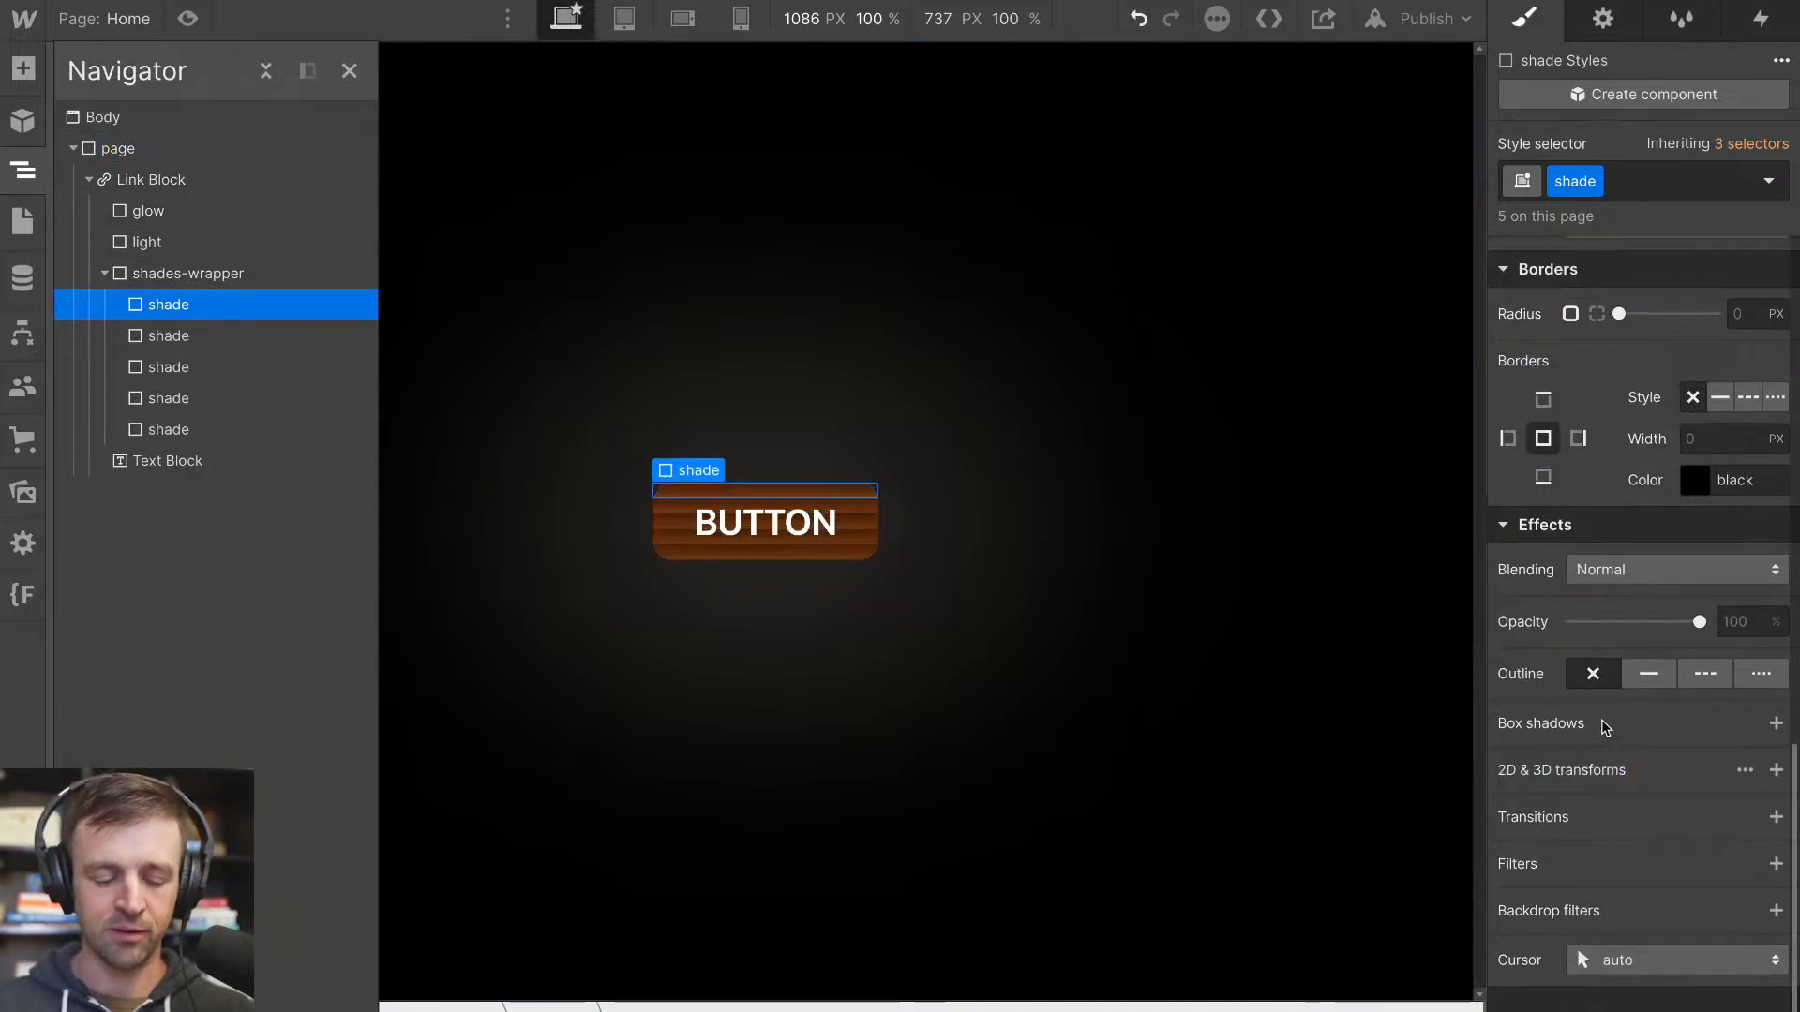
pyautogui.click(928, 665)
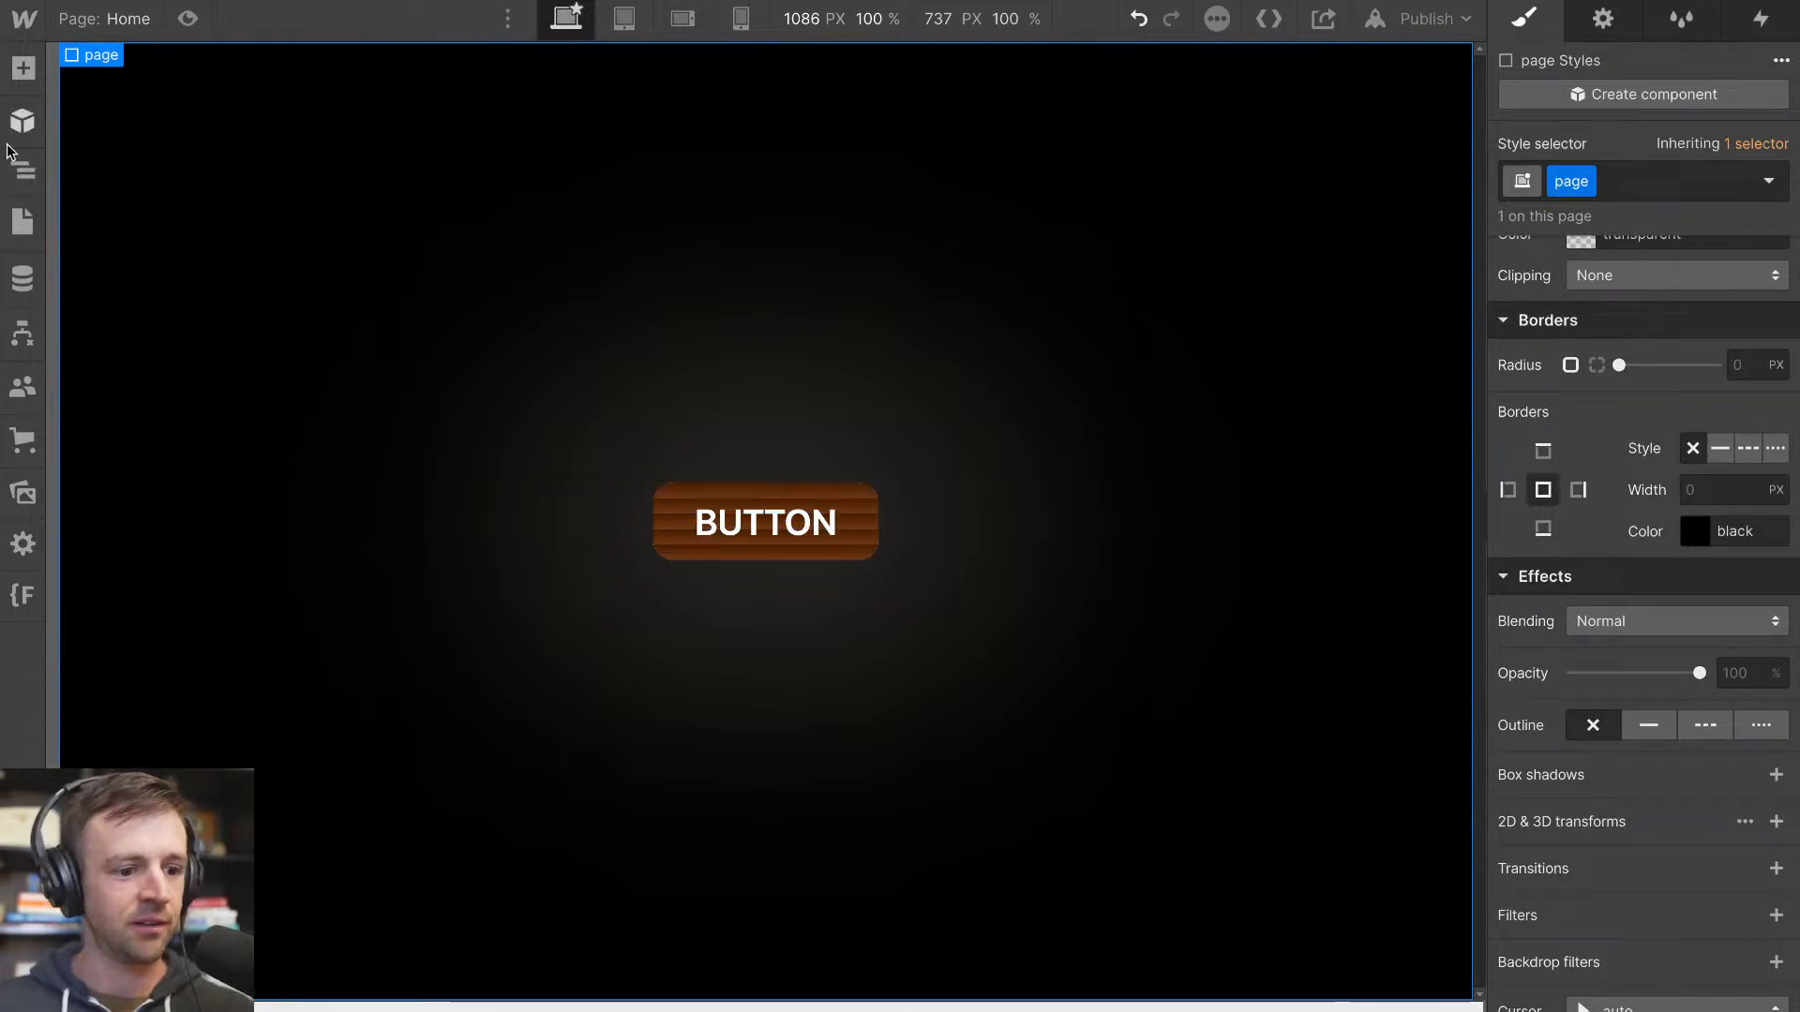
# Add a Div Block as the first child of the Link Block, above glow, and give it the class cord-wrap
pyautogui.click(27, 169)
pyautogui.click(104, 273)
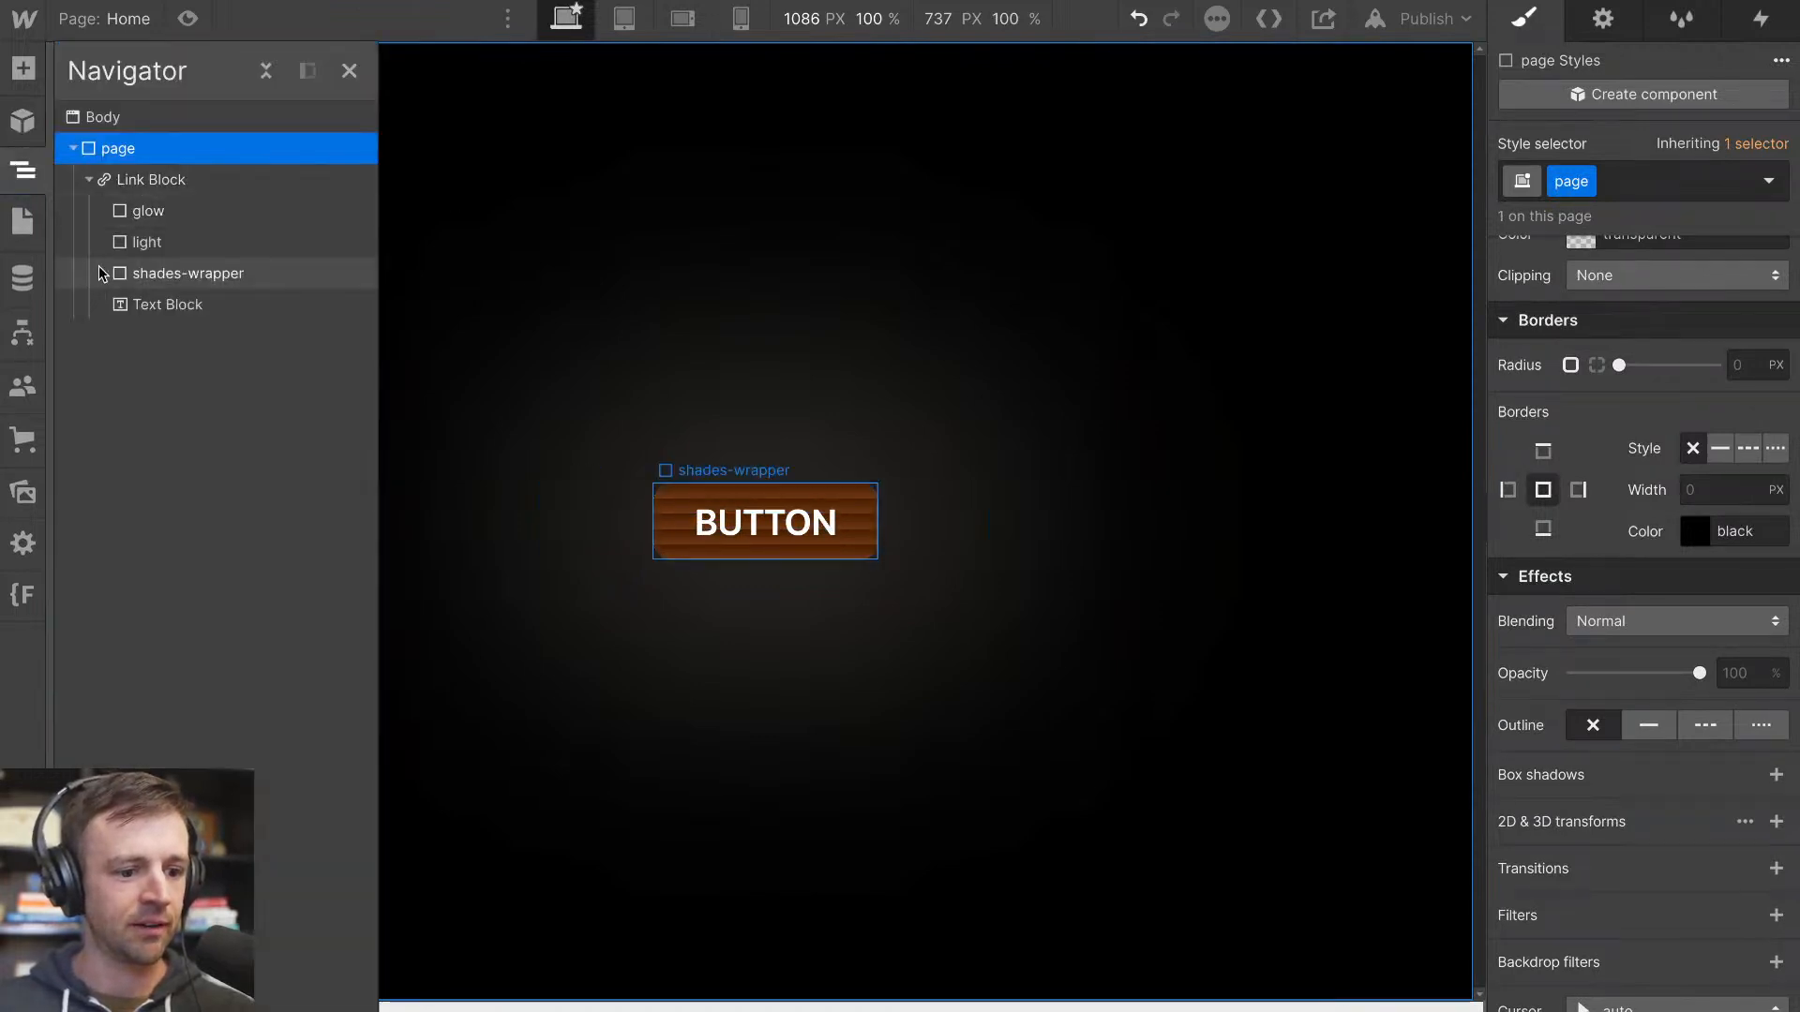
pyautogui.click(24, 68)
pyautogui.moveTo(120, 521); pyautogui.dragTo(187, 217)
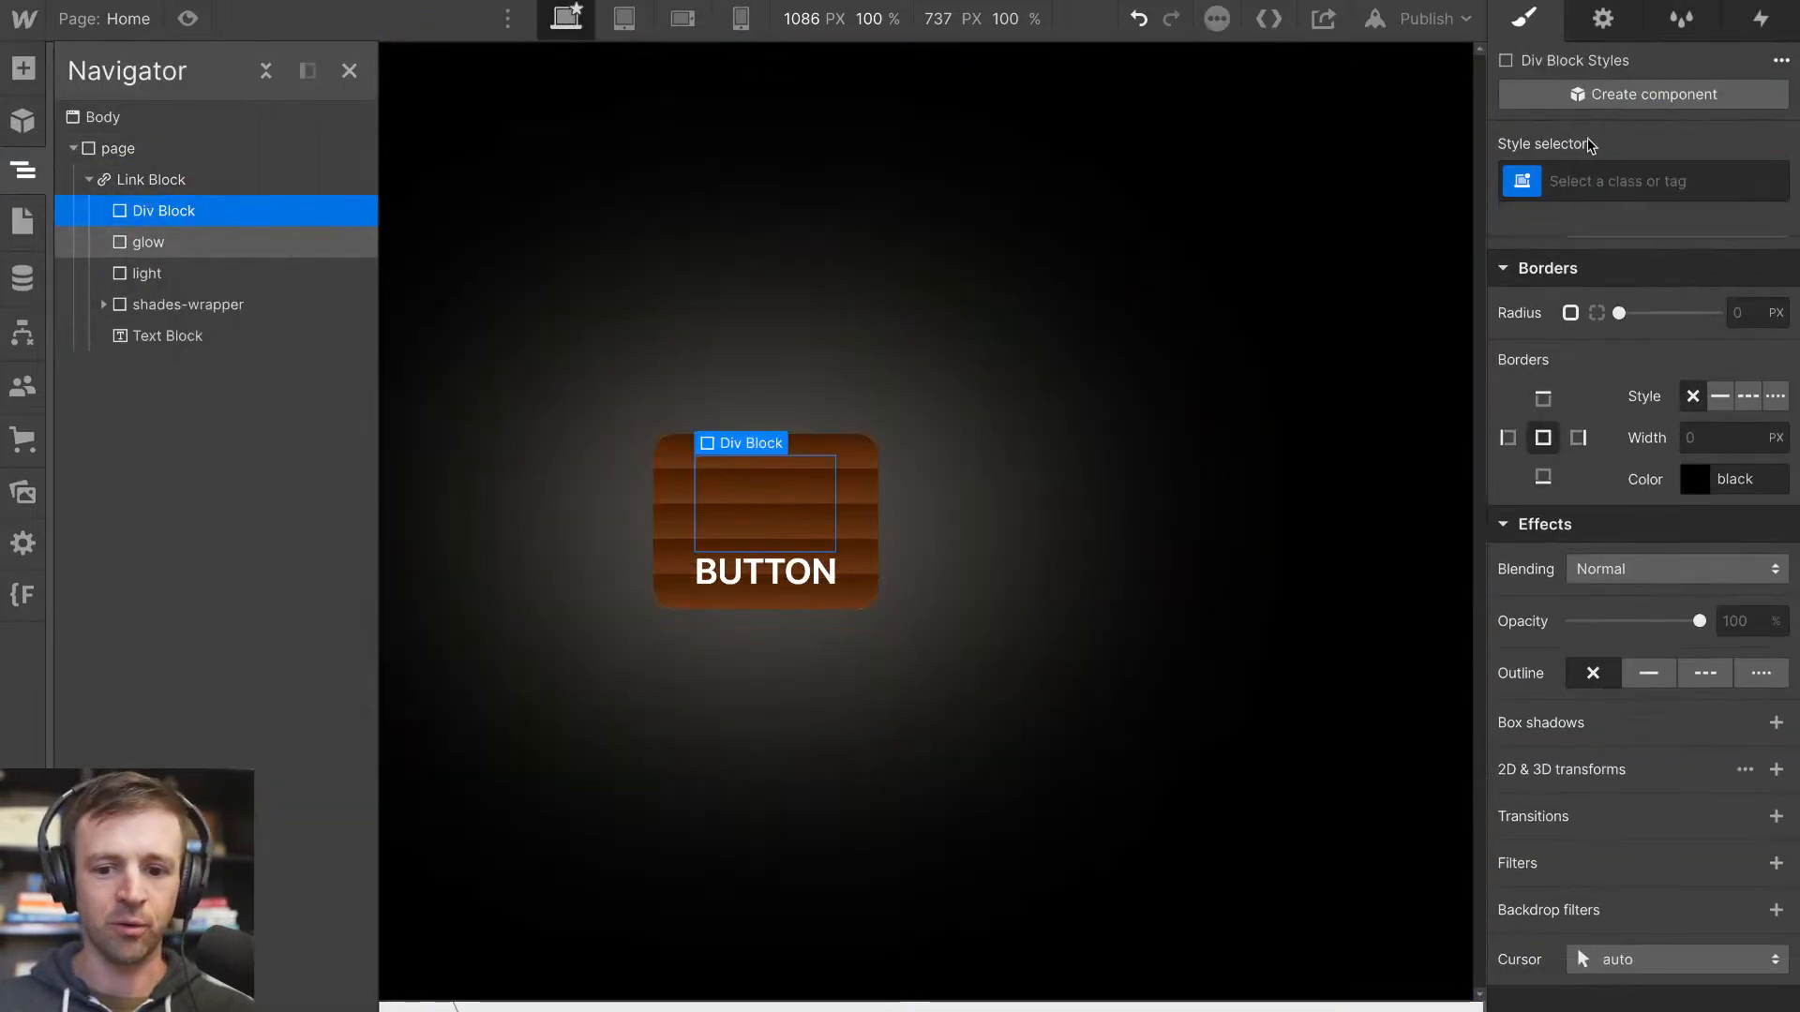
pyautogui.click(1603, 169)
pyautogui.write('cord-wrap')
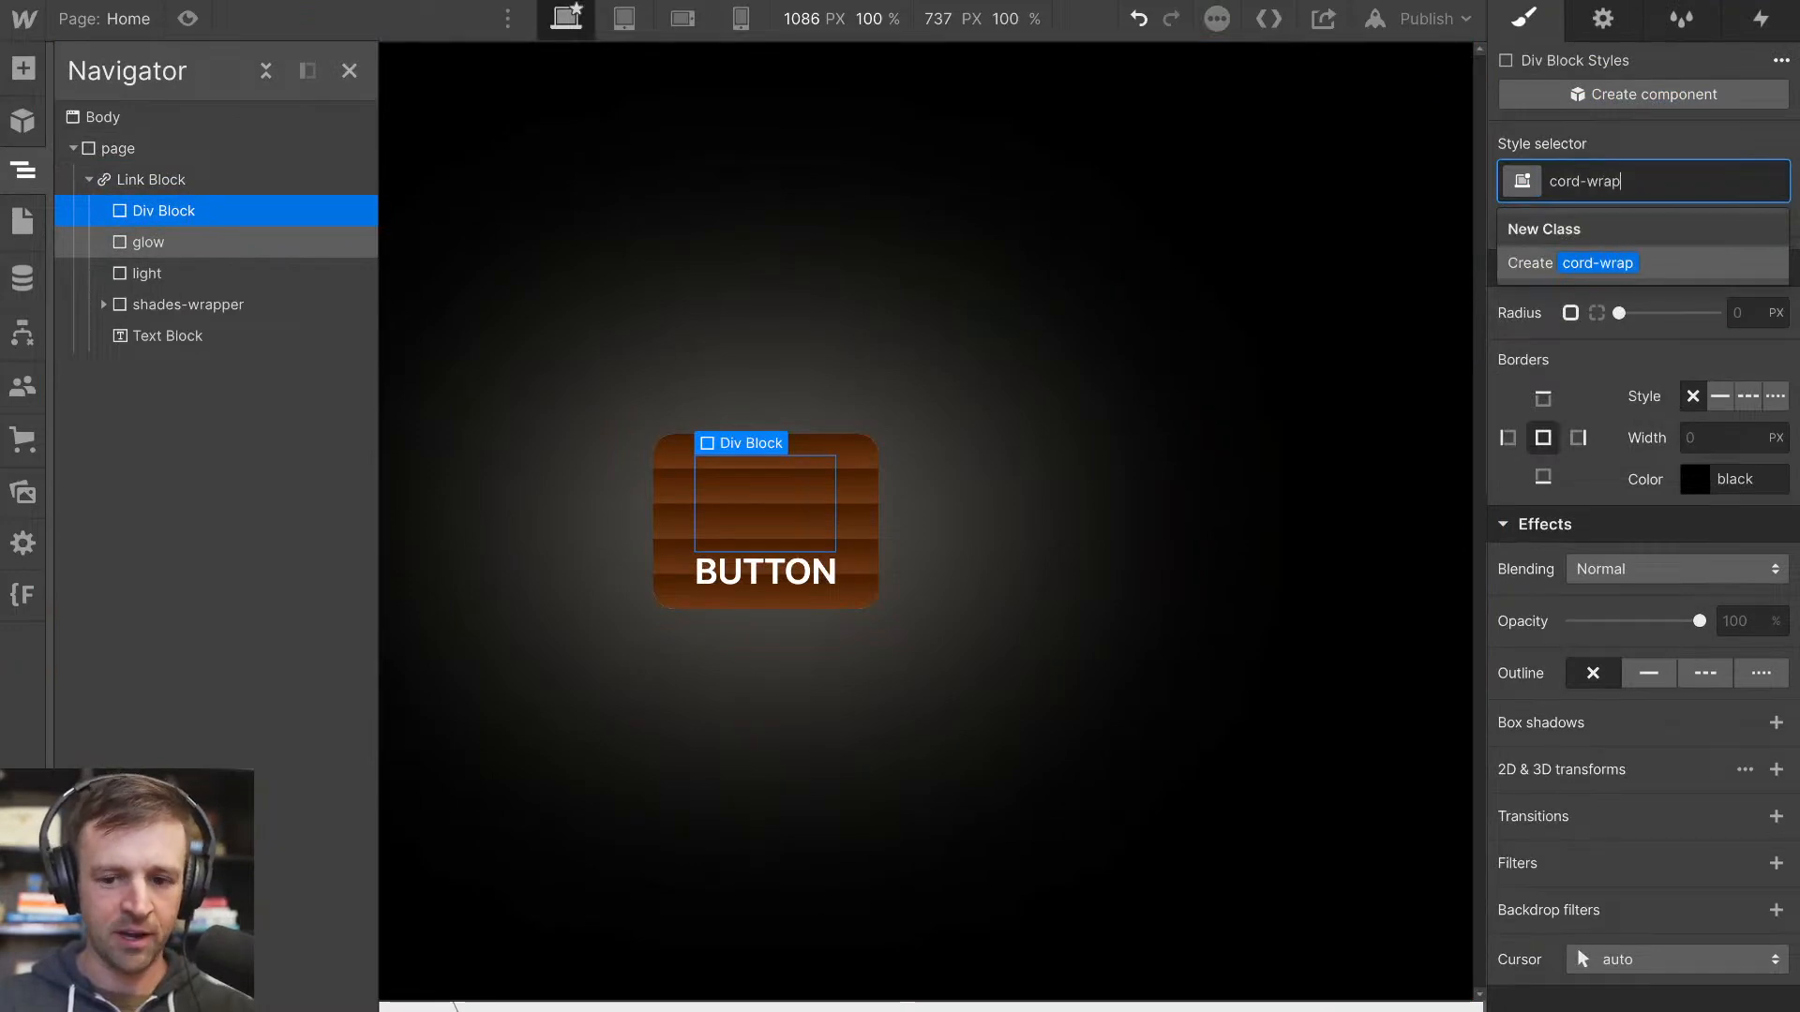
pyautogui.press('Return')
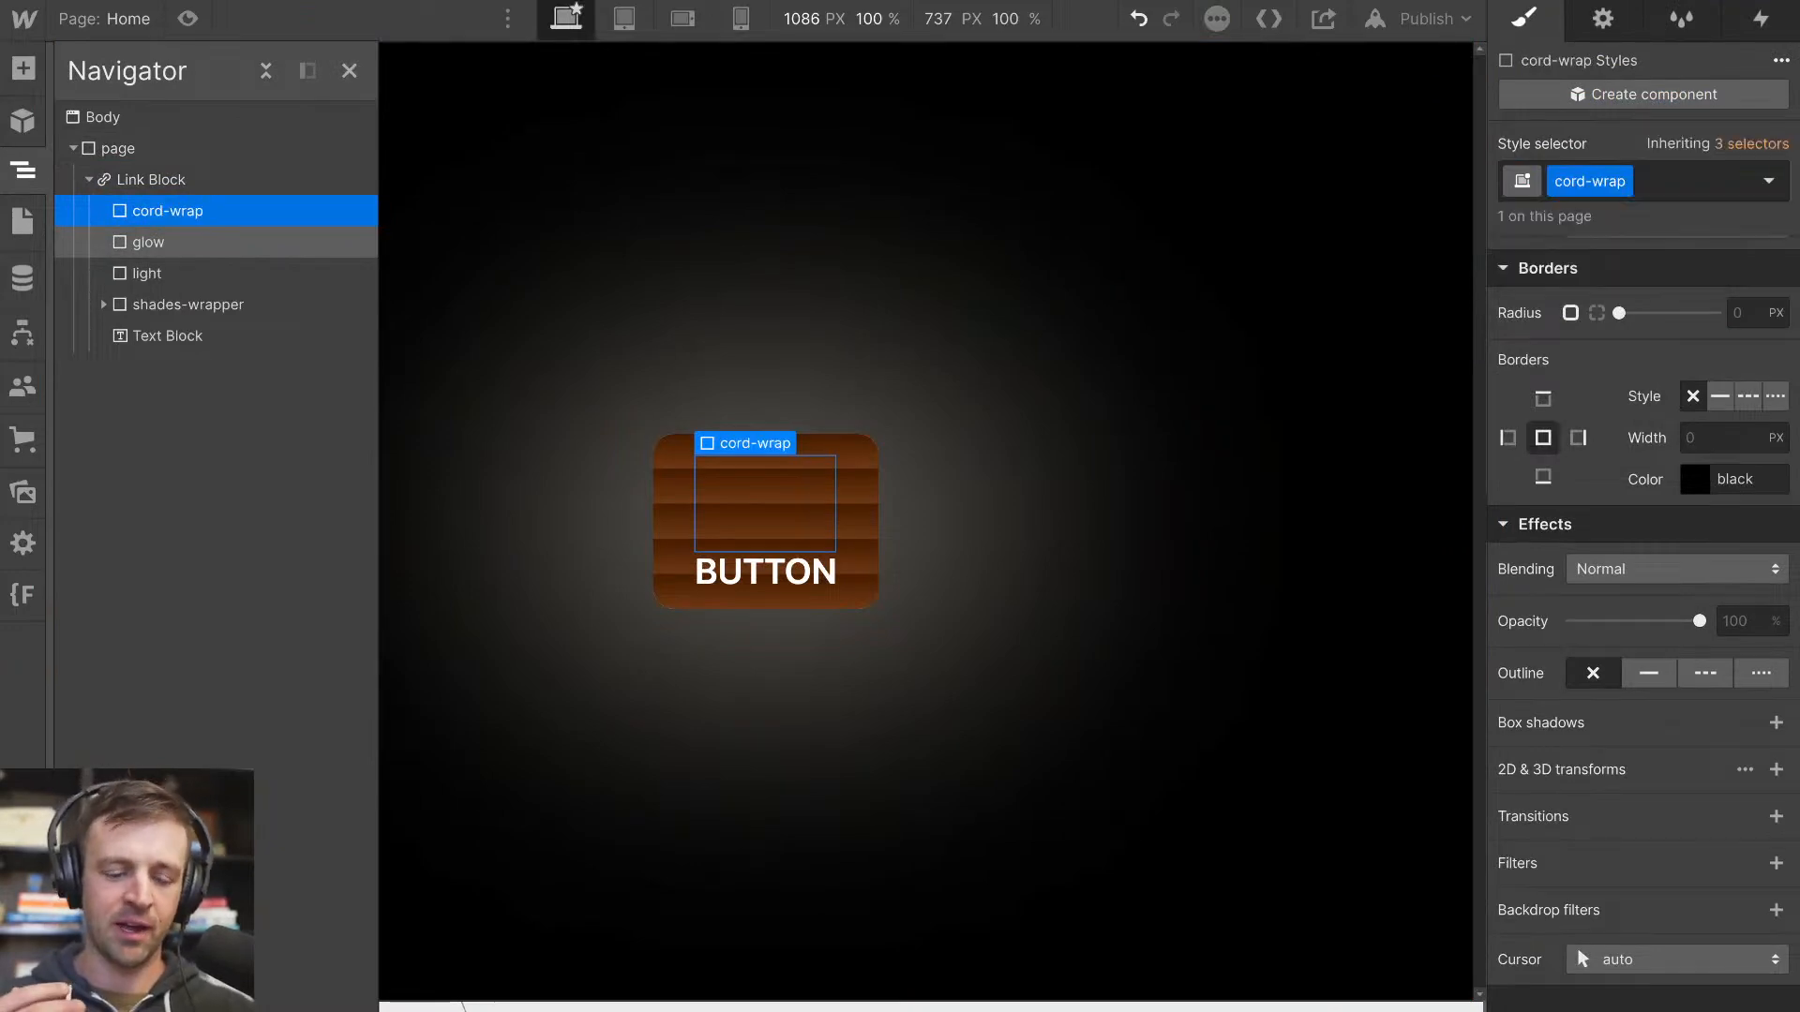
# Set the cord-wrap's display to flex with a vertical direction
pyautogui.scroll(10, 1663, 328)
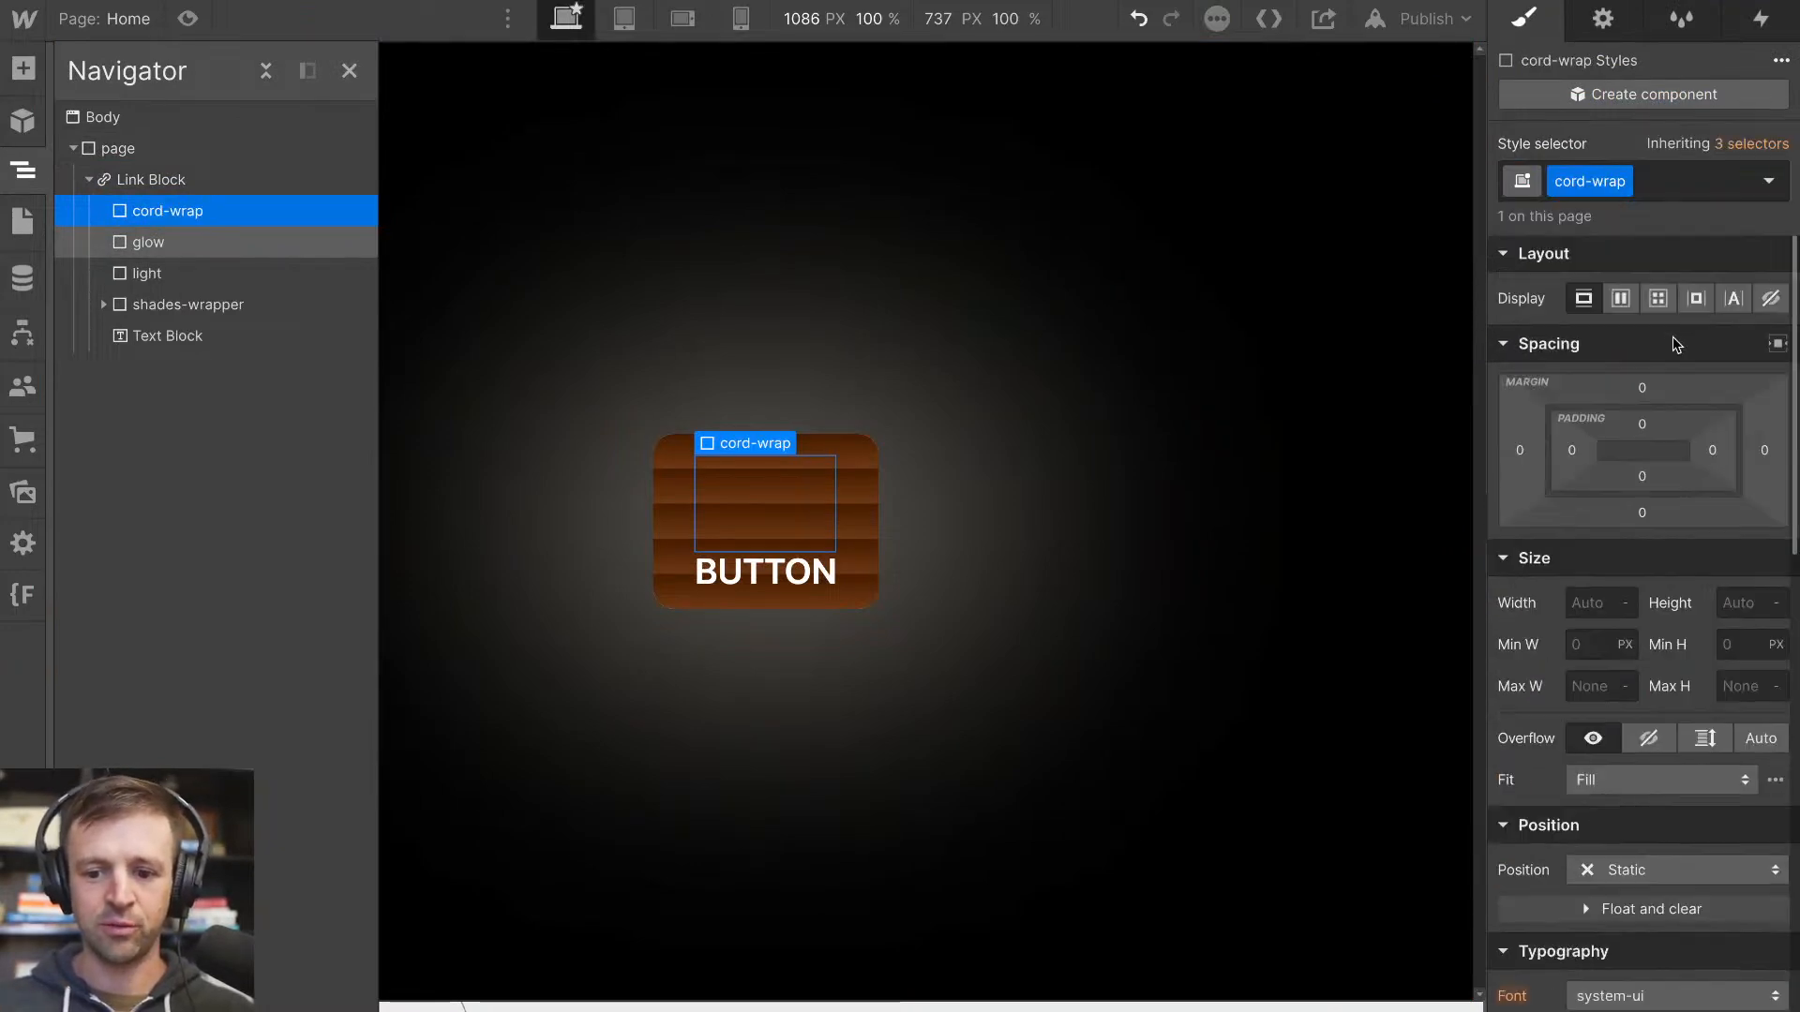
pyautogui.click(1629, 300)
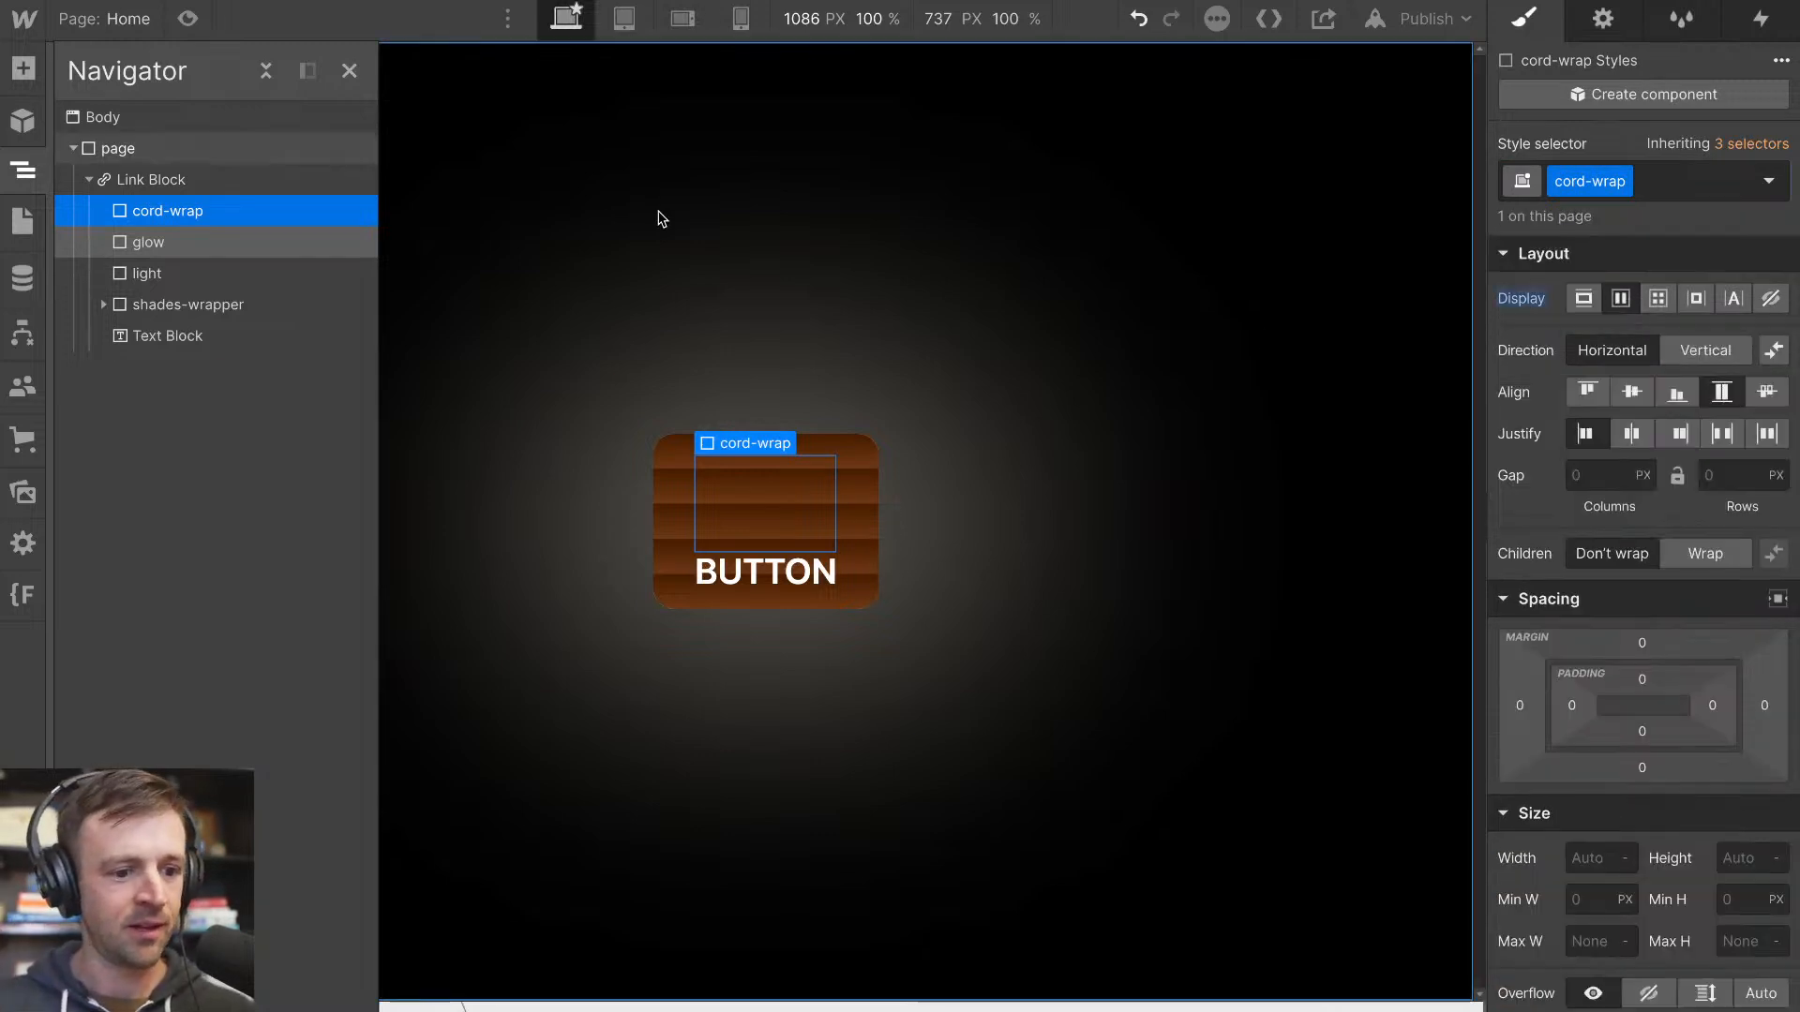
pyautogui.click(1693, 352)
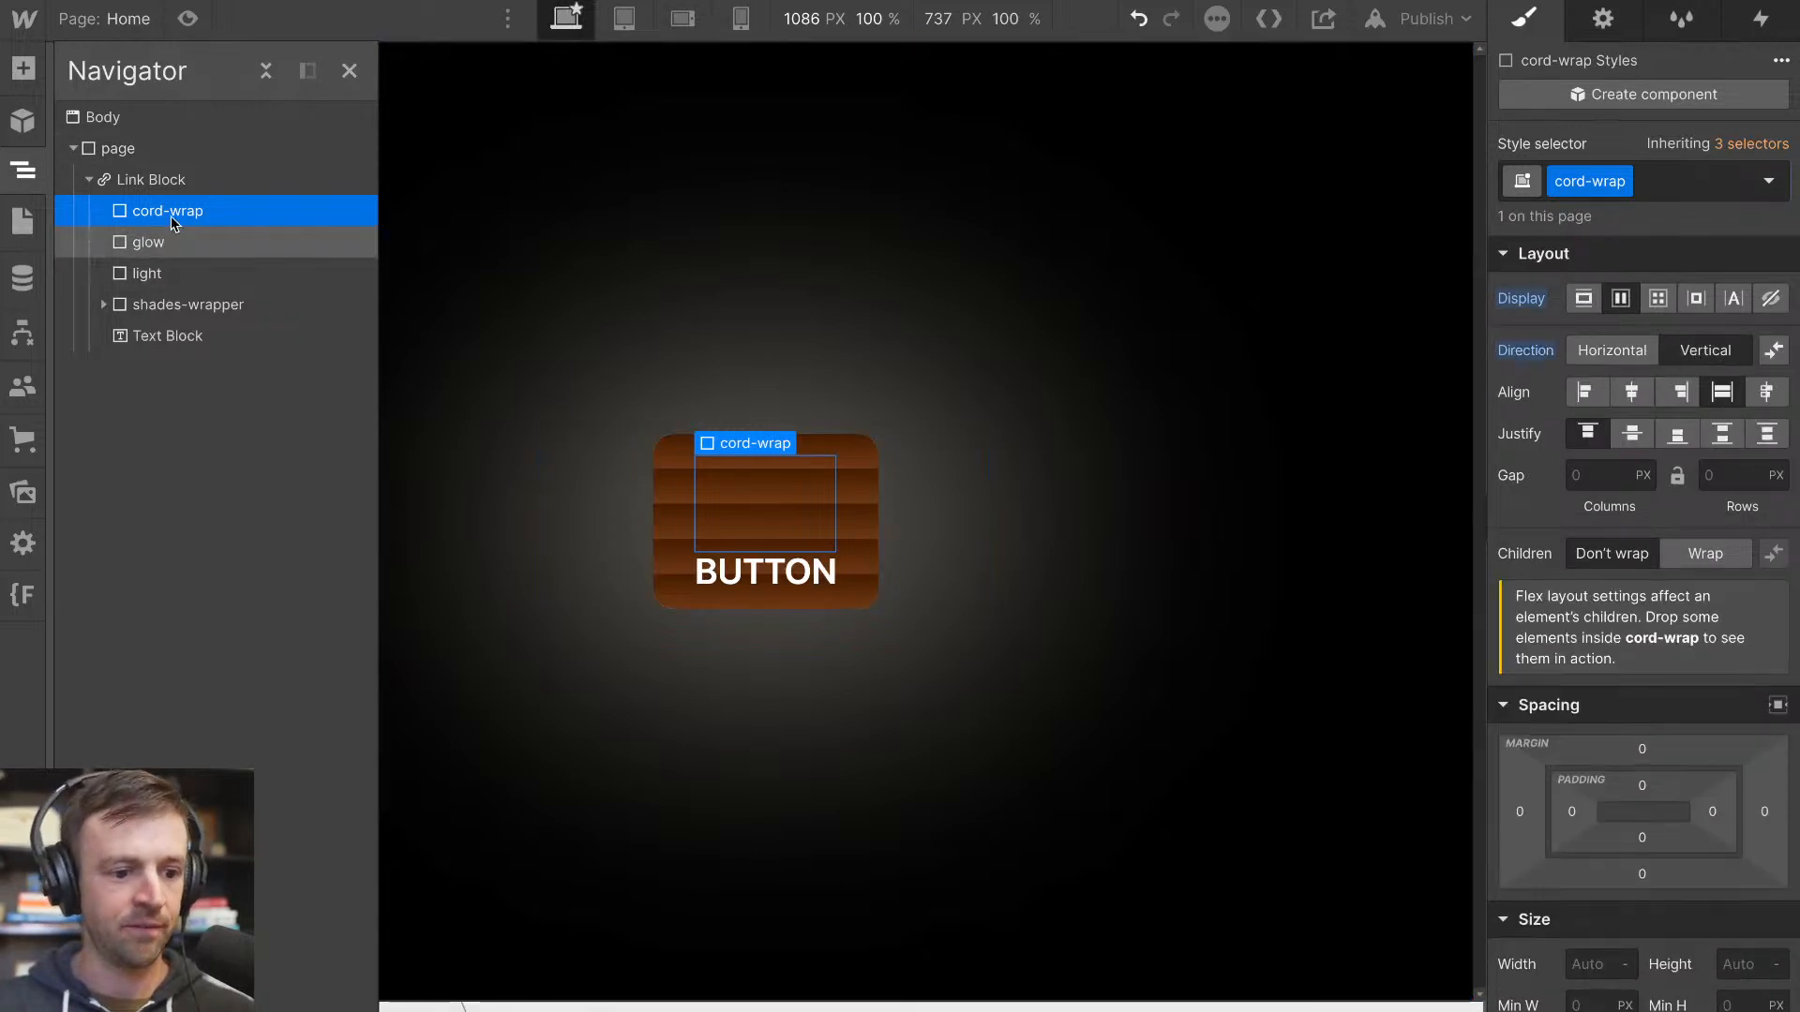
# Position the cord-wrap absolutely within the Link Block, anchored at the top right with 0% top and right offsets
pyautogui.scroll(-8, 1659, 740)
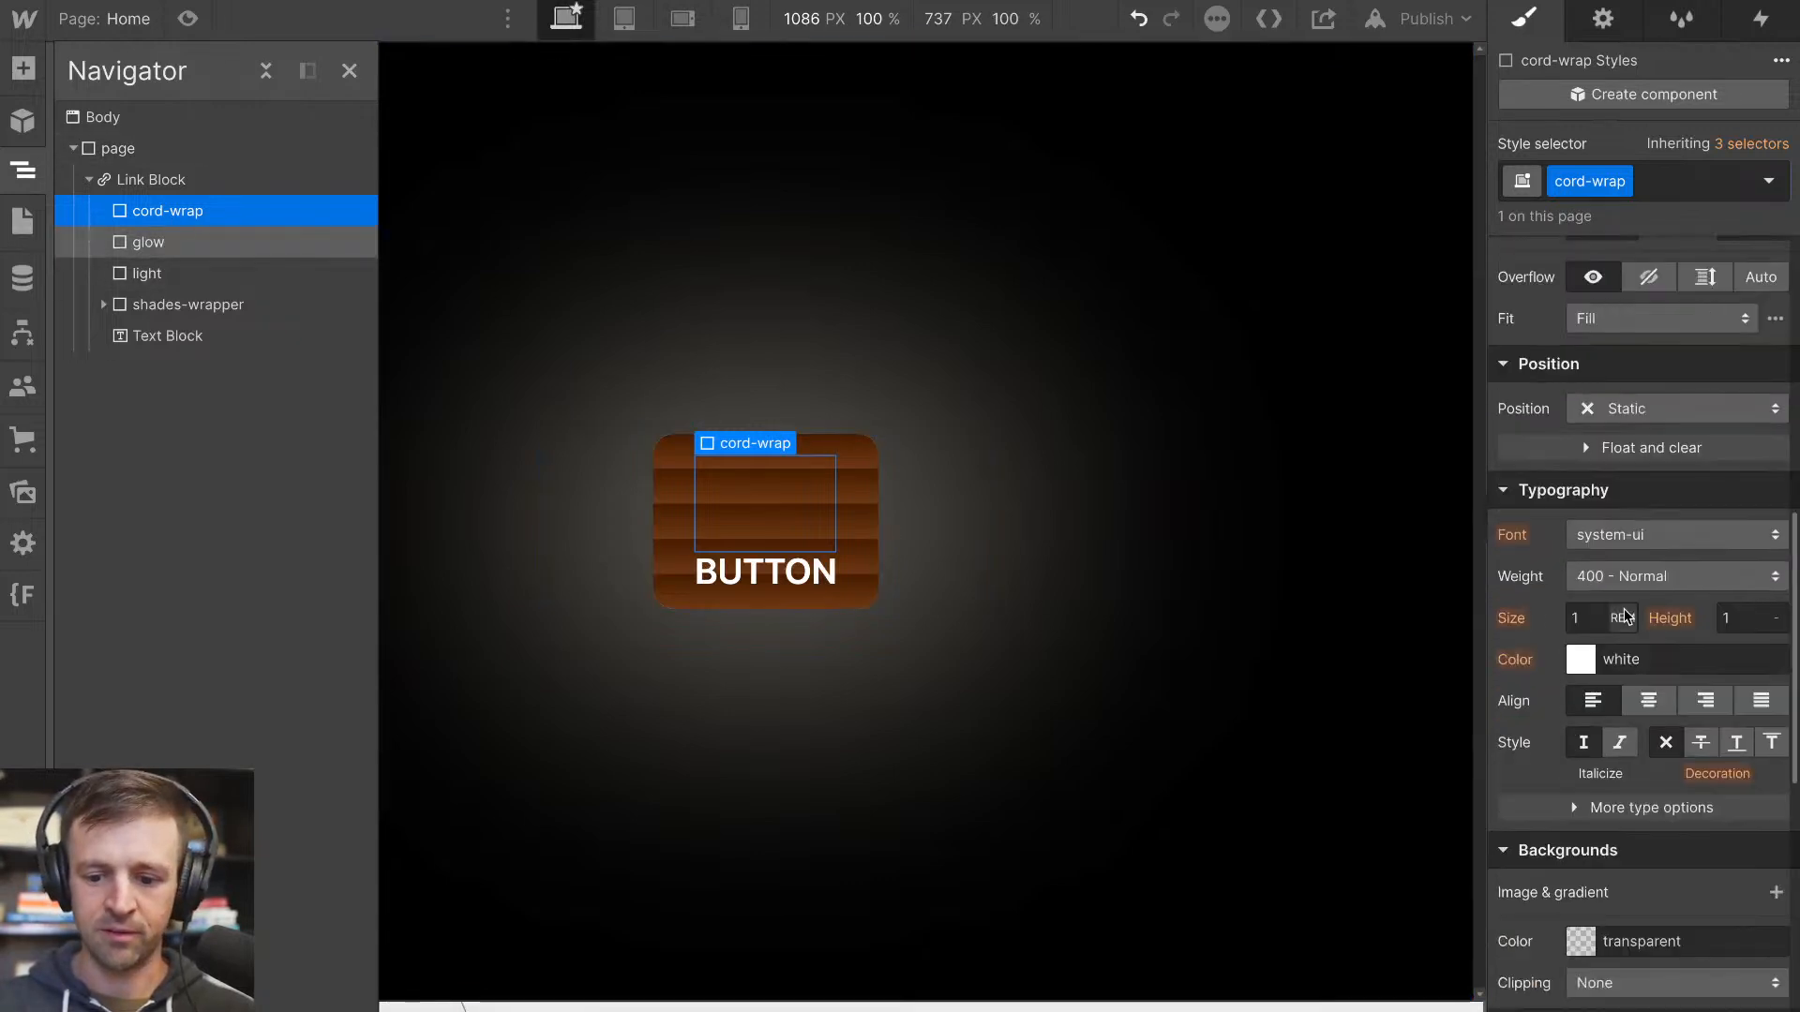
pyautogui.click(1627, 412)
pyautogui.click(1624, 471)
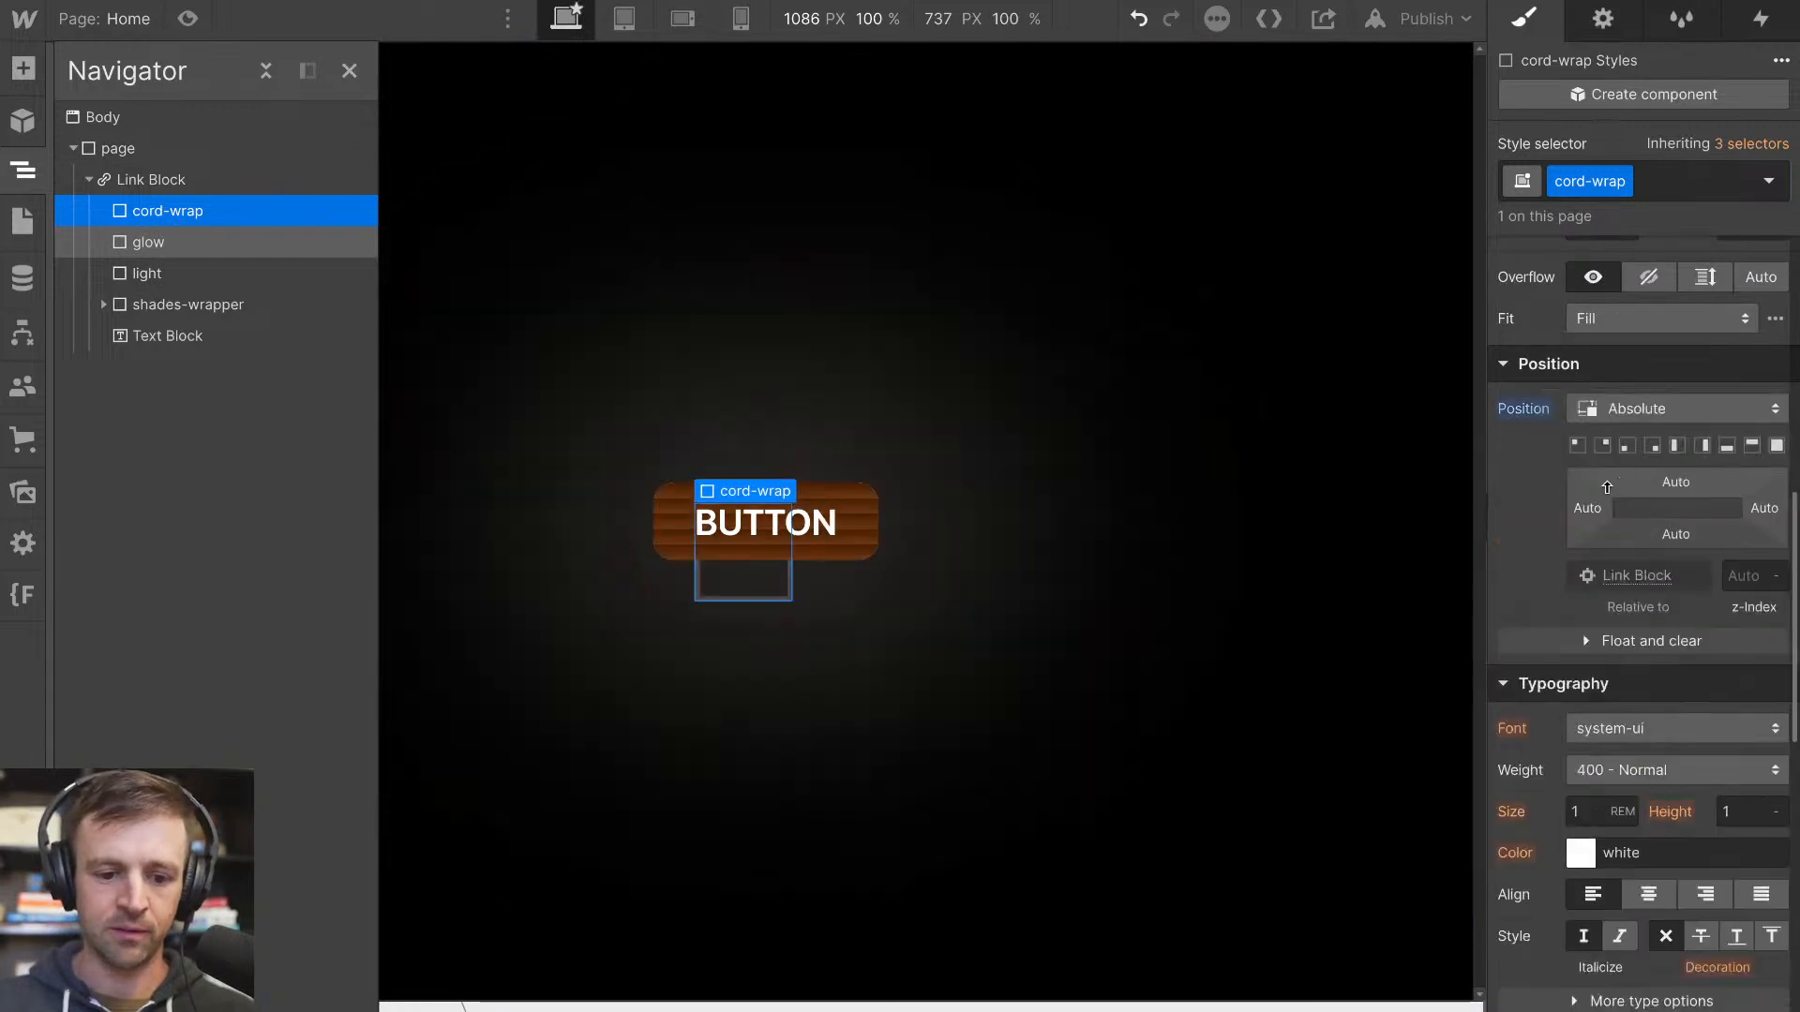
pyautogui.click(1604, 447)
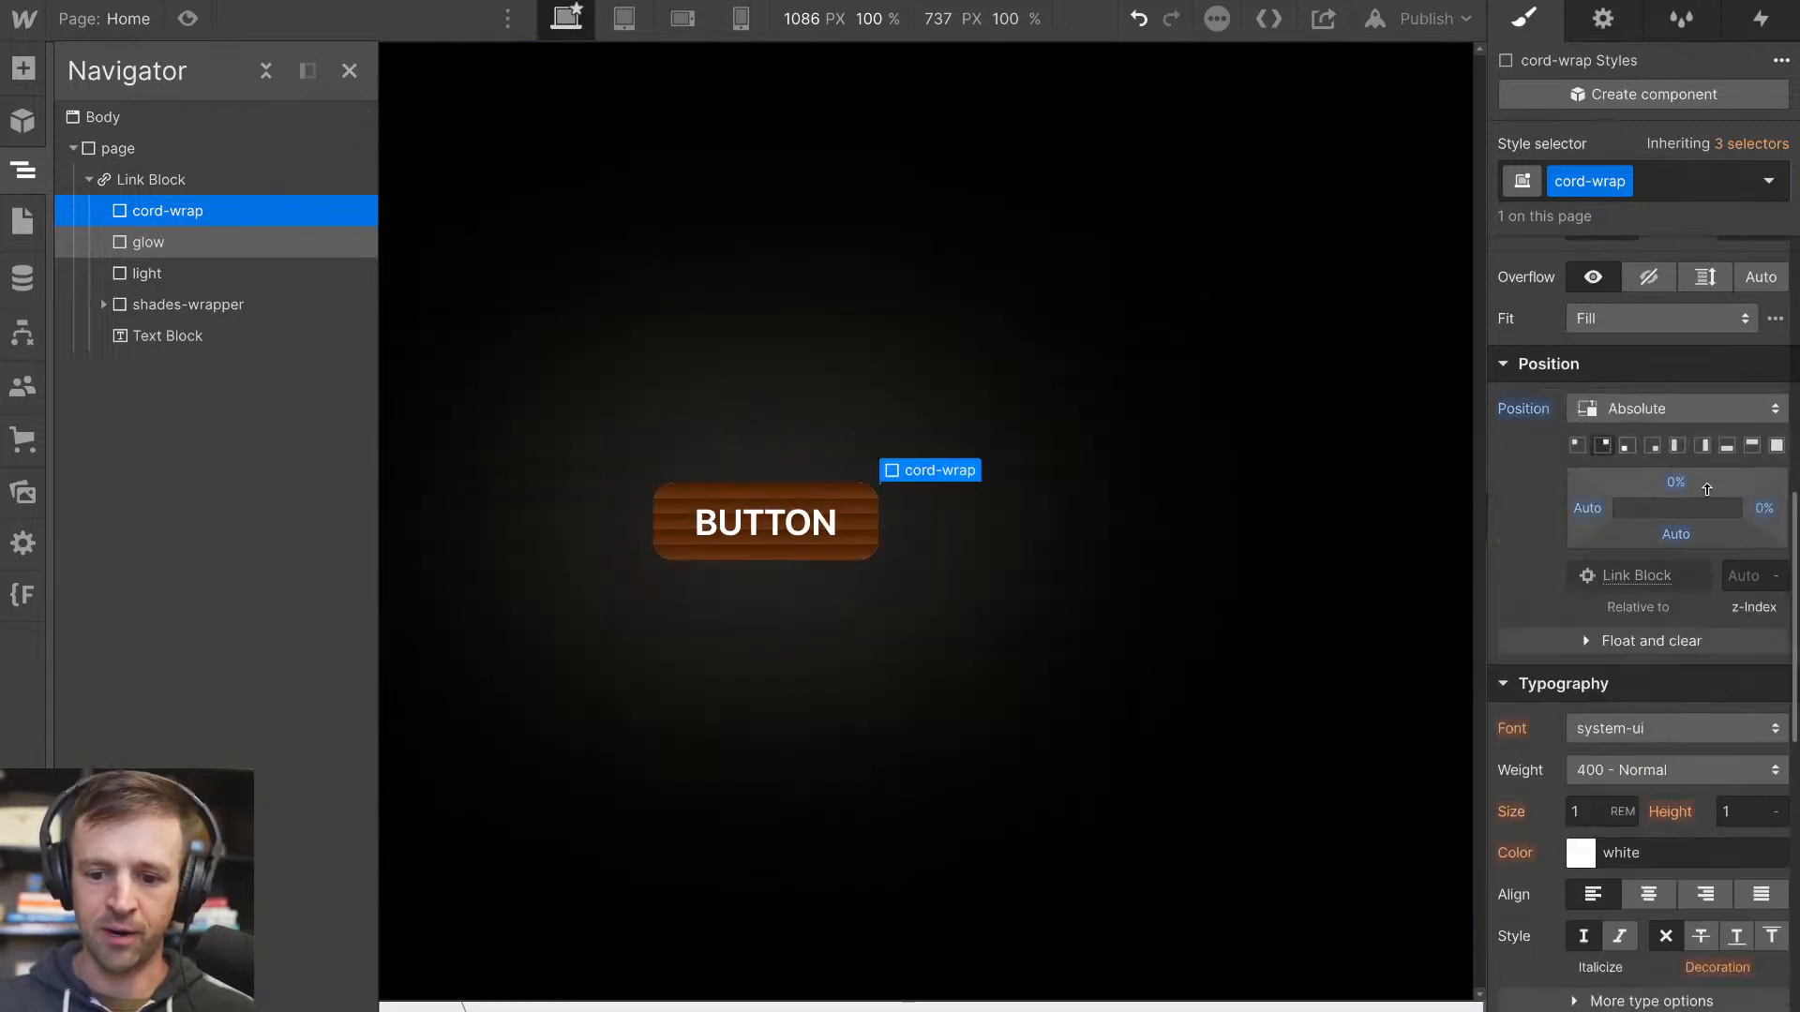
# Set the cord-wrap's right offset to 1em, and increase it to 1.5em
pyautogui.click(1763, 509)
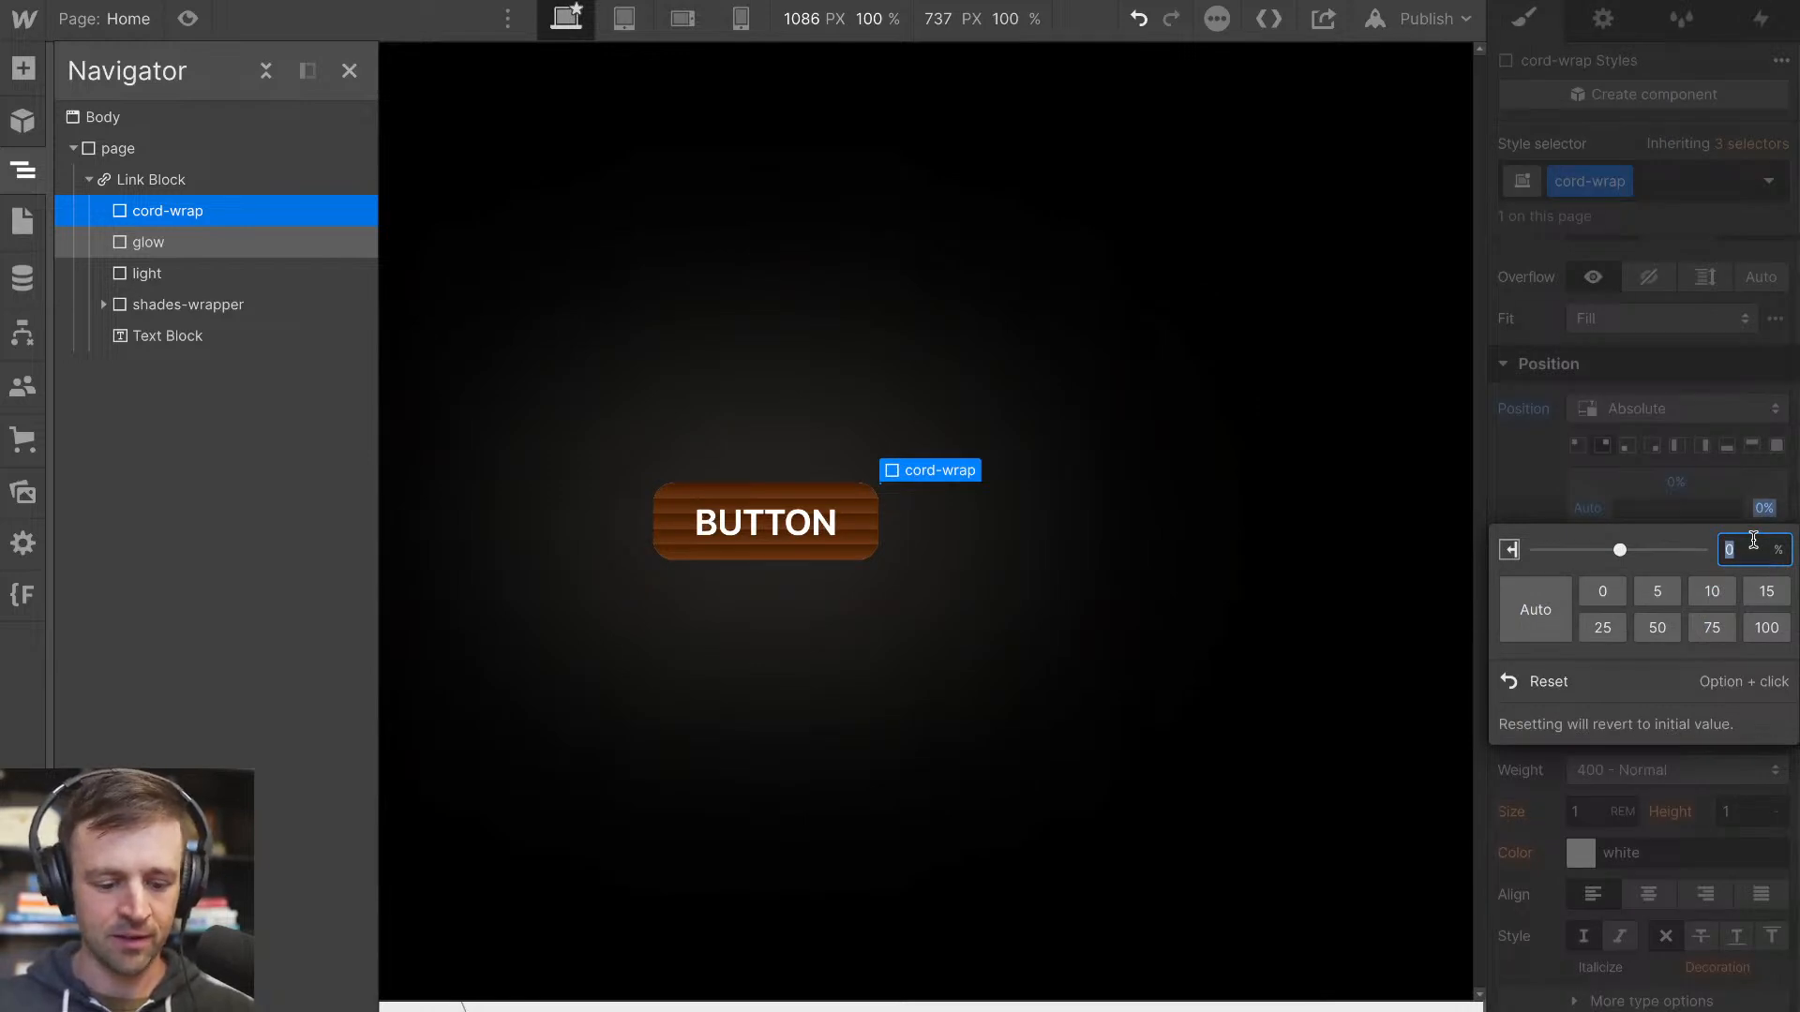
pyautogui.write('1em')
pyautogui.press('Return')
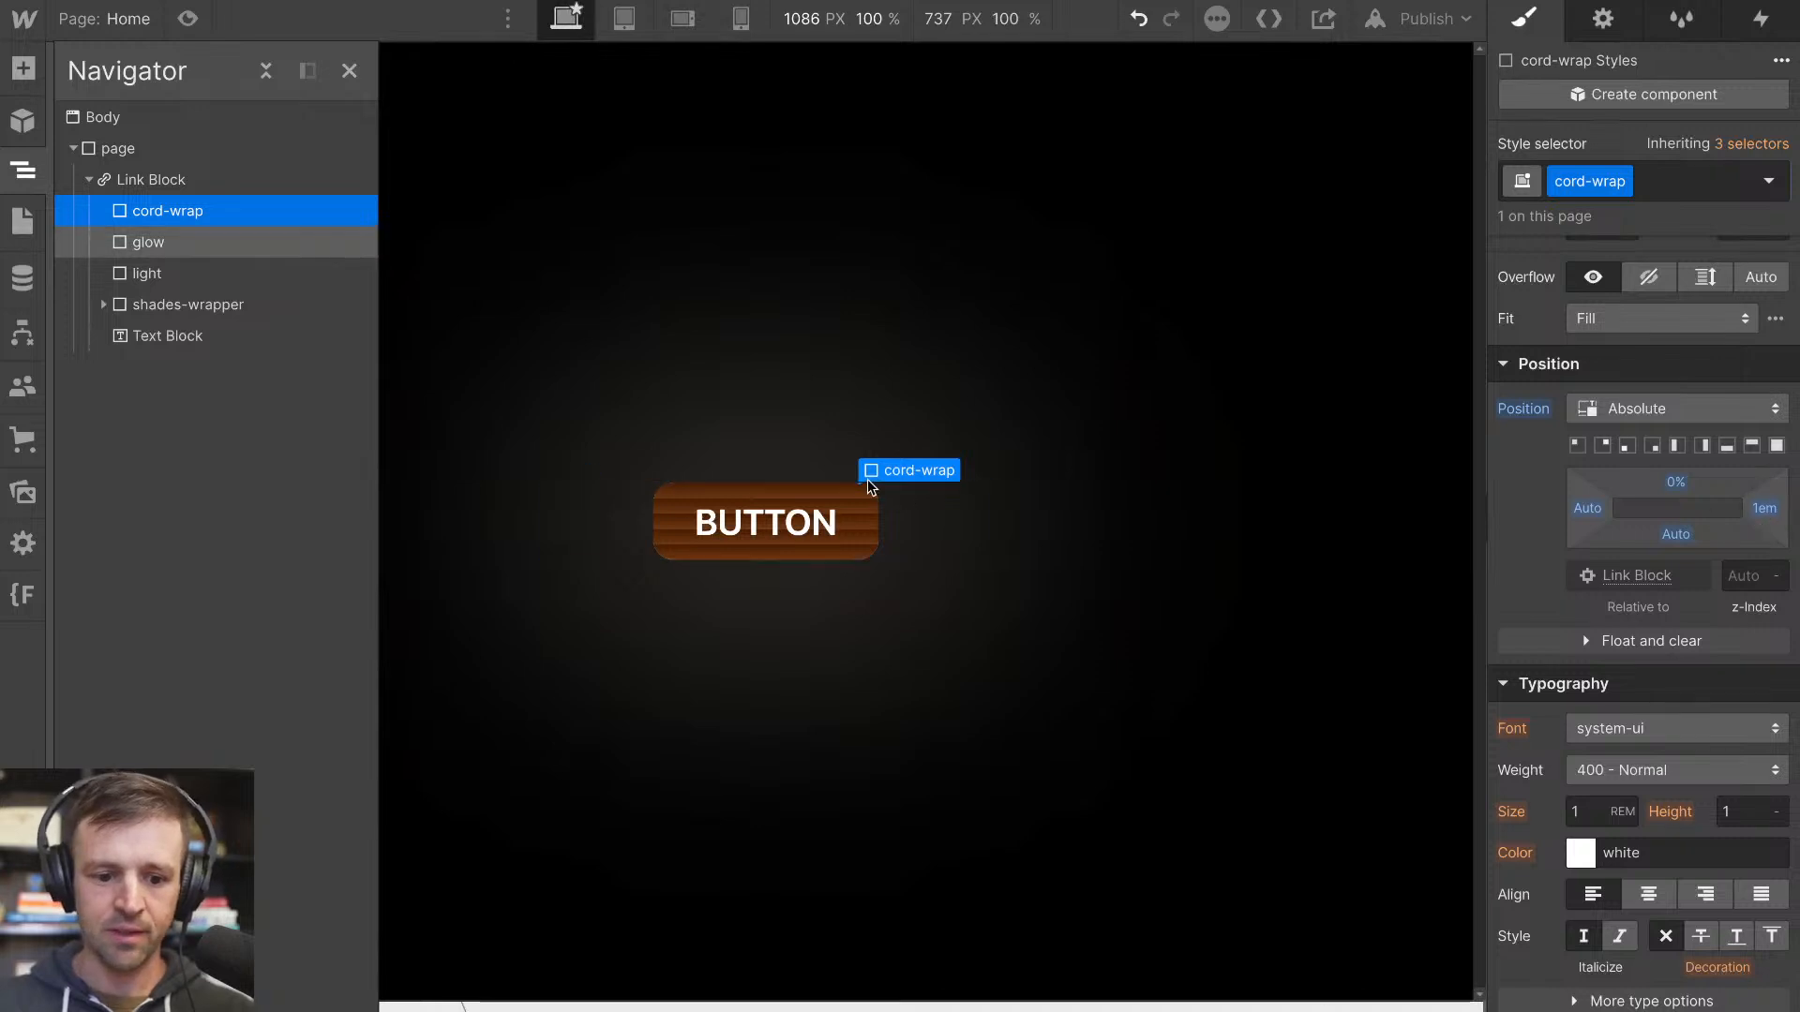
pyautogui.click(1762, 509)
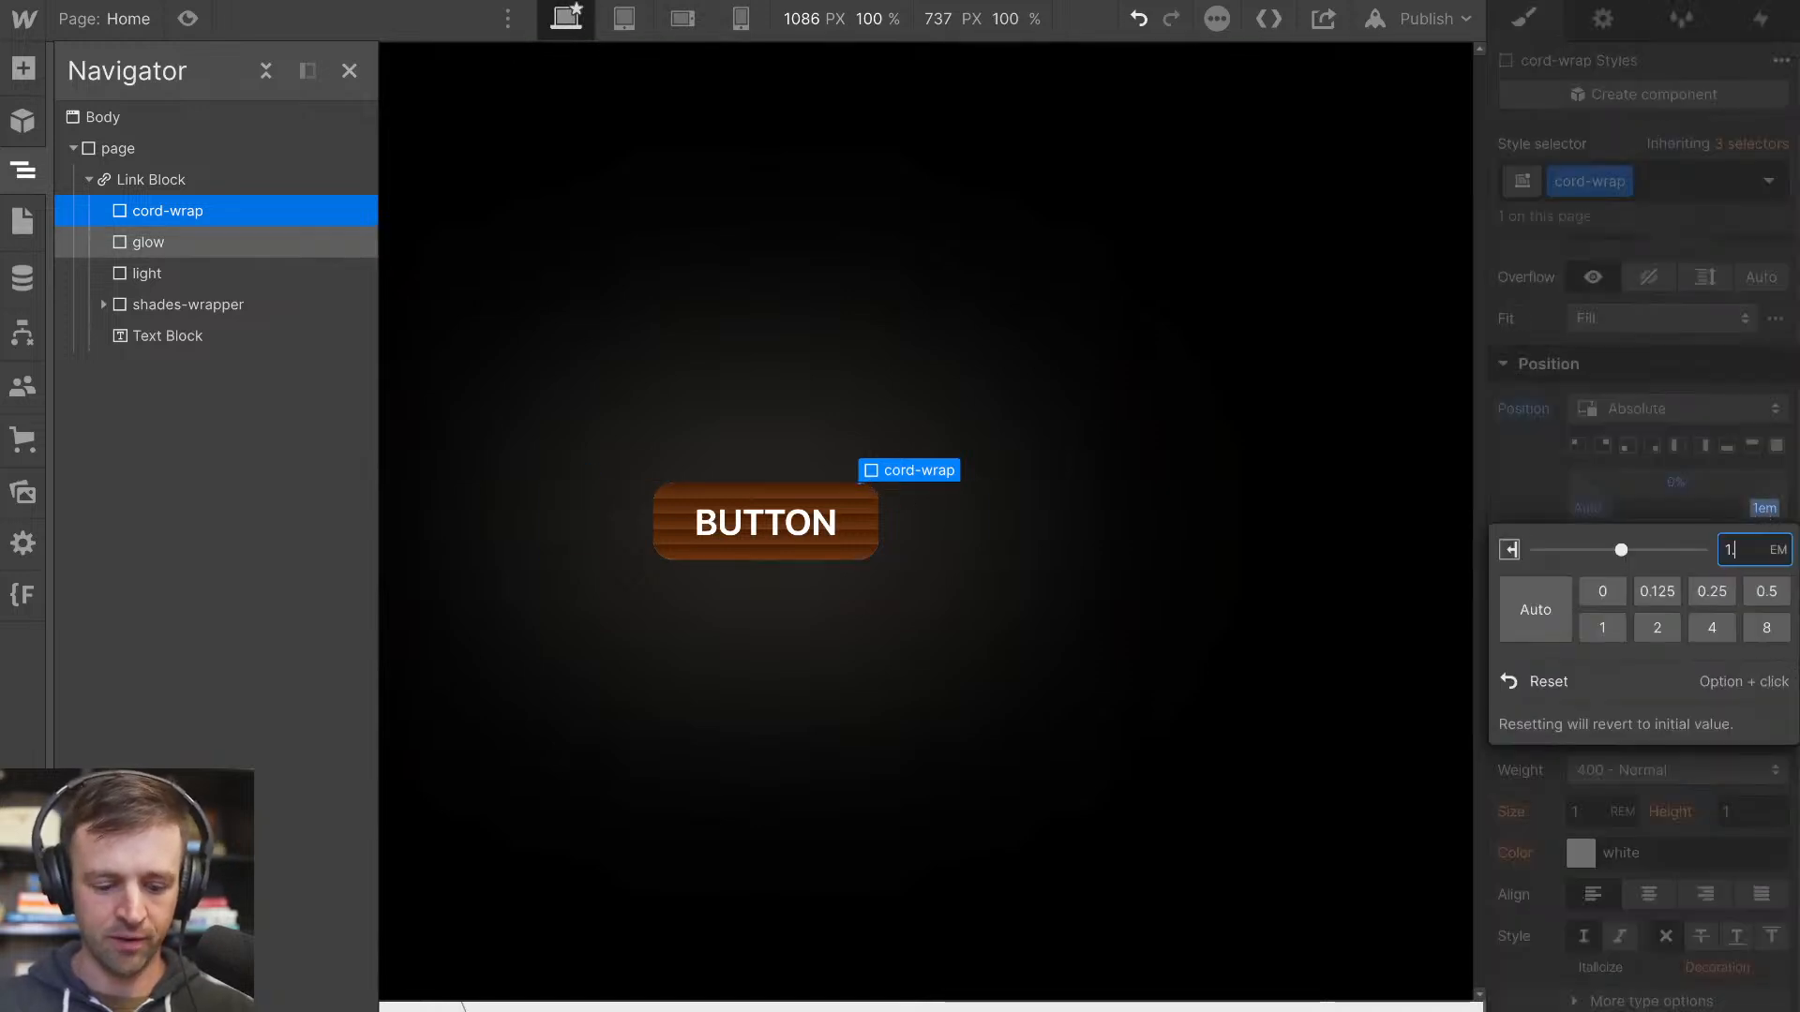
pyautogui.write('.5')
pyautogui.press('Return')
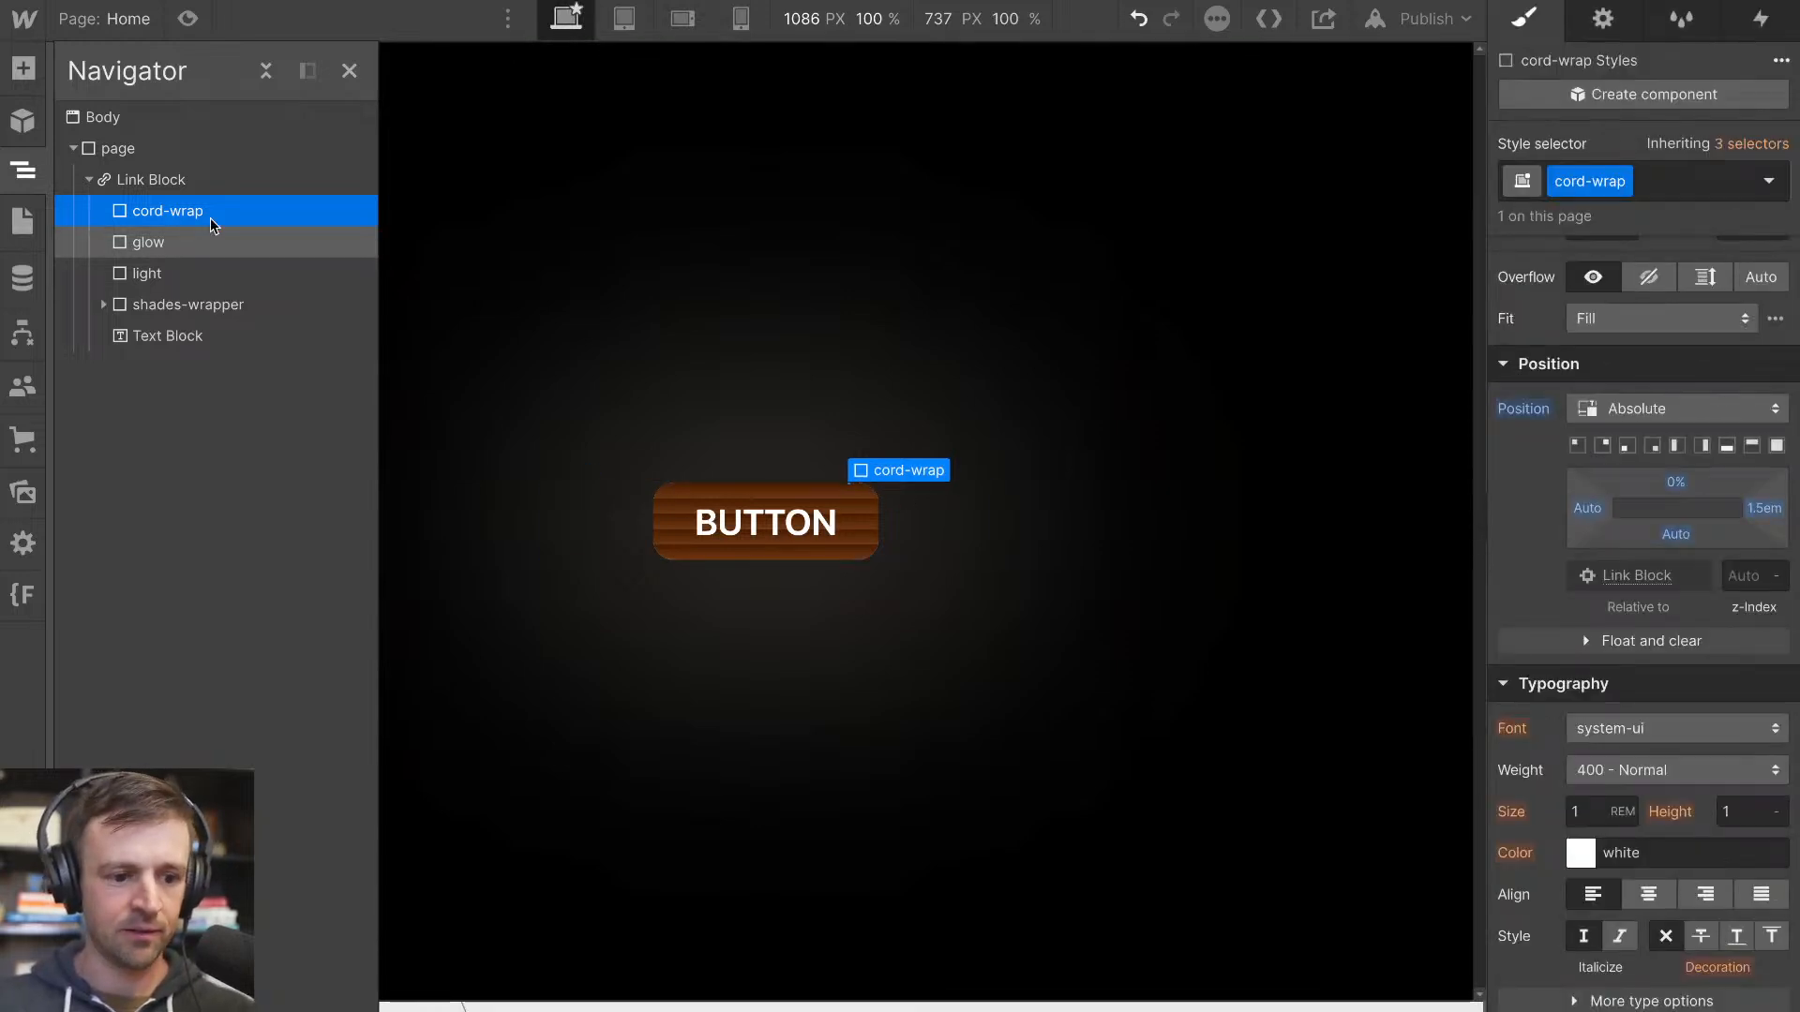
# Set the cord-wrap's height to 170%
pyautogui.scroll(3, 1723, 457)
pyautogui.click(1741, 418)
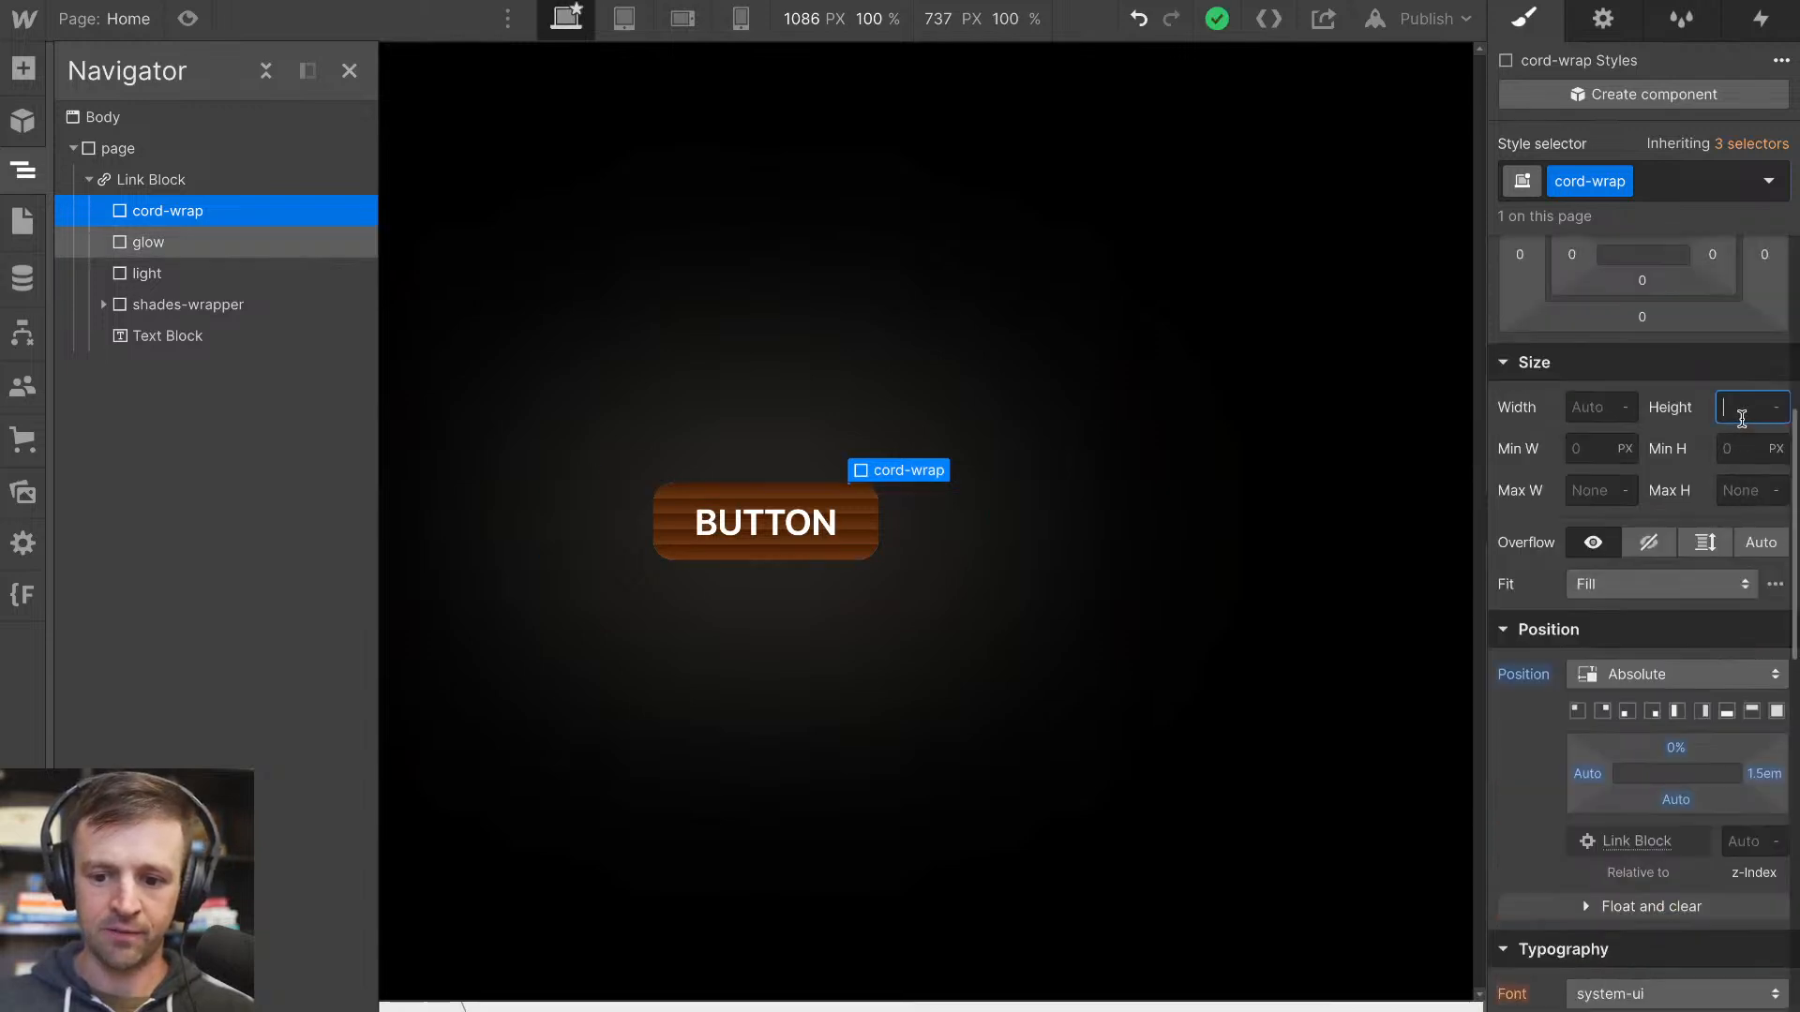
pyautogui.press('Return')
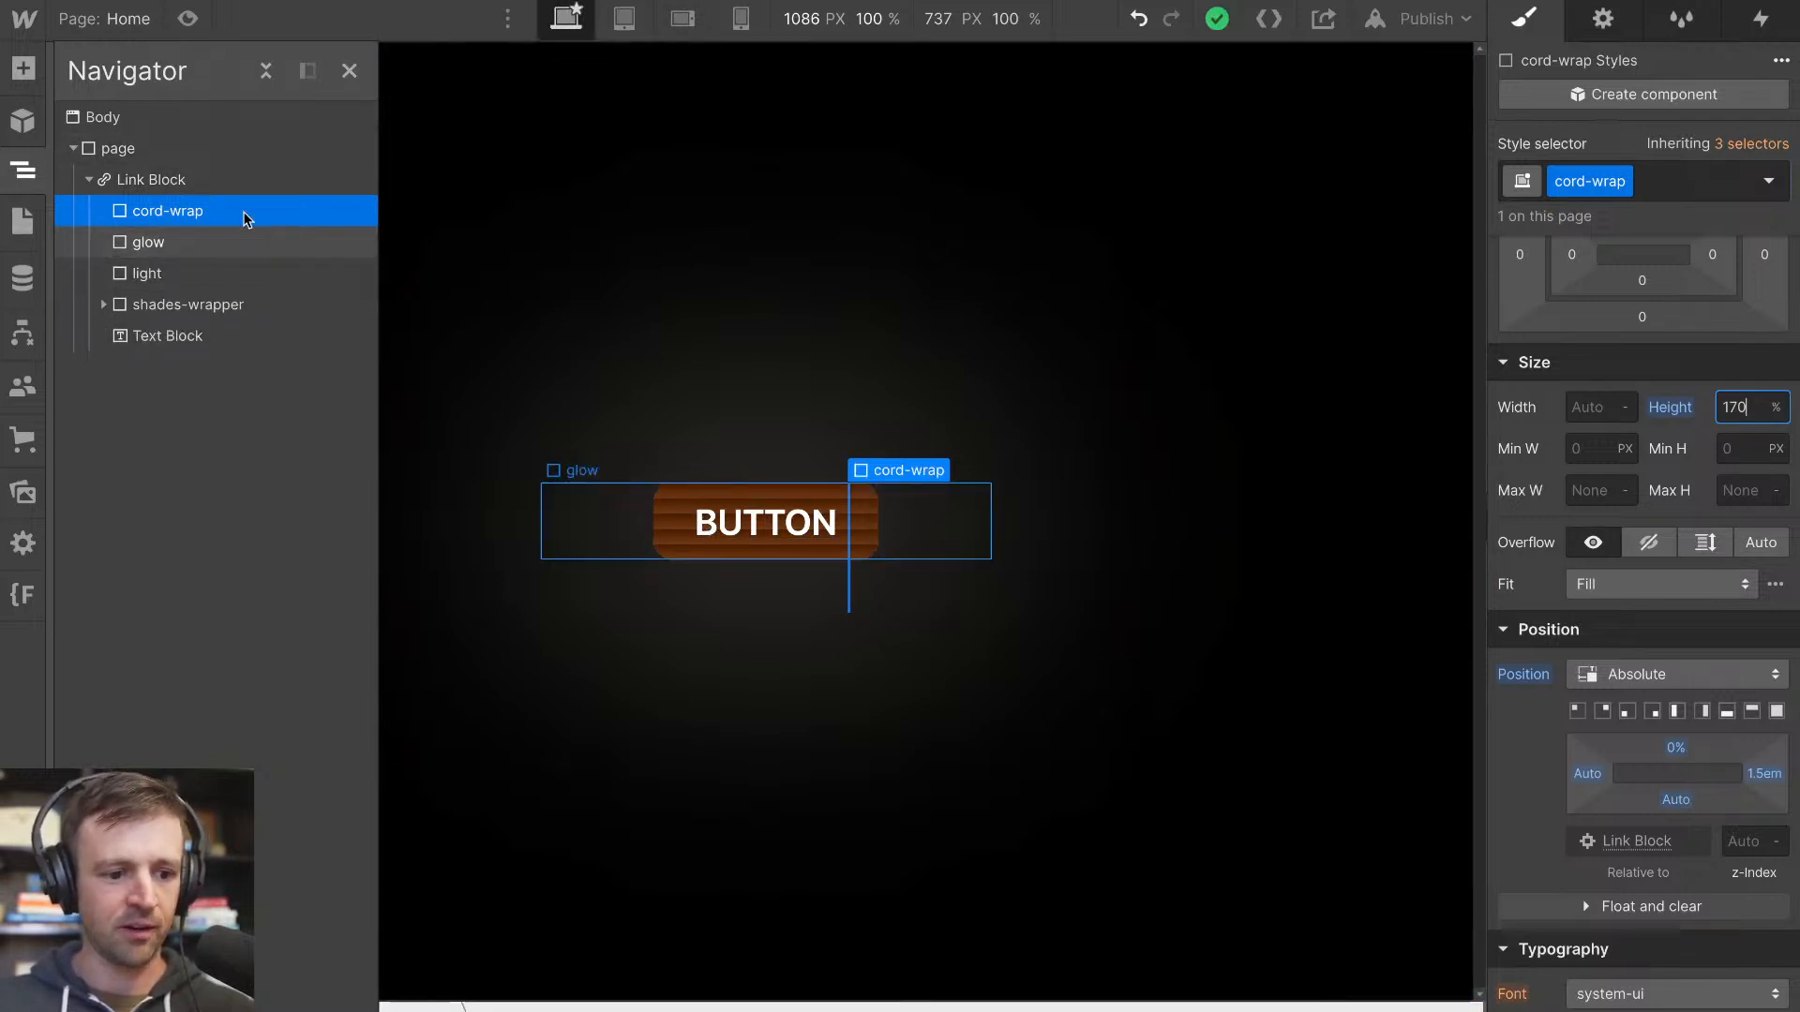
# Add a Div Block inside cord-wrap and give it the class line
pyautogui.press('a')
pyautogui.moveTo(109, 511); pyautogui.dragTo(201, 217)
pyautogui.scroll(-2, 1653, 423)
pyautogui.scroll(5, 1653, 424)
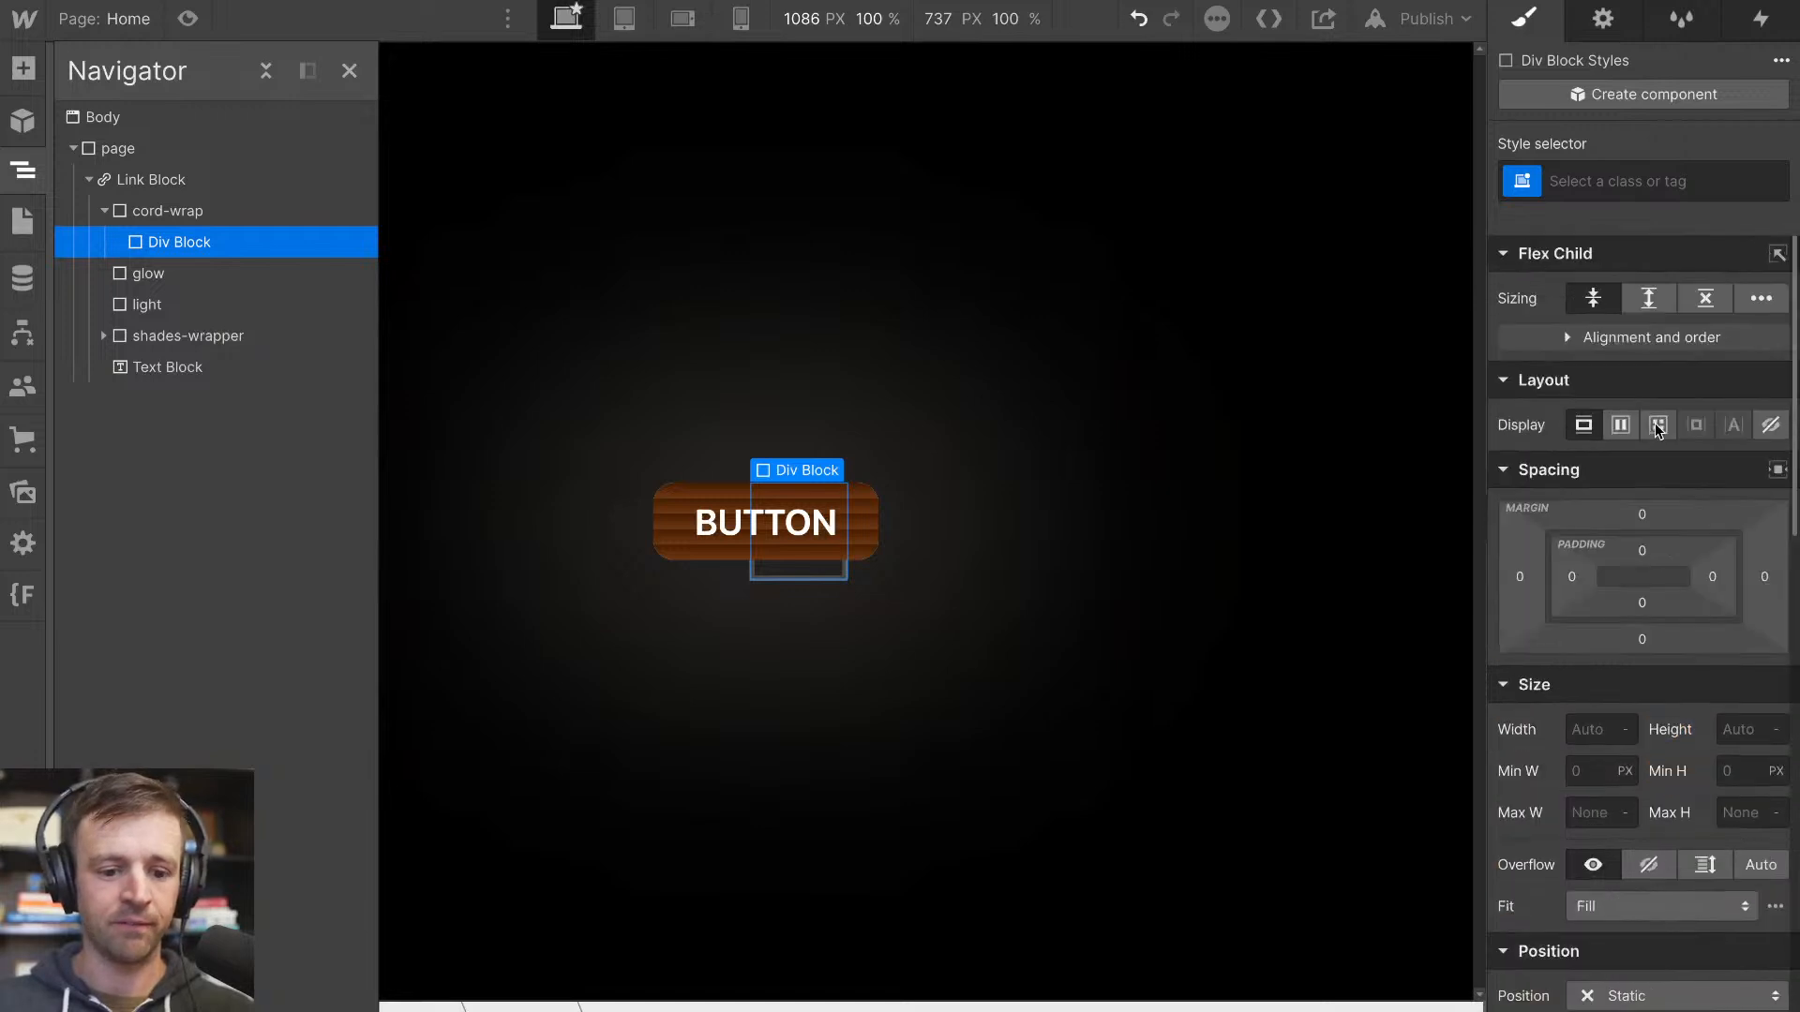
pyautogui.click(1673, 181)
pyautogui.write('line')
pyautogui.press('Return')
# Set the line's width to 2 px and its flex child sizing to grow if possible
pyautogui.click(1593, 729)
pyautogui.write('2')
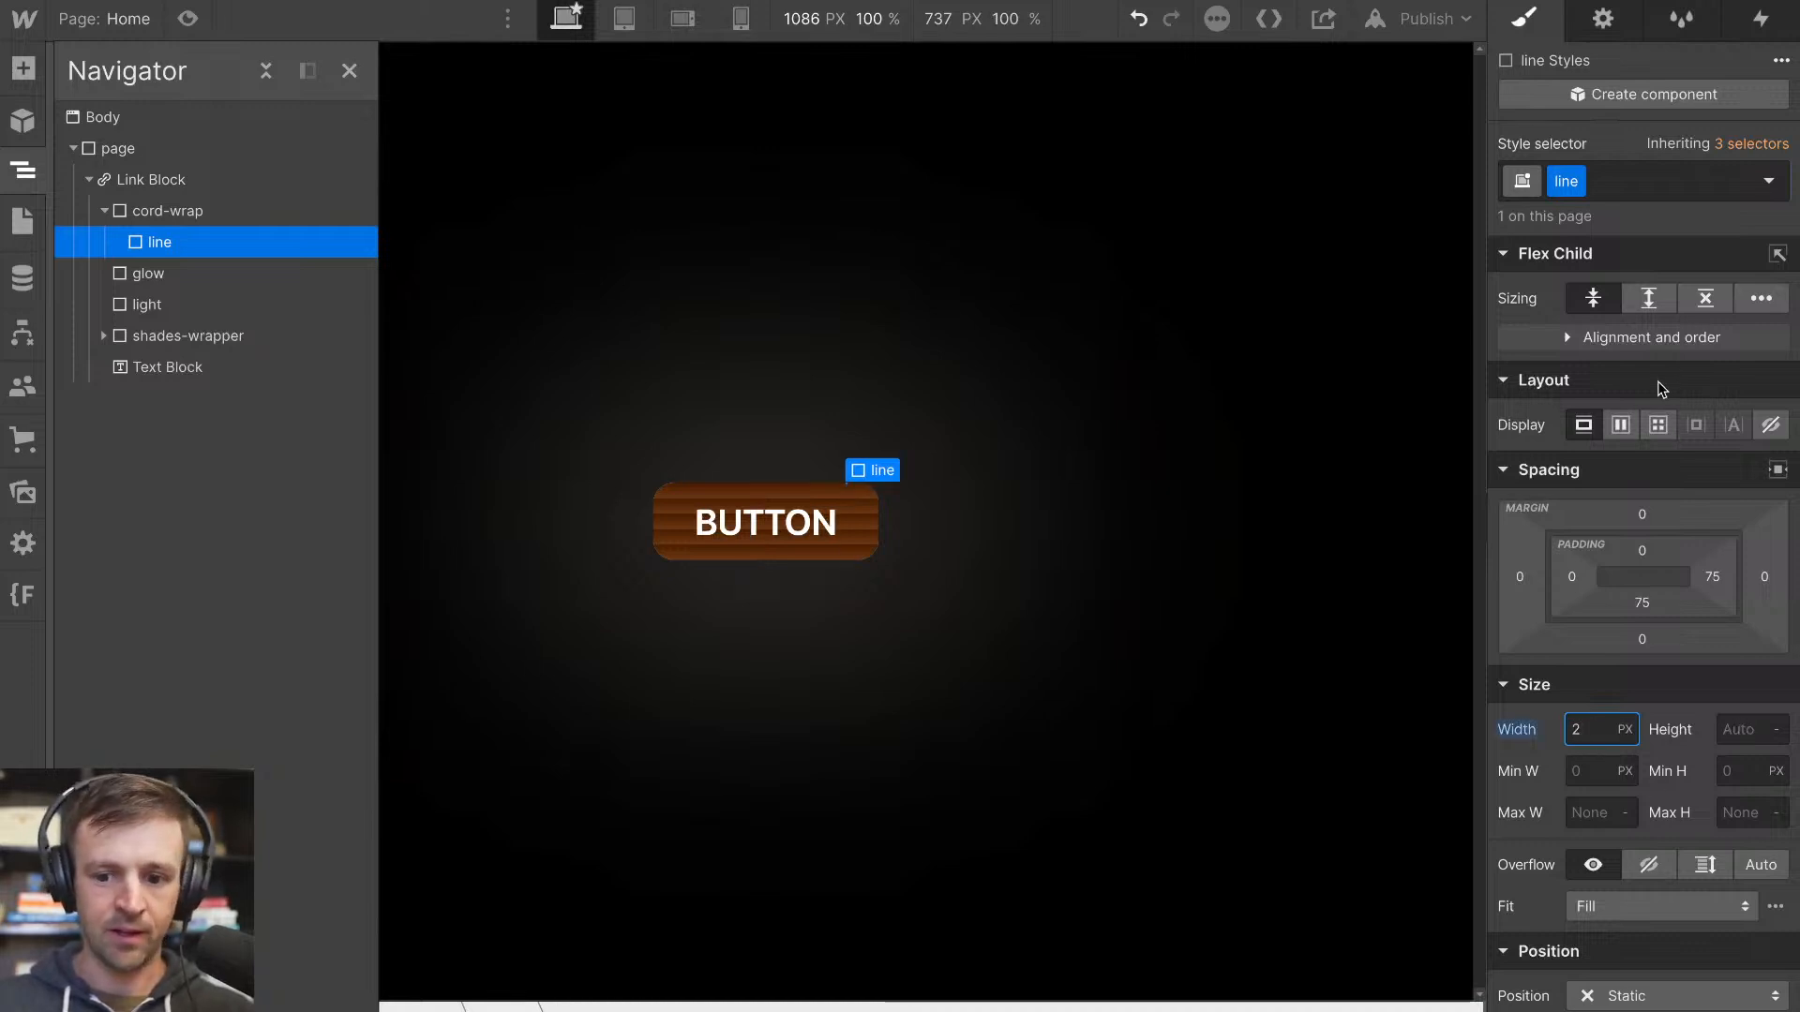
pyautogui.click(1661, 308)
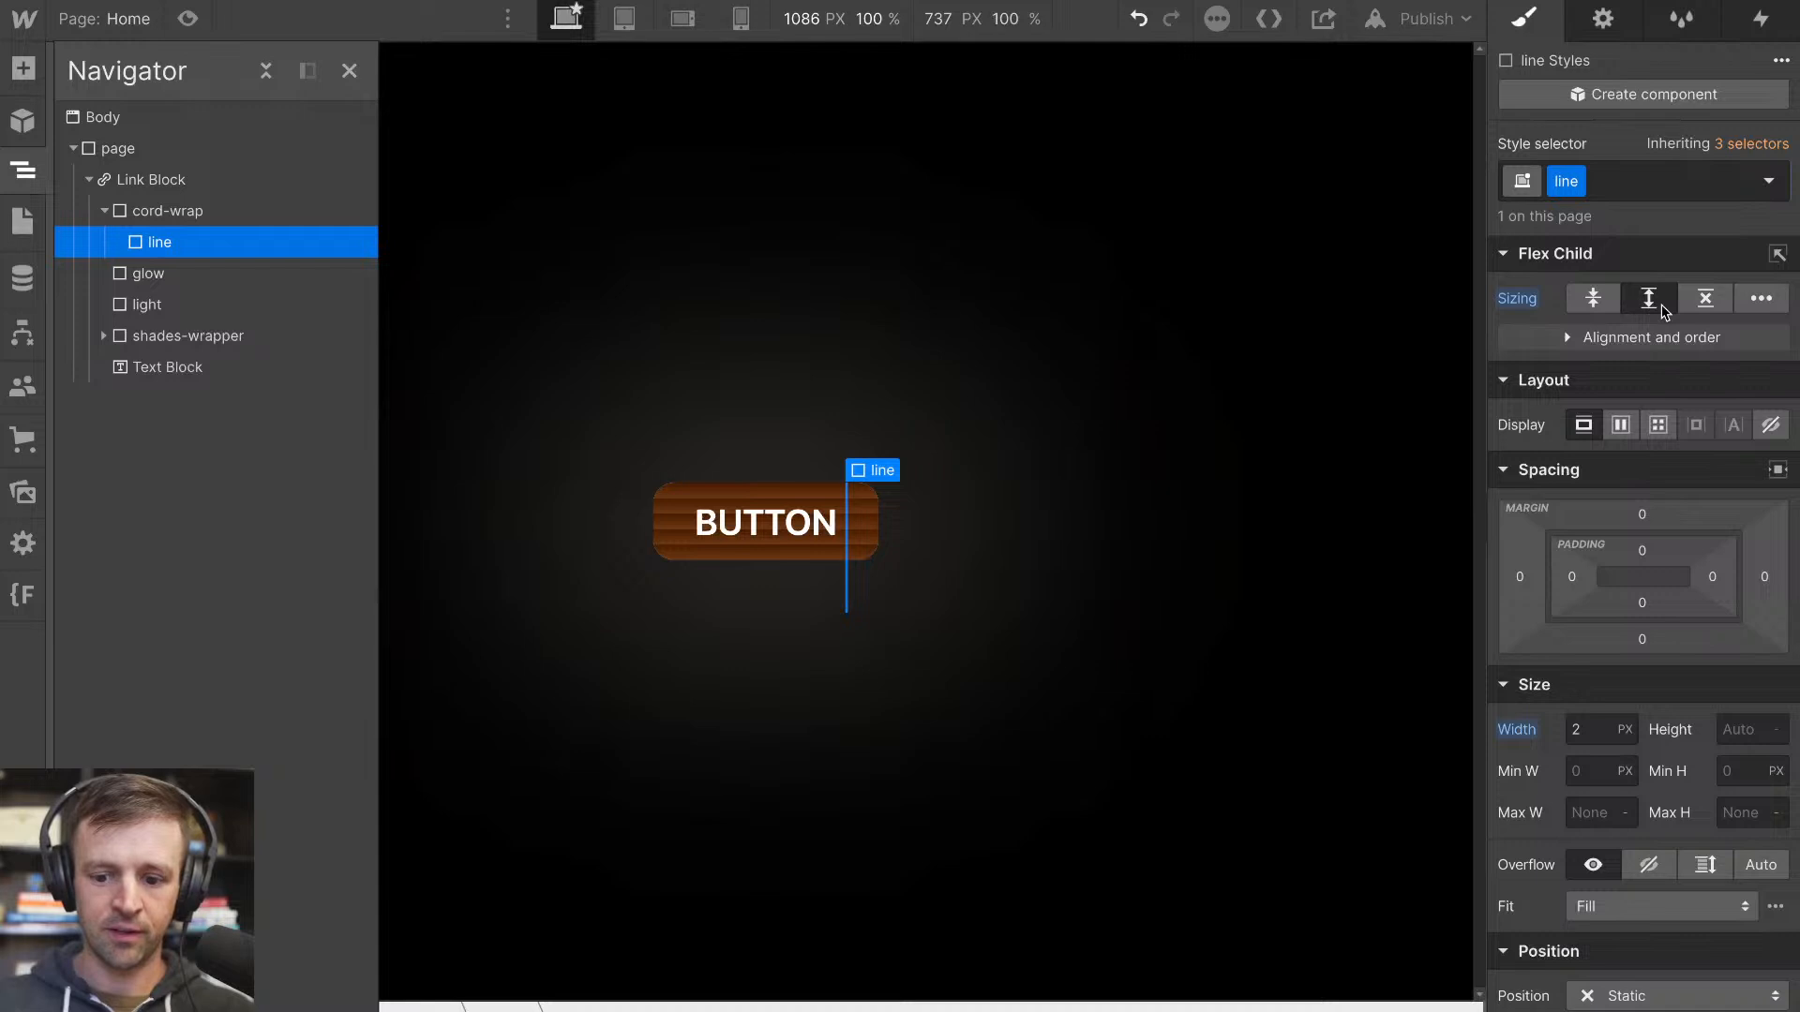
pyautogui.keyDown('alt'); pyautogui.click(1515, 303); pyautogui.keyUp('alt')
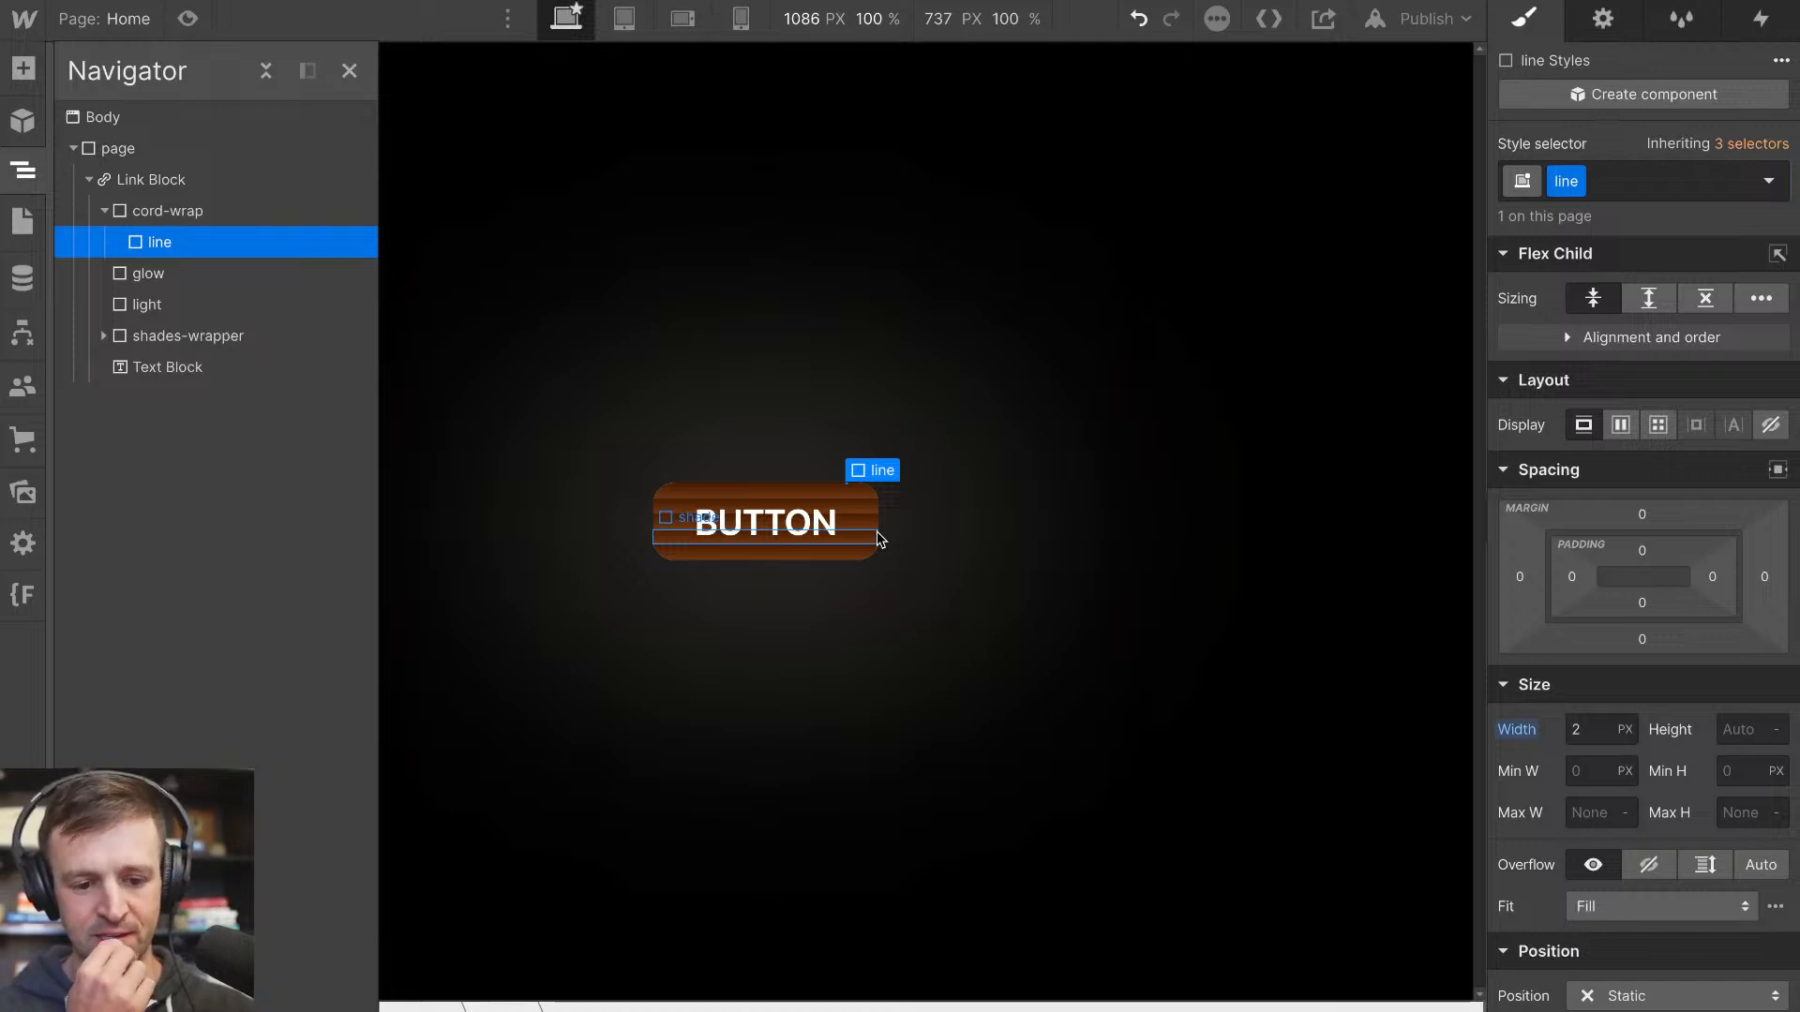
pyautogui.click(1649, 298)
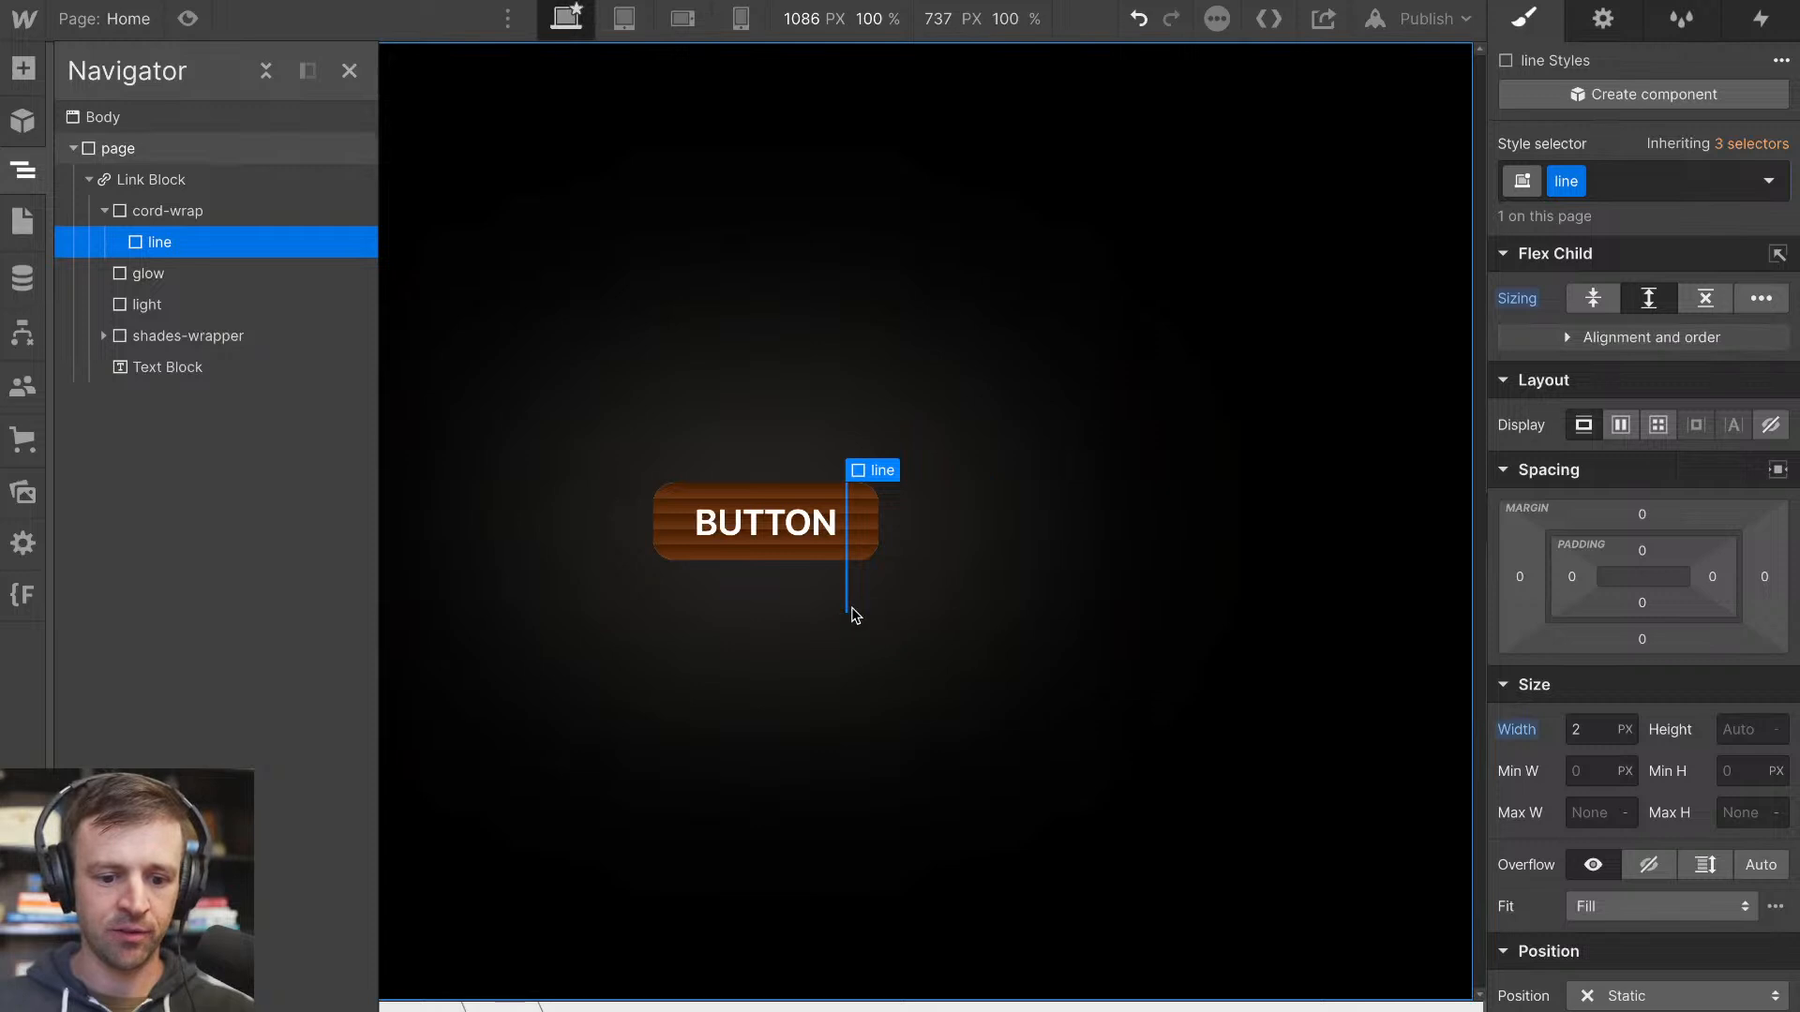
# Add a second Div Block inside cord-wrap, below line, and give it the class nib
pyautogui.click(22, 68)
pyautogui.moveTo(104, 362); pyautogui.dragTo(183, 277)
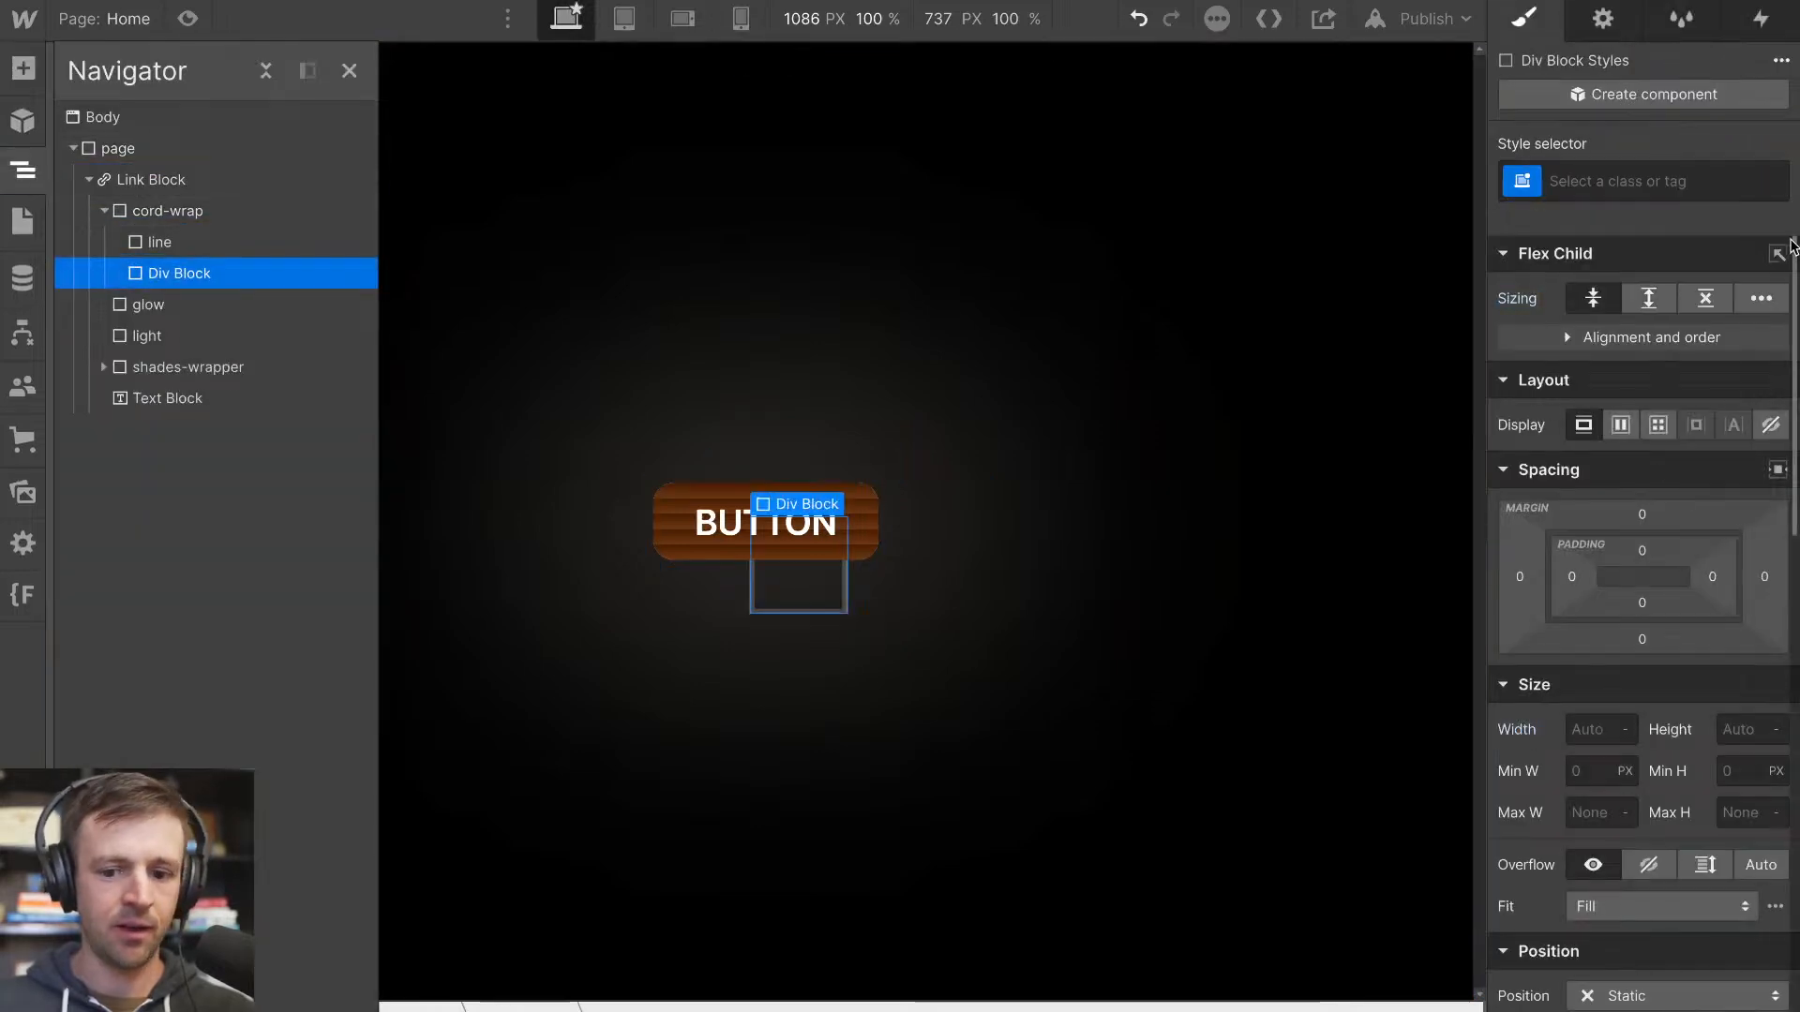
pyautogui.click(1657, 174)
pyautogui.write('nib')
pyautogui.press('Return')
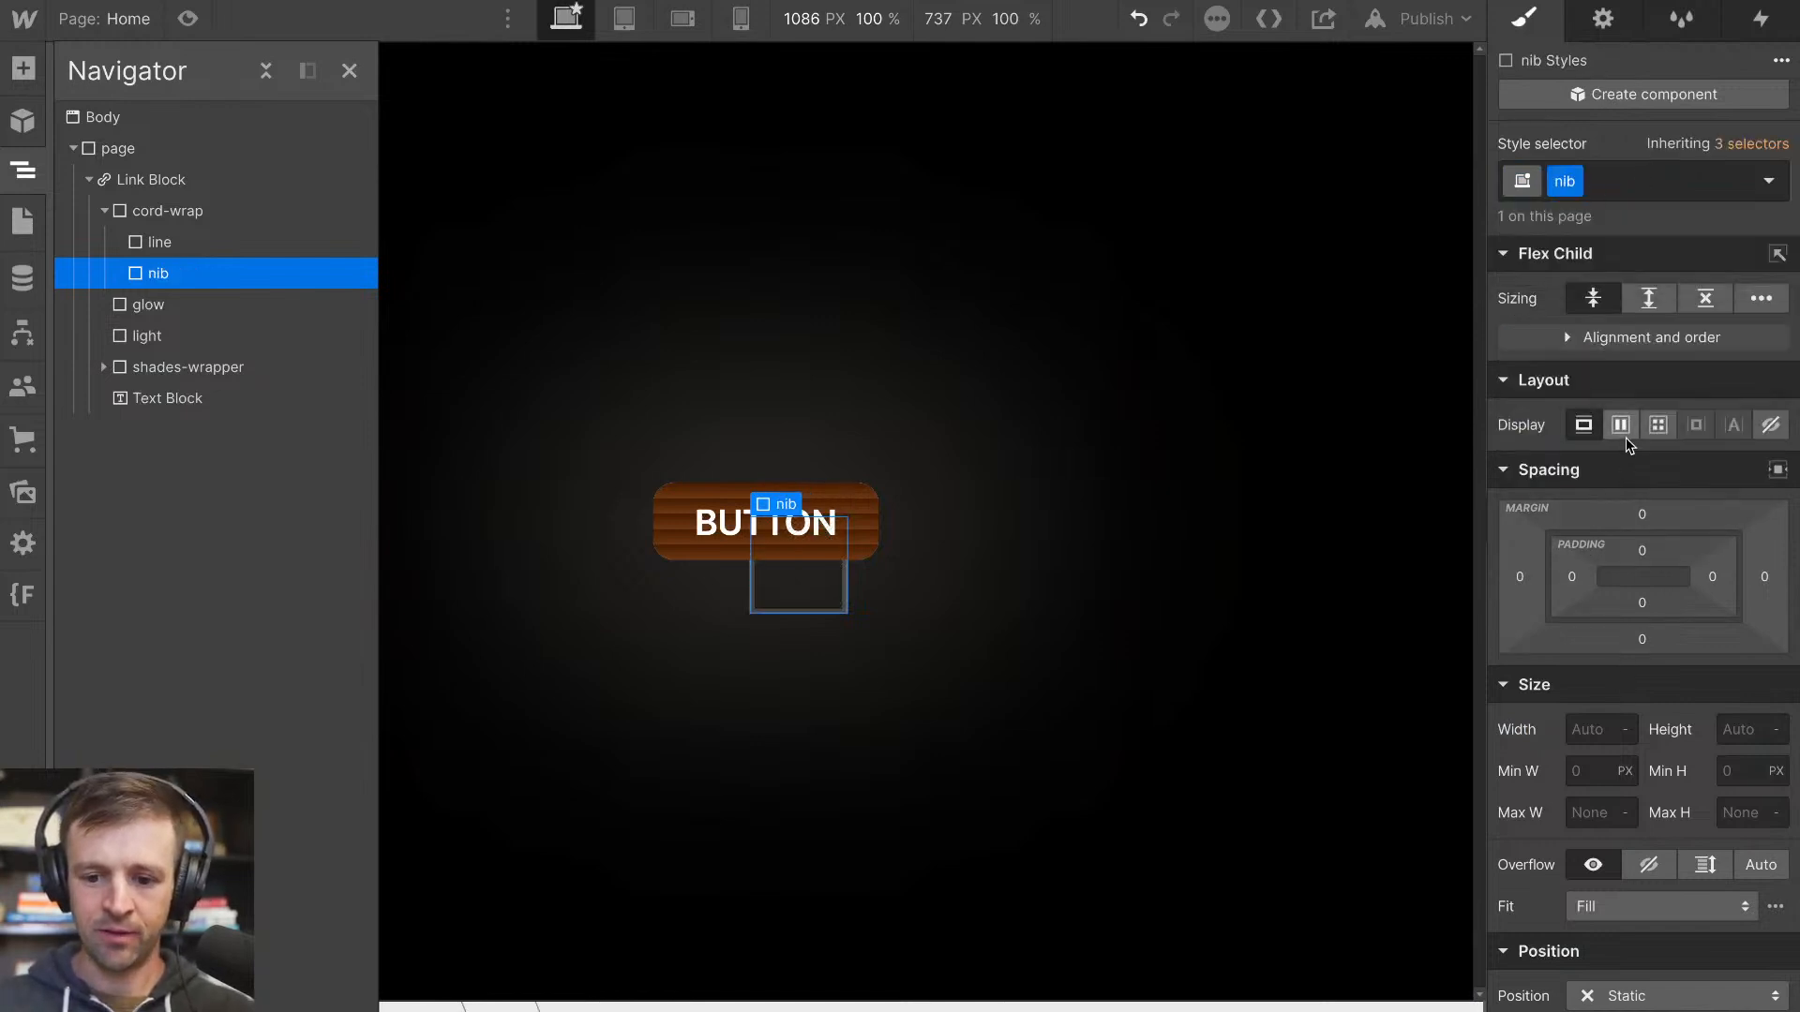
# Size the nib to 8 px wide and 16 px high, and center-align the children of cord-wrap
pyautogui.click(1571, 726)
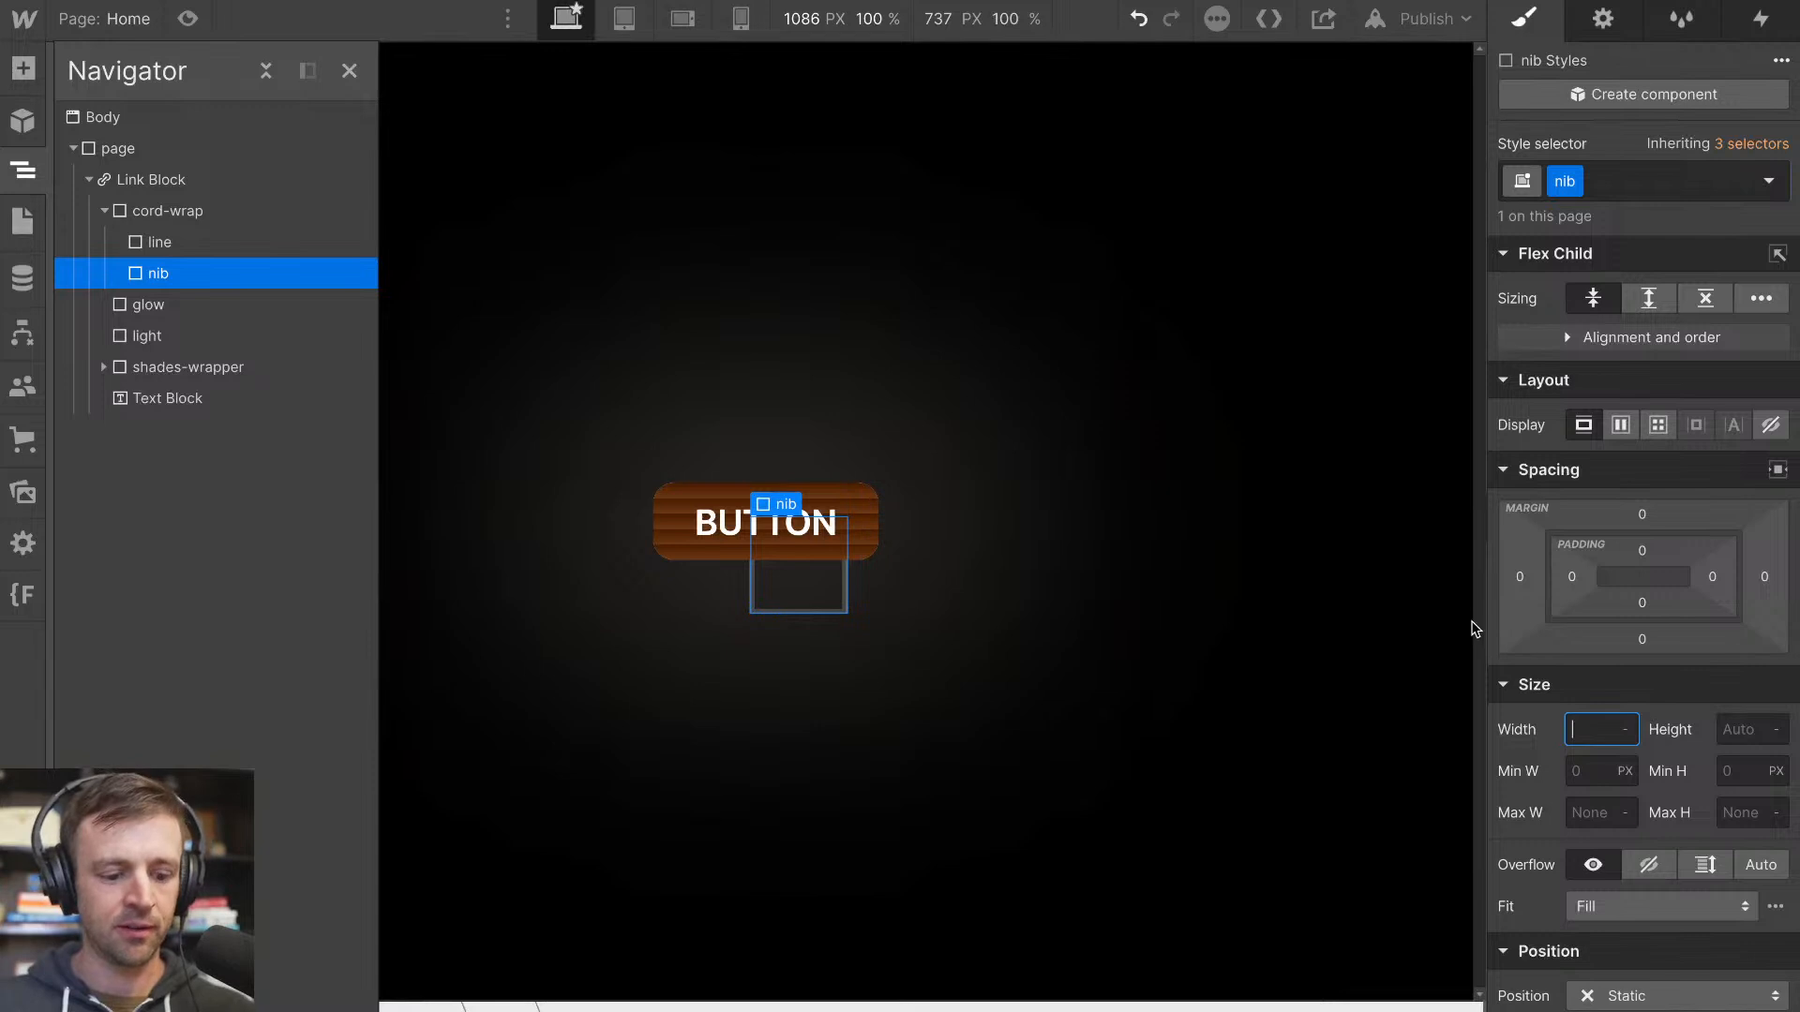
pyautogui.press('Return')
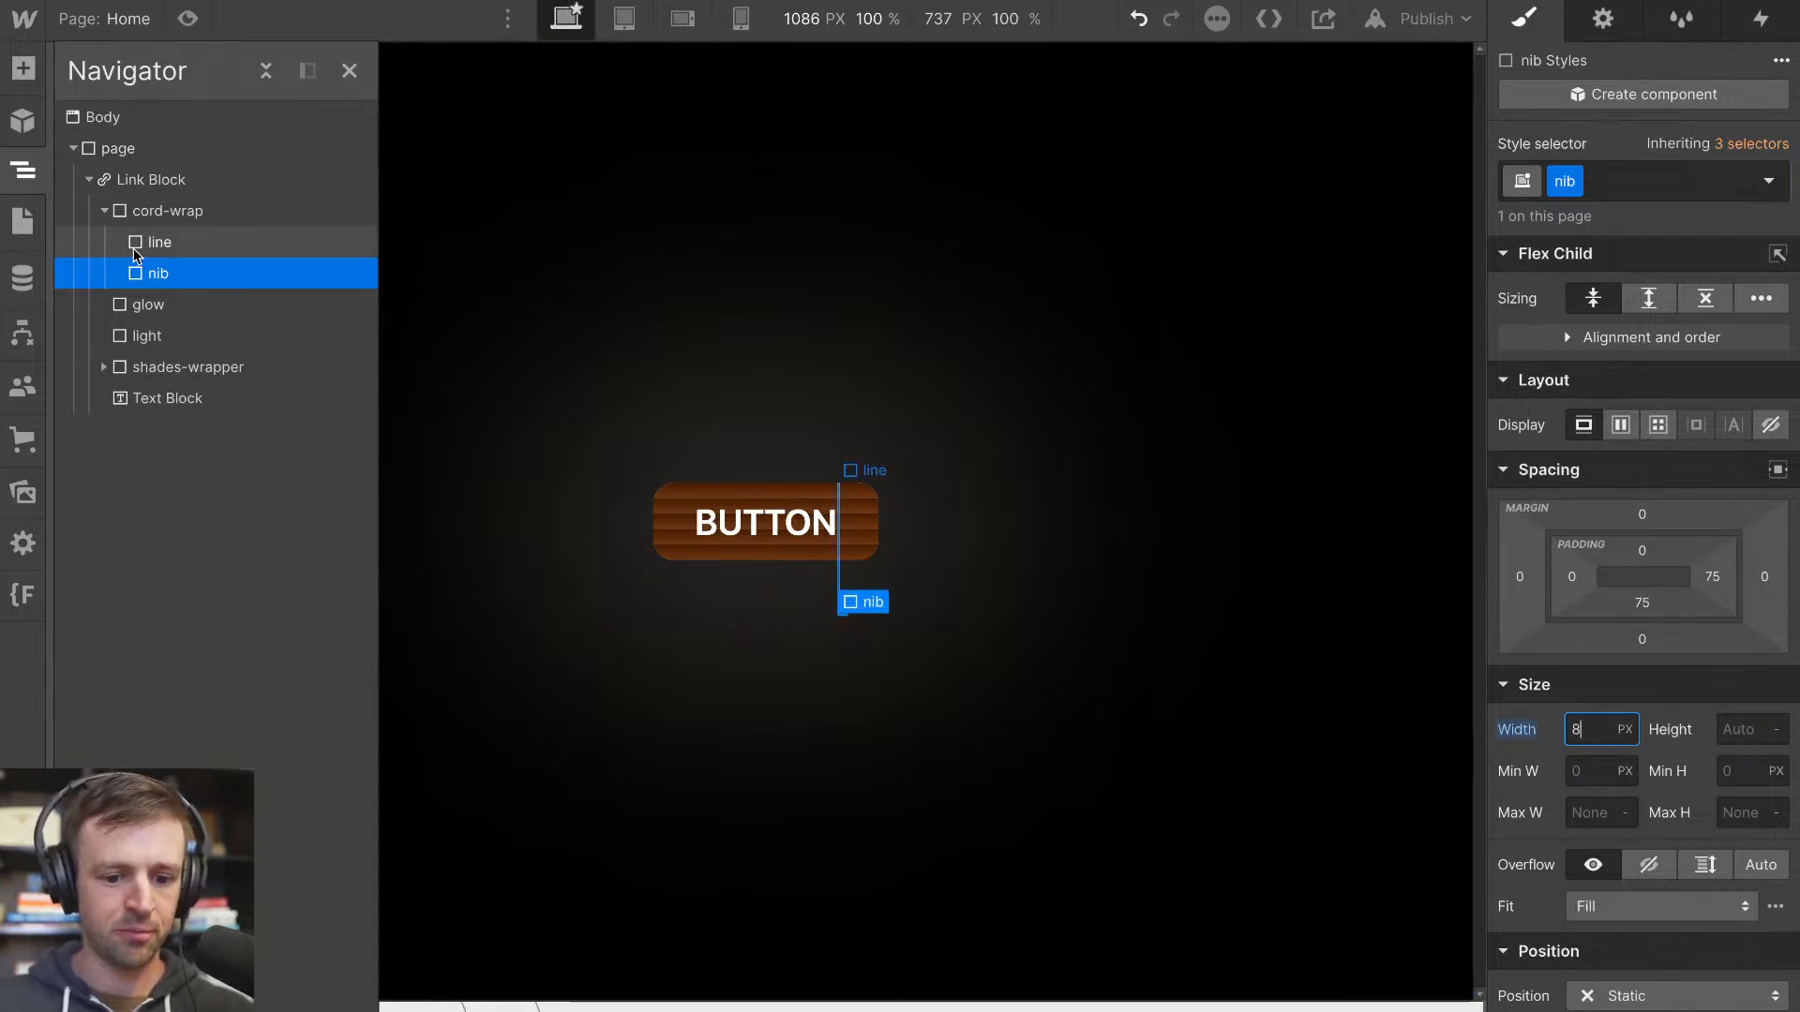
pyautogui.click(1738, 734)
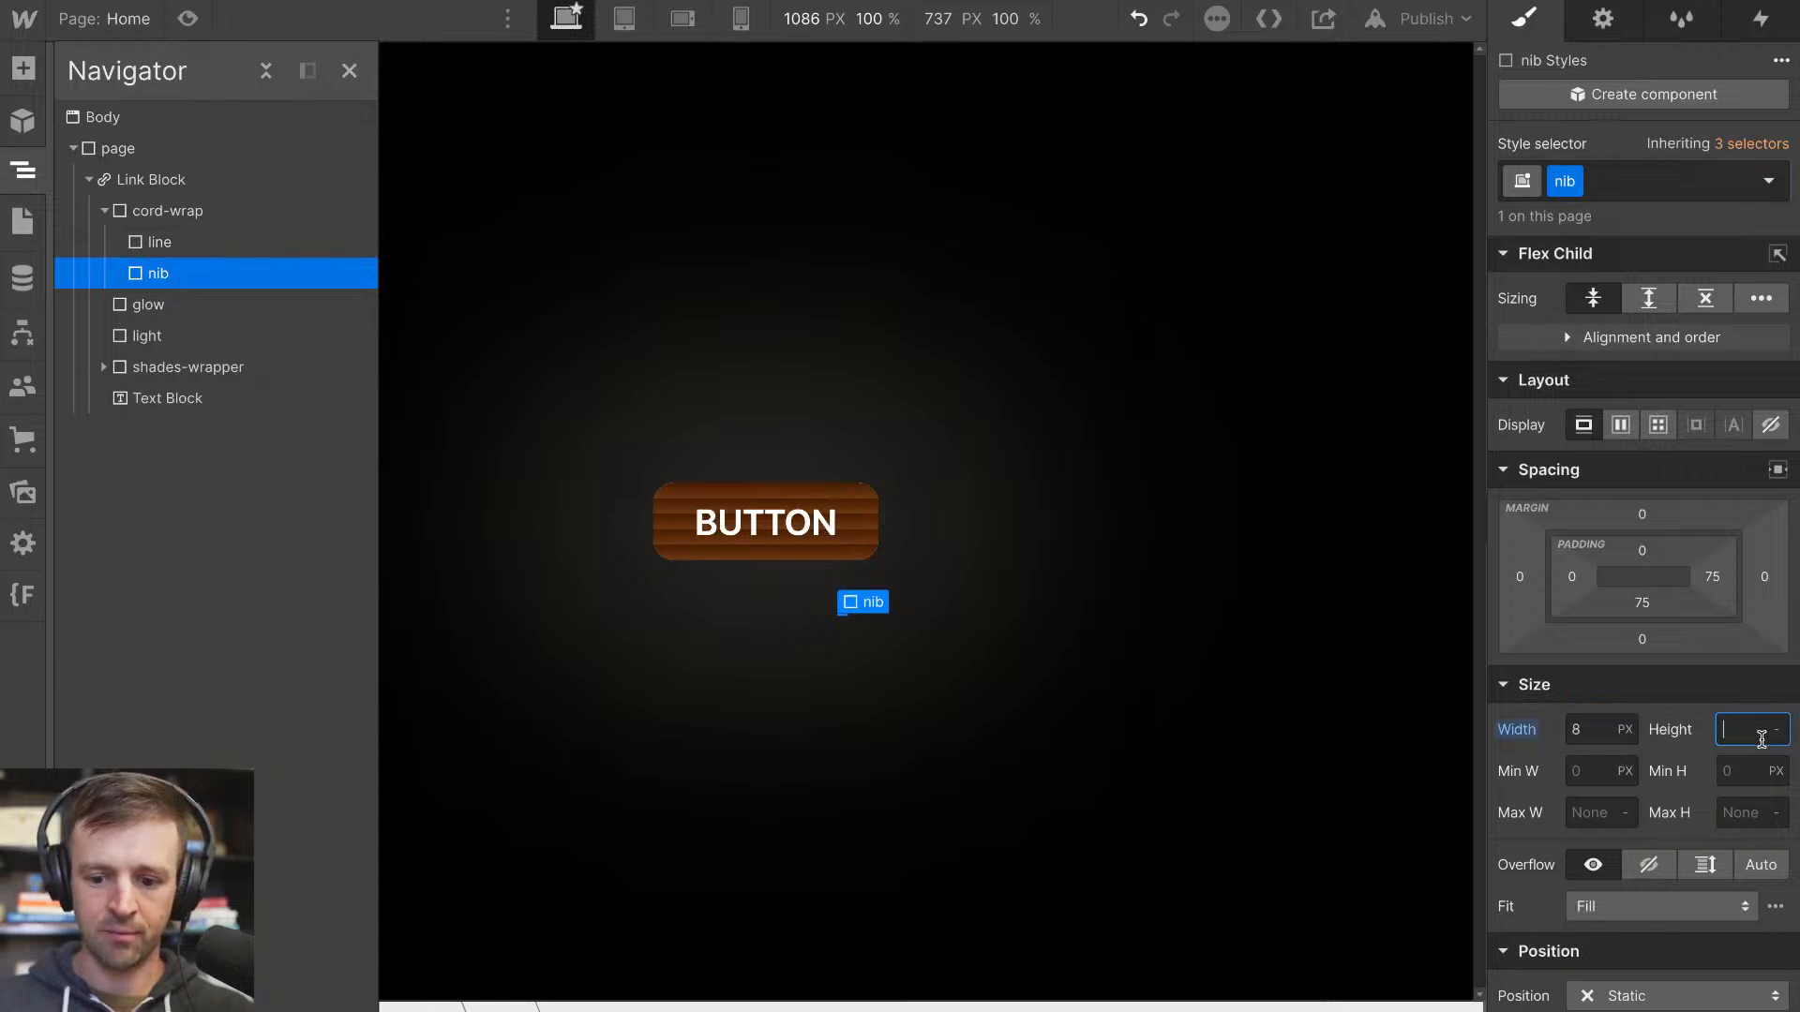
pyautogui.press('Return')
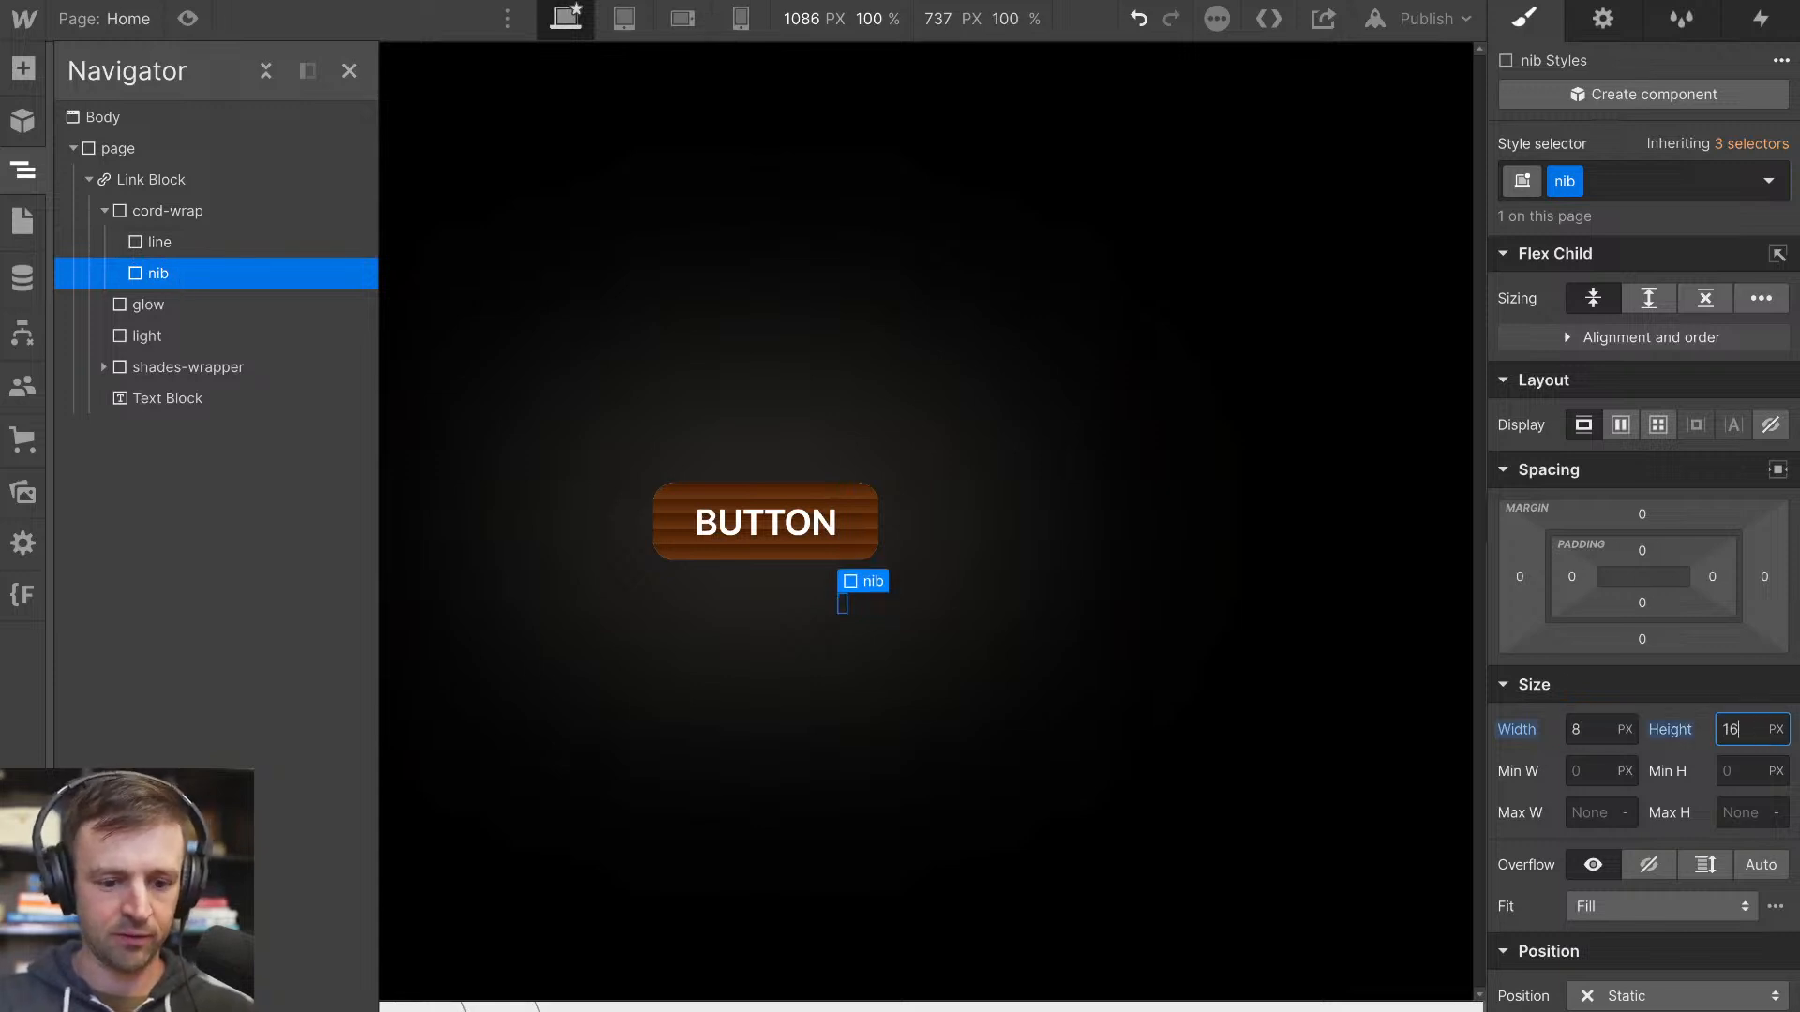
pyautogui.click(201, 215)
pyautogui.click(1632, 399)
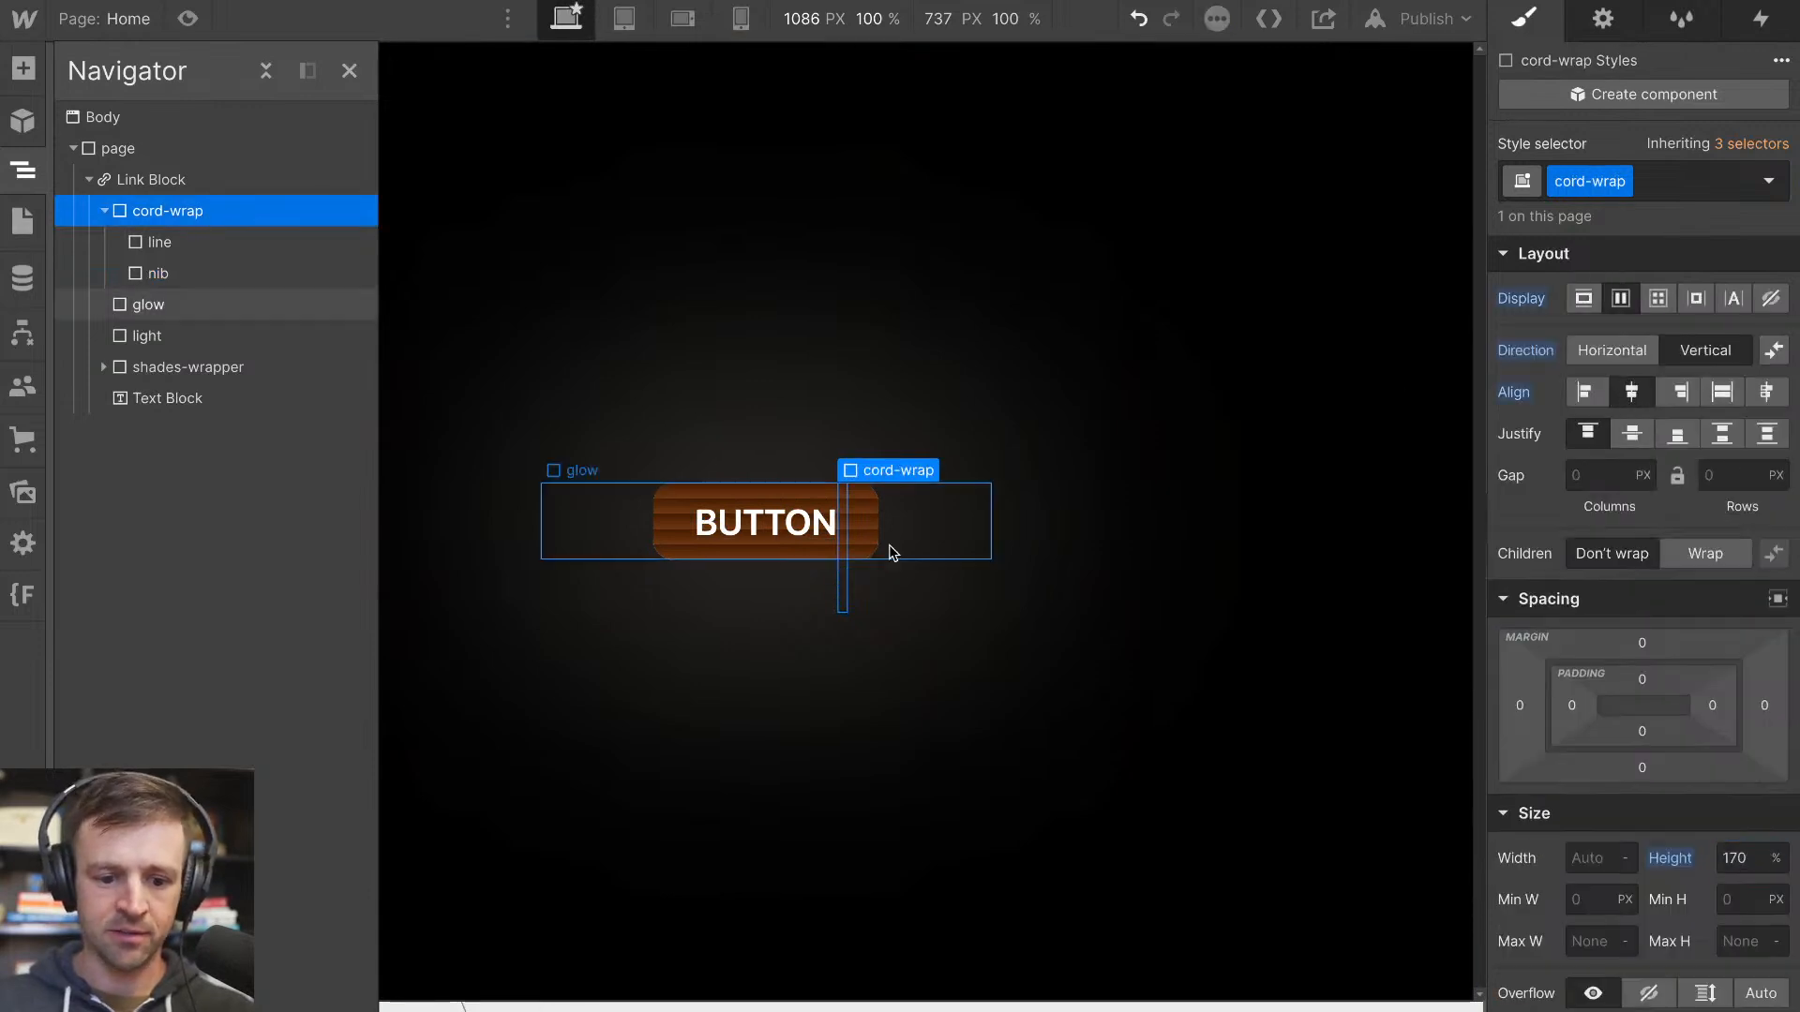
# Add a linear gradient background to the line and sample its first stop, #492004, from the dark brown edge of a shade
pyautogui.click(160, 242)
pyautogui.scroll(-8, 1652, 634)
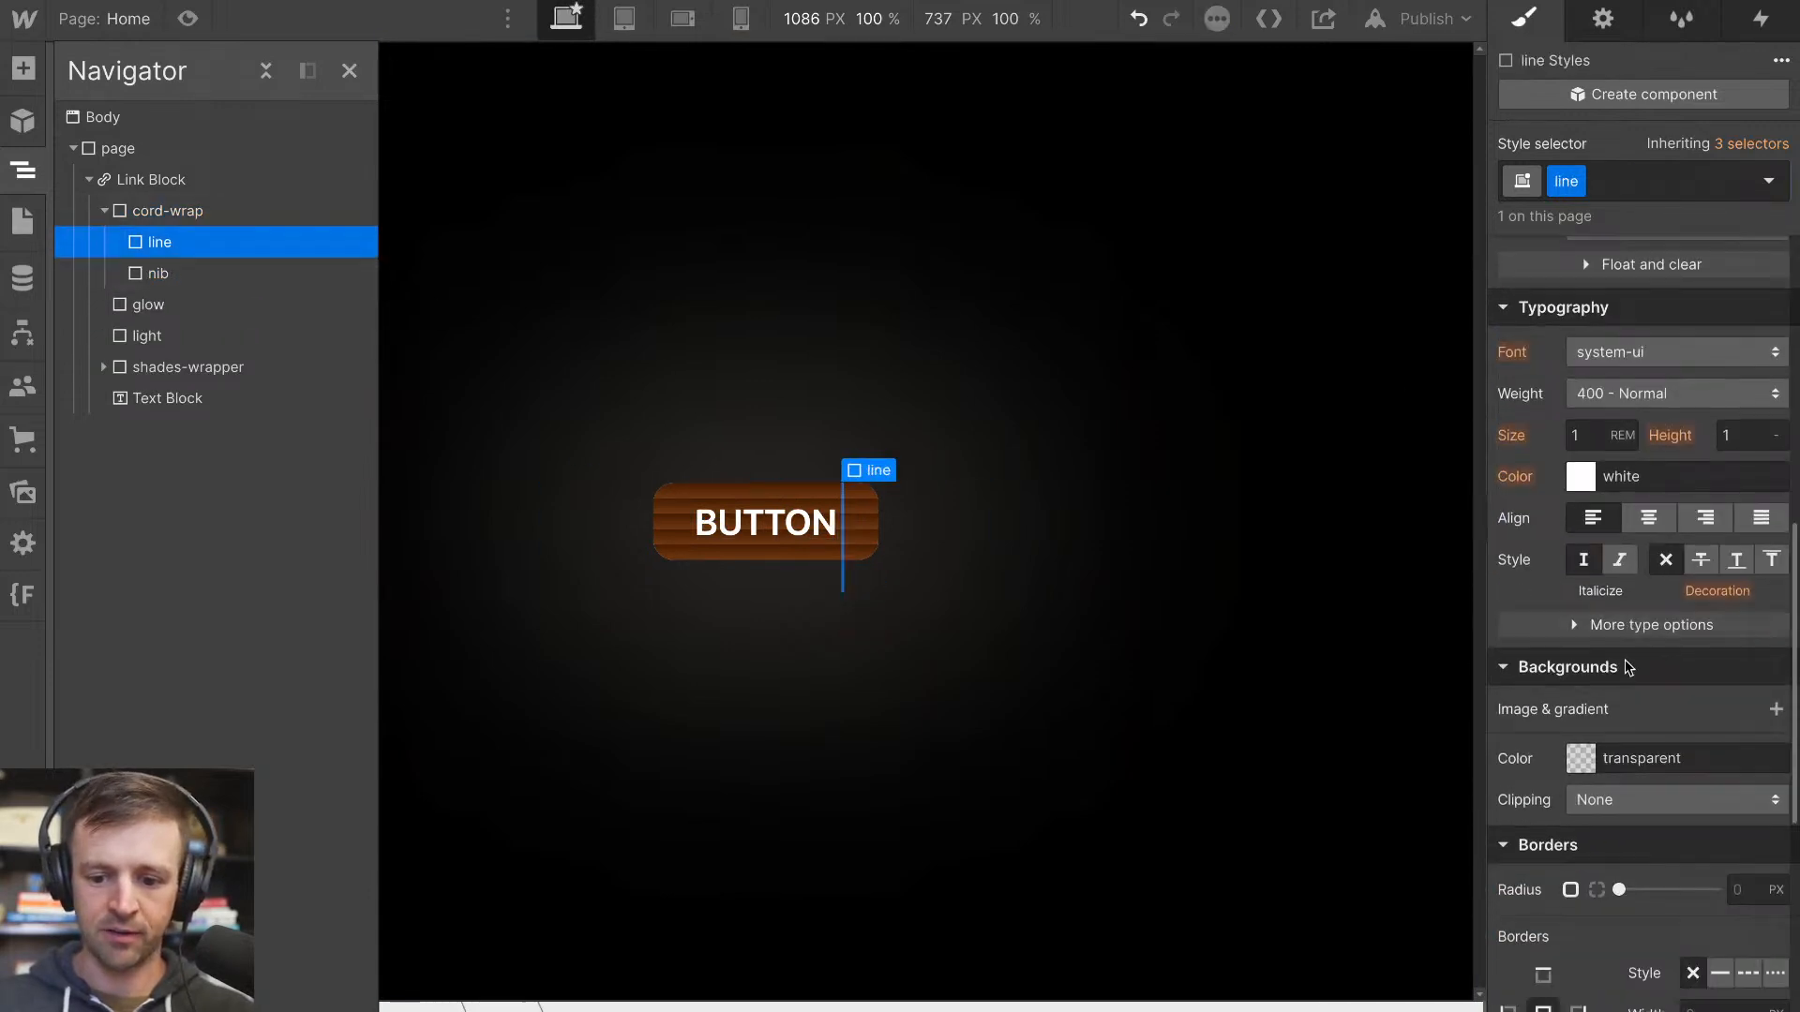
pyautogui.click(1774, 638)
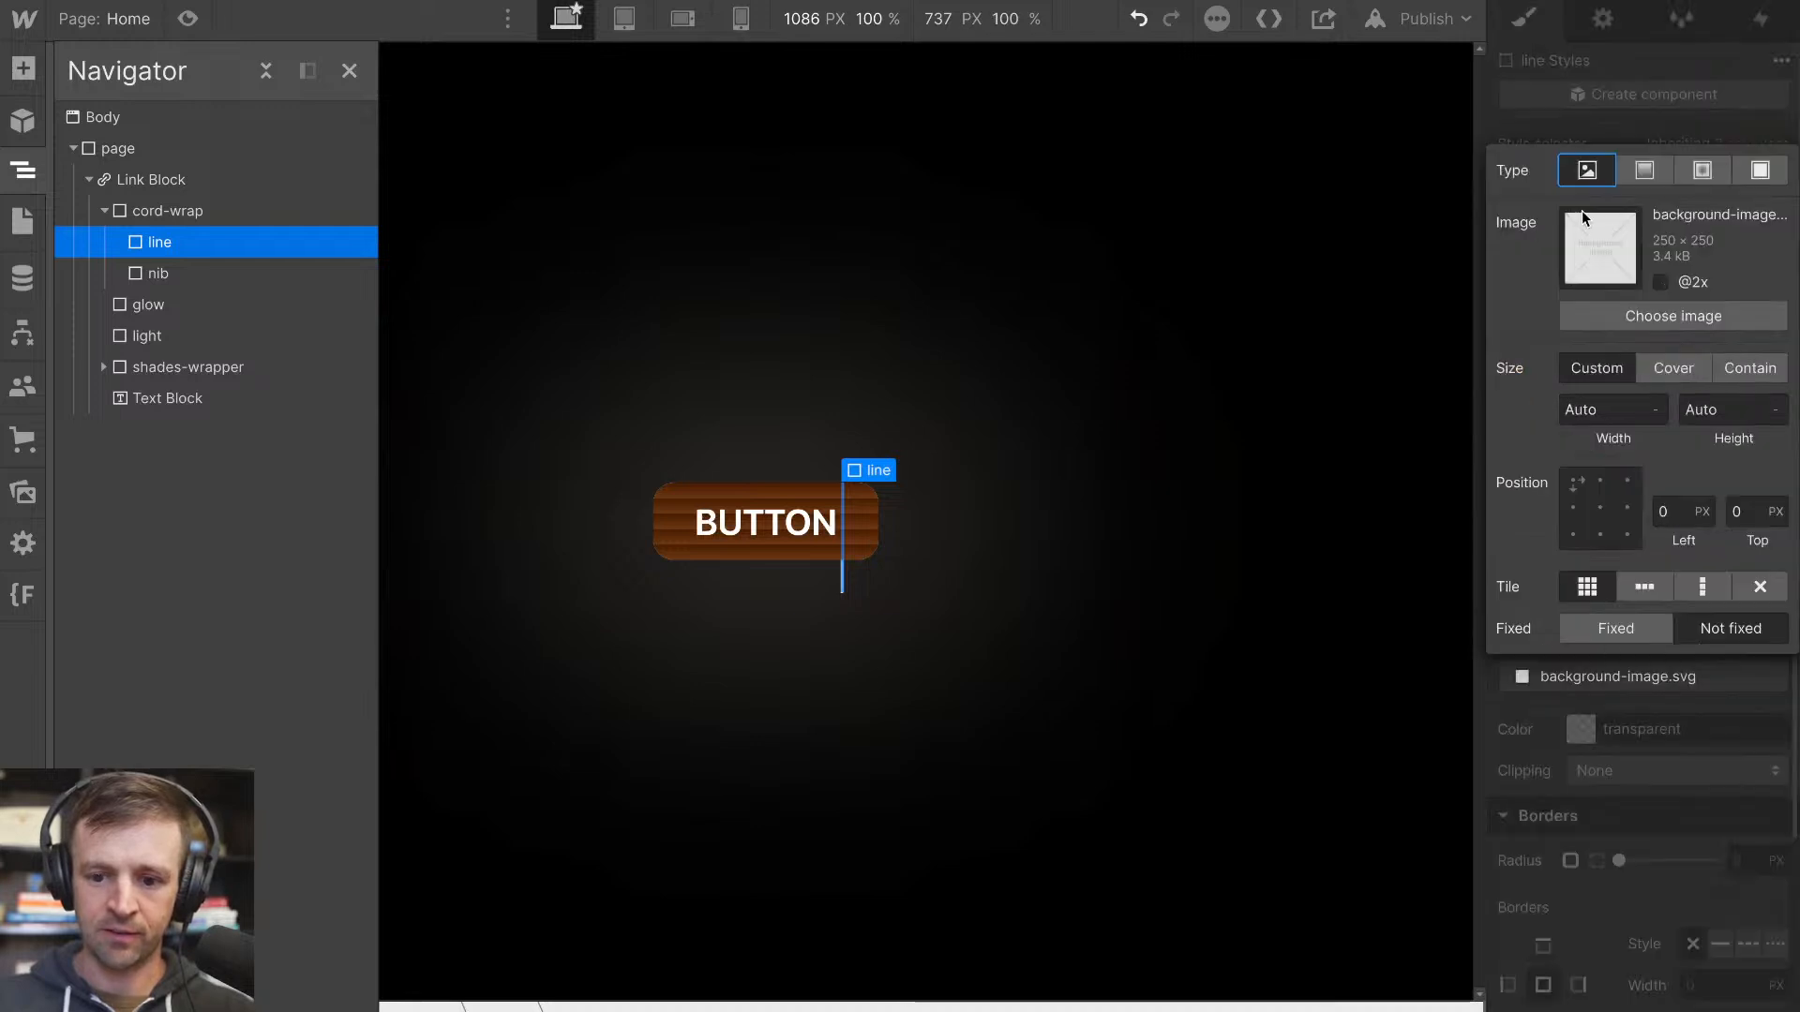
pyautogui.click(1642, 172)
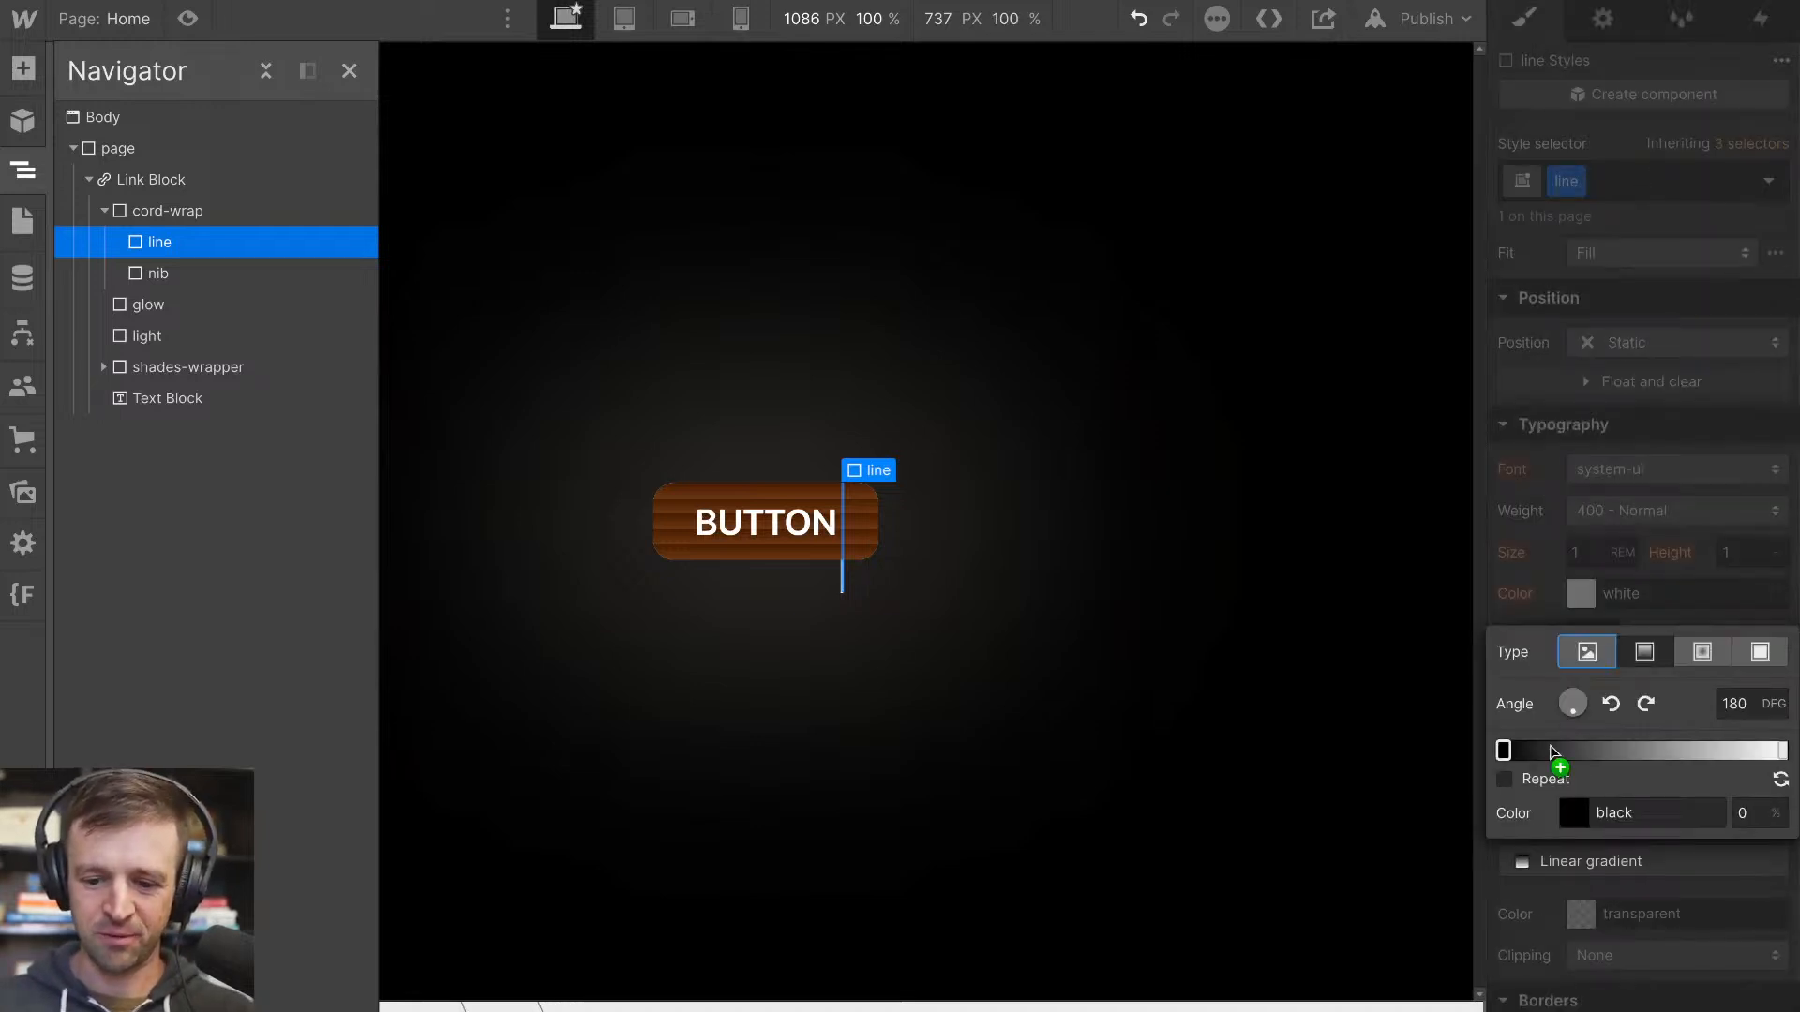
pyautogui.click(1503, 749)
pyautogui.click(1517, 566)
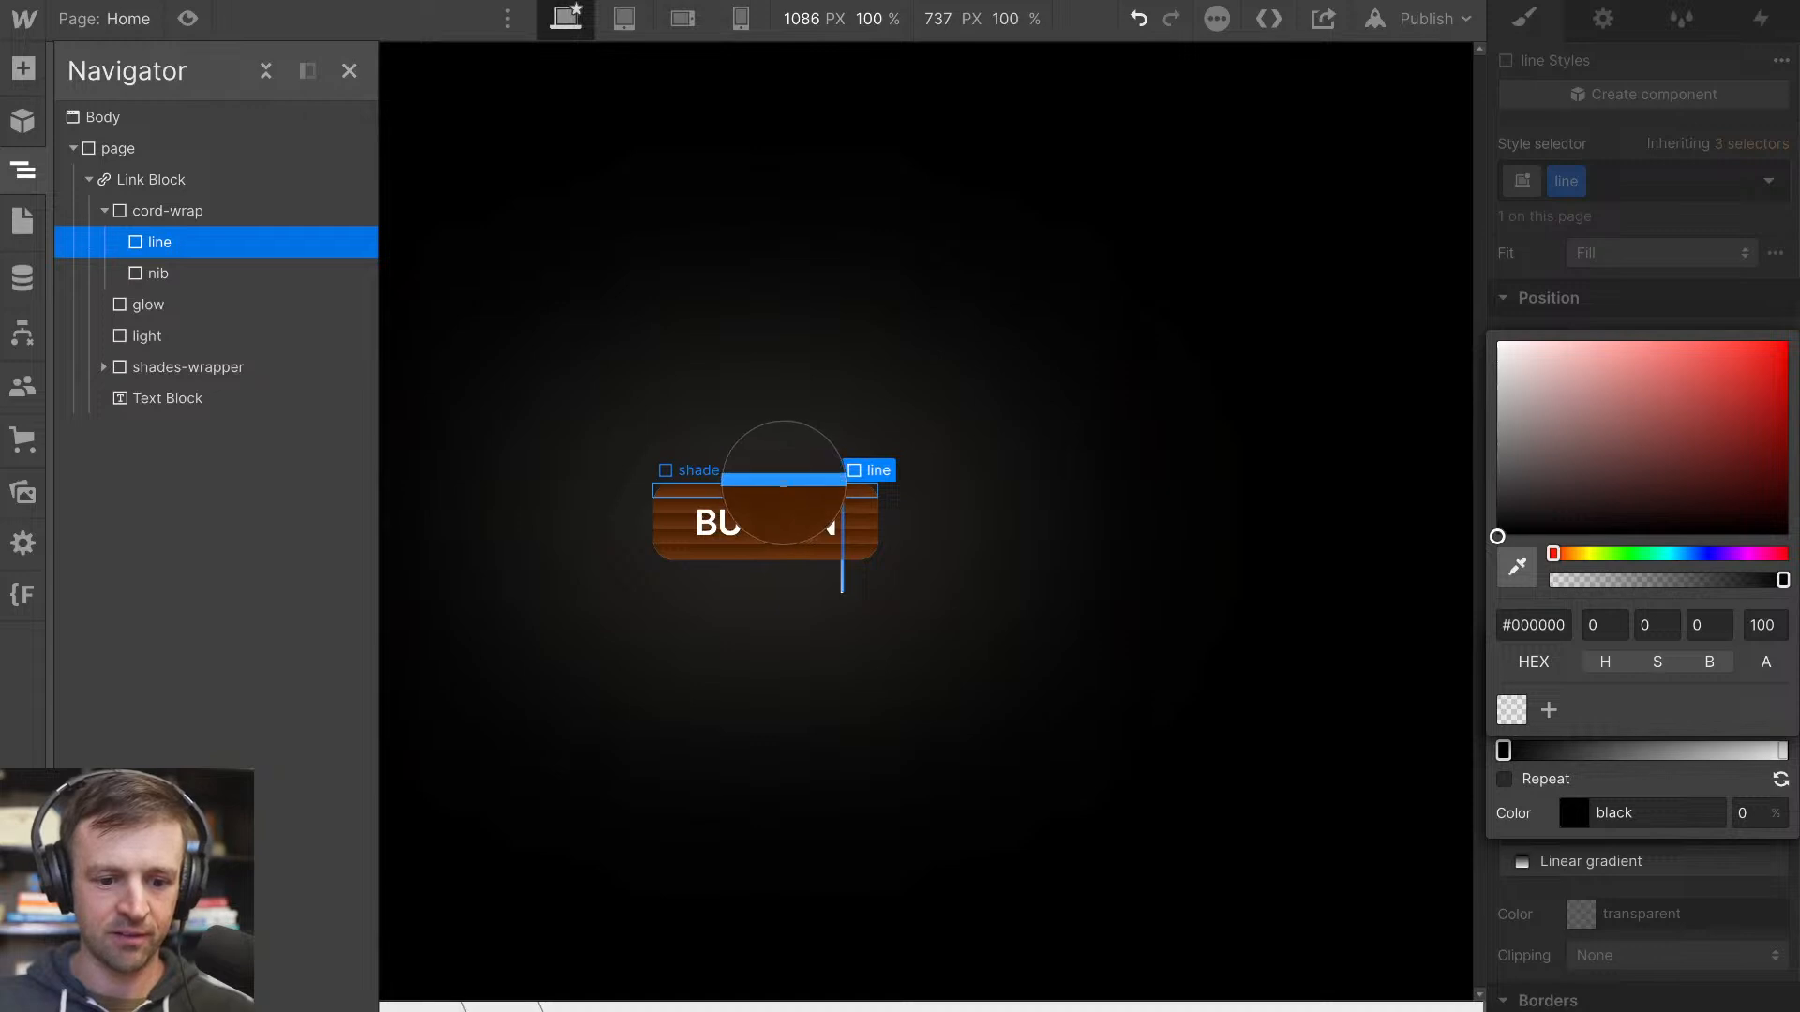
pyautogui.click(784, 484)
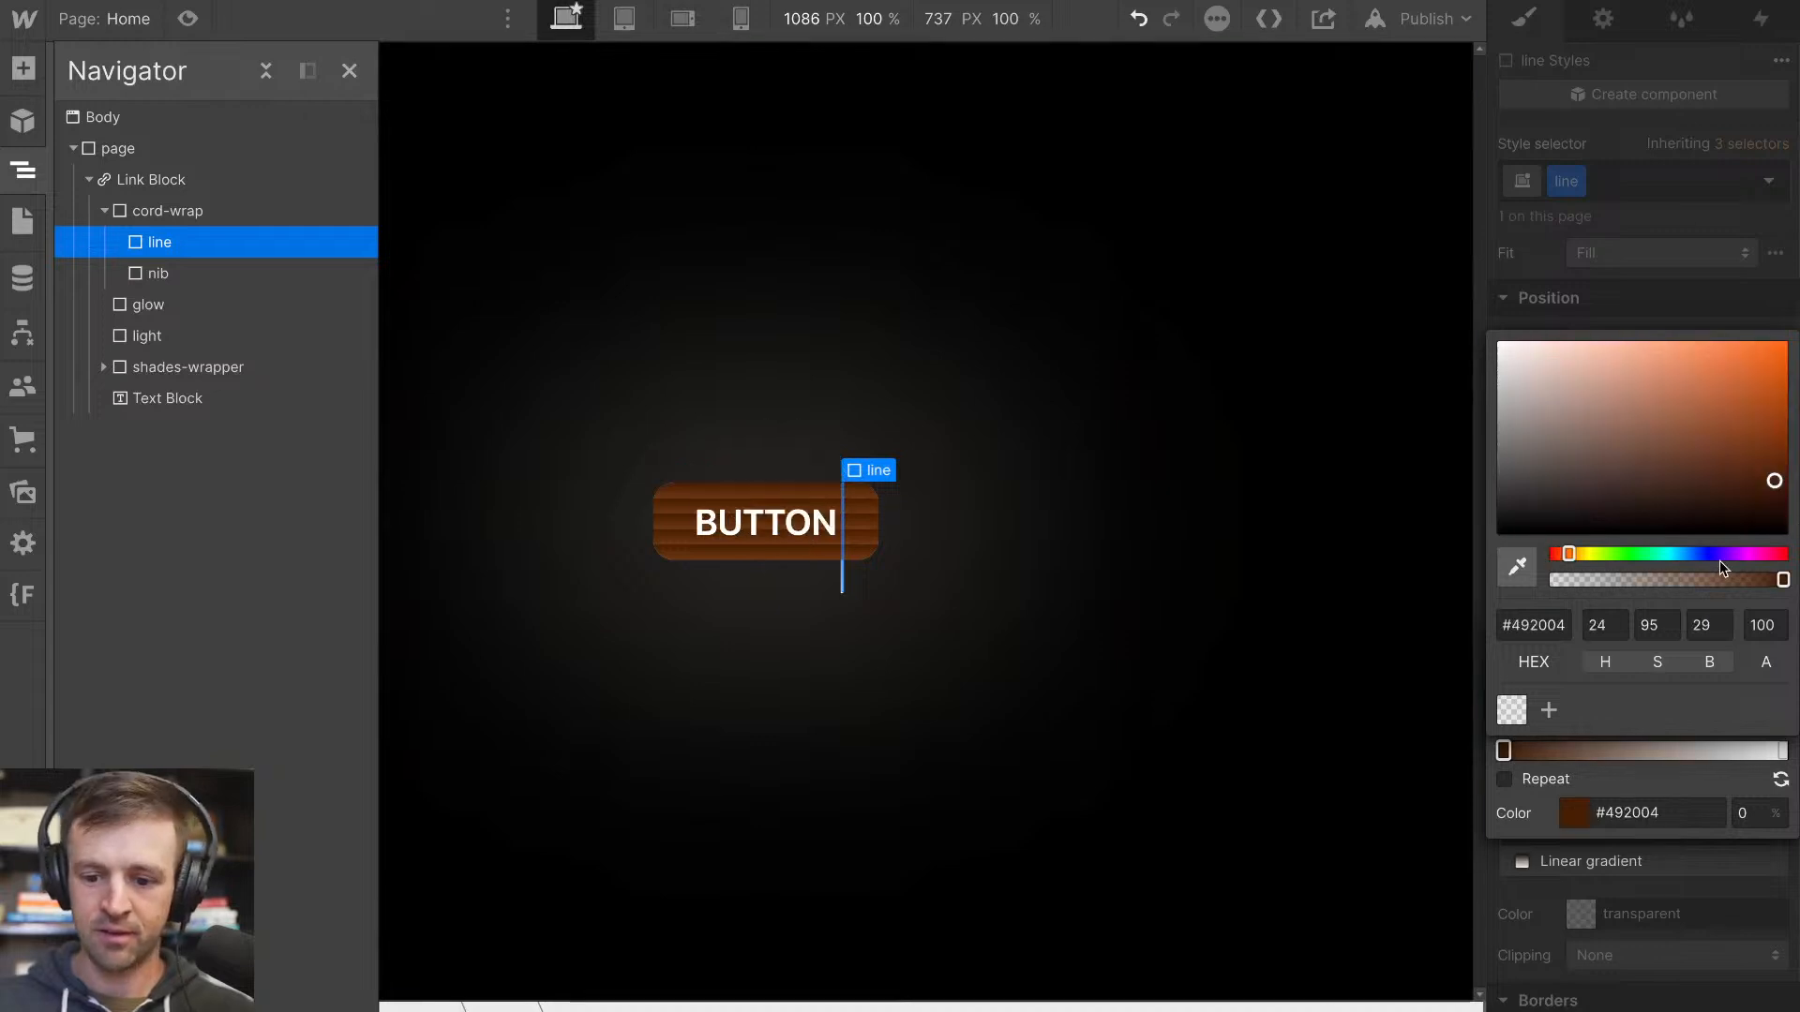
pyautogui.click(1766, 761)
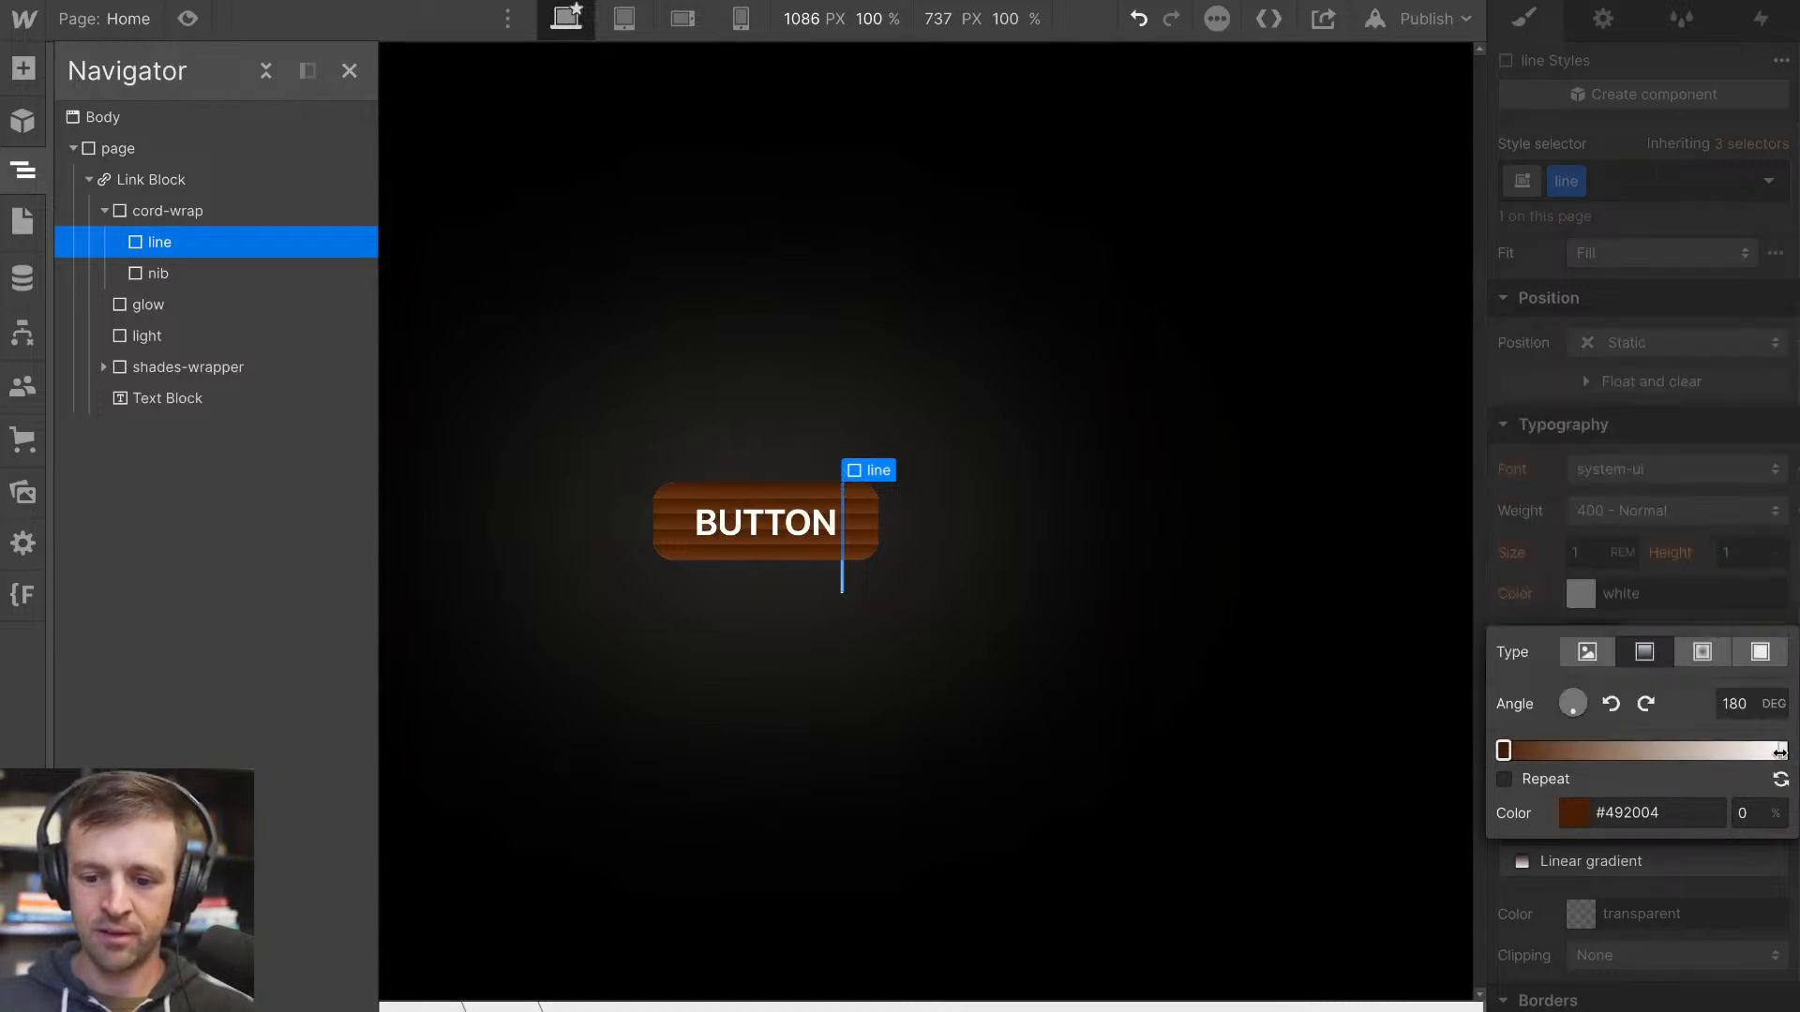
# Set the end stop of the line's gradient to a lighter brown sampled from the button's shades
pyautogui.click(1779, 752)
pyautogui.click(1516, 566)
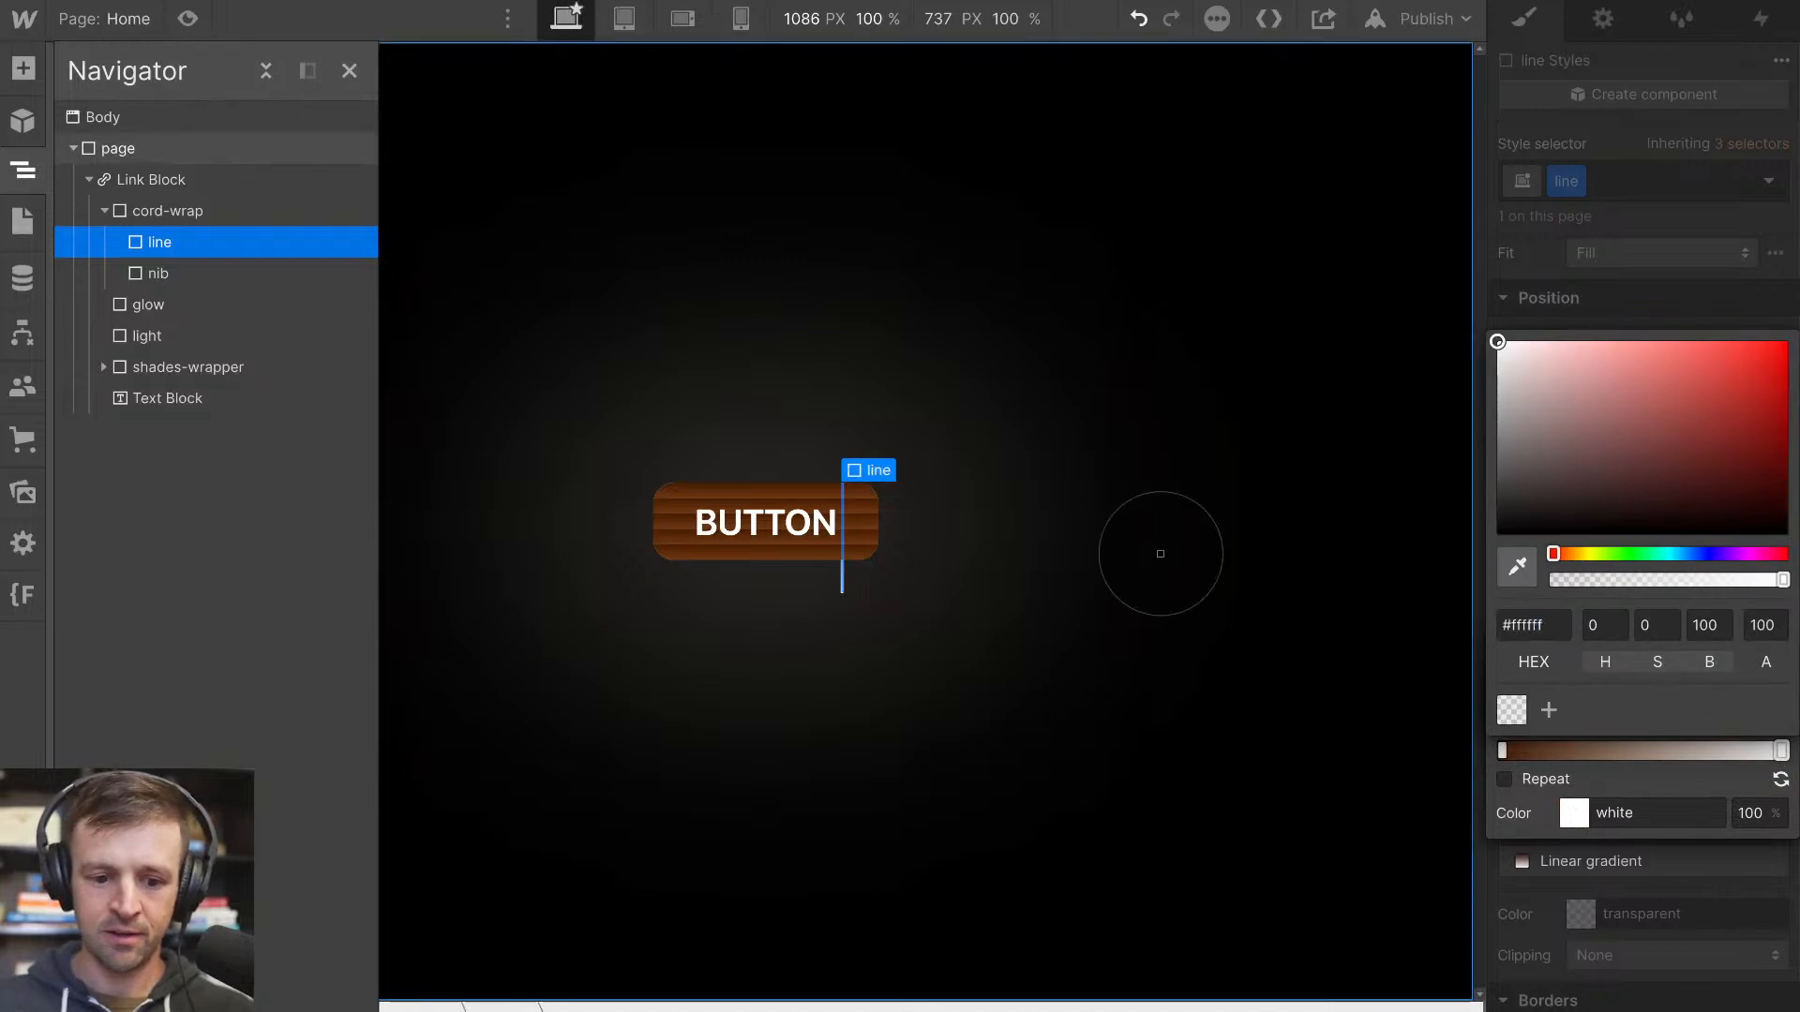
pyautogui.click(838, 512)
pyautogui.click(865, 610)
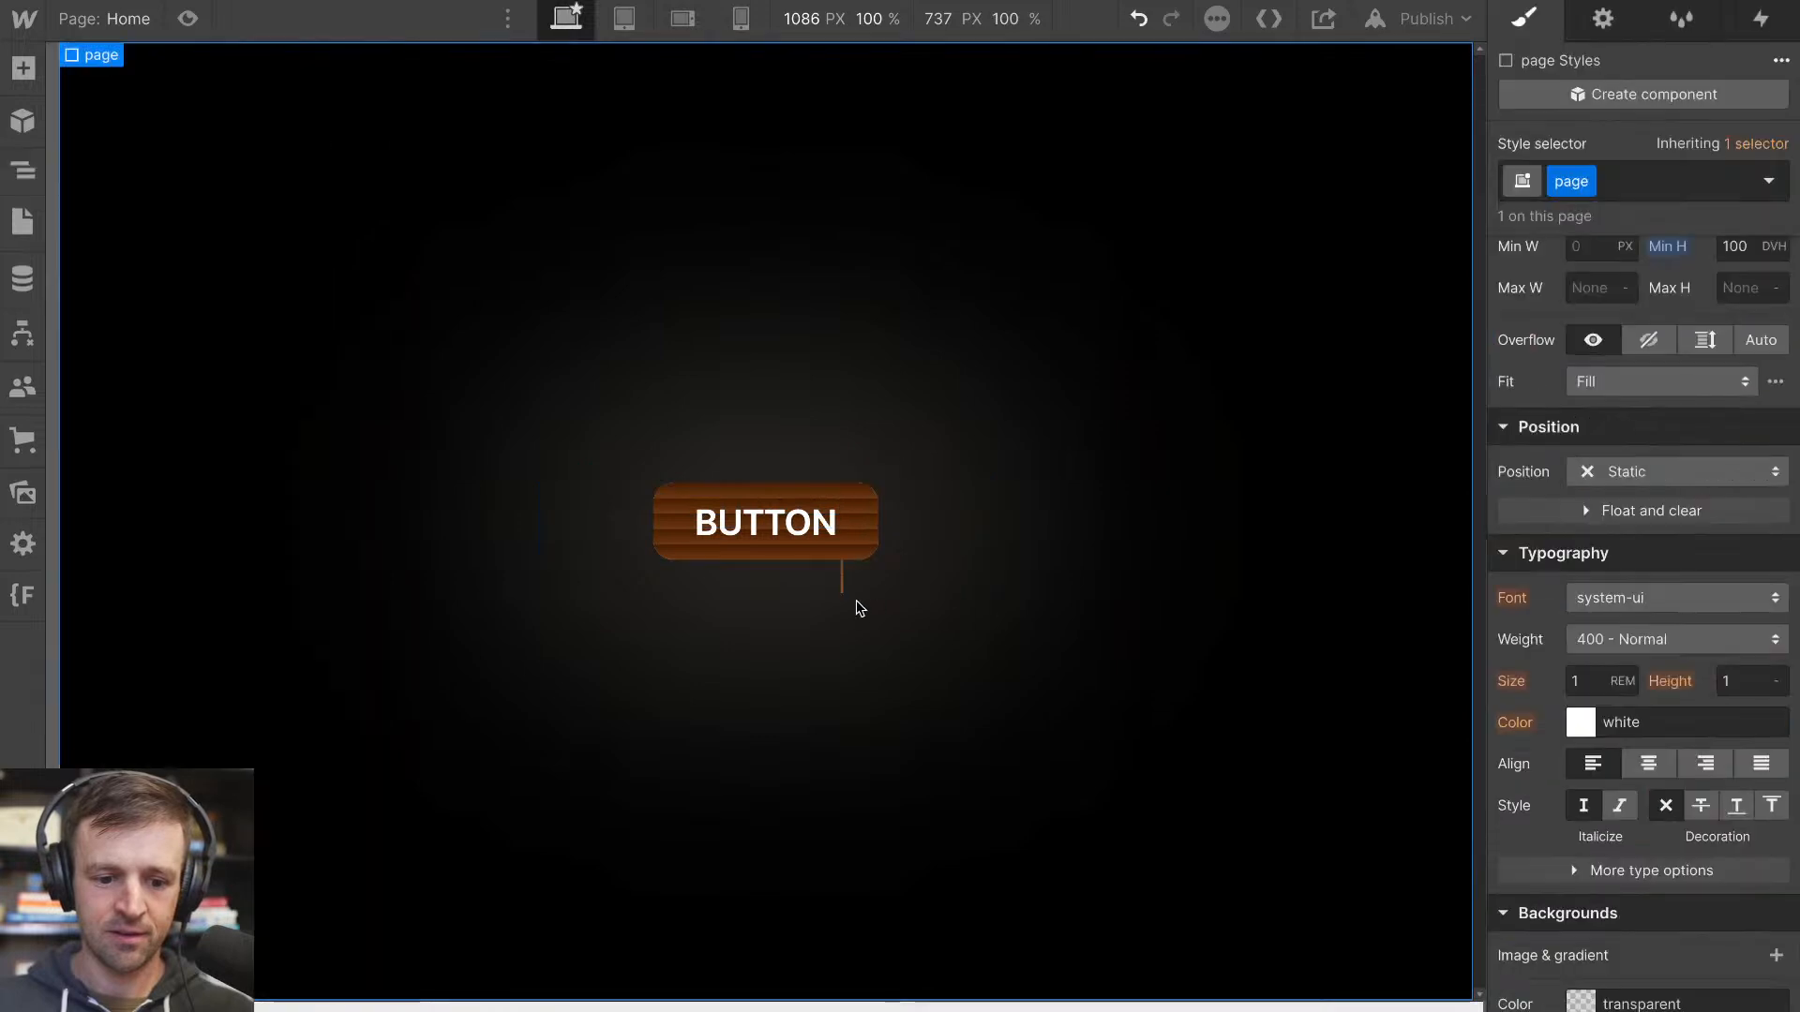
# Set the angle of the line's linear gradient to 90 degrees
pyautogui.click(843, 589)
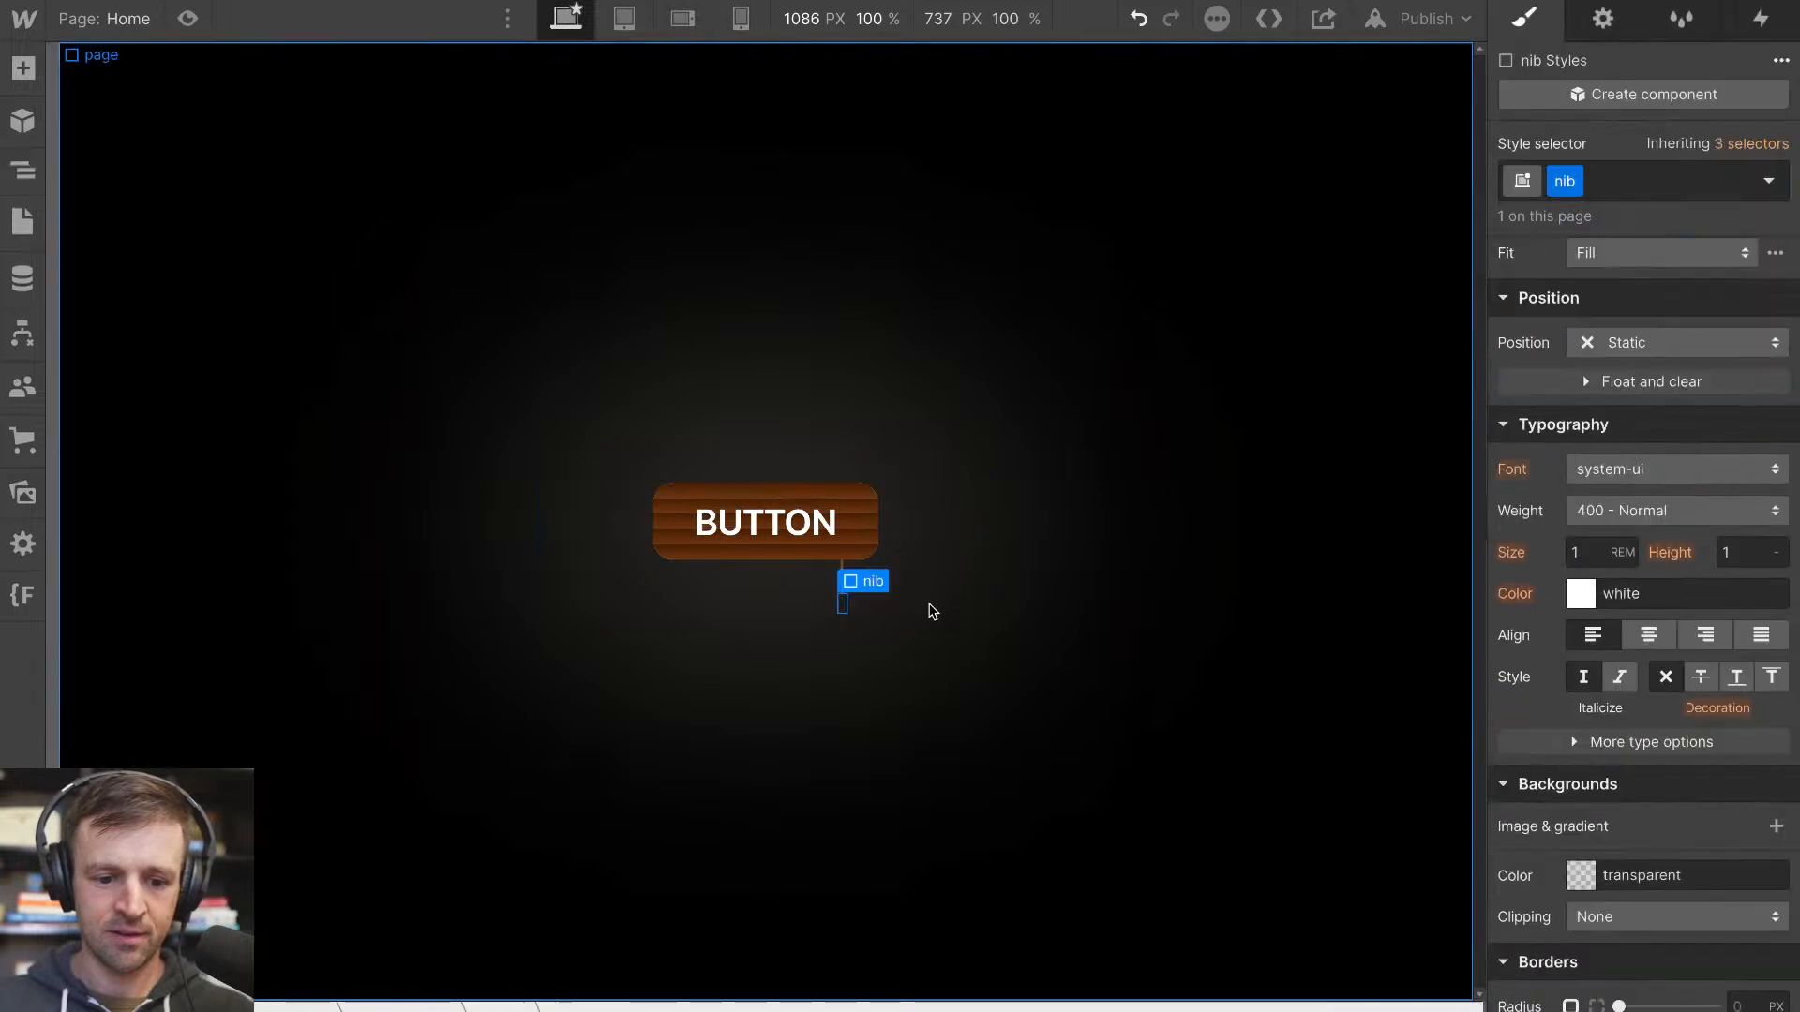
pyautogui.click(840, 565)
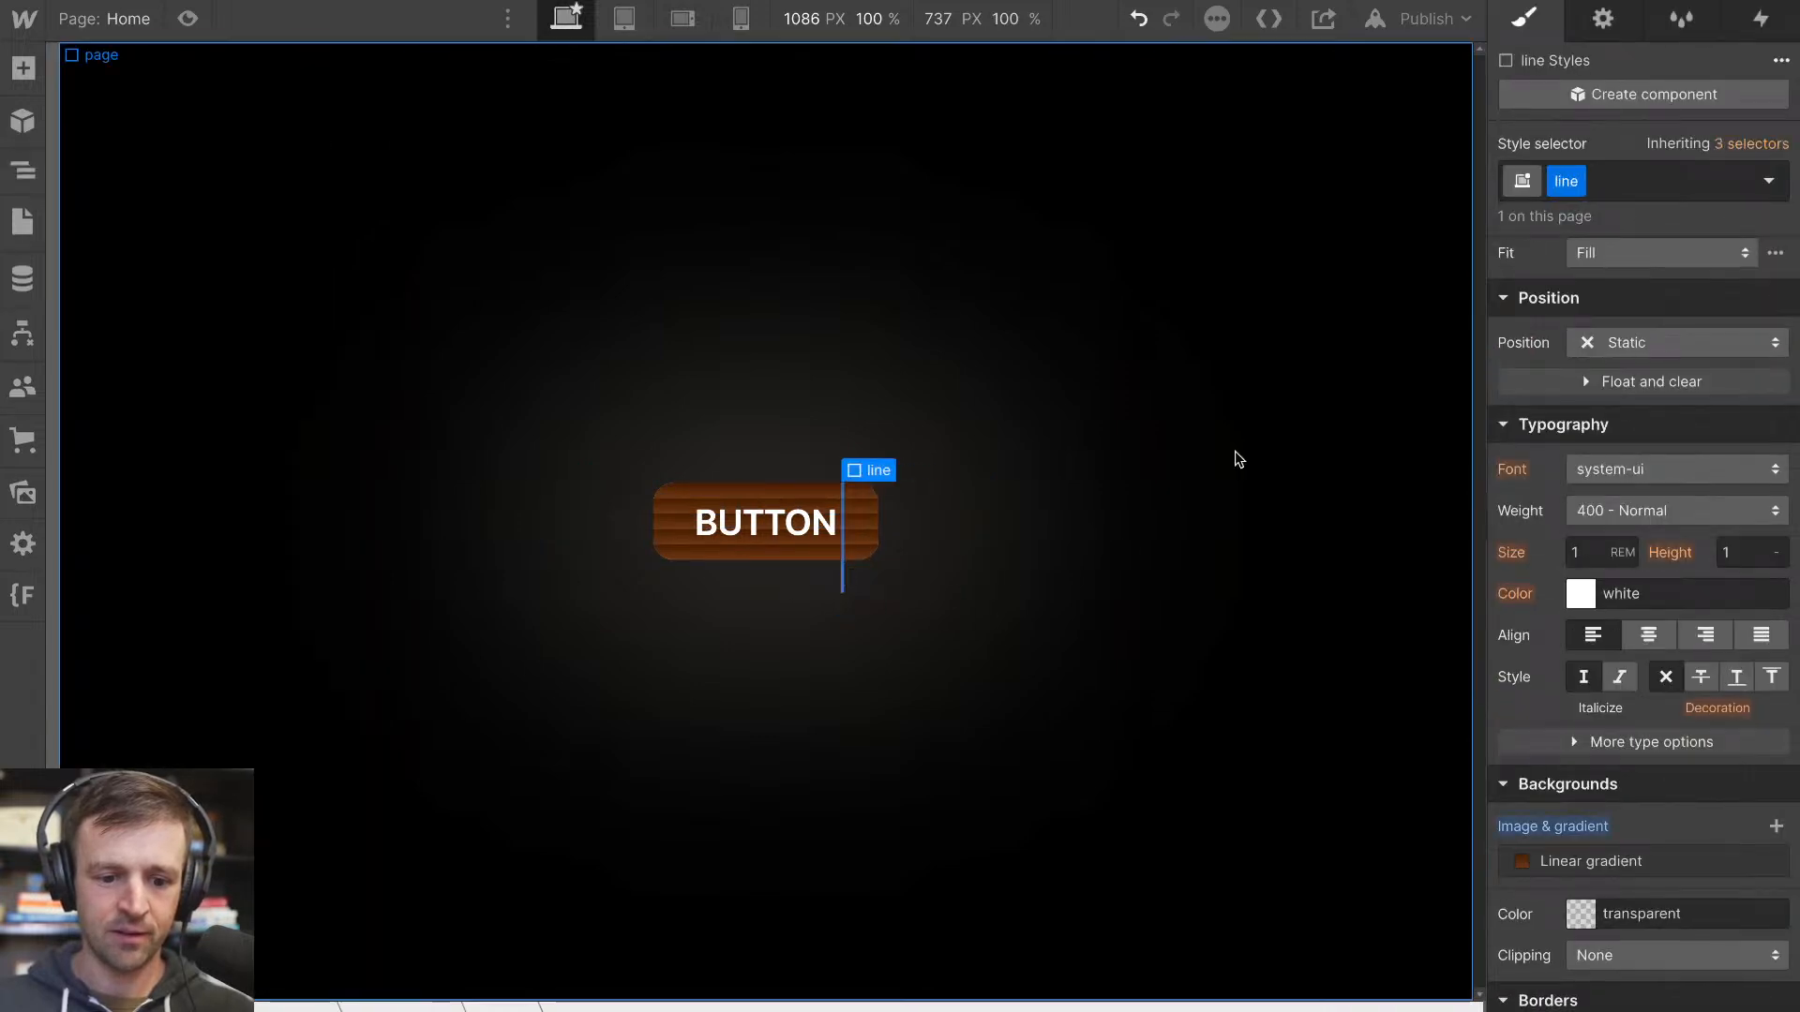
pyautogui.click(1600, 860)
pyautogui.click(1741, 703)
pyautogui.write('90')
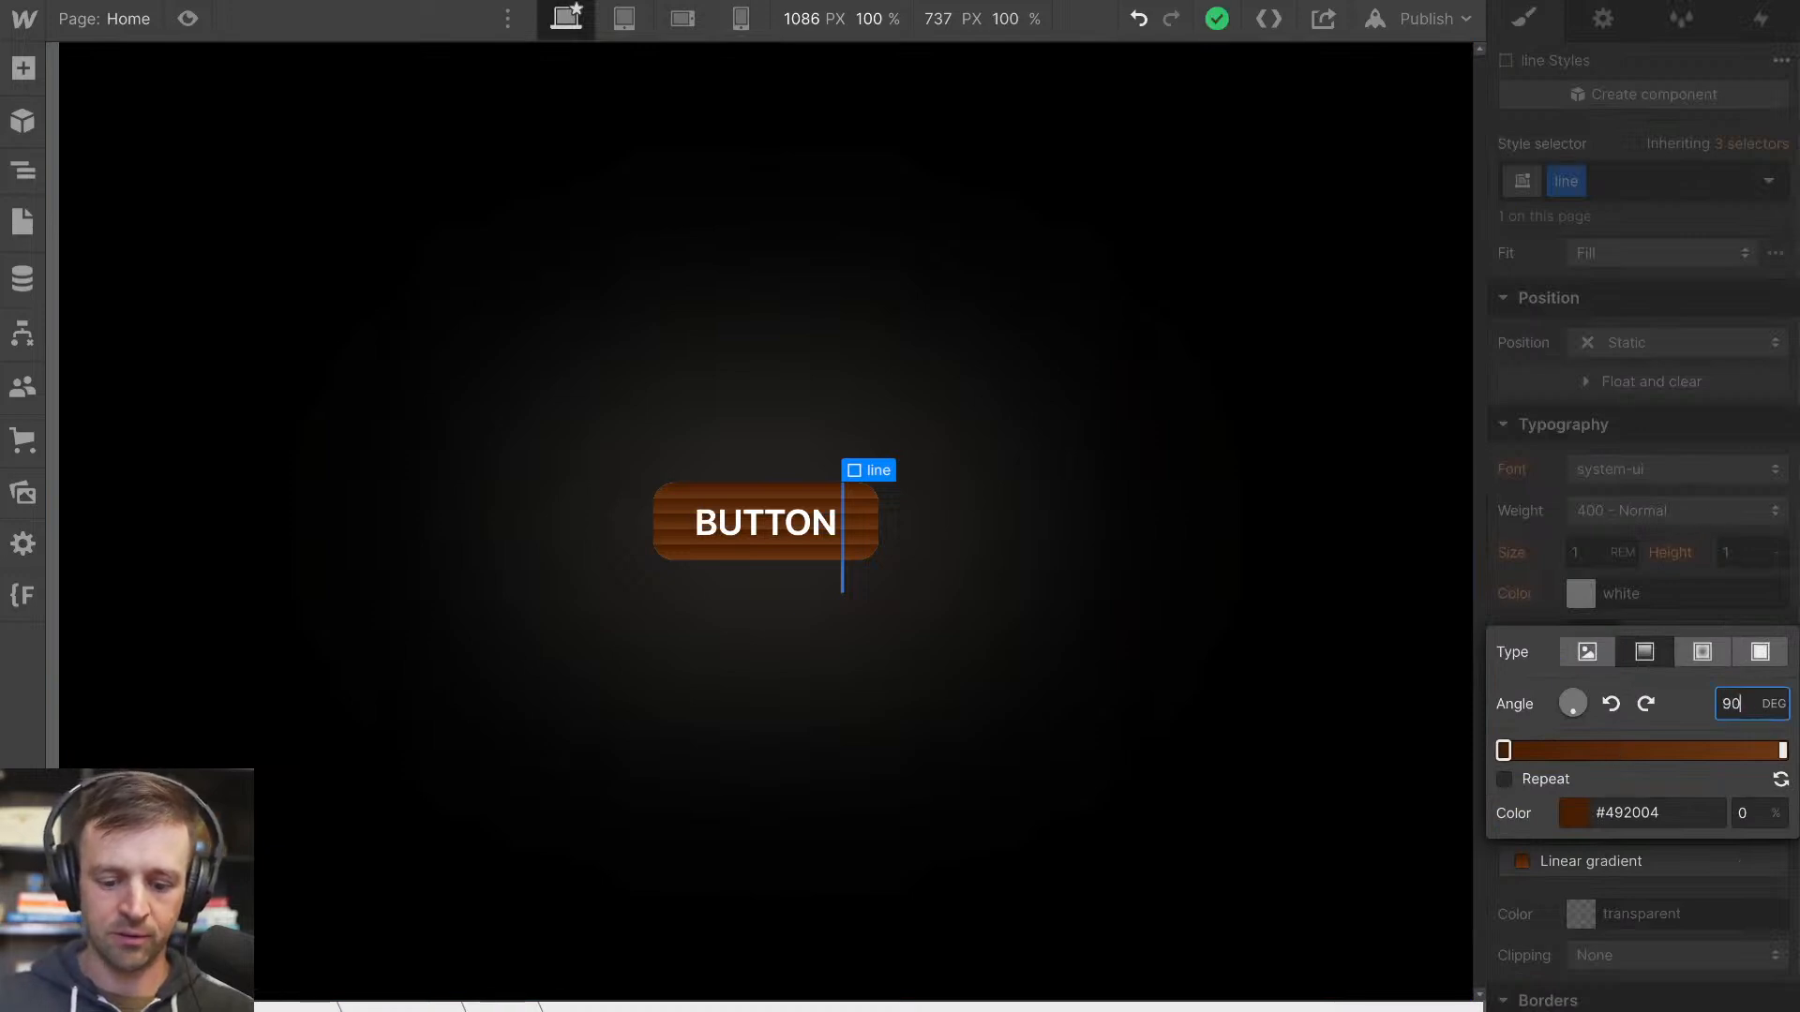
pyautogui.click(940, 410)
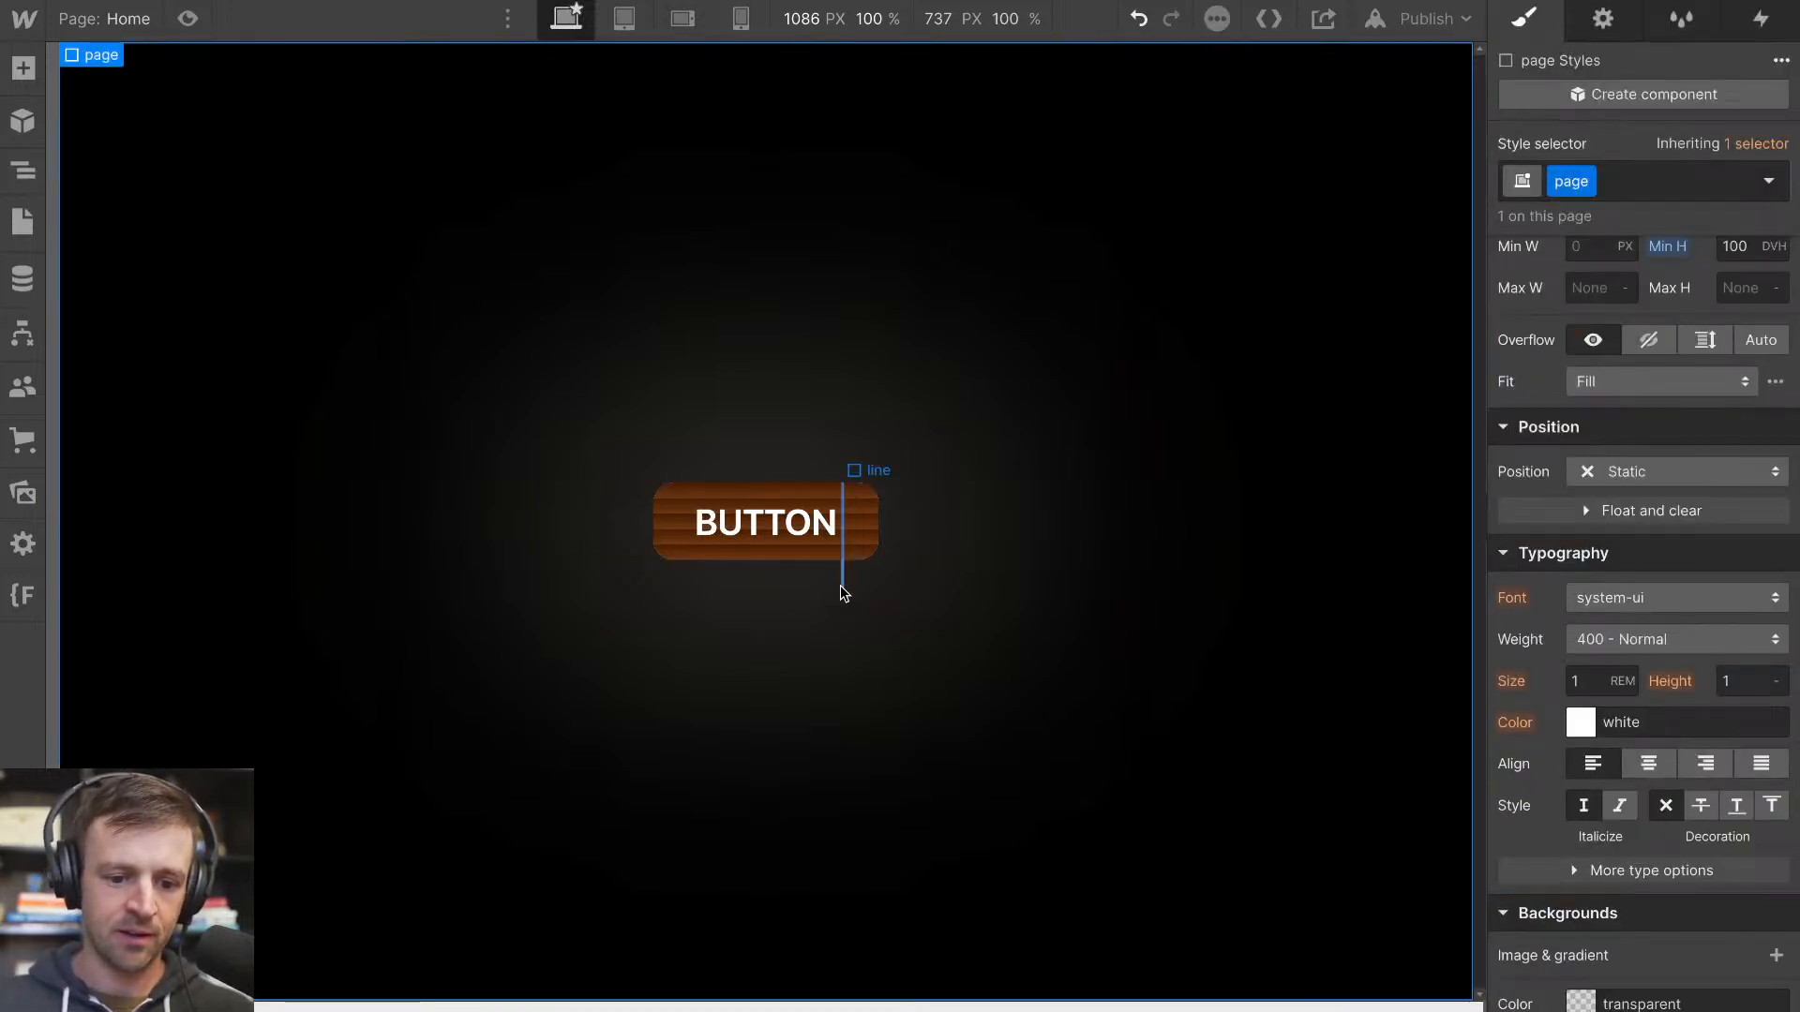
# Move cord-wrap between shades-wrapper and Text Block within the Link Block, and check the cord on the canvas
pyautogui.click(841, 585)
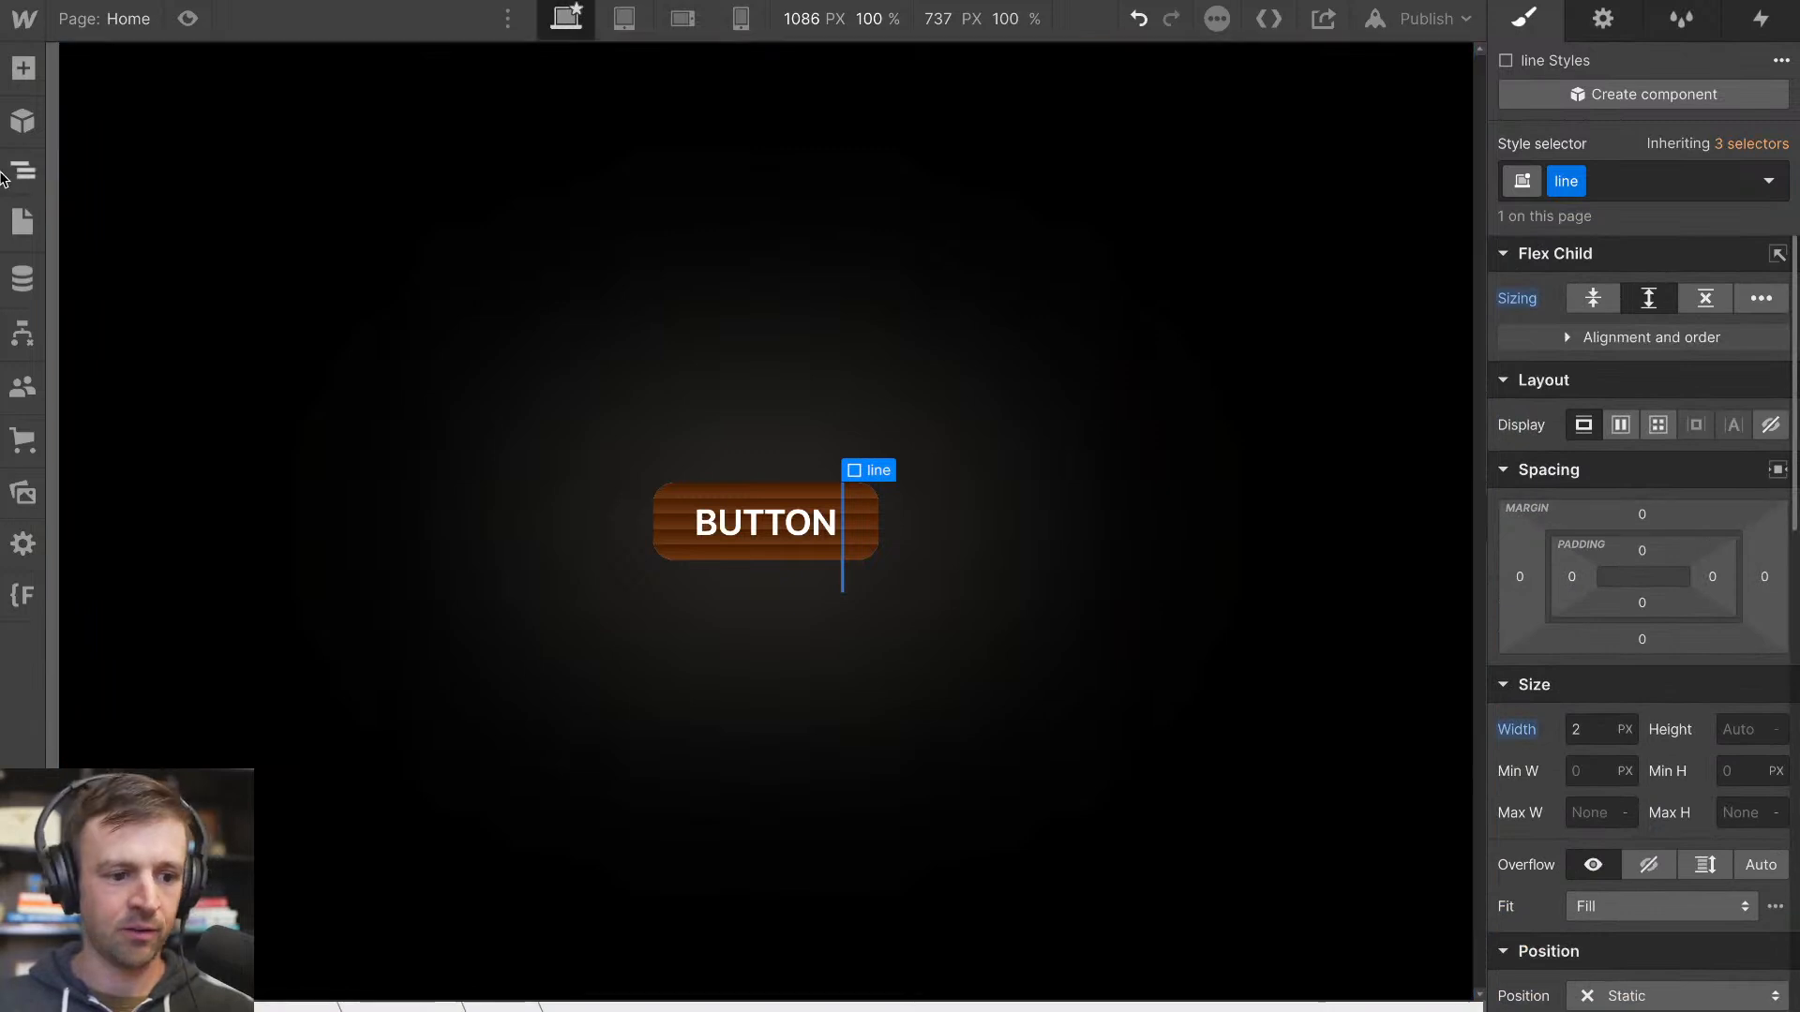
pyautogui.click(26, 181)
pyautogui.click(104, 212)
pyautogui.moveTo(121, 214); pyautogui.dragTo(117, 302)
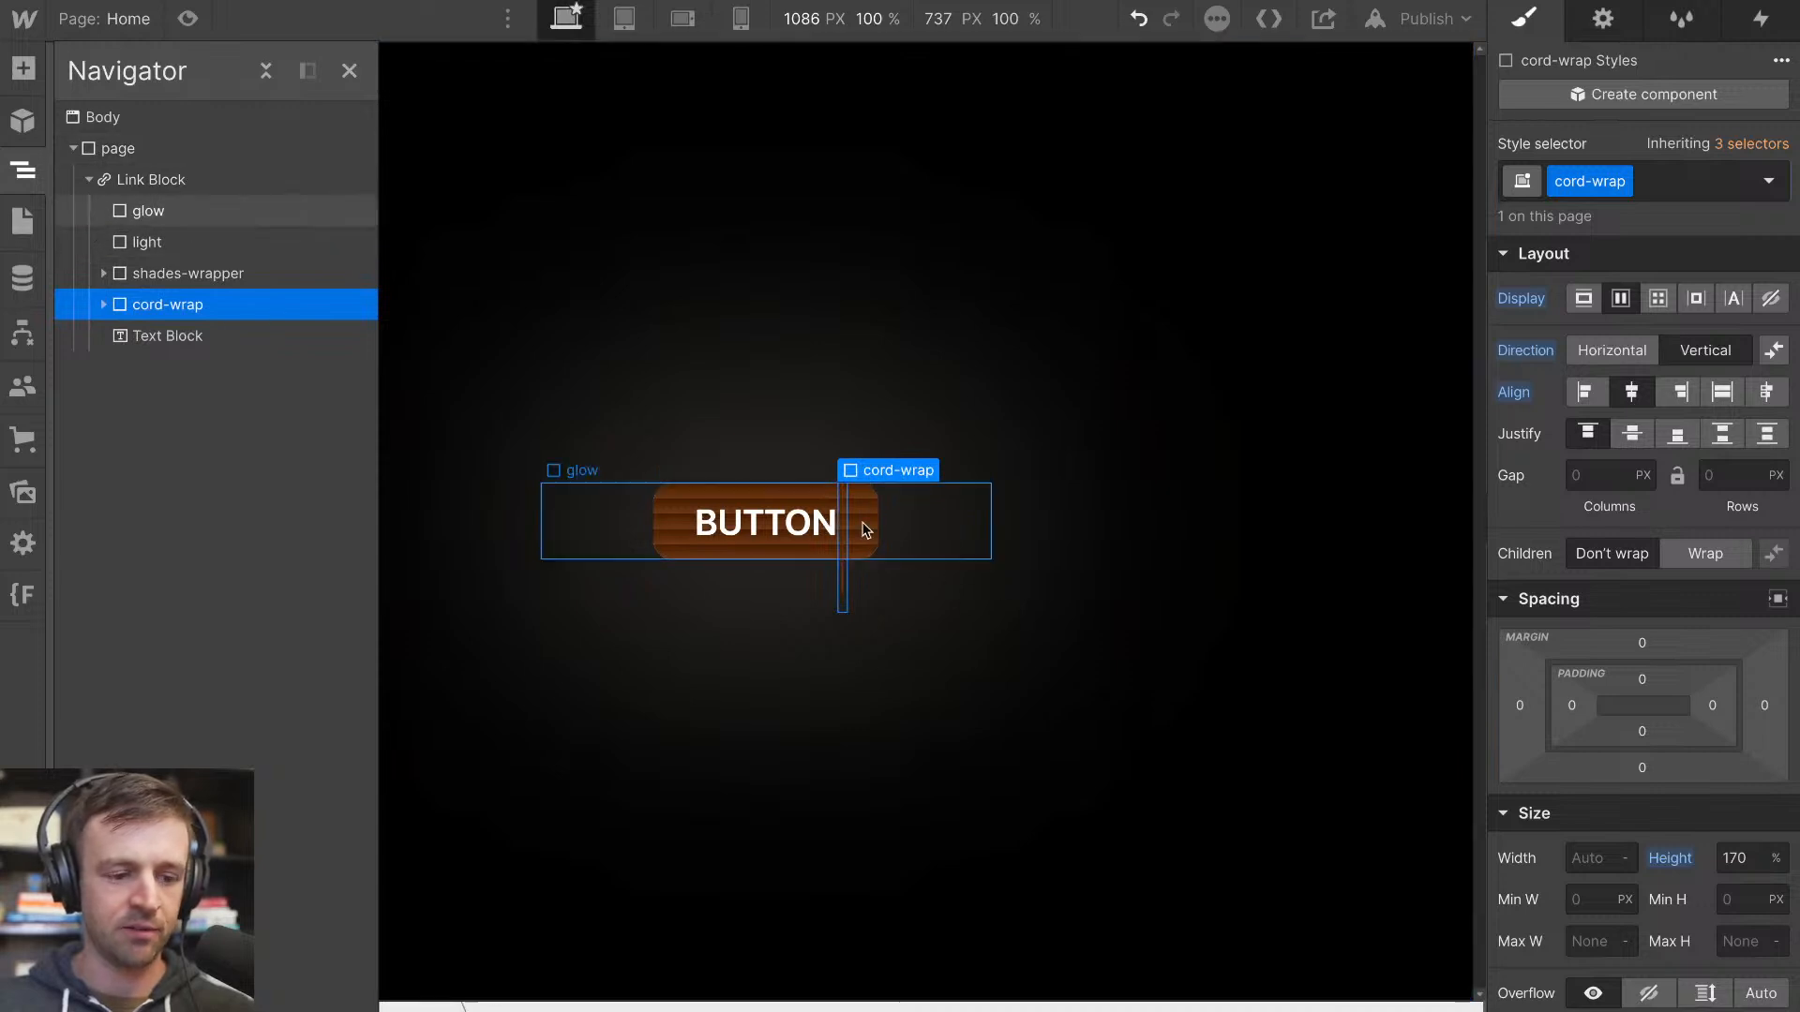
pyautogui.click(927, 604)
pyautogui.click(845, 597)
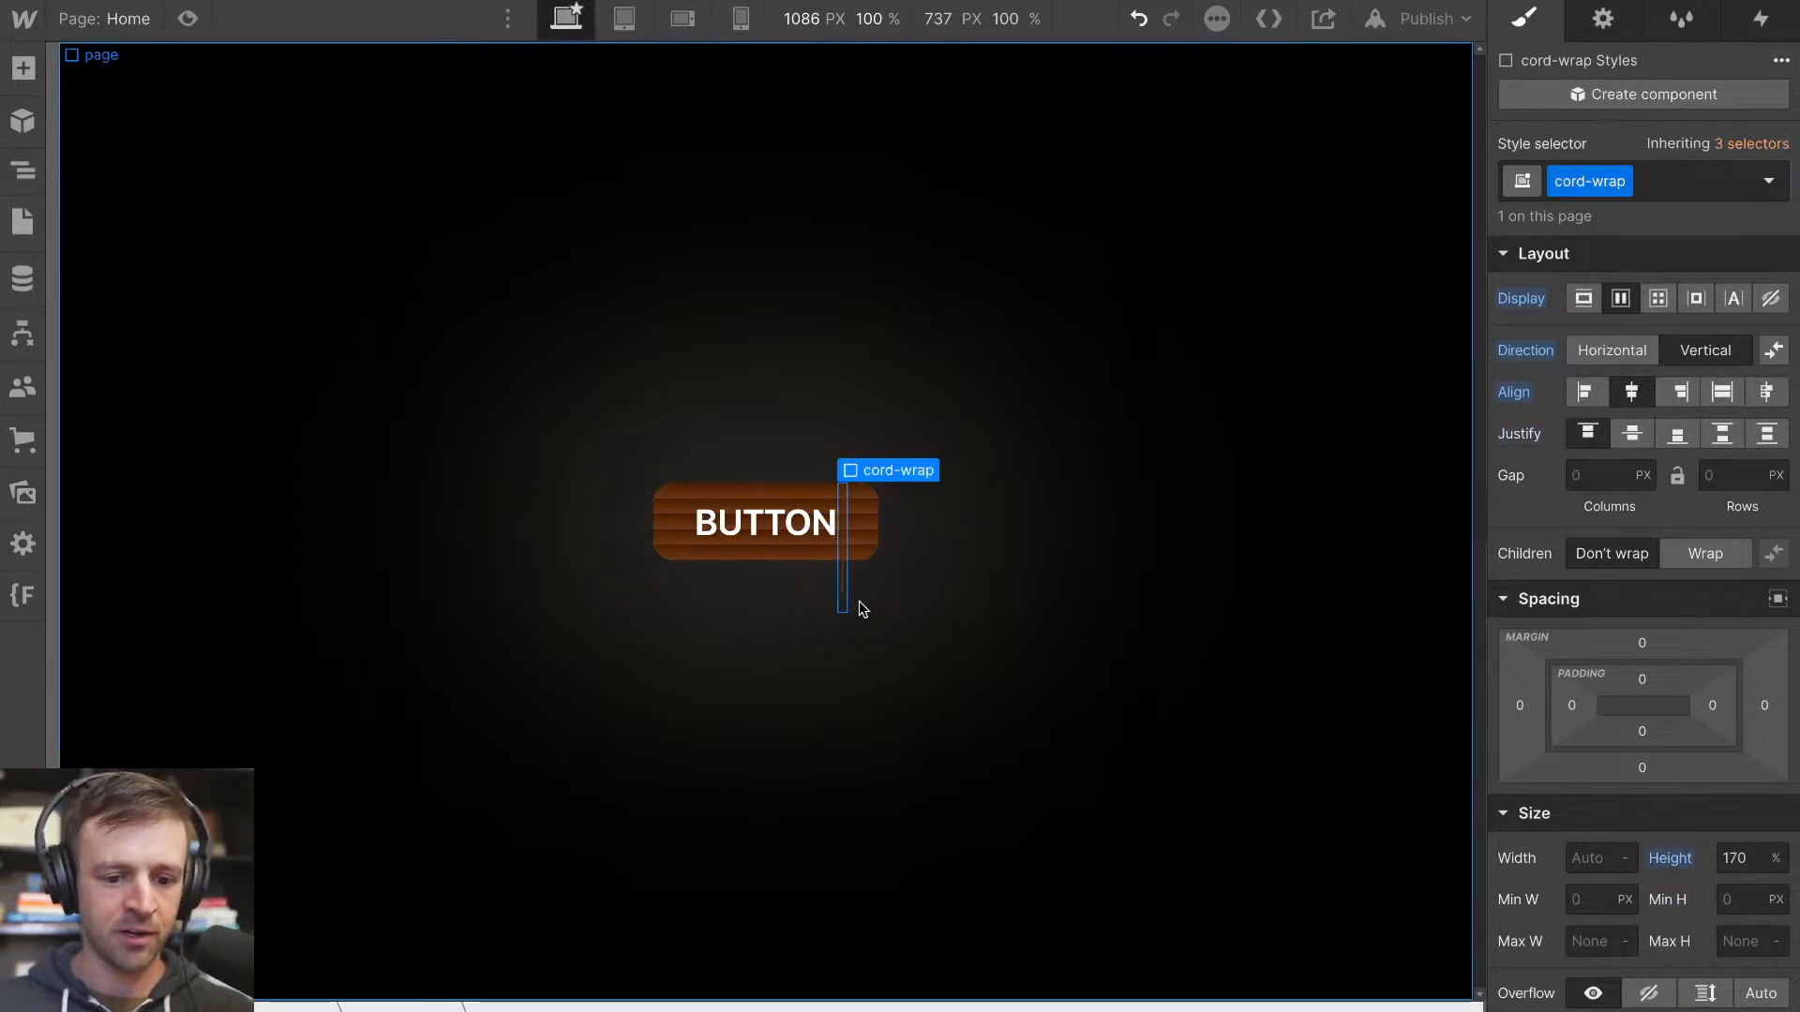
# Add a linear gradient background to the nib and sample its first stop, #492004, from the dark brown of a shade
pyautogui.click(28, 171)
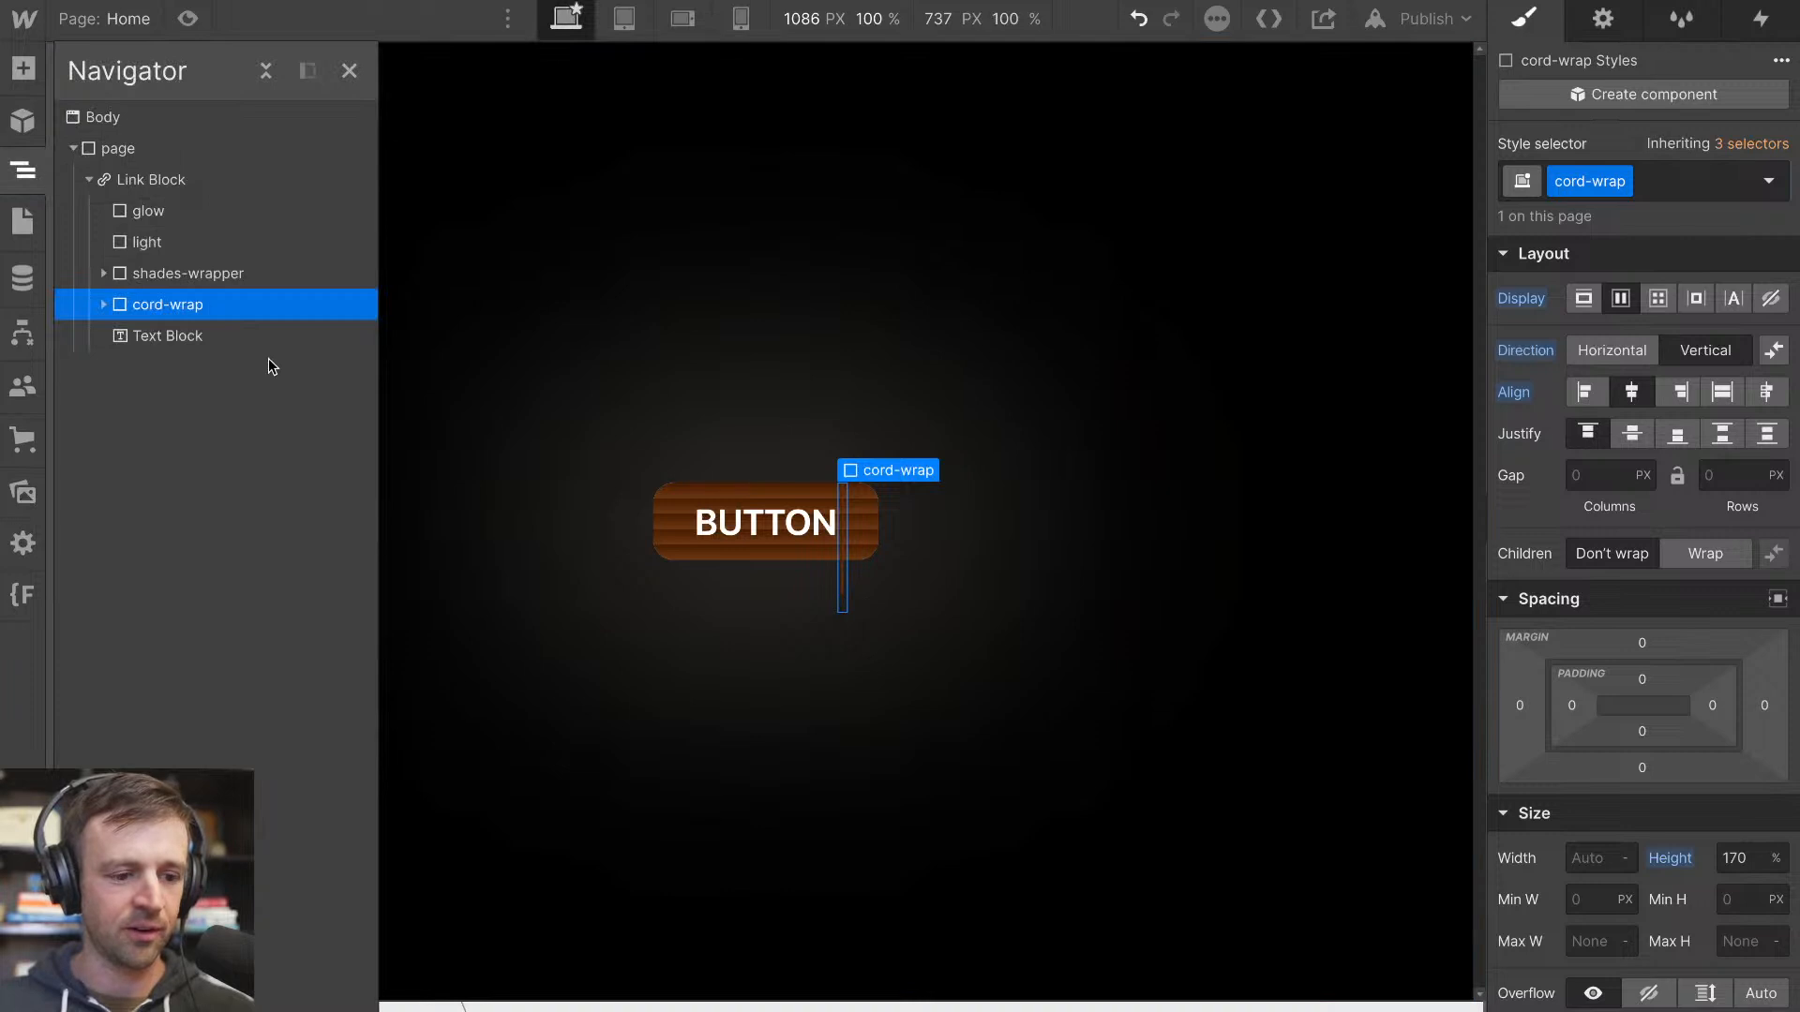
pyautogui.click(104, 304)
pyautogui.click(150, 361)
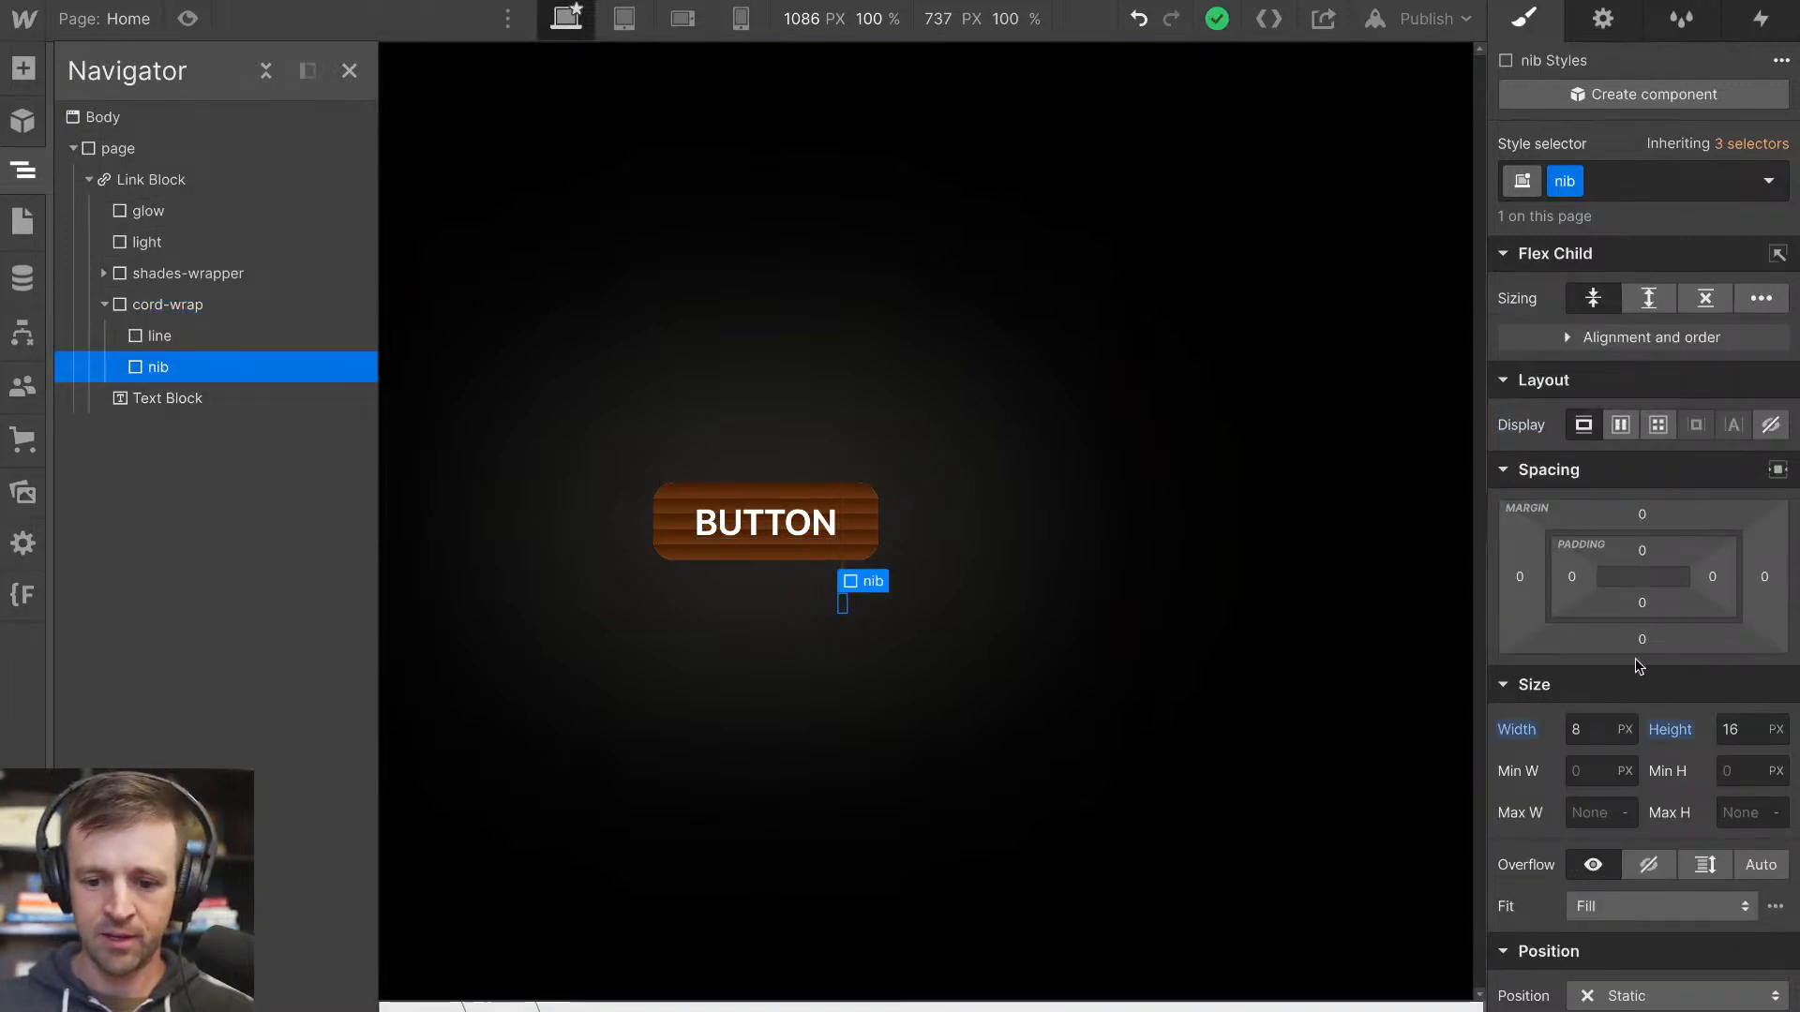
pyautogui.scroll(-8, 1645, 666)
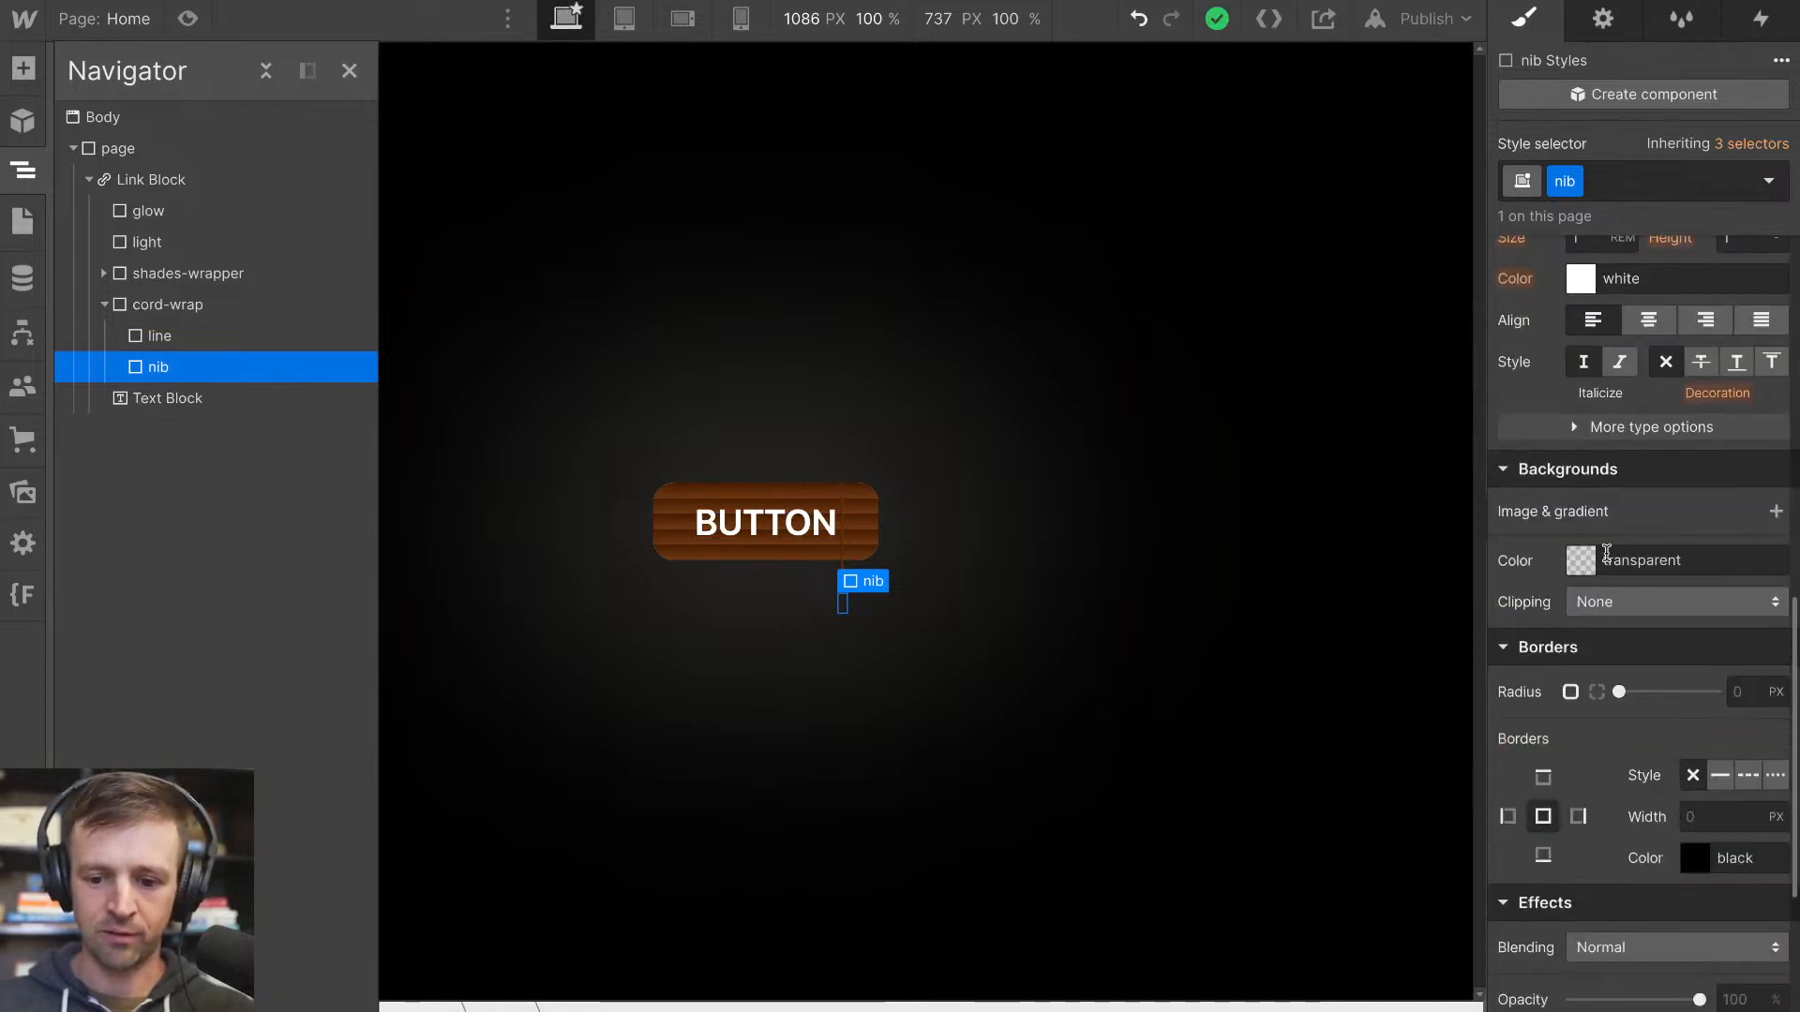
pyautogui.click(1775, 511)
pyautogui.click(1646, 43)
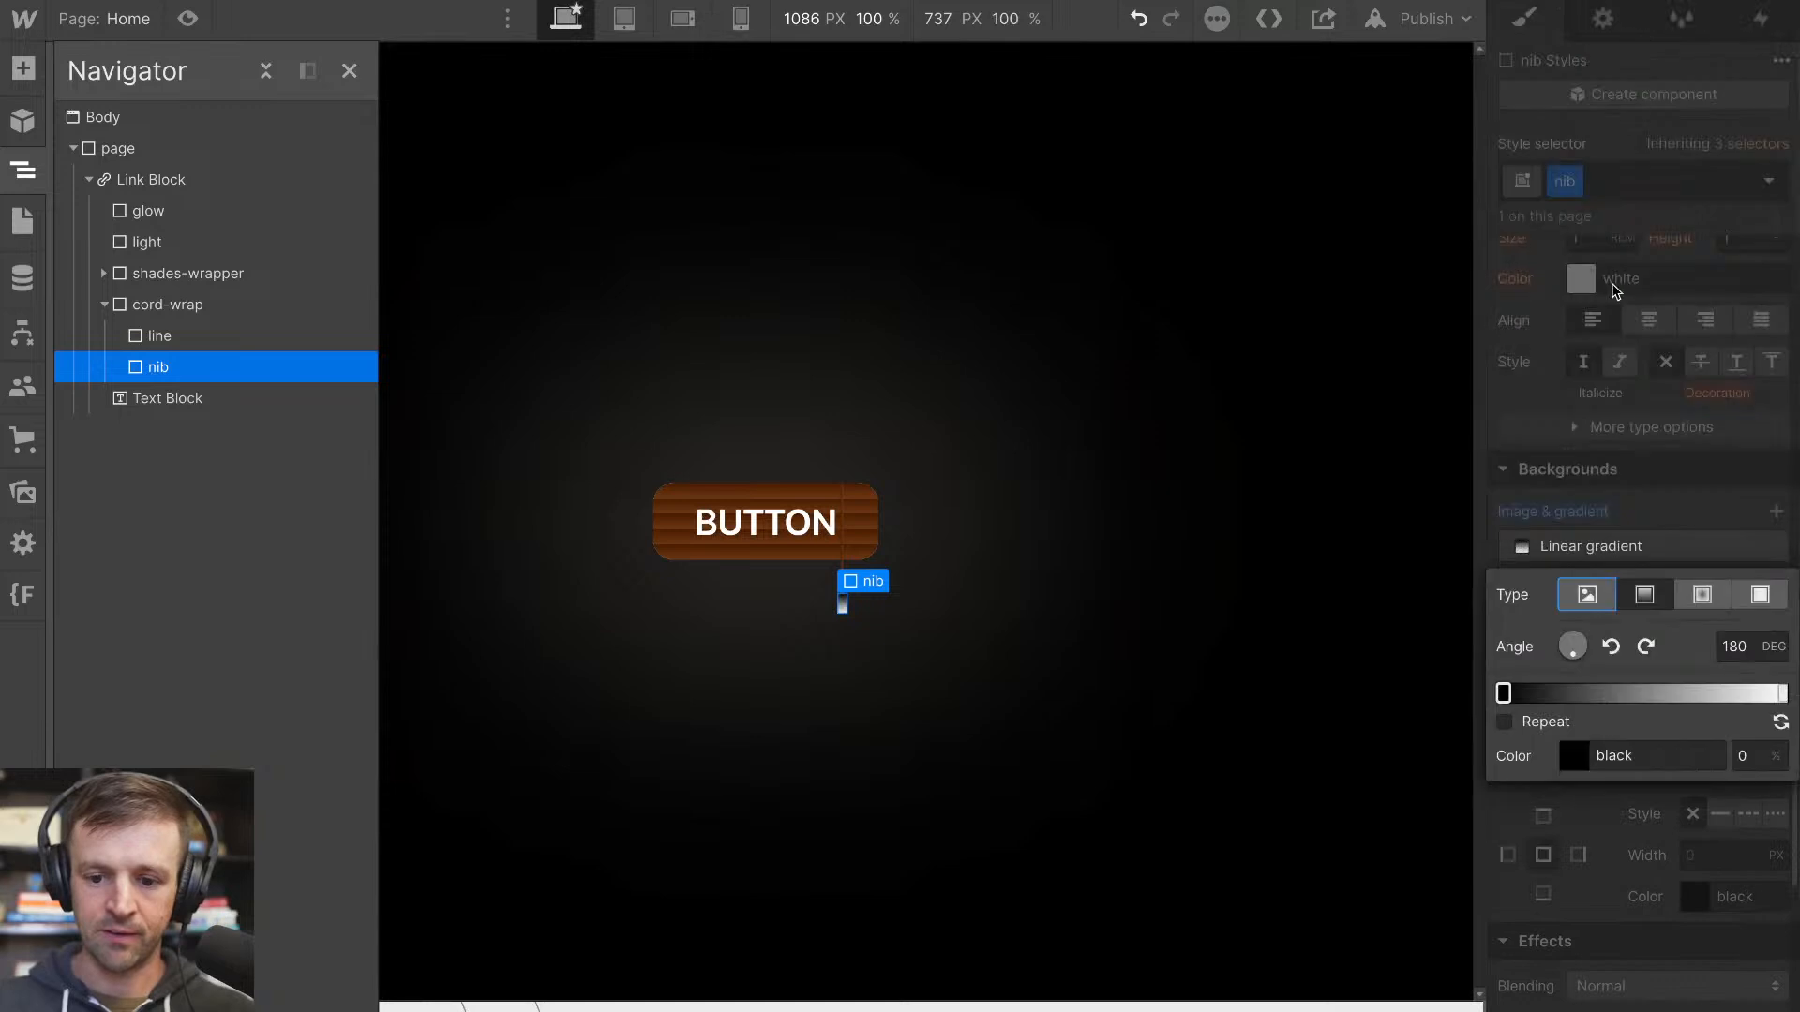
pyautogui.click(1502, 693)
pyautogui.click(1517, 509)
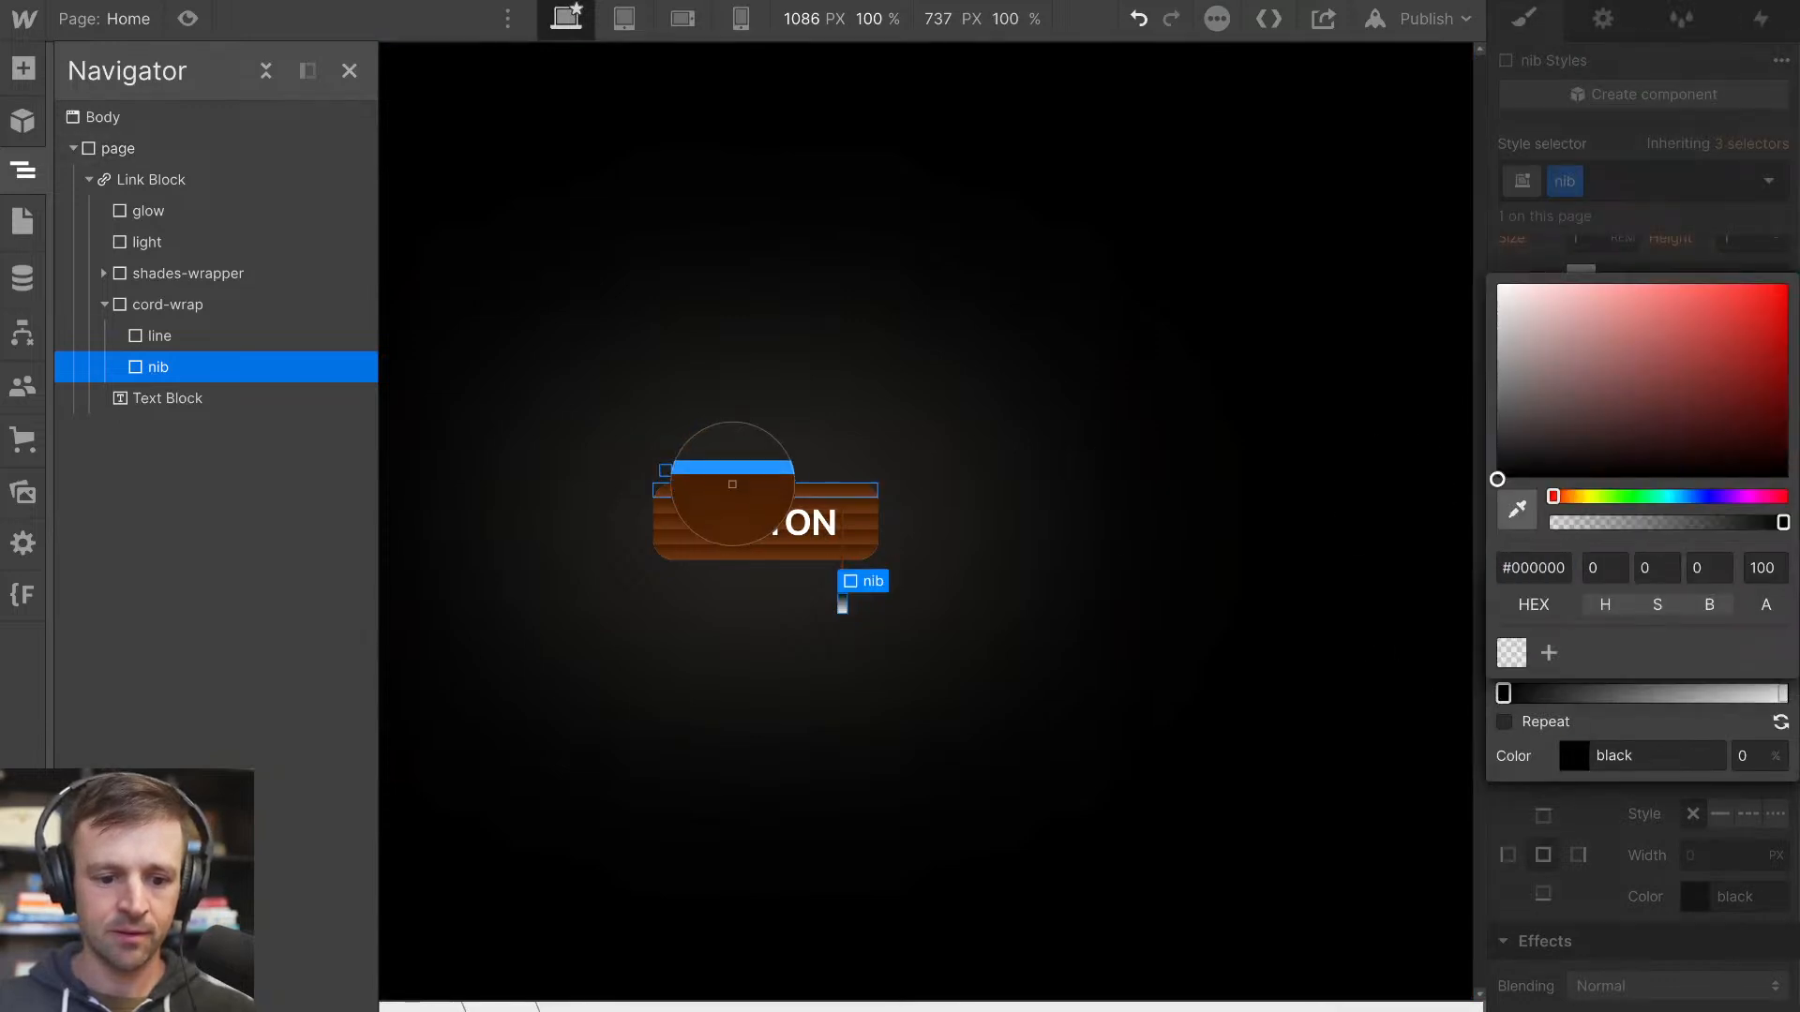
pyautogui.click(732, 468)
# Set the end stop of the nib's gradient to #6b3613, sampled from the lighter brown at the button's lower edge
pyautogui.click(1783, 695)
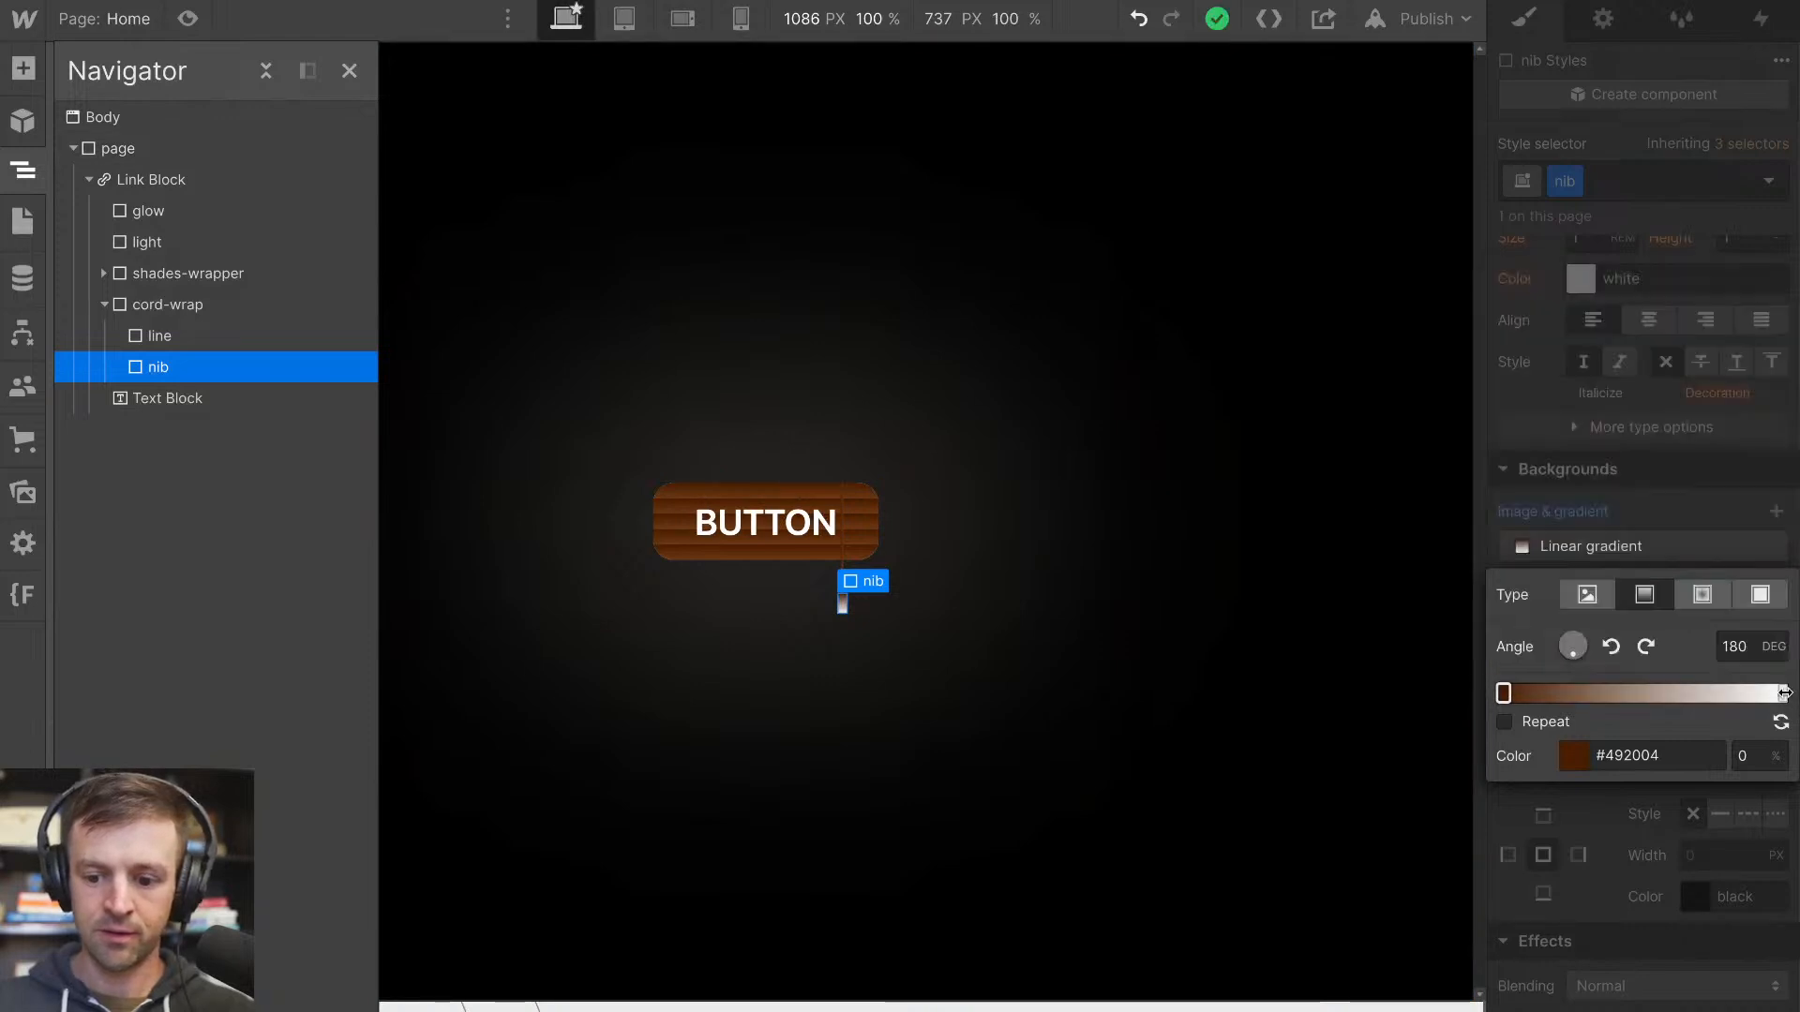
pyautogui.click(1783, 694)
pyautogui.click(1519, 511)
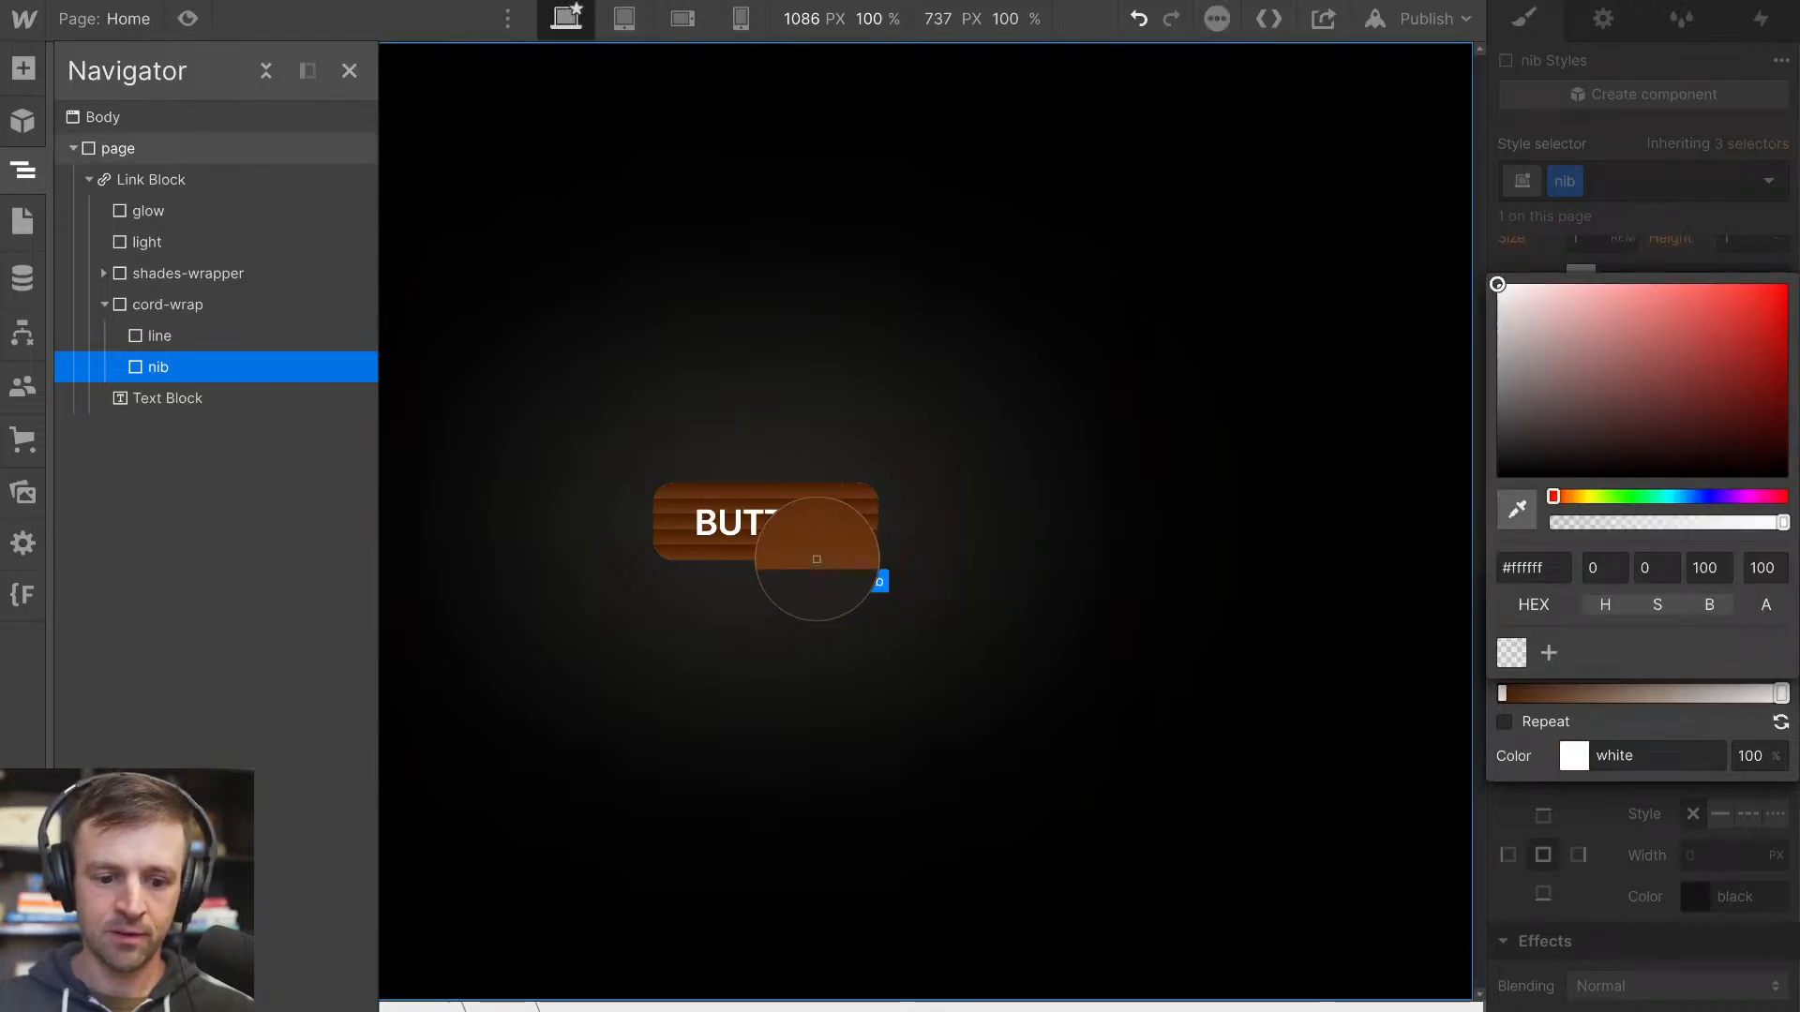
pyautogui.click(816, 560)
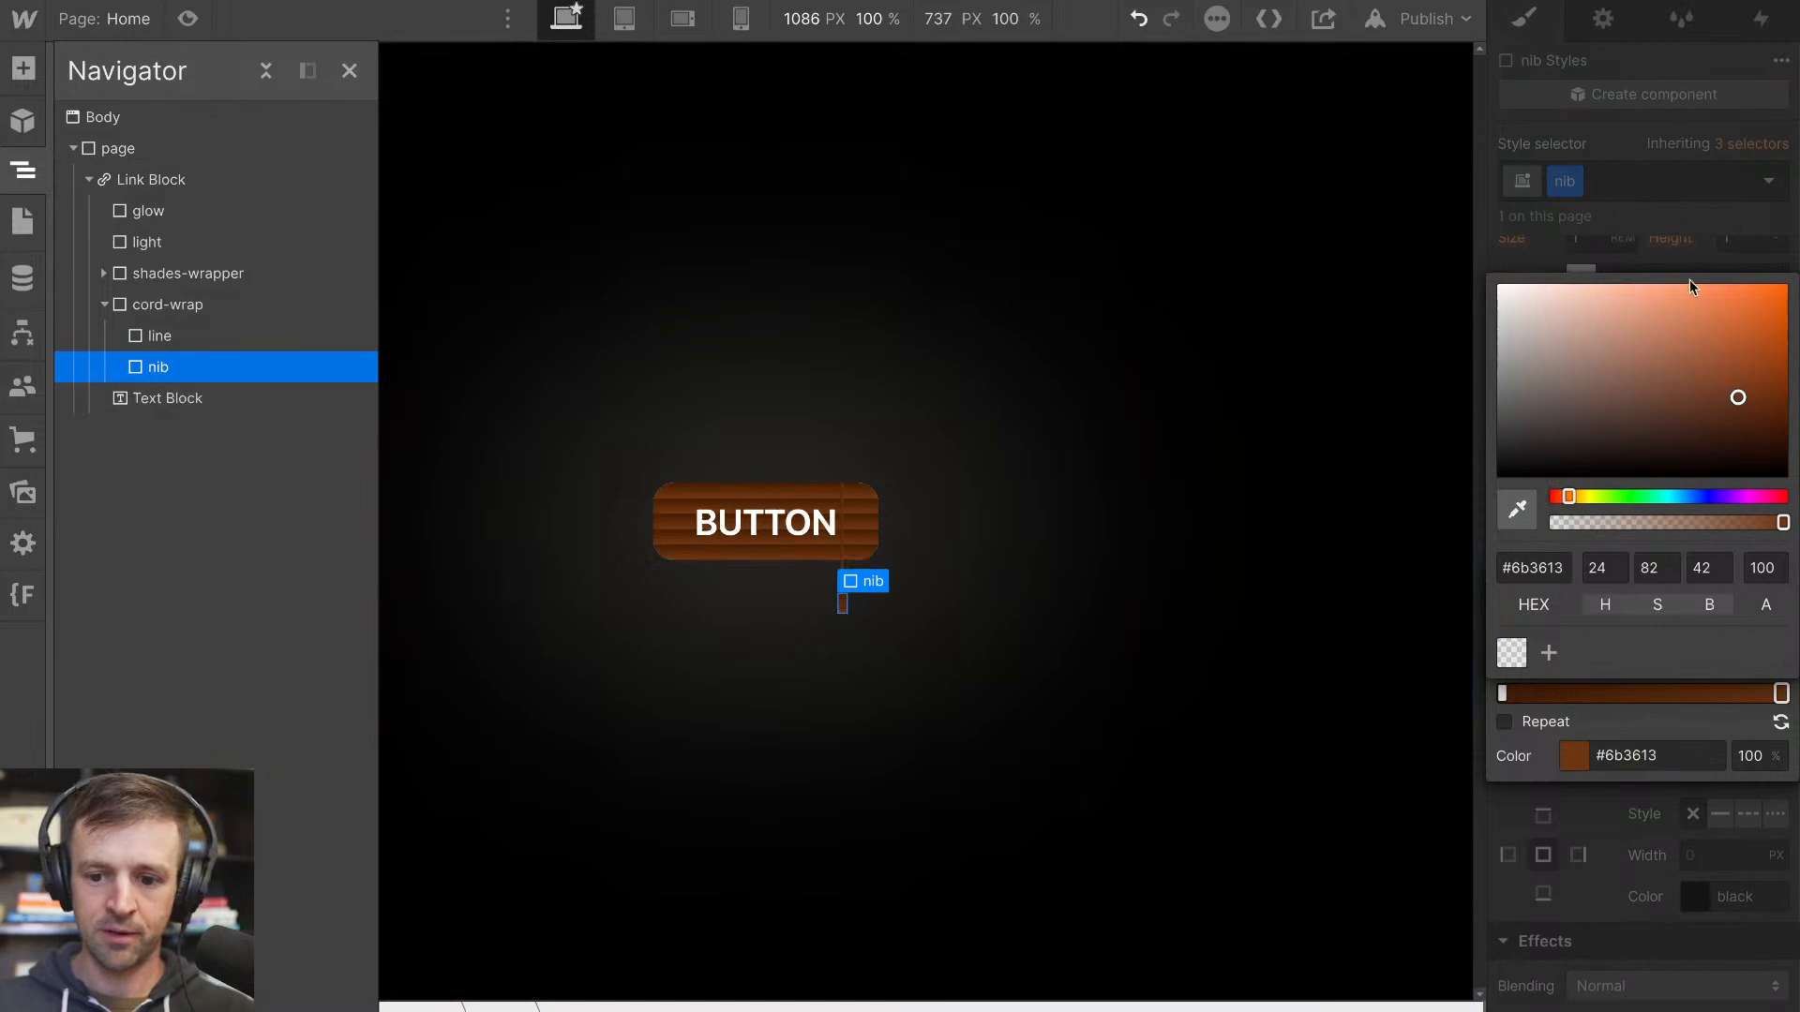
pyautogui.click(1741, 720)
# Set the angle of the nib's linear gradient to 90 degrees and check the nib on the canvas
pyautogui.click(1743, 639)
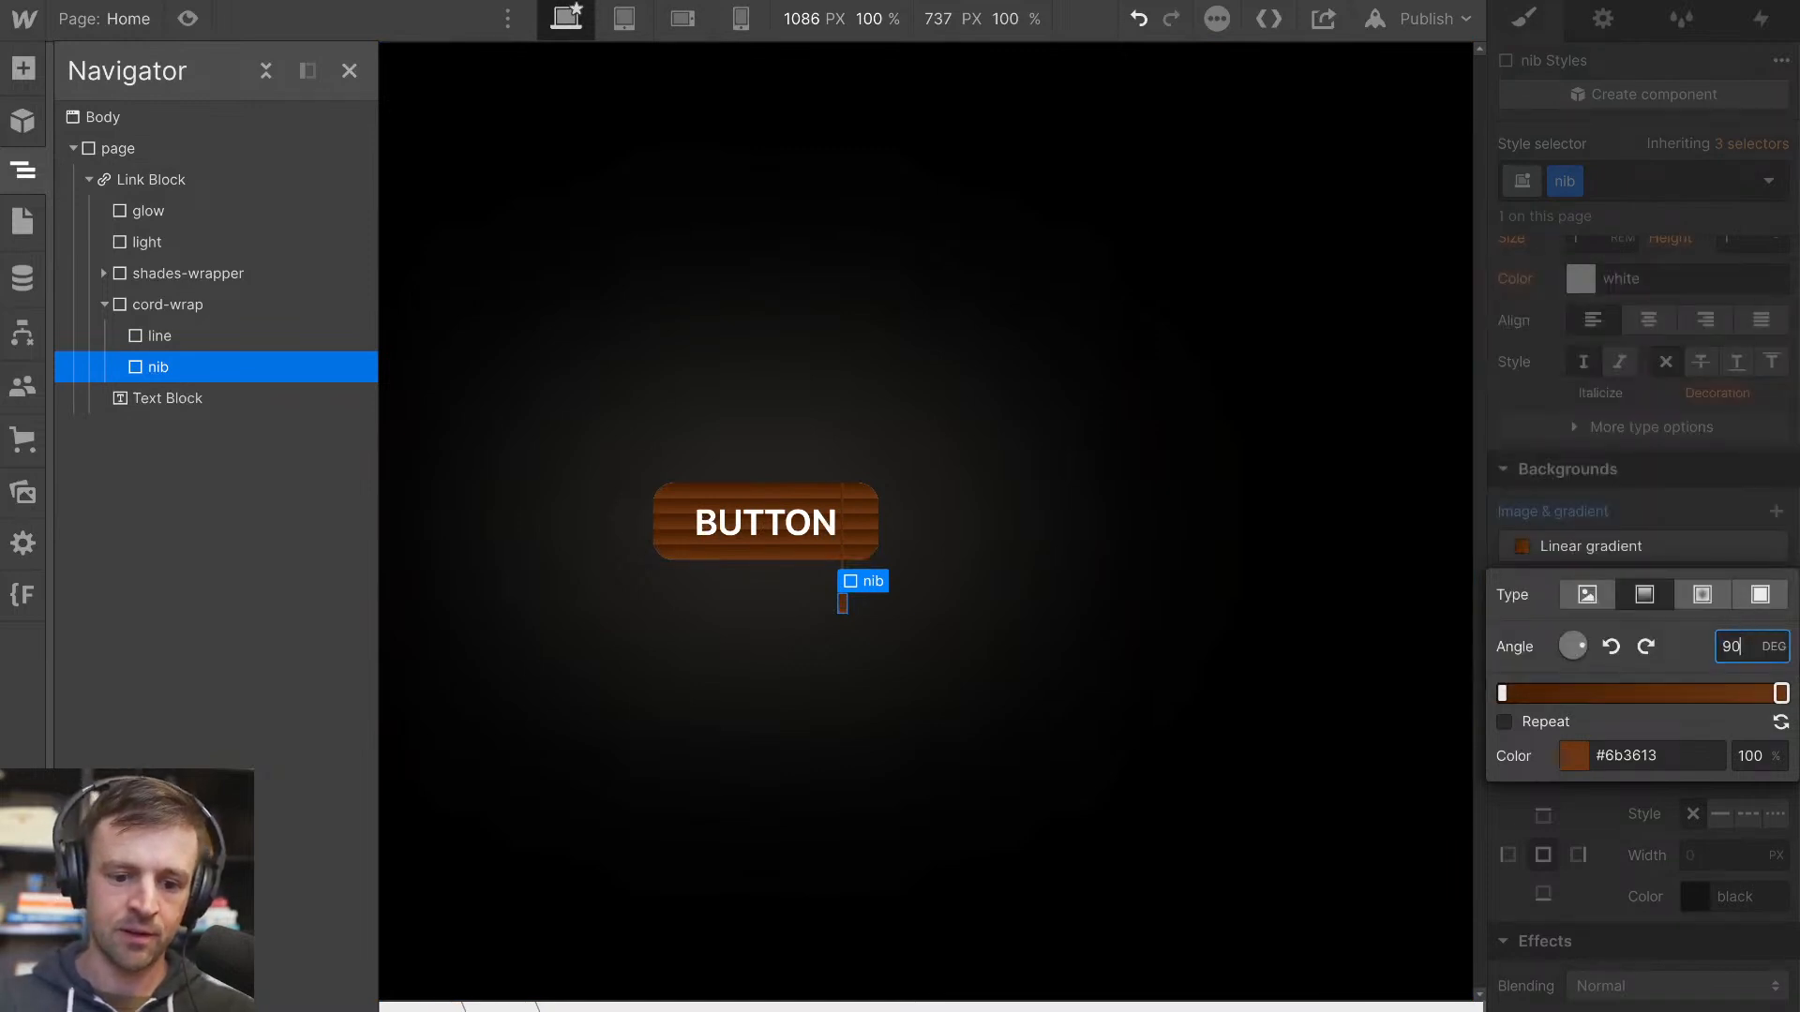
pyautogui.click(1635, 485)
pyautogui.click(886, 616)
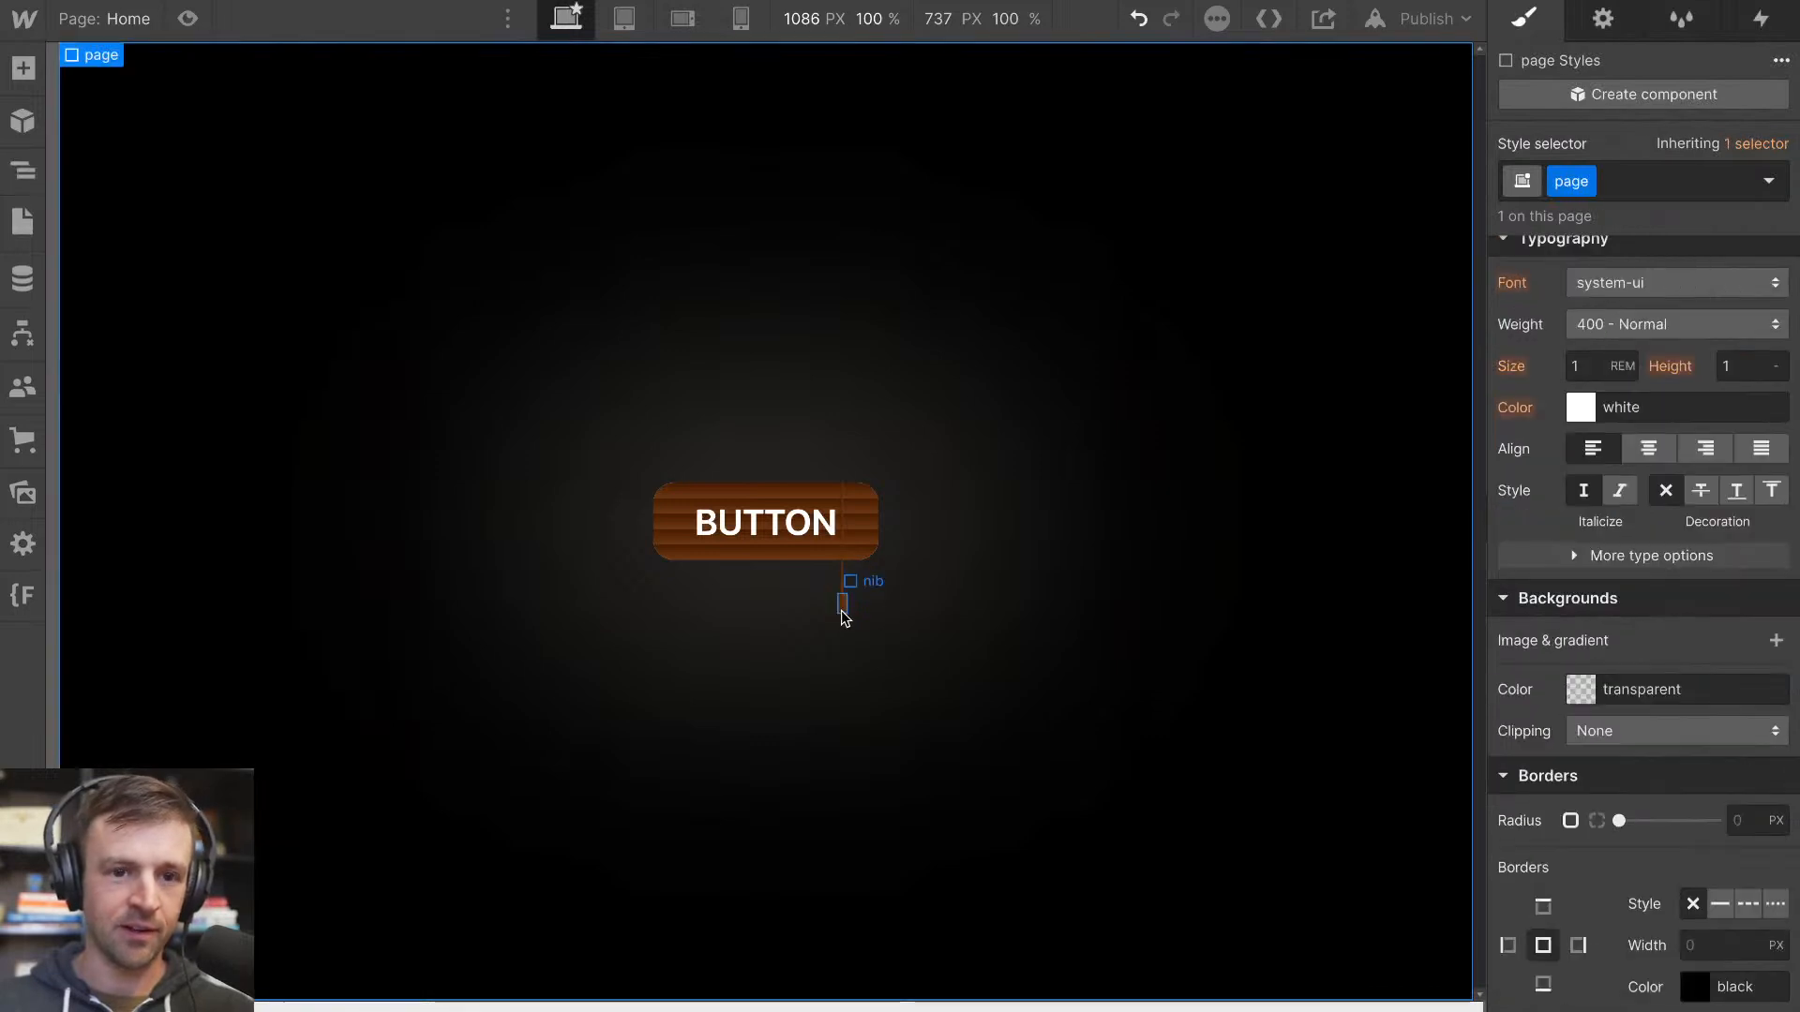
pyautogui.click(844, 605)
pyautogui.click(950, 622)
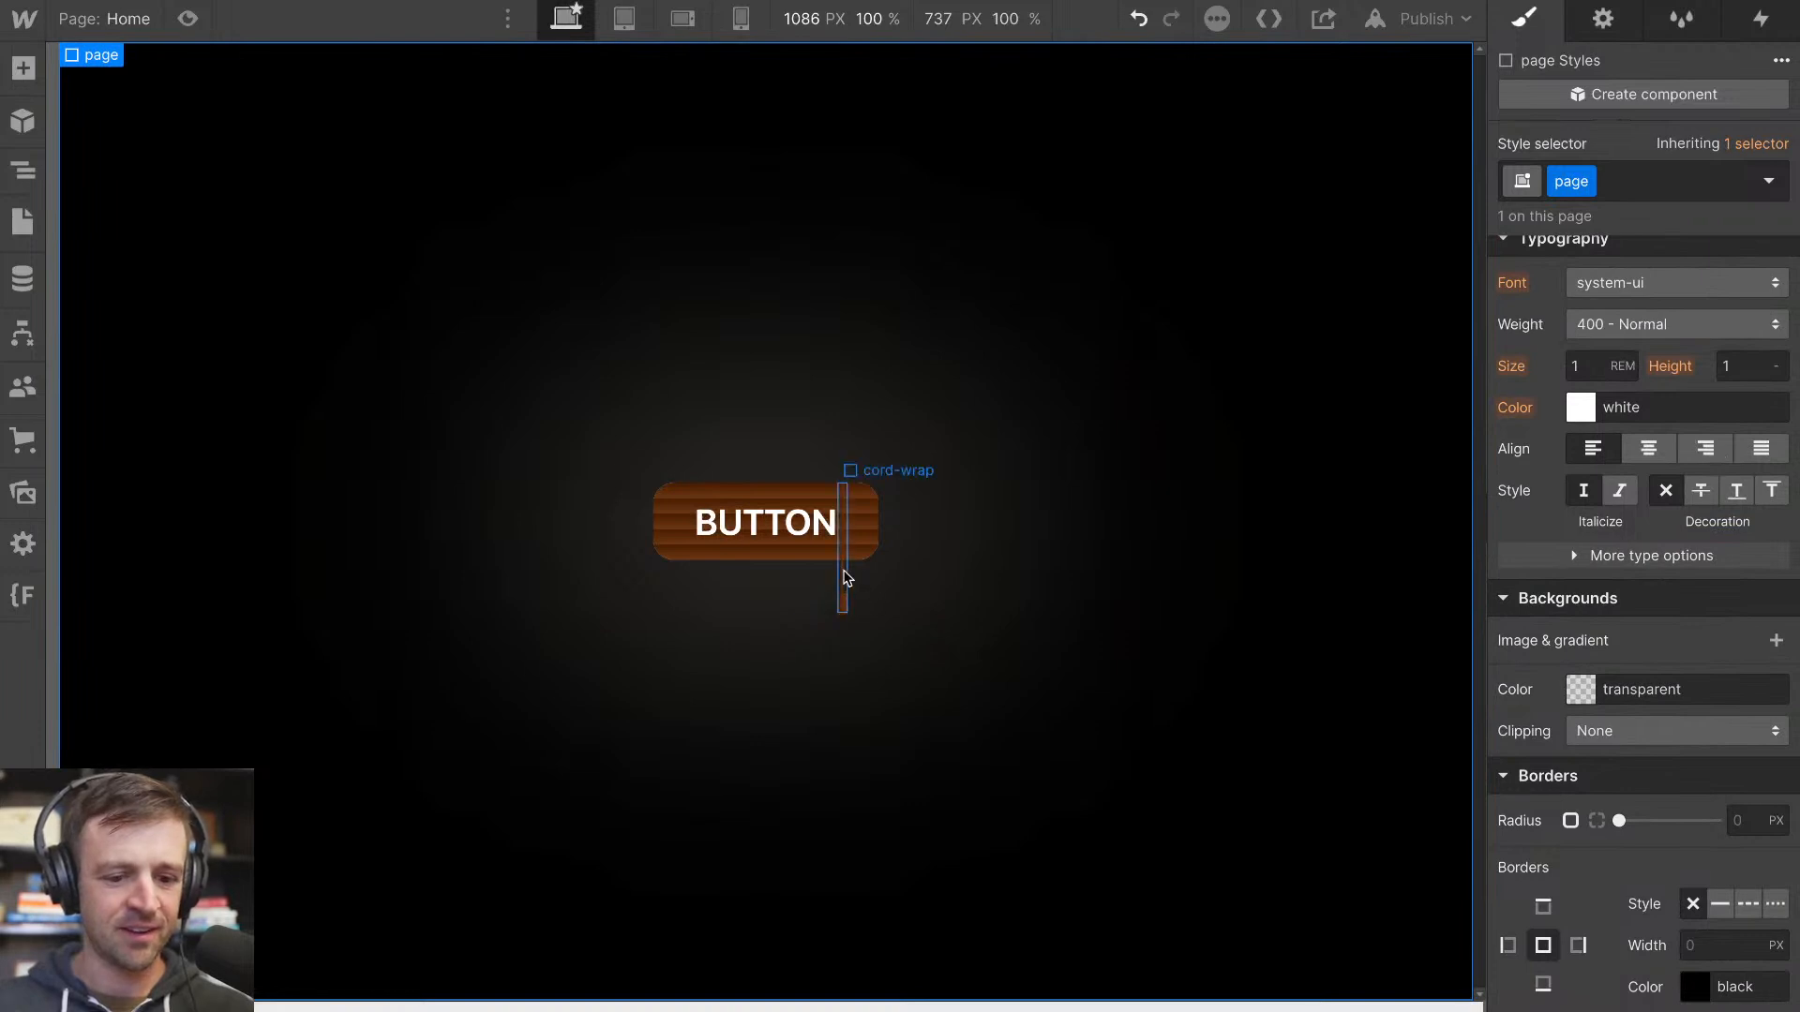
# Reduce the right offset of the absolutely positioned cord-wrap so the cord sits closer to the button's right edge
pyautogui.click(842, 582)
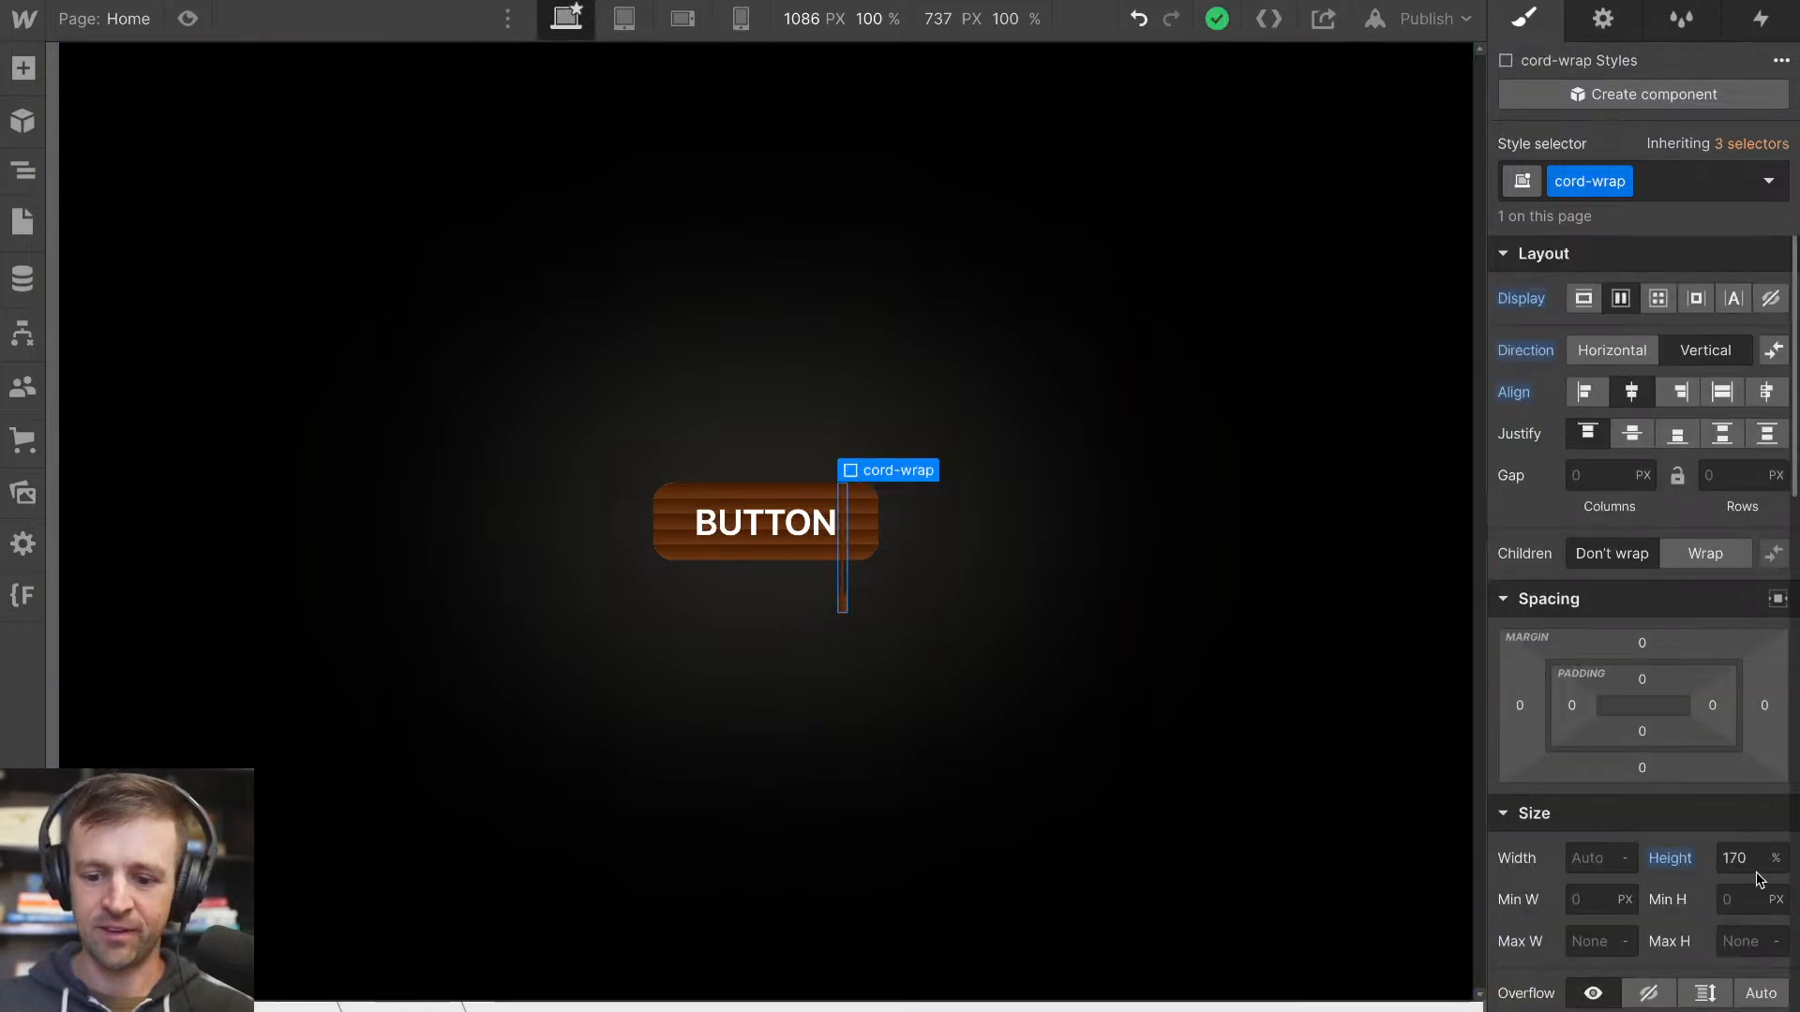
pyautogui.click(25, 184)
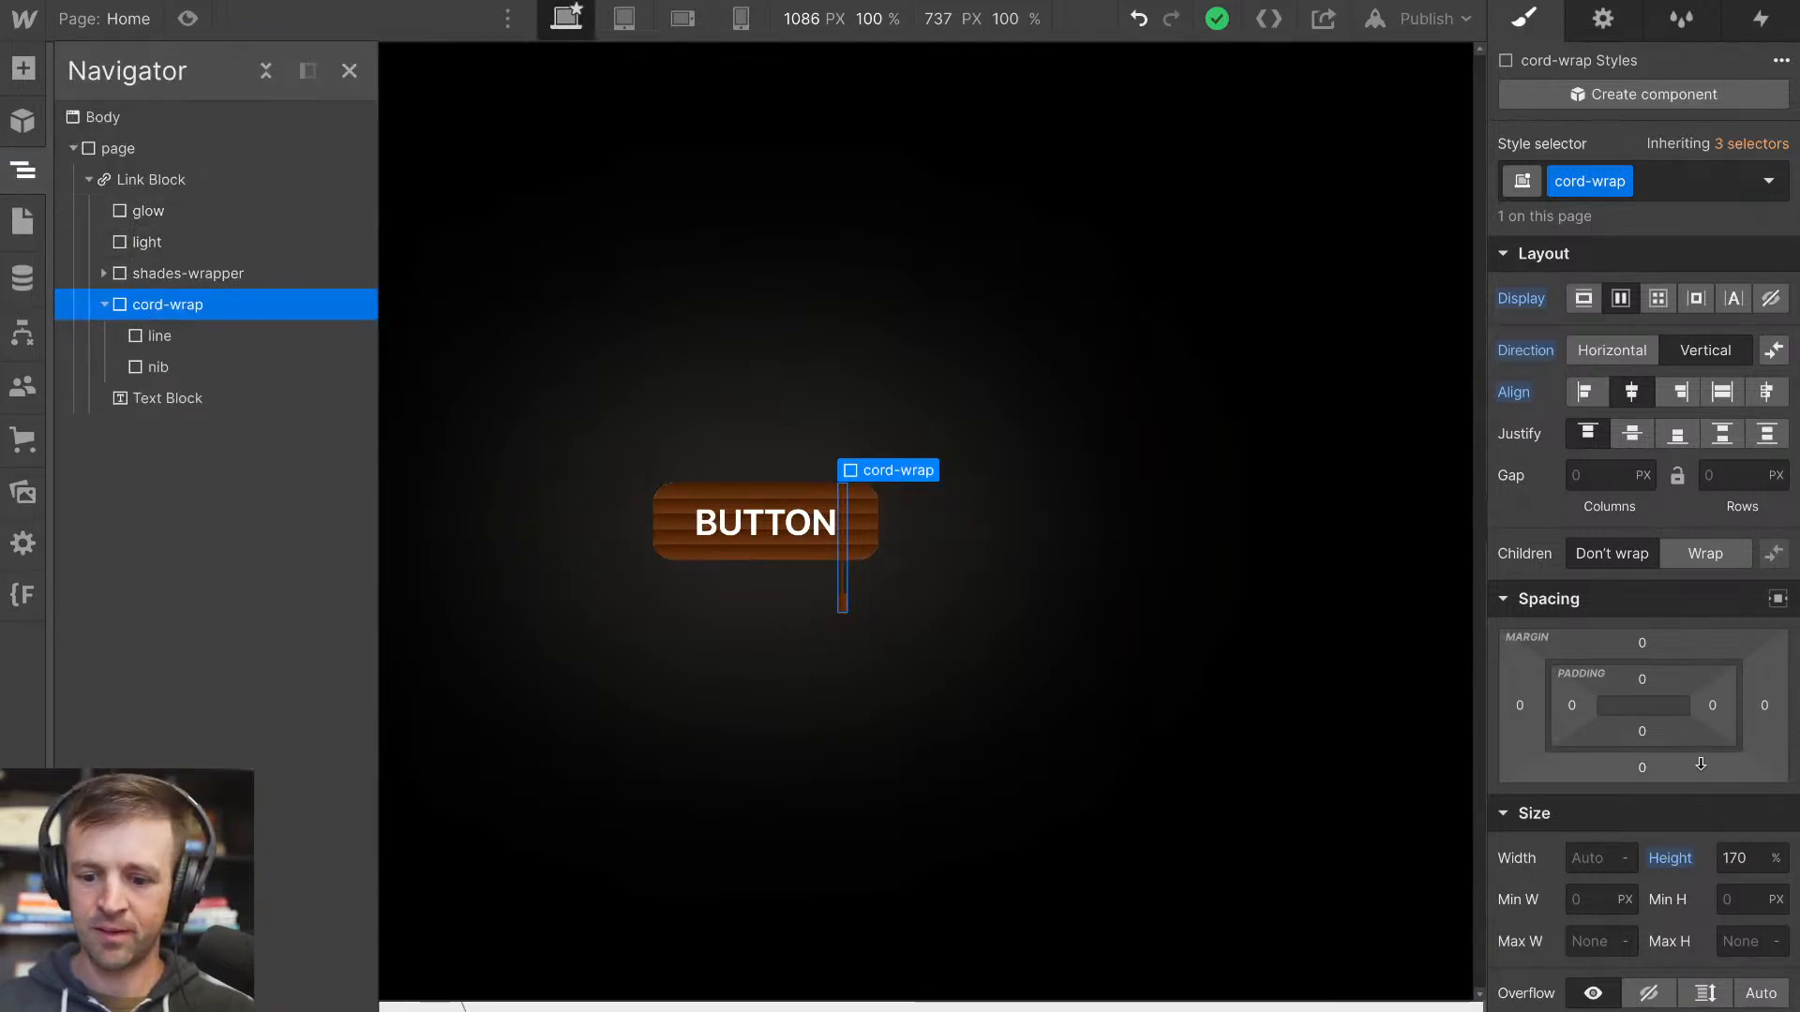
pyautogui.click(104, 306)
pyautogui.scroll(-1, 1690, 610)
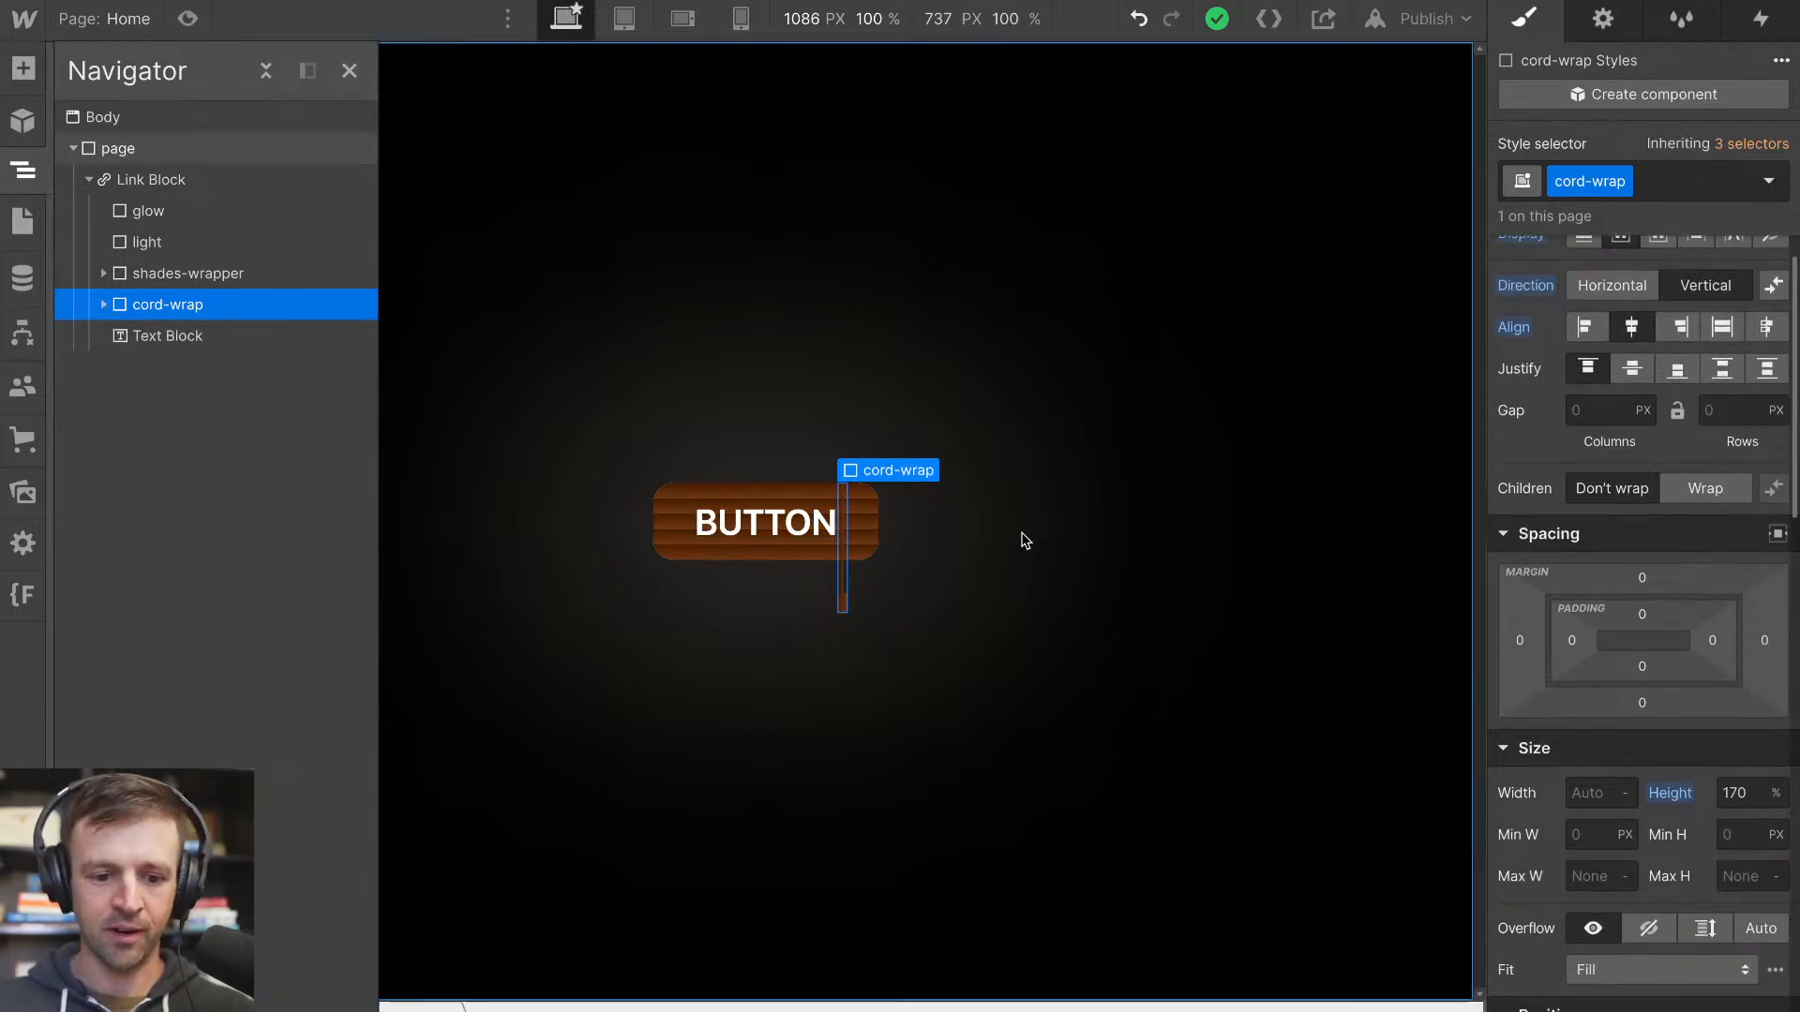
pyautogui.scroll(-5, 1781, 682)
pyautogui.click(1760, 672)
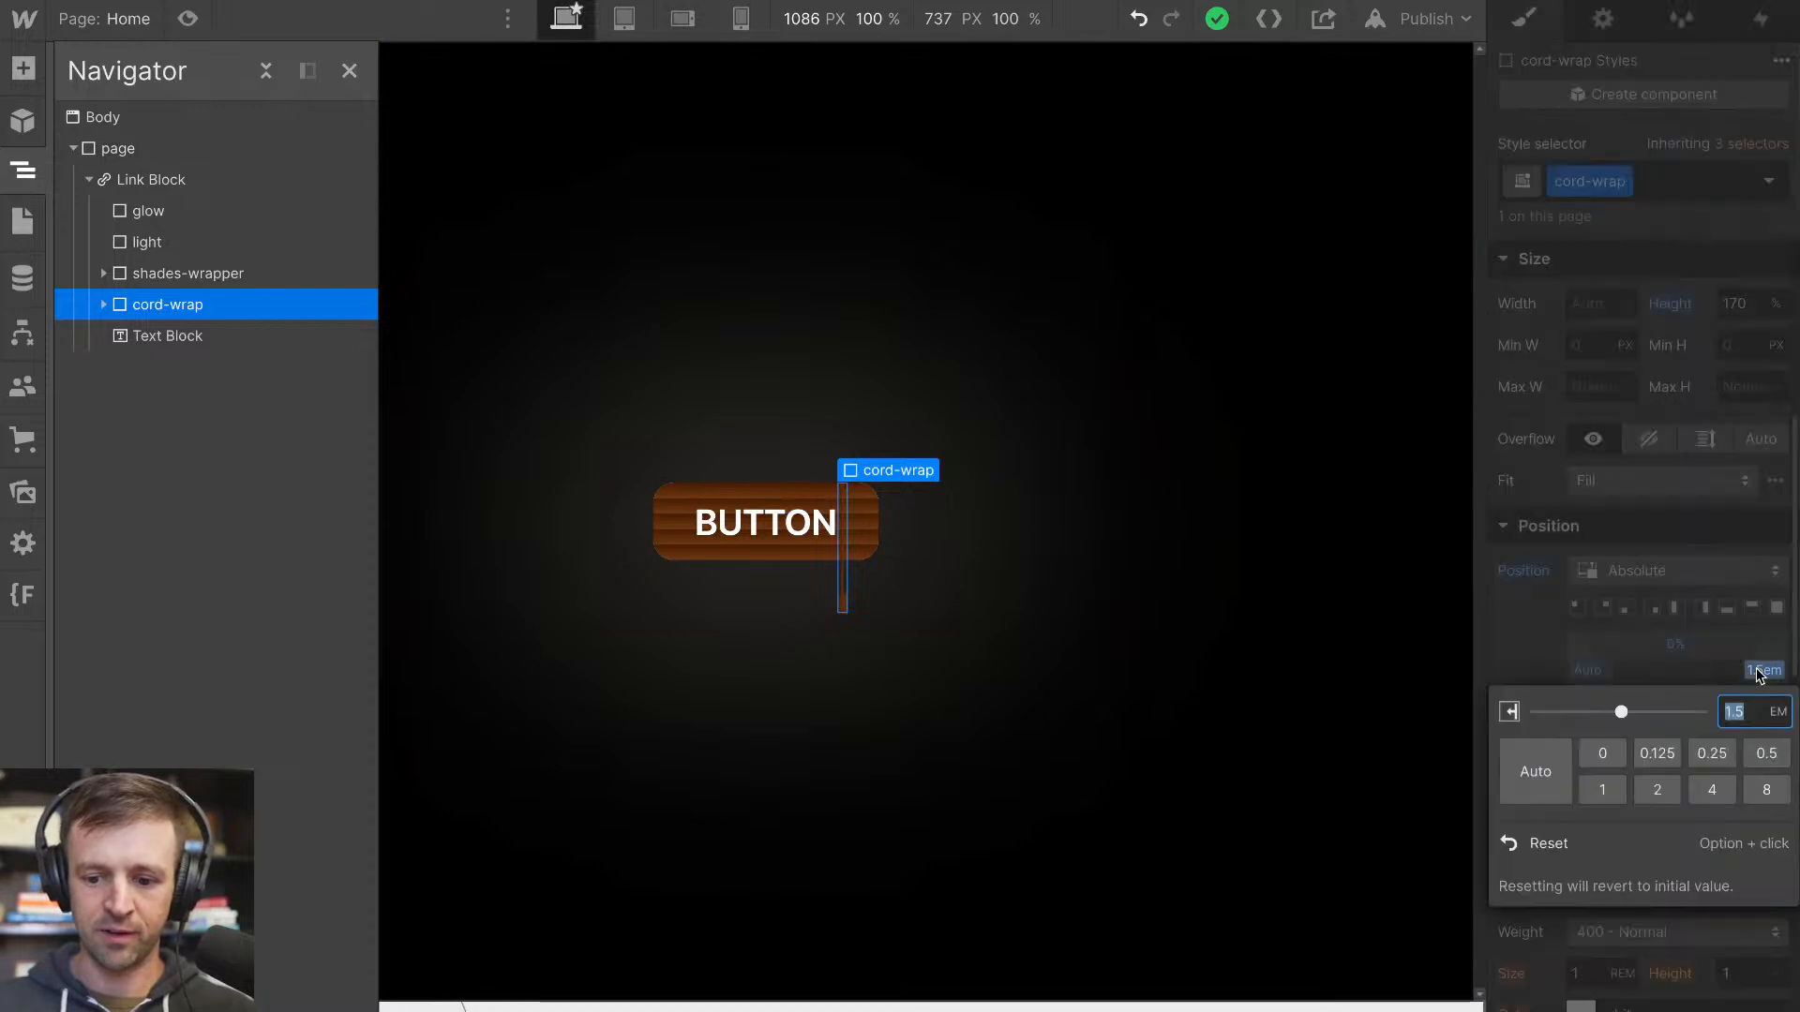
pyautogui.press('Return')
pyautogui.click(1234, 666)
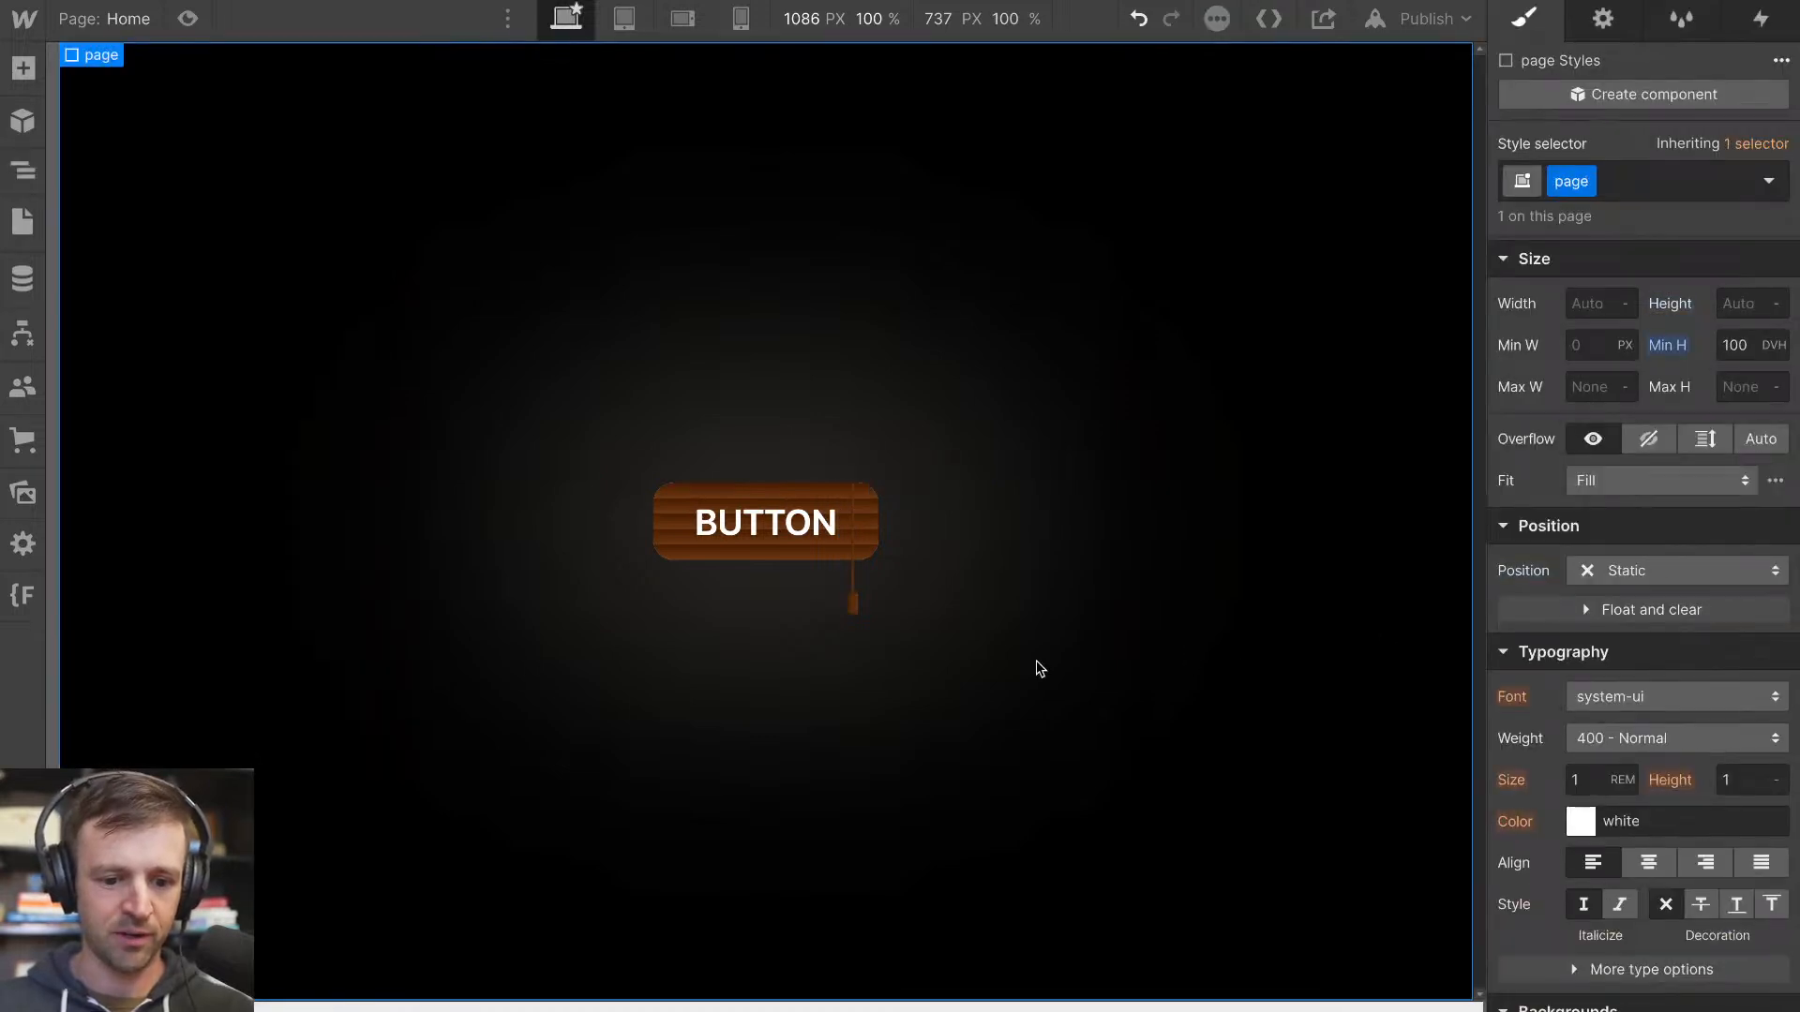
# Round only the nib's top-left and top-right corners with a 14 px radius each
pyautogui.click(854, 608)
pyautogui.scroll(-10, 1678, 673)
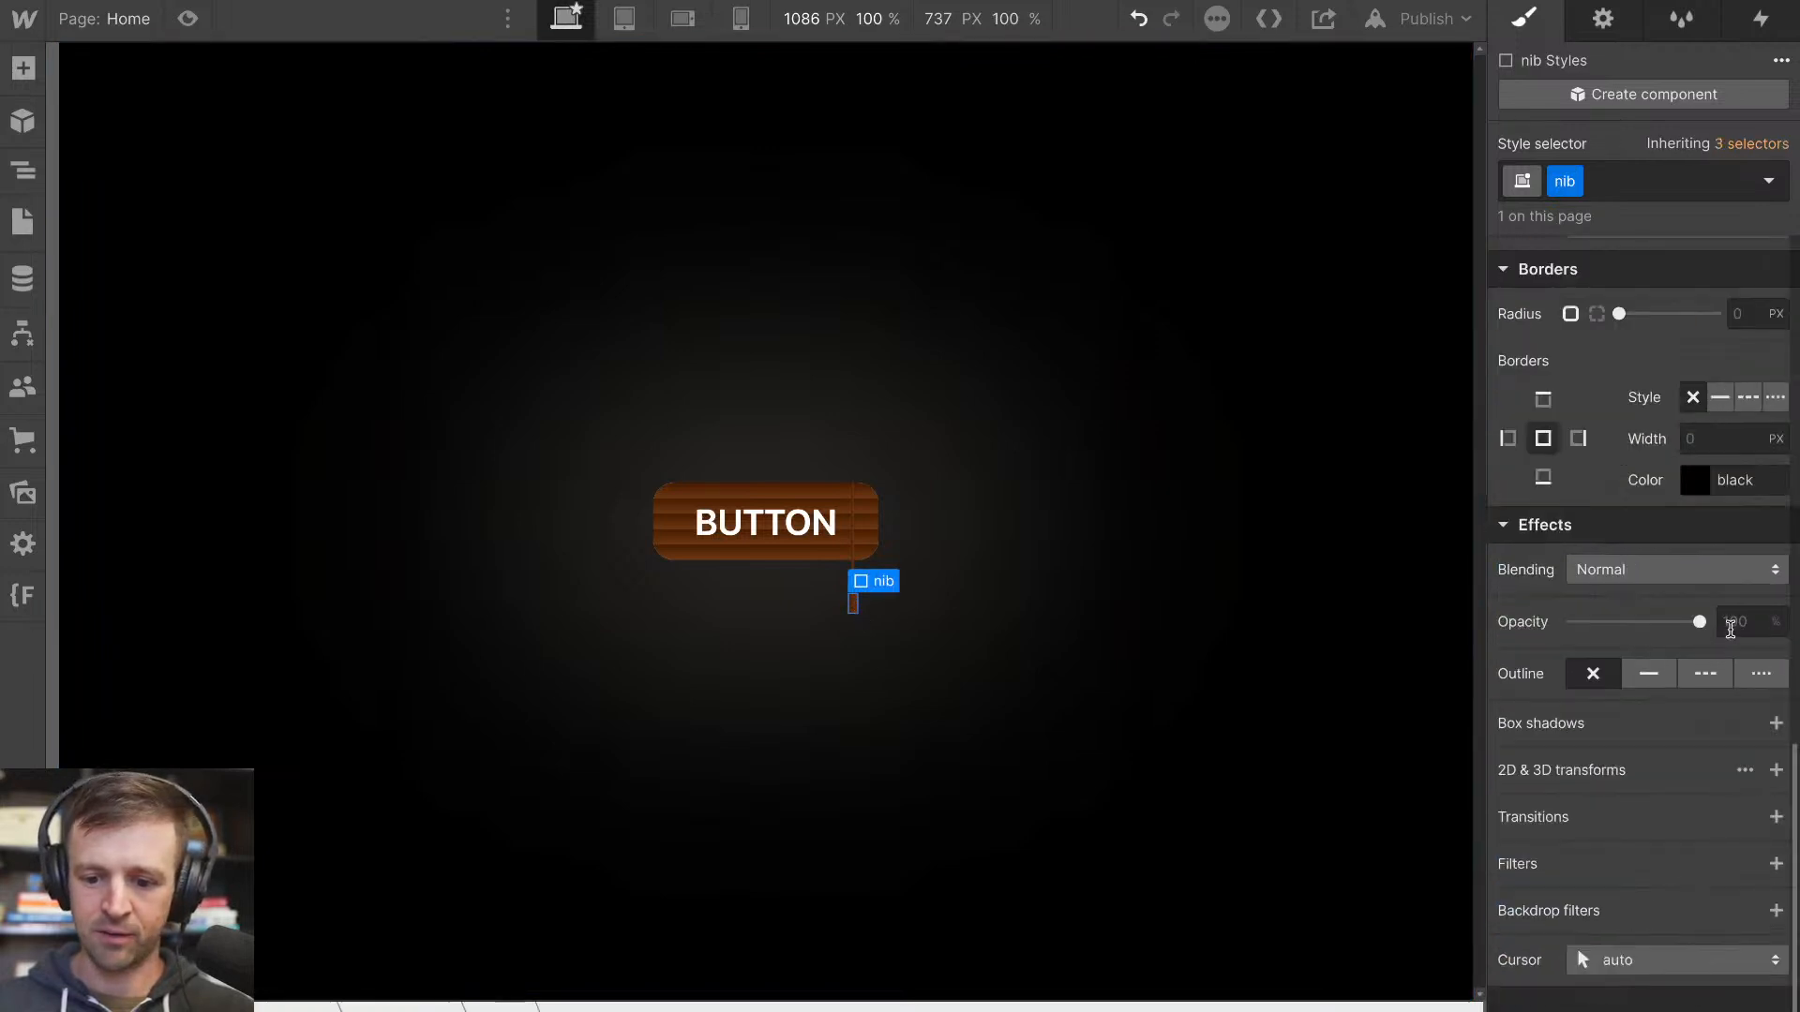
pyautogui.scroll(1, 1730, 628)
pyautogui.click(1596, 379)
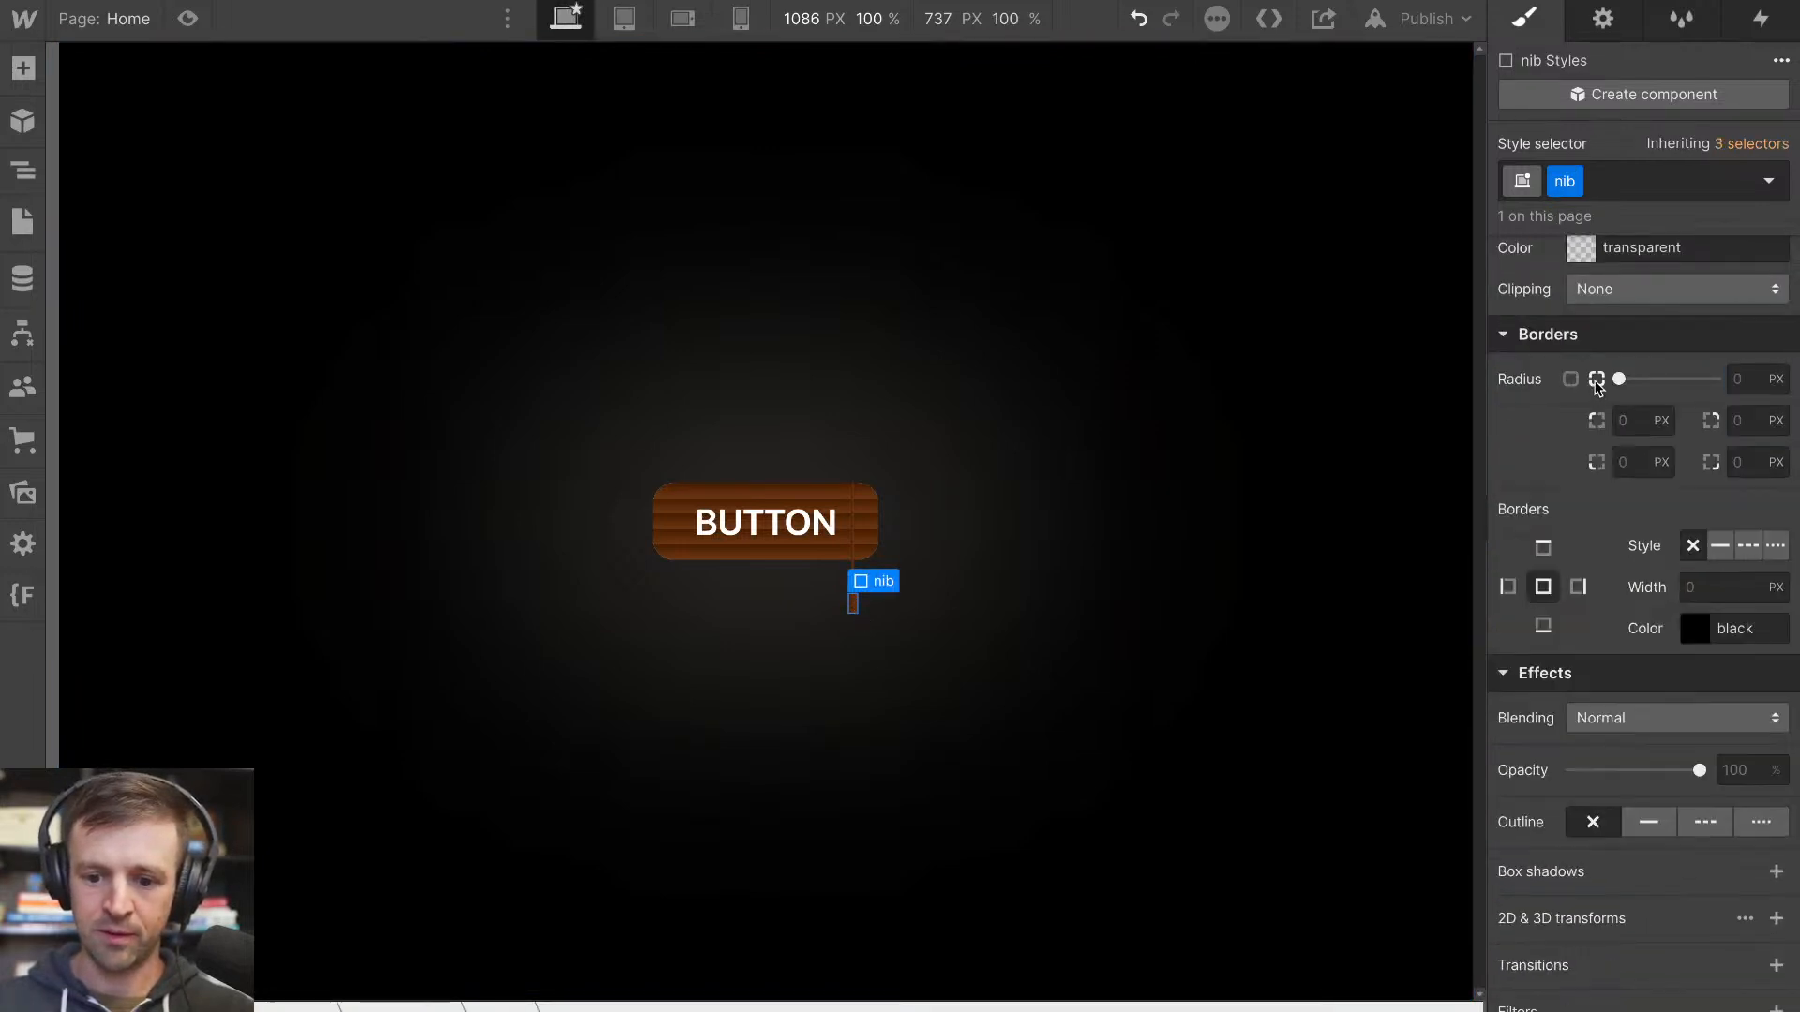
pyautogui.click(1627, 422)
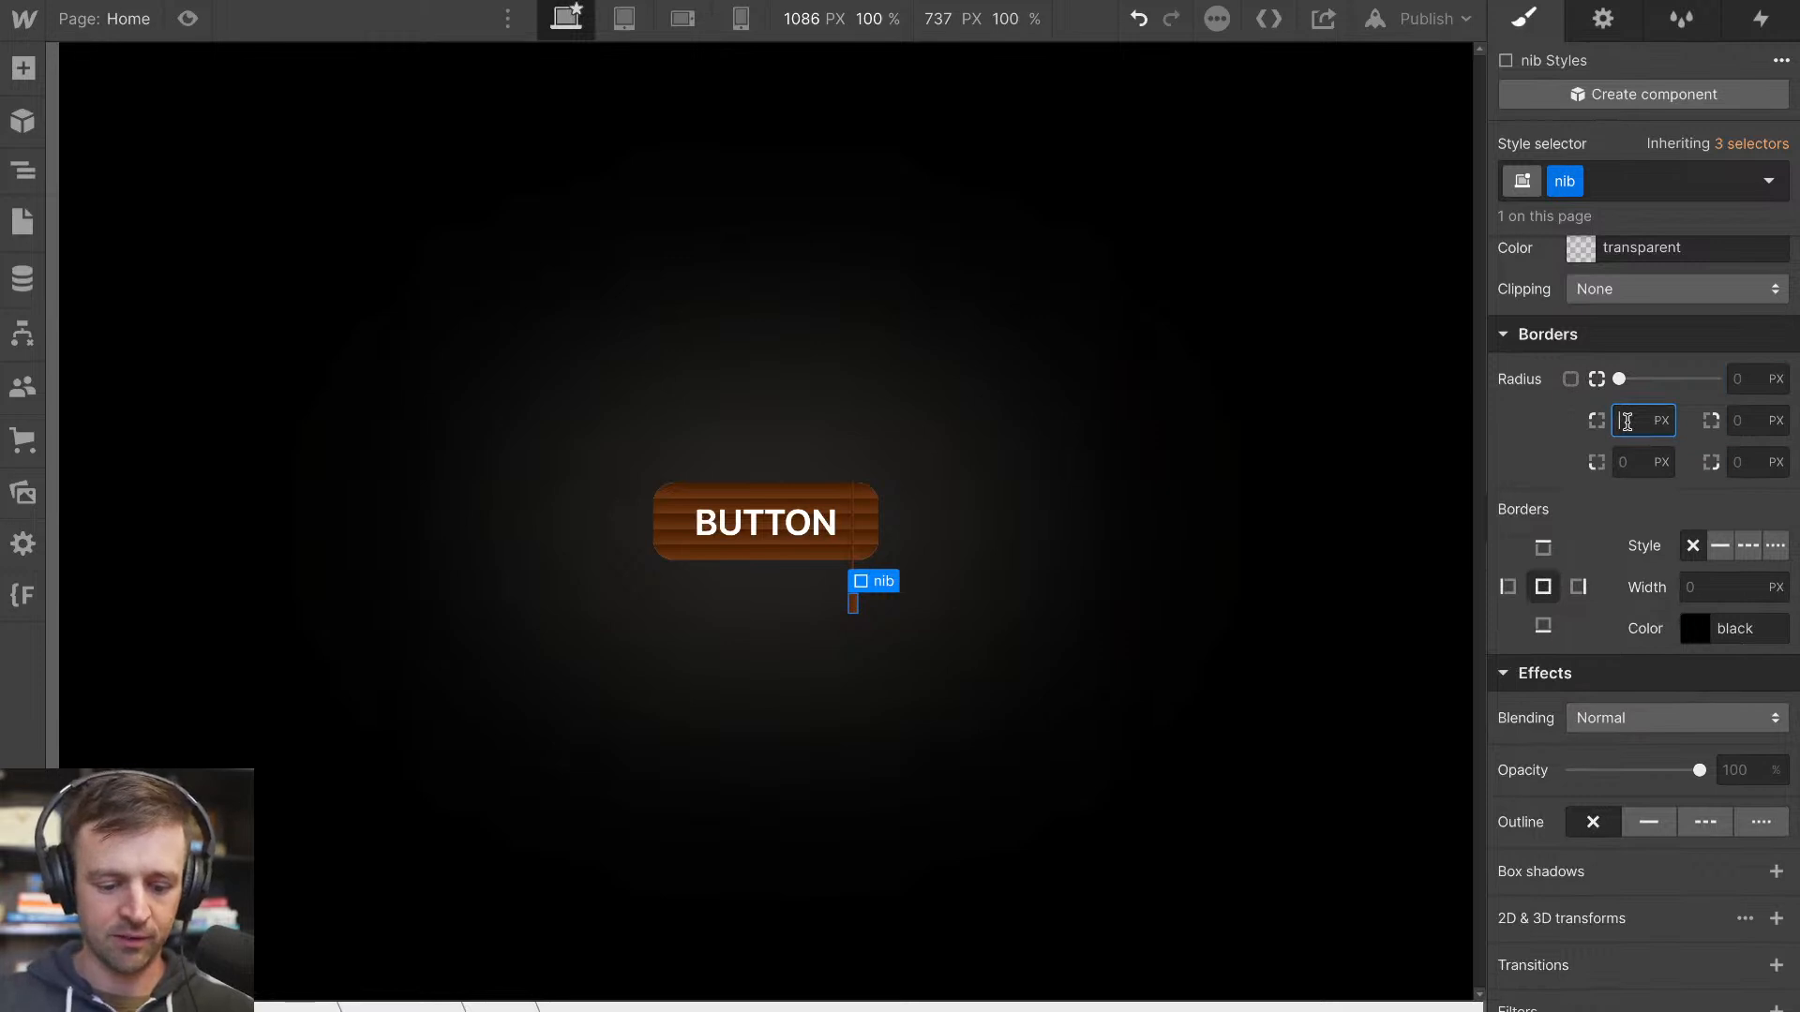
pyautogui.write('14')
pyautogui.press('Tab')
pyautogui.write('14')
pyautogui.click(1269, 518)
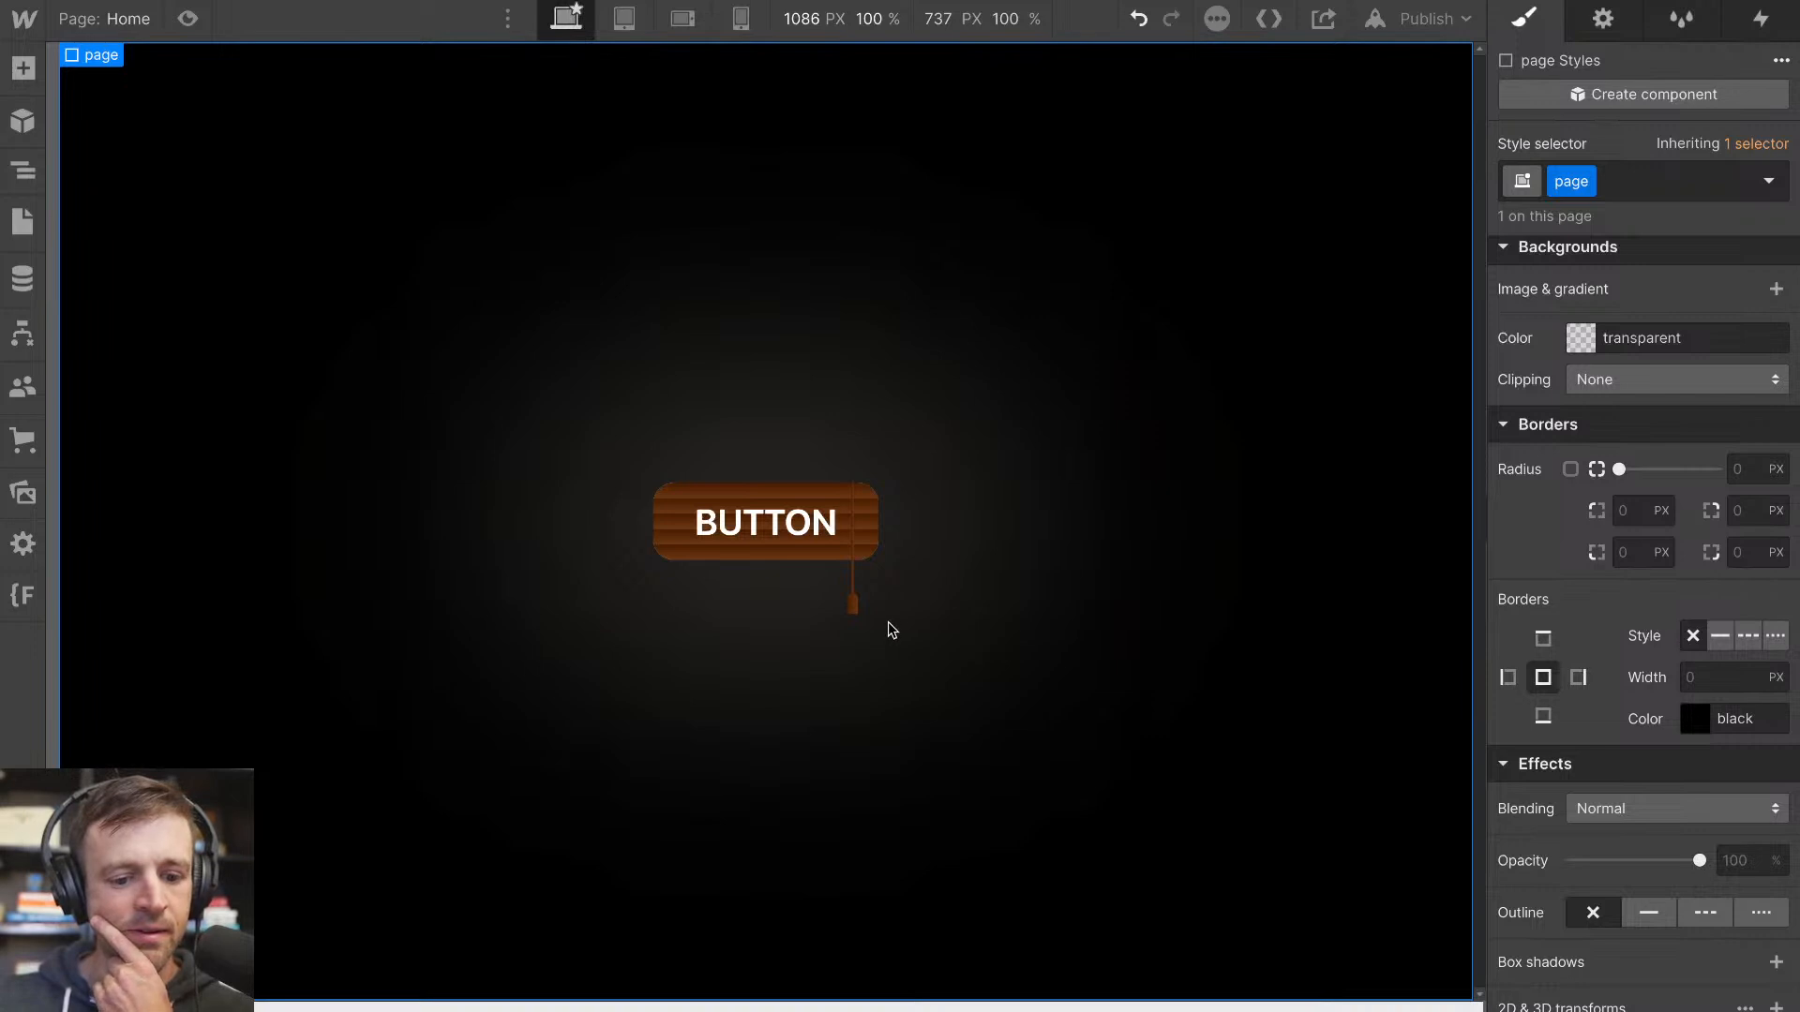
# Reverse the nib's linear gradient by setting its angle to -90 degrees
pyautogui.click(849, 611)
pyautogui.scroll(2, 1602, 441)
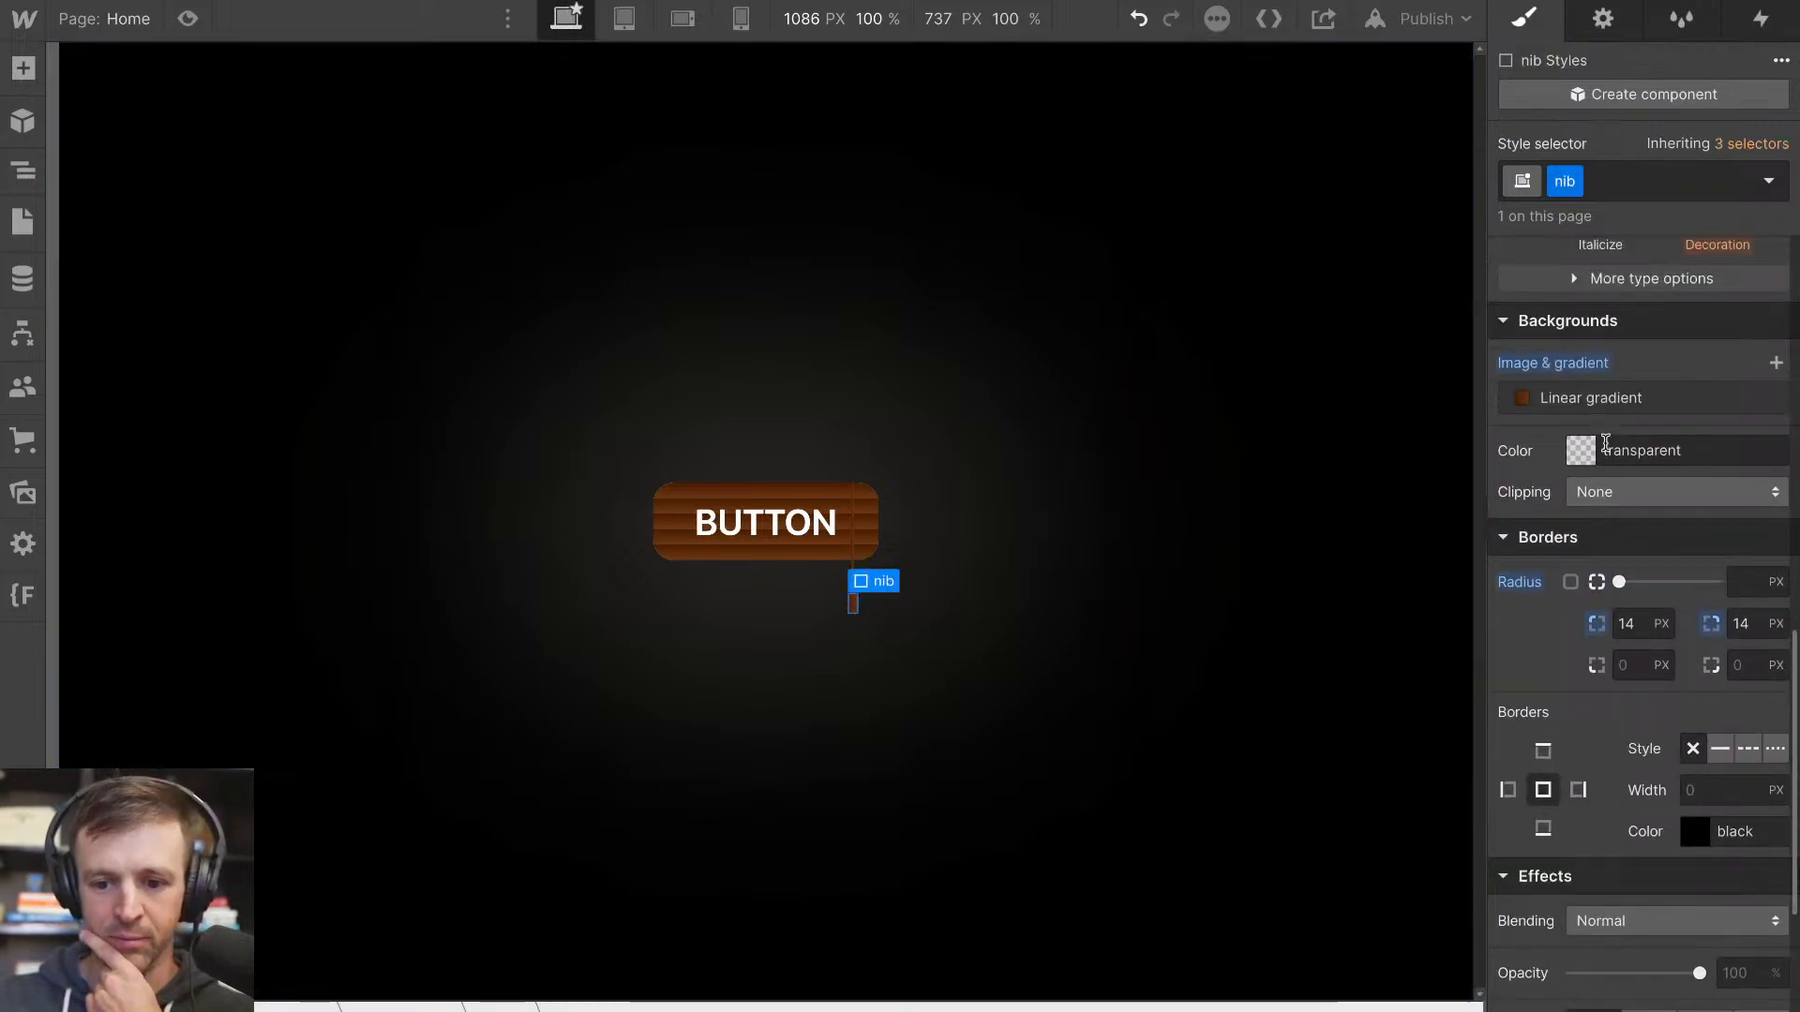
pyautogui.click(1595, 399)
pyautogui.click(1734, 497)
pyautogui.write('-90')
pyautogui.press('Return')
pyautogui.click(1350, 474)
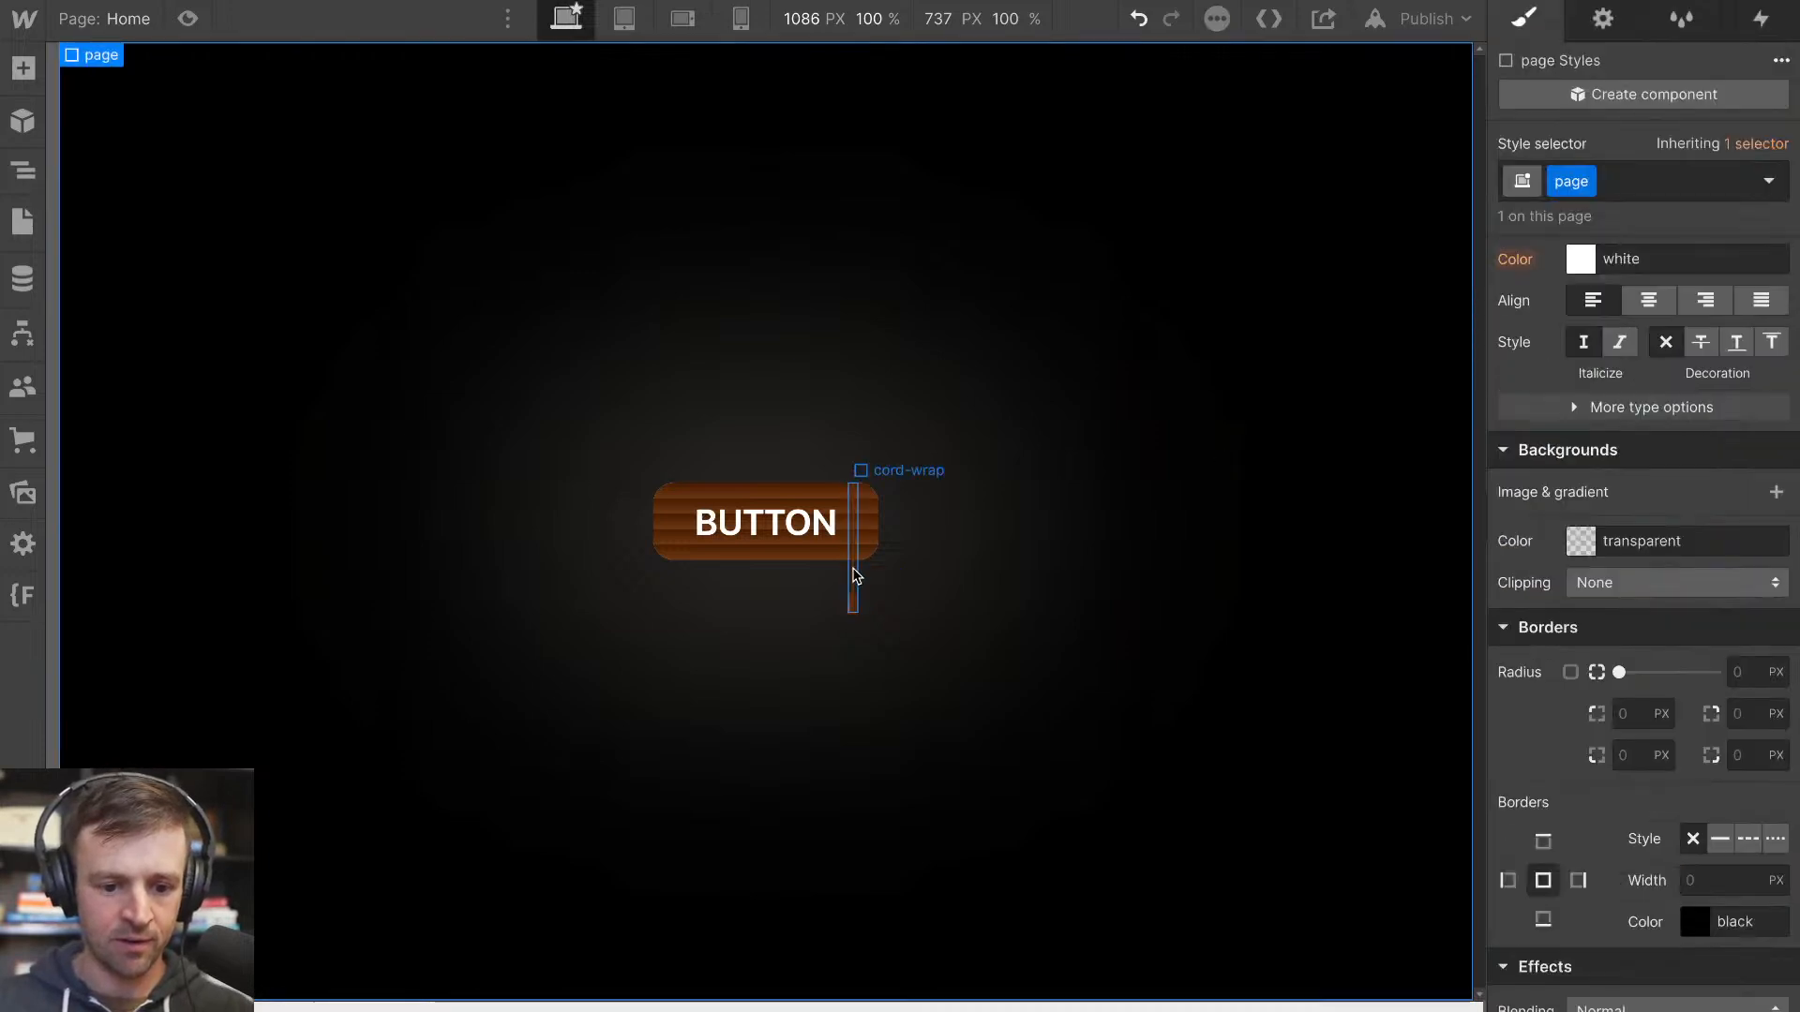
# Reverse the line's linear gradient by setting its angle to -90 degrees
pyautogui.click(852, 572)
pyautogui.click(853, 576)
pyautogui.scroll(-3, 1553, 425)
pyautogui.click(1643, 398)
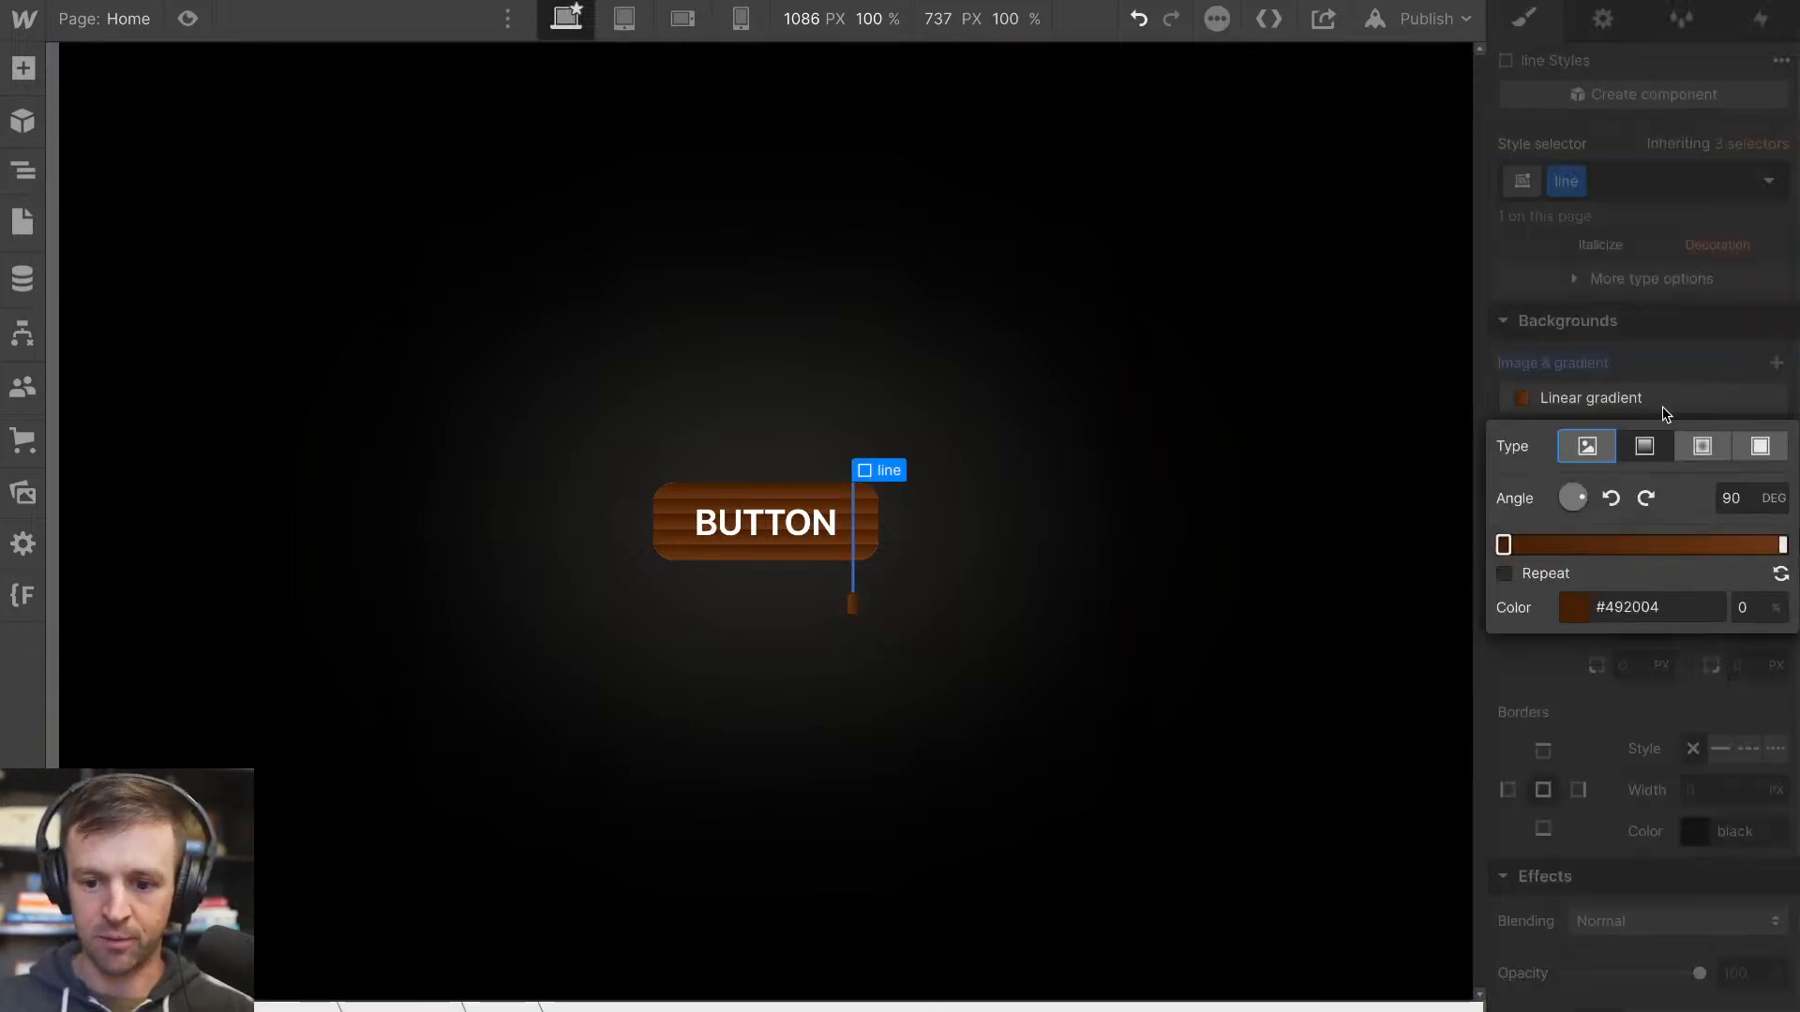
pyautogui.write('-90')
pyautogui.press('Return')
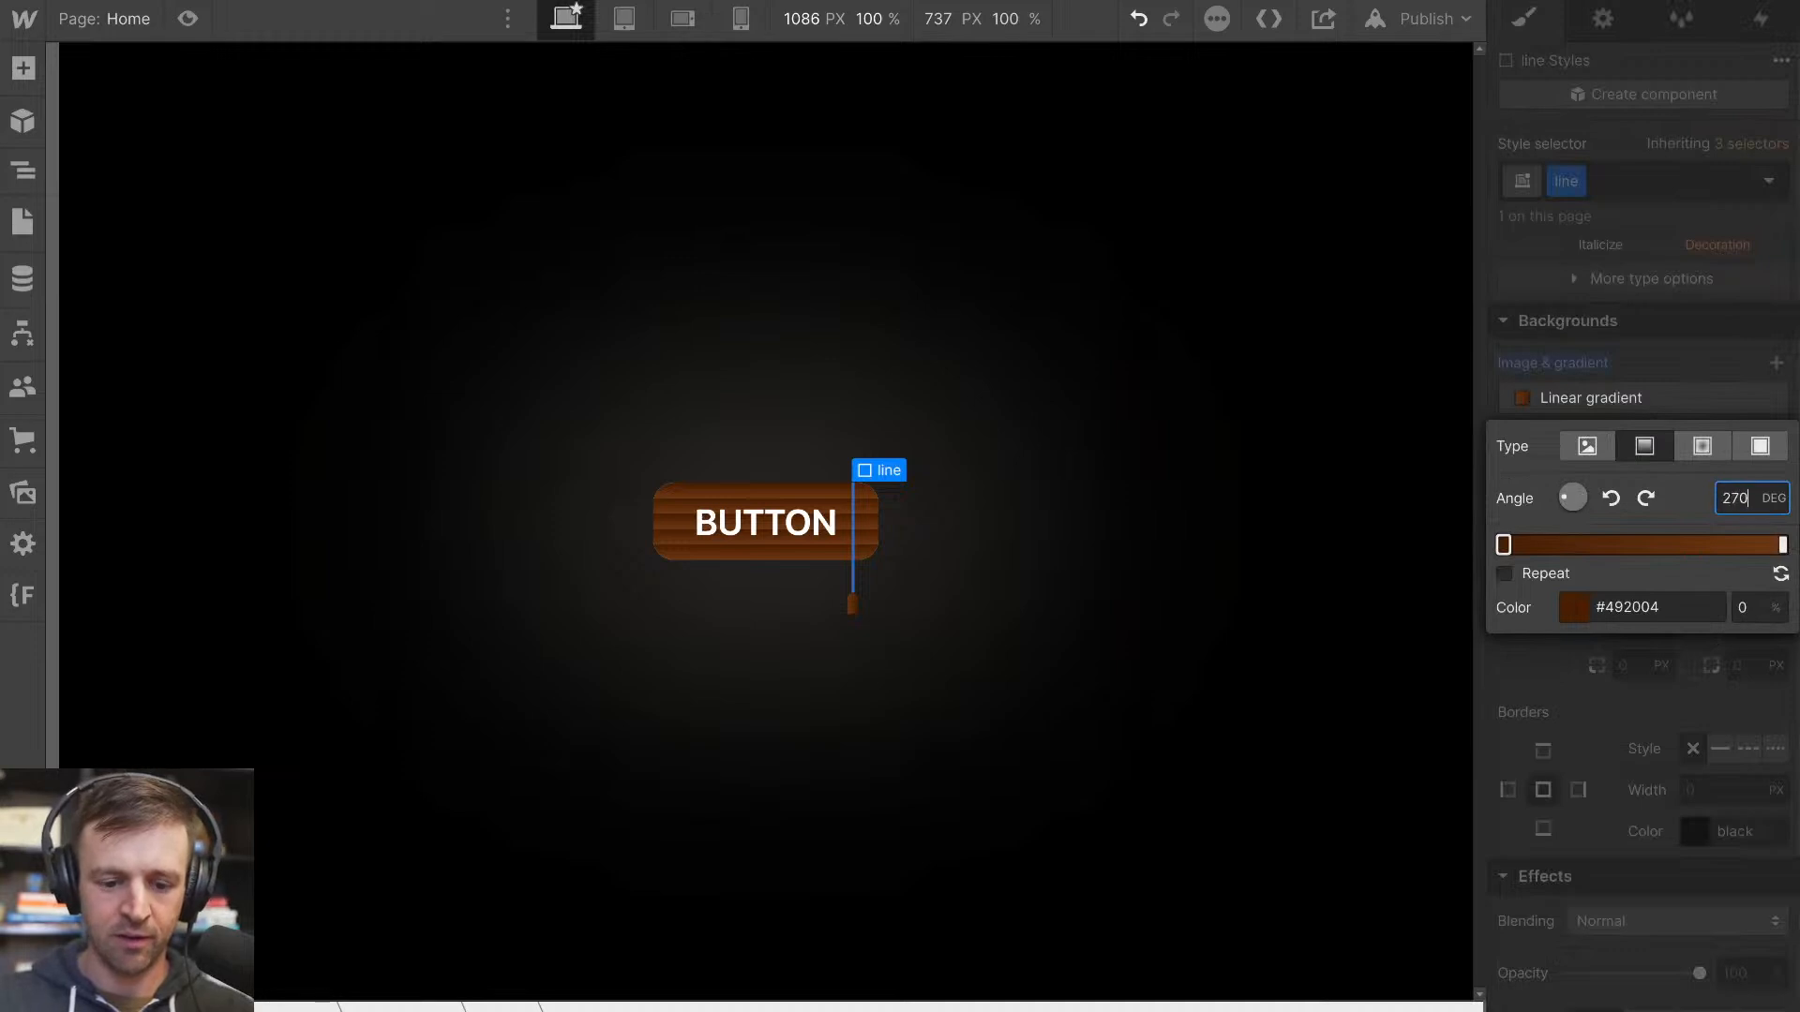
pyautogui.click(943, 530)
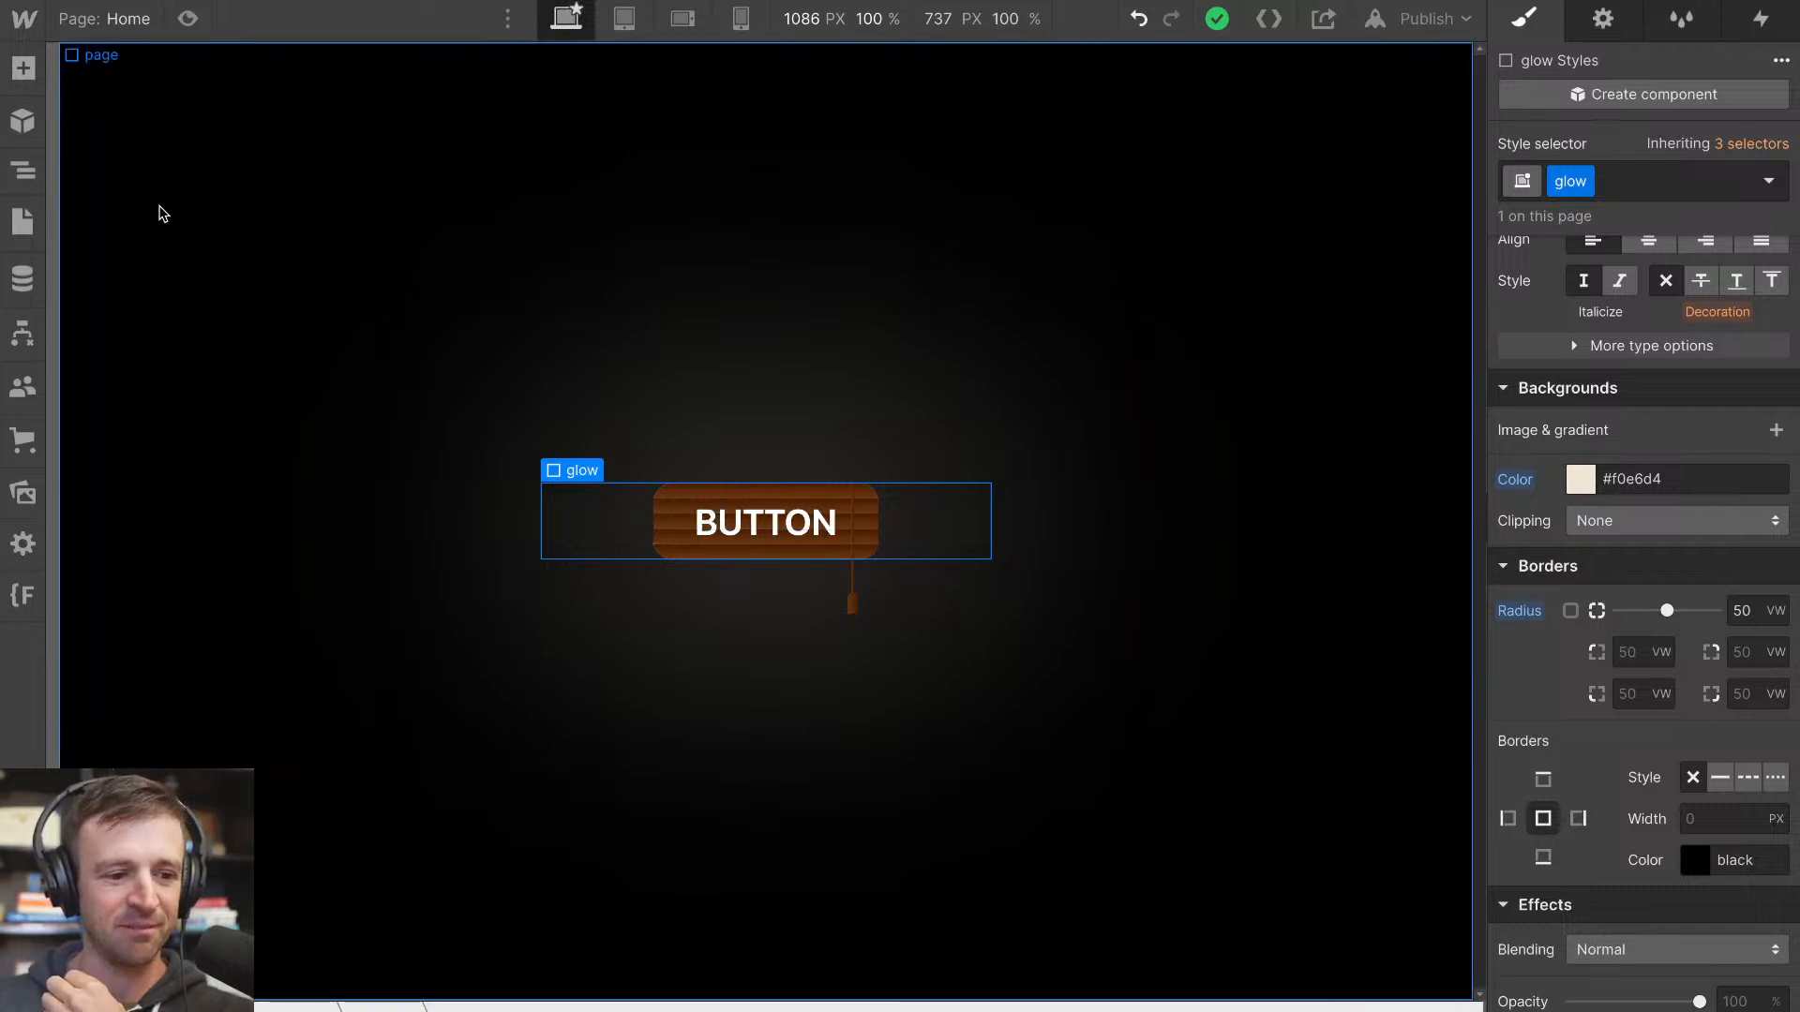
# Add a Mouse hover element trigger to the Link Block
pyautogui.click(38, 182)
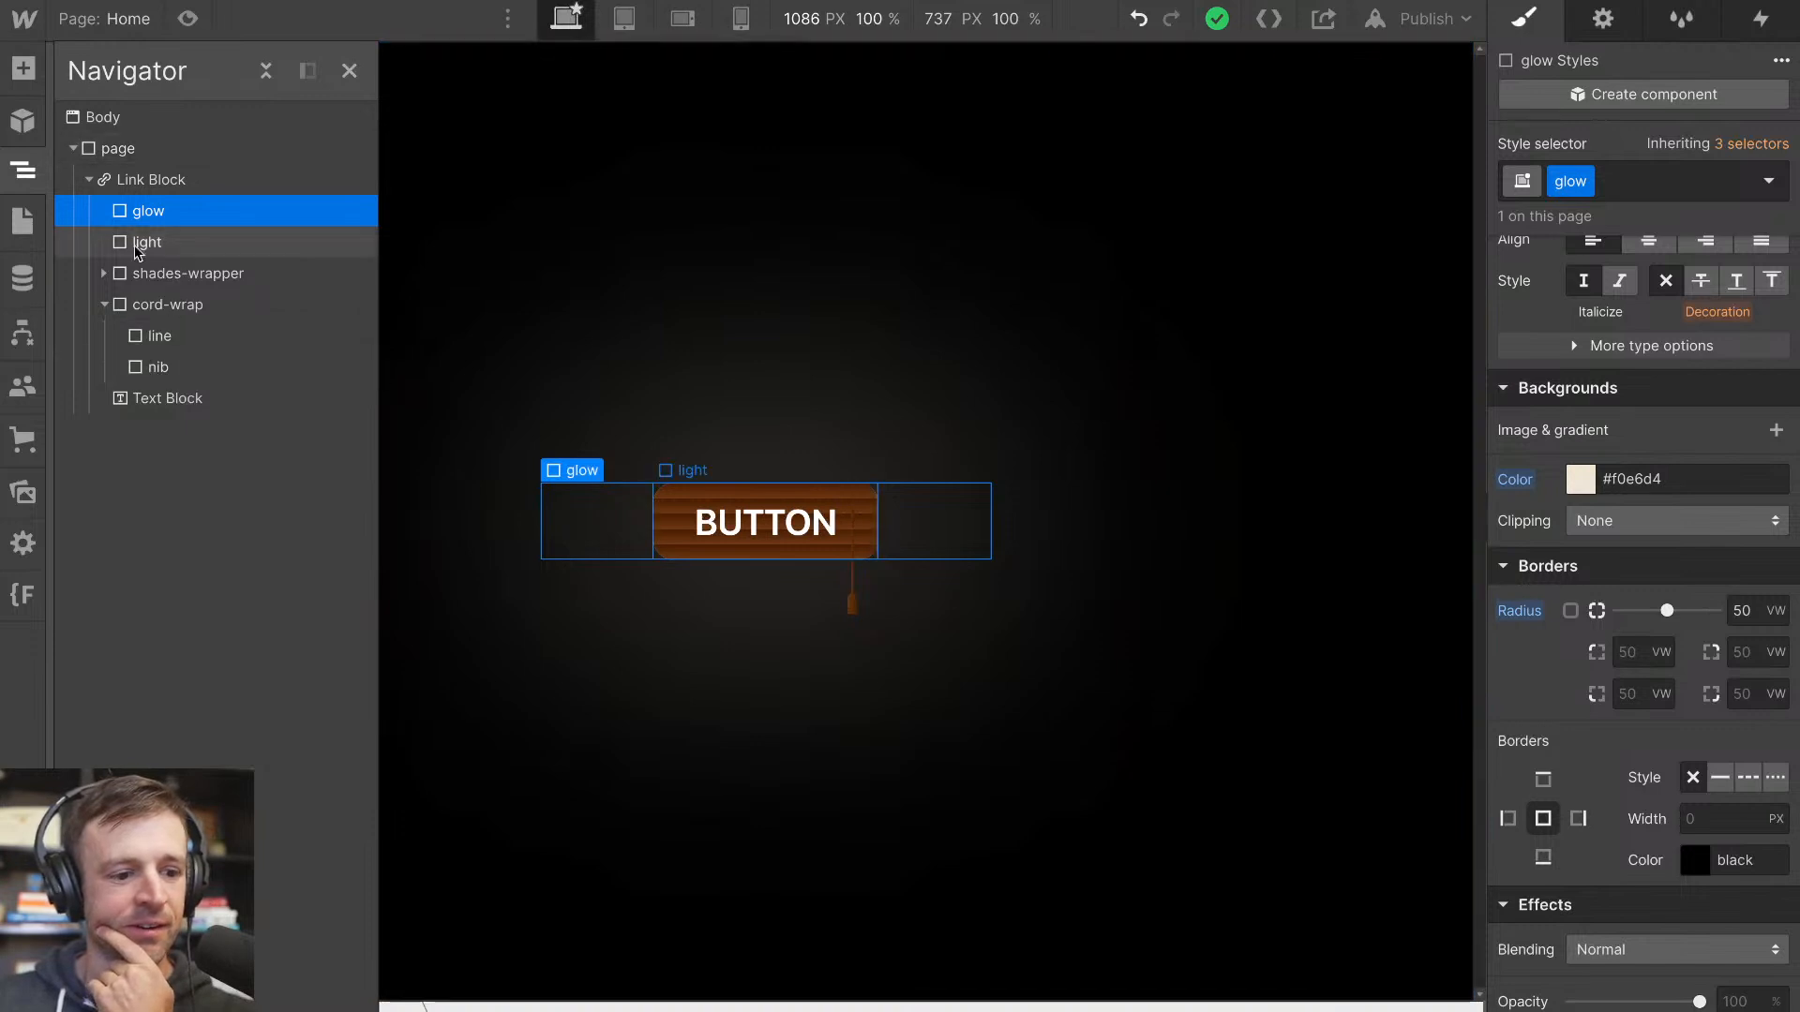
pyautogui.click(272, 179)
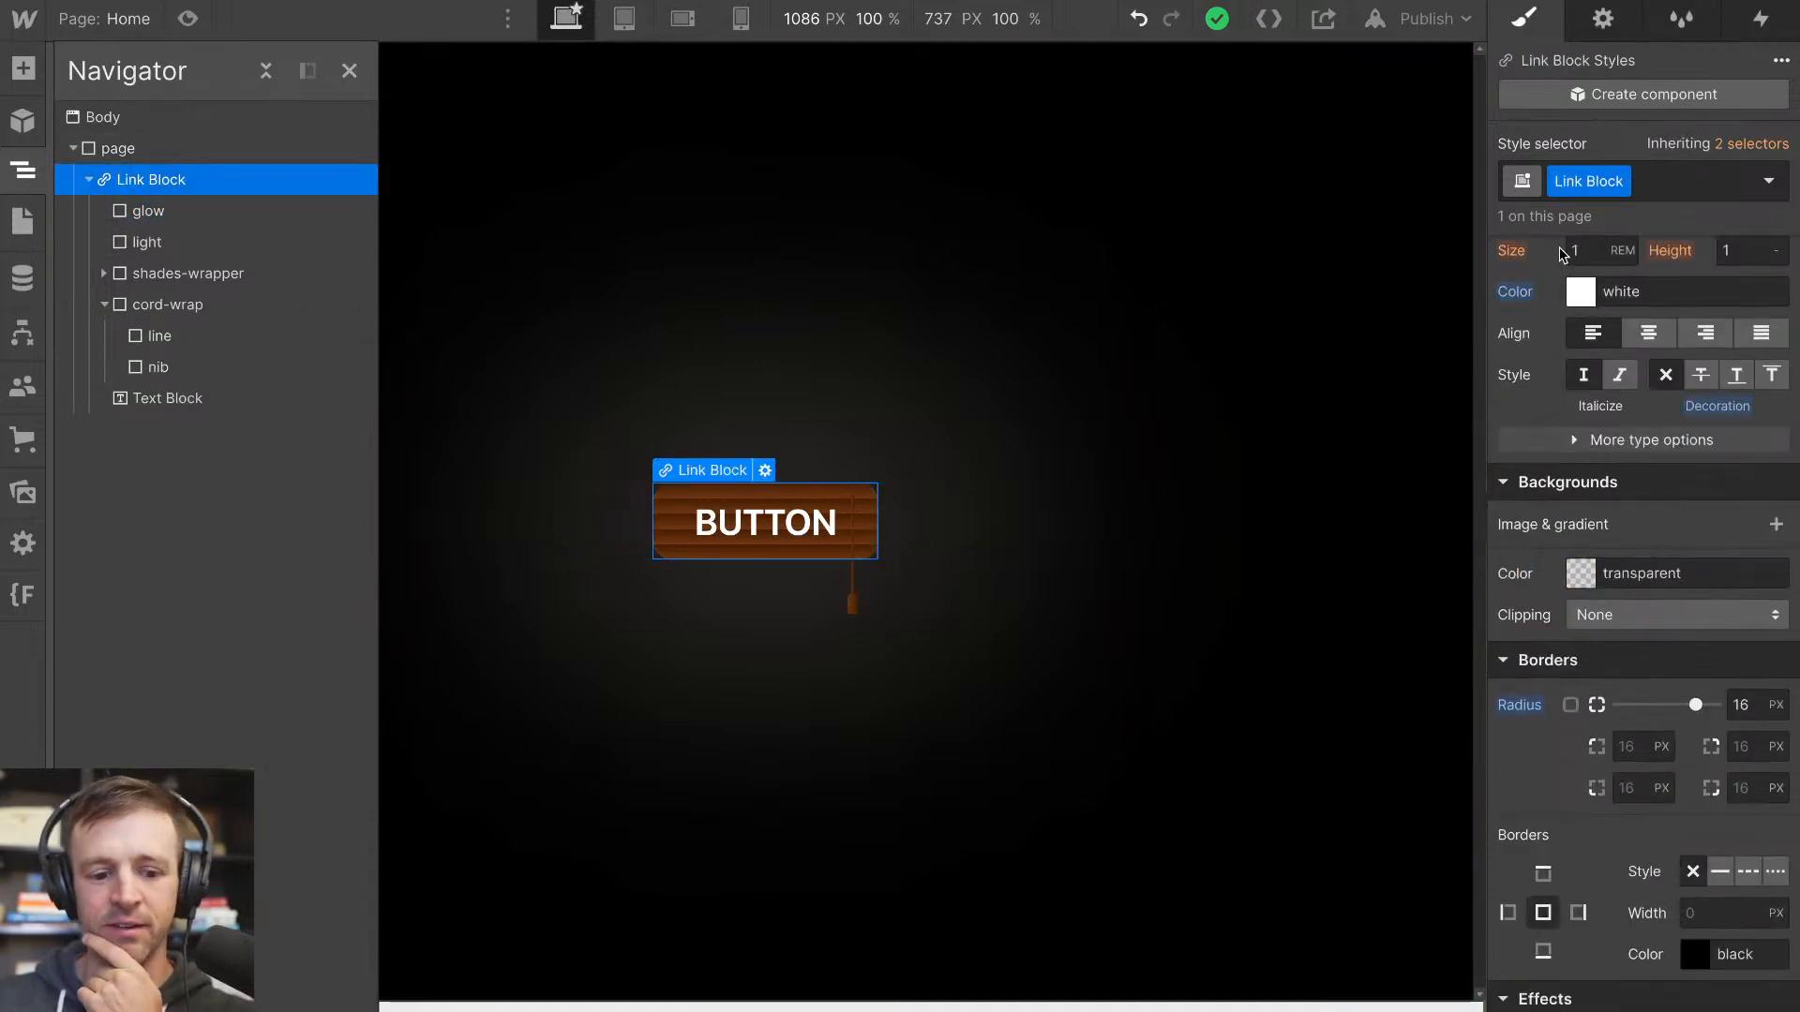
pyautogui.press('h')
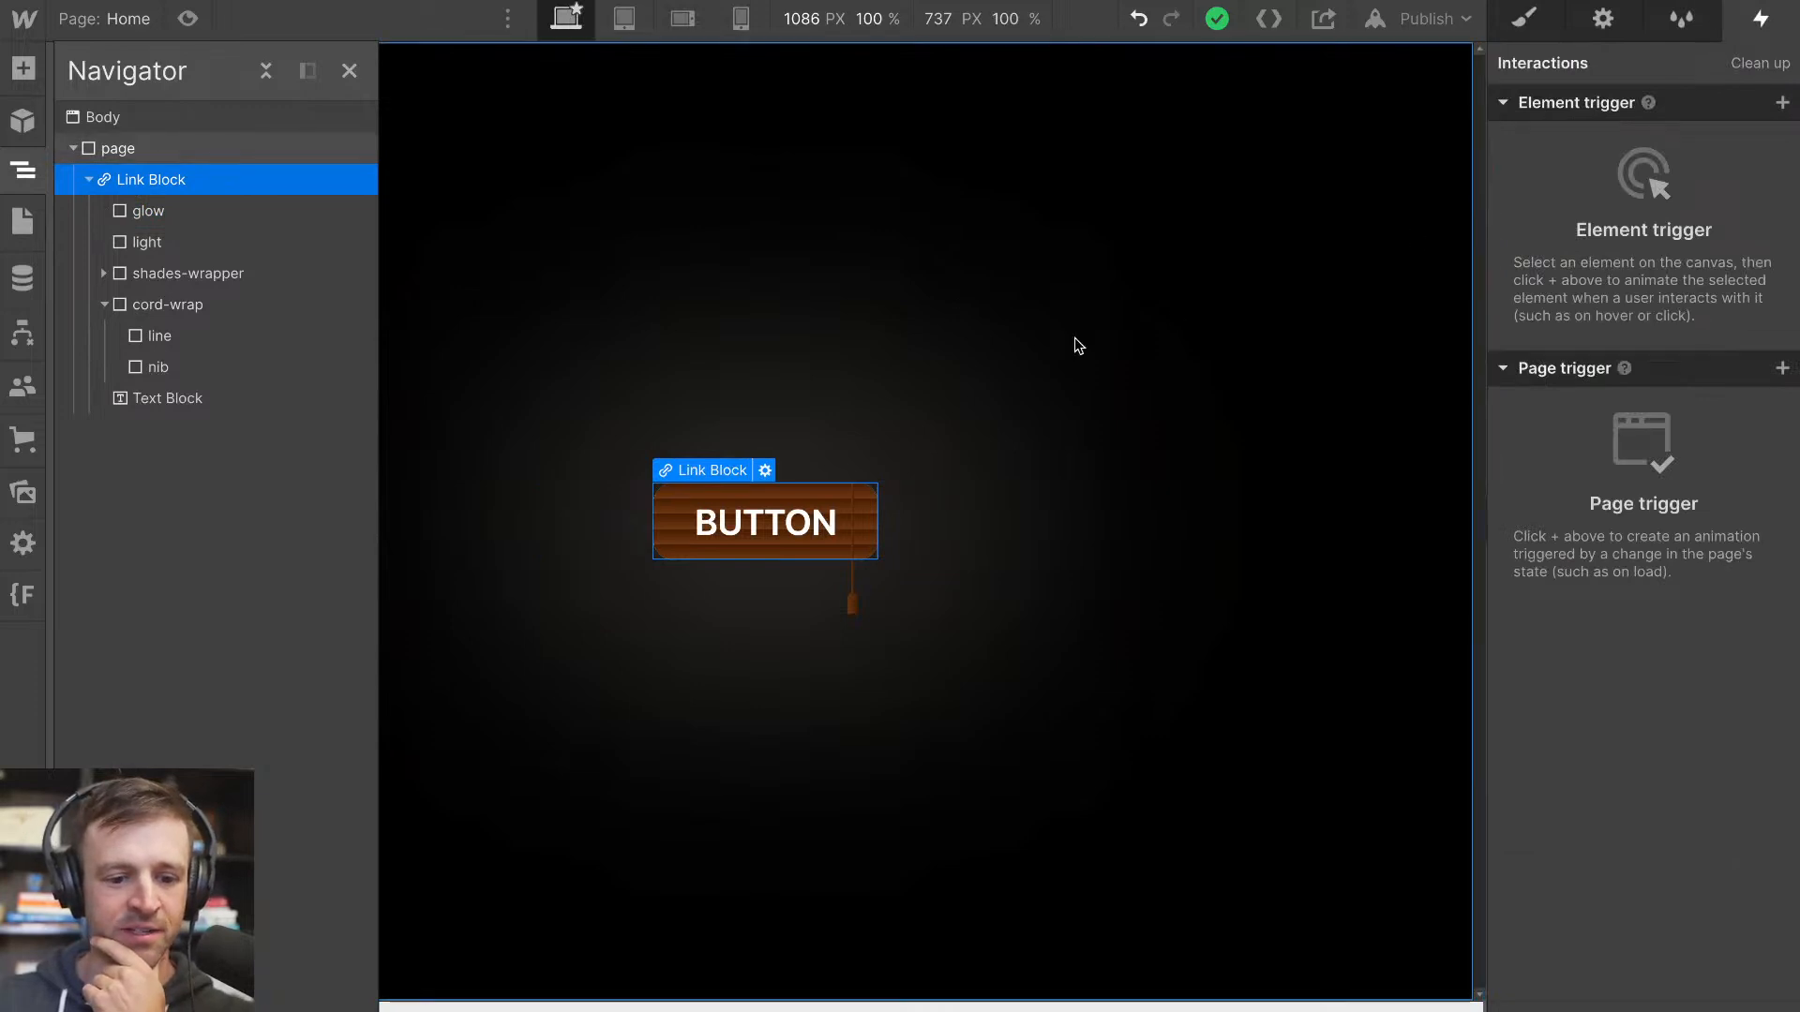
pyautogui.click(1782, 102)
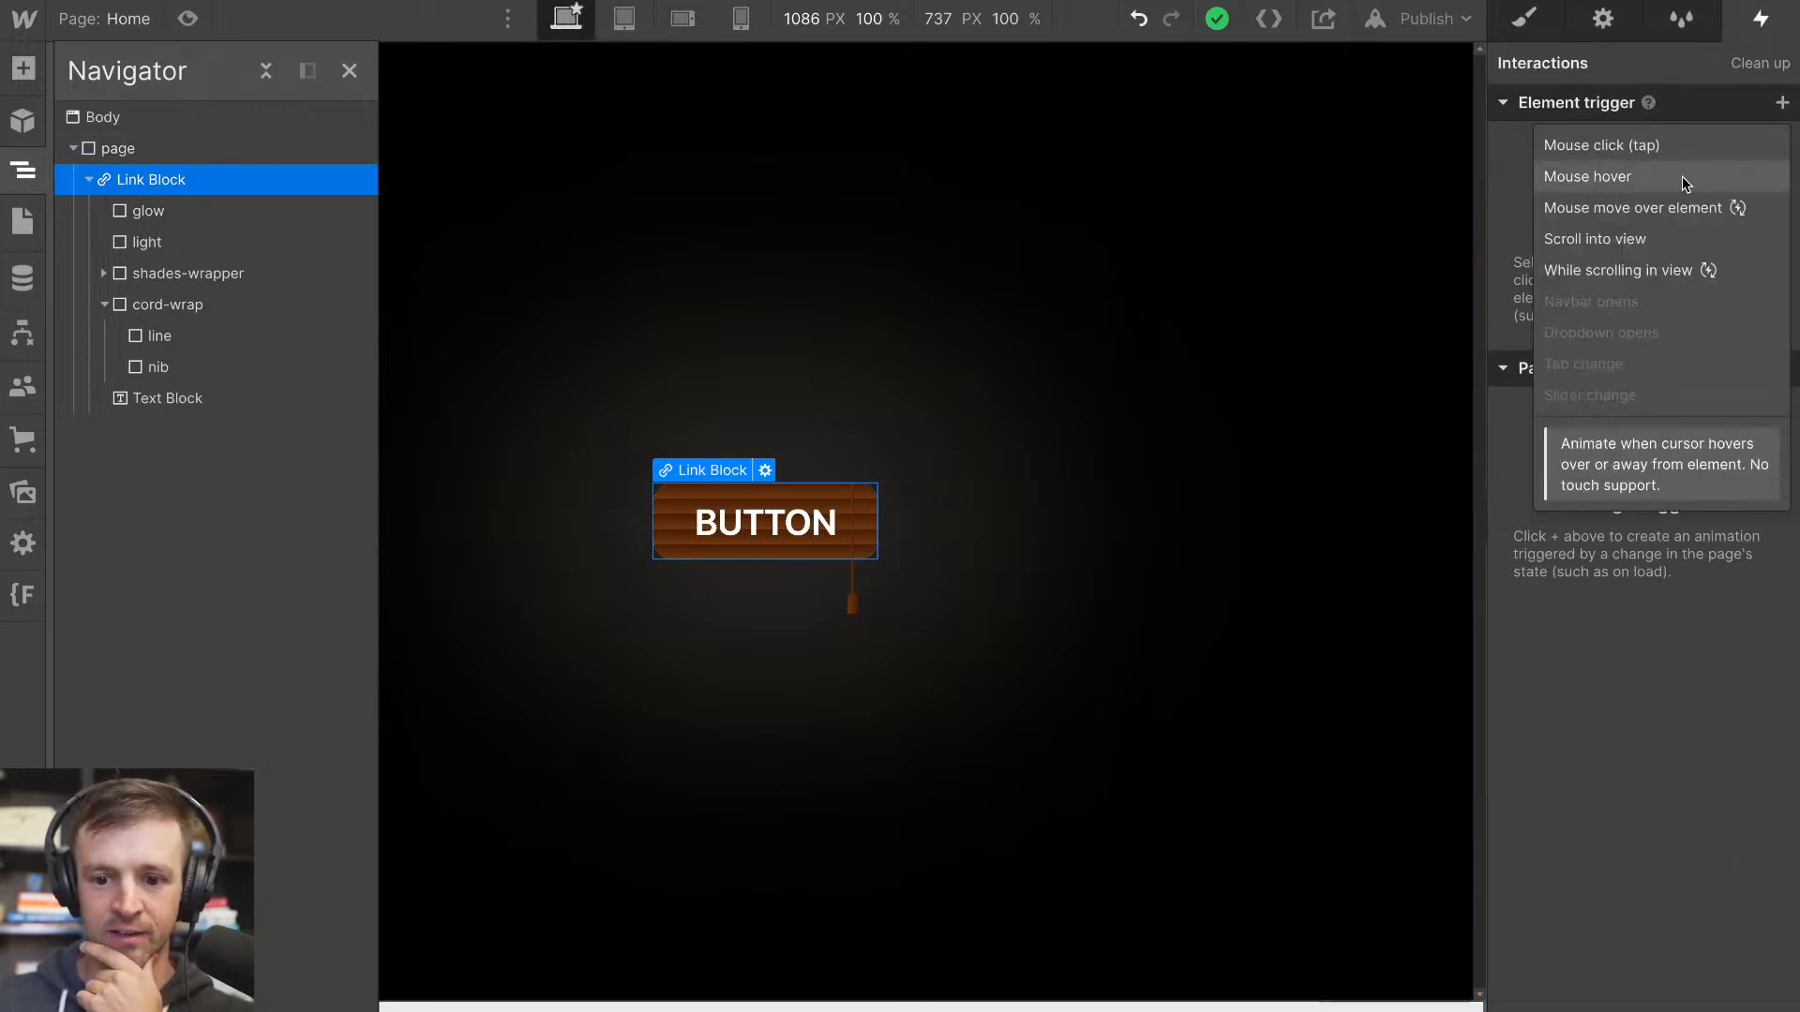
pyautogui.click(1618, 176)
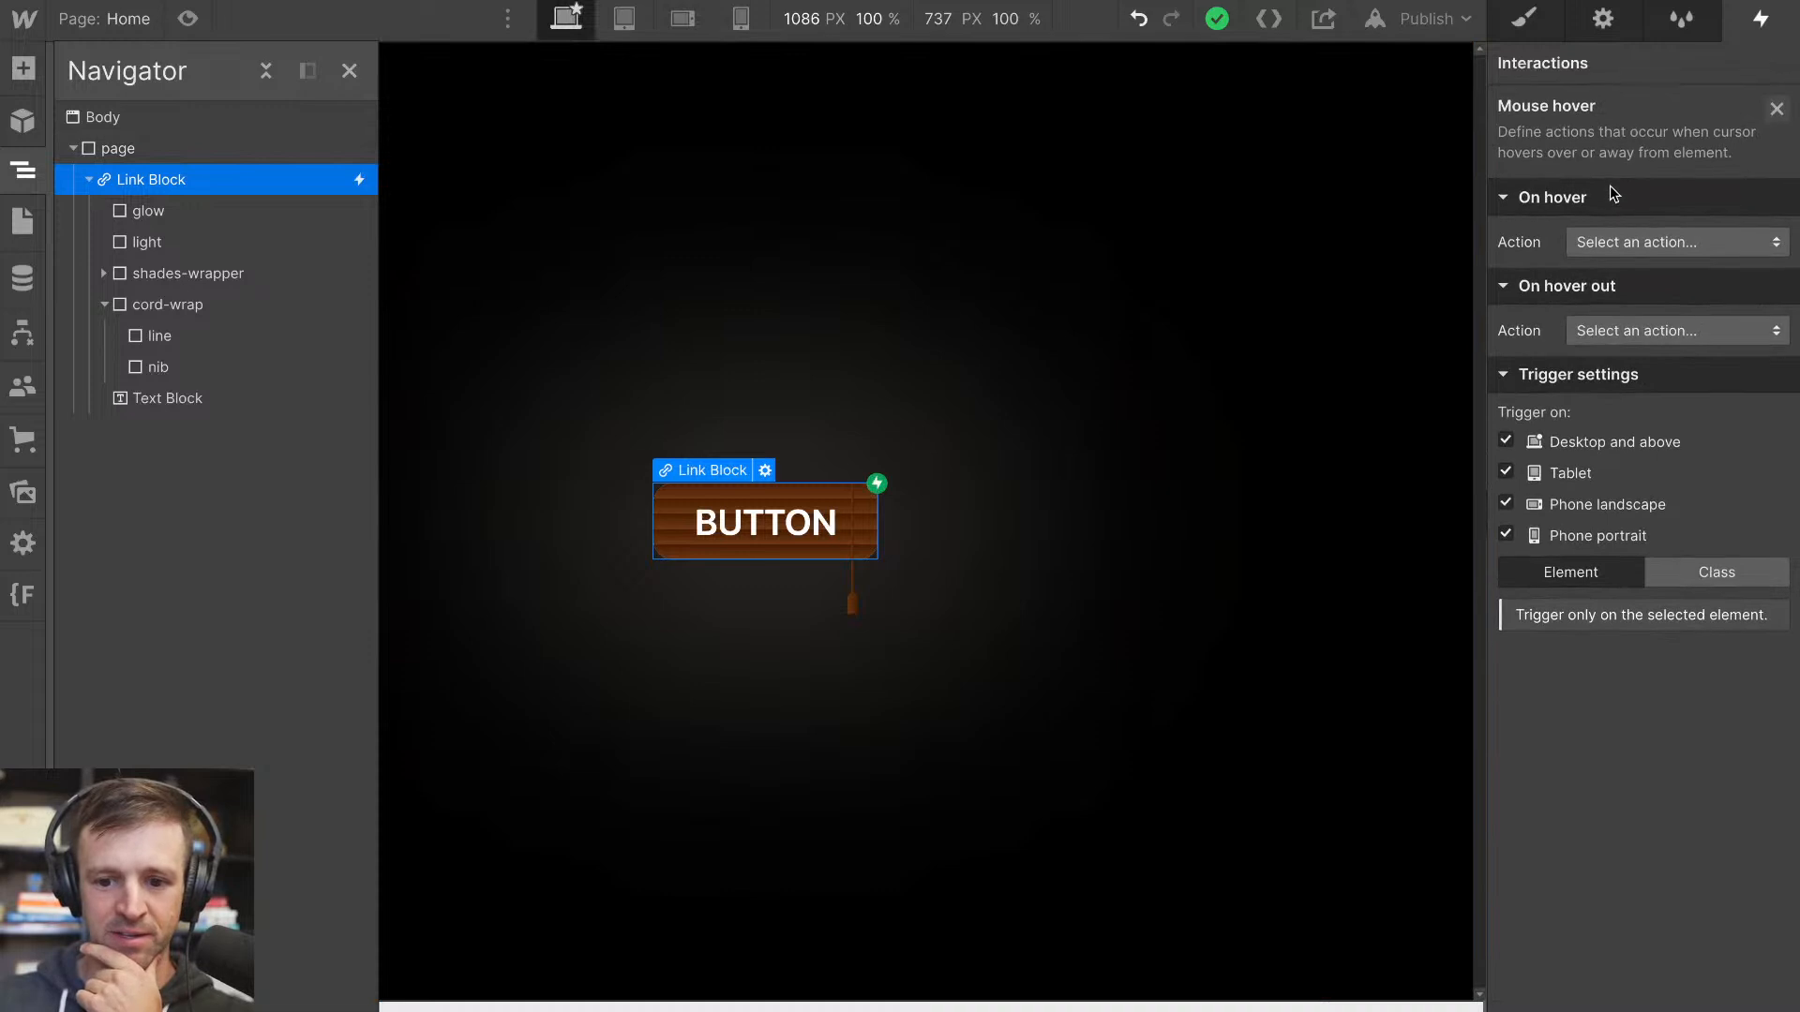
# Create a new timed animation named open-shade for the trigger's On hover action
pyautogui.click(1622, 234)
pyautogui.click(1618, 302)
pyautogui.click(1774, 283)
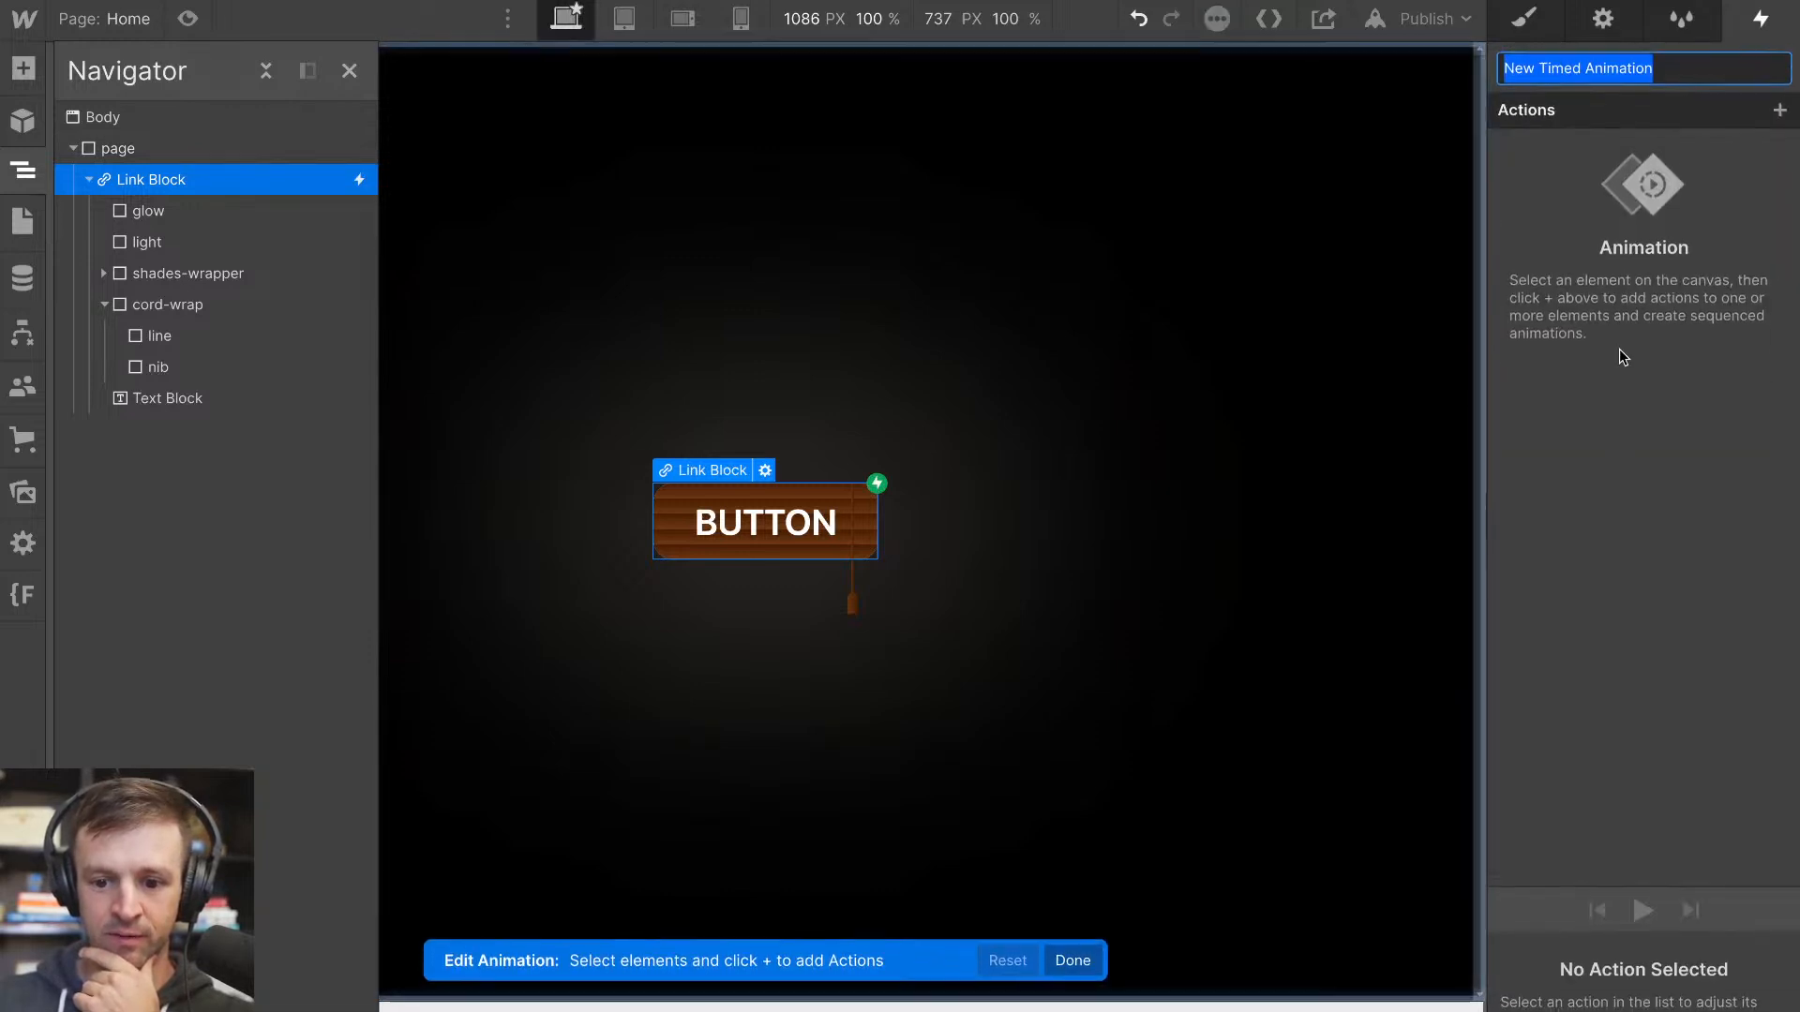
pyautogui.write('open-sha')
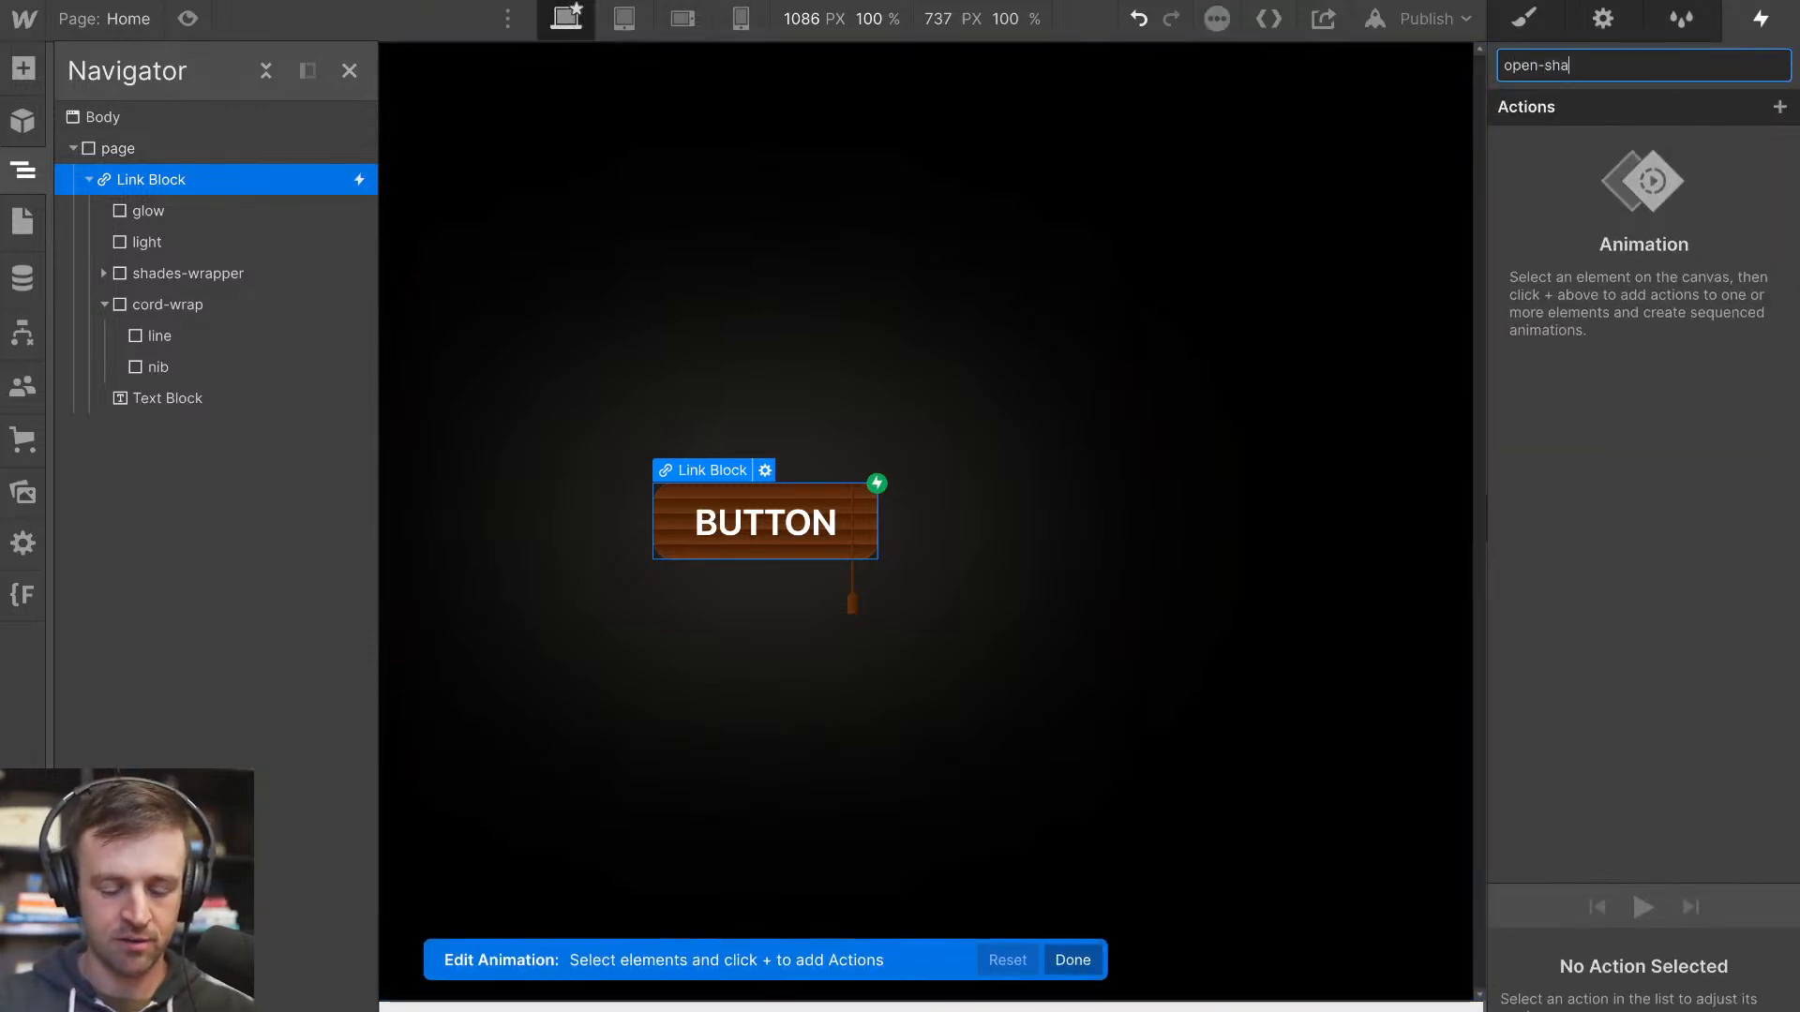
pyautogui.write('de')
pyautogui.press('Return')
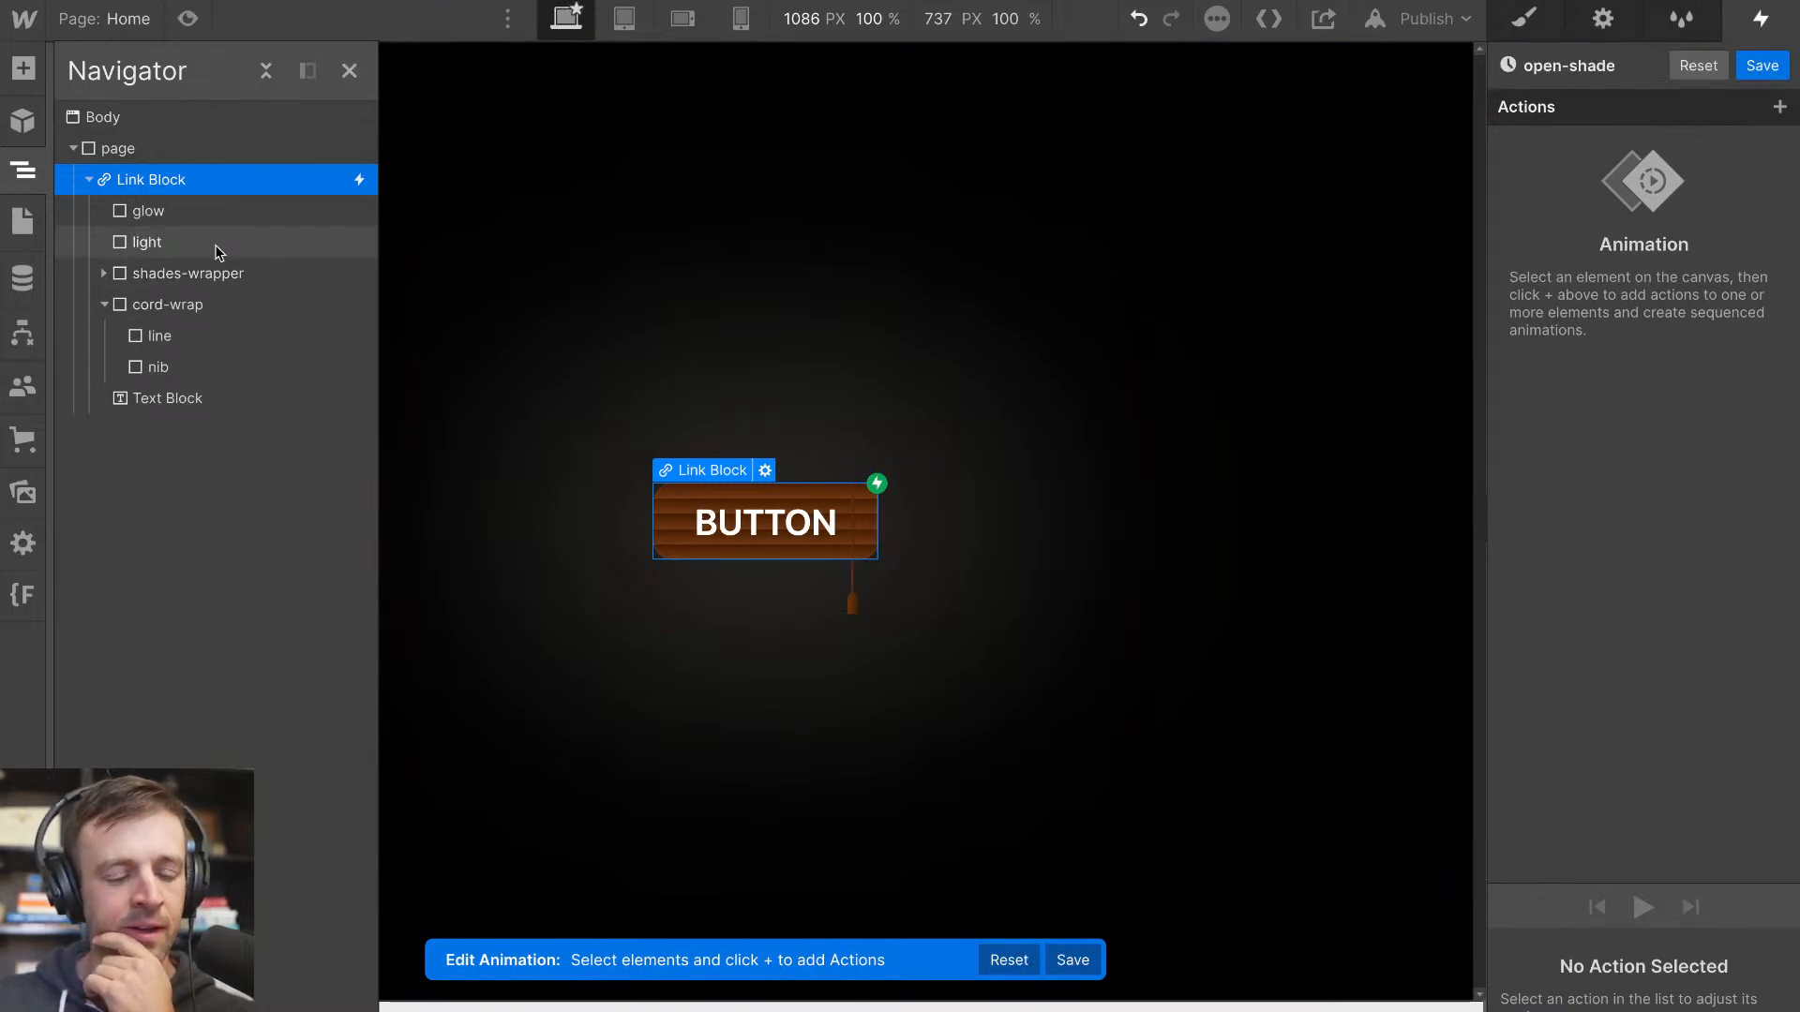
# Add a Scale action on the shade class with Y scale 1 and make it the initial state
pyautogui.click(103, 272)
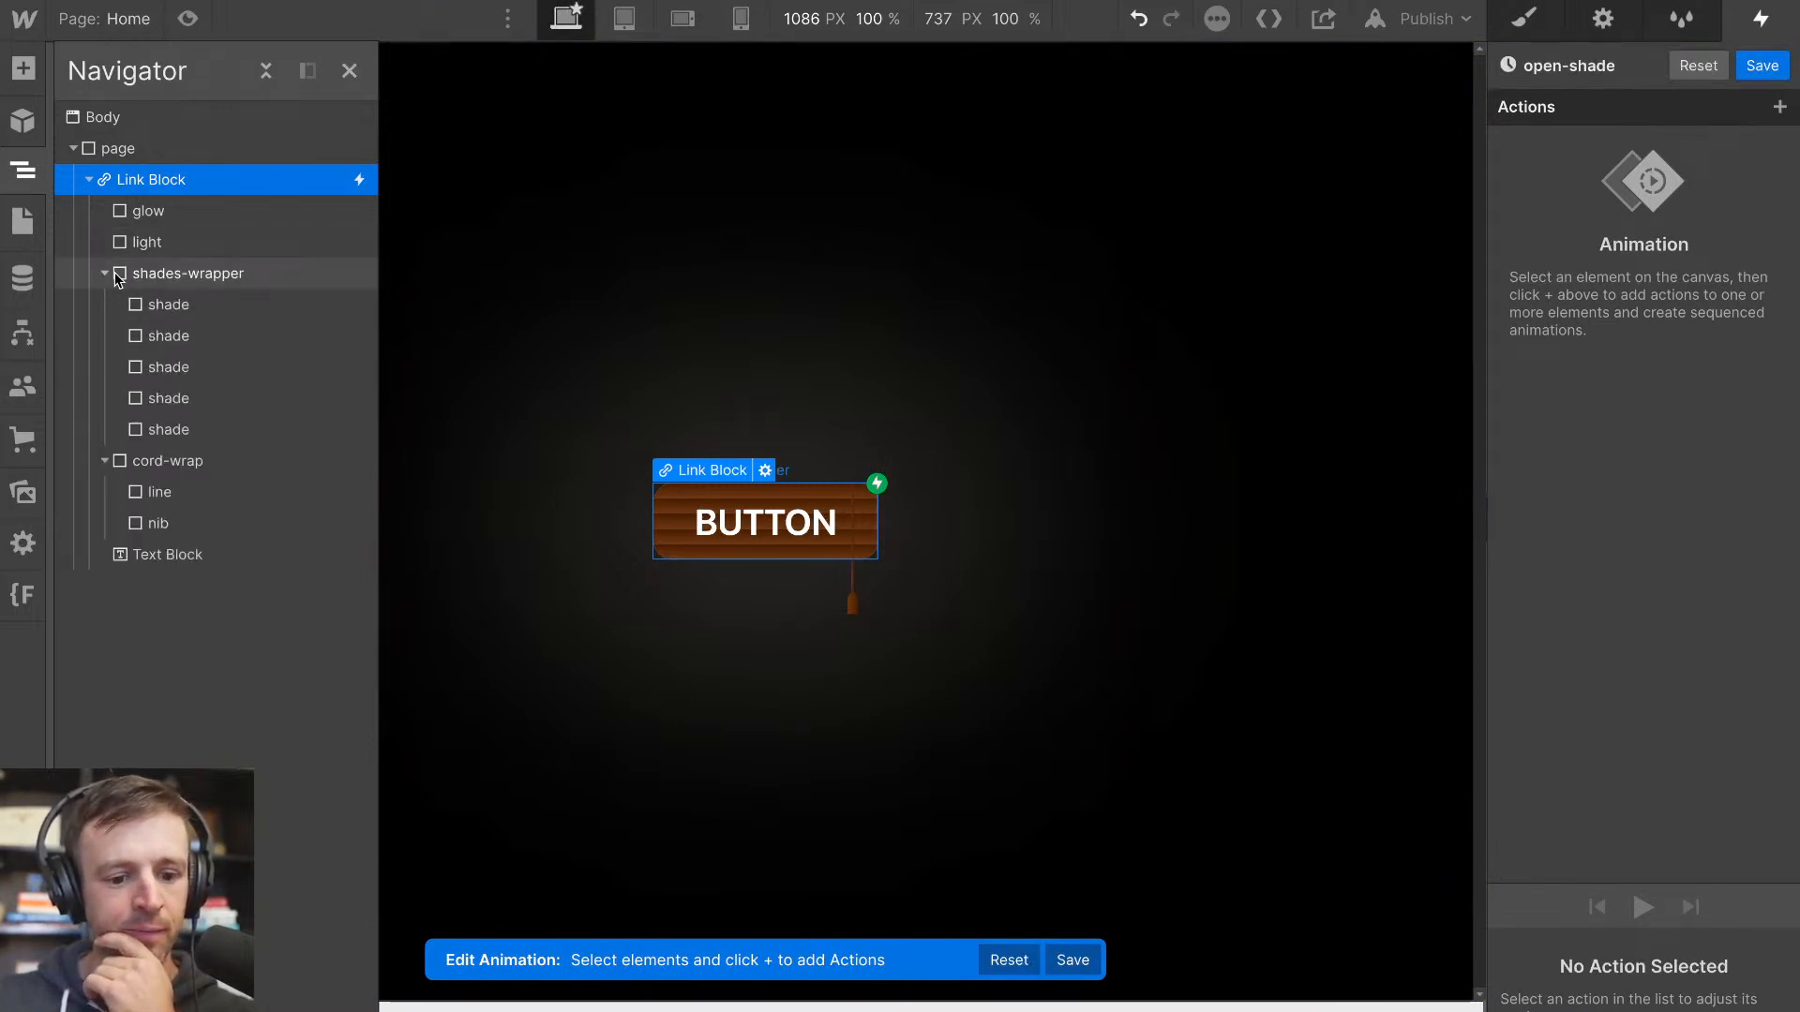
pyautogui.click(136, 306)
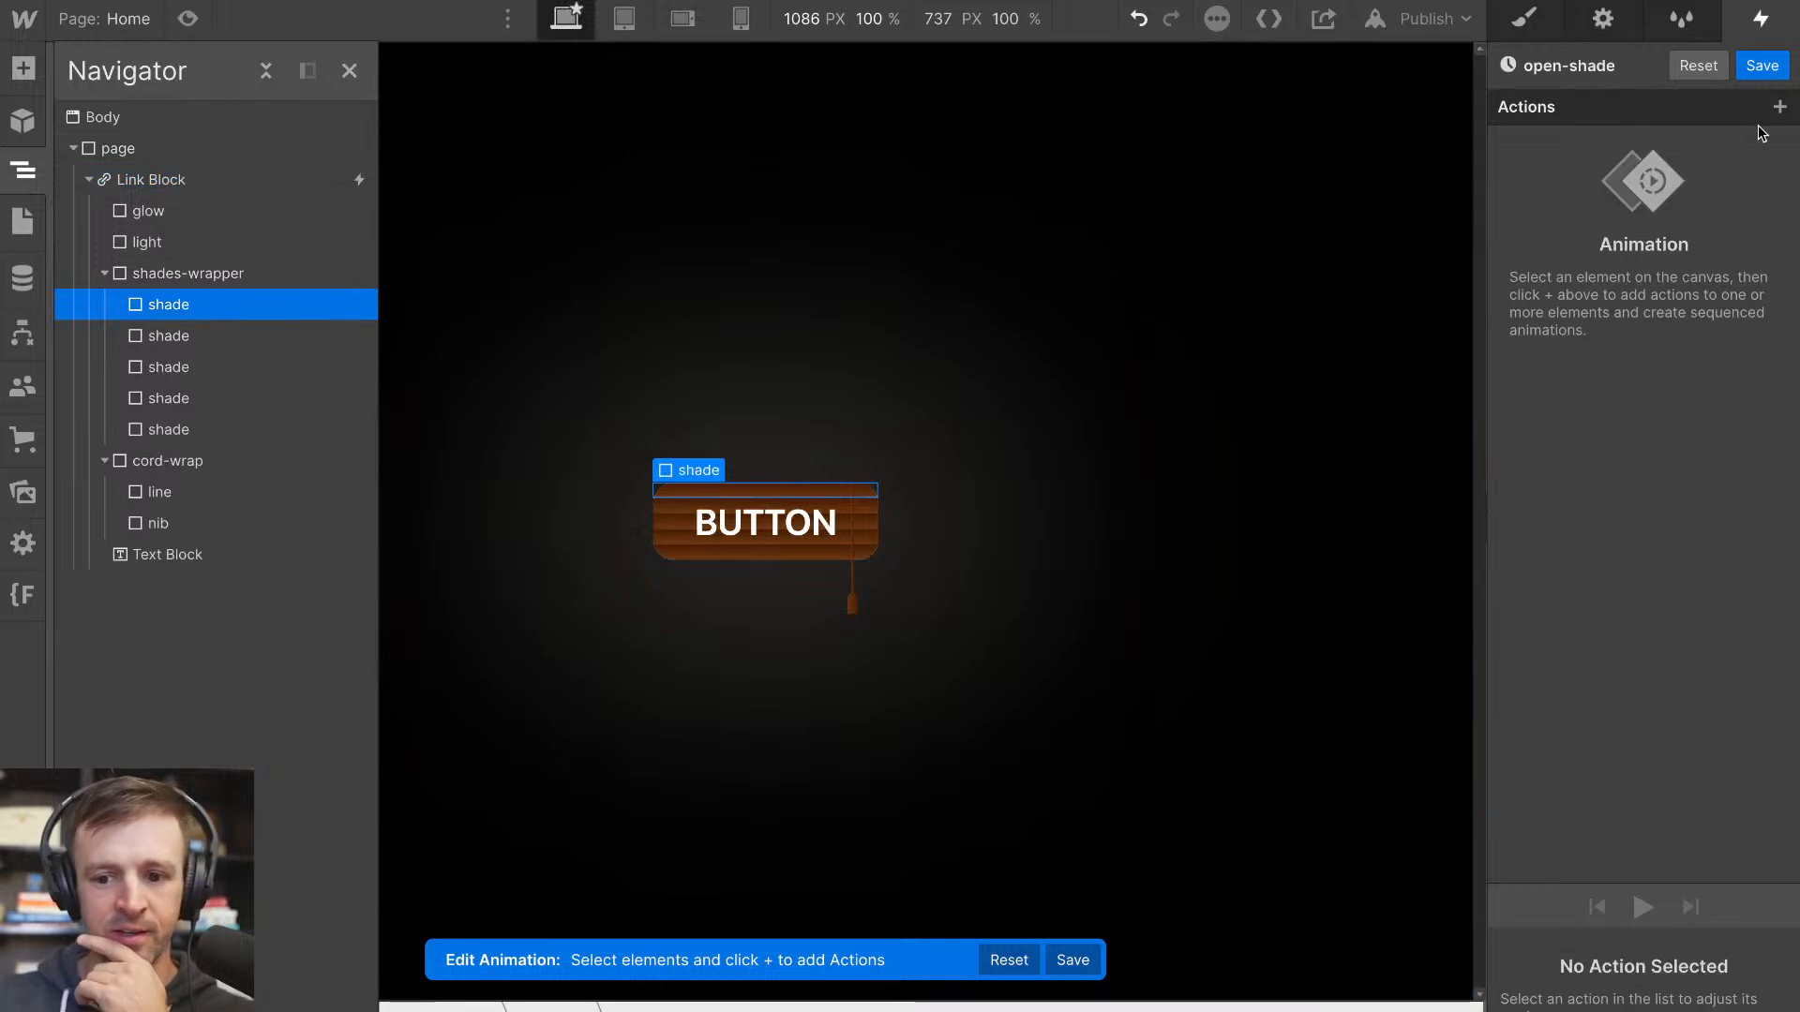
pyautogui.click(1780, 107)
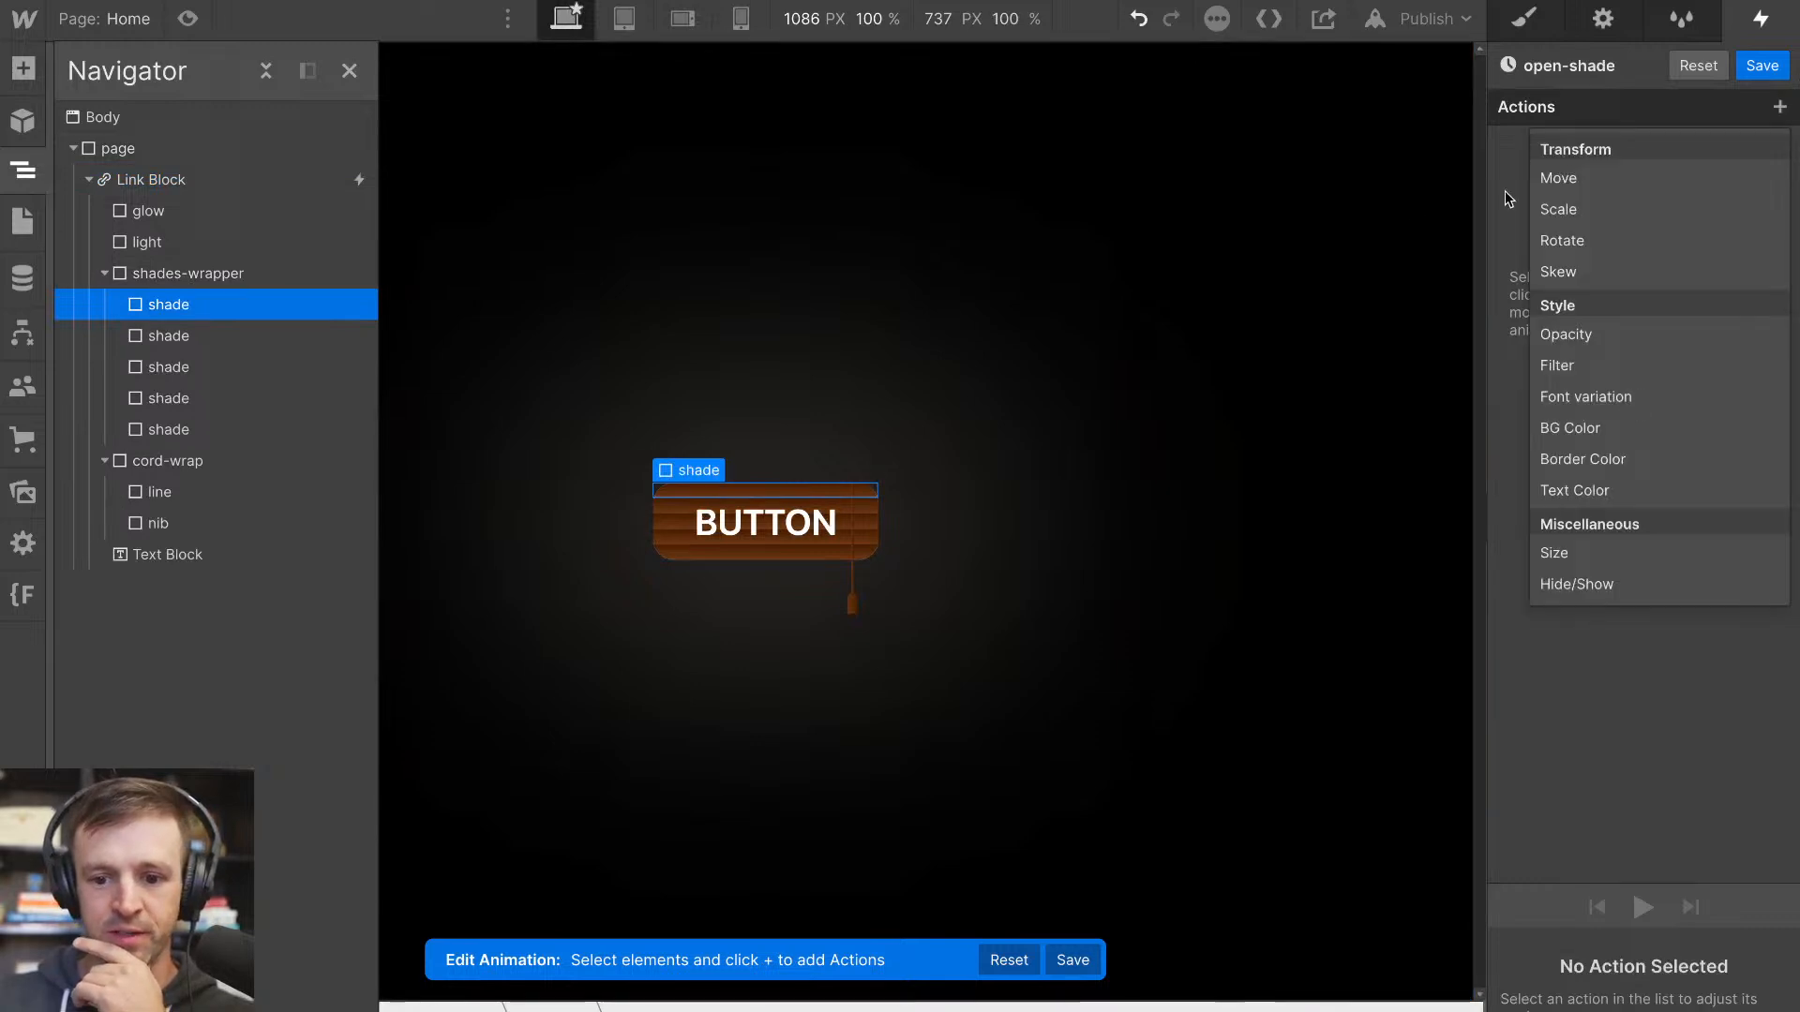
pyautogui.click(1559, 209)
pyautogui.click(1735, 971)
pyautogui.click(1787, 960)
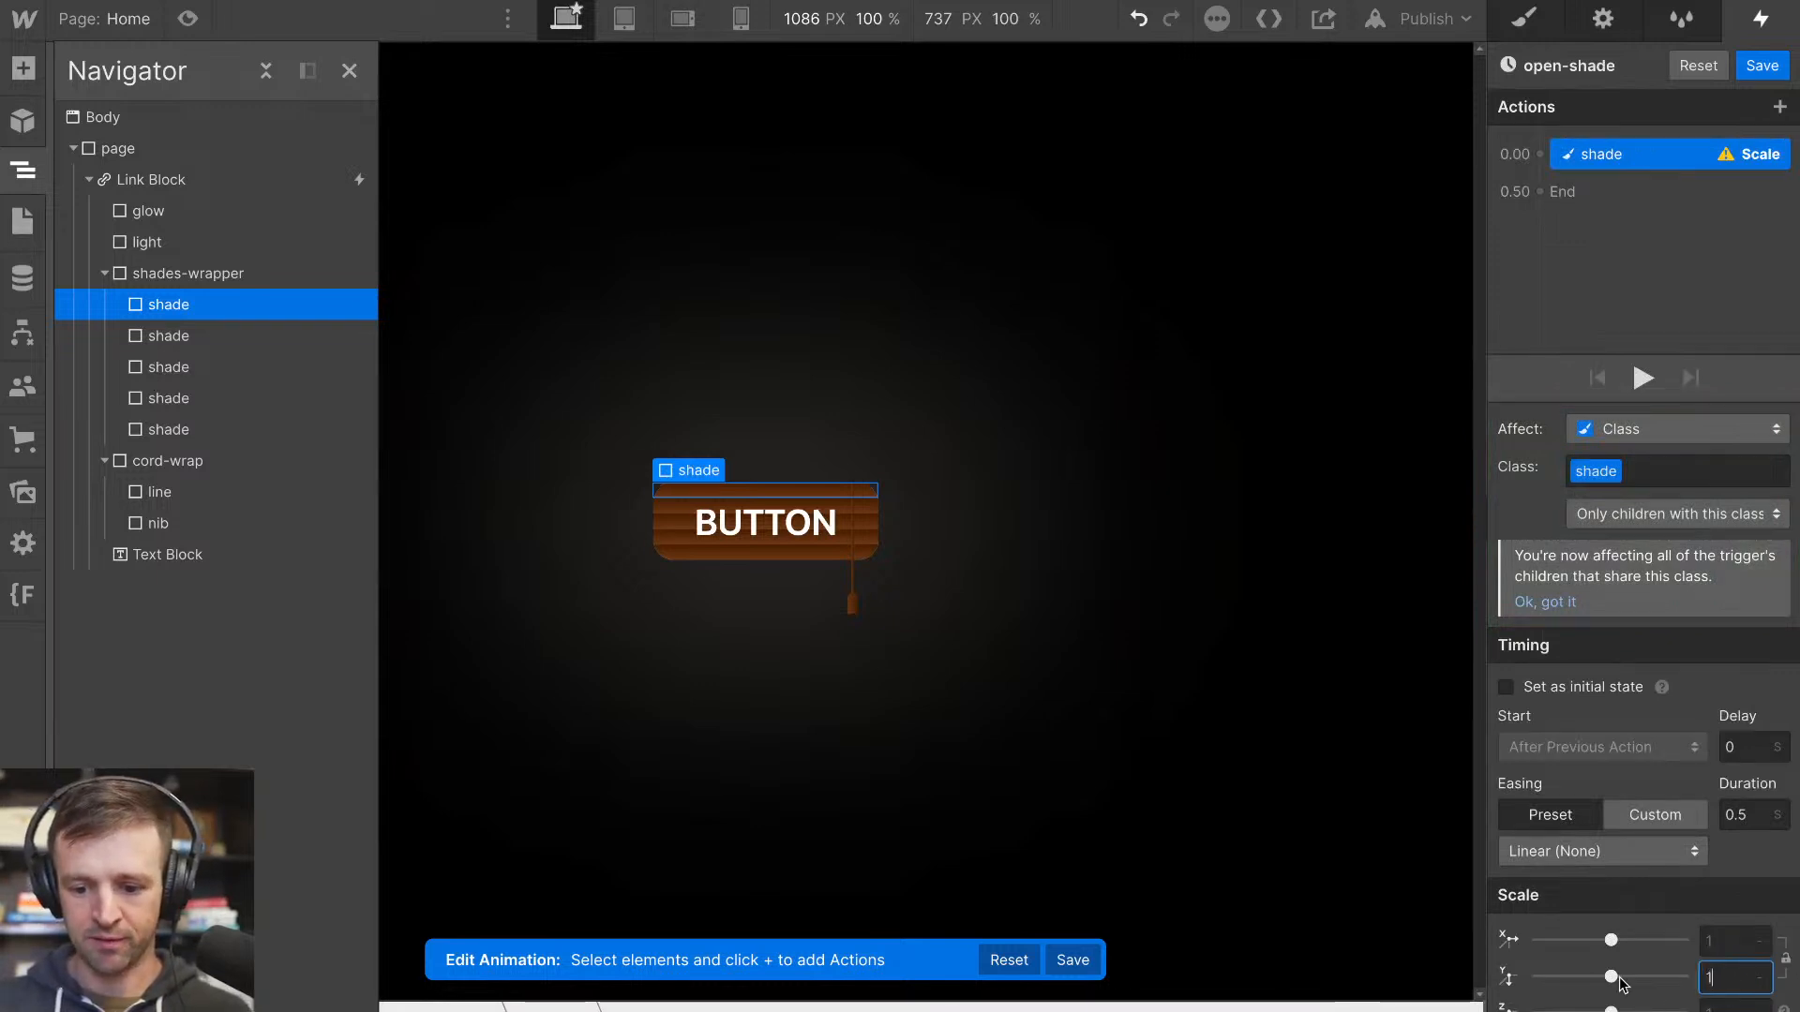
pyautogui.click(1787, 964)
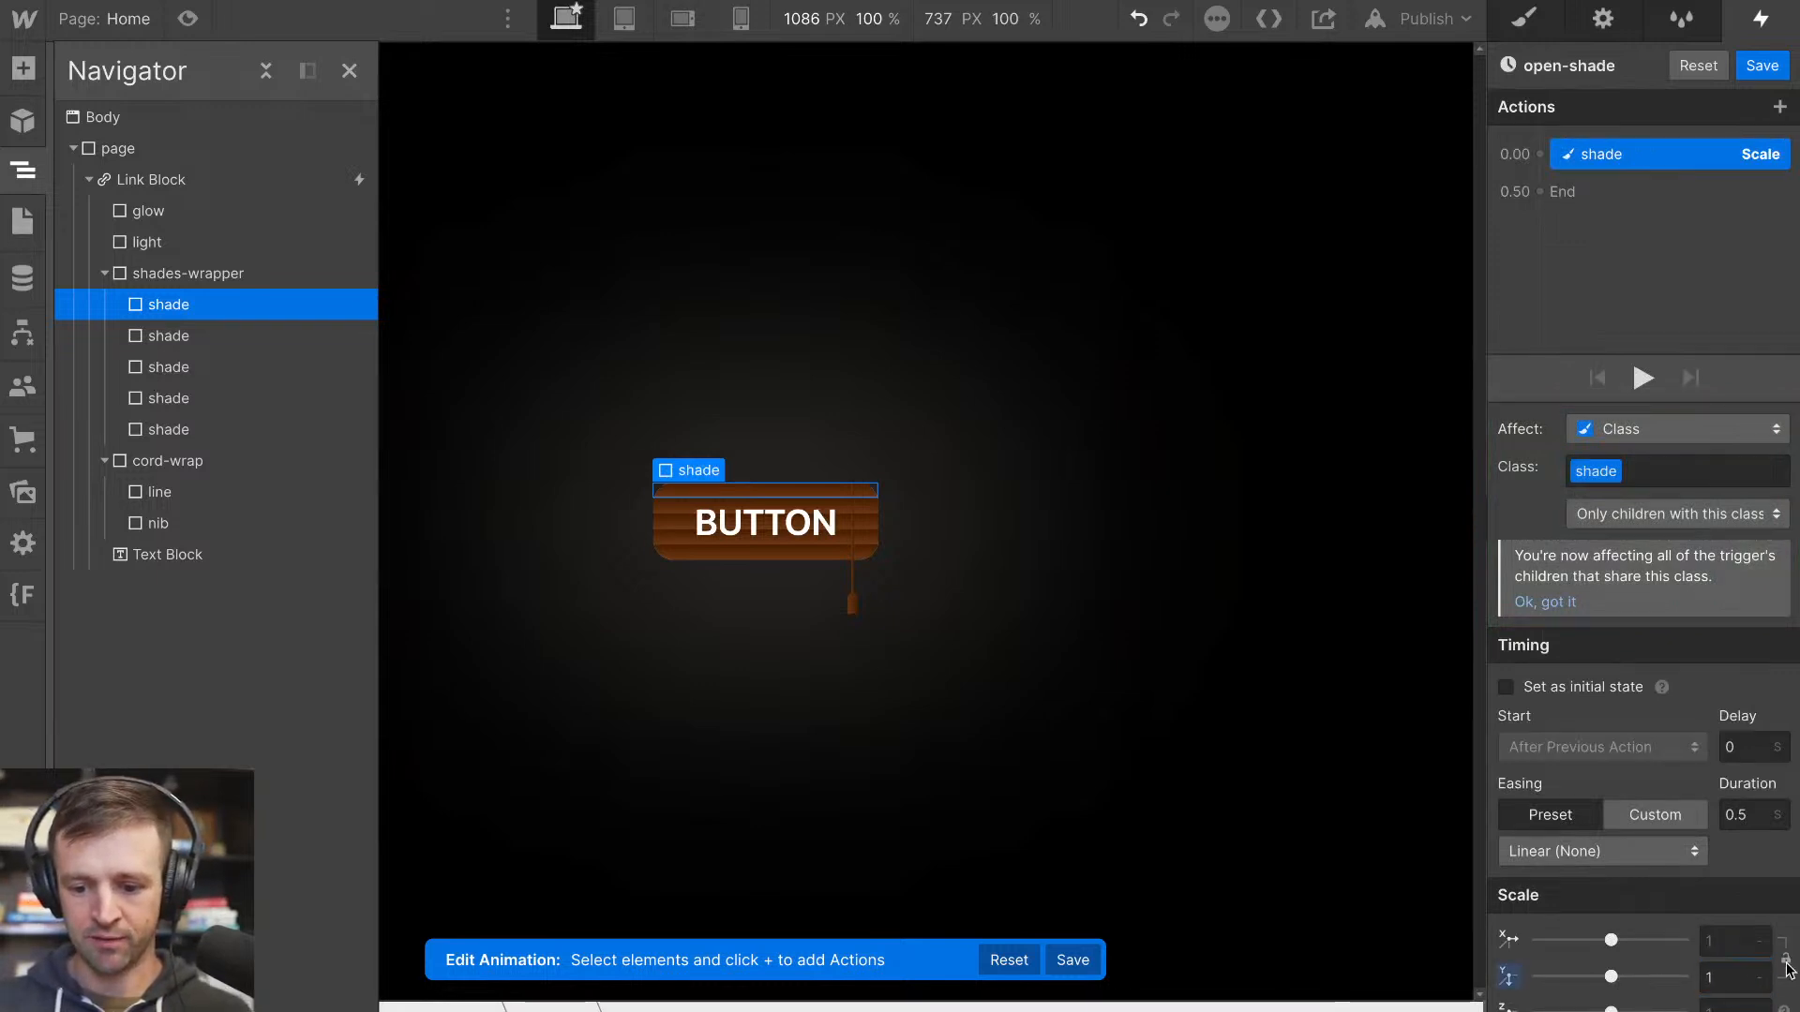
pyautogui.click(1606, 685)
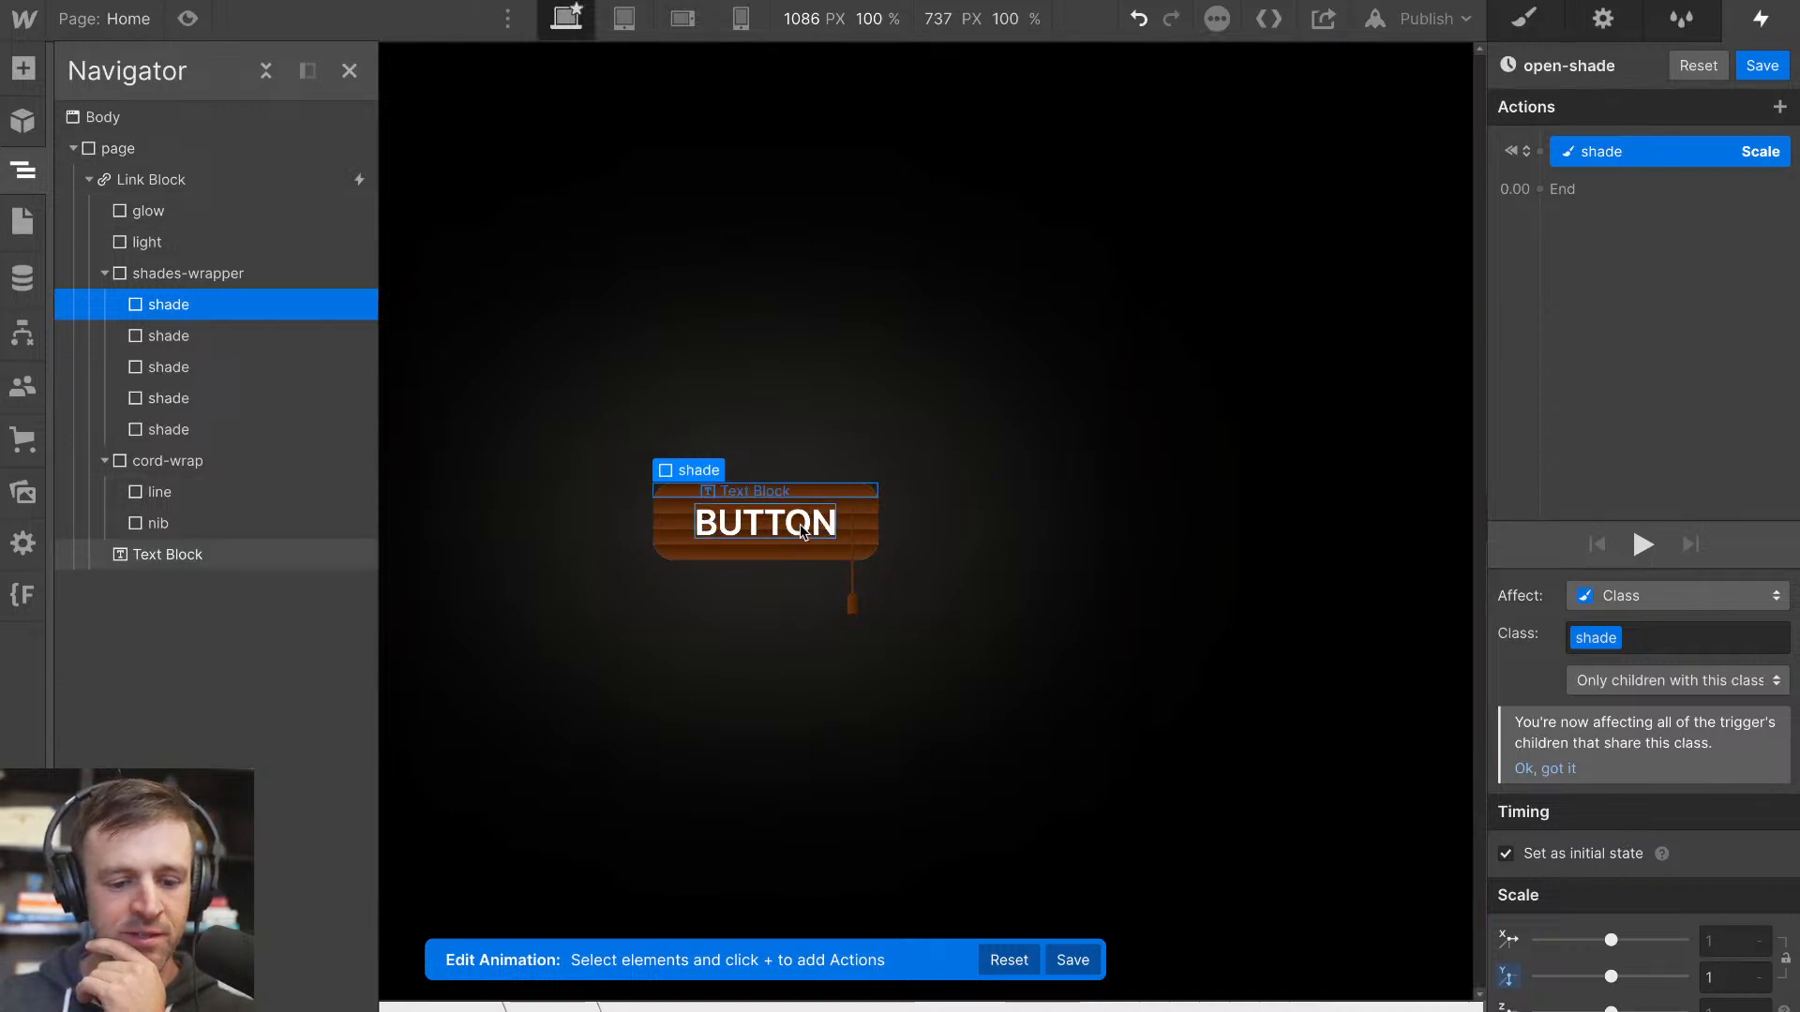
# Add a white Text Color action for the BUTTON Text Block to the initial state
pyautogui.click(763, 529)
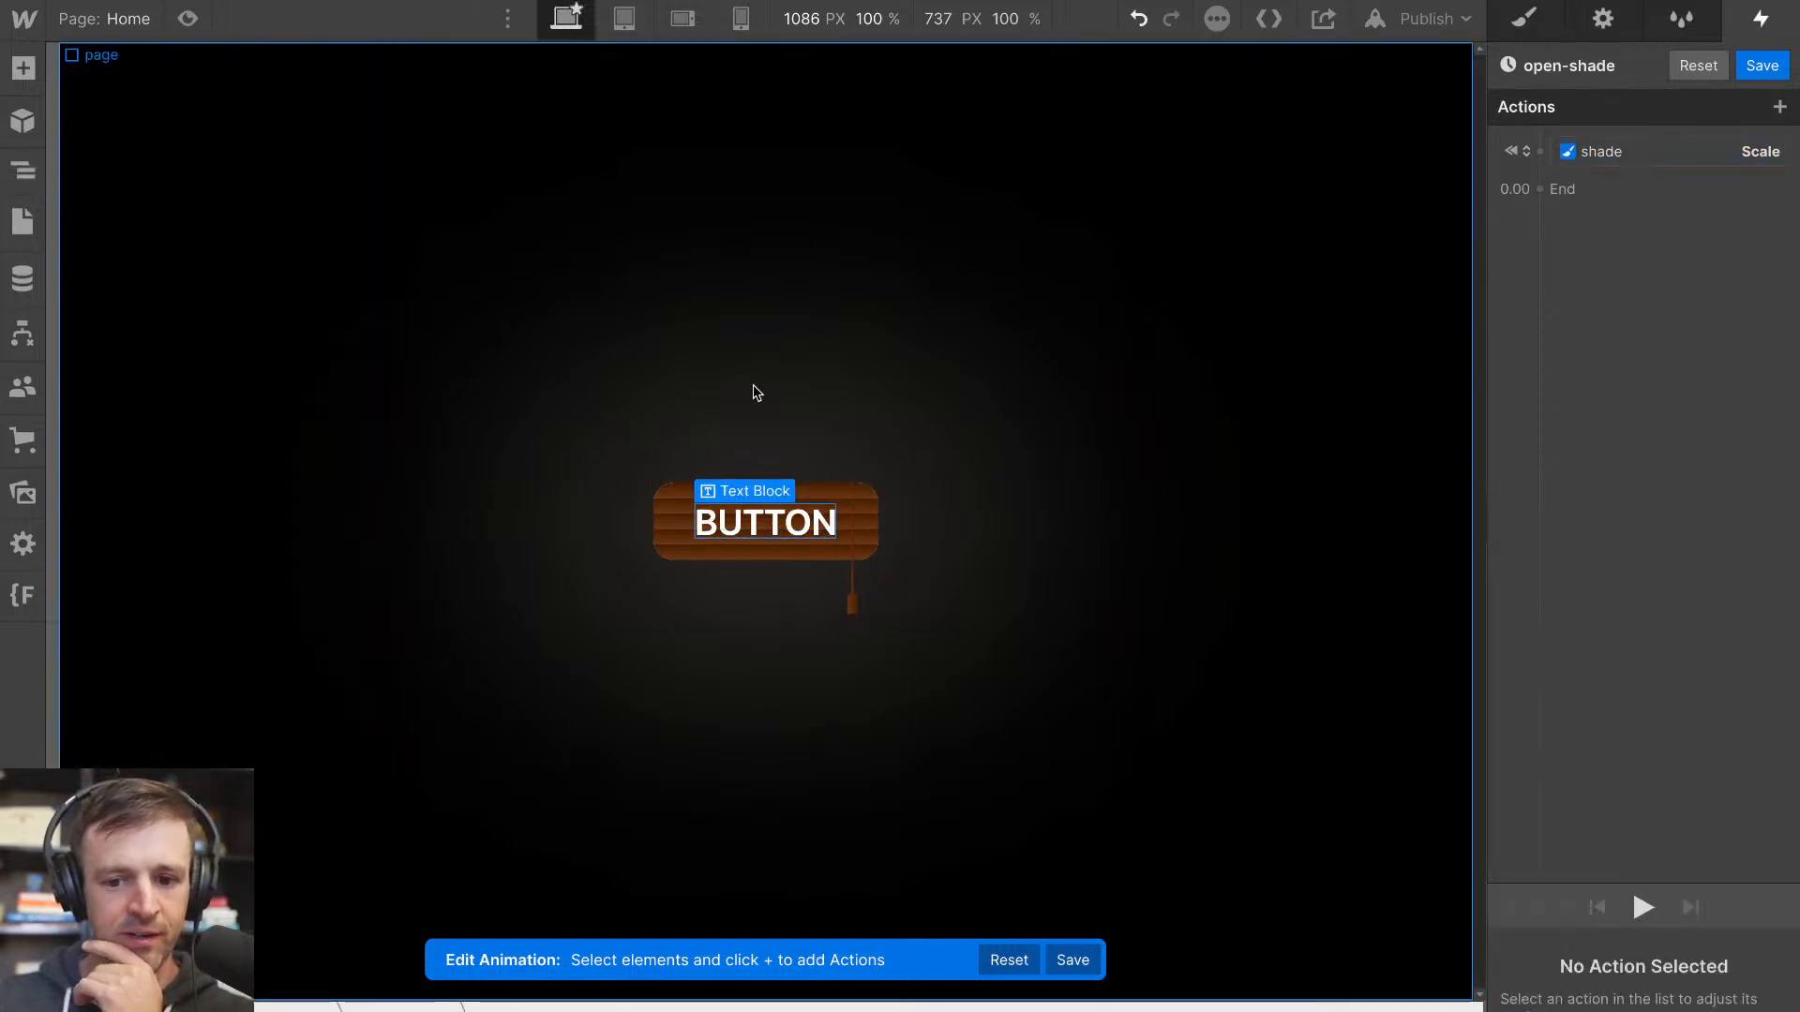
pyautogui.click(1539, 151)
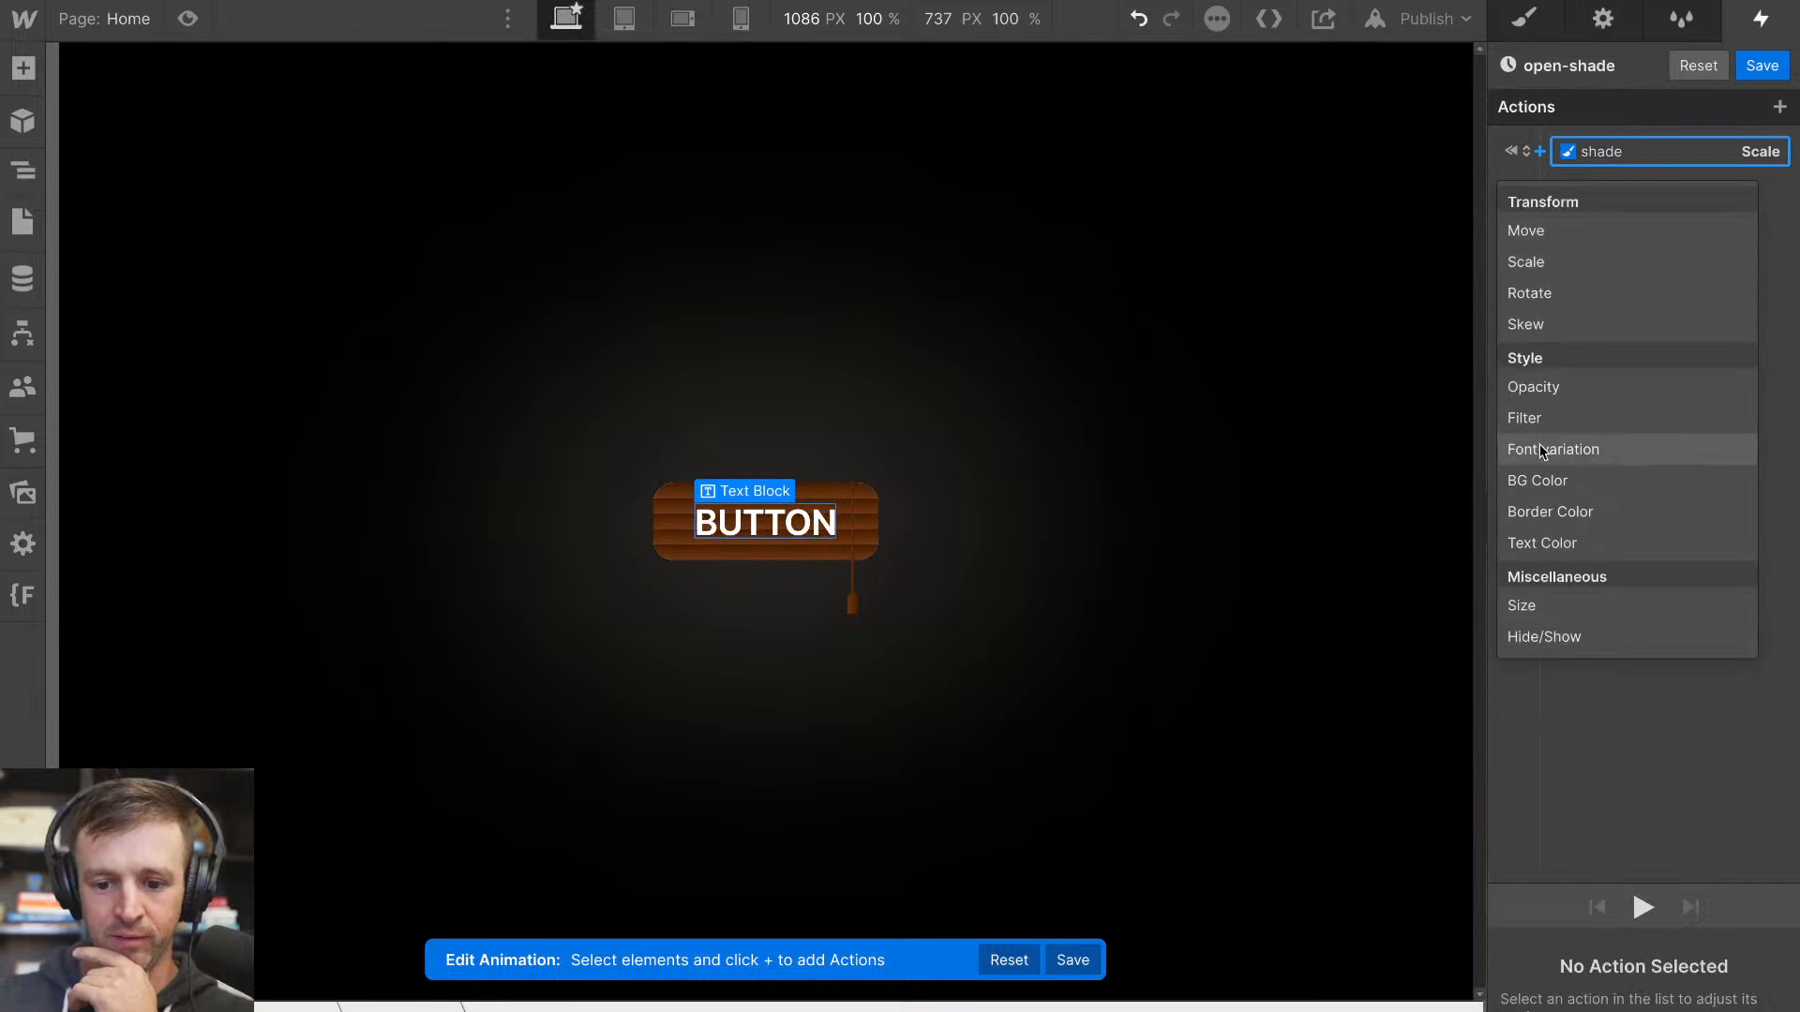
pyautogui.click(1552, 540)
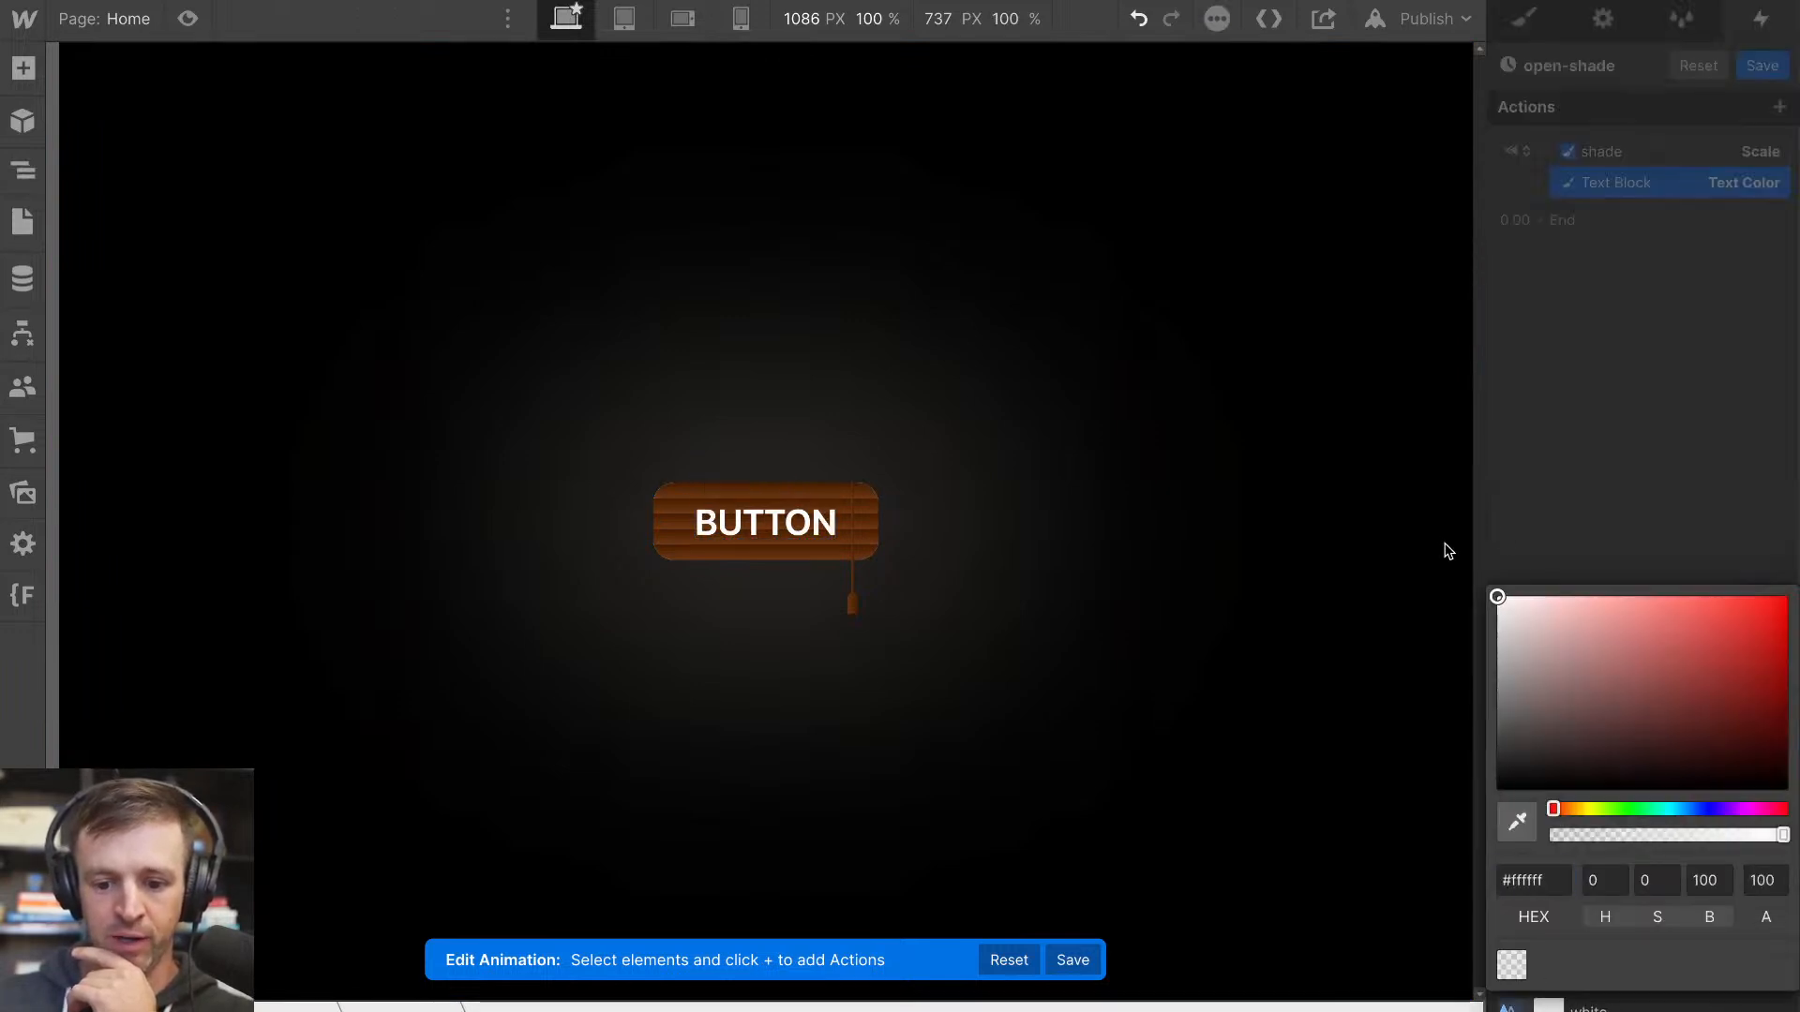
pyautogui.click(1443, 551)
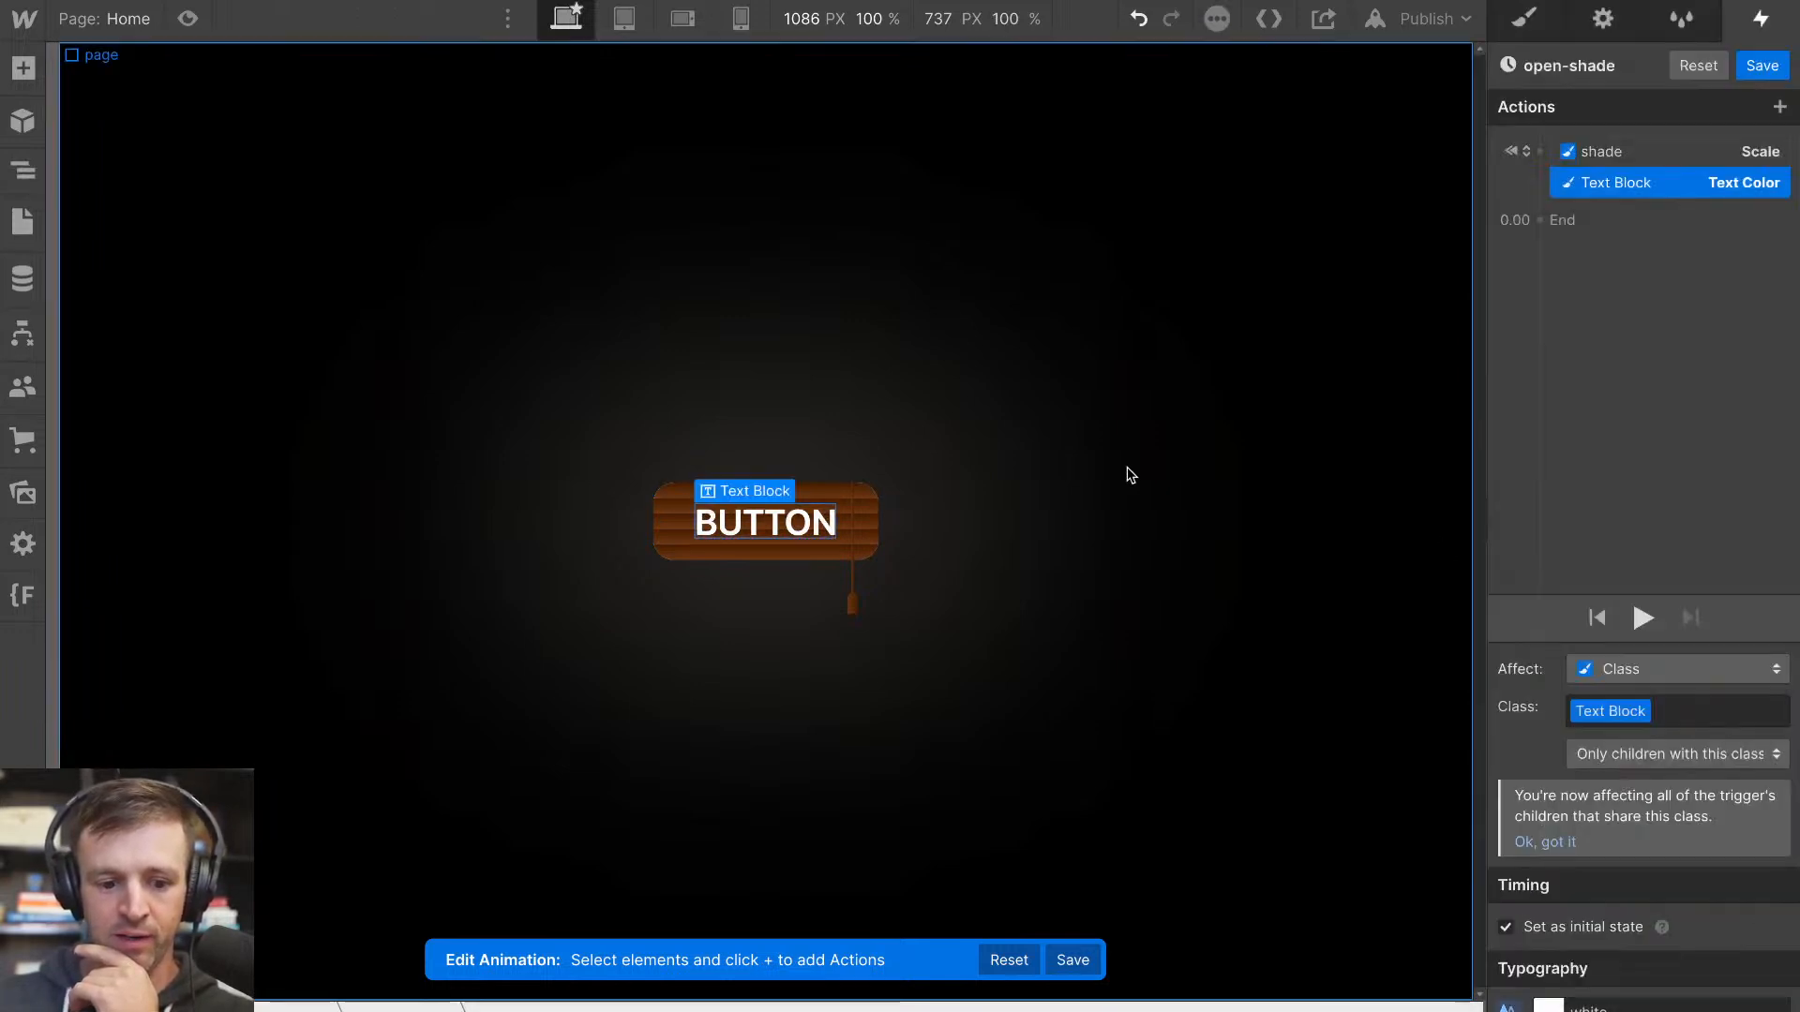
# Add a Size action for cord-wrap to the initial state with a height of 170%
pyautogui.click(853, 590)
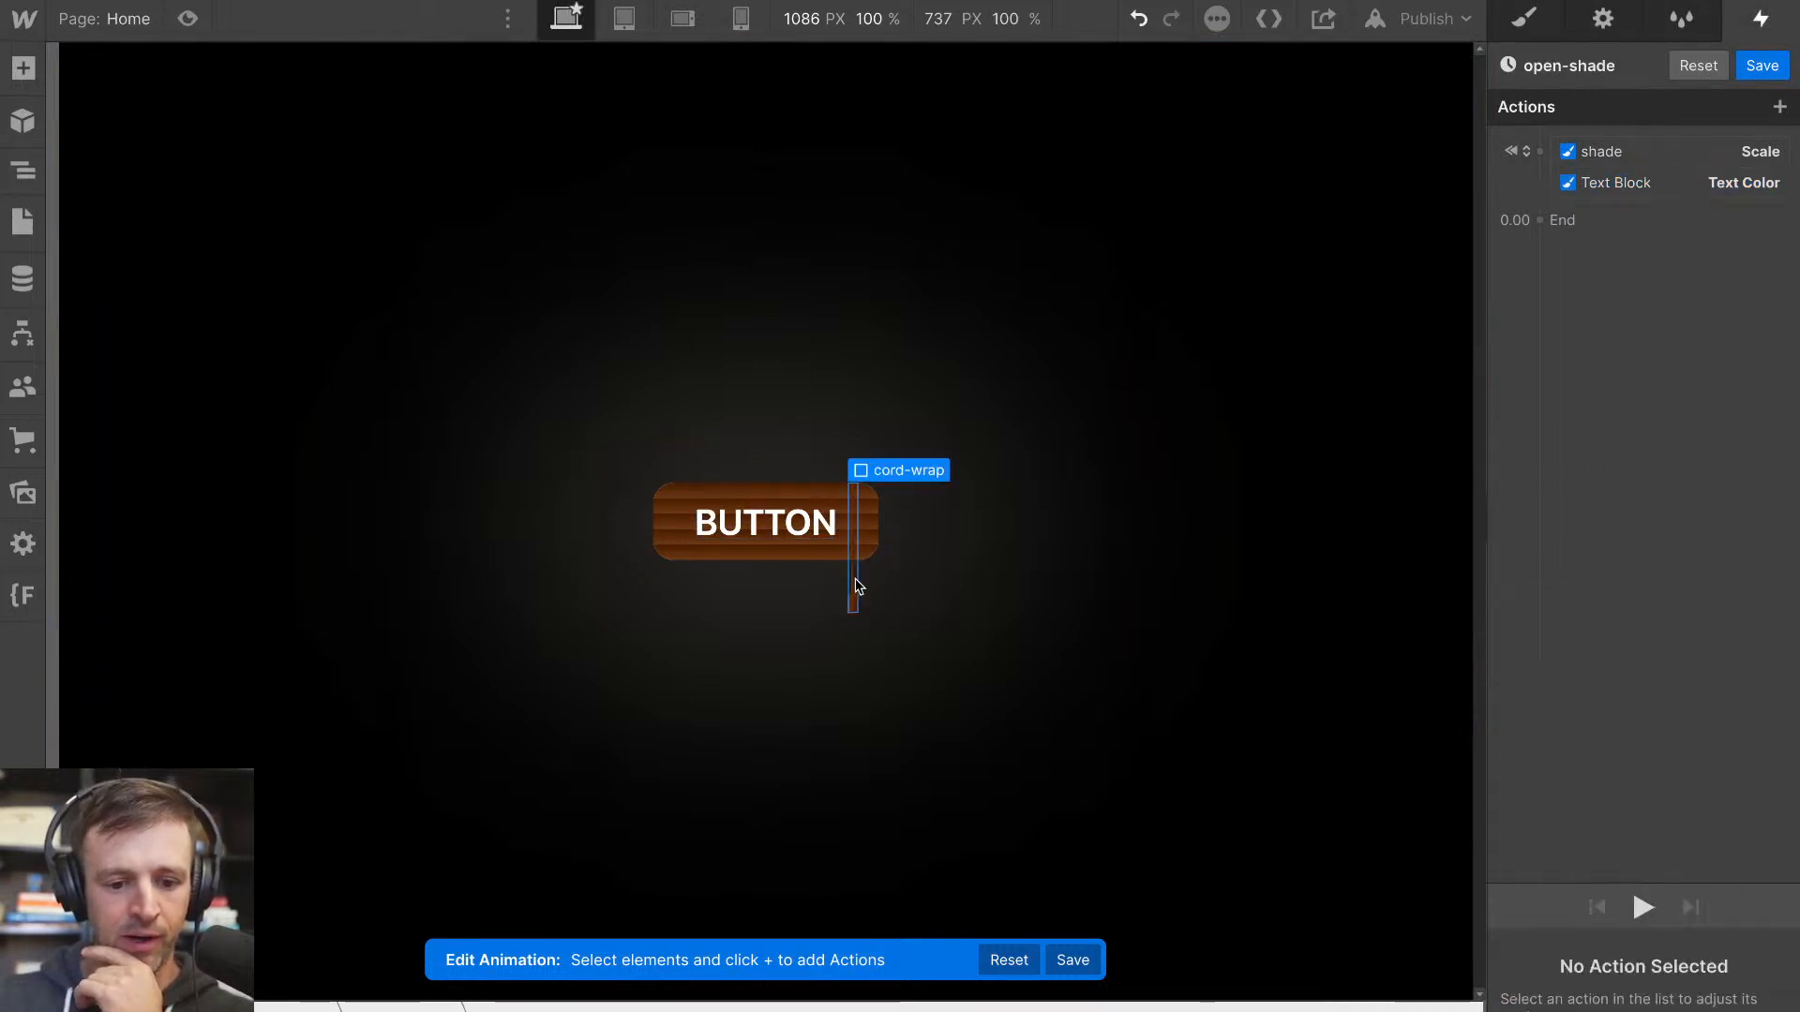
pyautogui.click(19, 178)
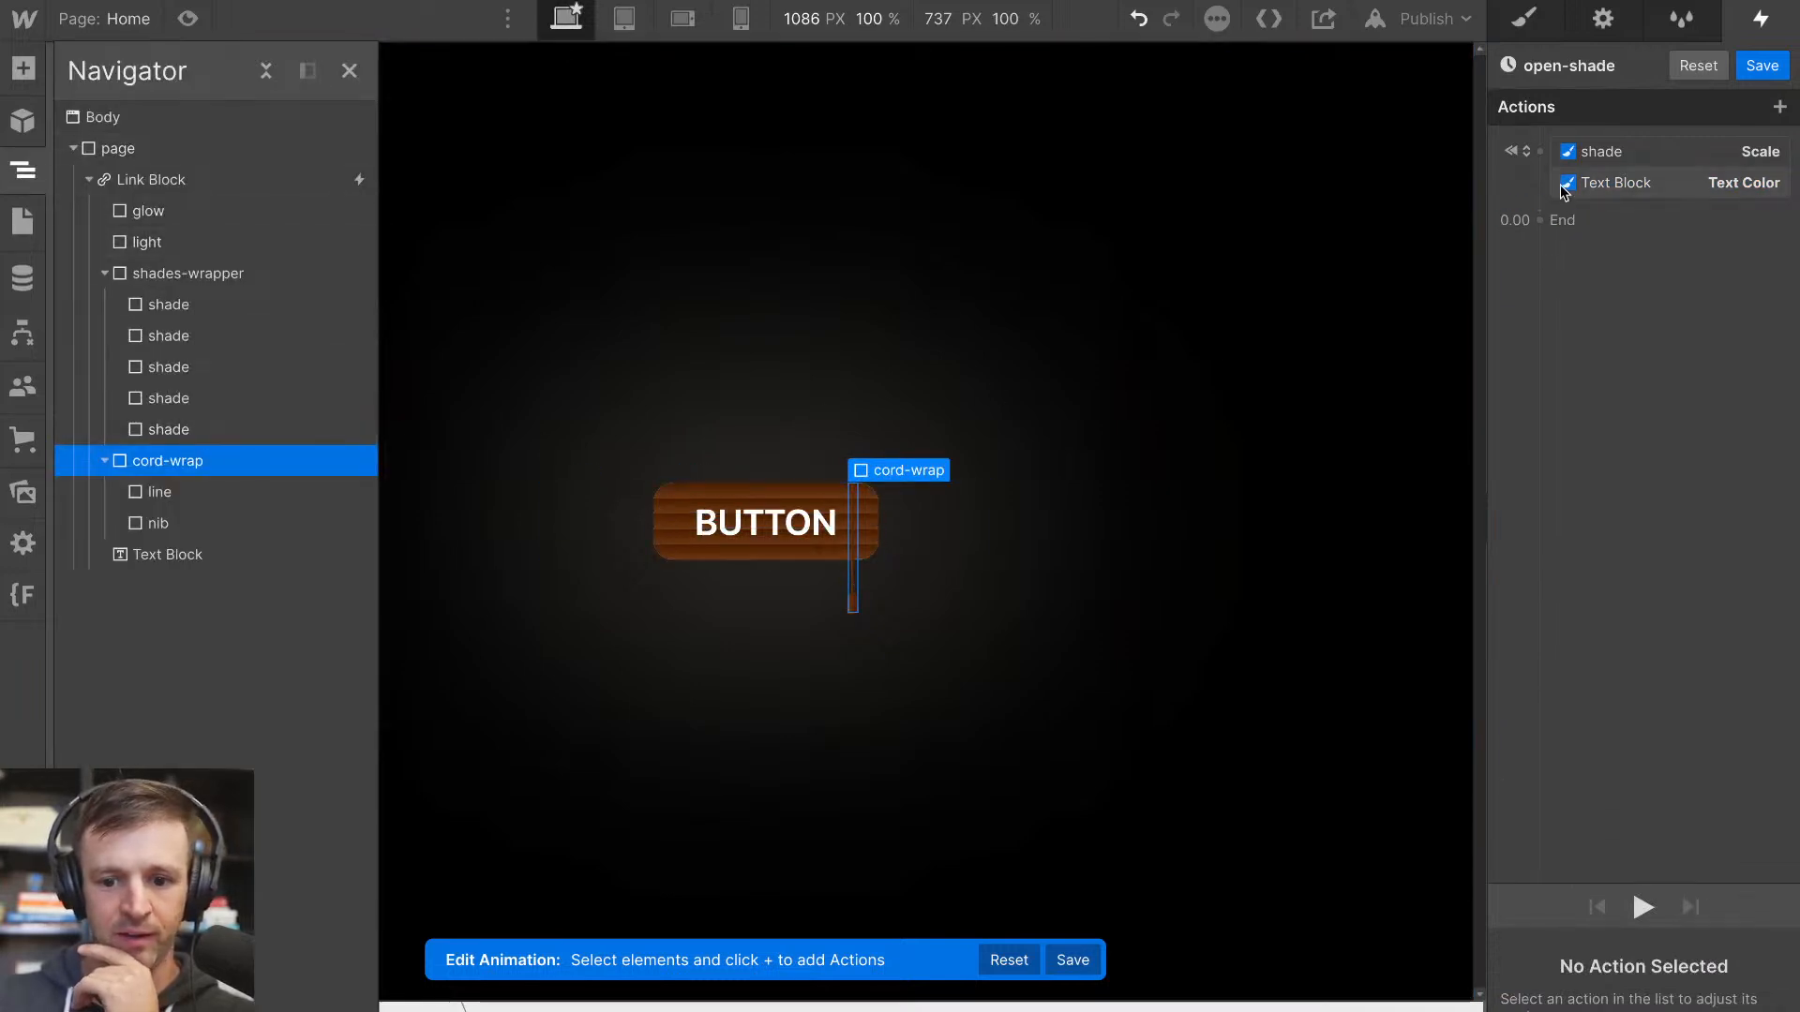
pyautogui.click(1539, 151)
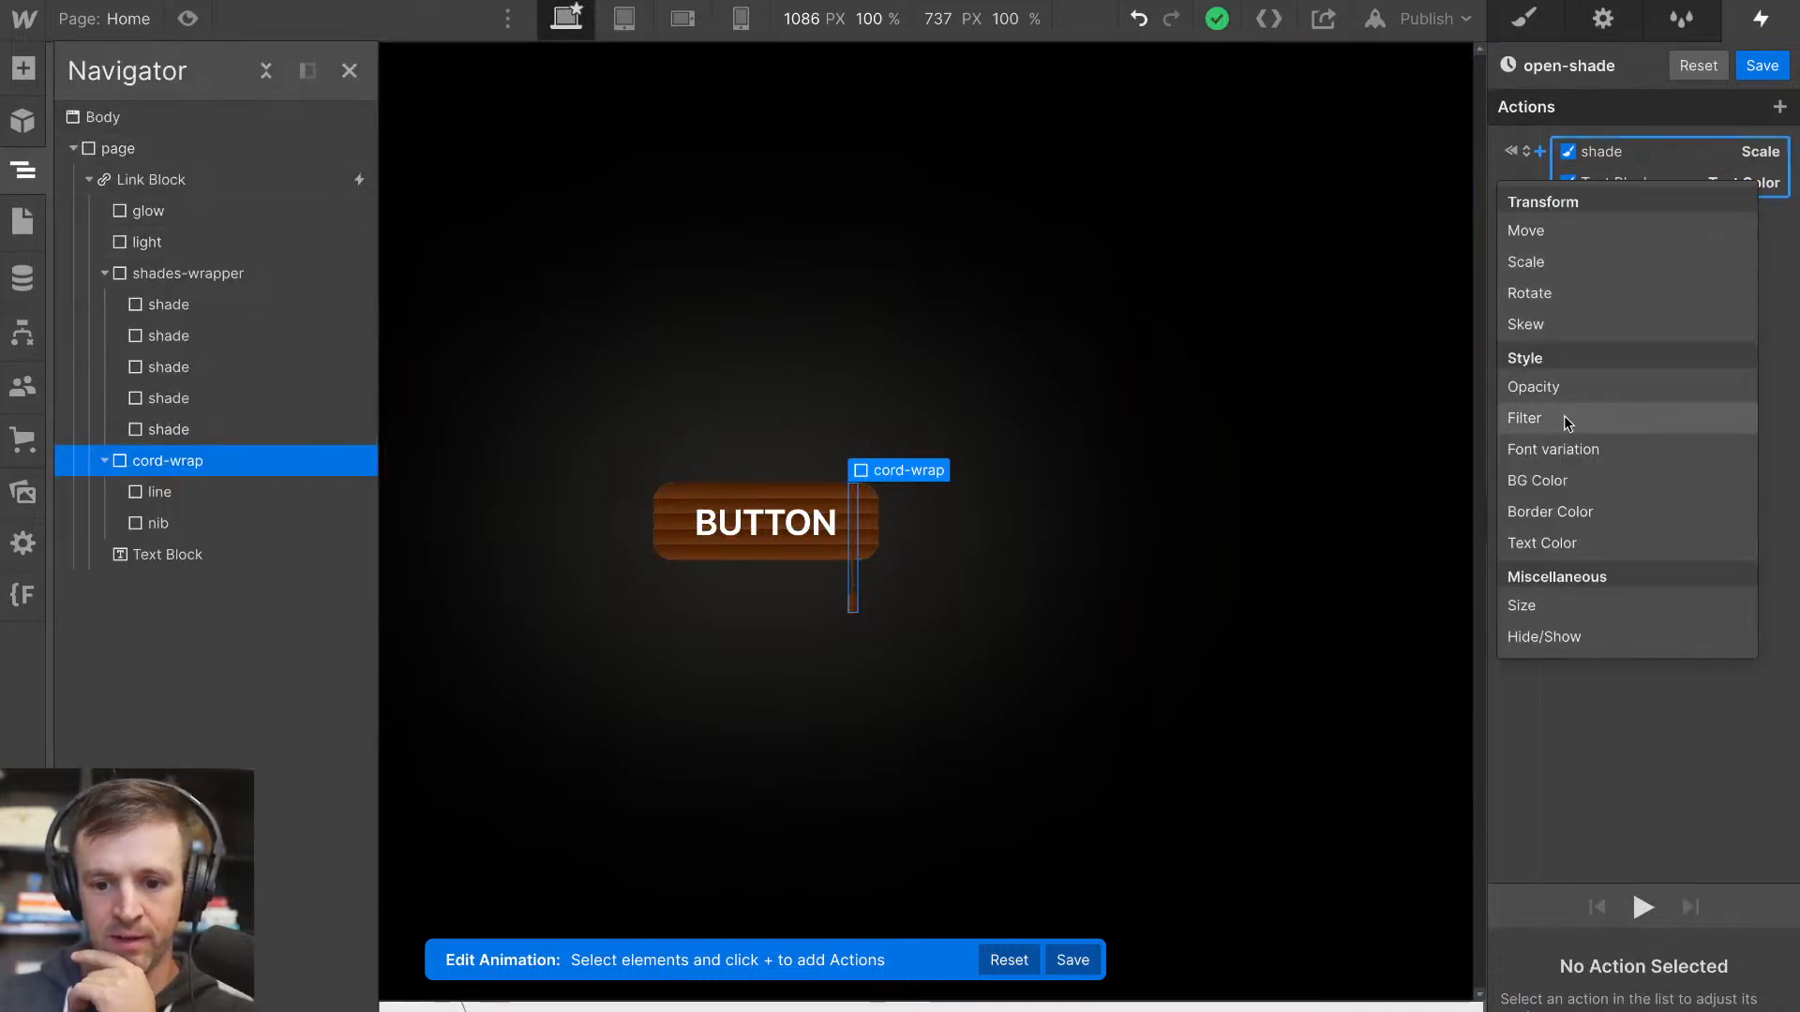
pyautogui.click(1561, 605)
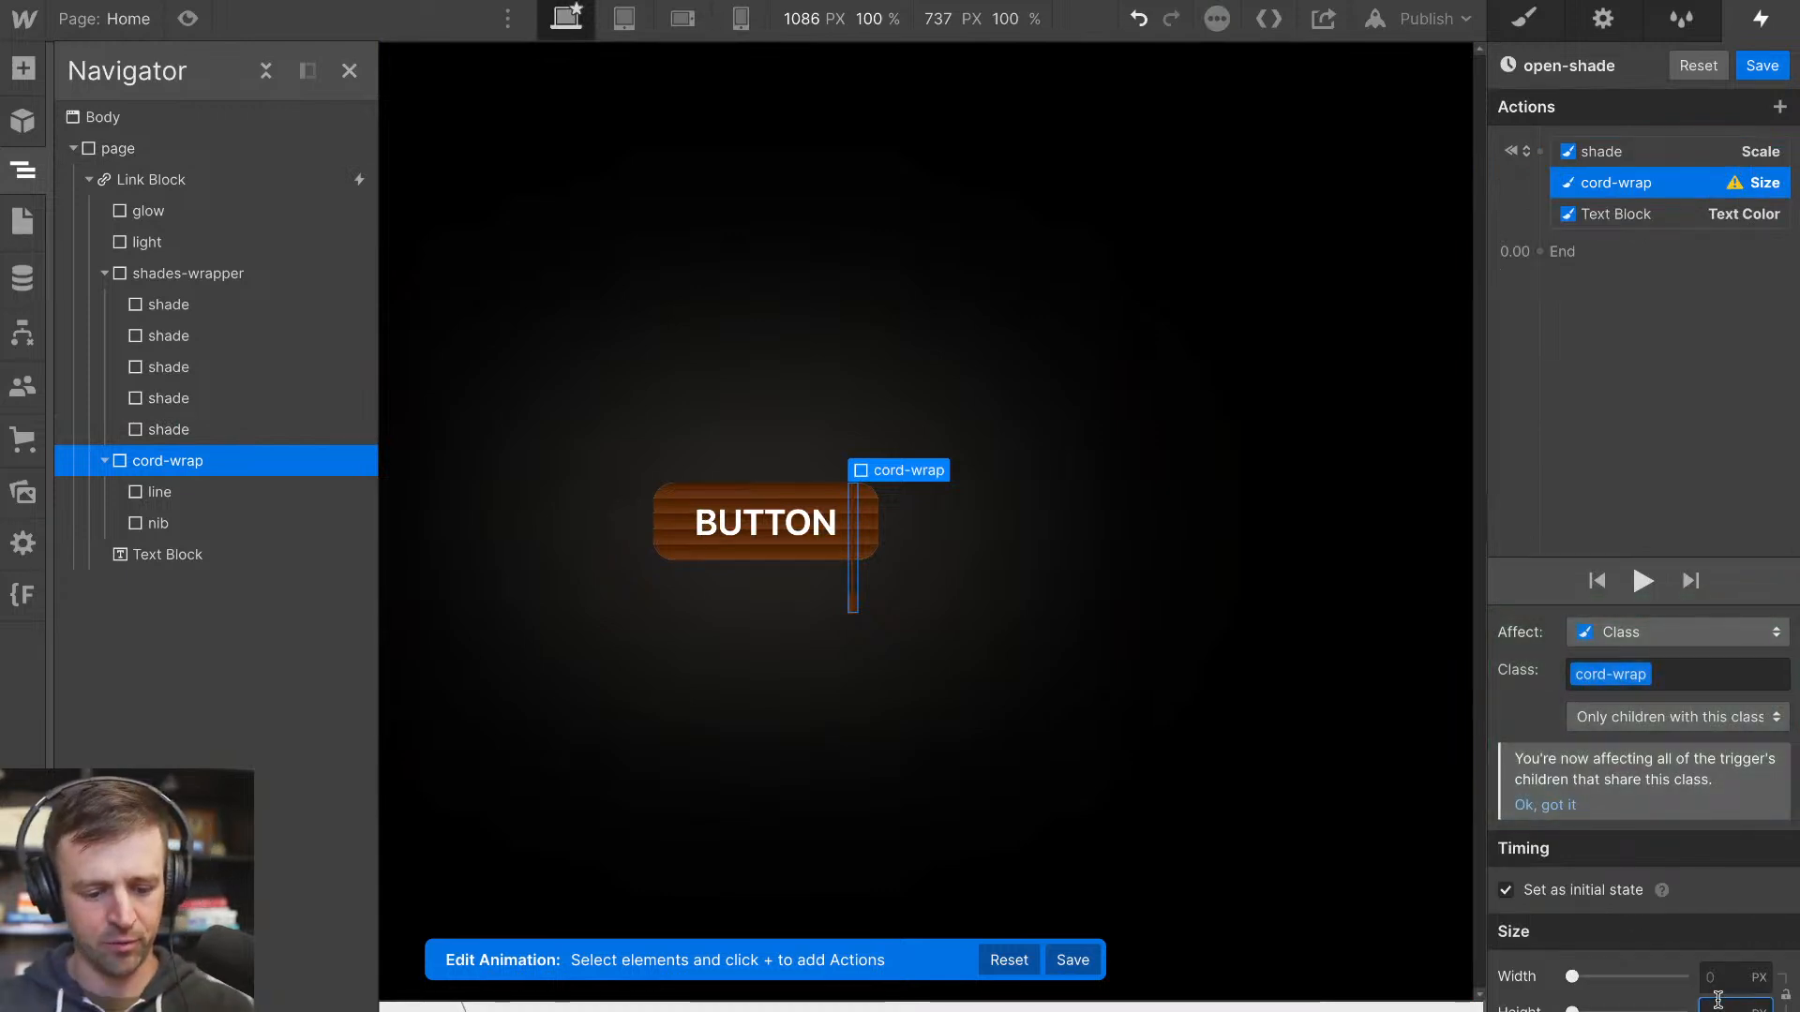
pyautogui.press('Return')
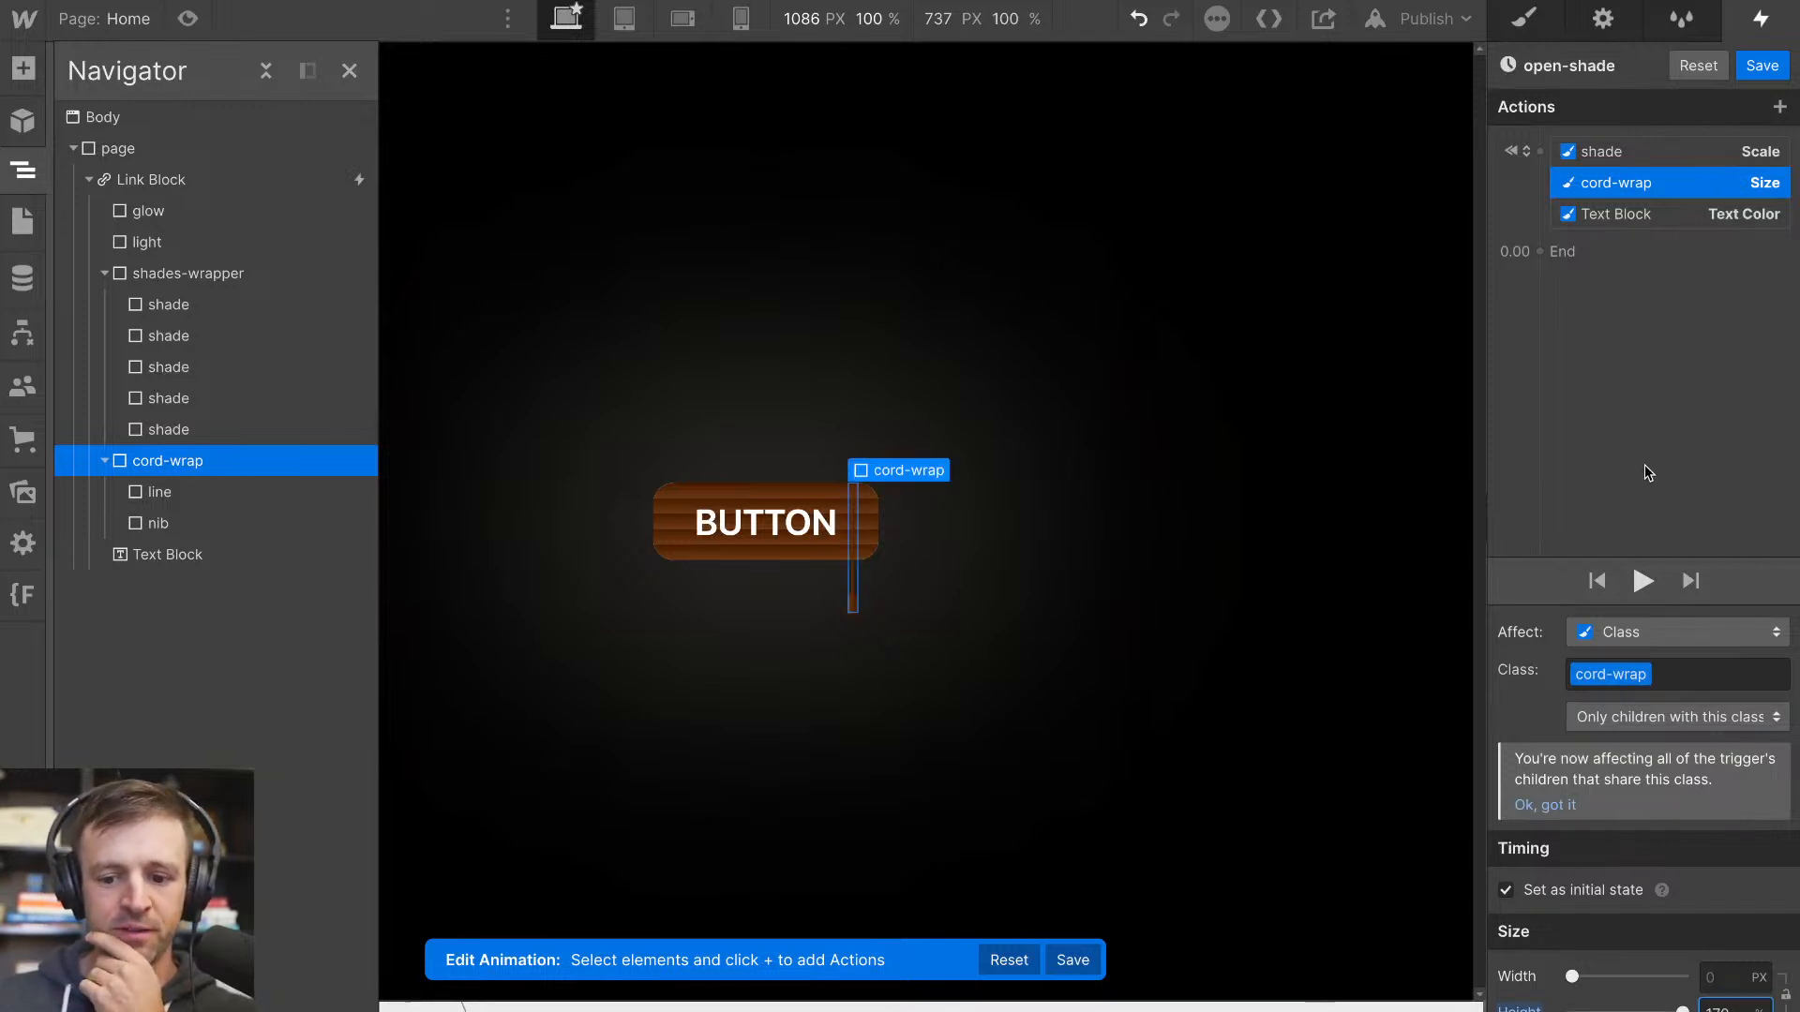
# Try a shorter height for the cord-wrap Size action and return it to 170%
pyautogui.hotkey('shift', 'Down')
pyautogui.hotkey('shift', 'Down')
pyautogui.hotkey('shift', 'Down')
pyautogui.hotkey('shift', 'Down')
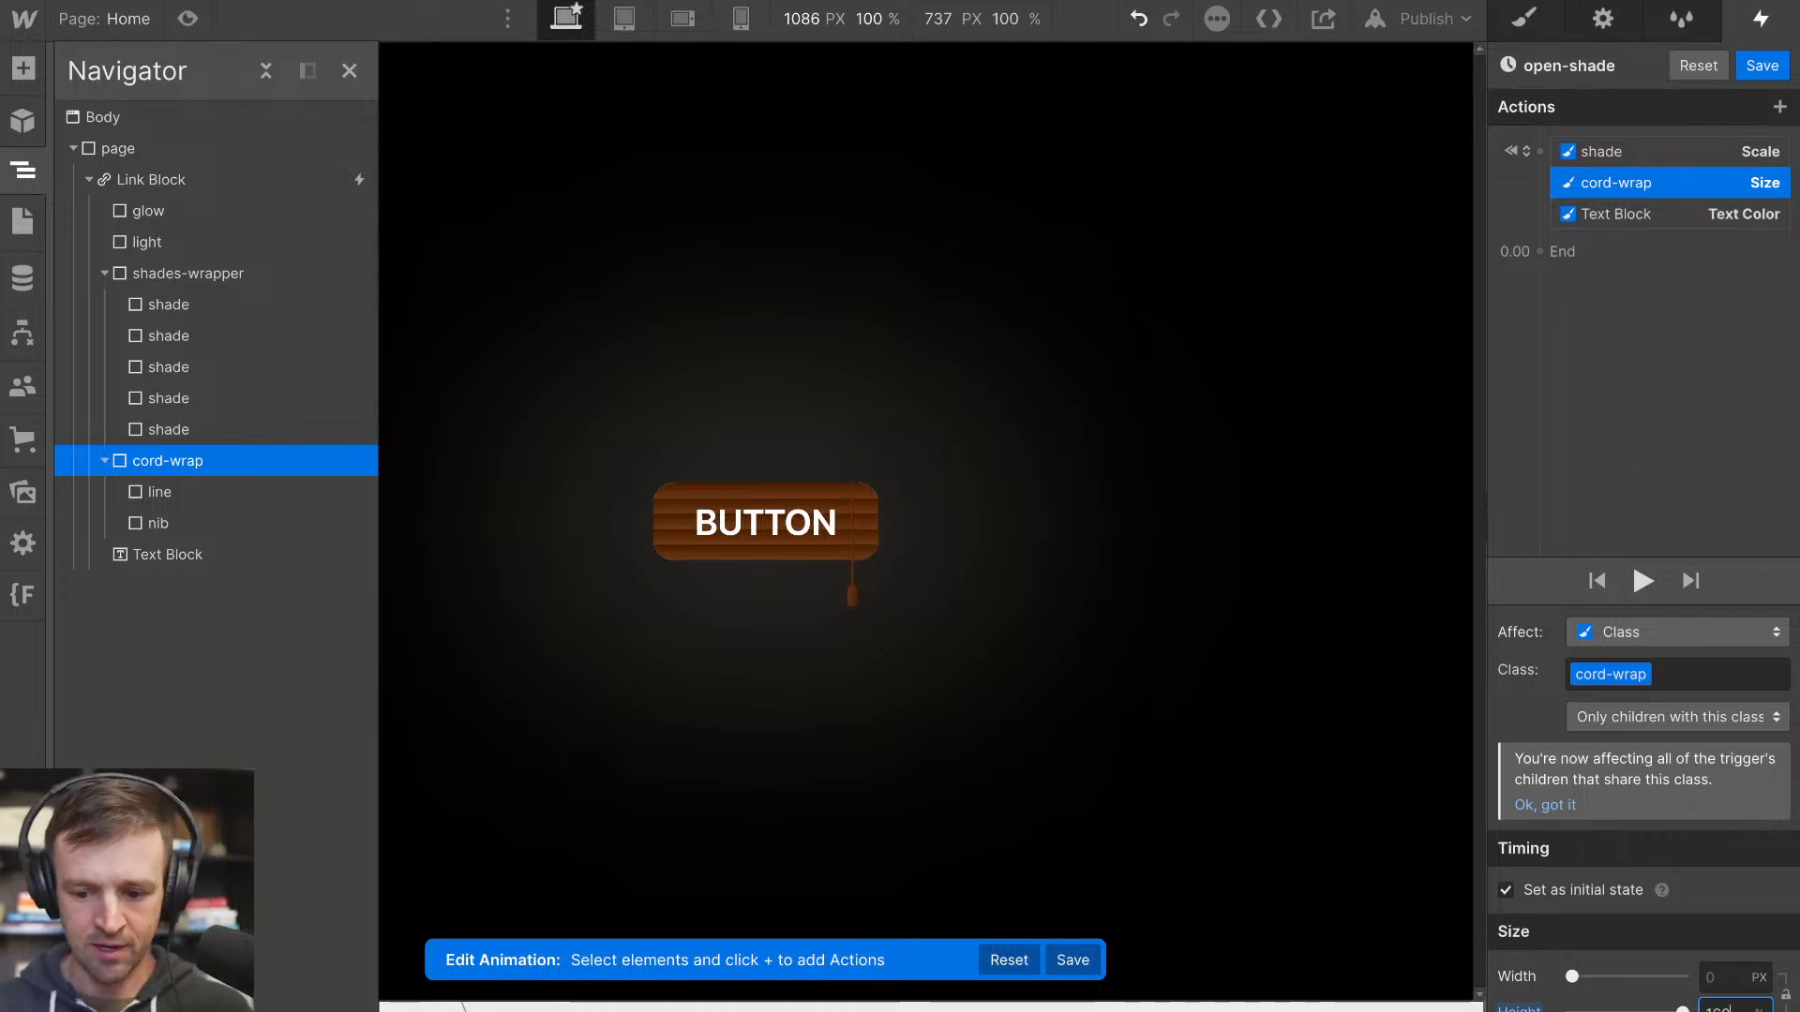
pyautogui.hotkey('shift', 'Up')
pyautogui.hotkey('shift', 'Up')
pyautogui.hotkey('shift', 'Up')
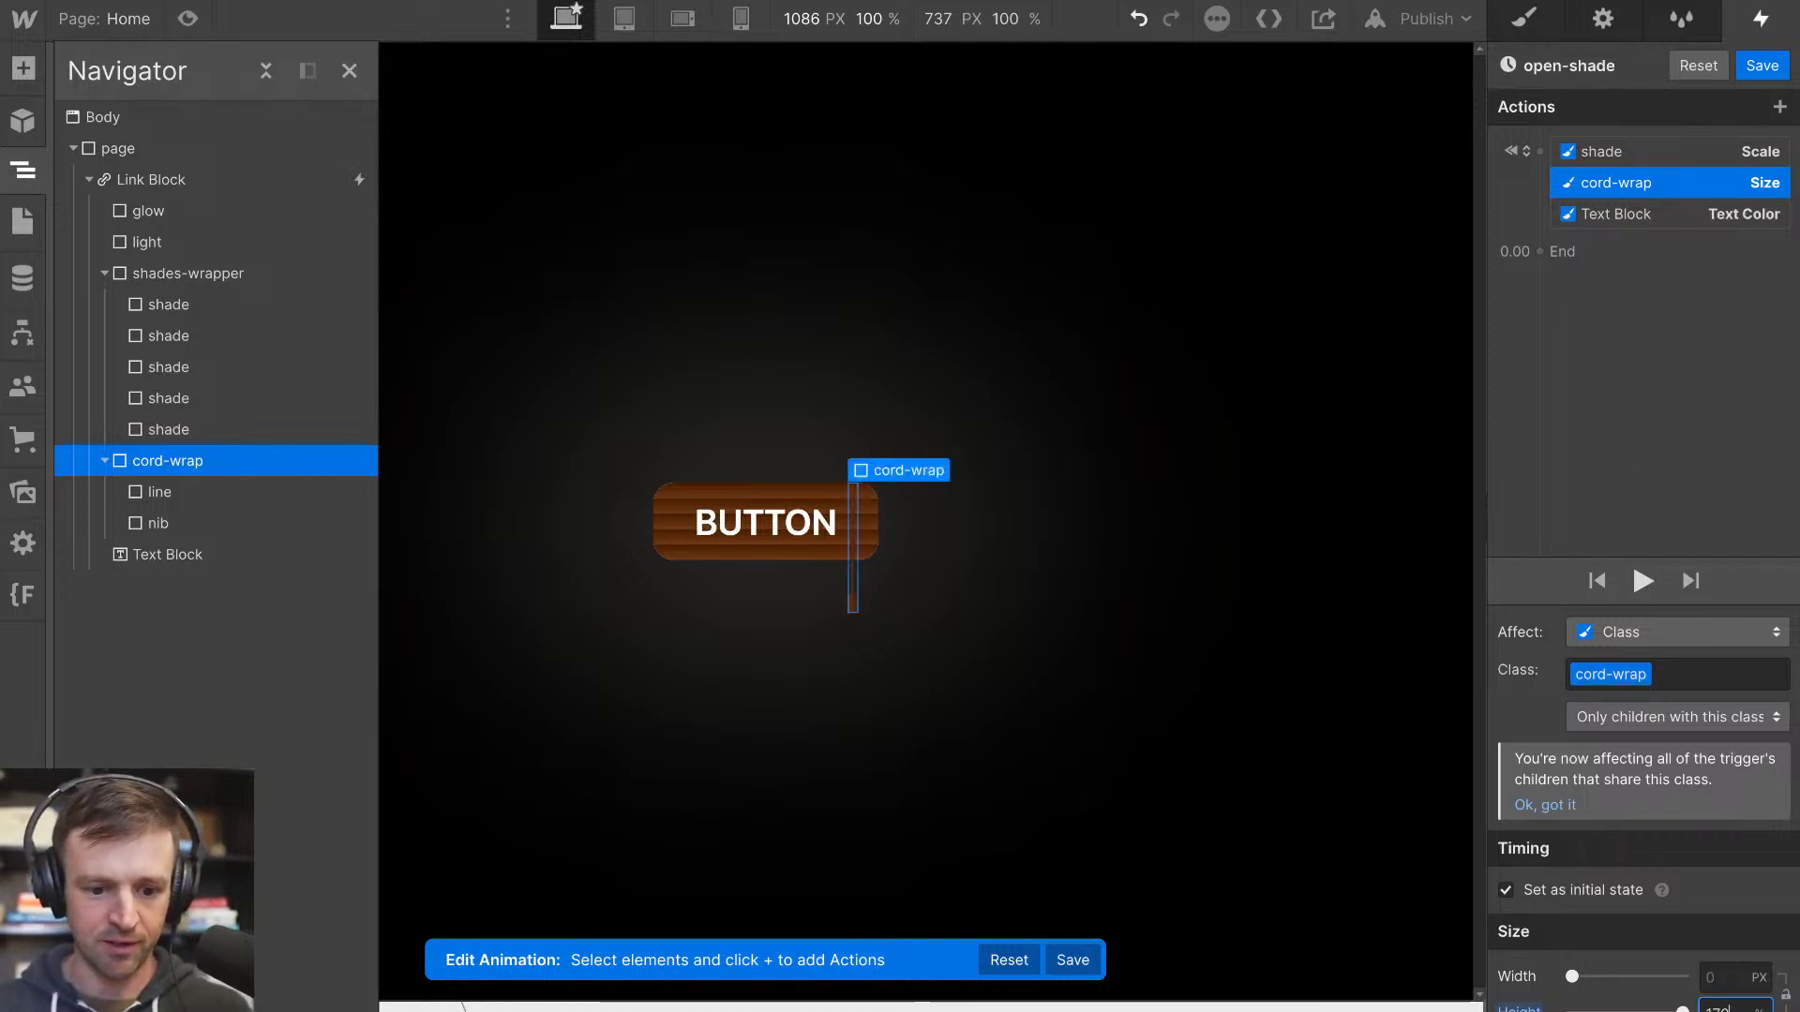
pyautogui.hotkey('shift', 'Up')
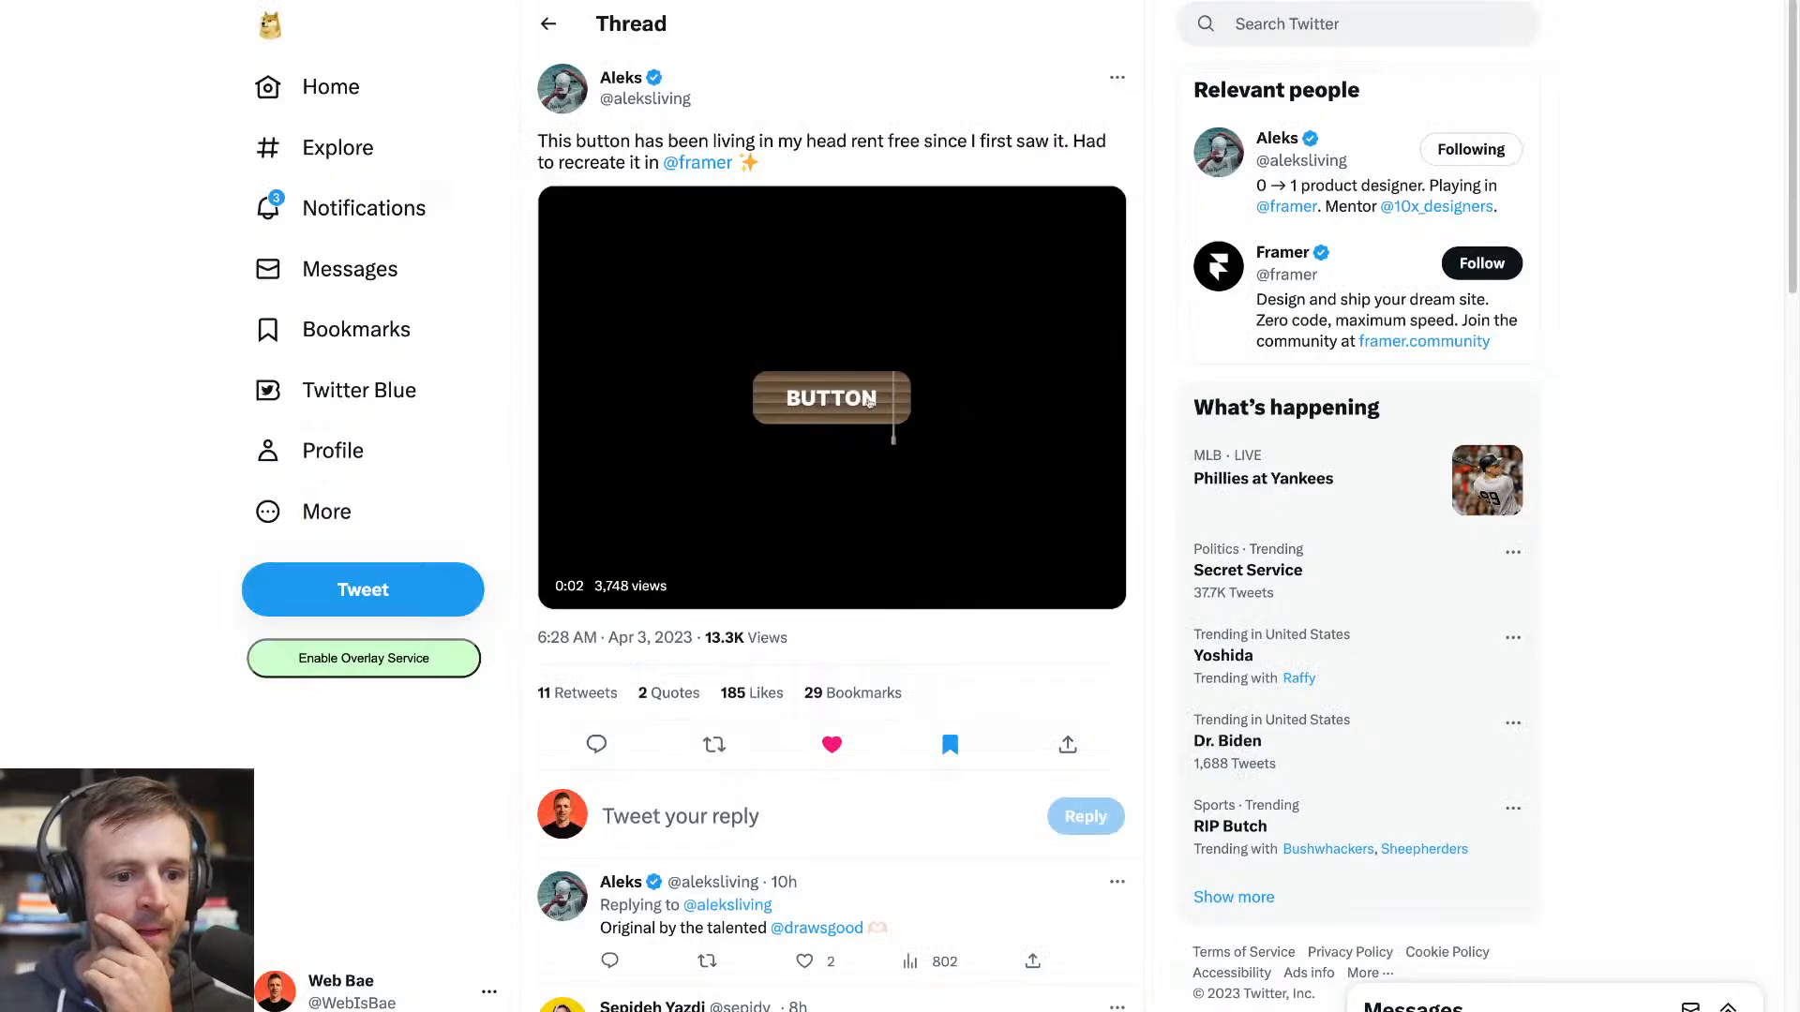
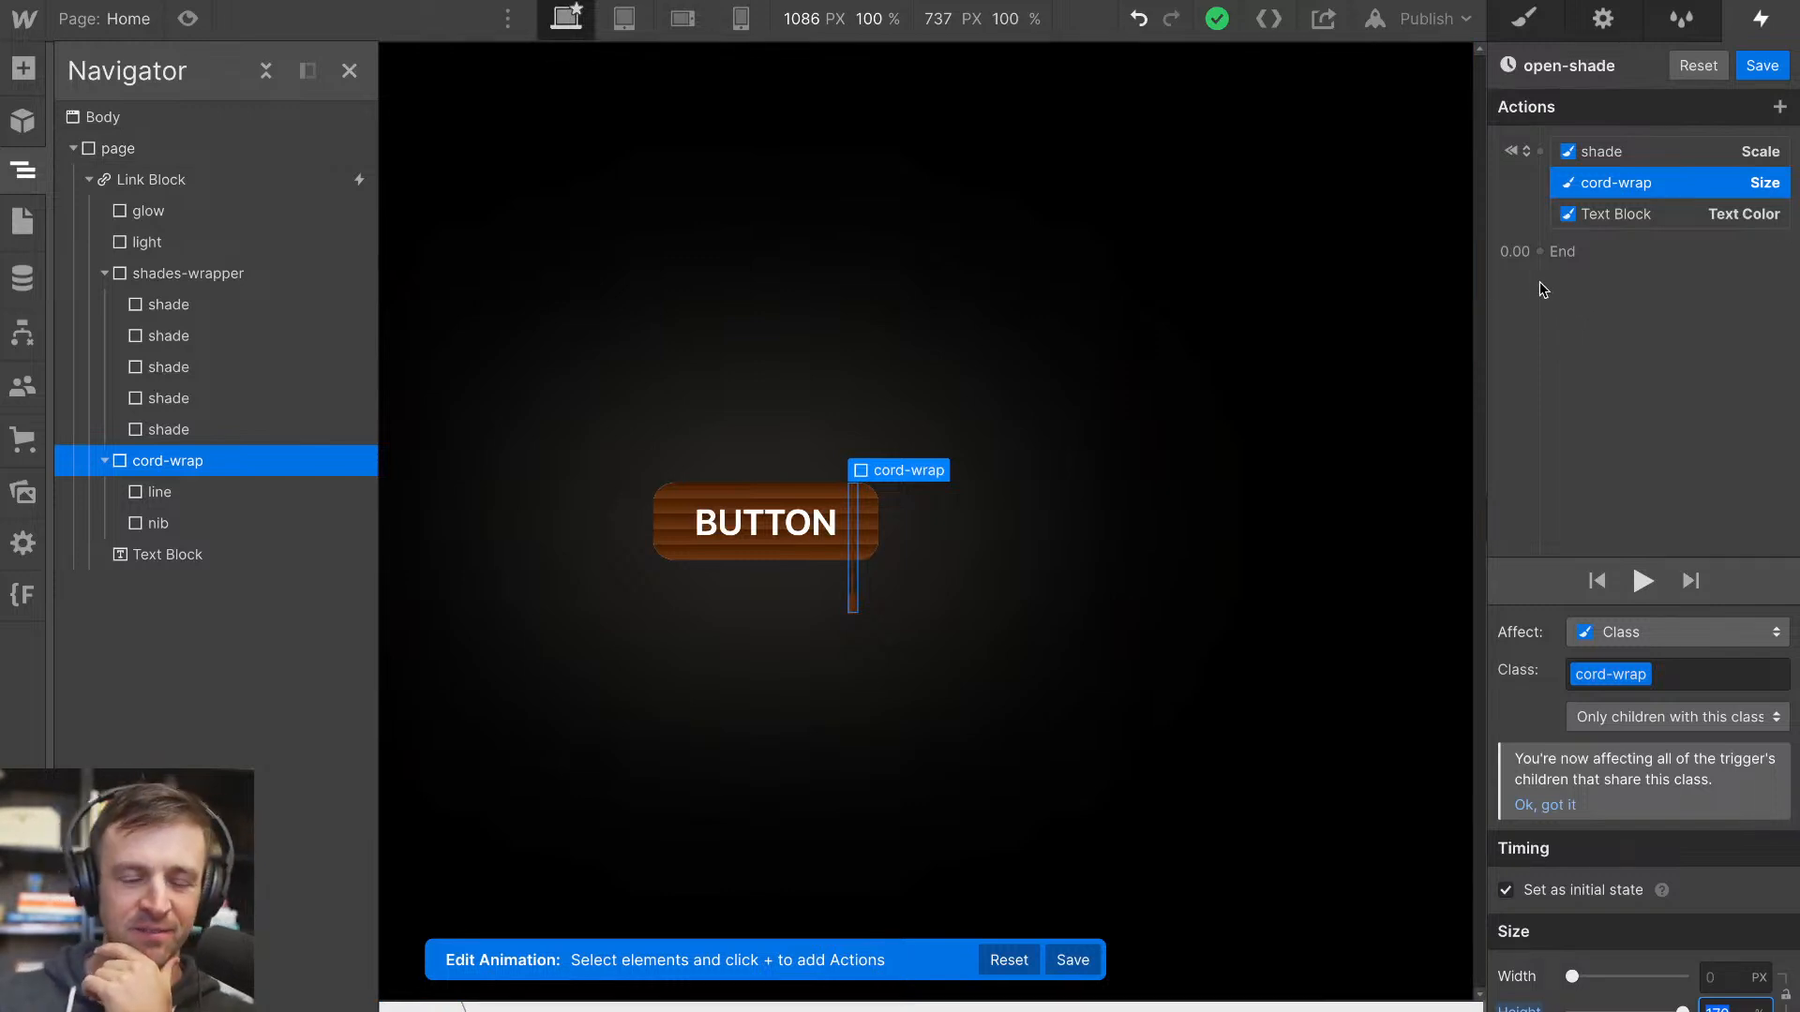
# Add a Scale action for the shade class after the initial state, scaling only Y to 0.1
pyautogui.click(103, 274)
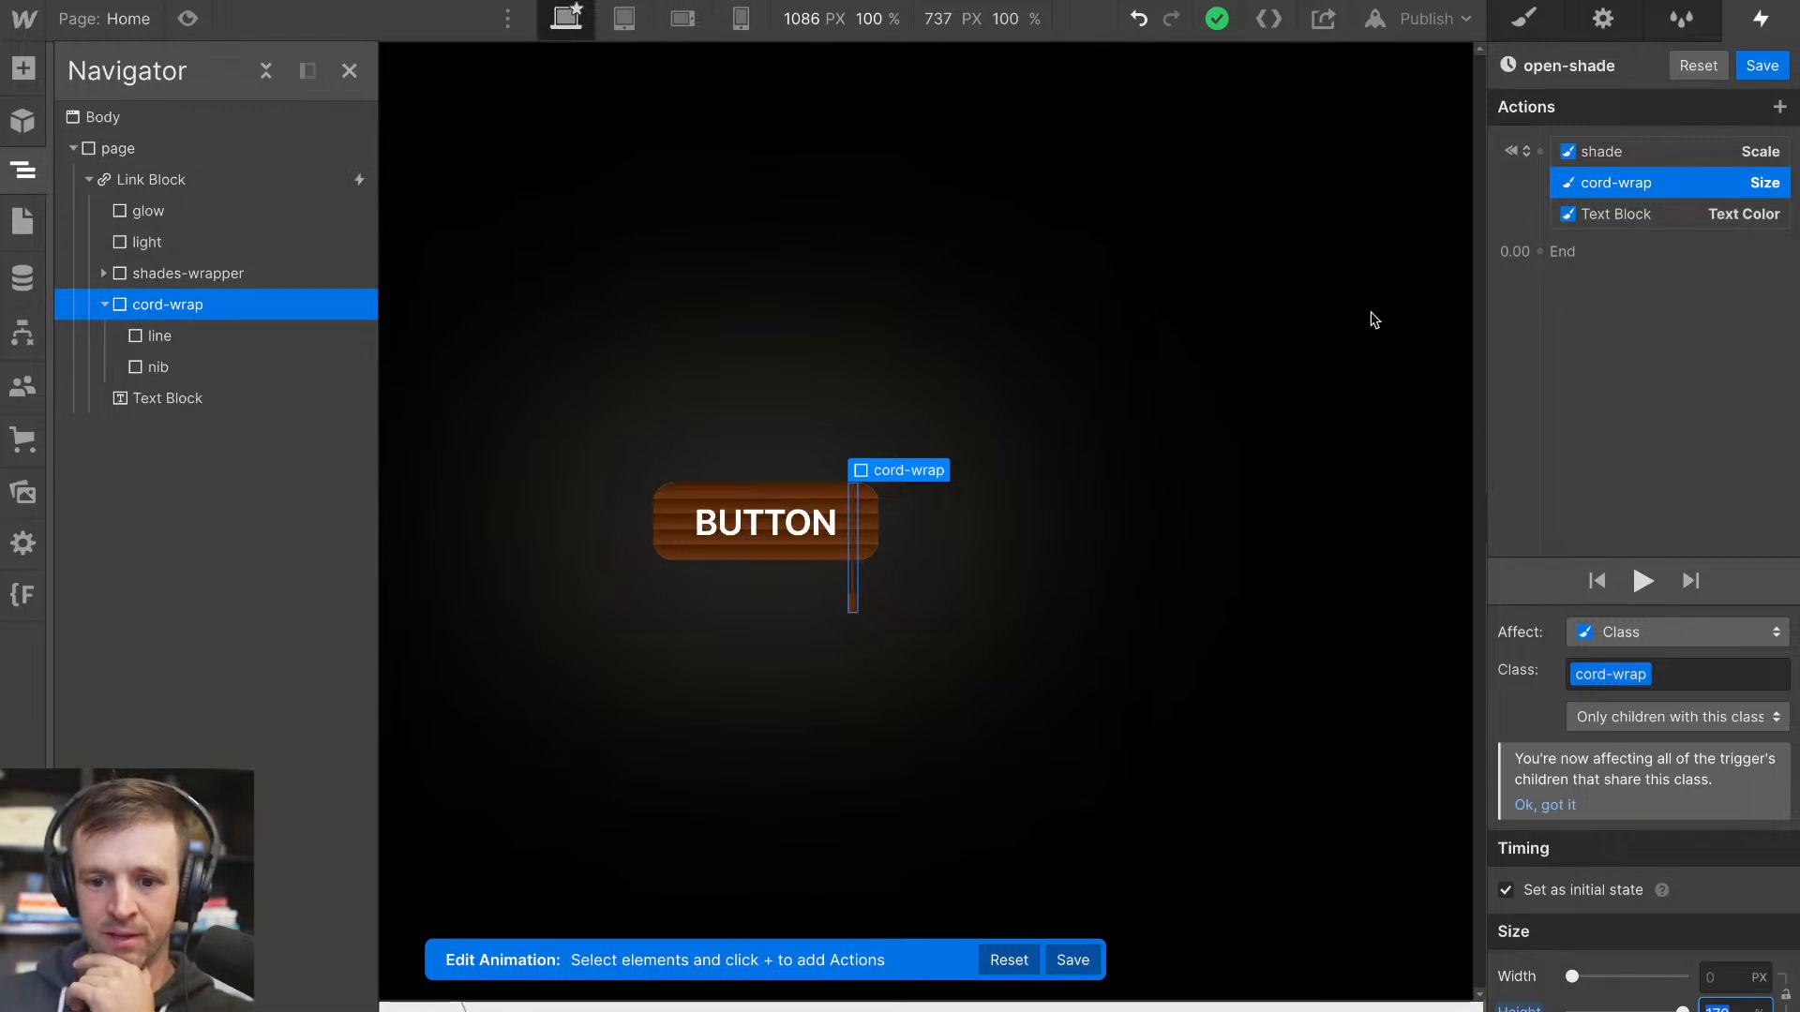
pyautogui.click(104, 306)
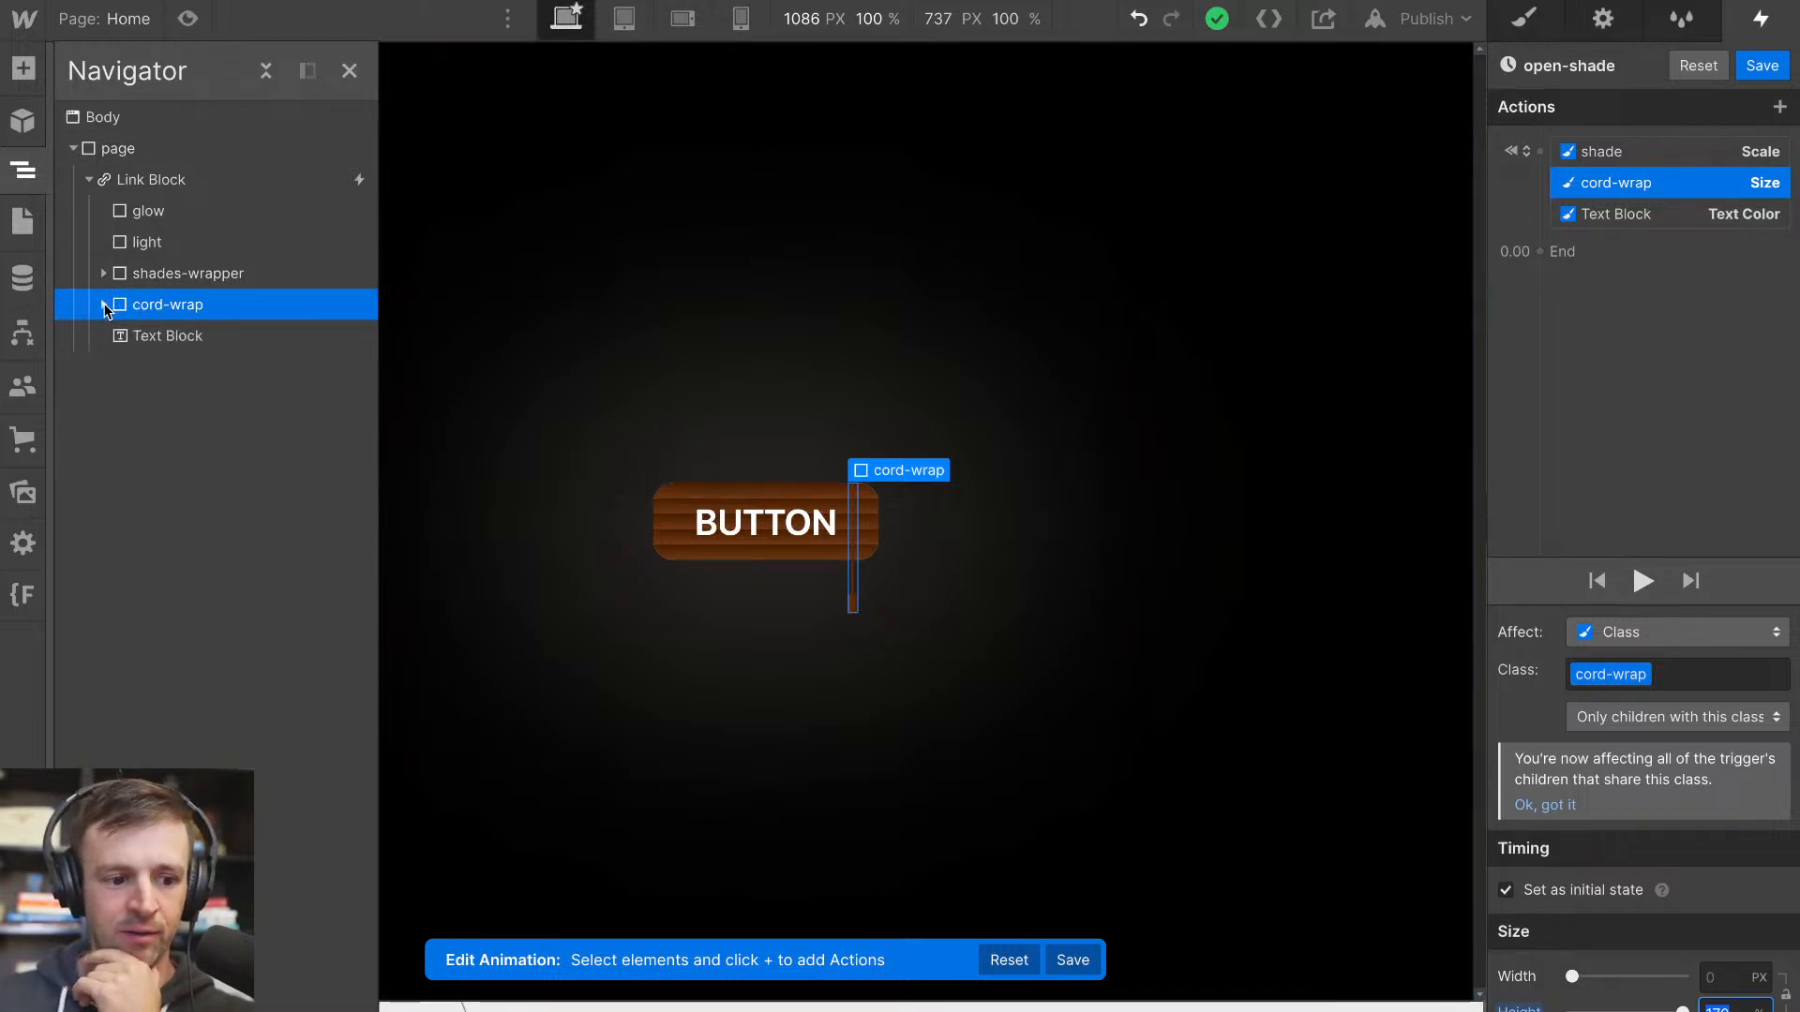
pyautogui.press('z')
pyautogui.click(809, 488)
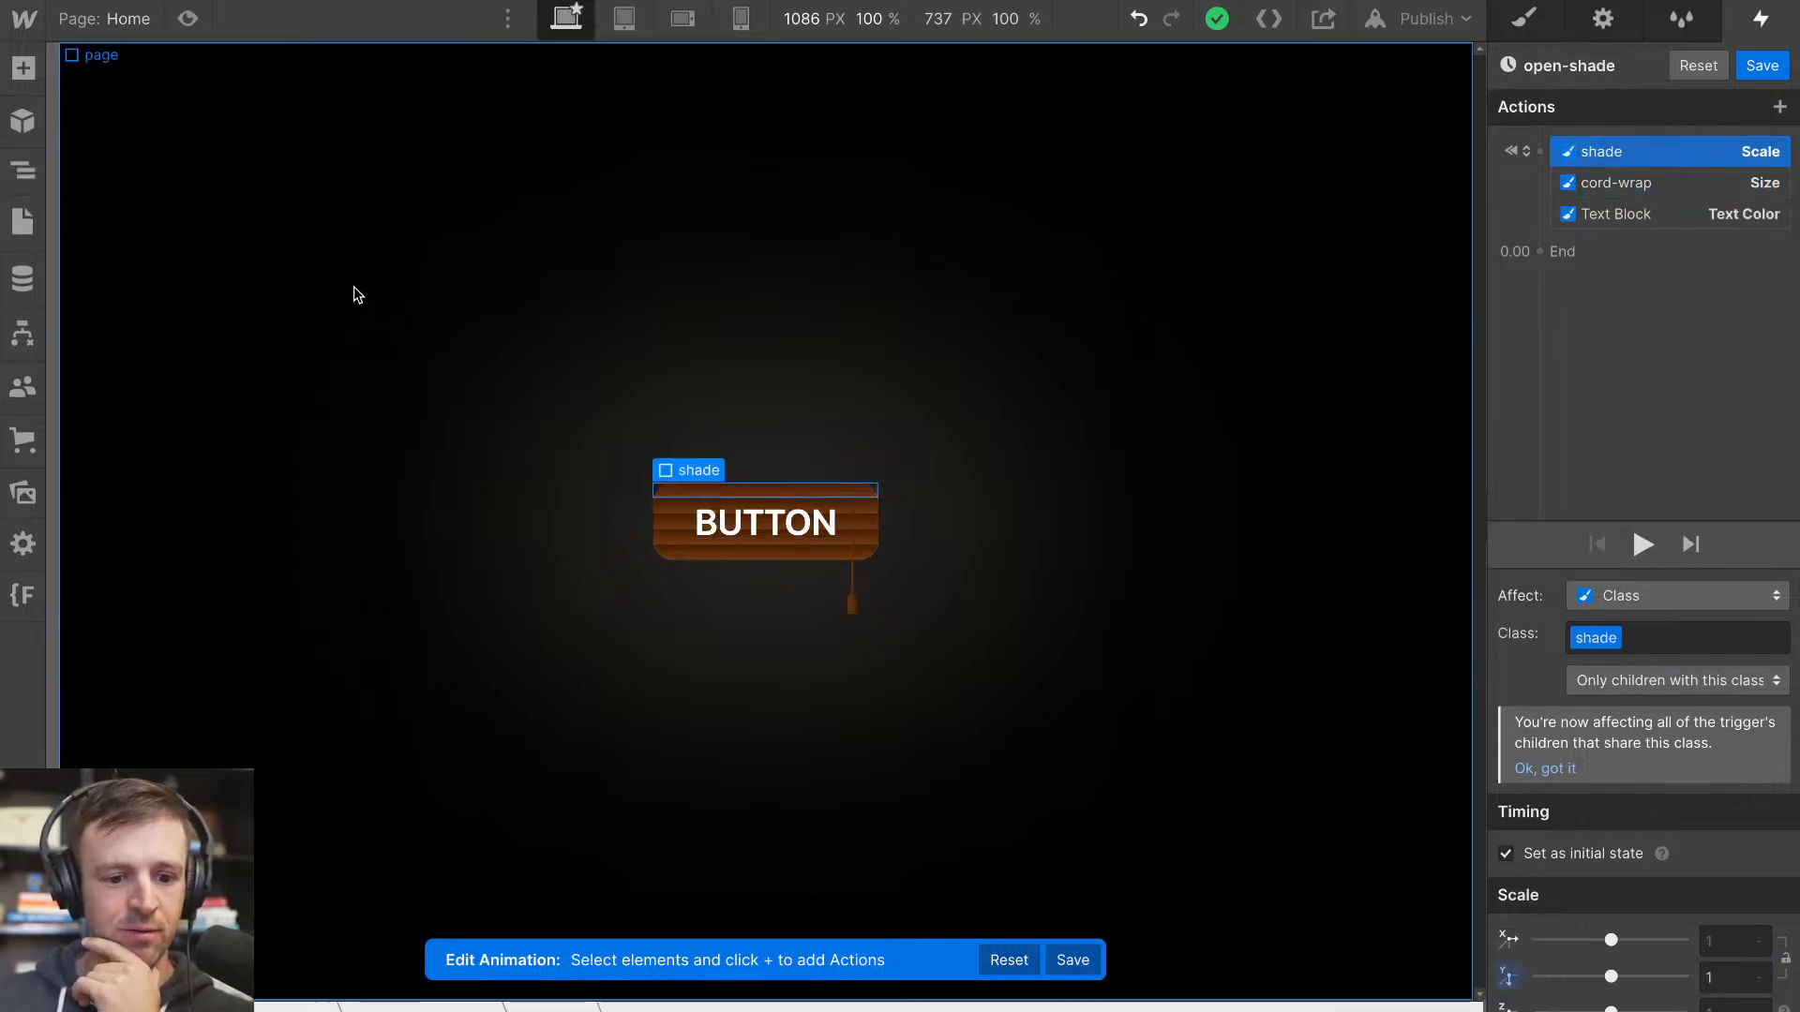
pyautogui.click(1540, 251)
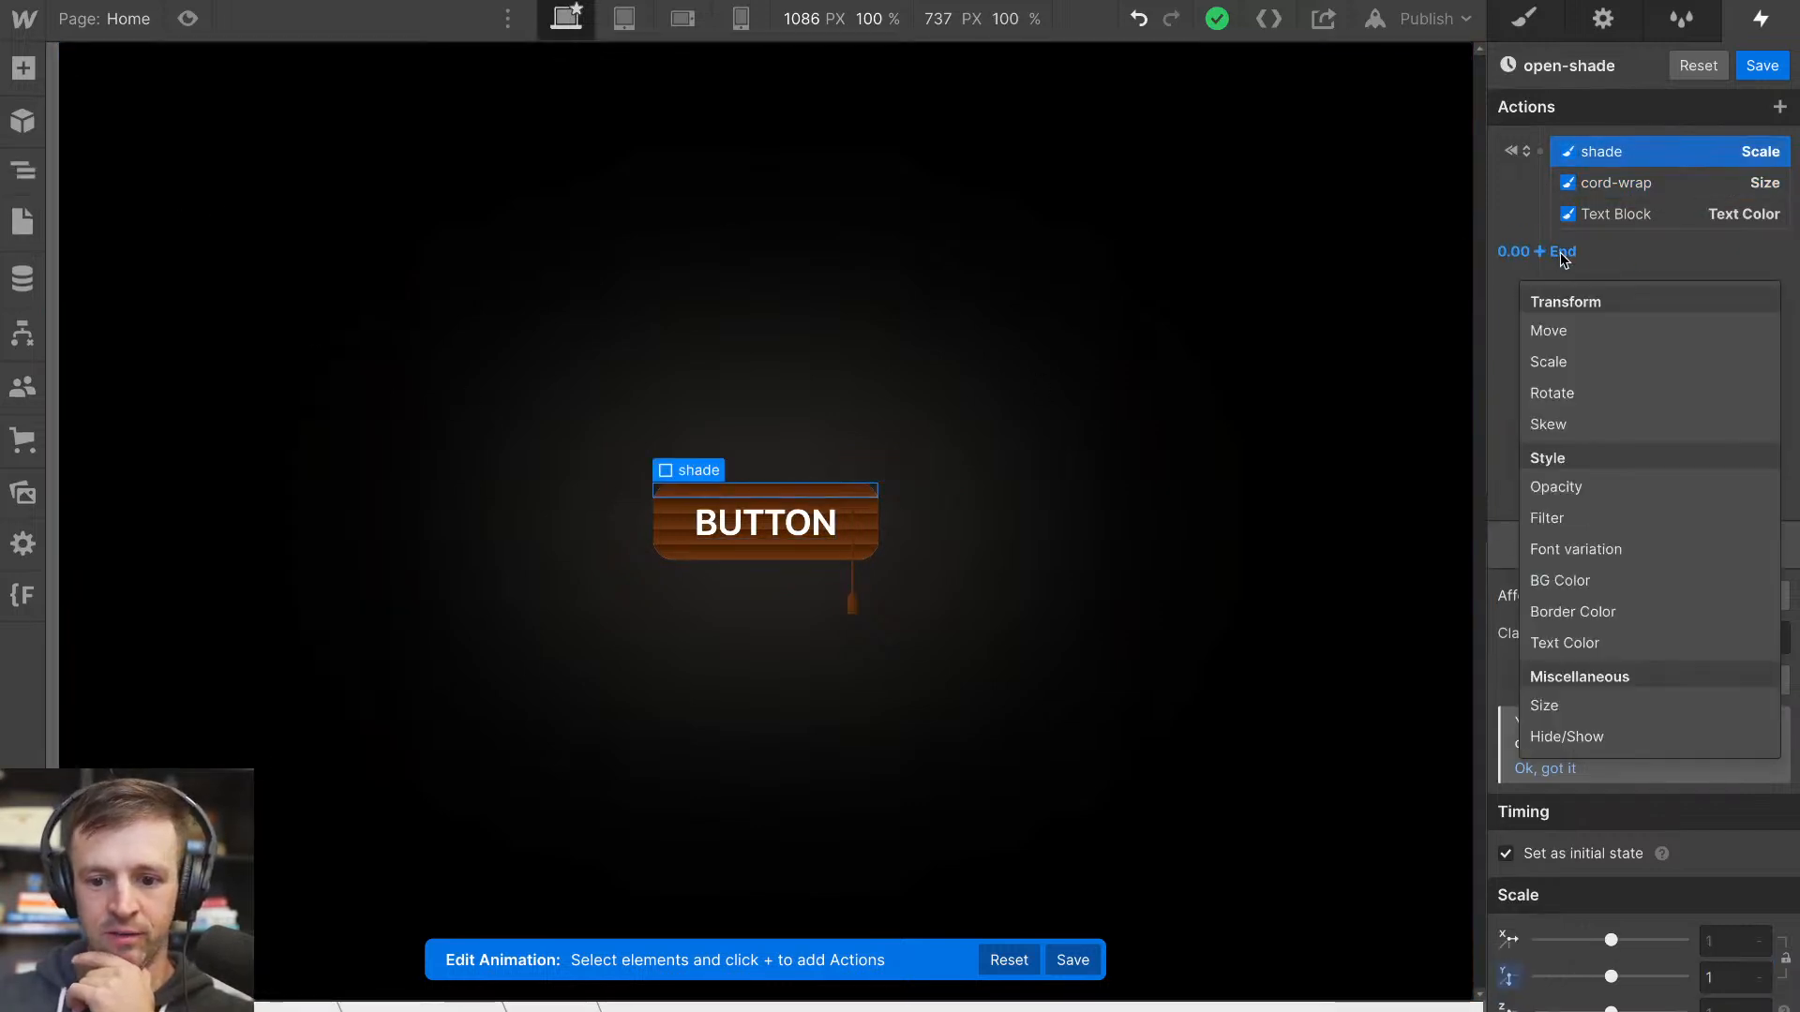
pyautogui.click(1551, 362)
pyautogui.moveTo(1611, 976); pyautogui.dragTo(1588, 978)
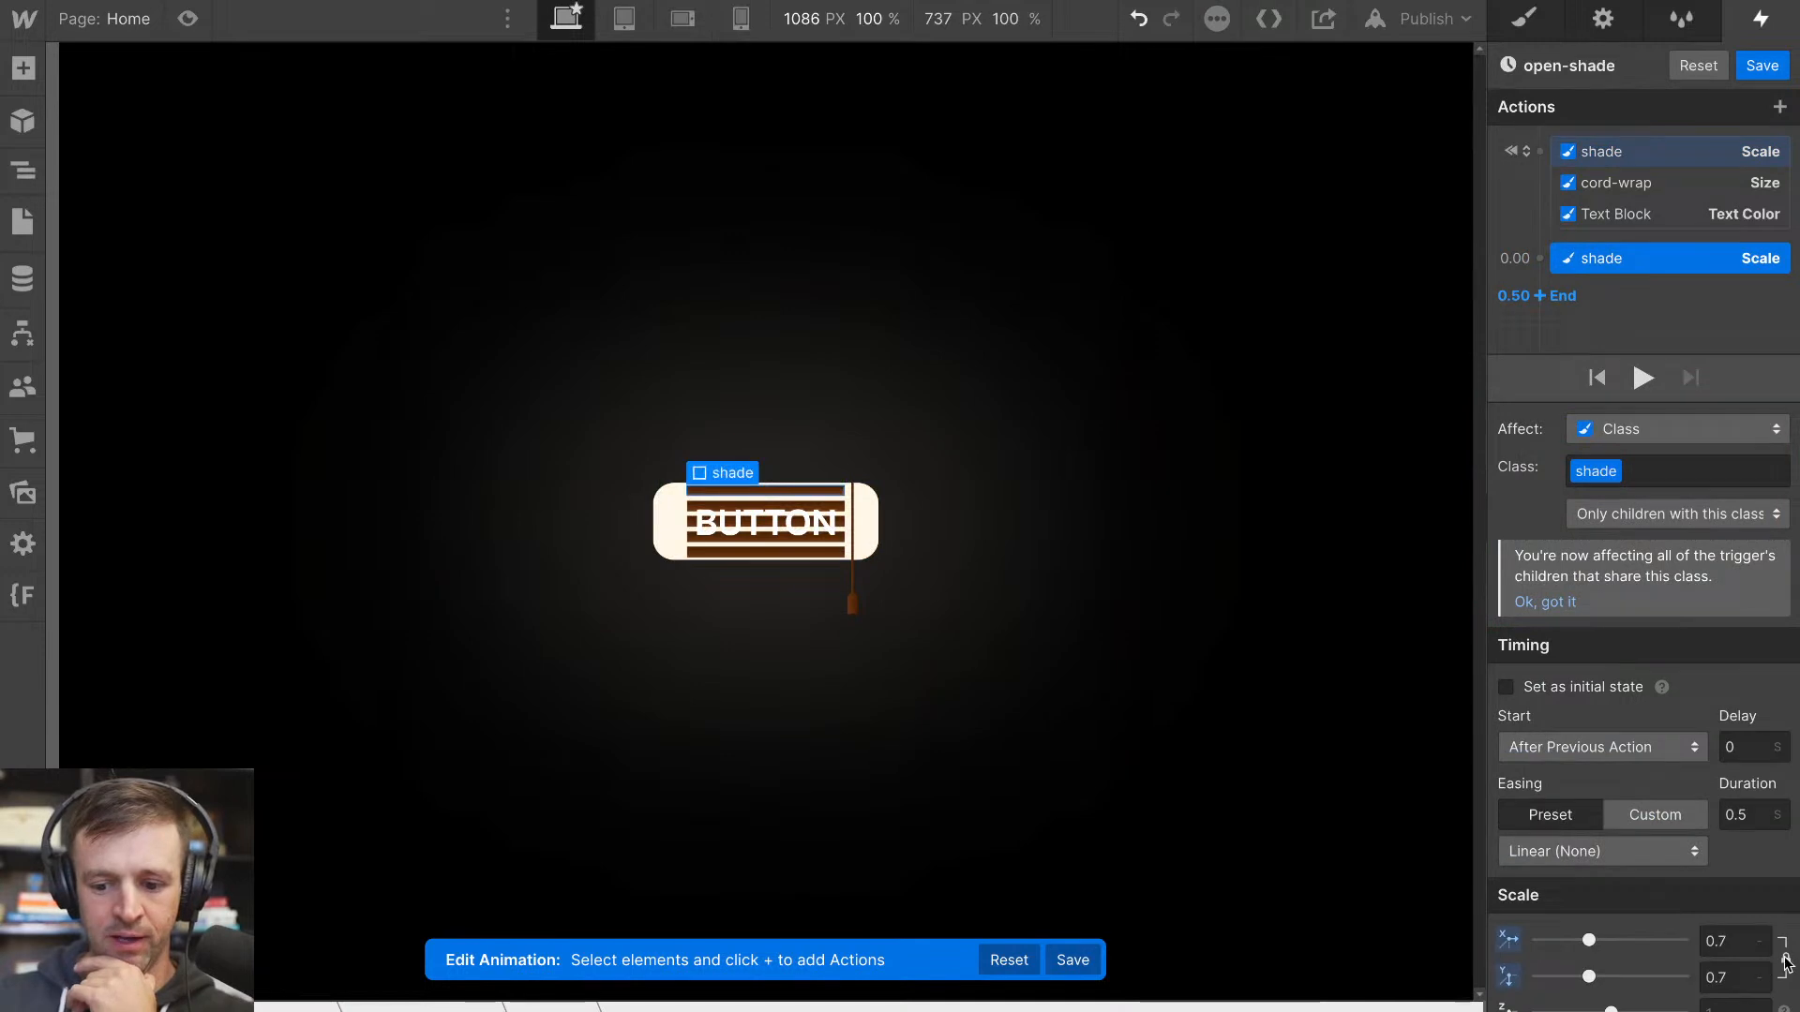
pyautogui.keyDown('alt'); pyautogui.click(1507, 941); pyautogui.keyUp('alt')
pyautogui.moveTo(1588, 977); pyautogui.dragTo(1543, 977)
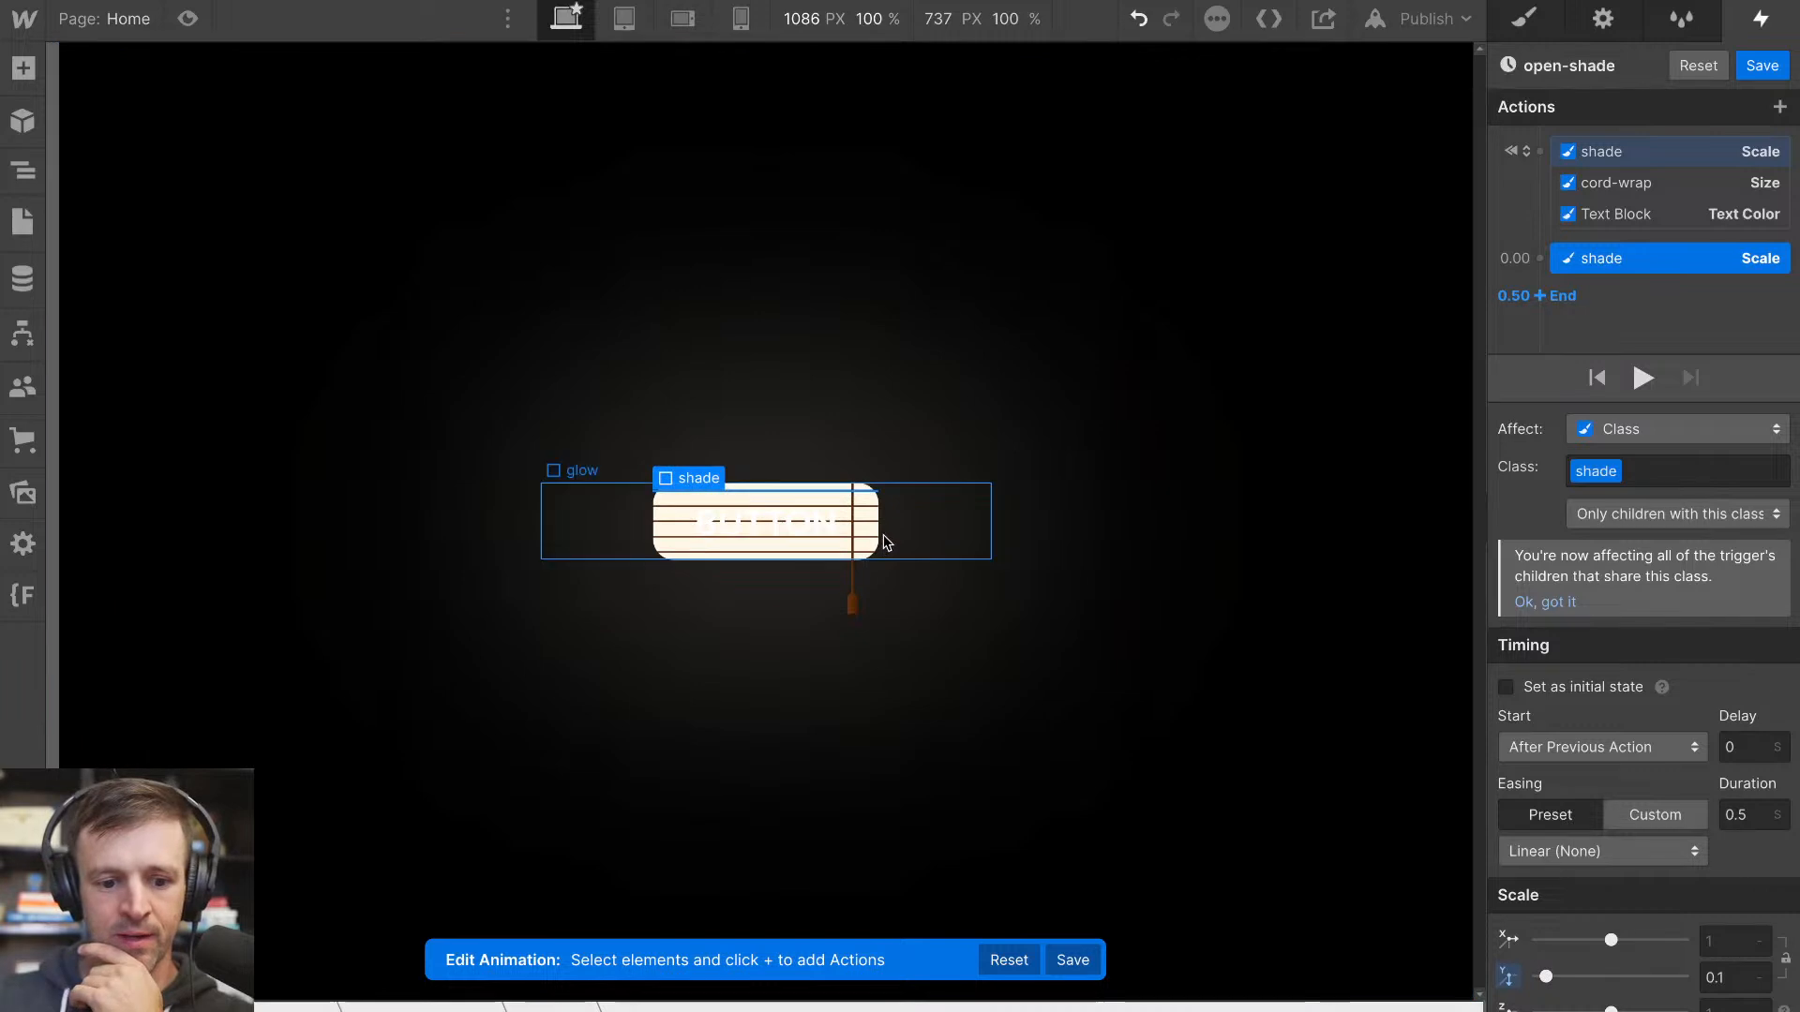
# Add a cord-wrap Size action with a height of 150% alongside the timed shade Scale action
pyautogui.click(855, 590)
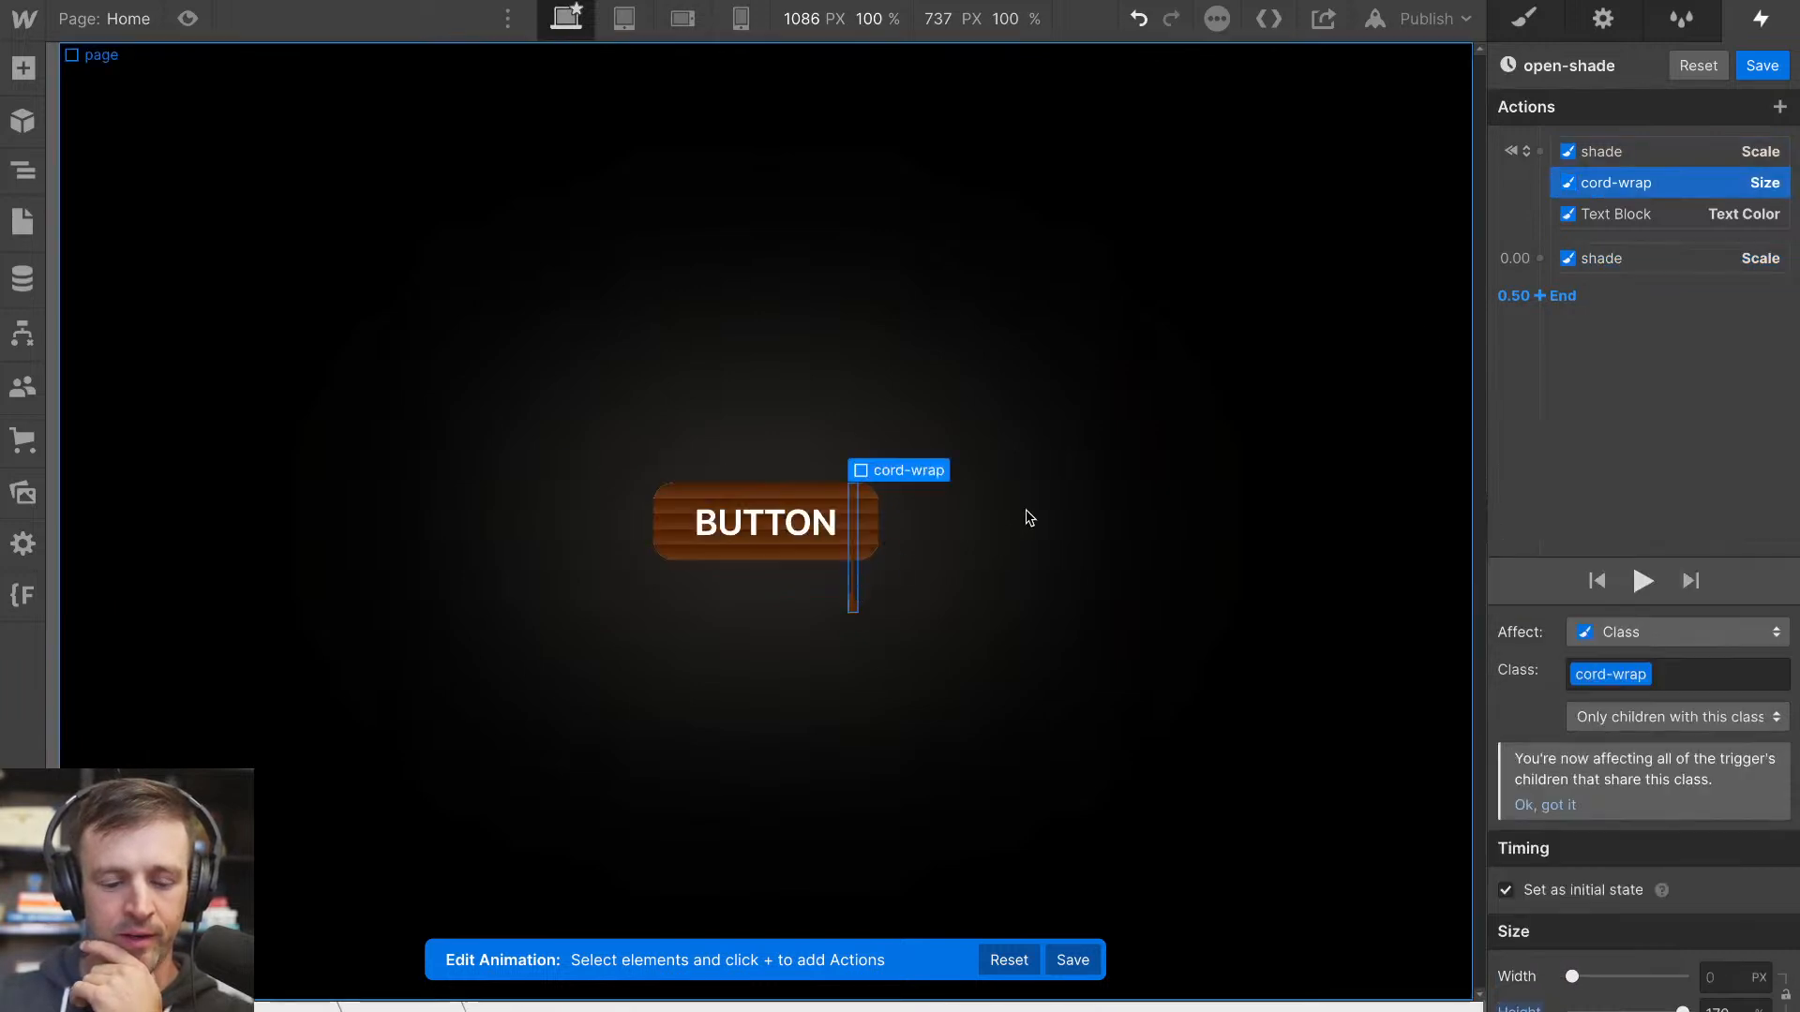
pyautogui.click(1542, 281)
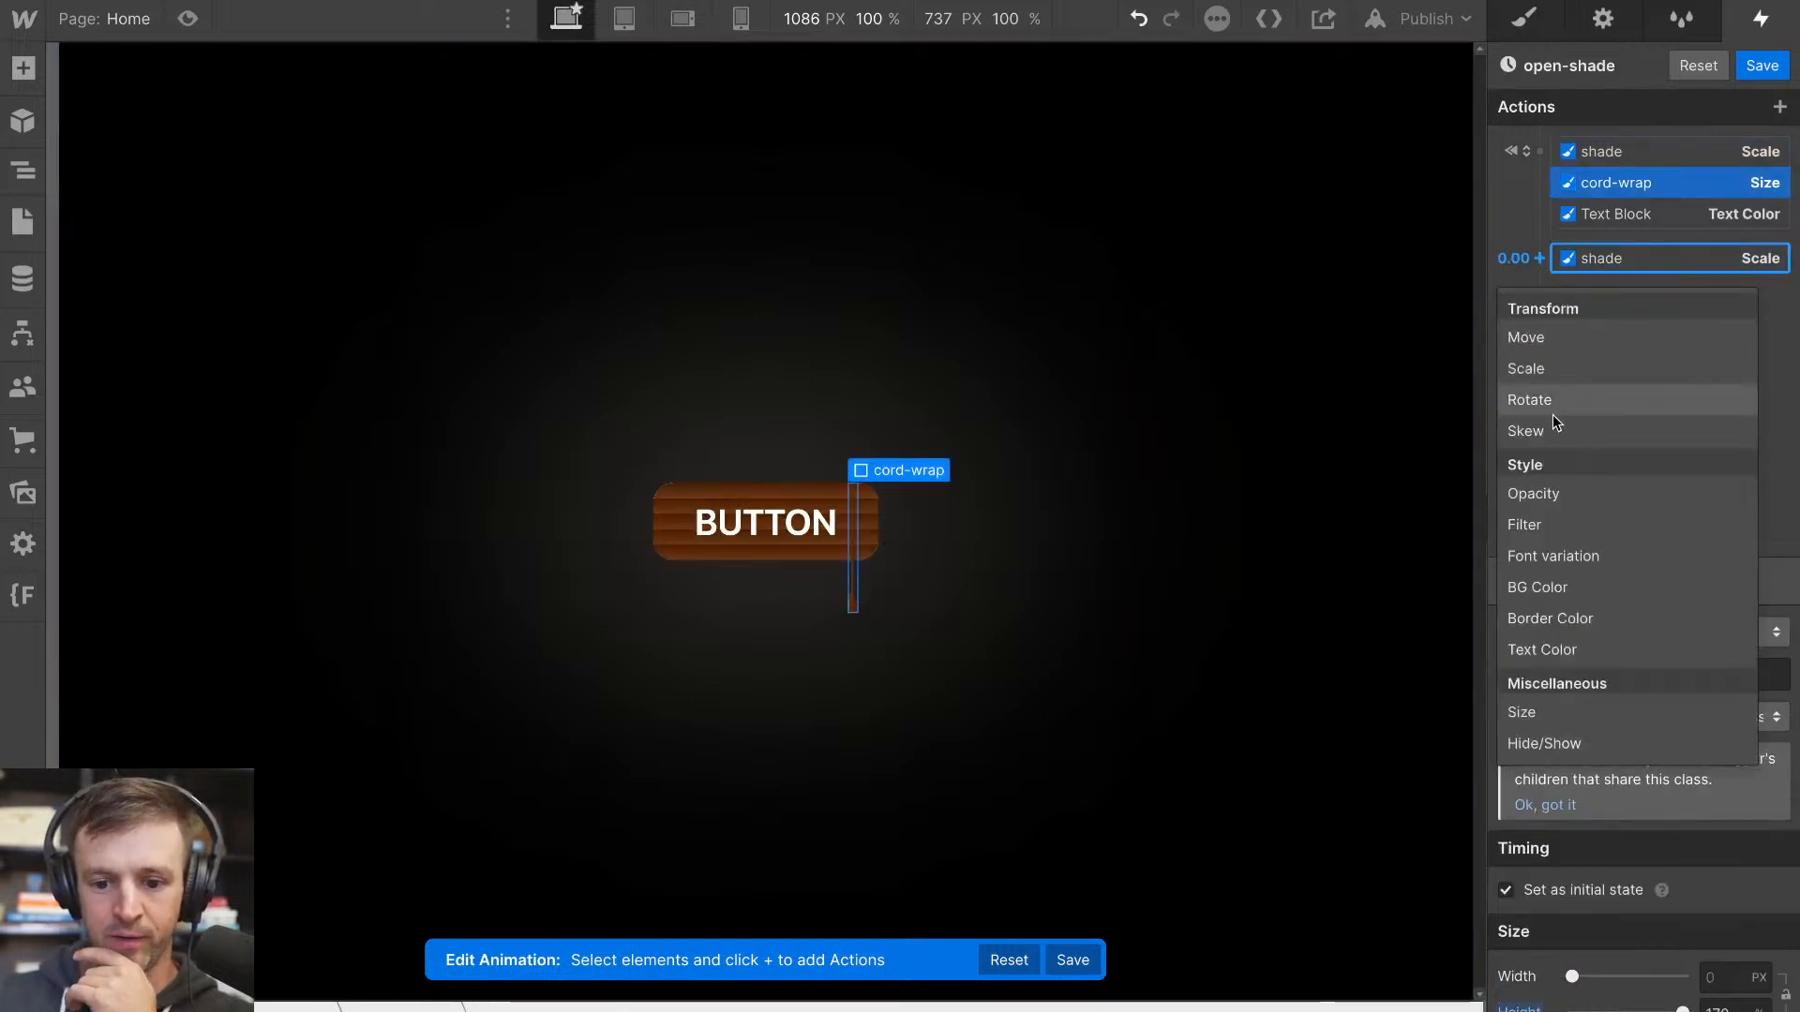
pyautogui.click(1560, 712)
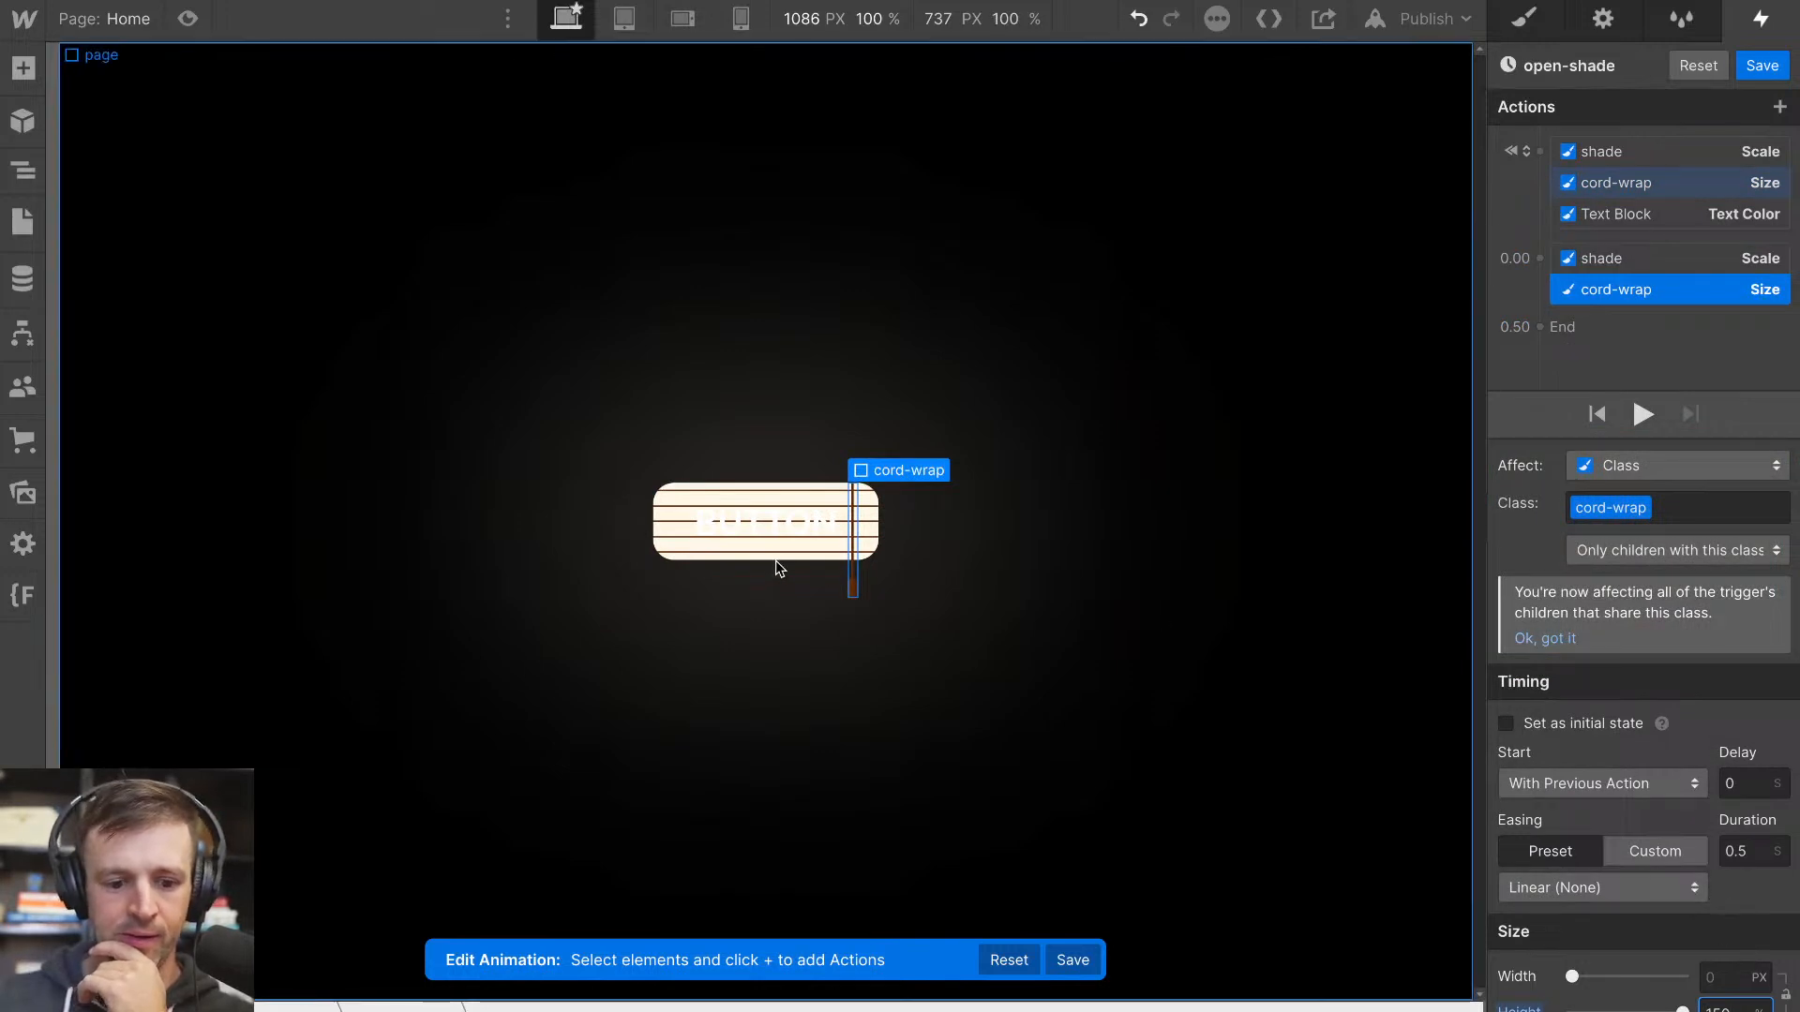
# Add a Text Color action turning the BUTTON Text Block black (#000000) alongside the timed shade Scale action
pyautogui.click(751, 525)
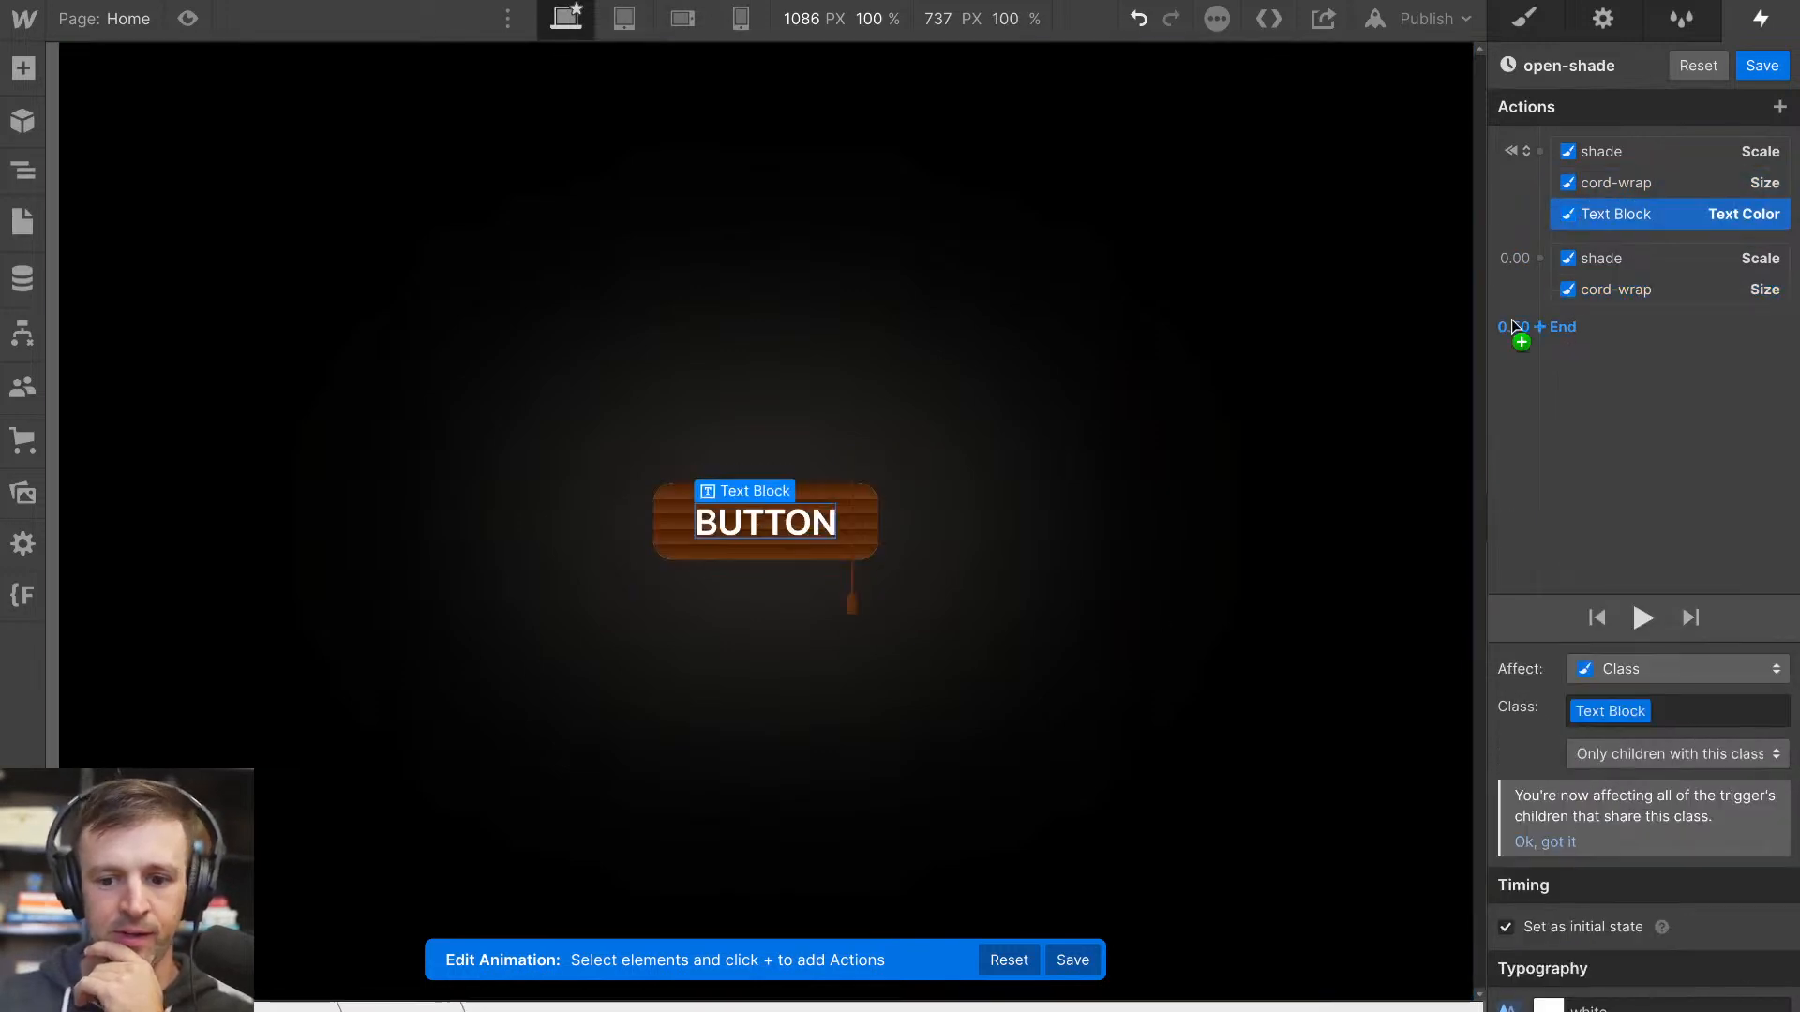
pyautogui.click(1539, 258)
pyautogui.click(1568, 649)
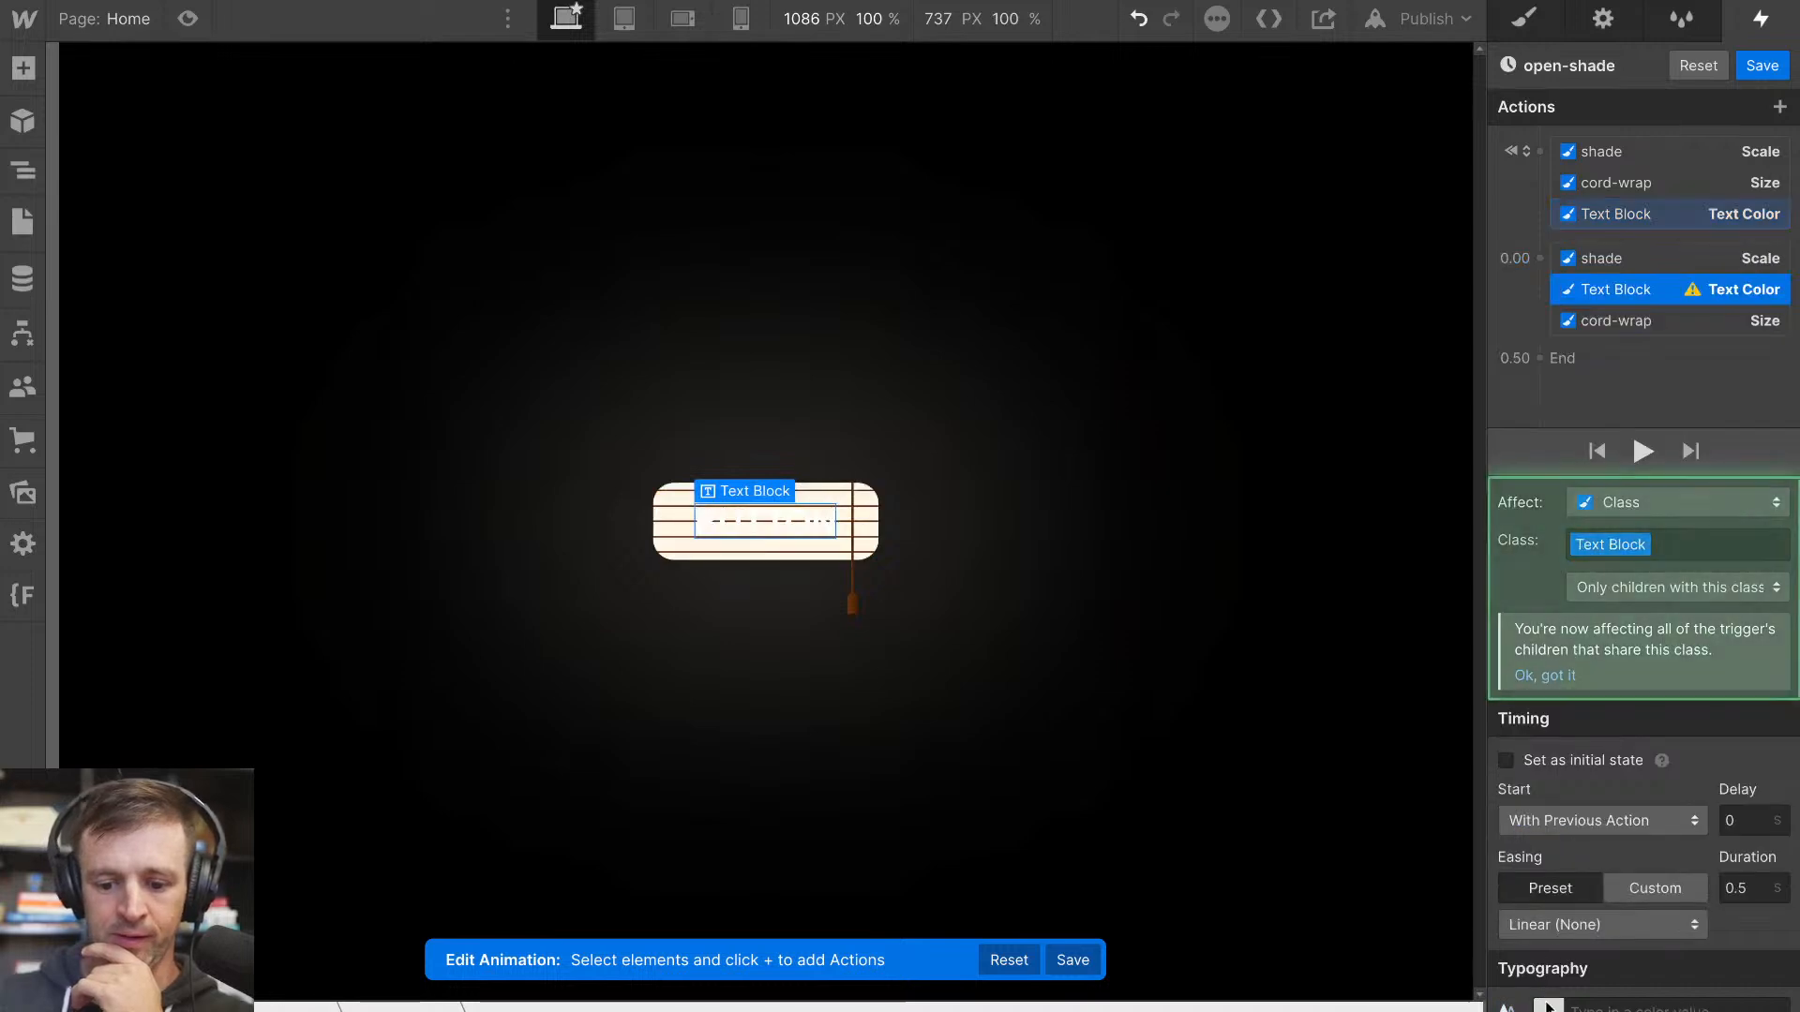
pyautogui.moveTo(1512, 750); pyautogui.dragTo(1474, 808)
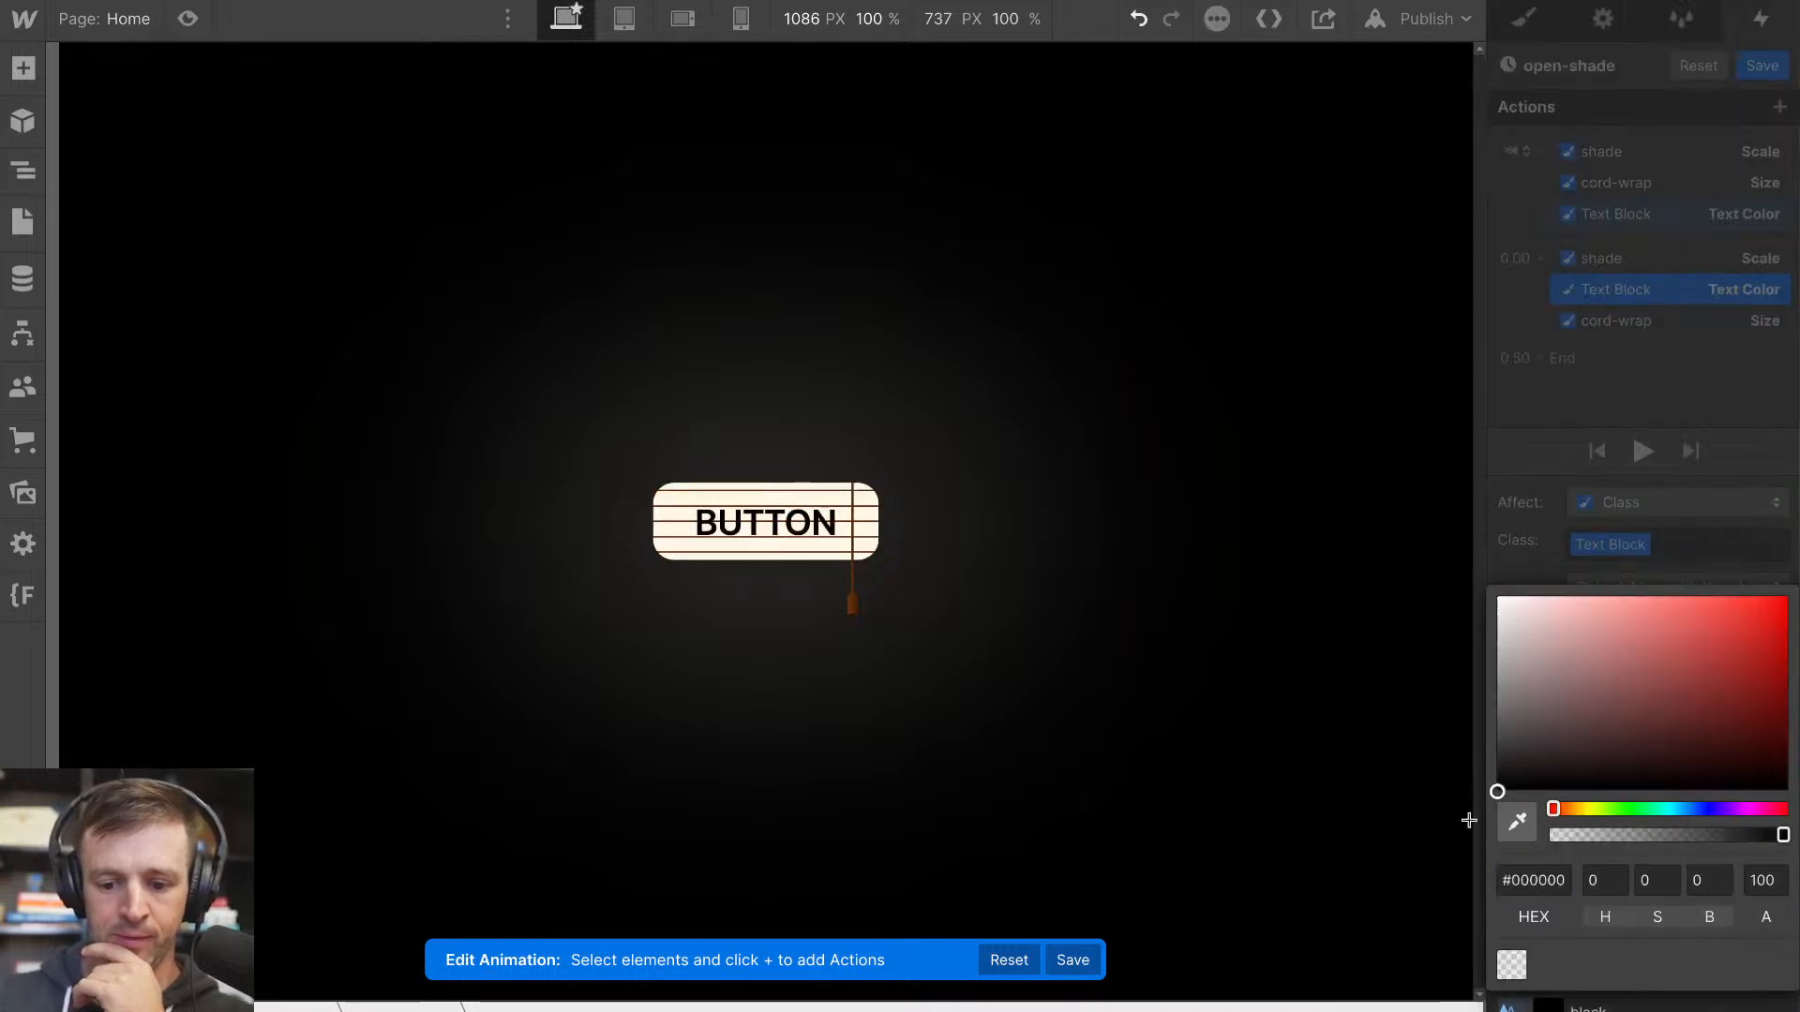
pyautogui.click(1589, 512)
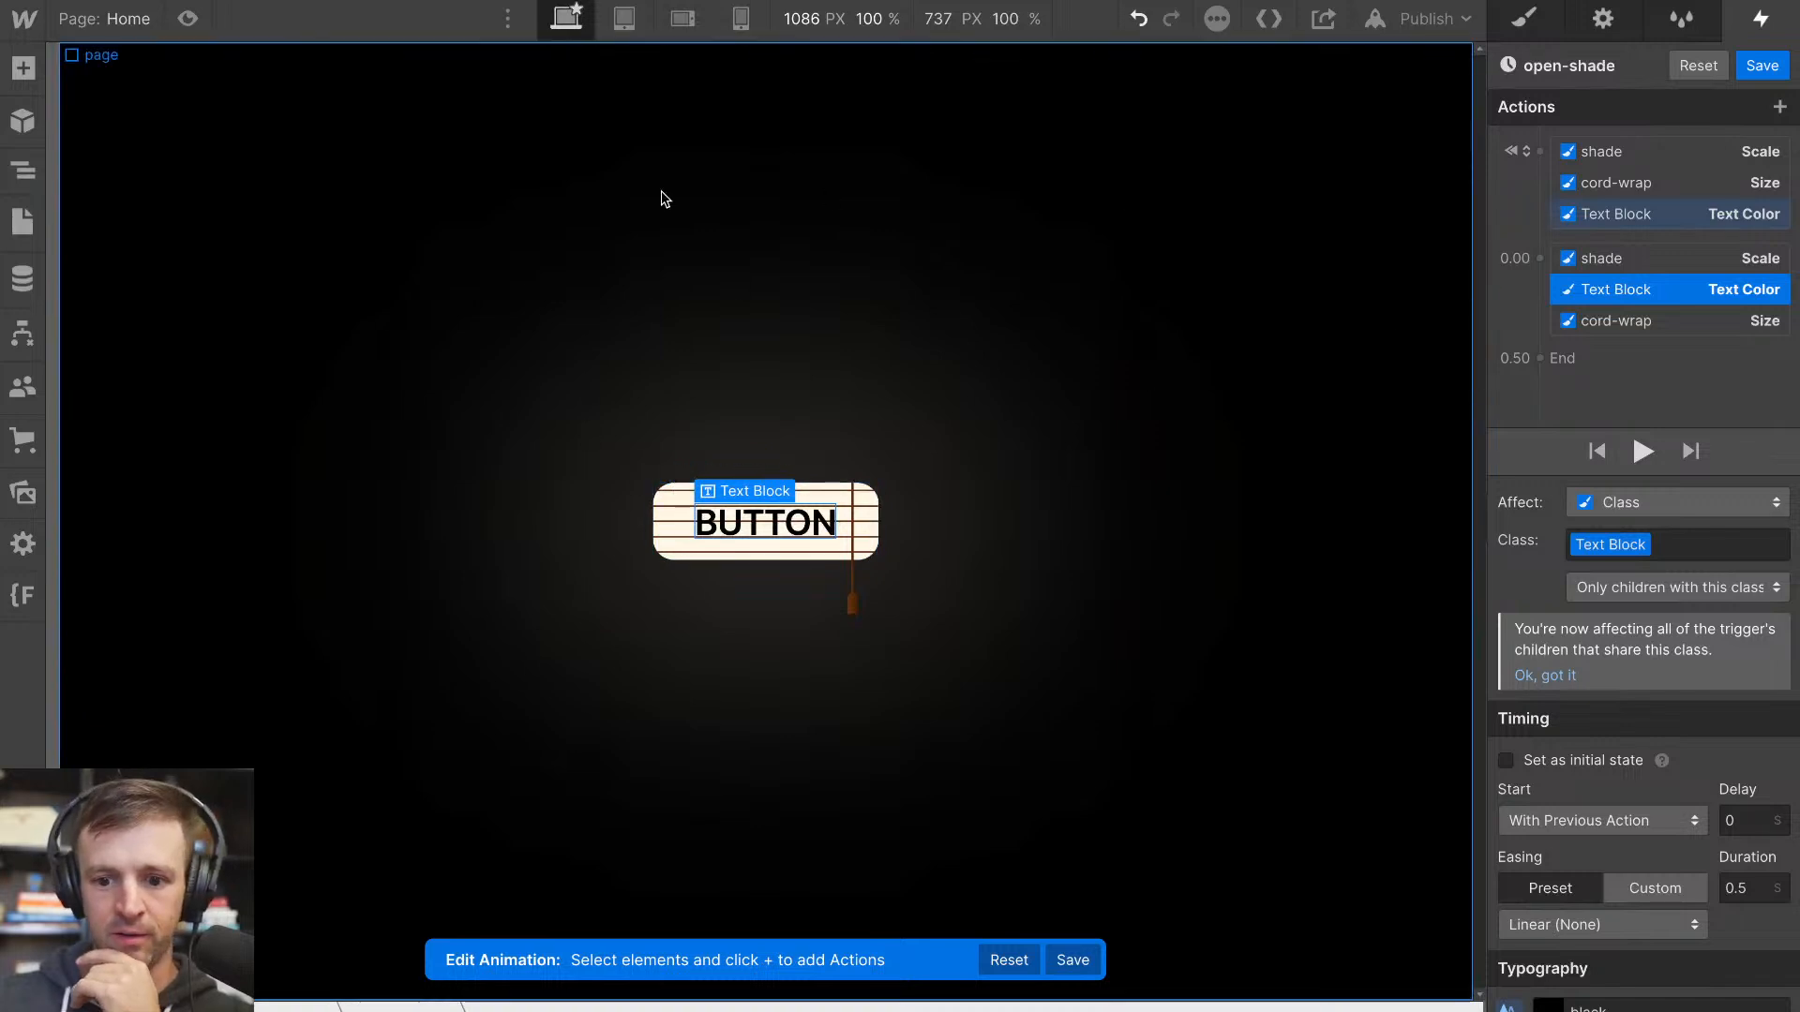
# Add an Opacity action for glow to the initial state with a value of 0%
pyautogui.click(23, 171)
pyautogui.click(155, 213)
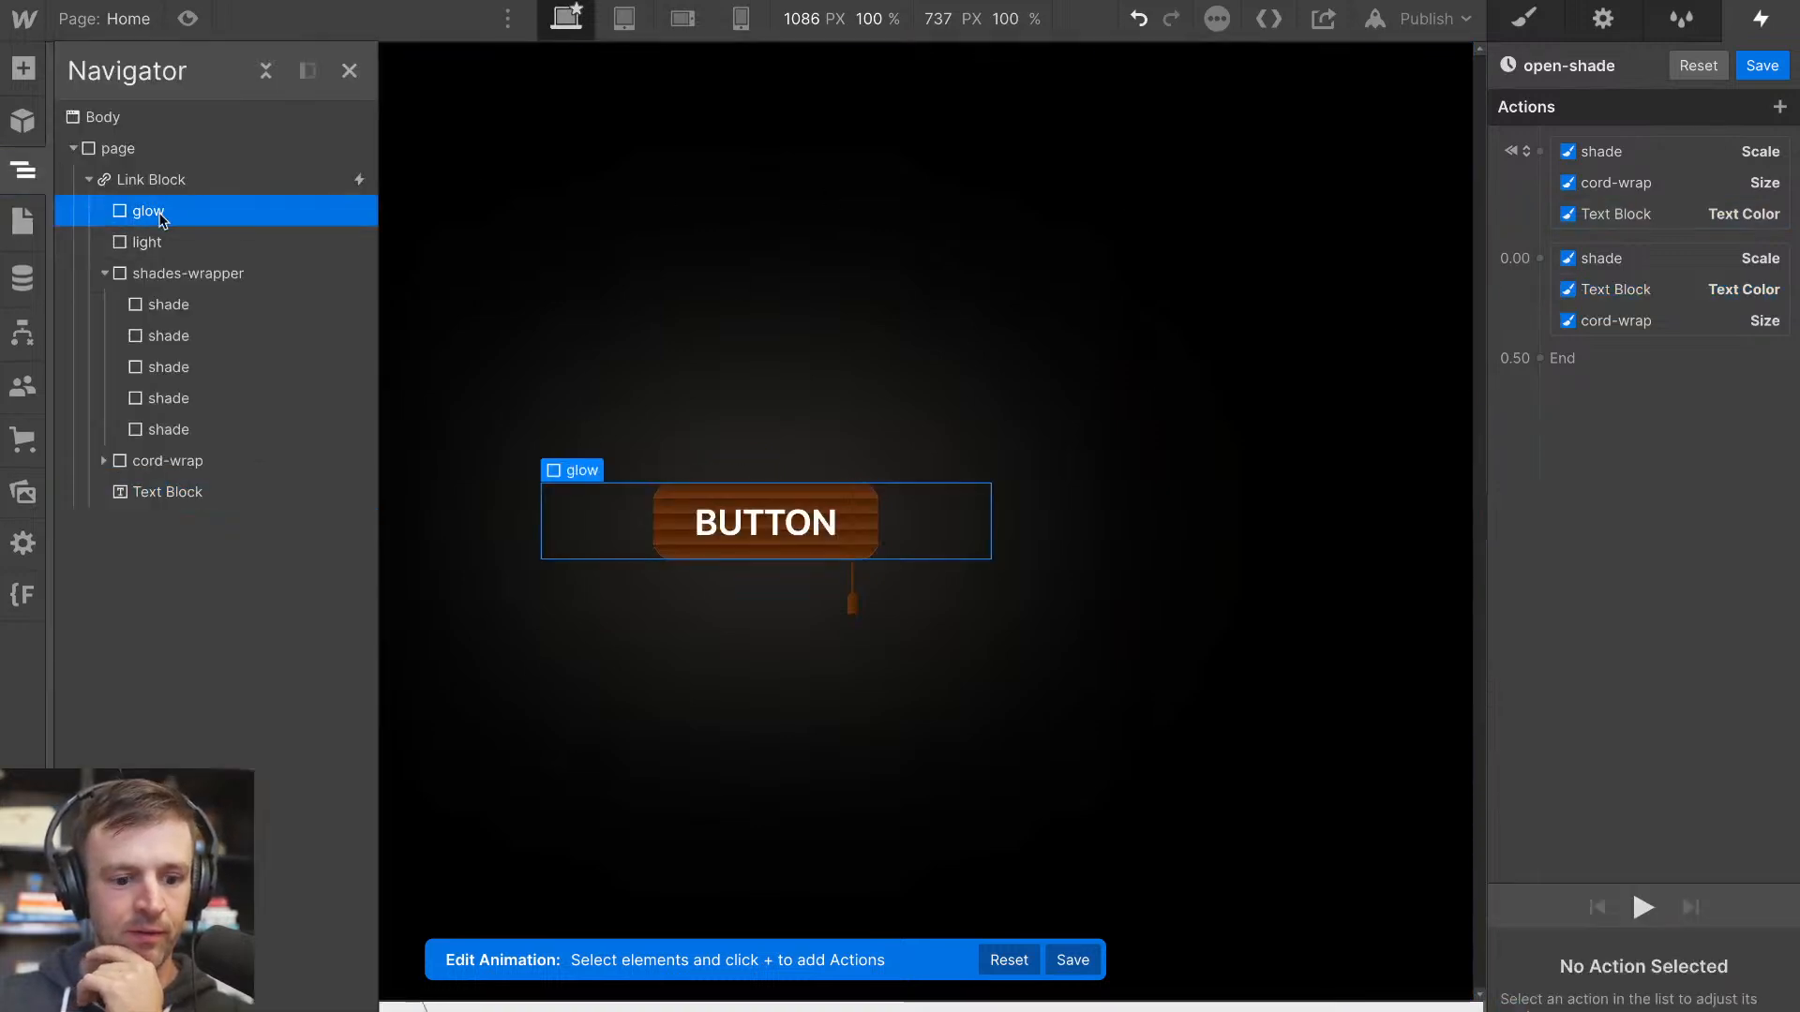
pyautogui.click(1543, 167)
pyautogui.click(1538, 385)
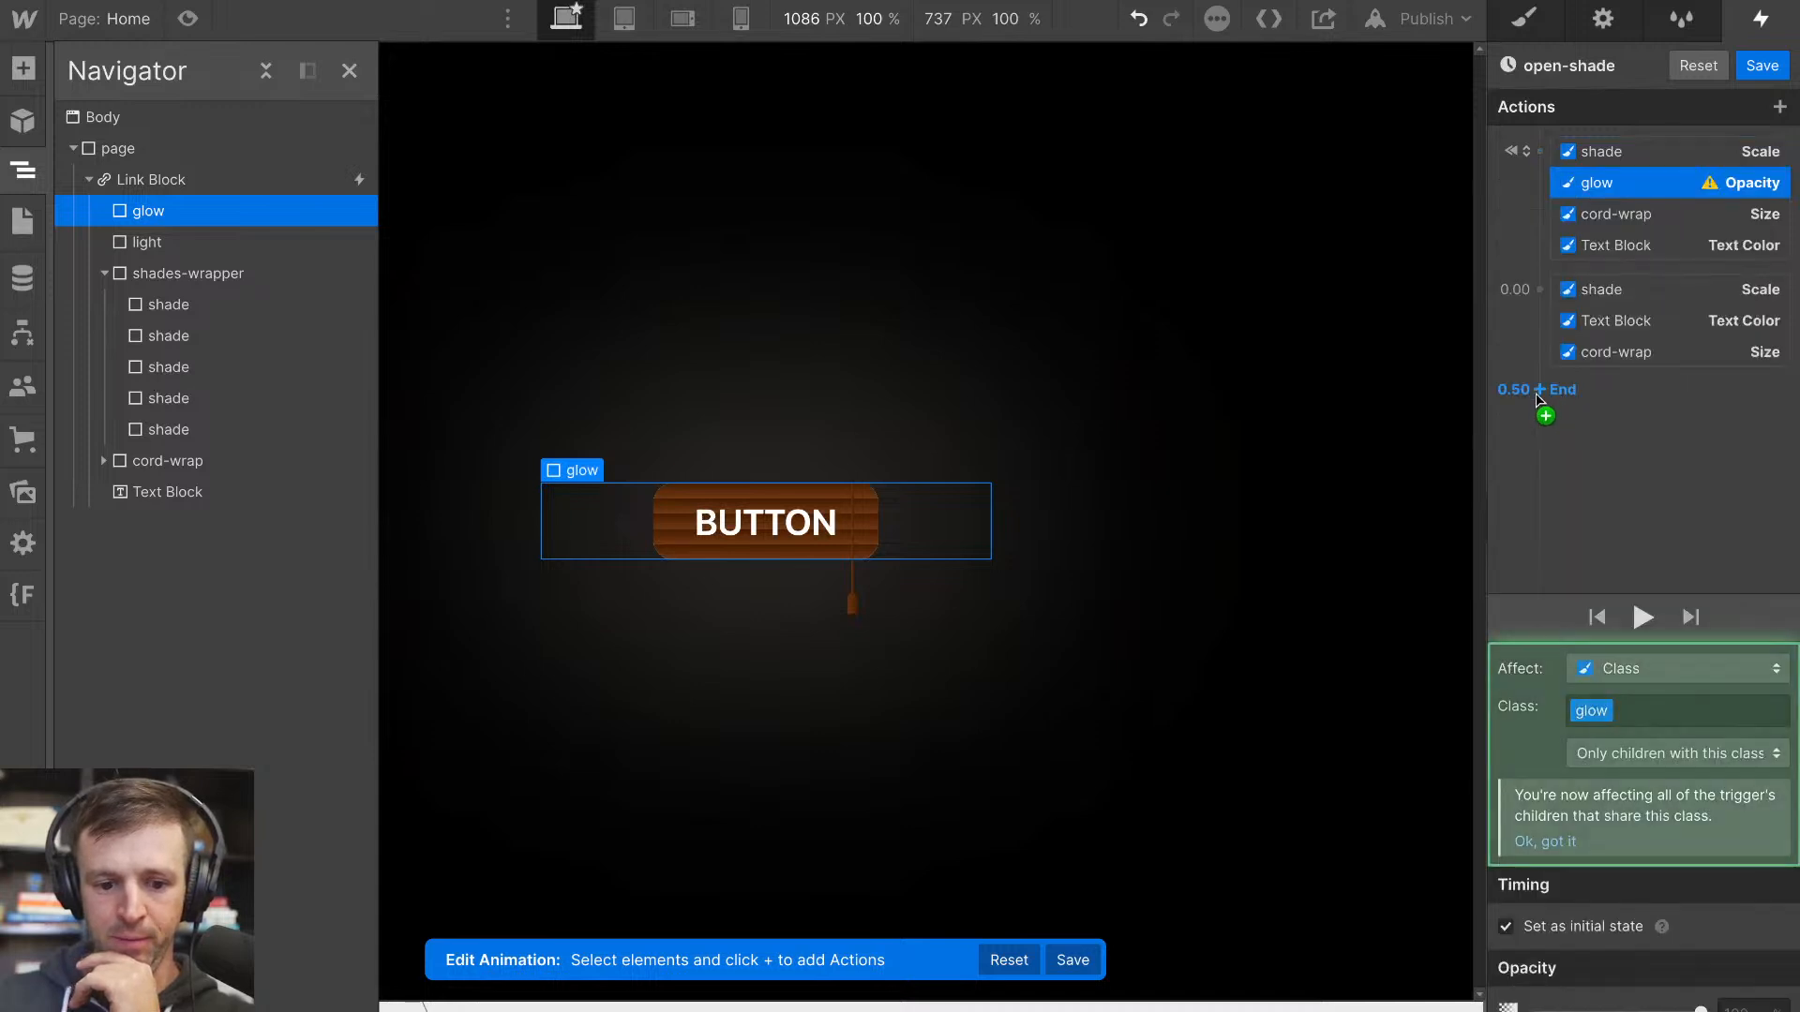
pyautogui.moveTo(1701, 1009); pyautogui.dragTo(1483, 1007)
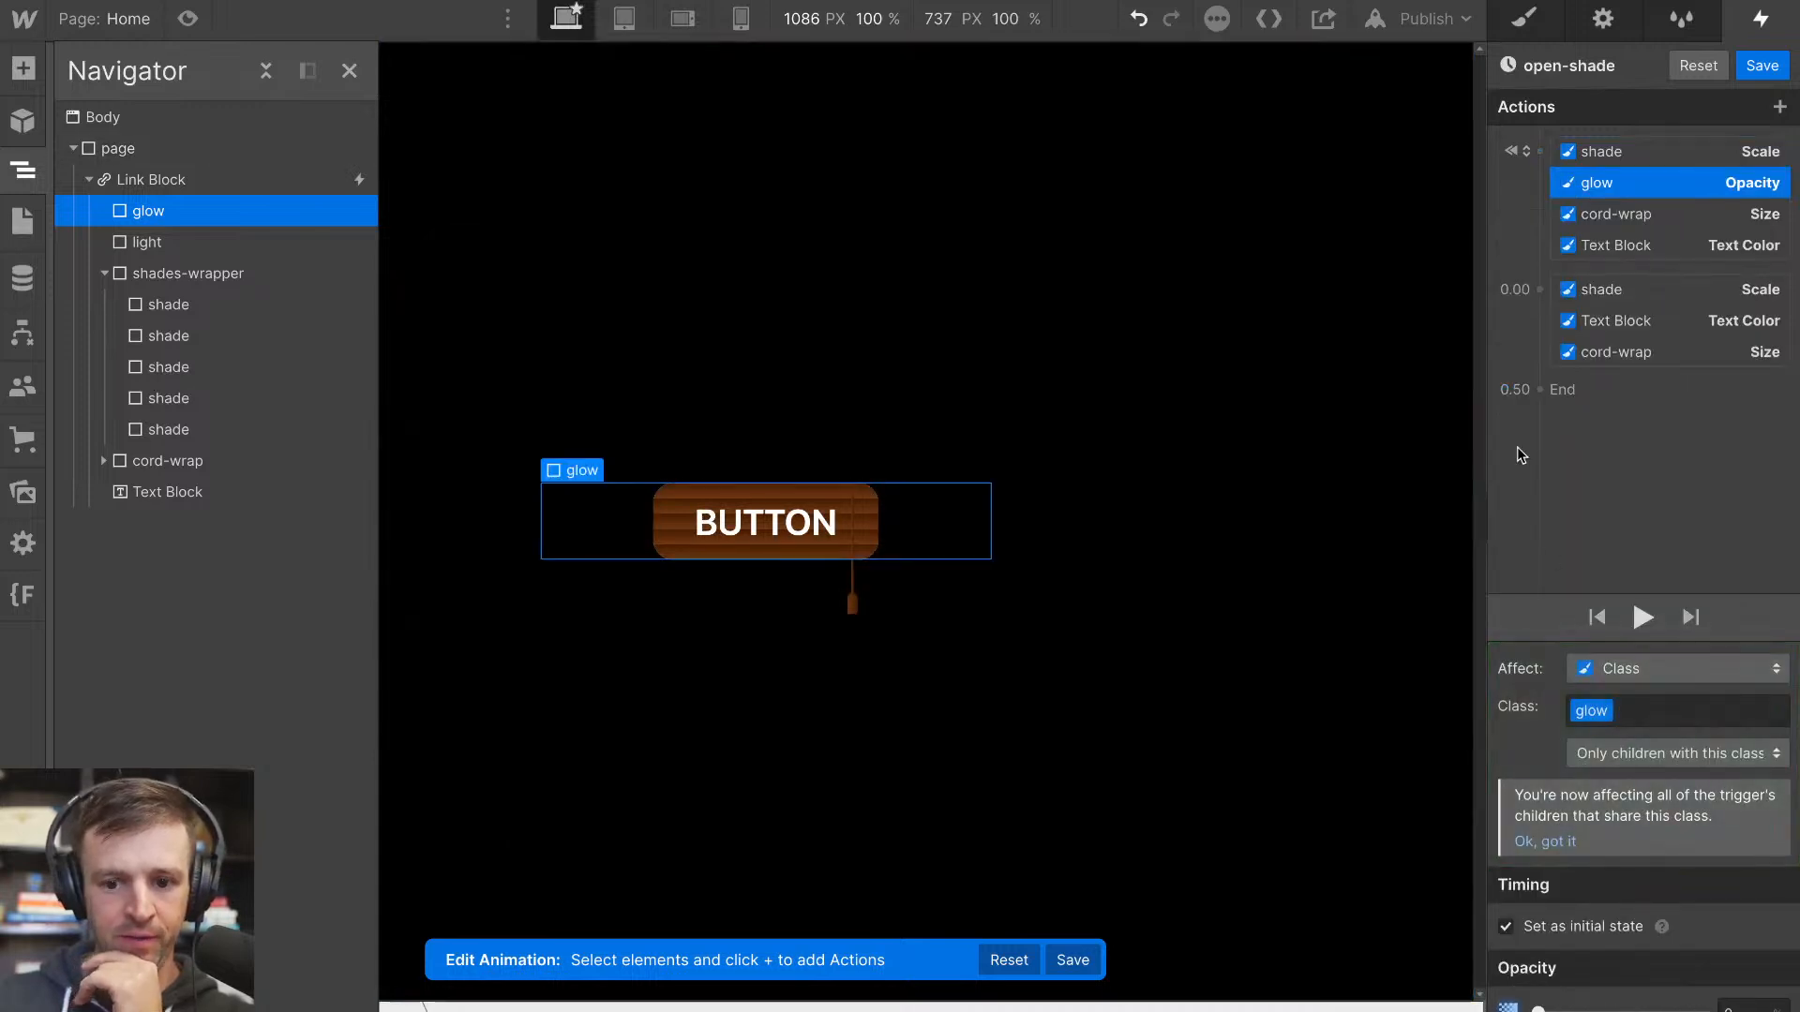
# Add a glow Opacity action of 100% to the timed actions at 0.00 and play the animation
pyautogui.click(1538, 289)
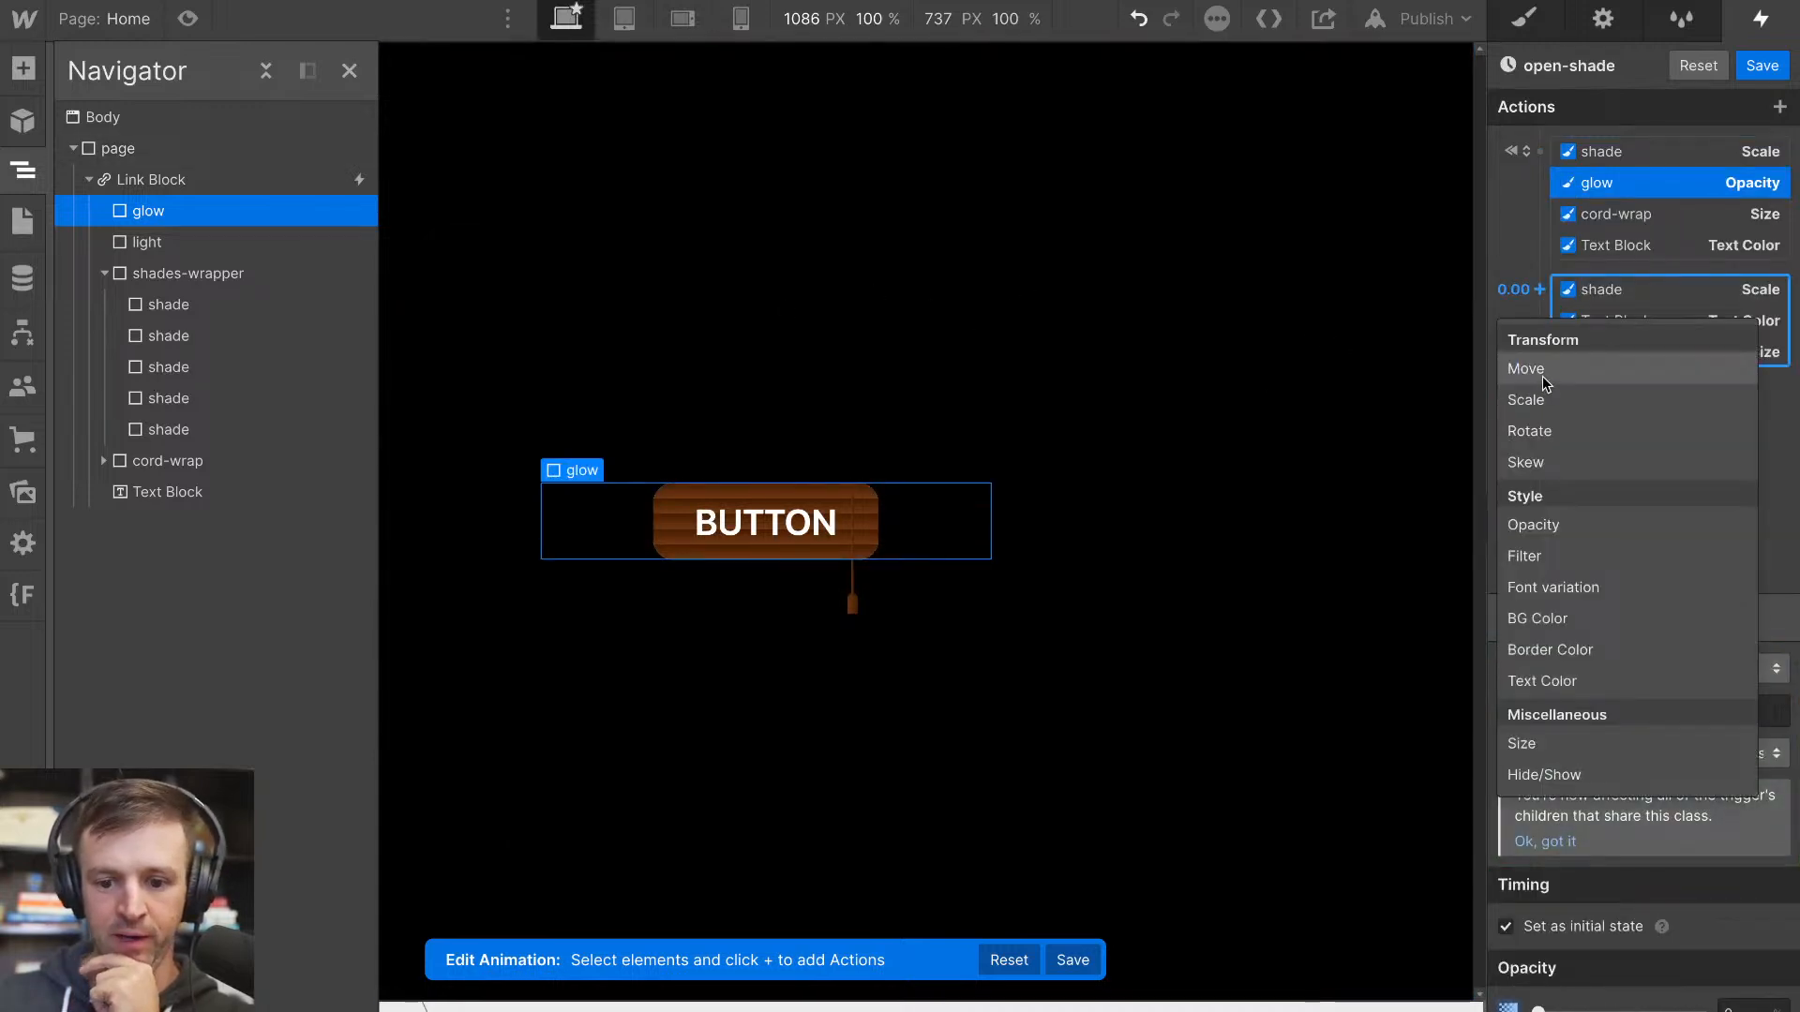
pyautogui.click(1543, 526)
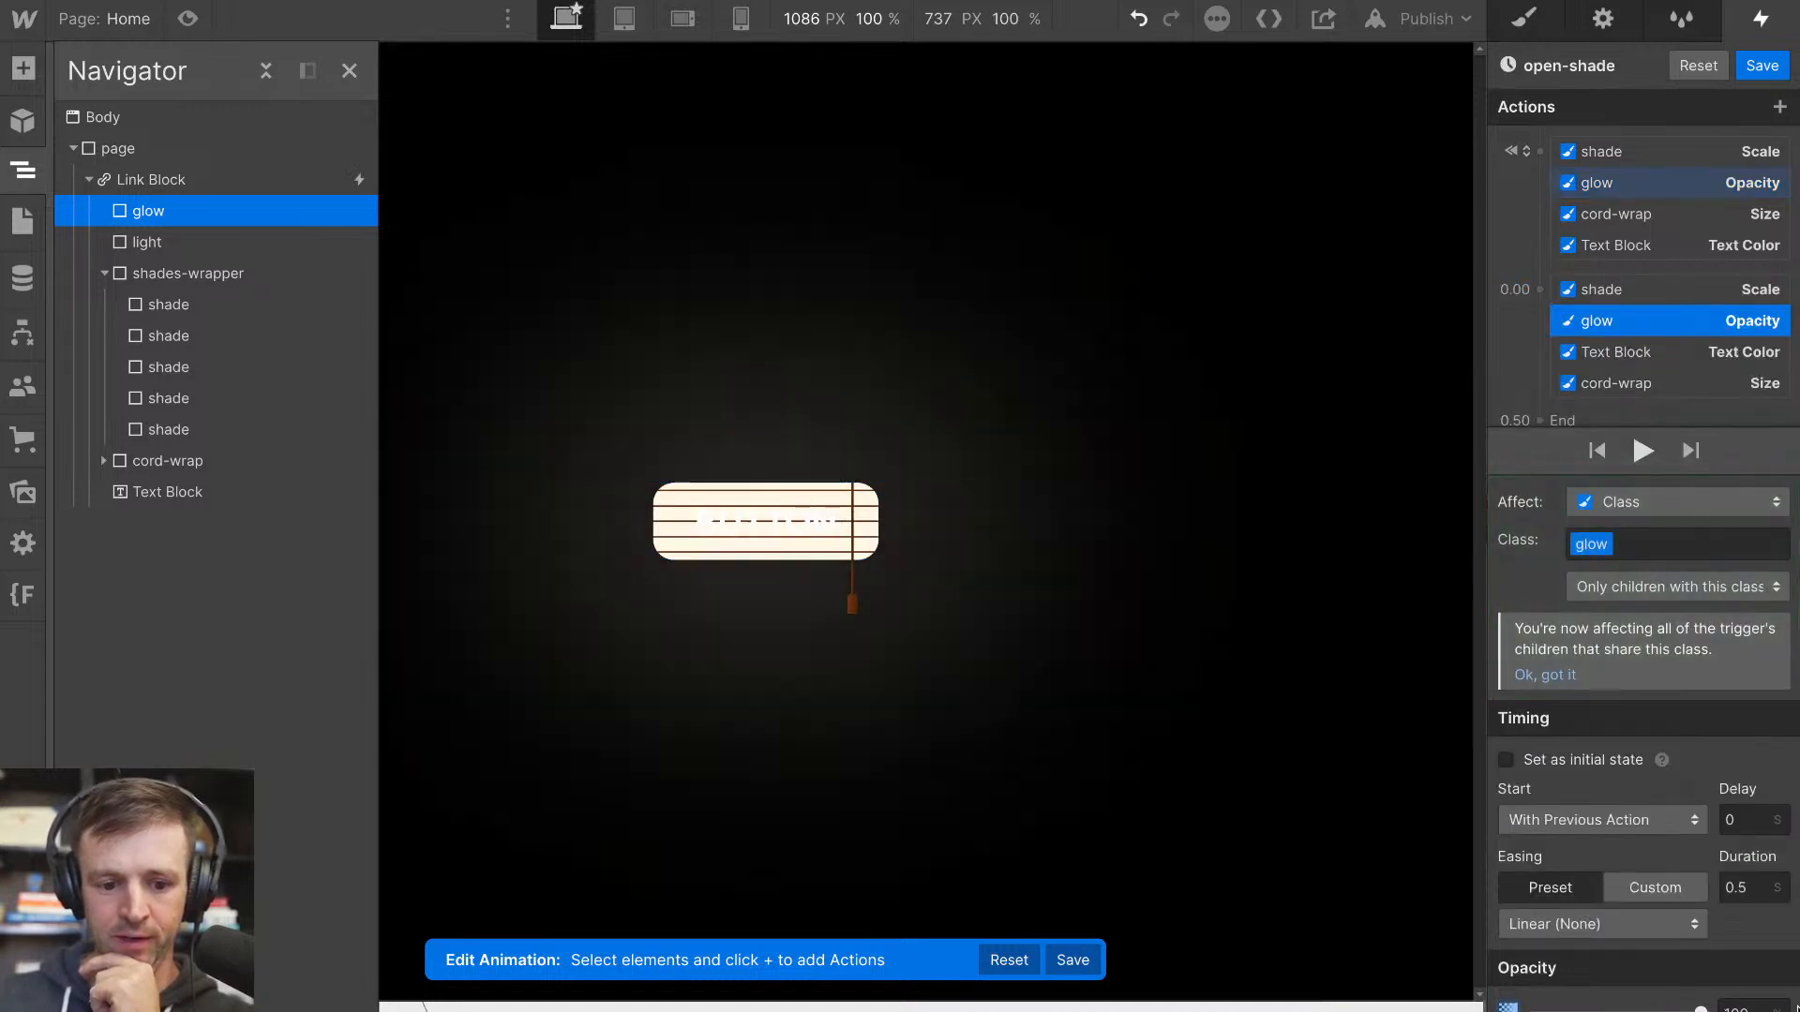
pyautogui.click(1642, 452)
pyautogui.click(1639, 450)
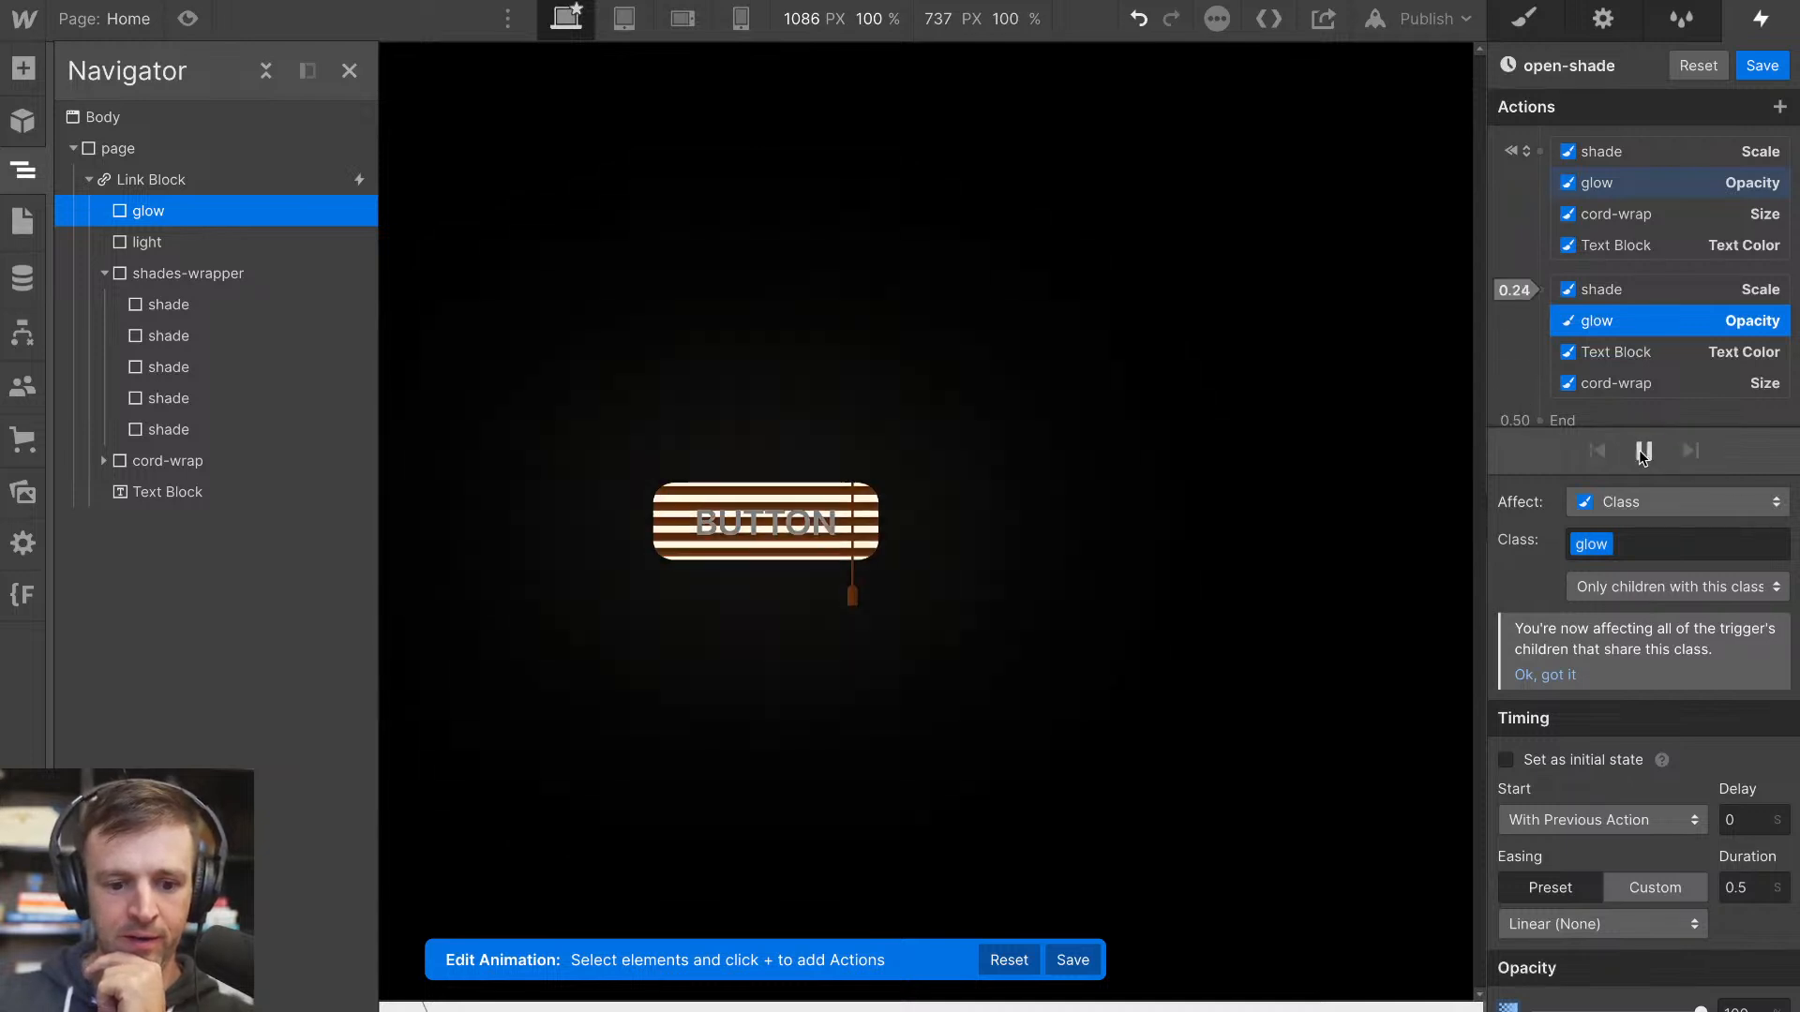
# Set all four timed actions to a 0.2 s duration with Out Quint easing and play the animation
pyautogui.click(1639, 290)
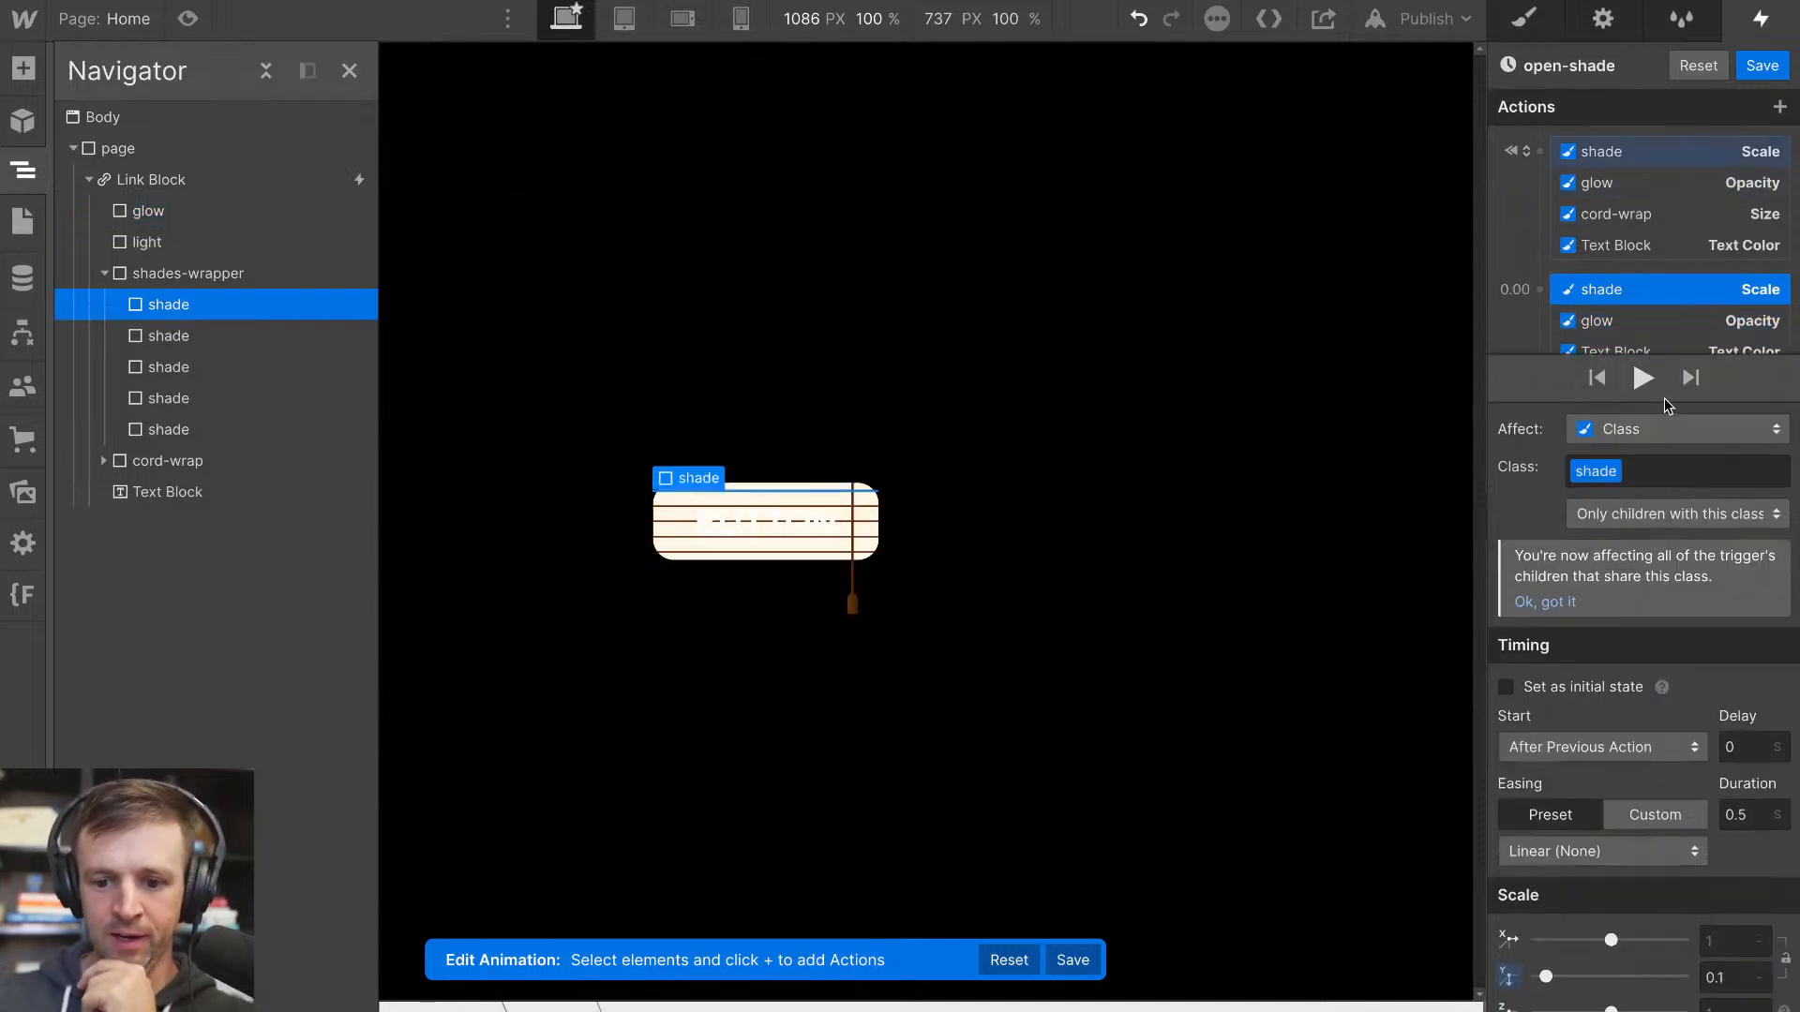
pyautogui.scroll(-1, 1633, 325)
pyautogui.keyDown('shift'); pyautogui.click(1634, 318); pyautogui.keyUp('shift')
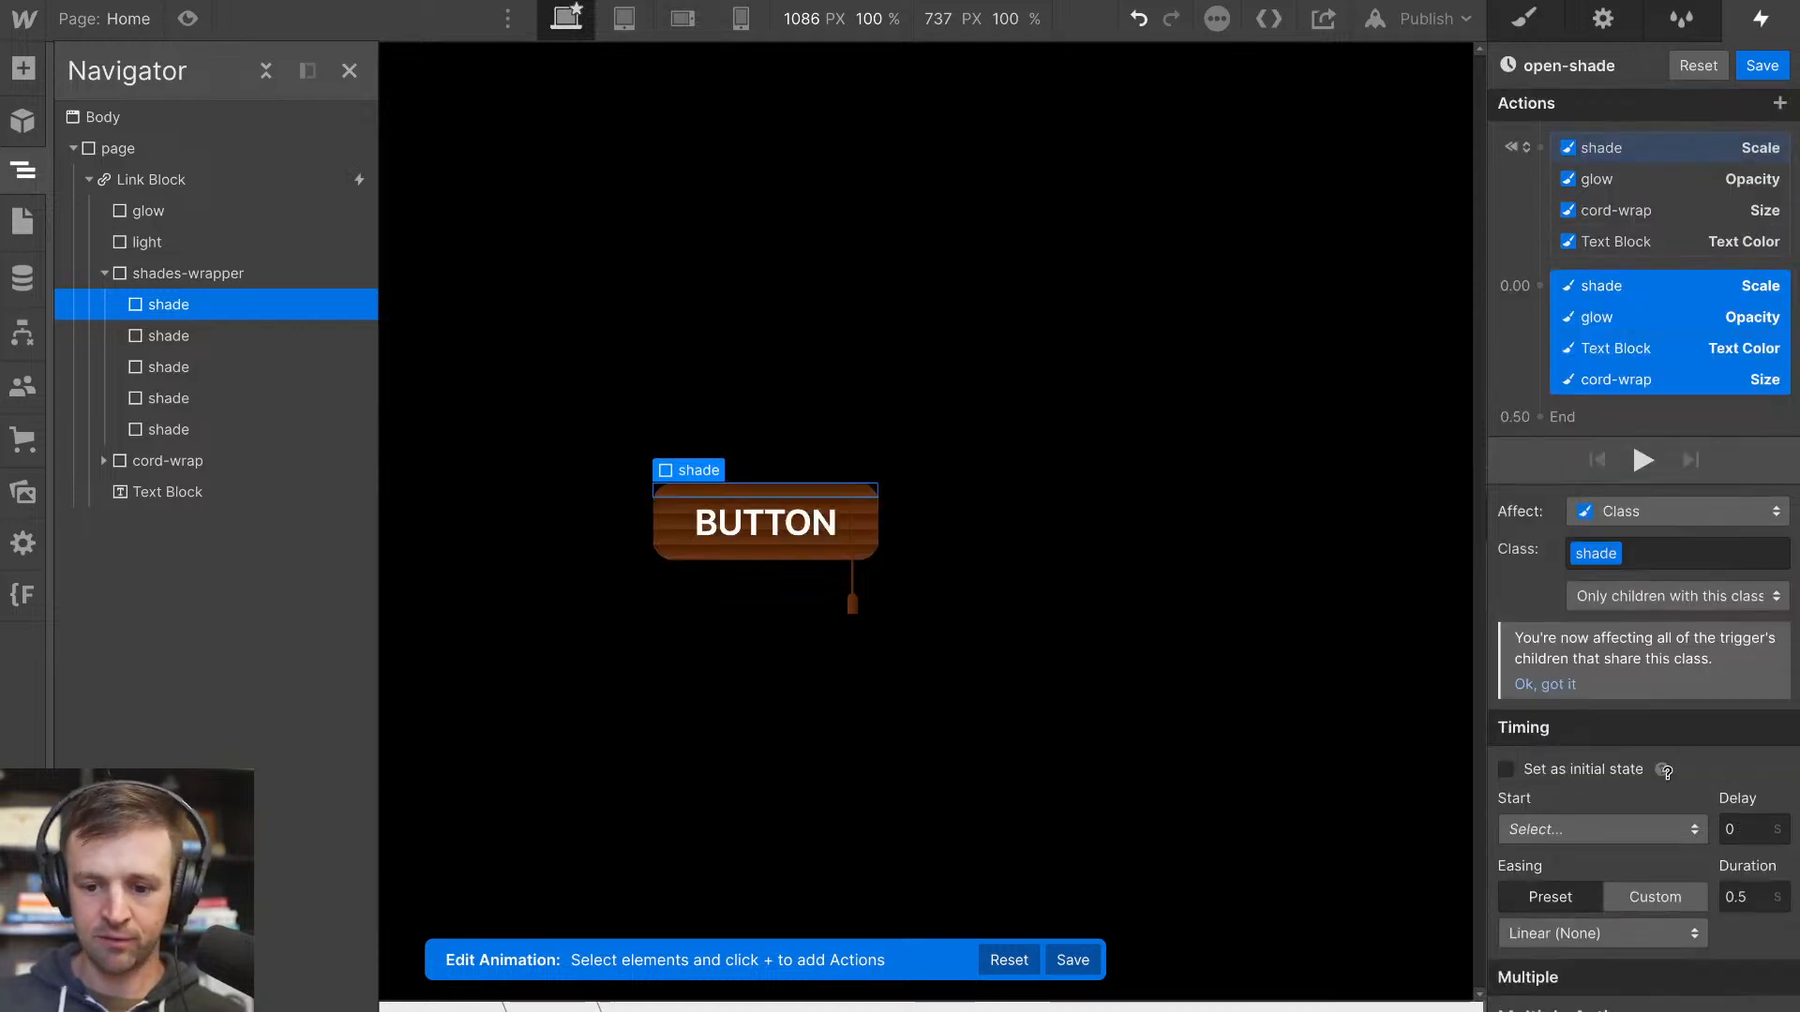
pyautogui.click(1746, 895)
pyautogui.write('0.2')
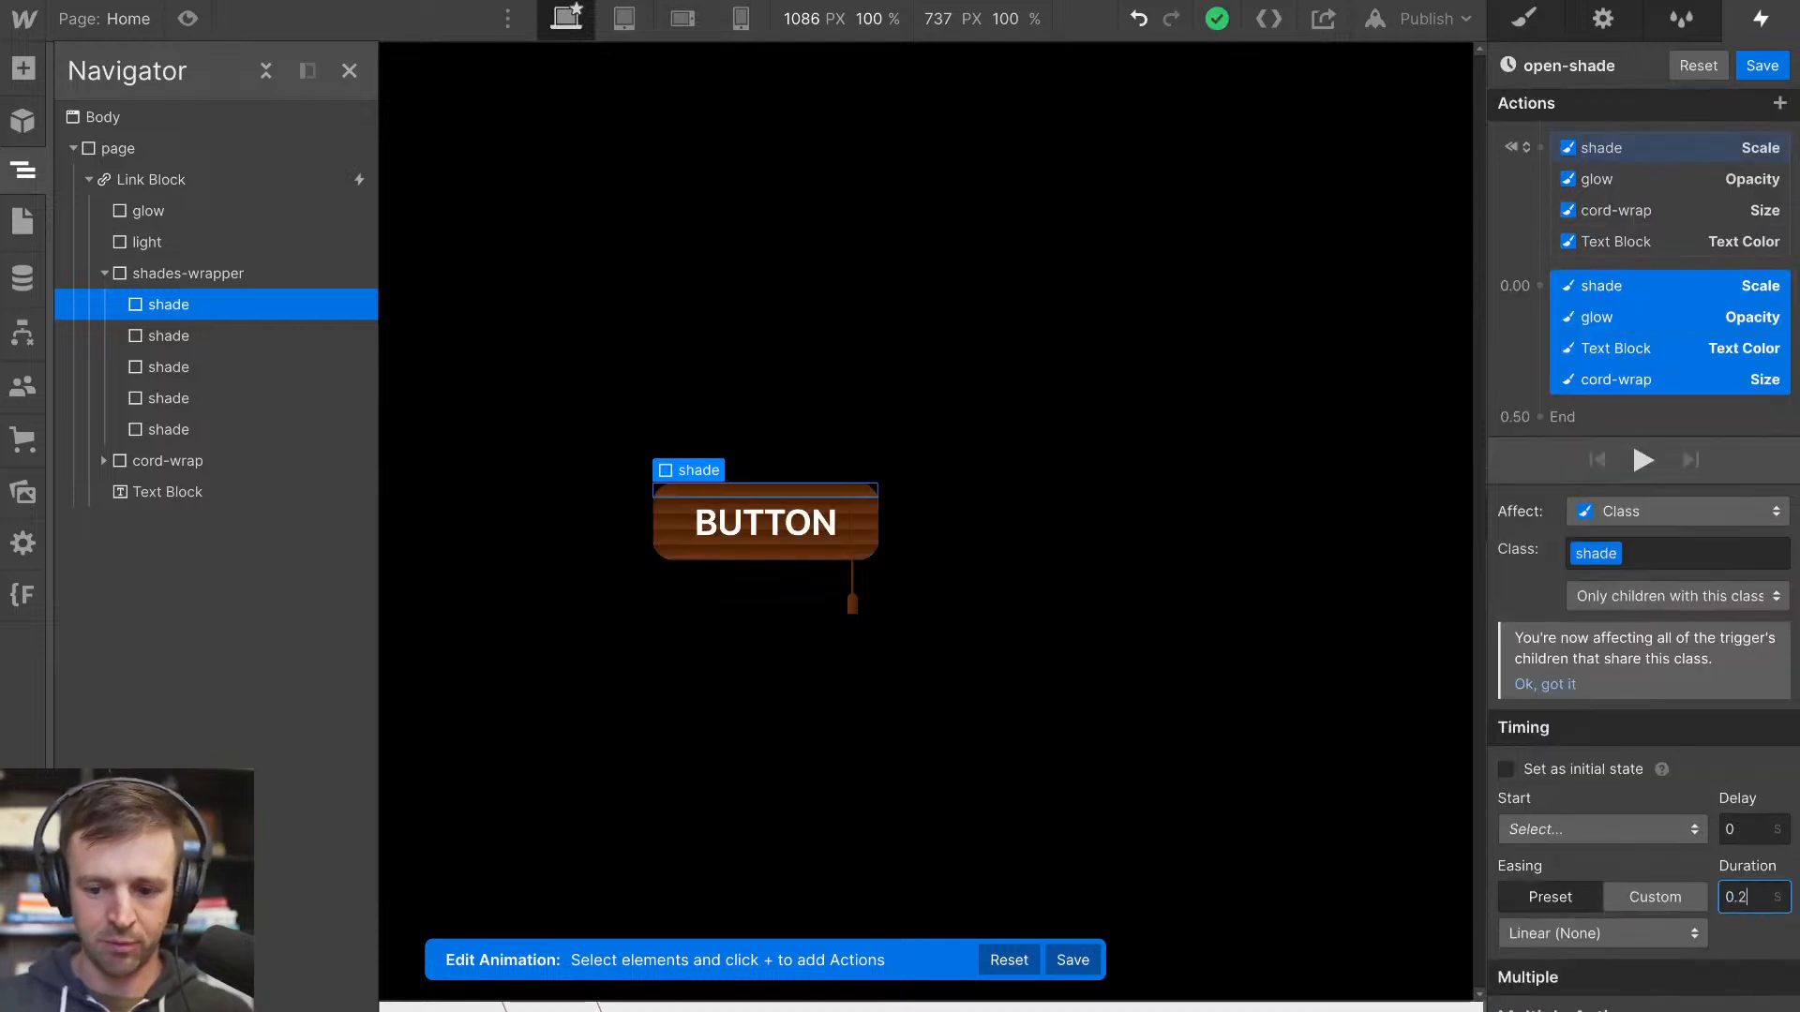
pyautogui.click(1692, 935)
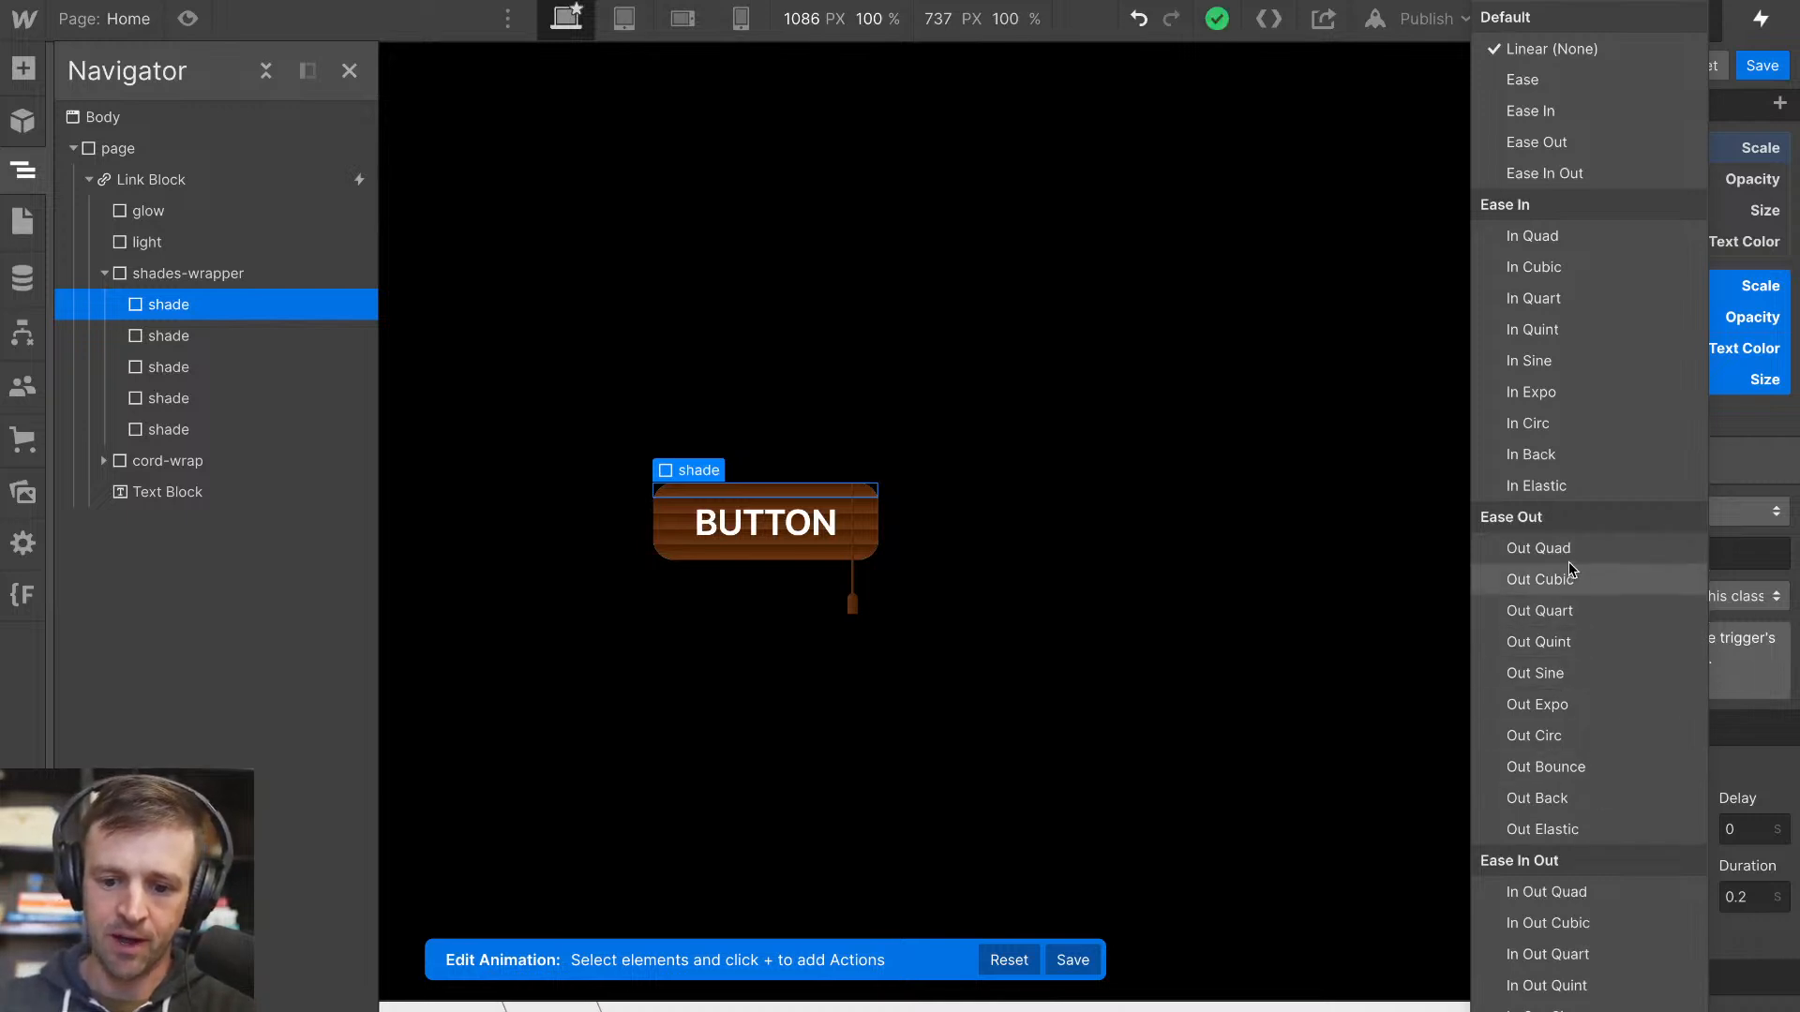
pyautogui.click(1586, 641)
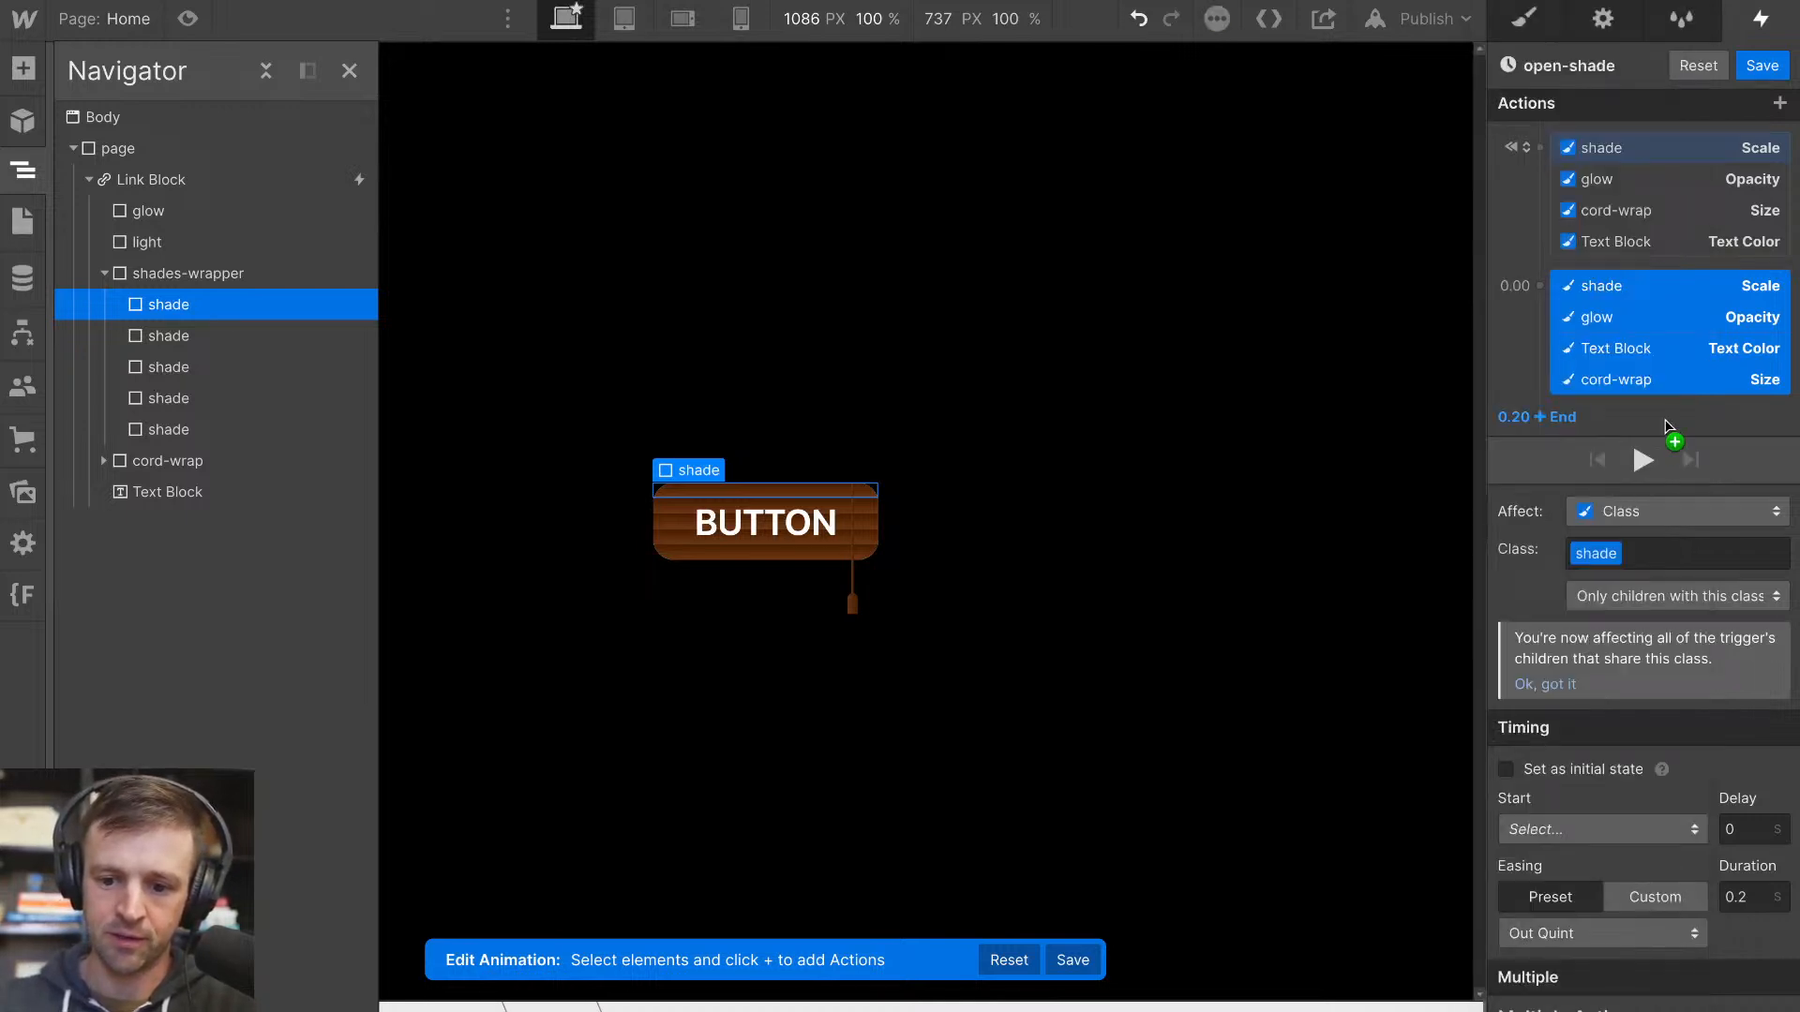
pyautogui.click(1642, 460)
pyautogui.click(1642, 461)
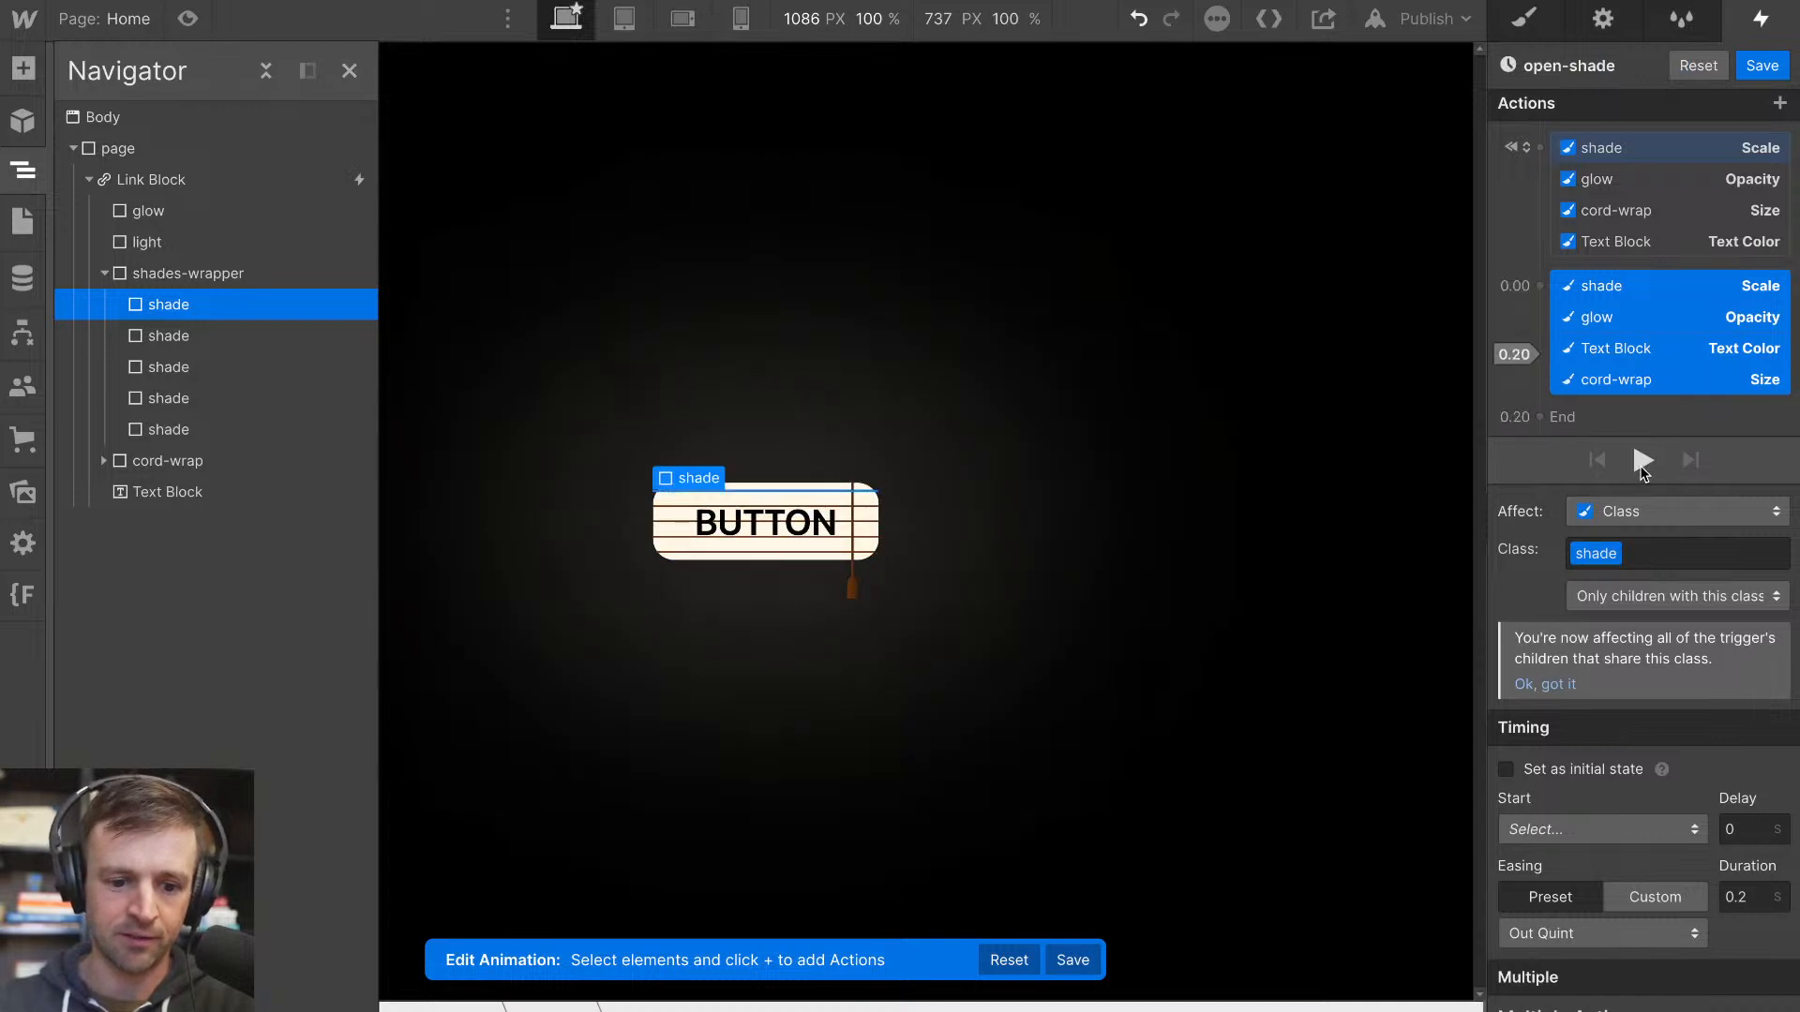
# Save the open-shade animation and test the button's hover effect in the page preview
pyautogui.click(1762, 64)
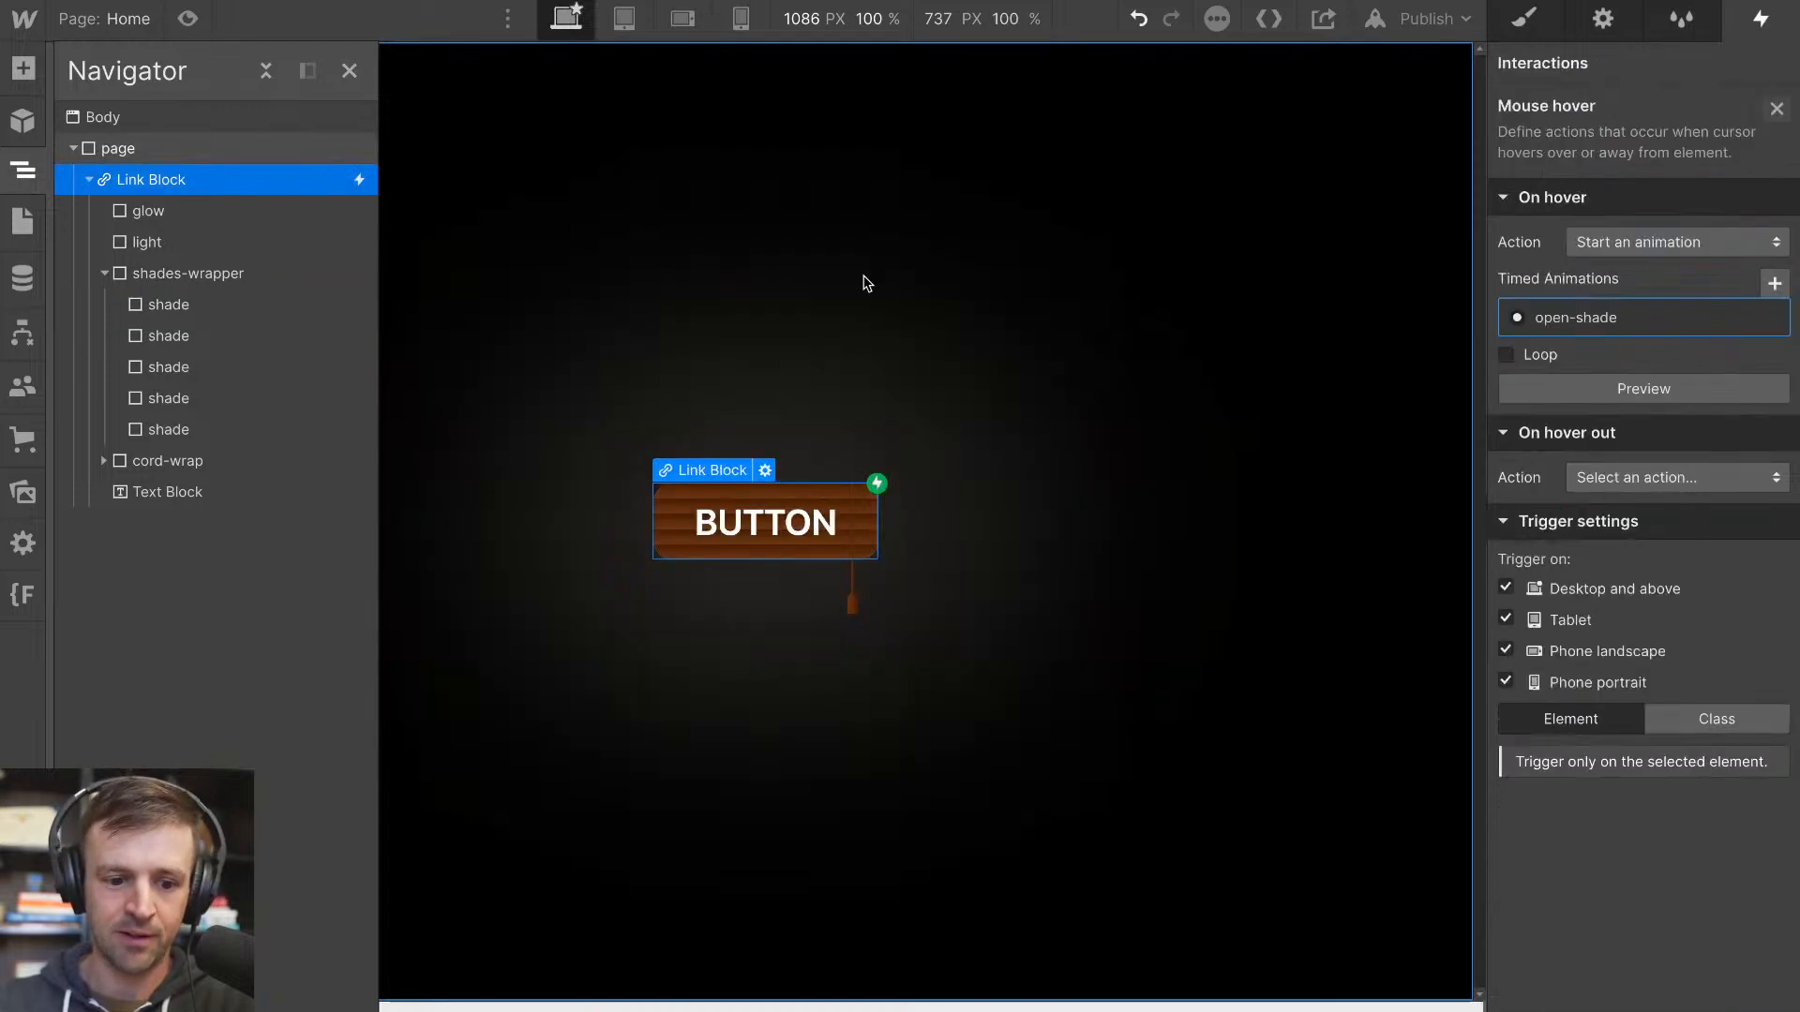
pyautogui.click(189, 20)
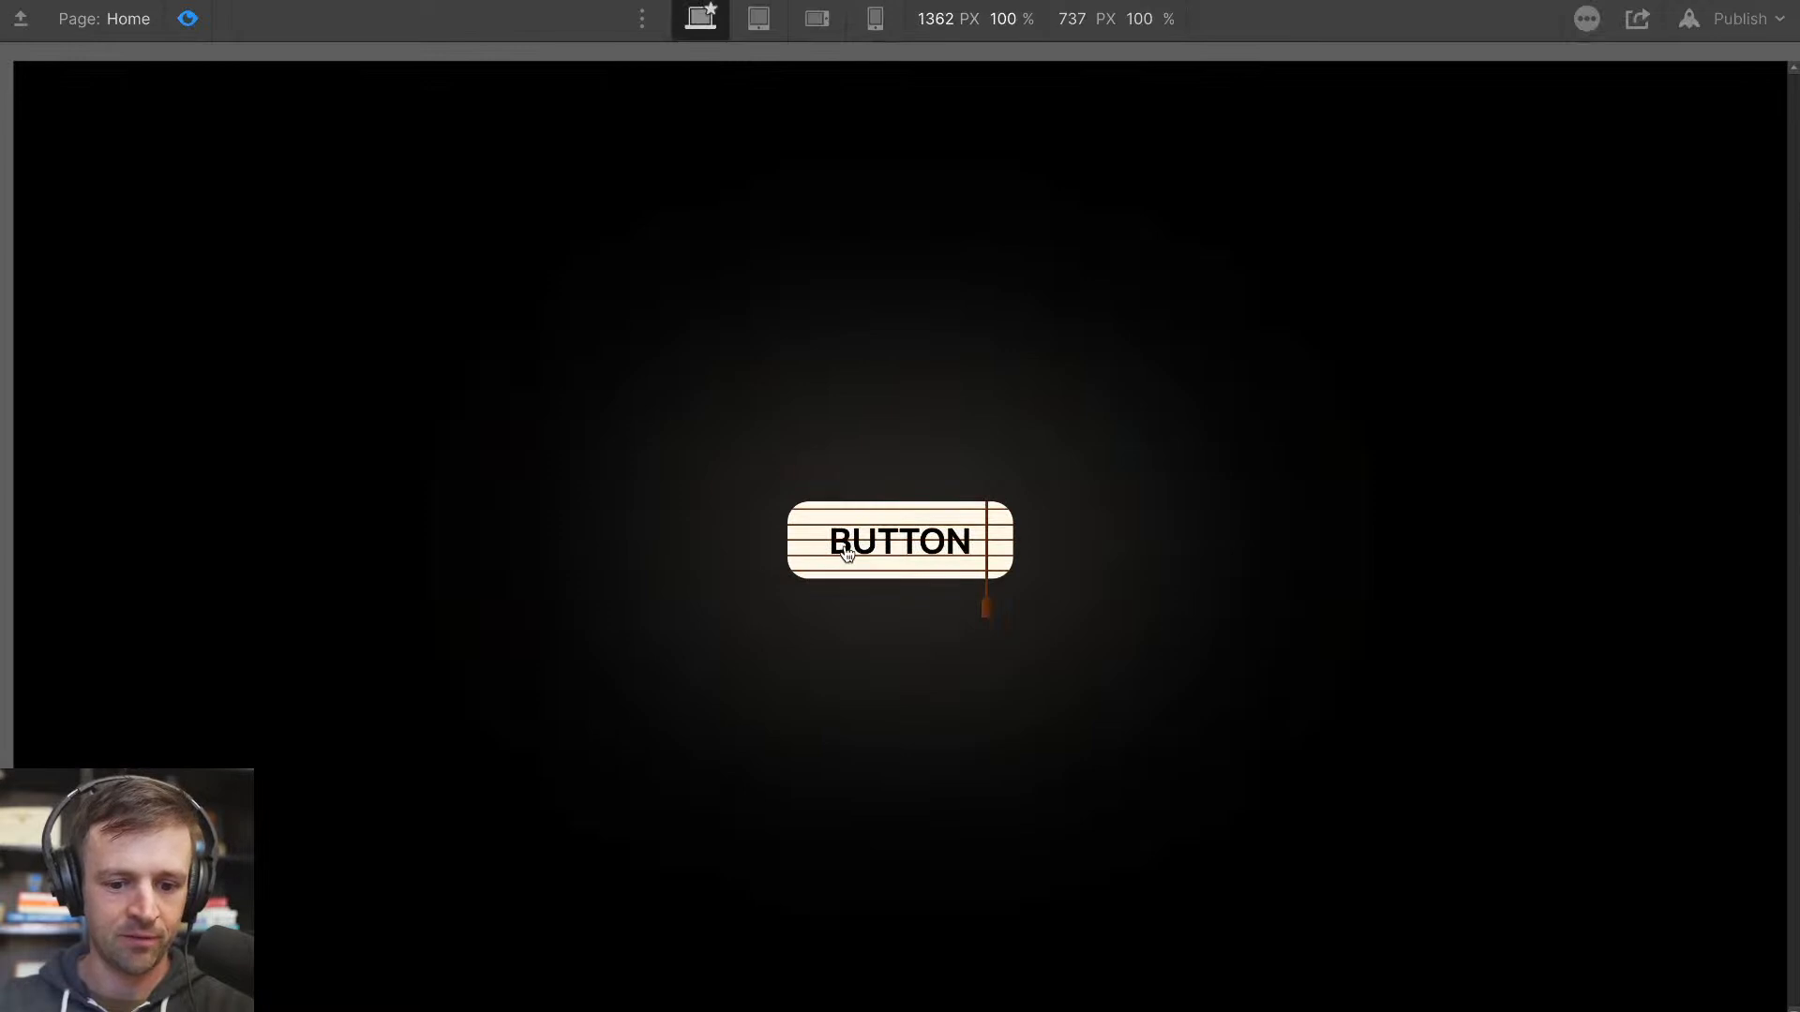
pyautogui.click(188, 19)
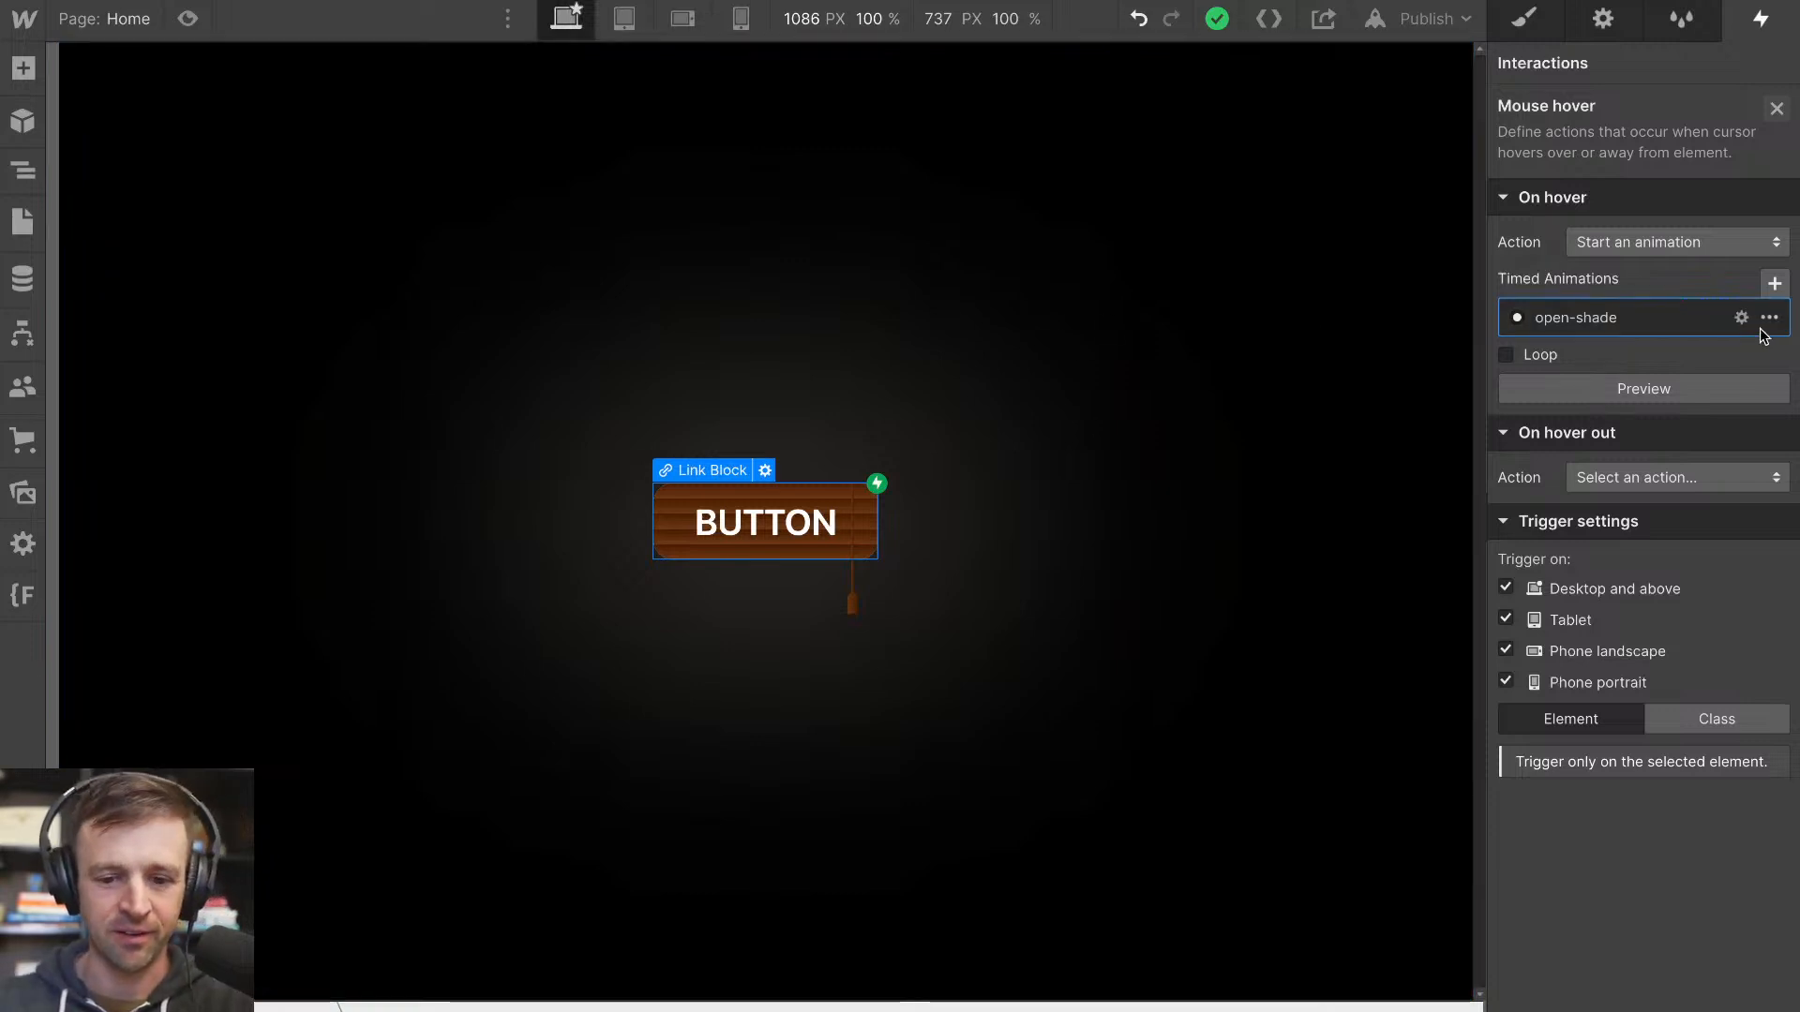
# Set the hover-out action to start an animation, duplicate open-shade and assign the copy, open-shade 2, to it
pyautogui.click(1649, 480)
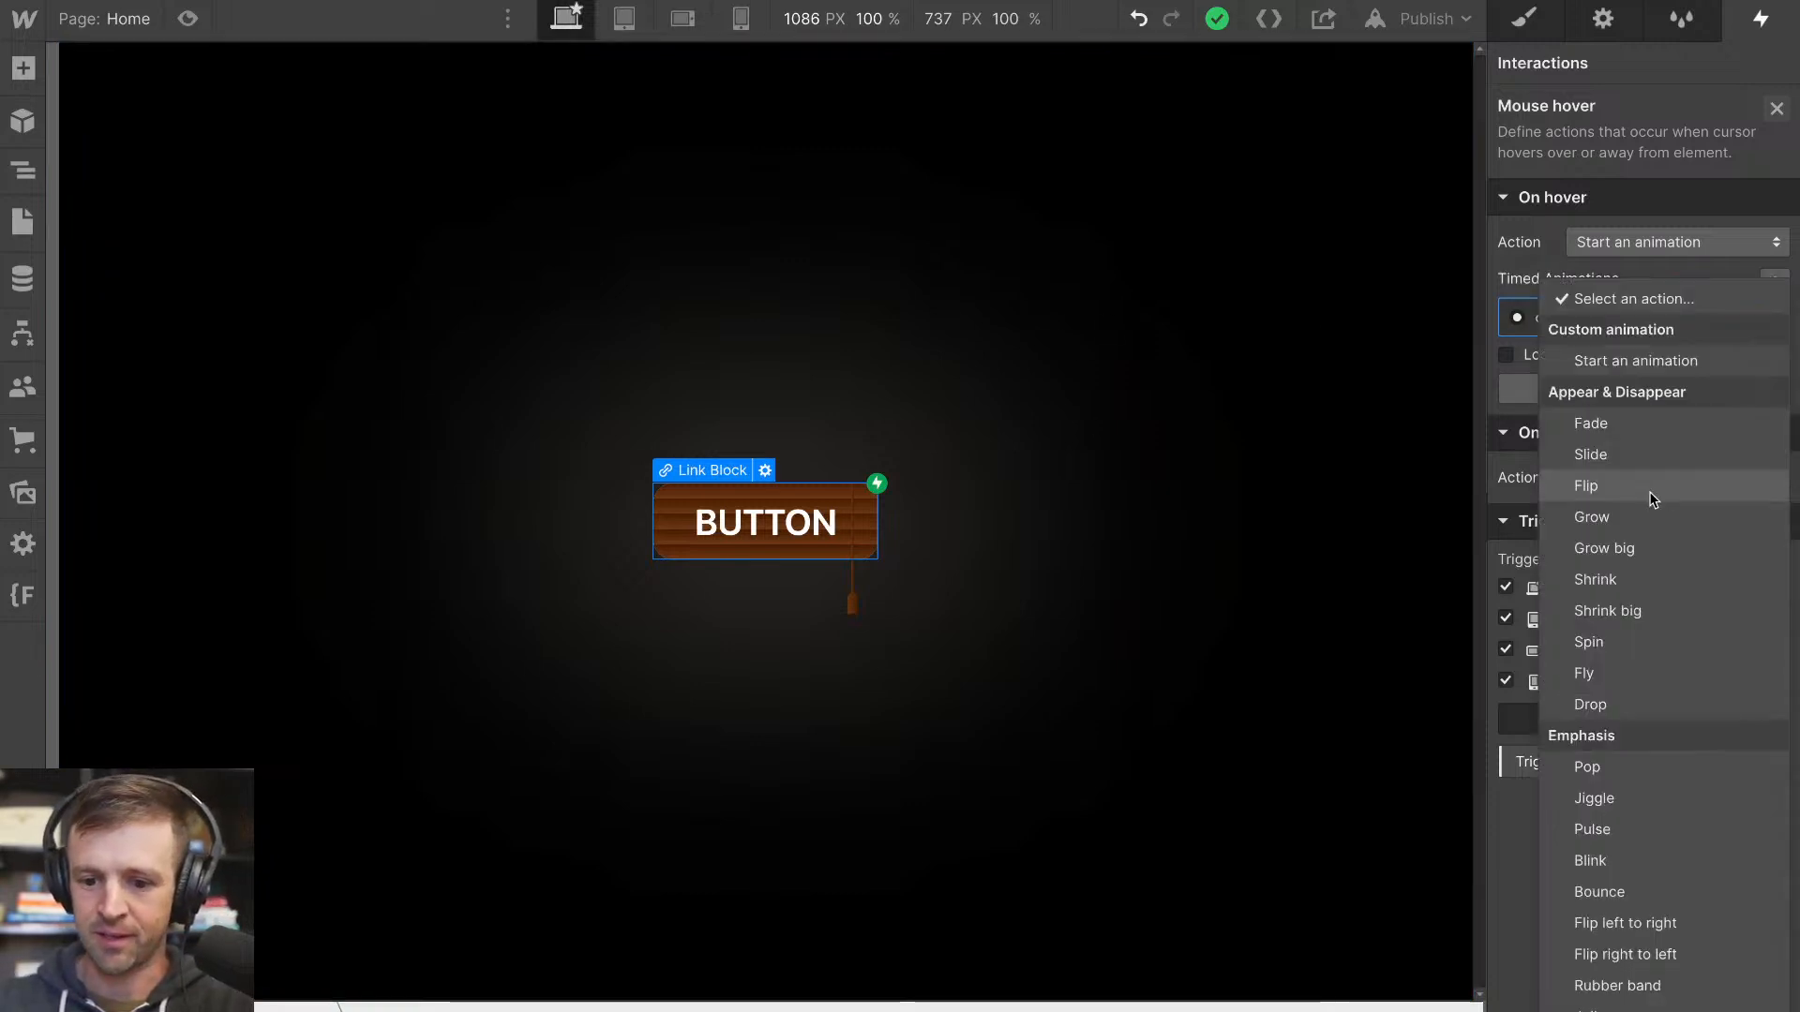
pyautogui.click(1628, 361)
pyautogui.click(1572, 357)
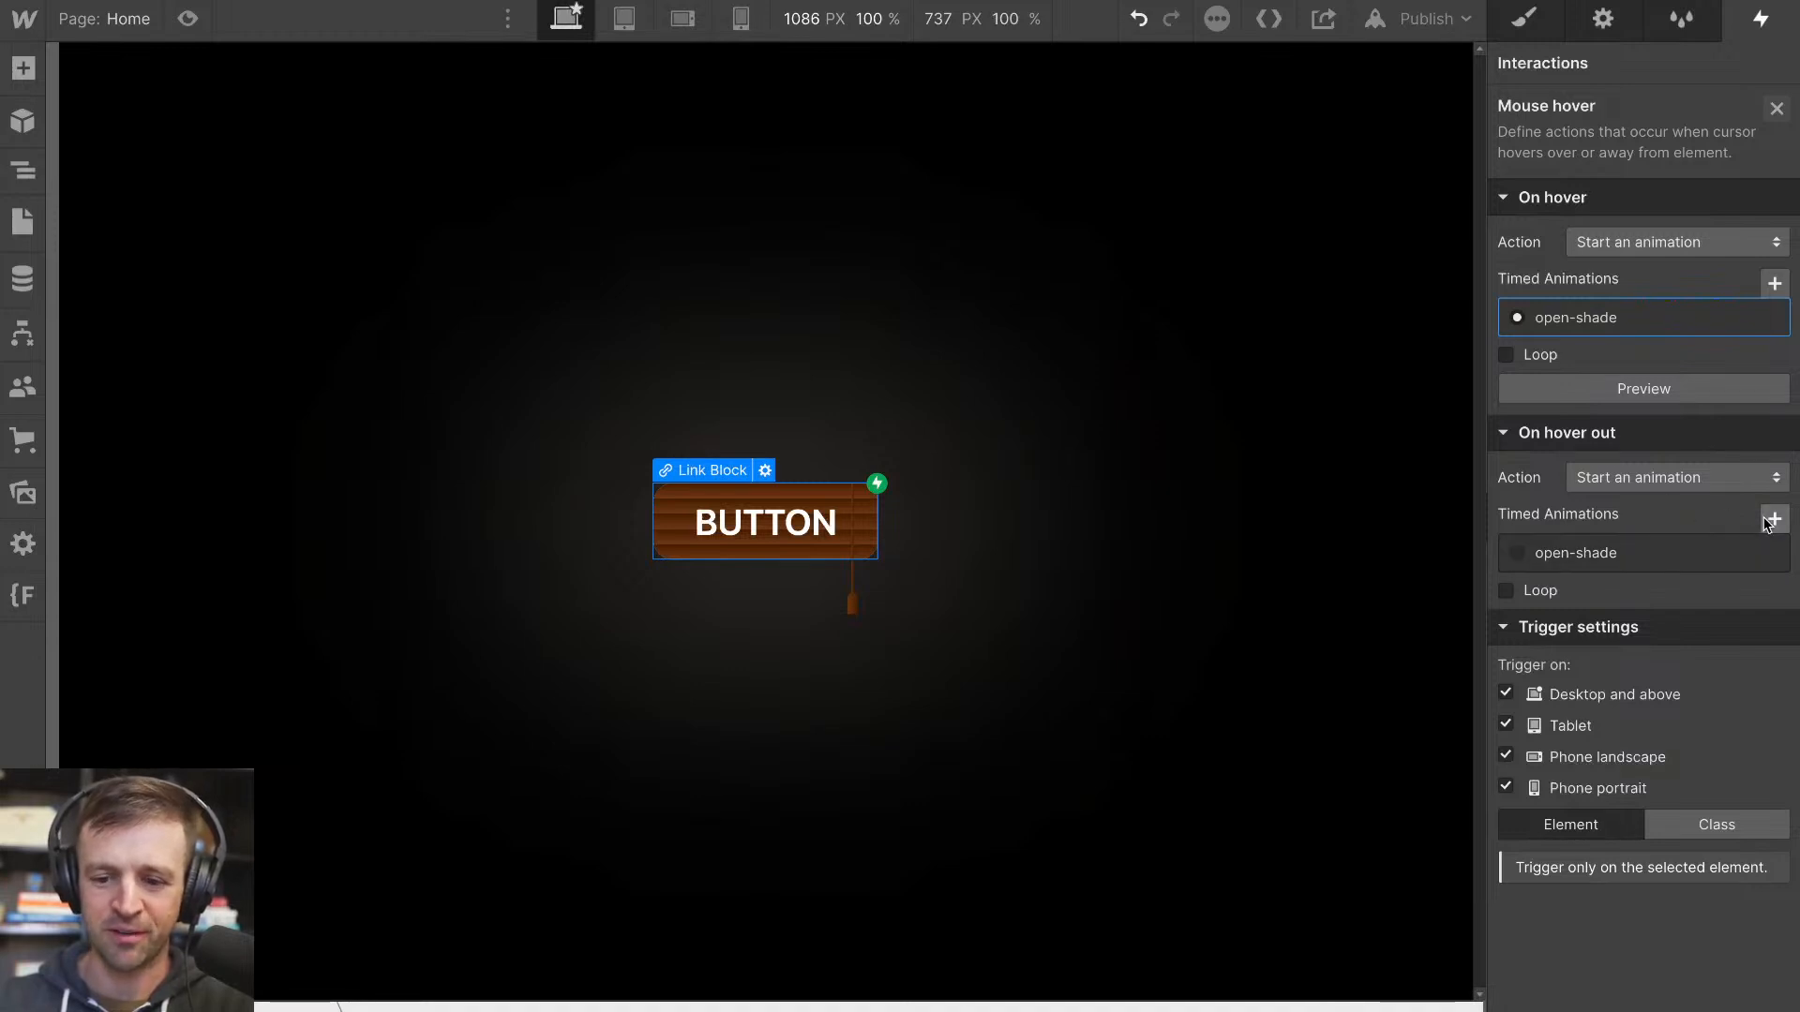
pyautogui.click(1769, 553)
pyautogui.click(1692, 652)
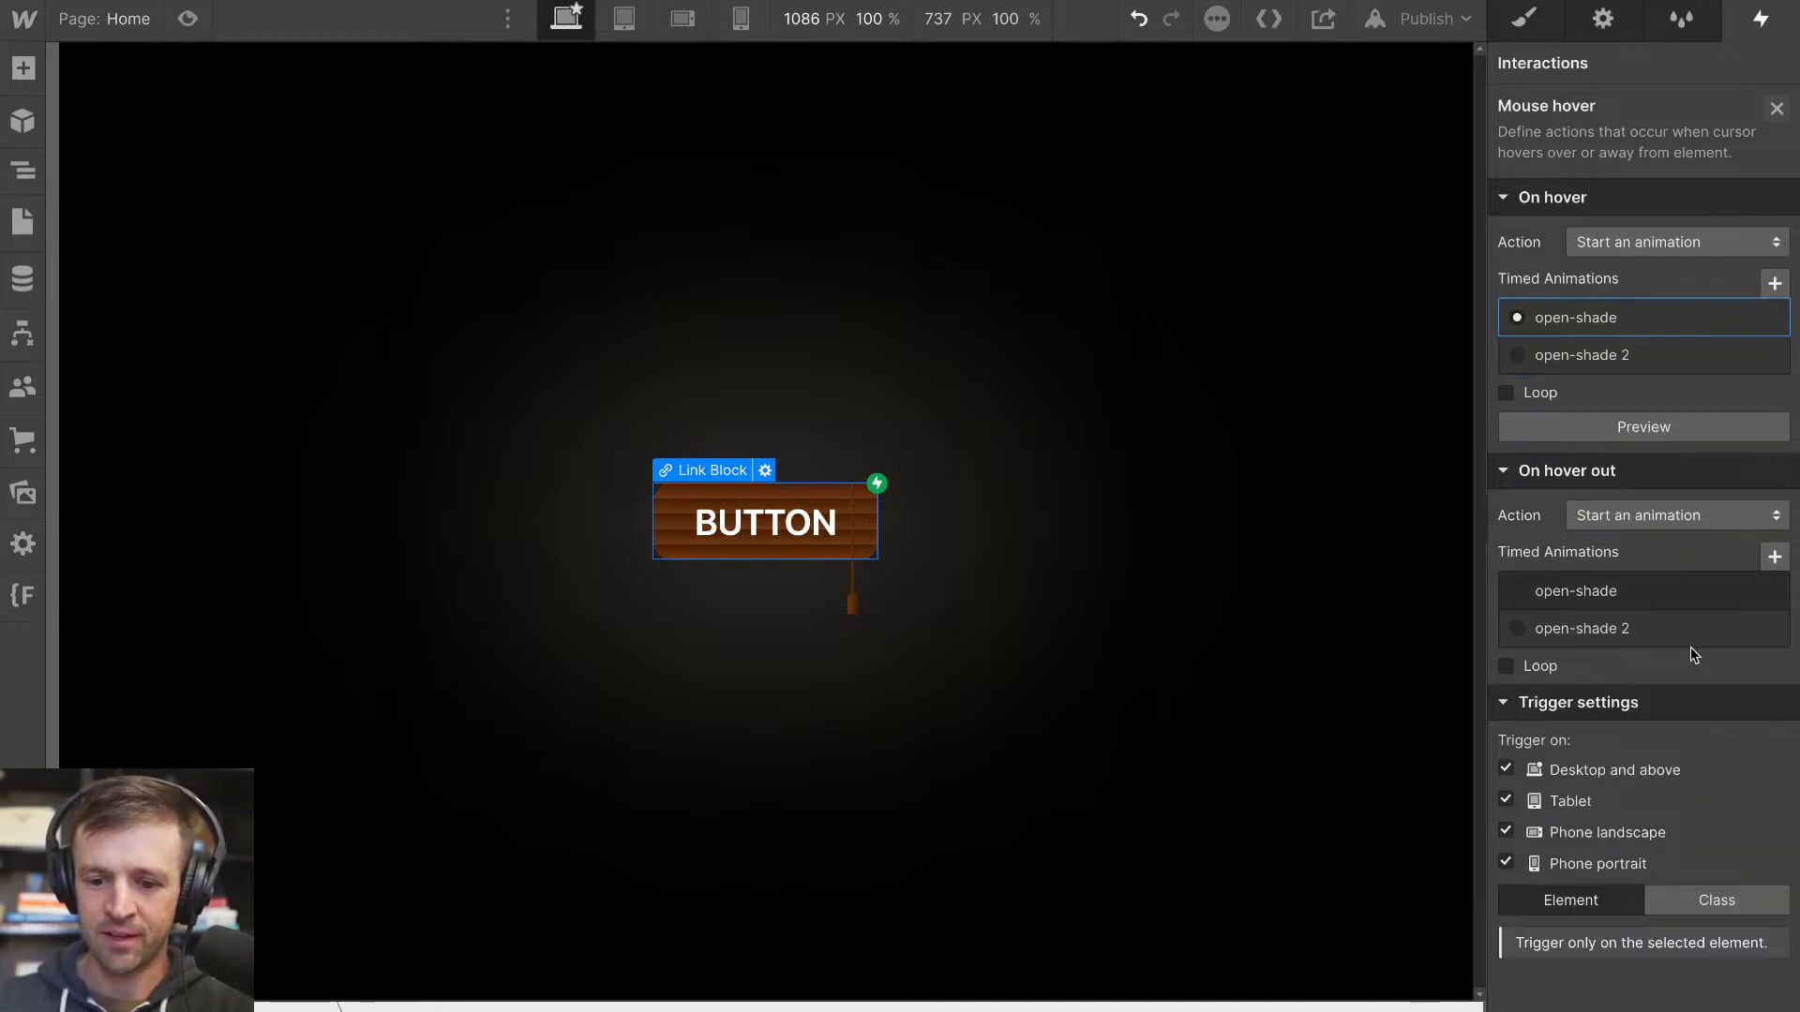
pyautogui.click(1593, 630)
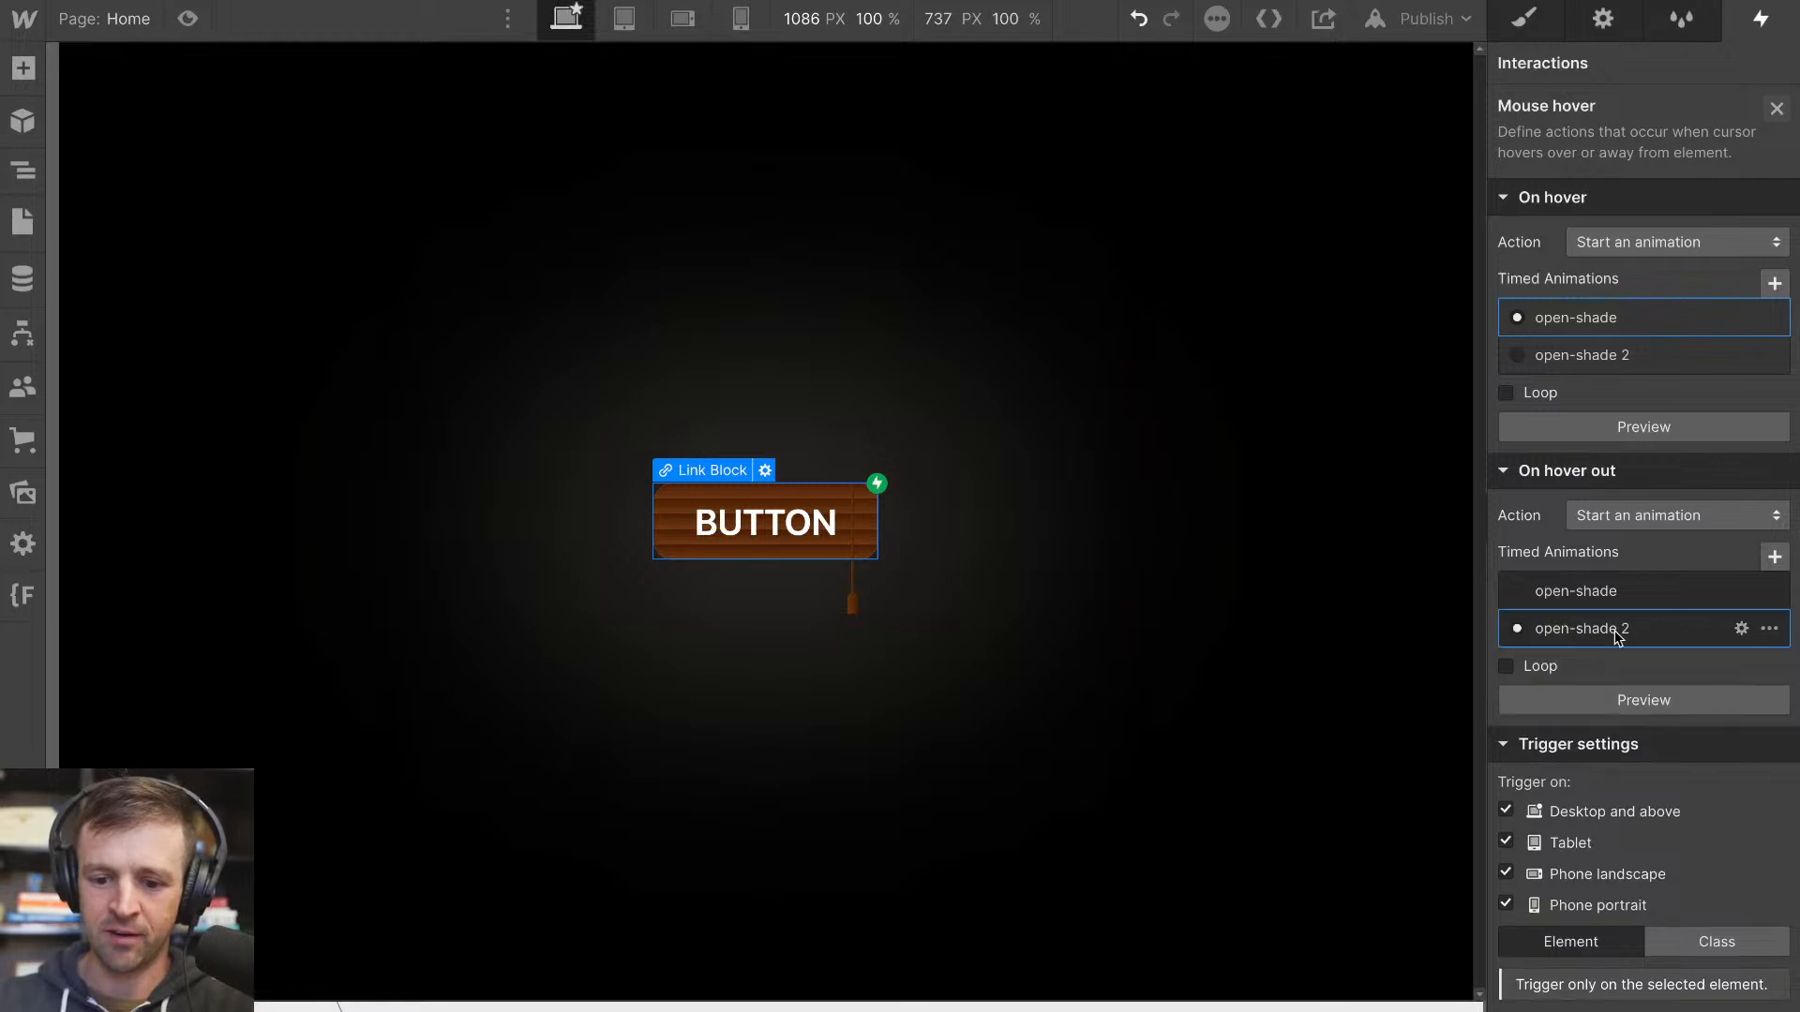
# Delete the four timed actions at 0.00 from open-shade 2, keeping only its initial-state actions
pyautogui.click(1740, 630)
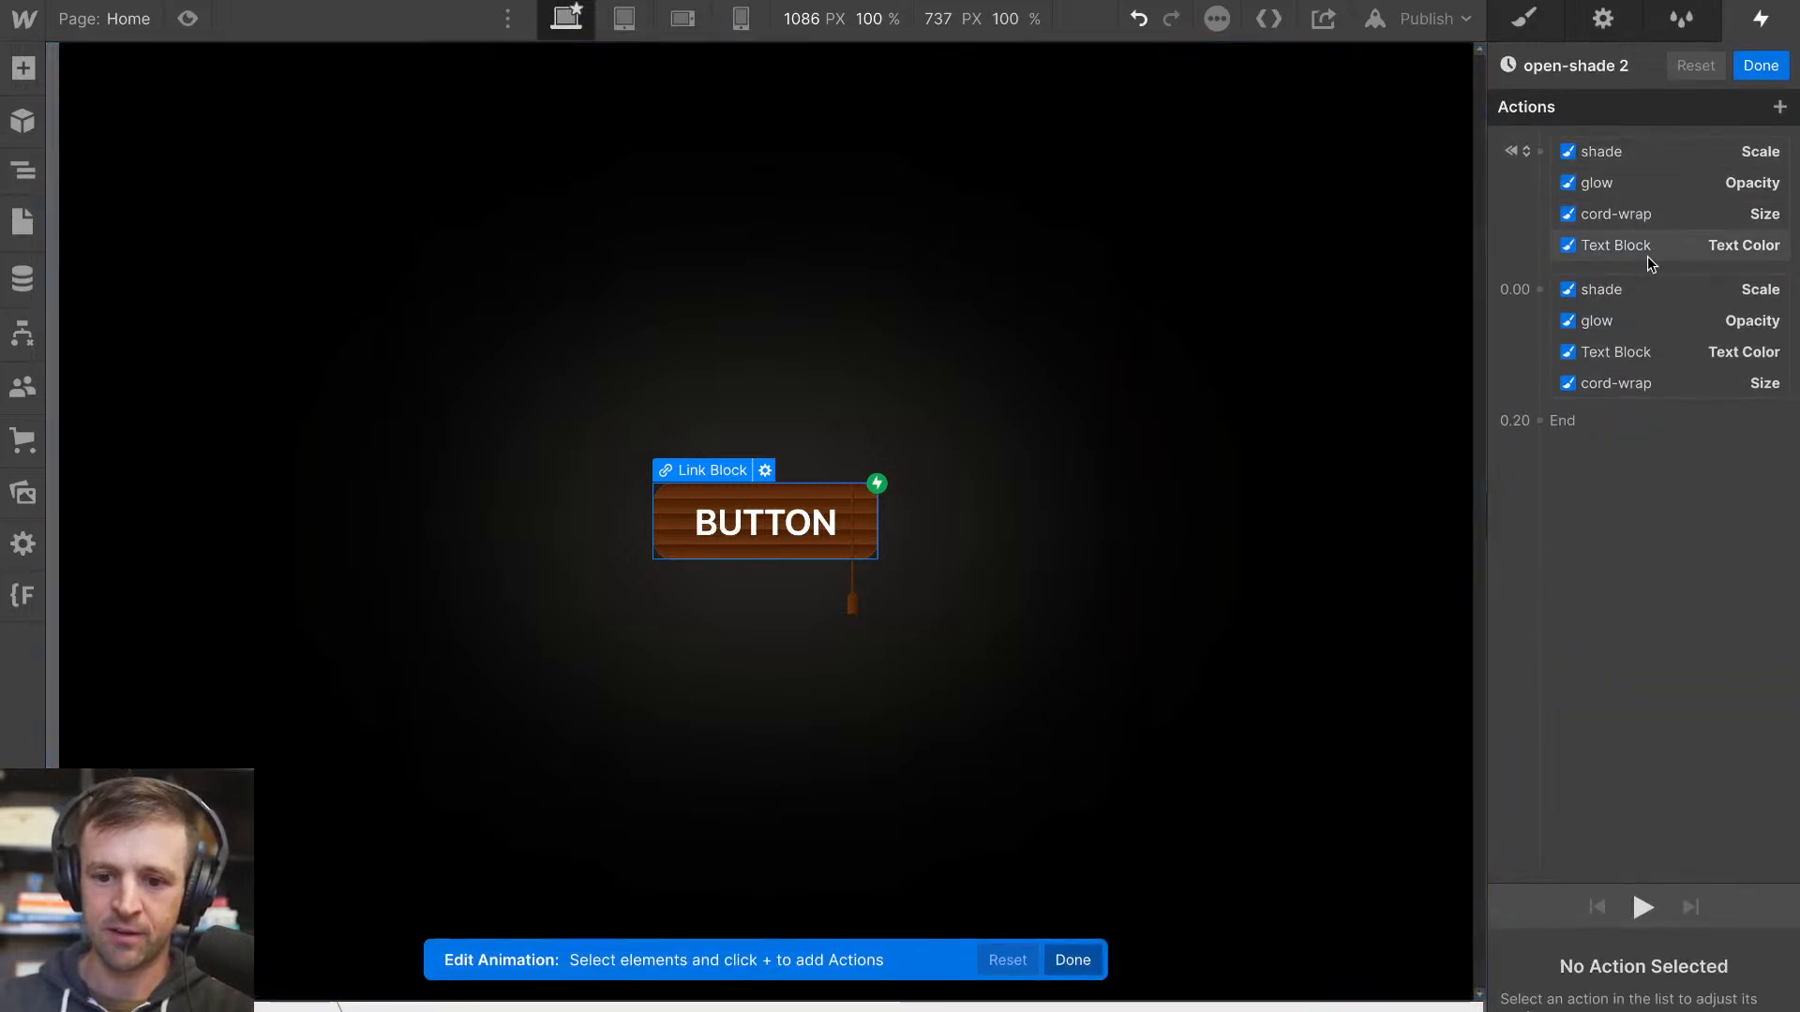
pyautogui.click(1656, 285)
pyautogui.scroll(-1, 1564, 289)
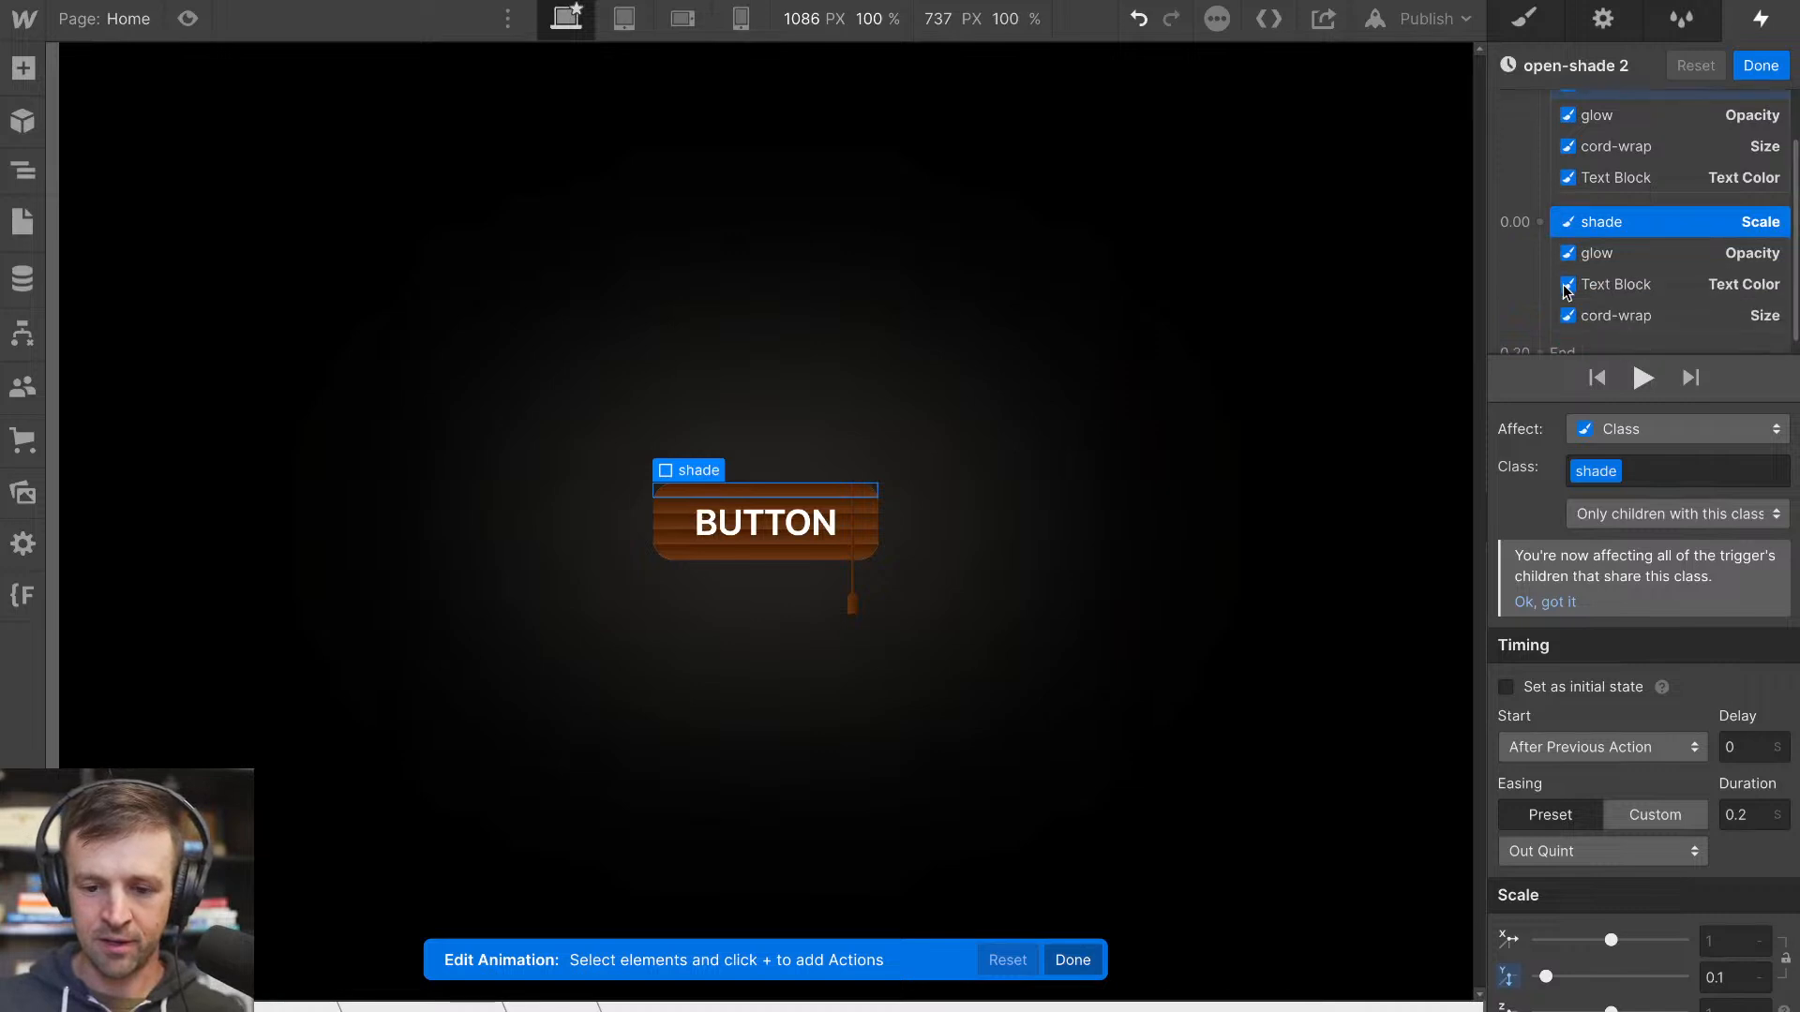
pyautogui.keyDown('shift'); pyautogui.click(1615, 321); pyautogui.keyUp('shift')
pyautogui.press('Delete')
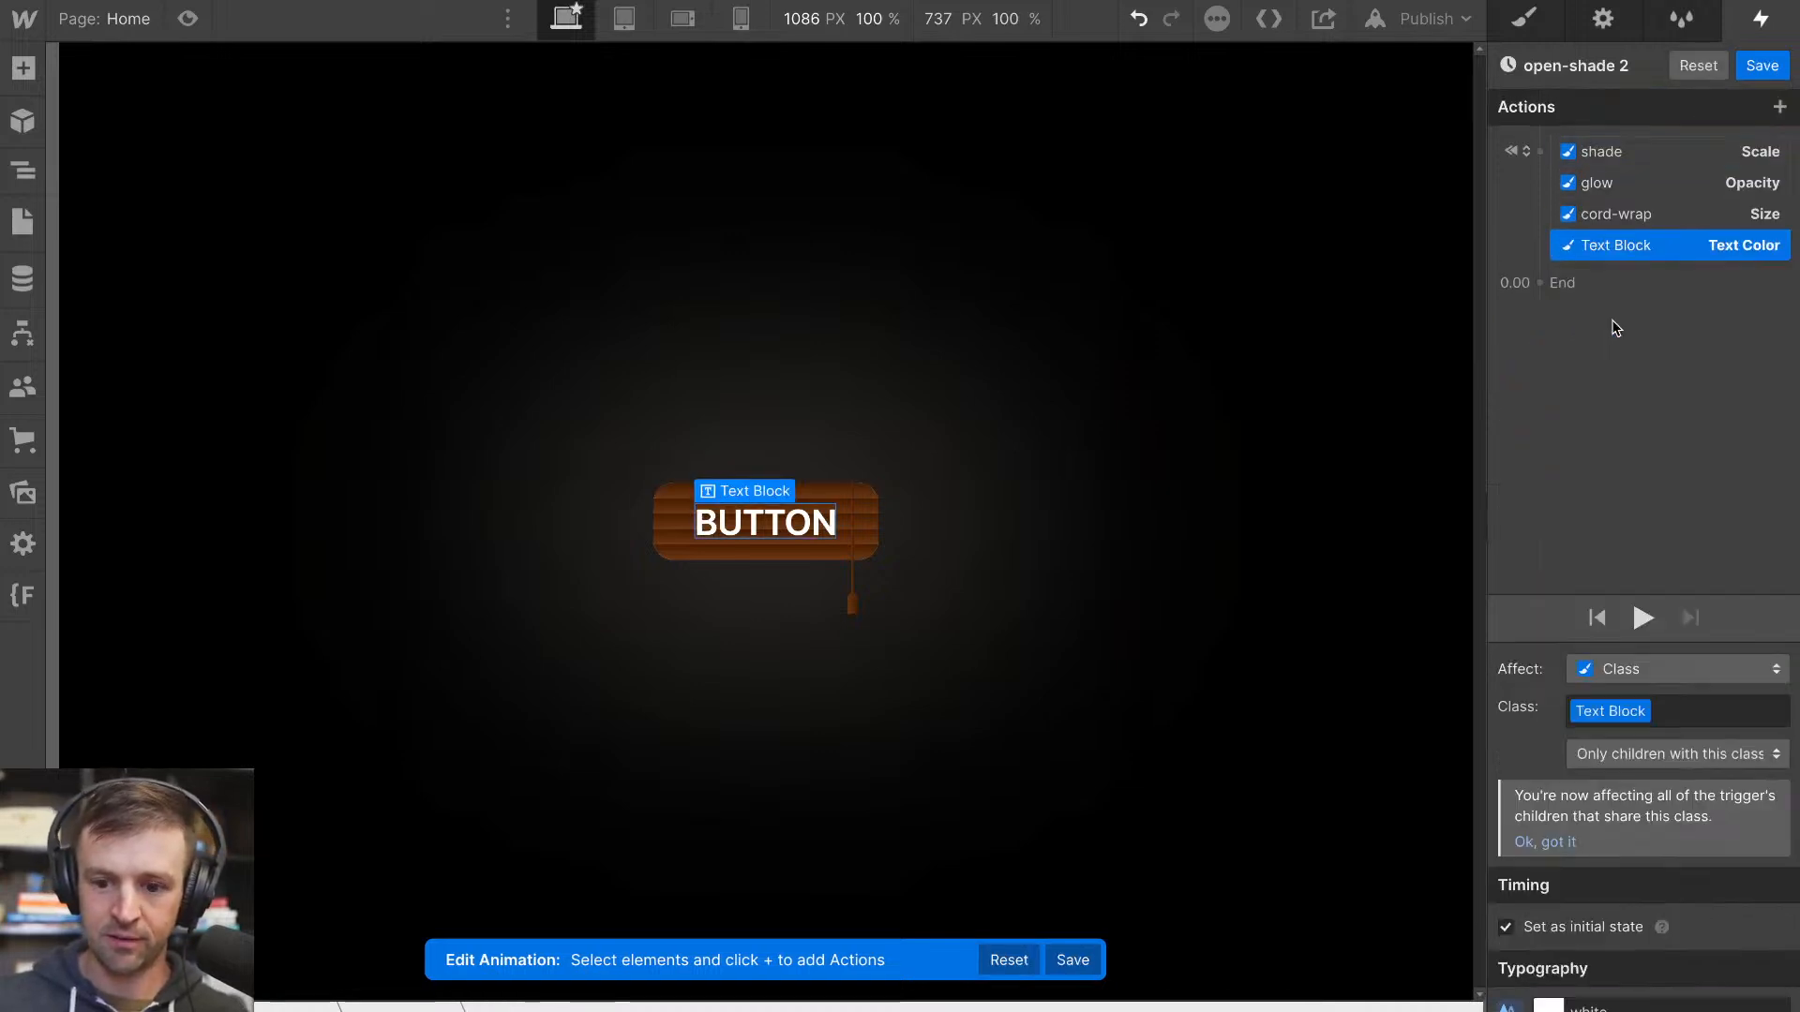
# Turn off the initial state for the shade, Text Block, cord-wrap and glow actions in open-shade 2 to make them timed actions
pyautogui.click(1662, 148)
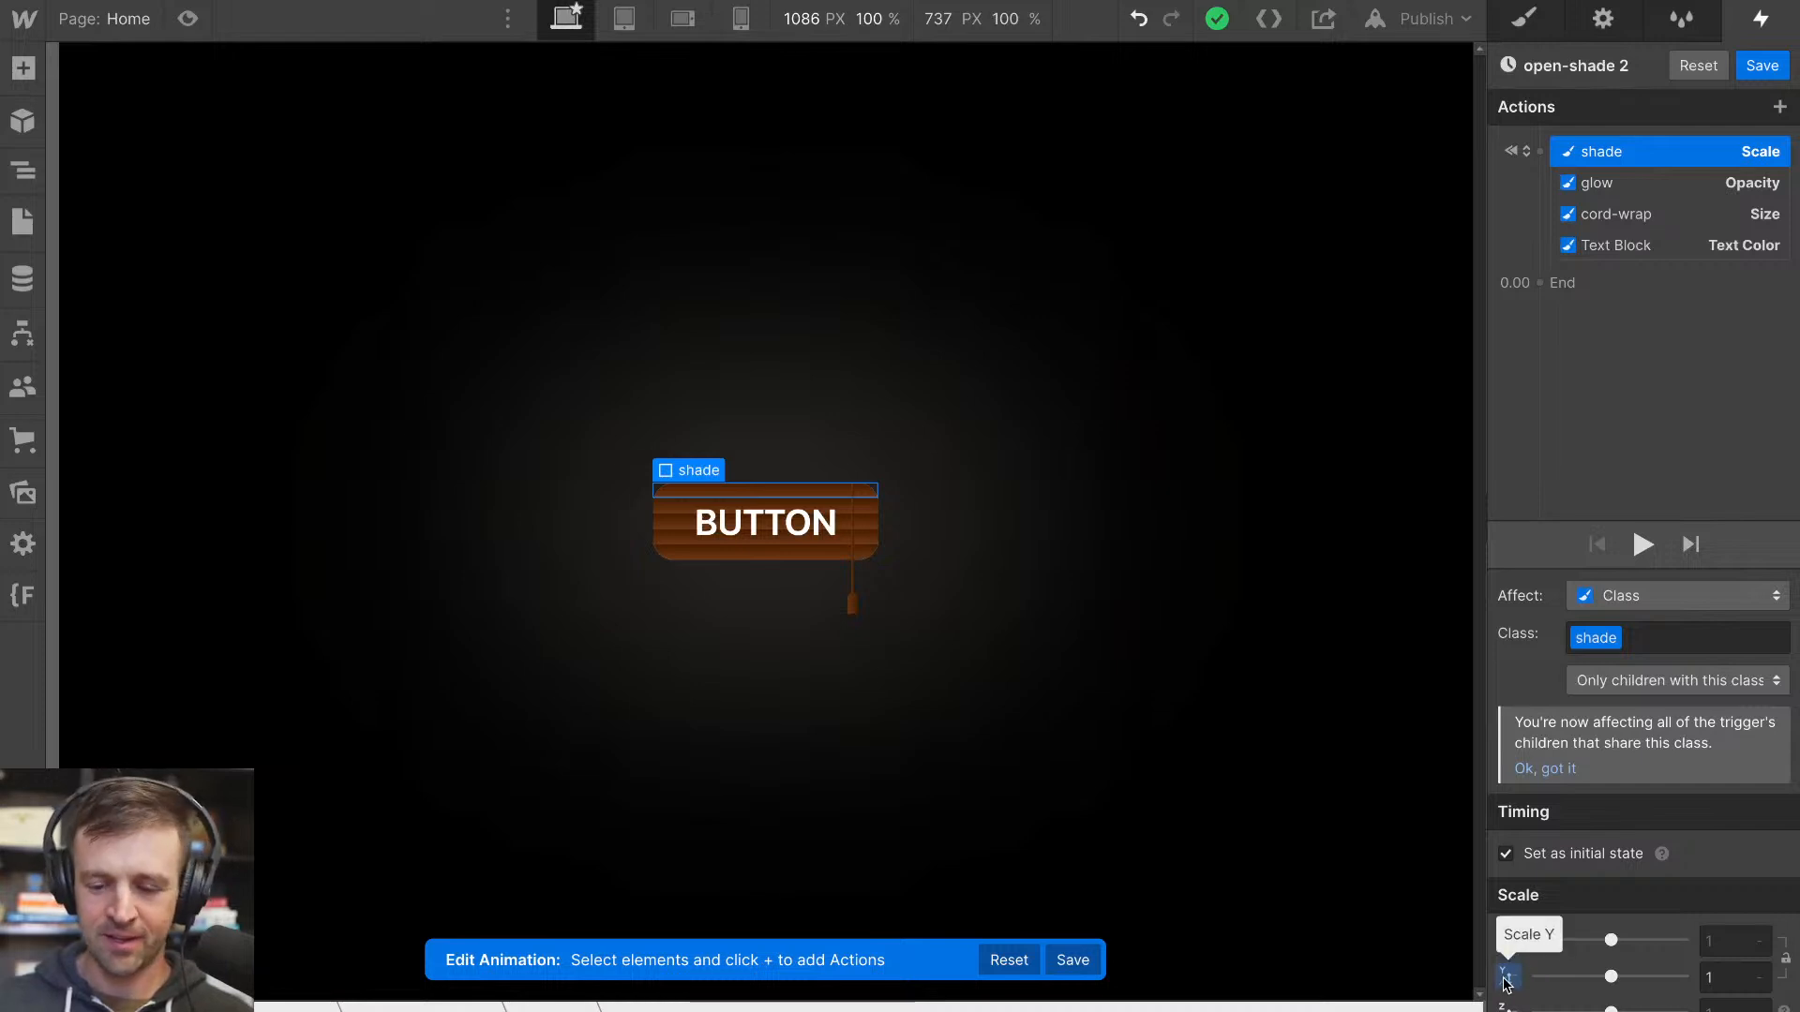
pyautogui.click(1505, 854)
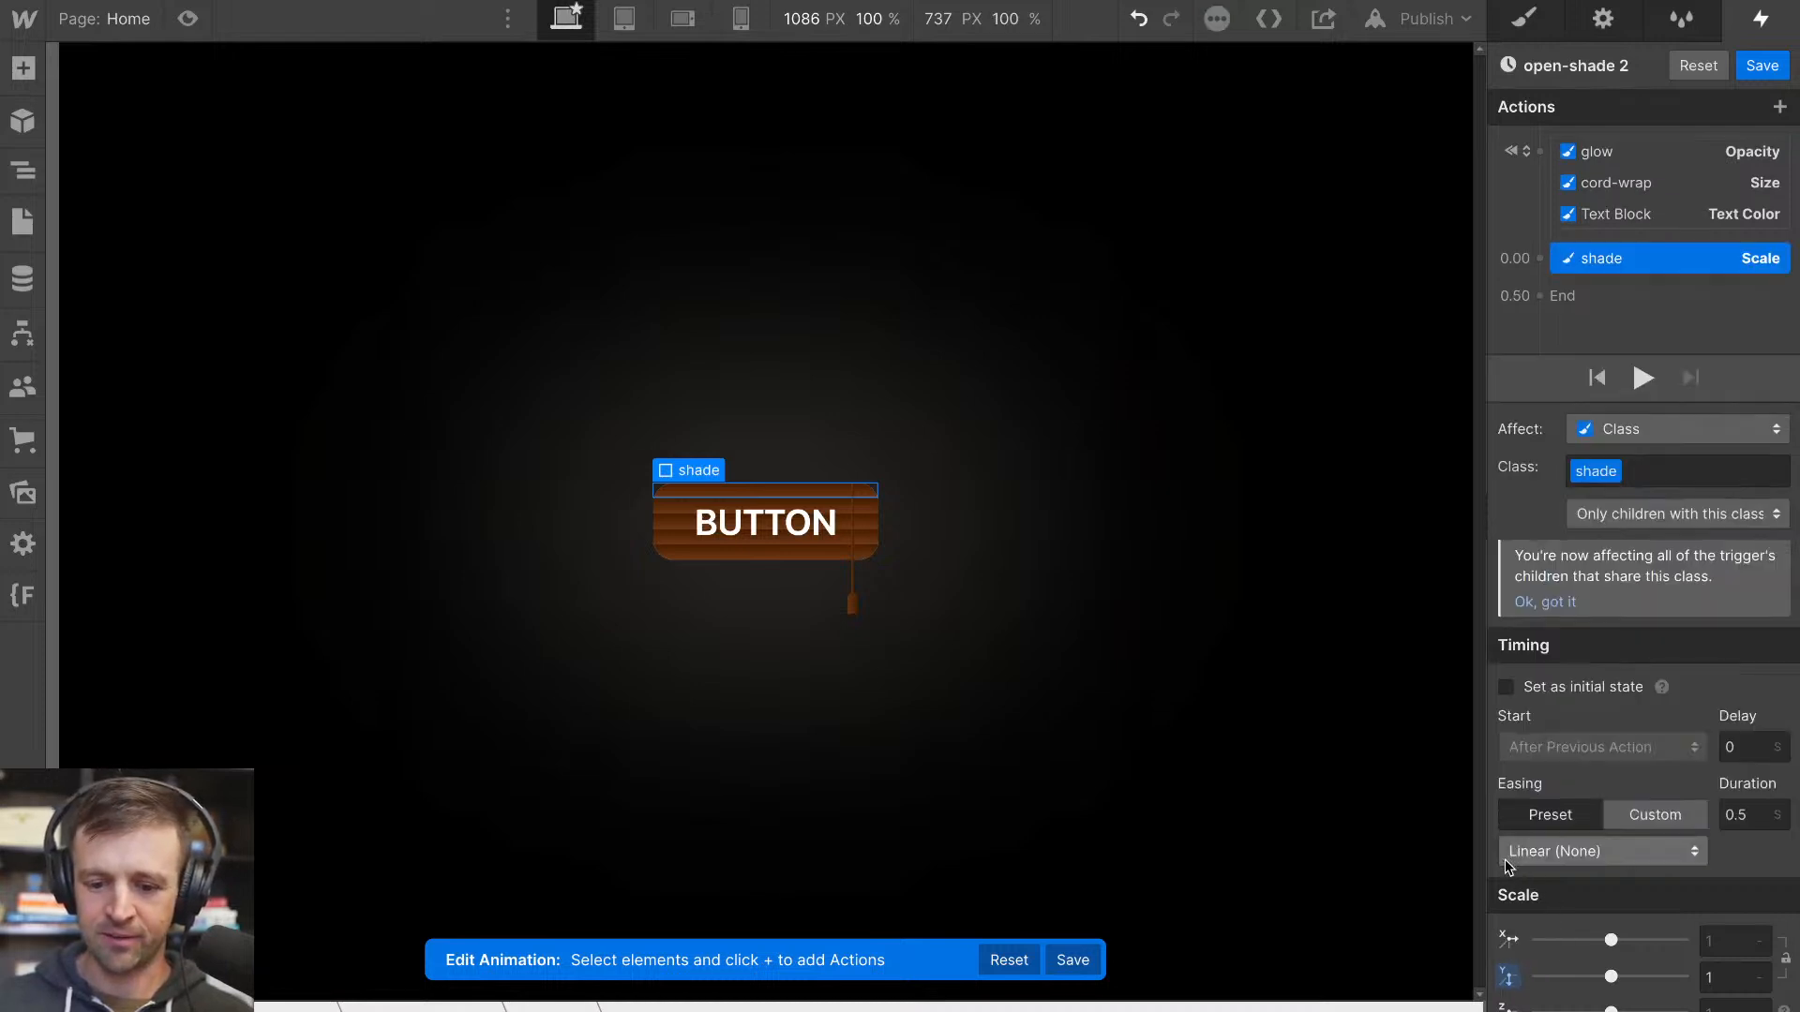
pyautogui.click(1635, 216)
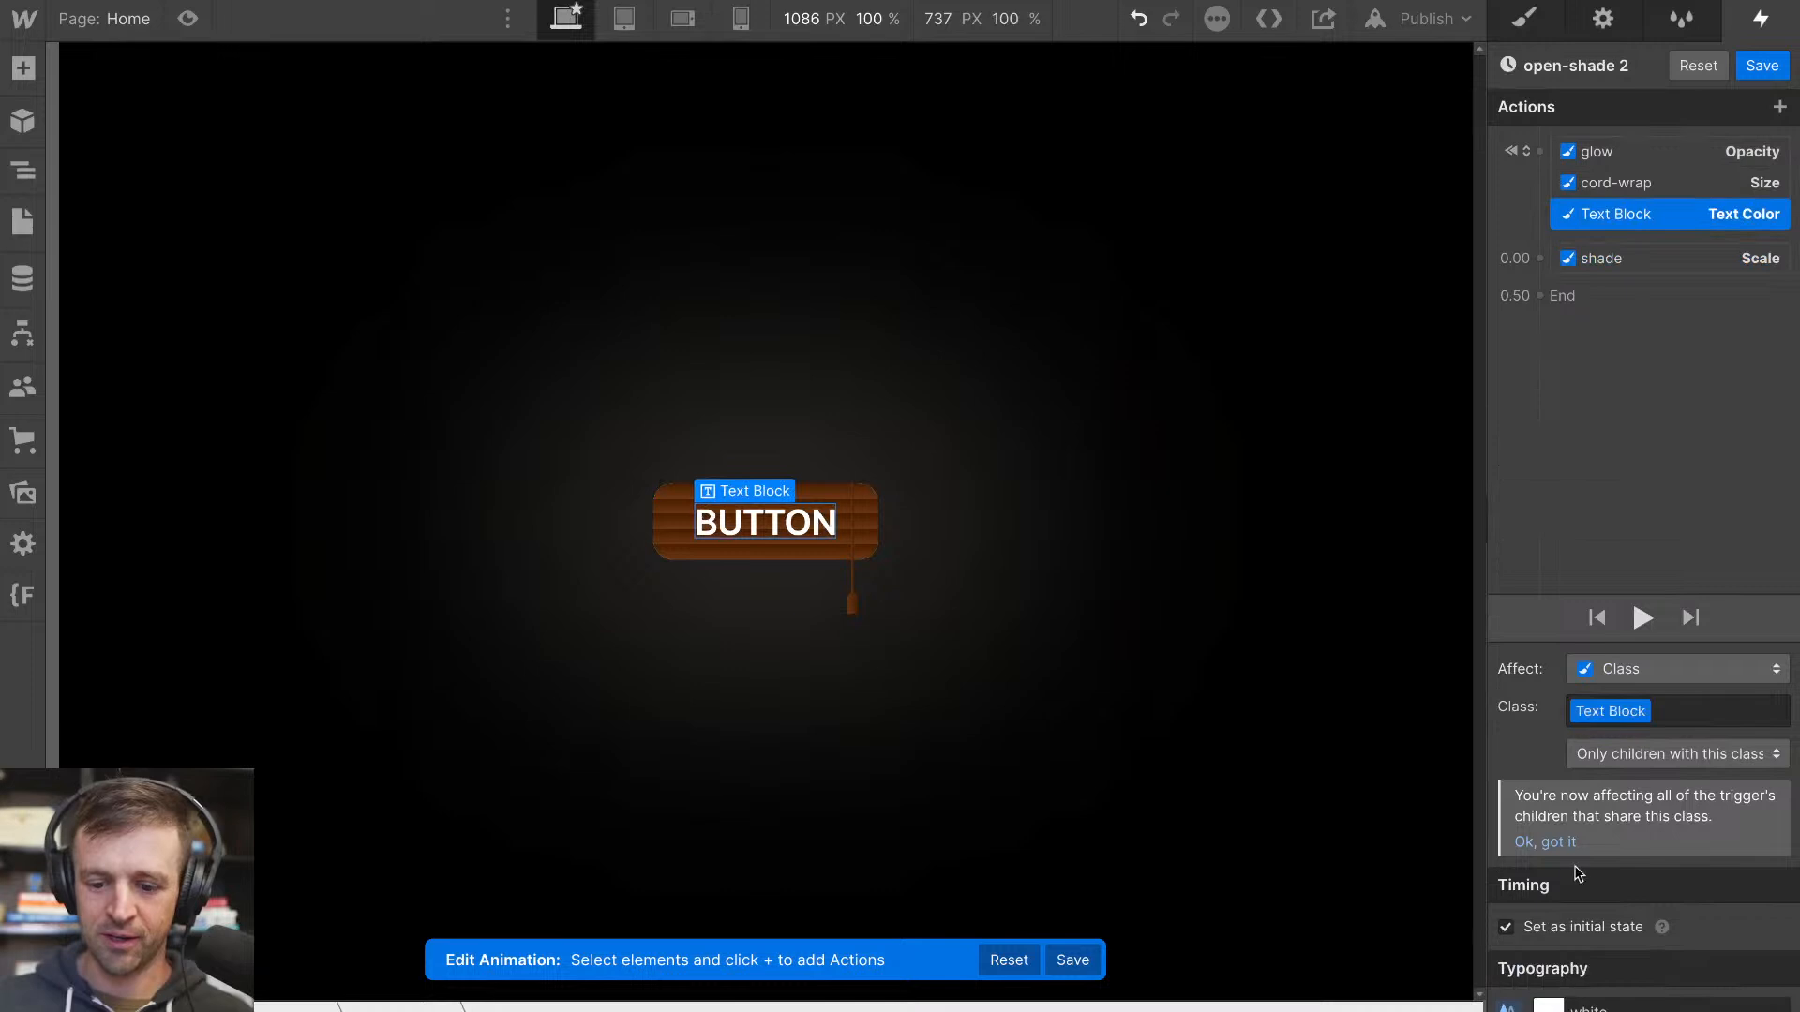
pyautogui.click(1505, 928)
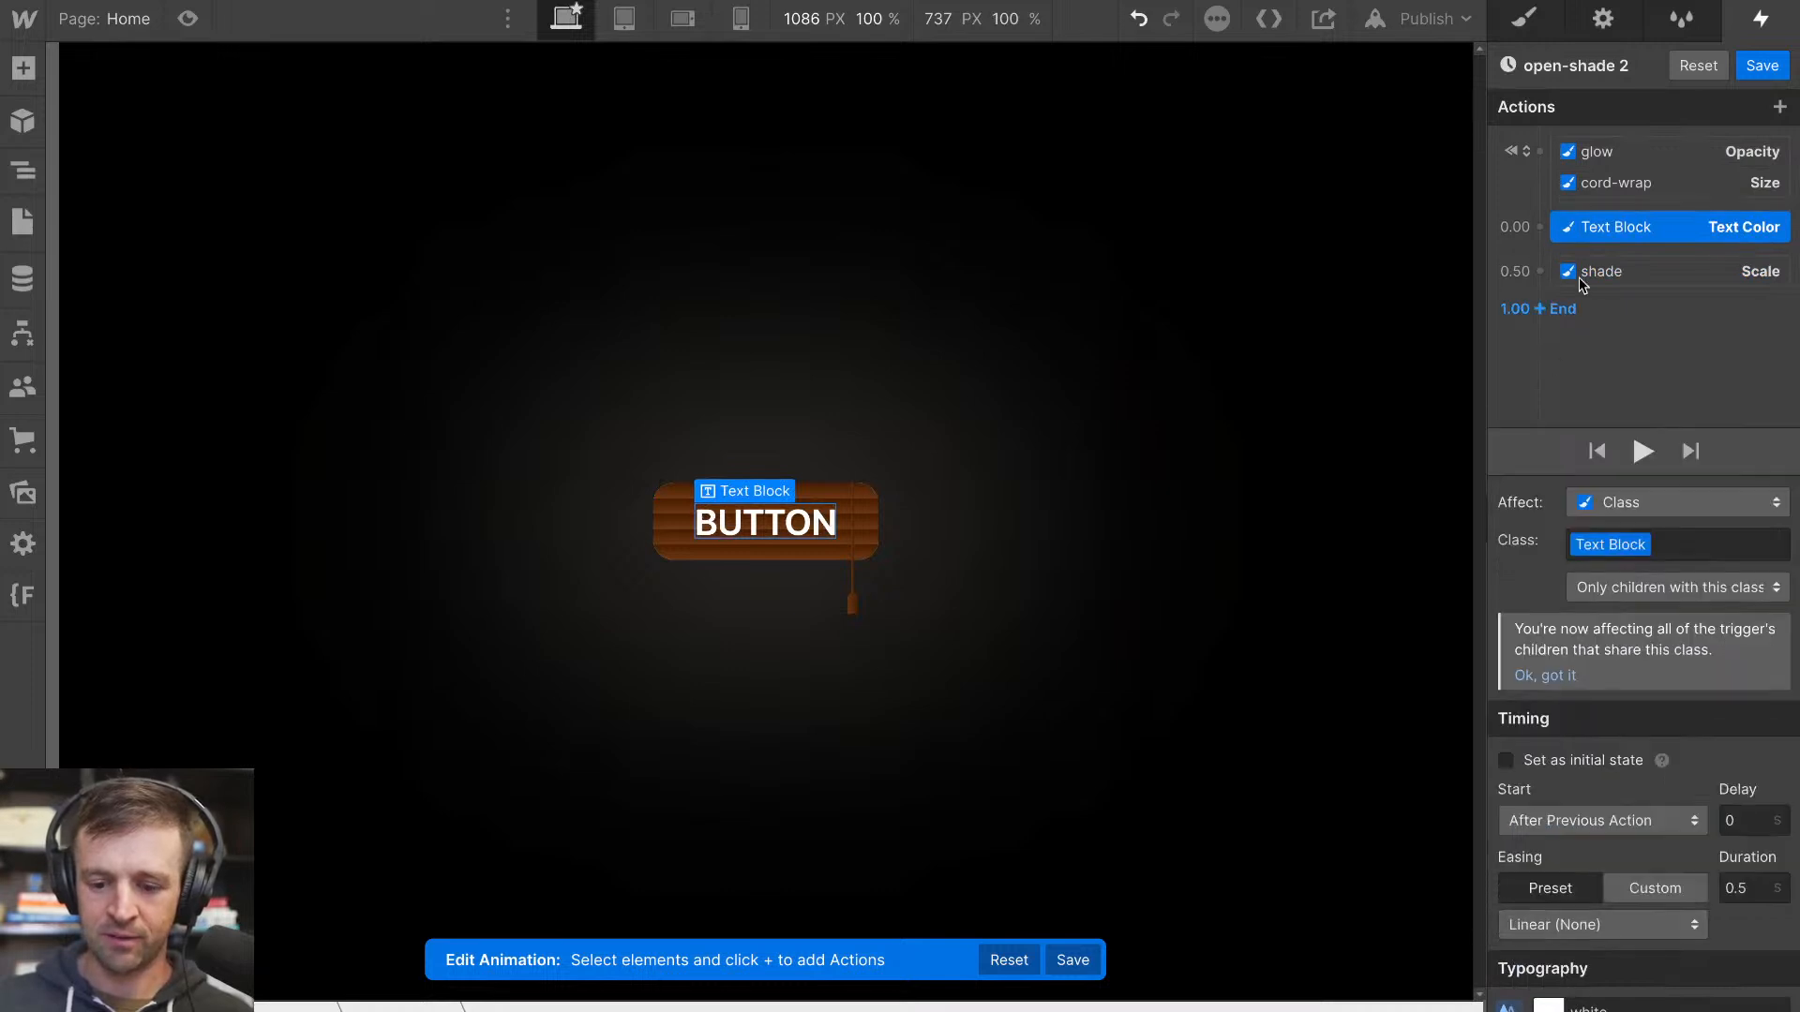
pyautogui.click(1610, 180)
pyautogui.click(1504, 889)
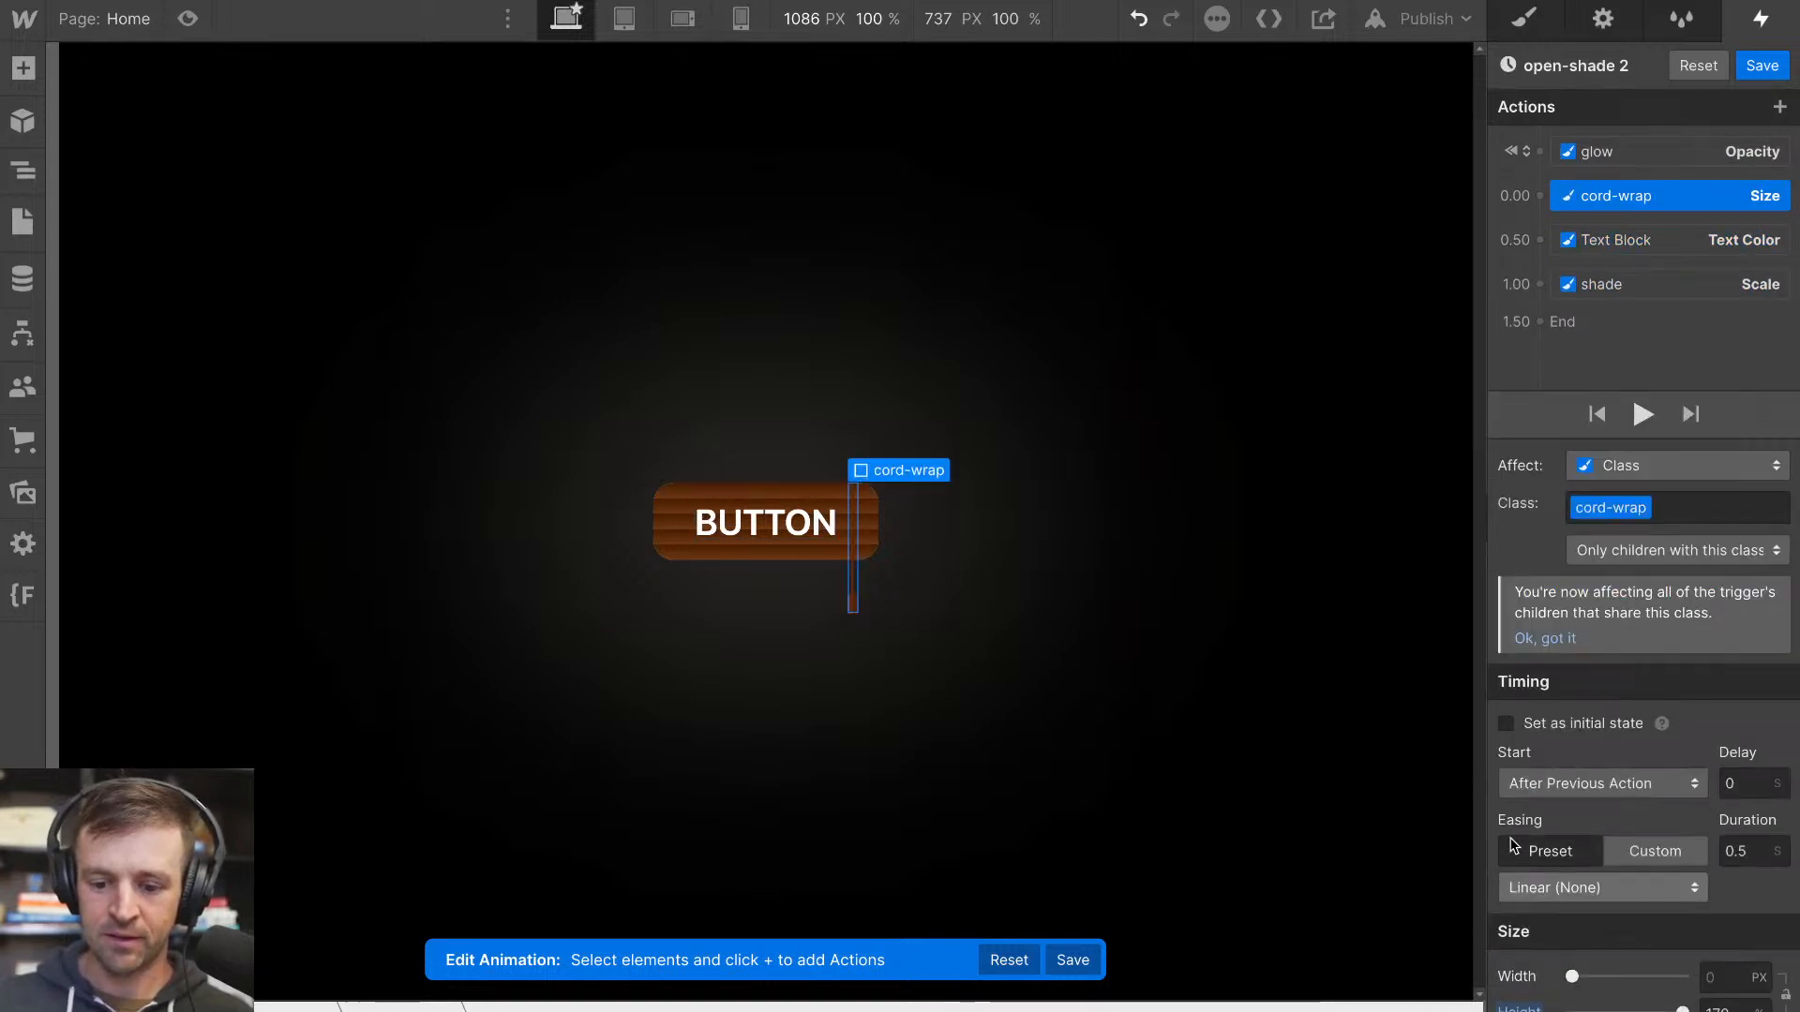
pyautogui.click(1616, 157)
pyautogui.click(1513, 924)
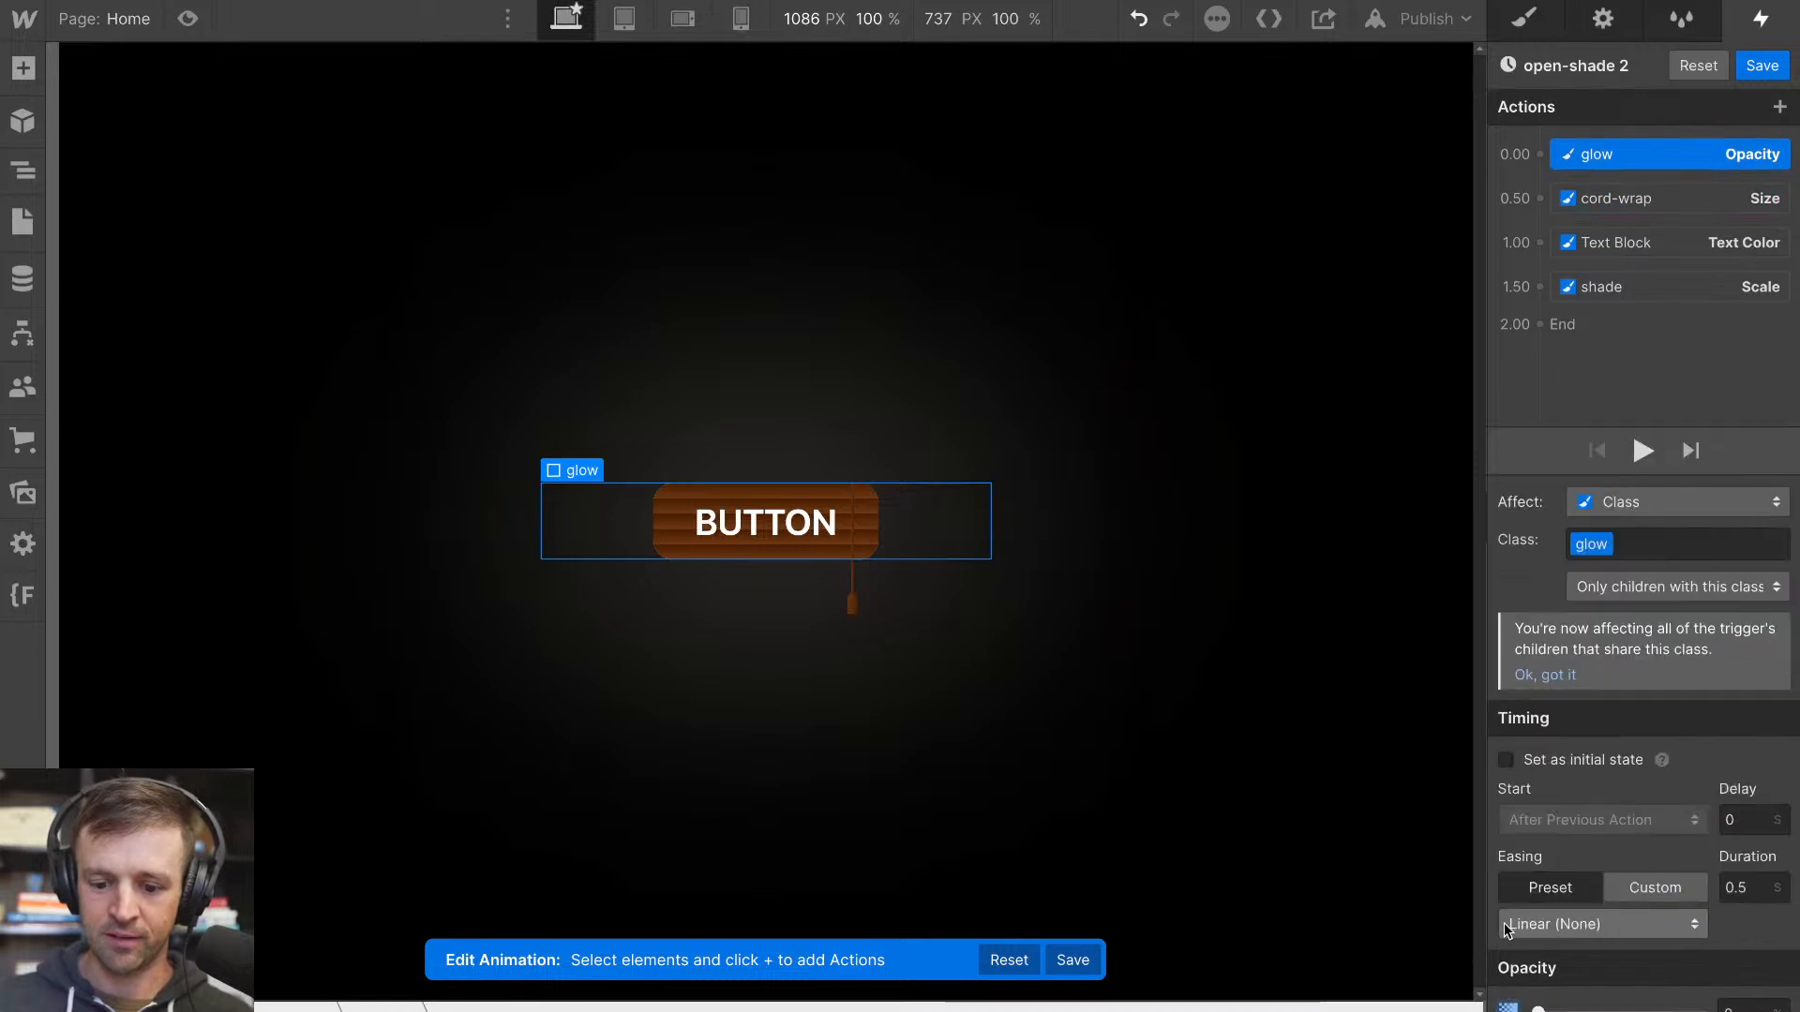
# Group all four timed actions to run together at 0.00, with a 0.2 s duration and Out Quint easing
pyautogui.moveTo(1644, 295); pyautogui.dragTo(1644, 162)
pyautogui.moveTo(1646, 227); pyautogui.dragTo(1637, 156)
pyautogui.click(1728, 897)
pyautogui.doubleClick(1727, 896)
pyautogui.write('0.2')
pyautogui.click(1685, 932)
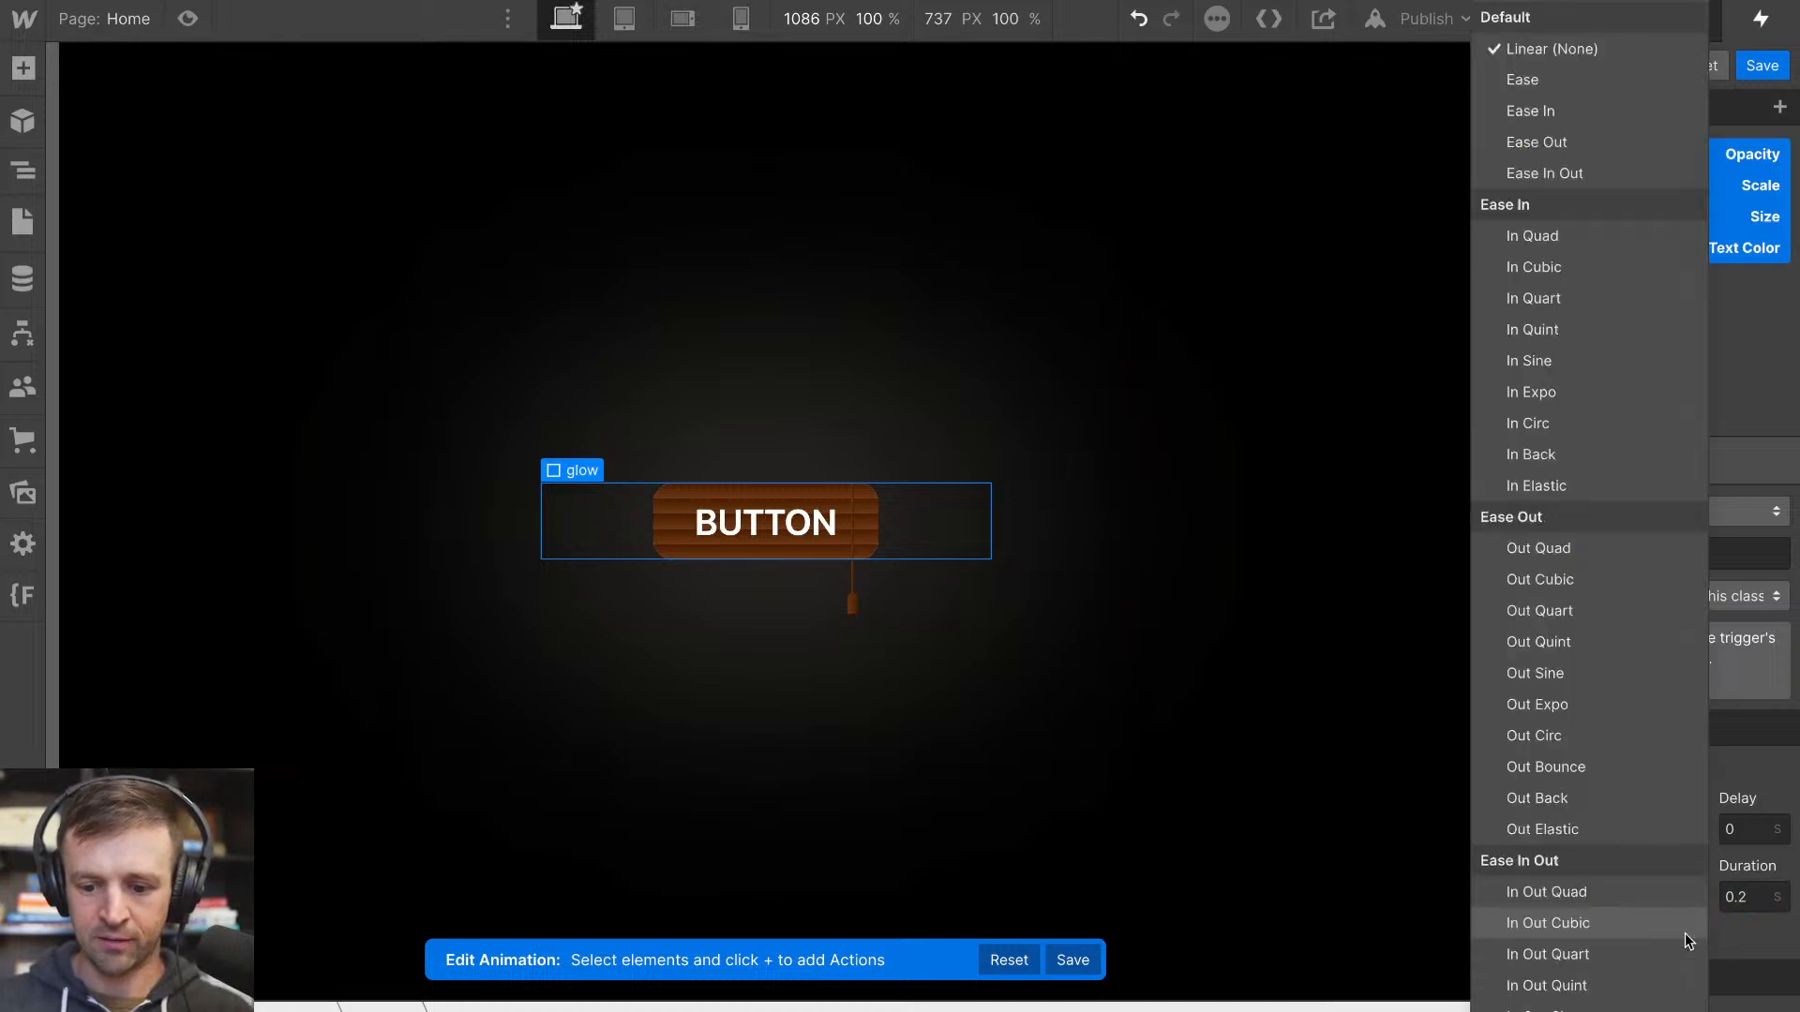
pyautogui.click(1538, 642)
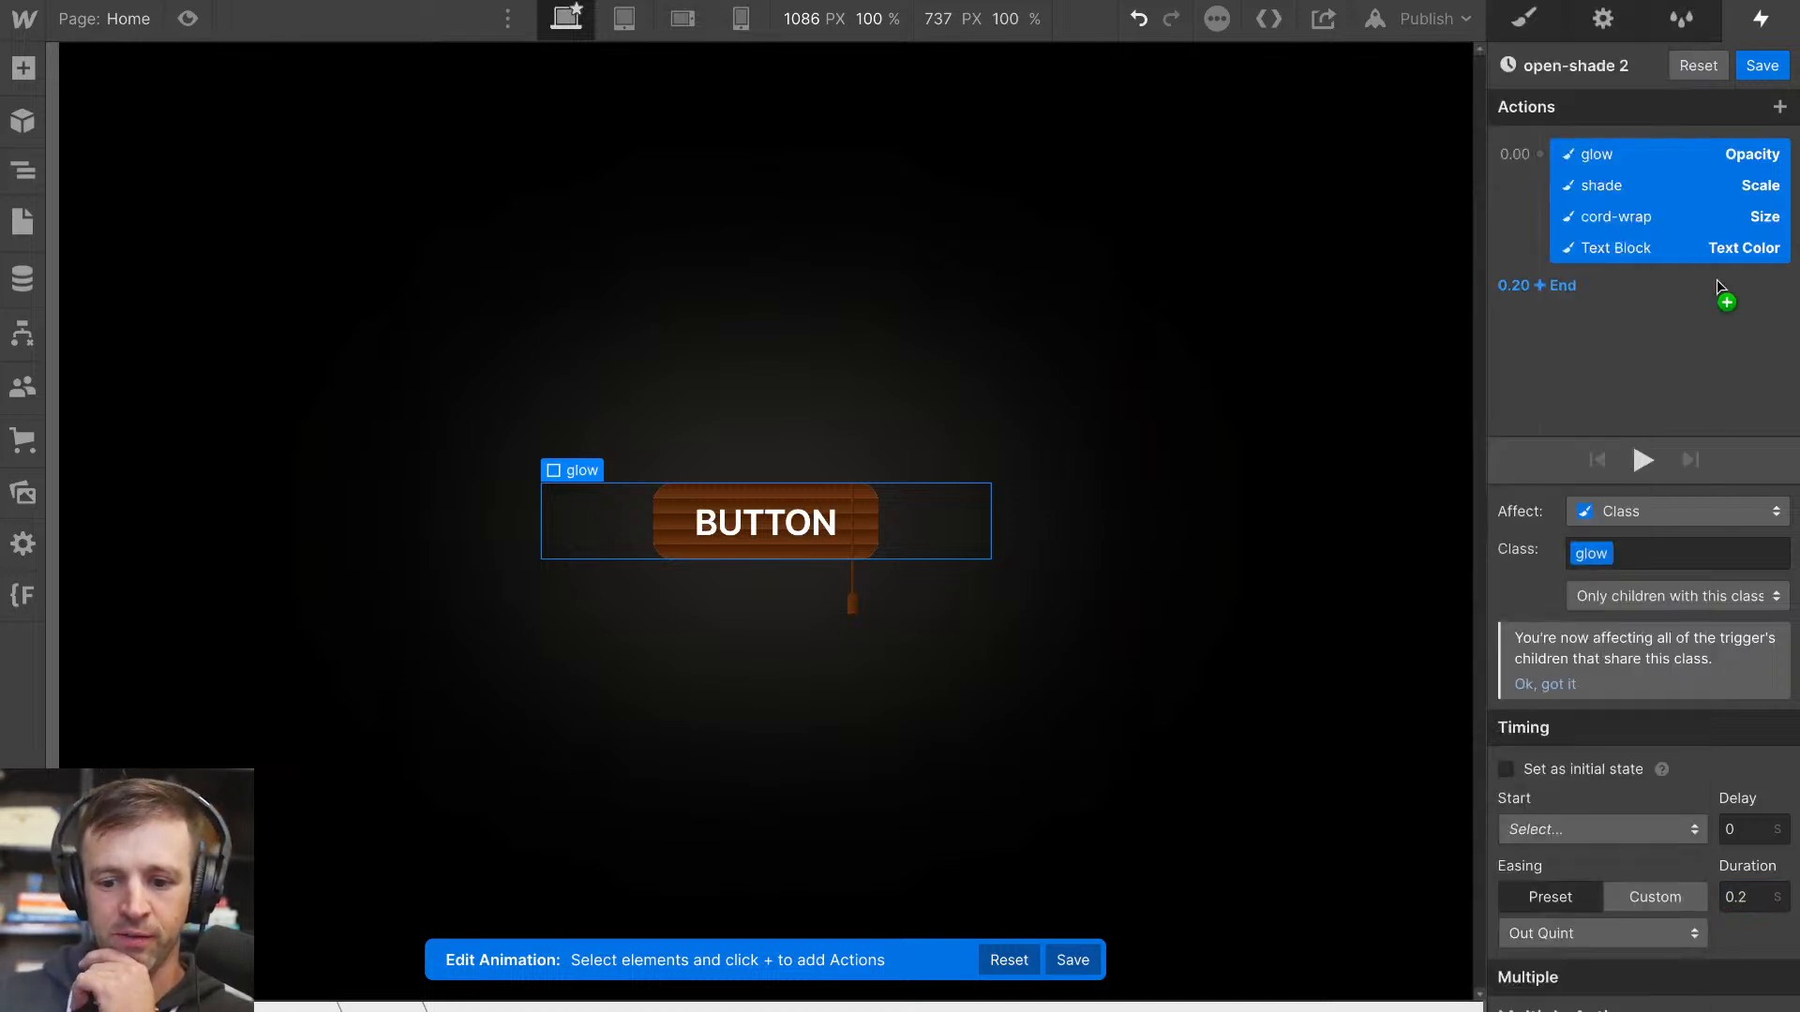
# Save the open-shade 2 animation and test the button's hover and hover-out effects in the page preview
pyautogui.click(1761, 67)
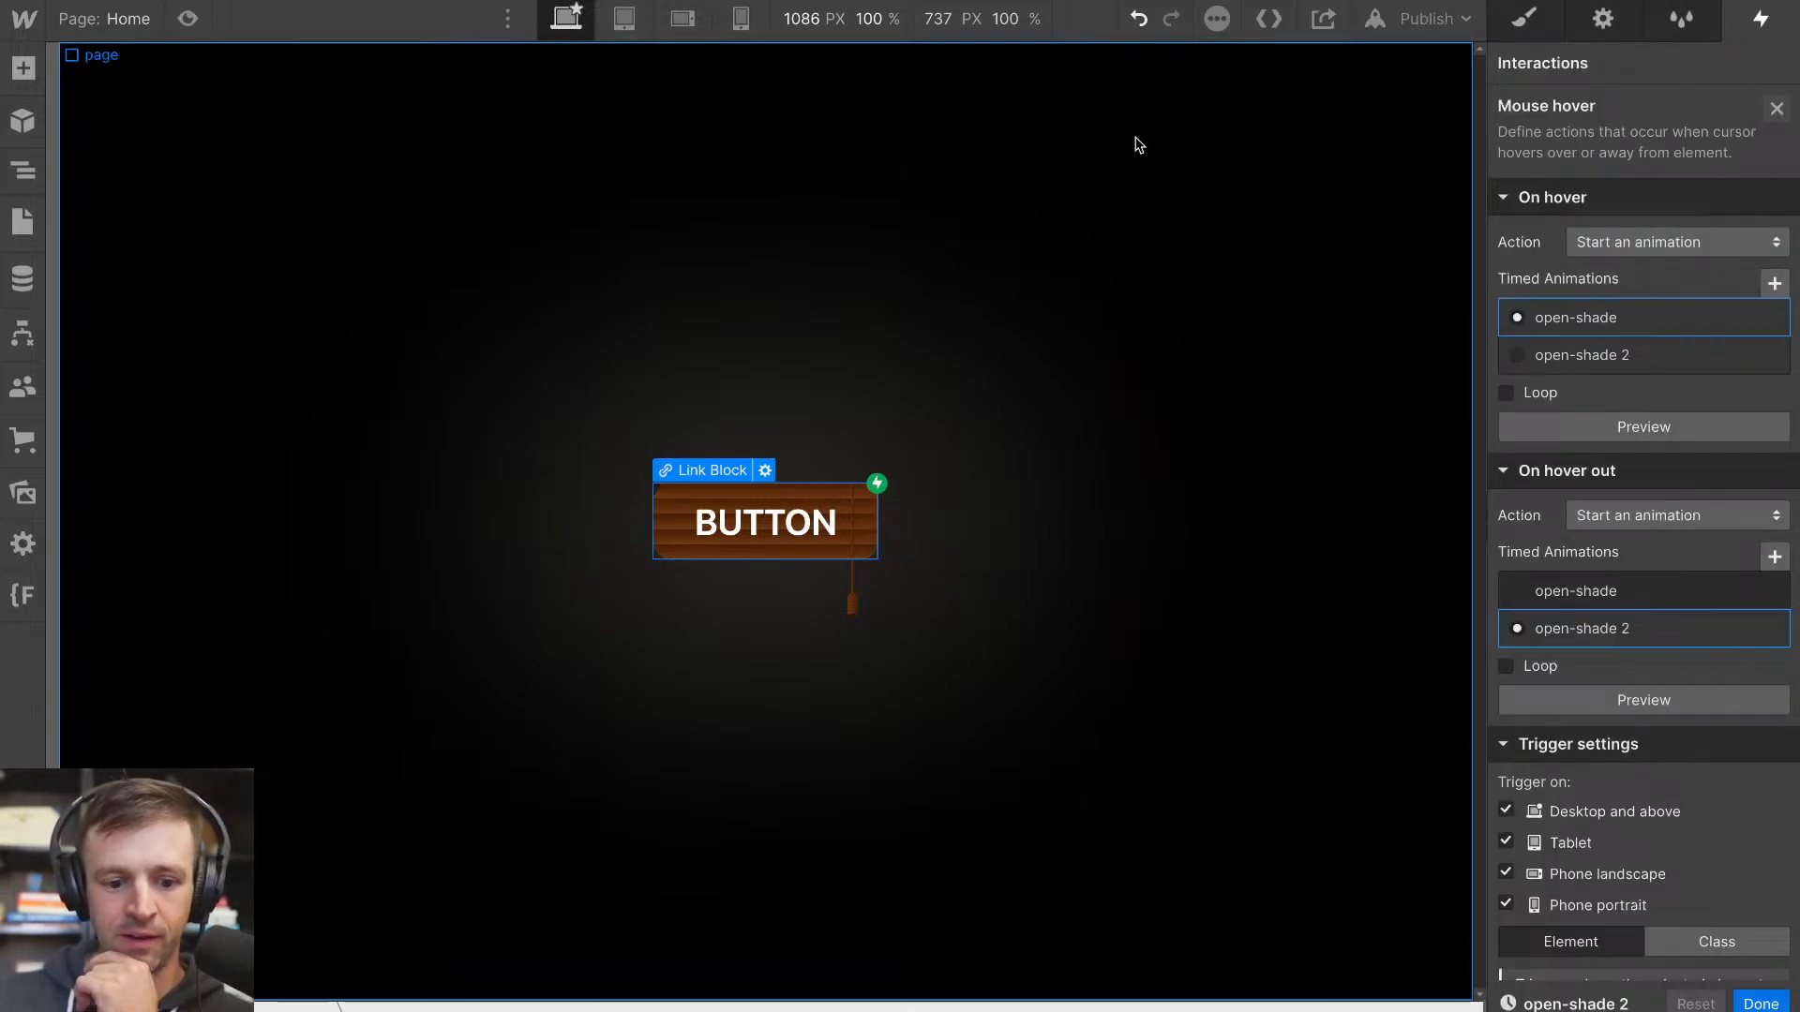
pyautogui.click(188, 19)
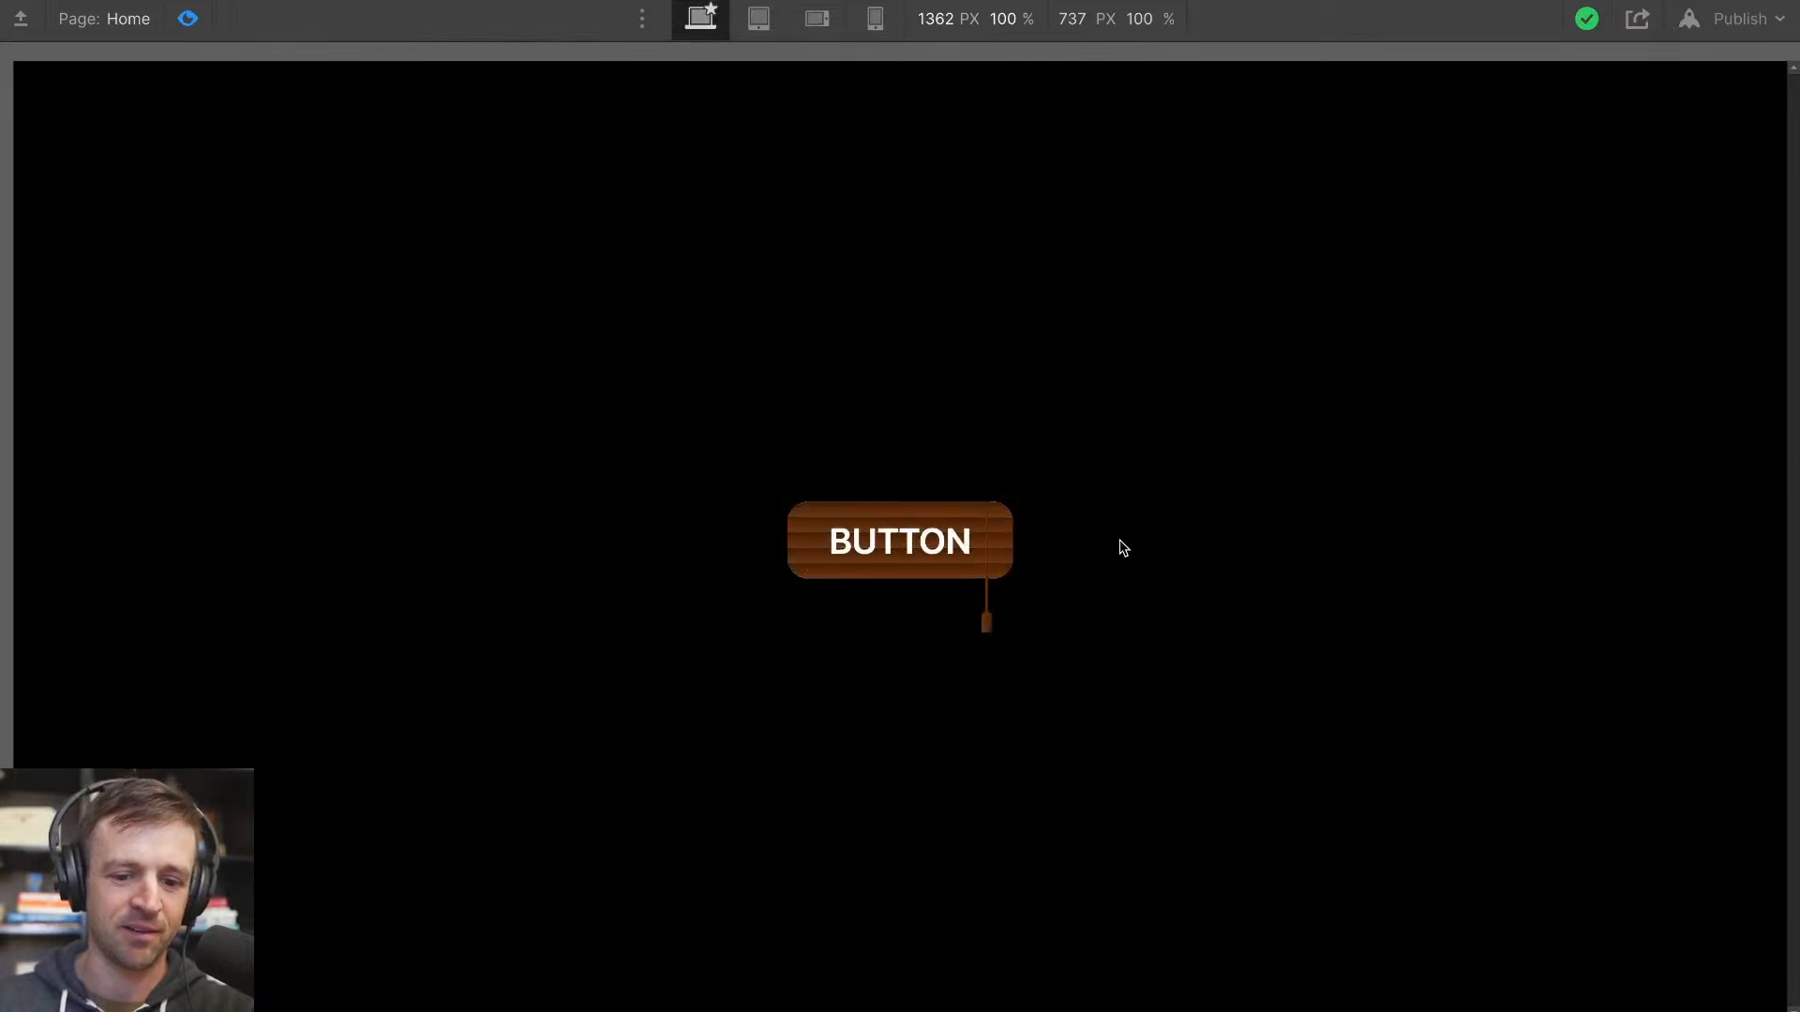
pyautogui.click(187, 18)
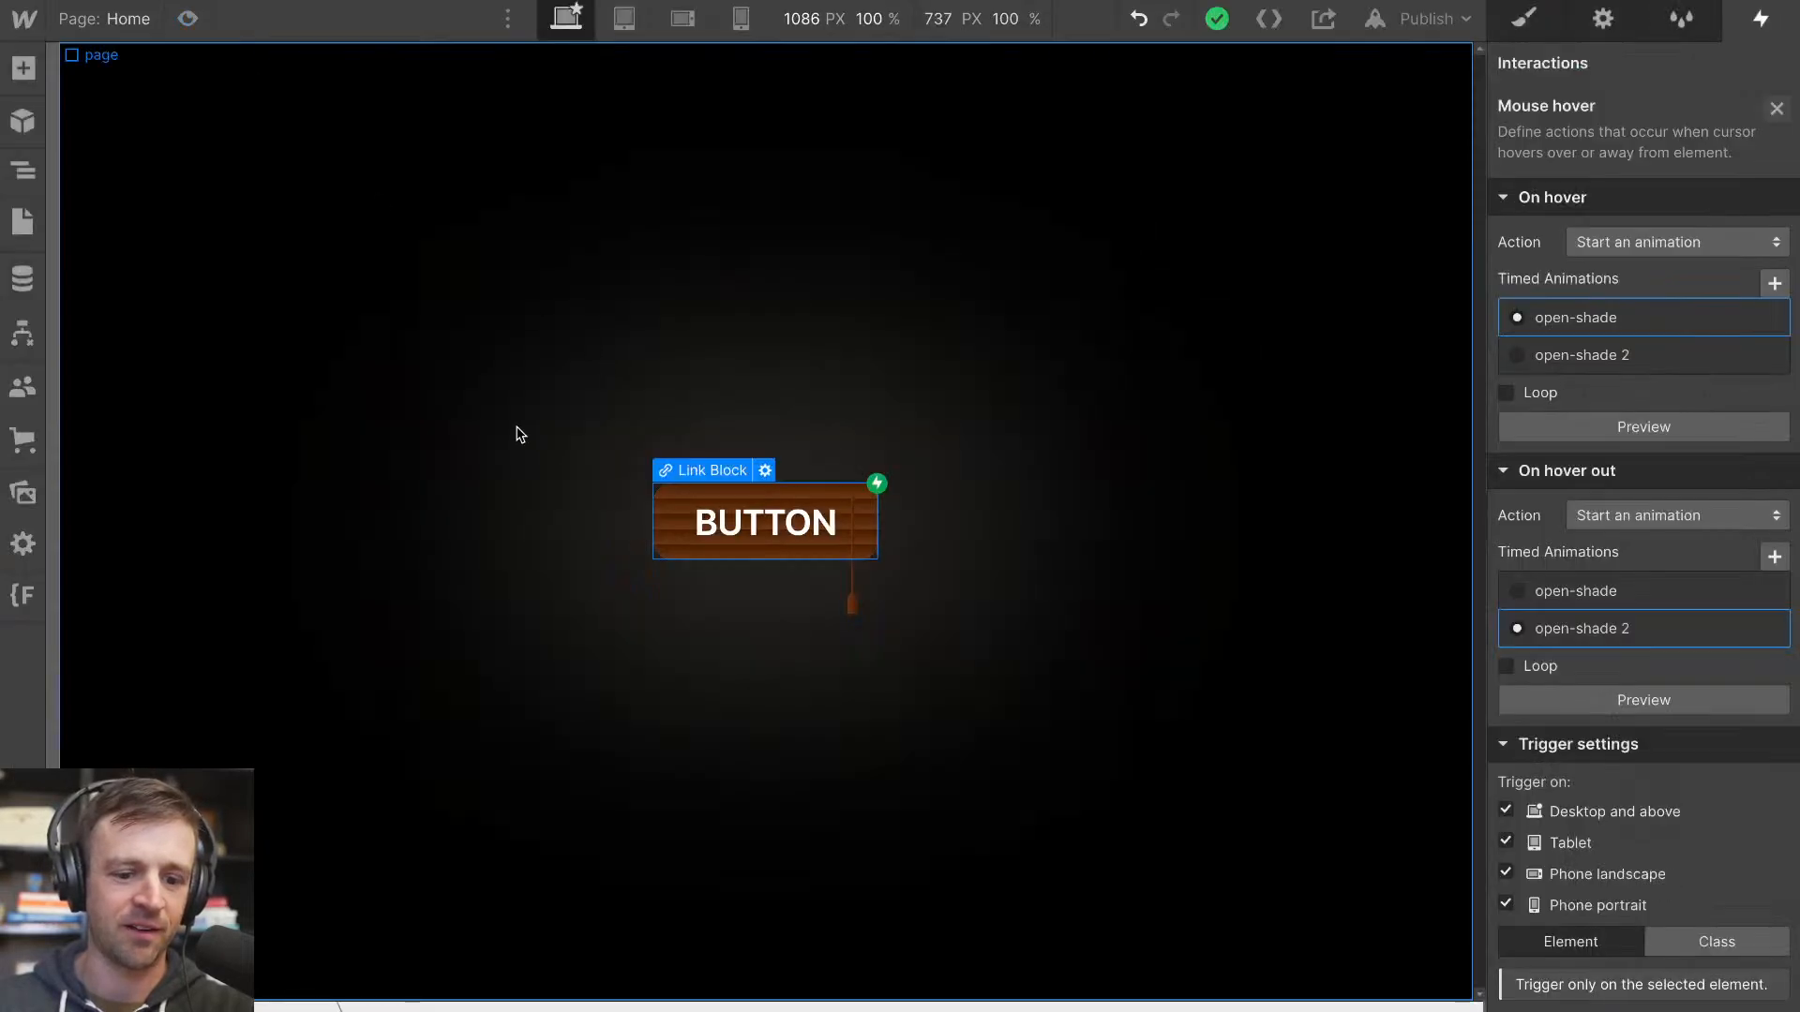
# Set the glow element's z-index to -1 and test the button's hover effect in the page preview
pyautogui.press('z')
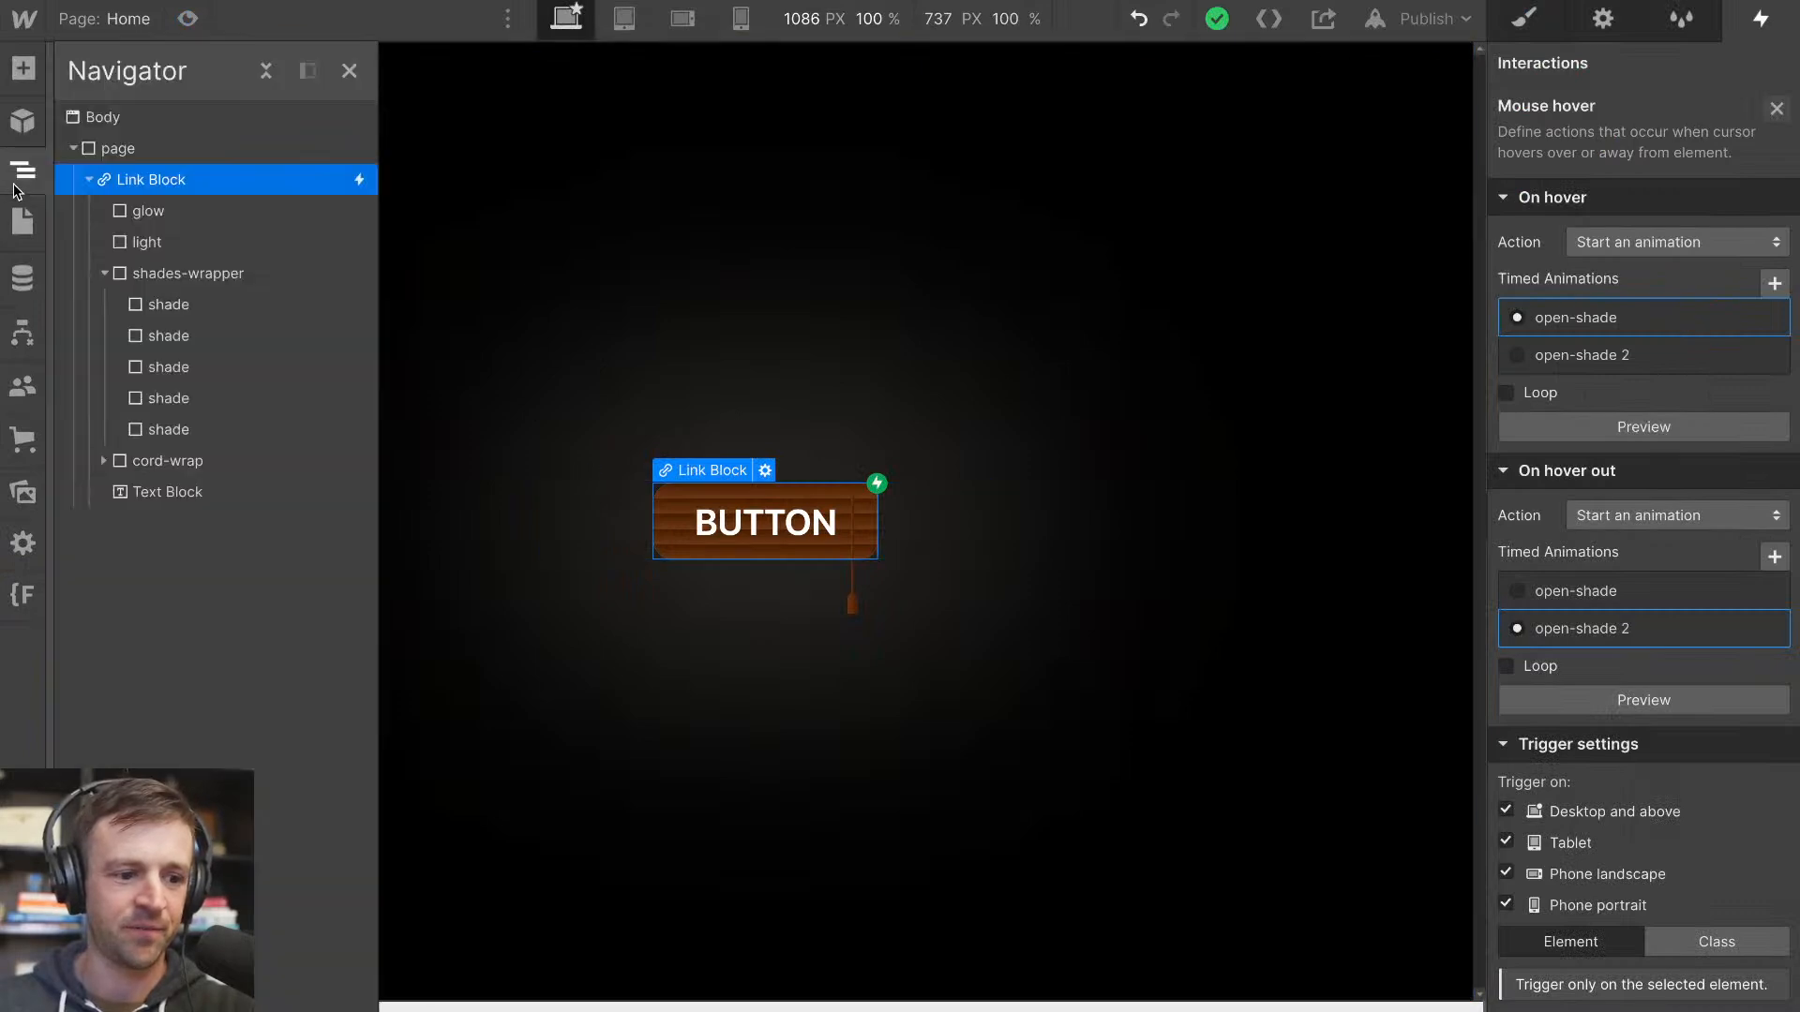
pyautogui.click(204, 212)
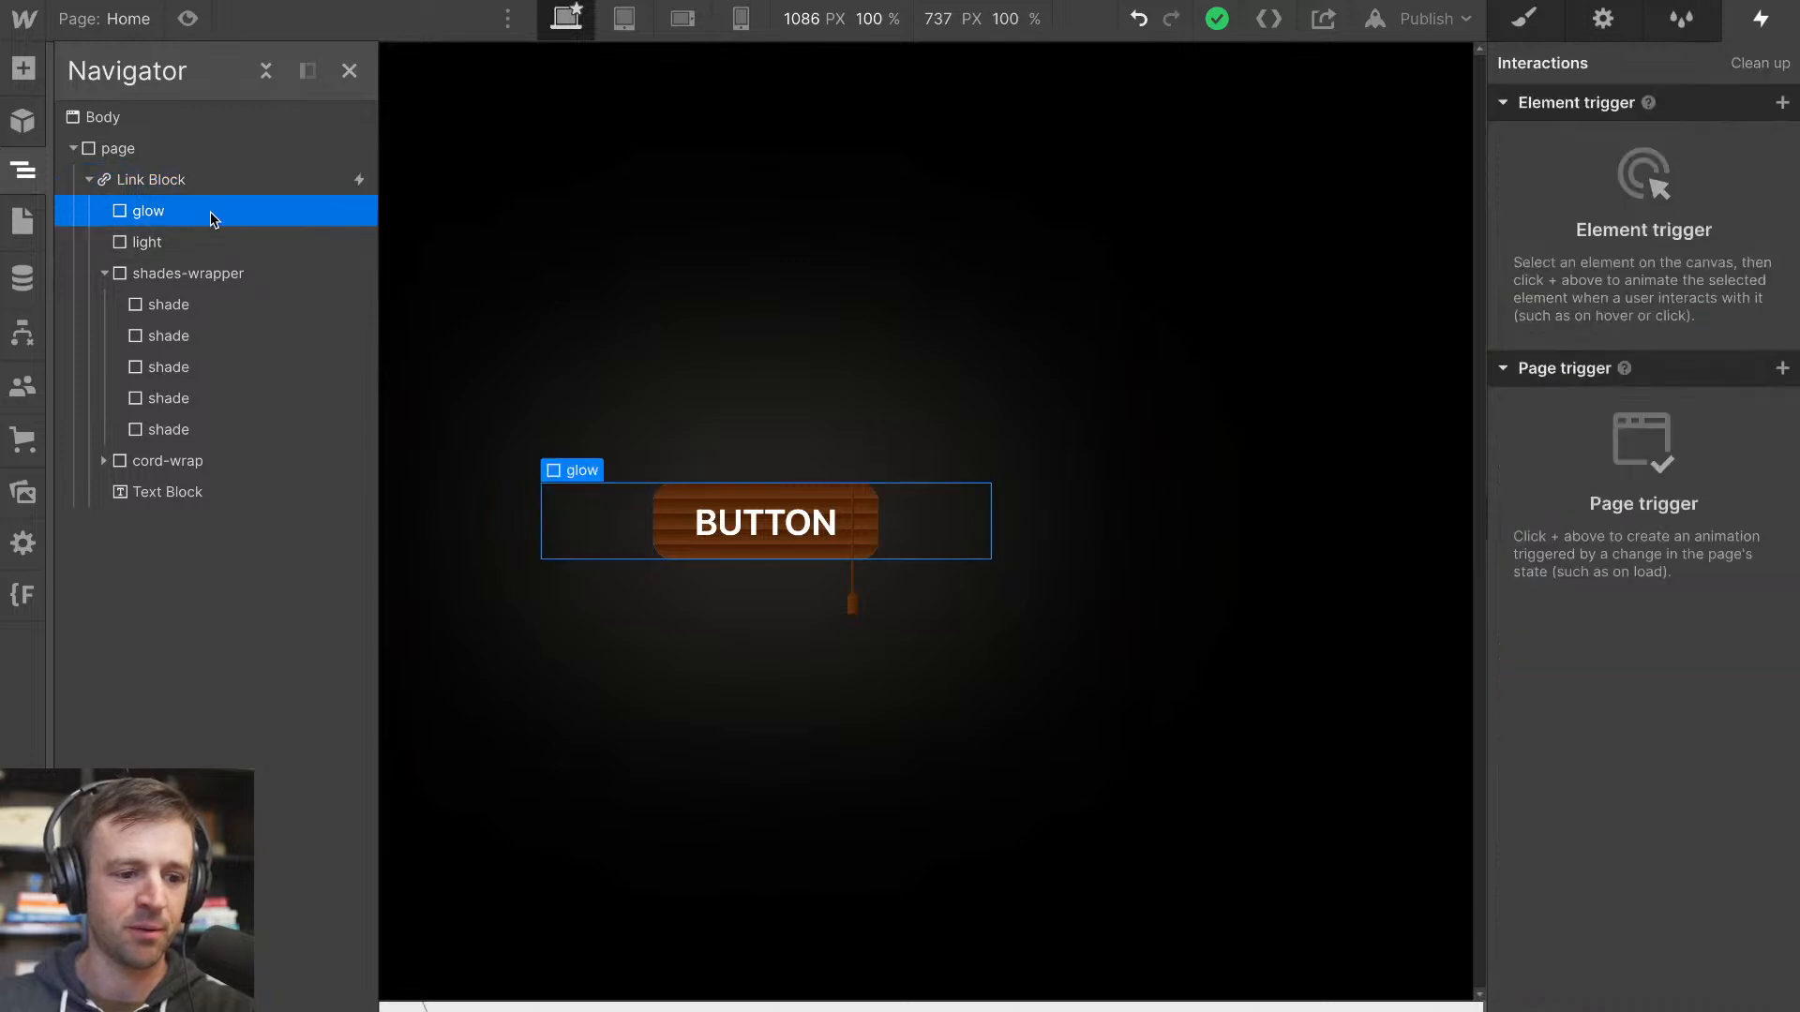
pyautogui.click(1523, 18)
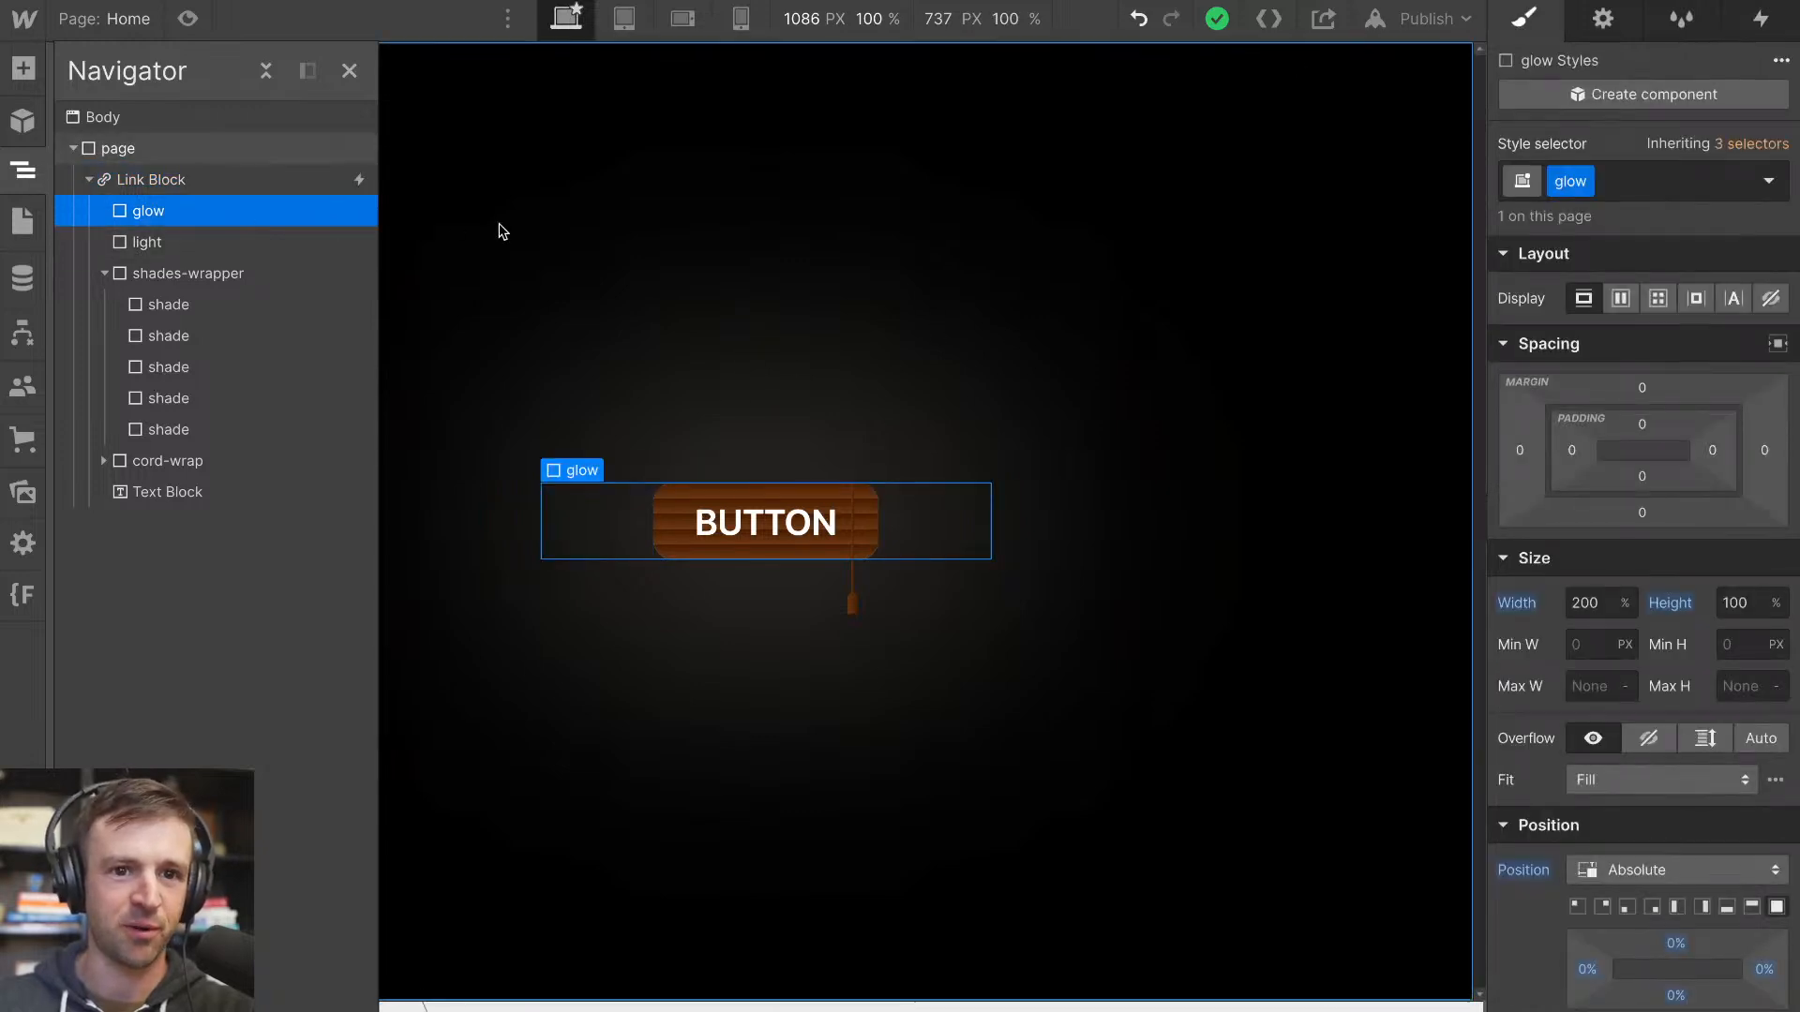
pyautogui.scroll(-1, 1720, 935)
pyautogui.click(1752, 1005)
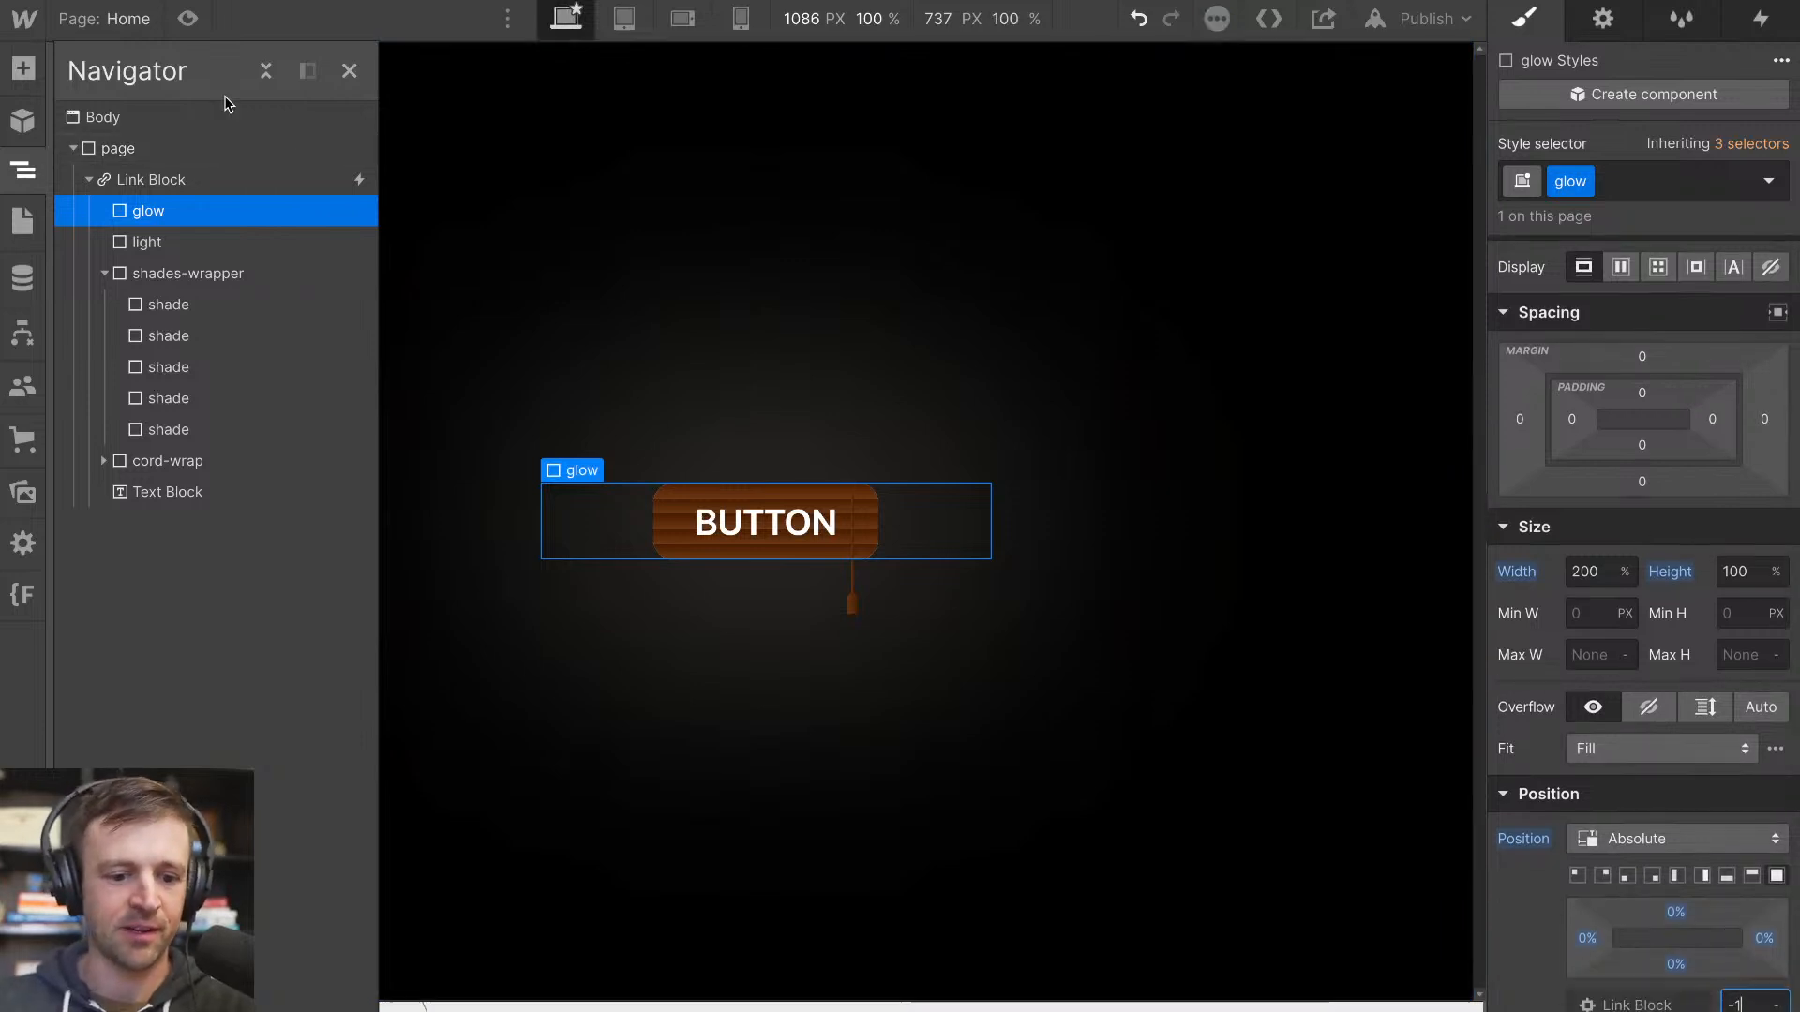
pyautogui.click(189, 20)
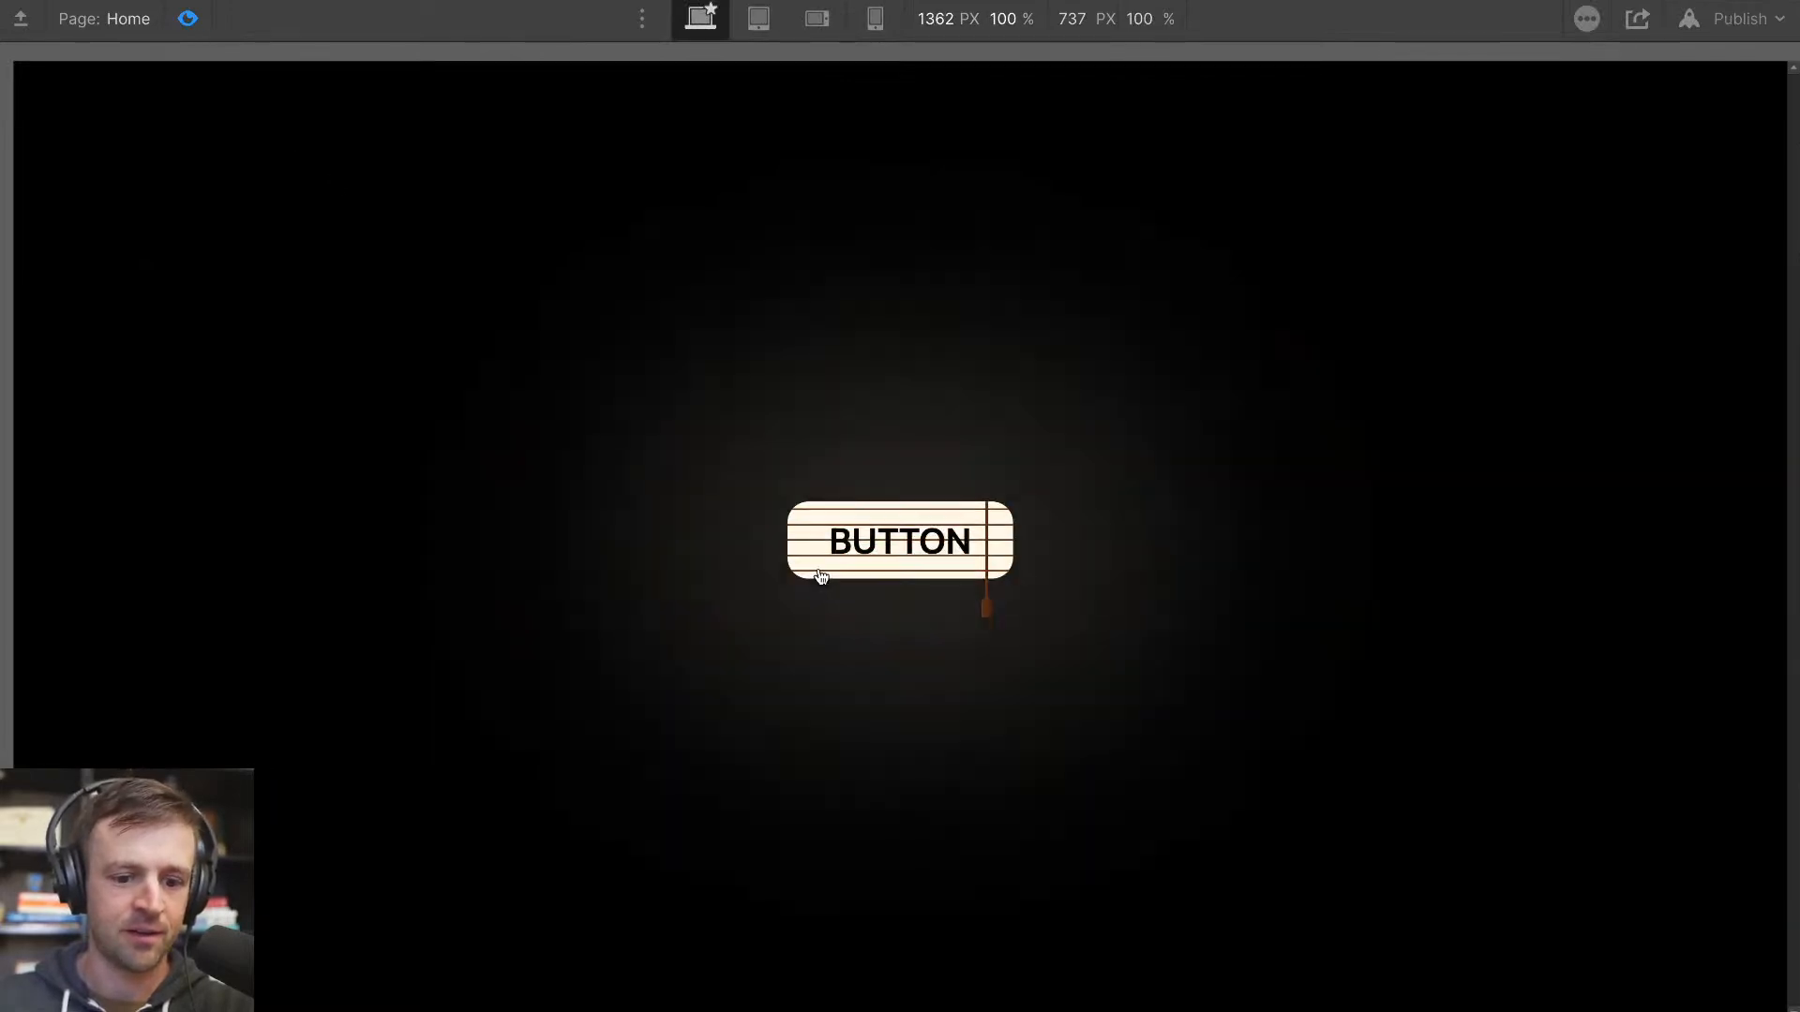
pyautogui.click(195, 23)
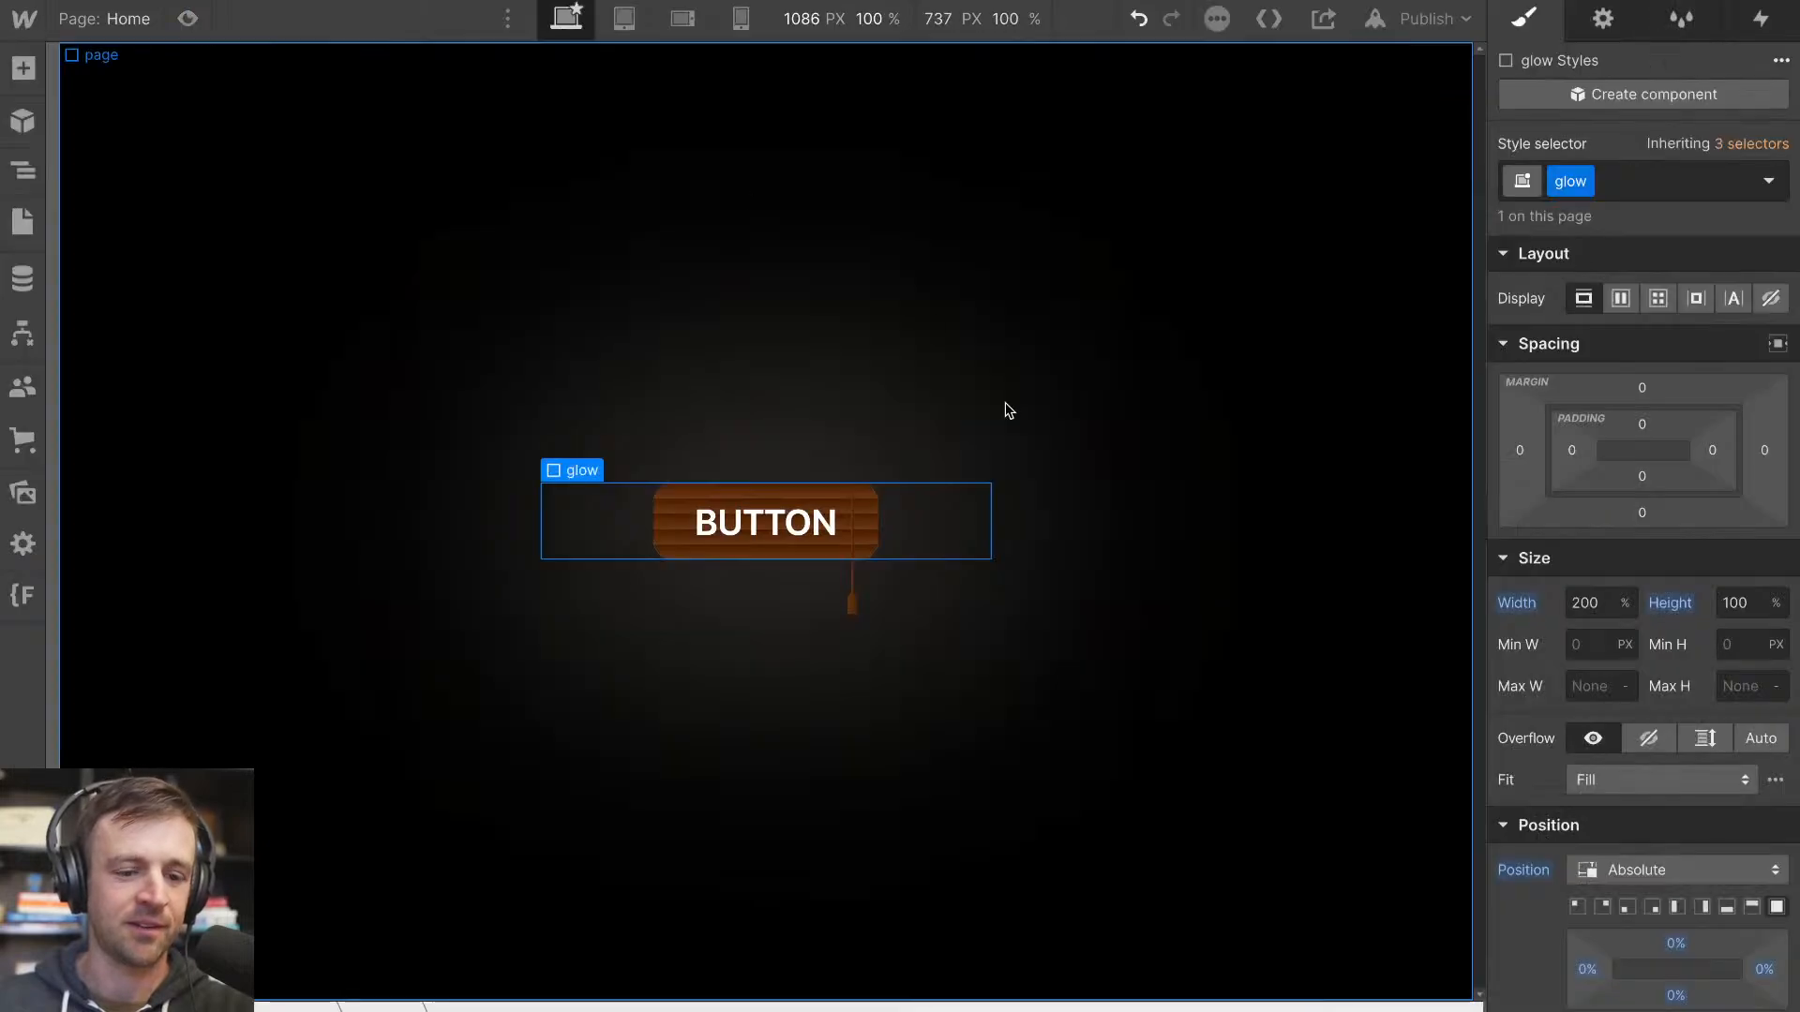